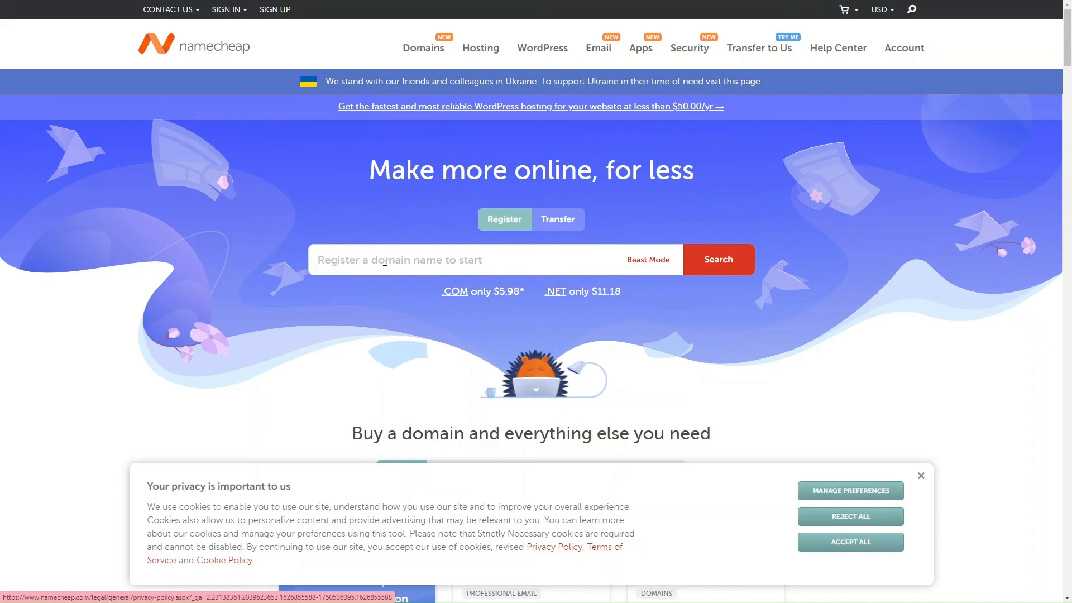
# Search for the domain name mymindfullness.co.uk.
pyautogui.click(385, 261)
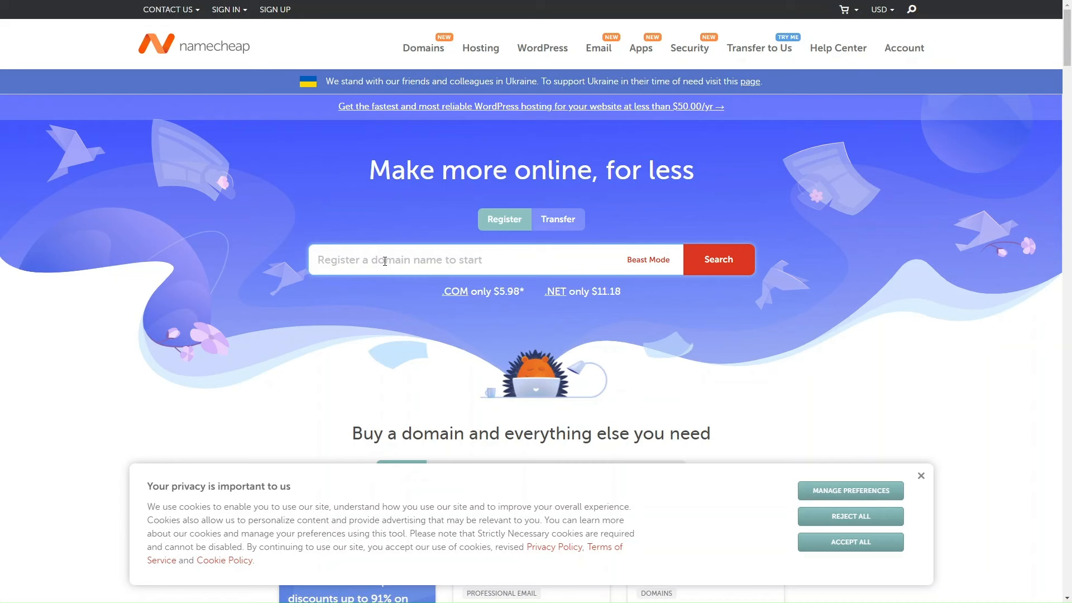
pyautogui.write('my')
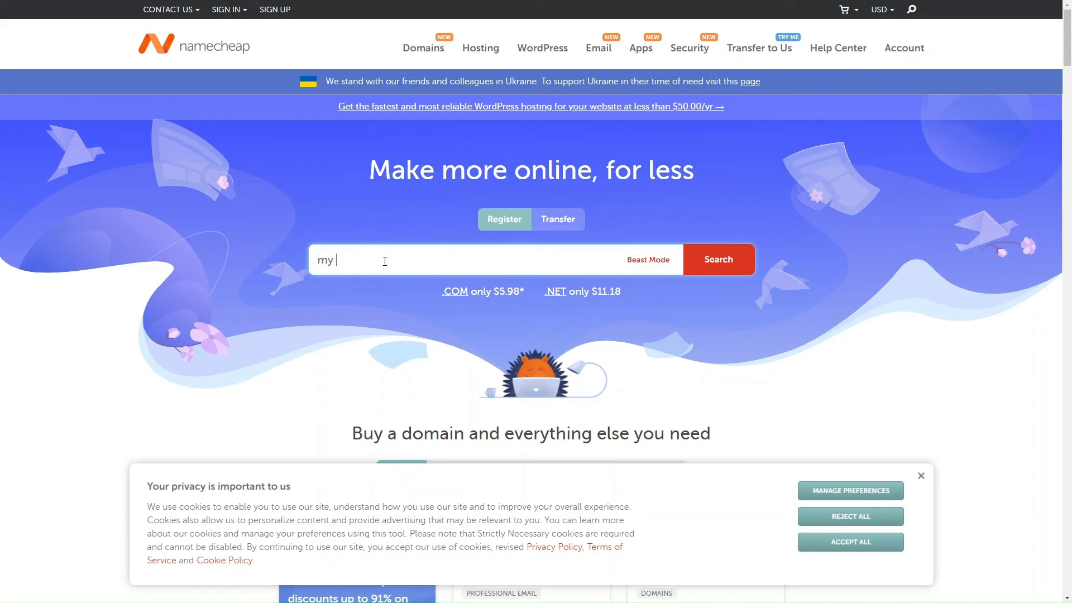
pyautogui.write('mindfulness')
pyautogui.click(372, 261)
pyautogui.write('l')
pyautogui.click(420, 259)
pyautogui.write('.co.uk')
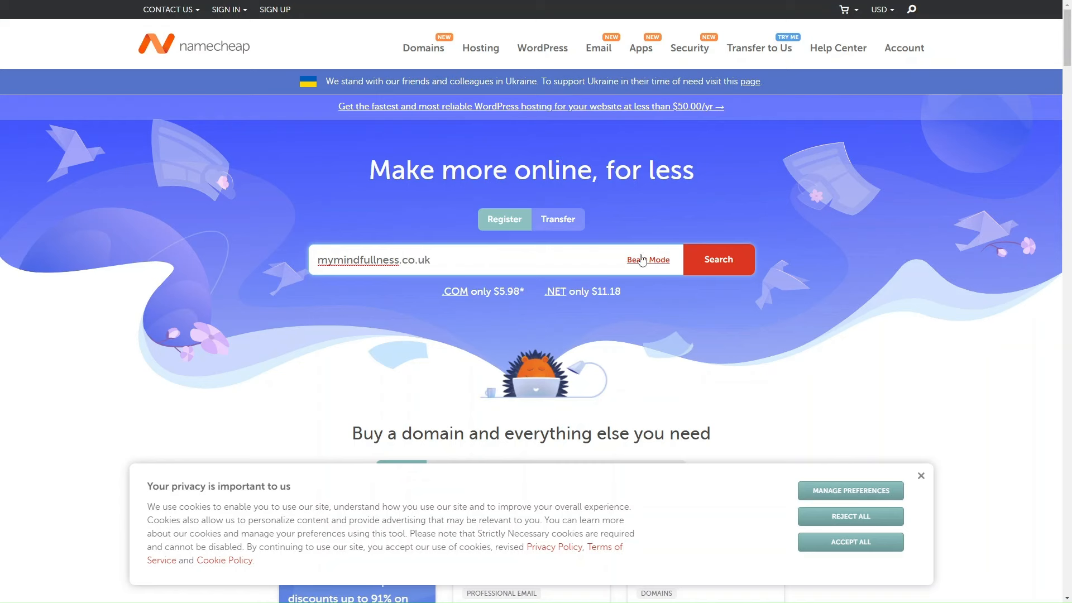
pyautogui.click(726, 276)
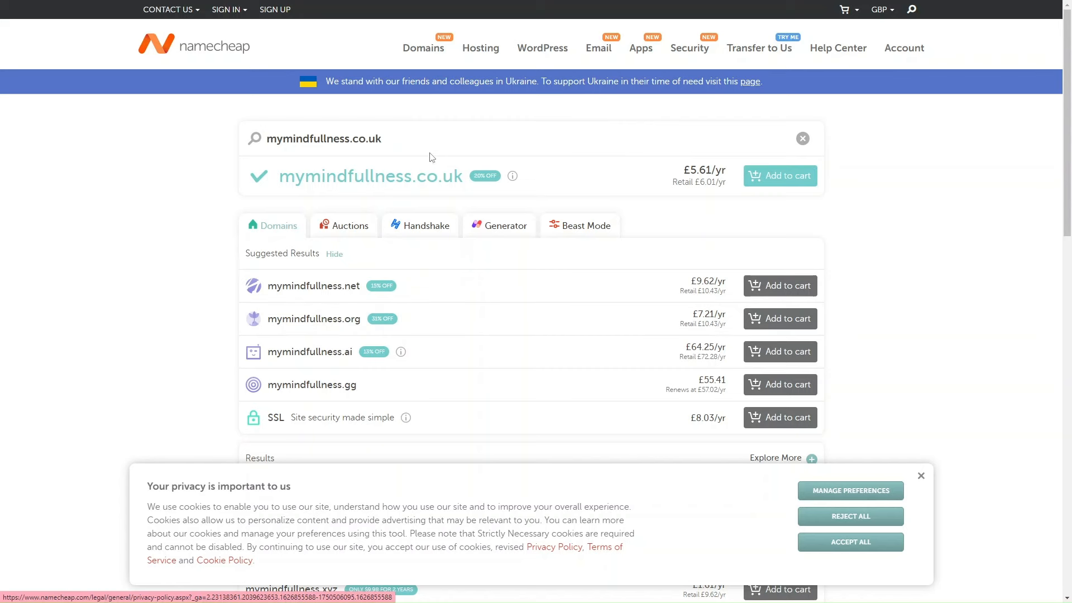
# Search for mymindfullness.com instead and look through the suggested alternative domains.
pyautogui.press('BackSpace')
pyautogui.press('BackSpace')
pyautogui.press('BackSpace')
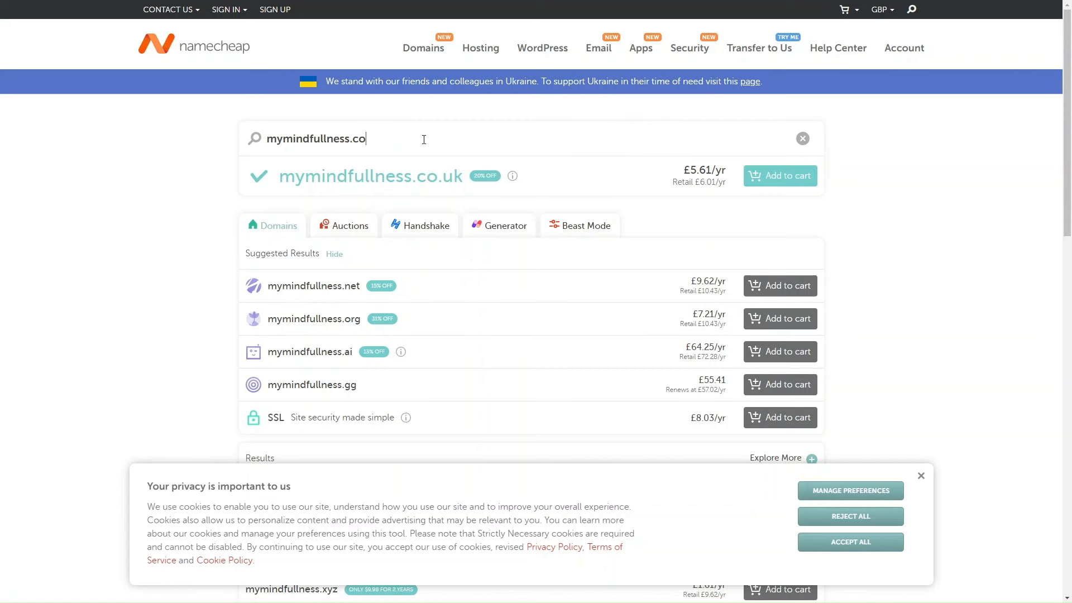
pyautogui.write('m')
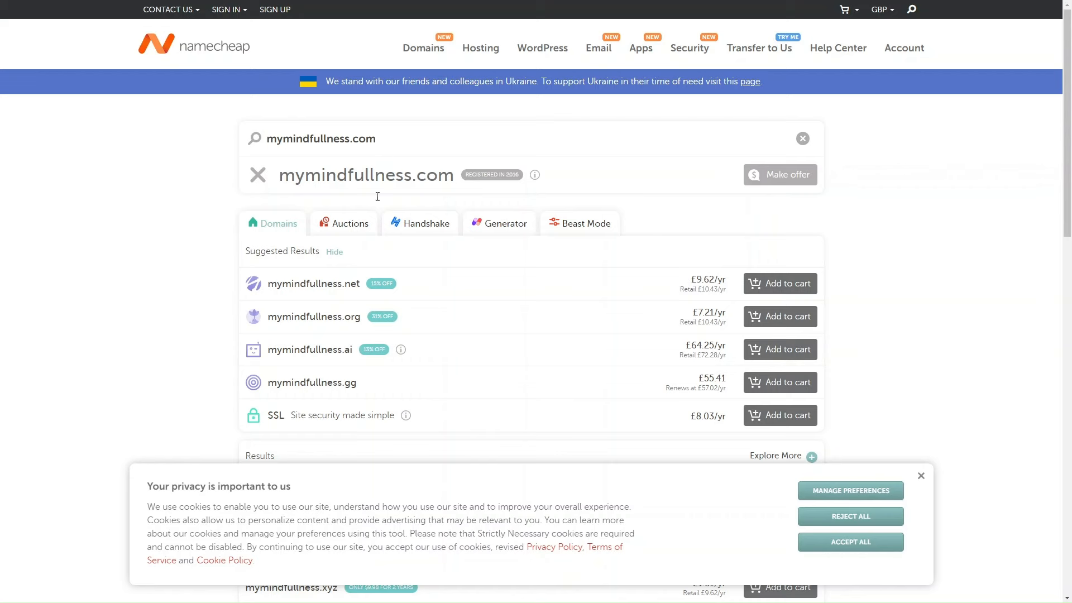
pyautogui.scroll(-1, 202, 250)
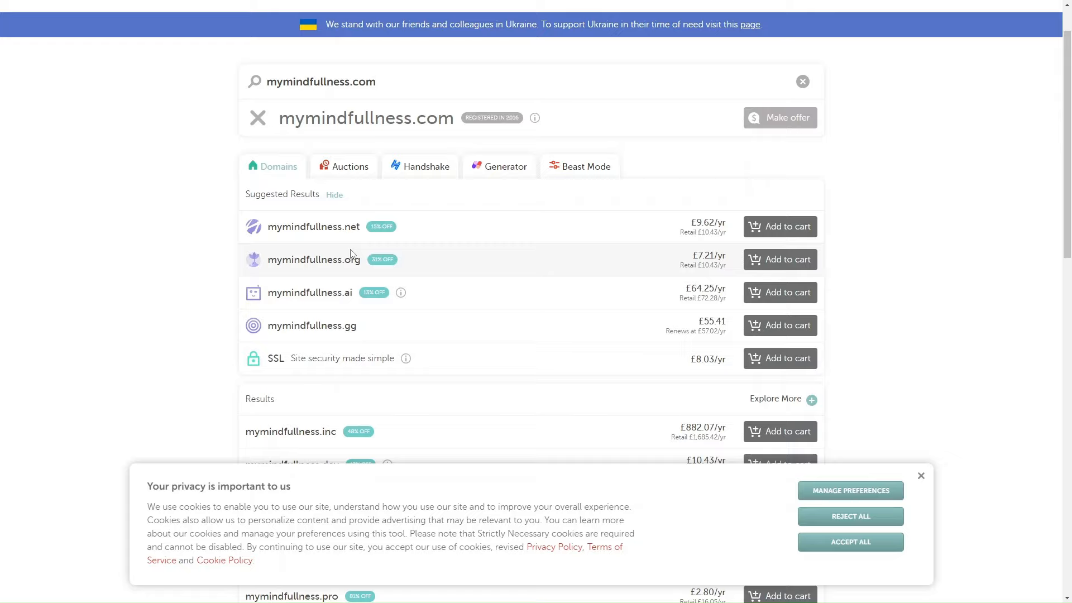
pyautogui.scroll(1, 351, 255)
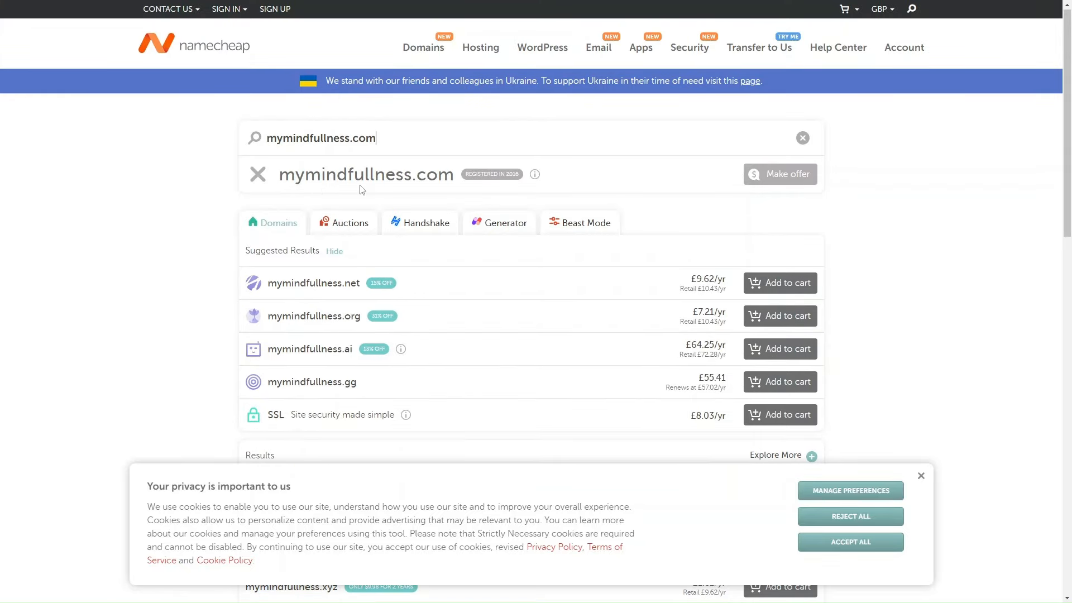
pyautogui.scroll(-2, 342, 316)
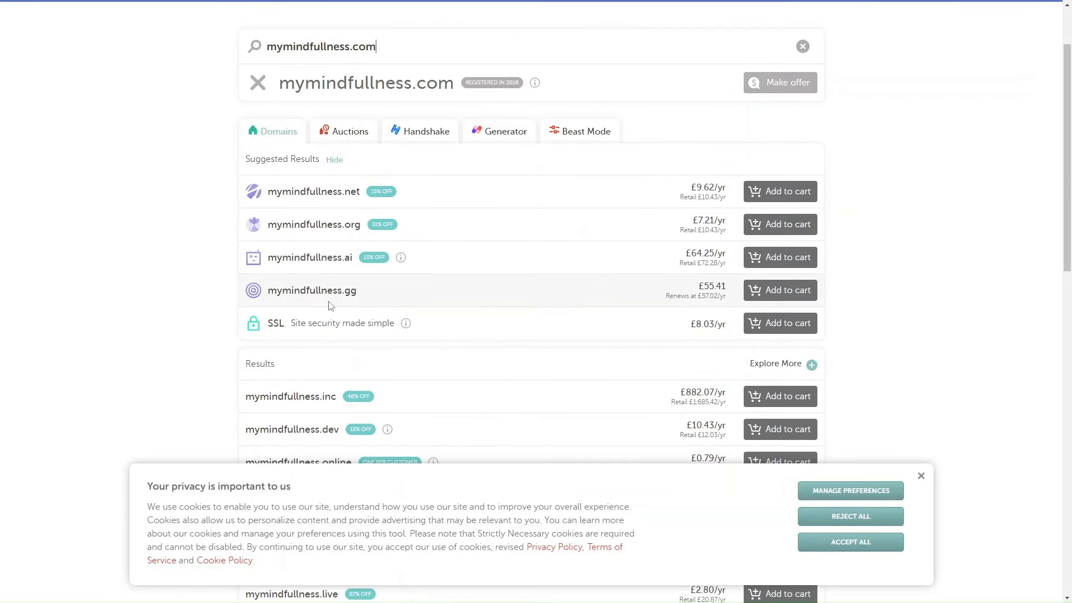
pyautogui.scroll(-4, 329, 306)
pyautogui.scroll(6, 311, 313)
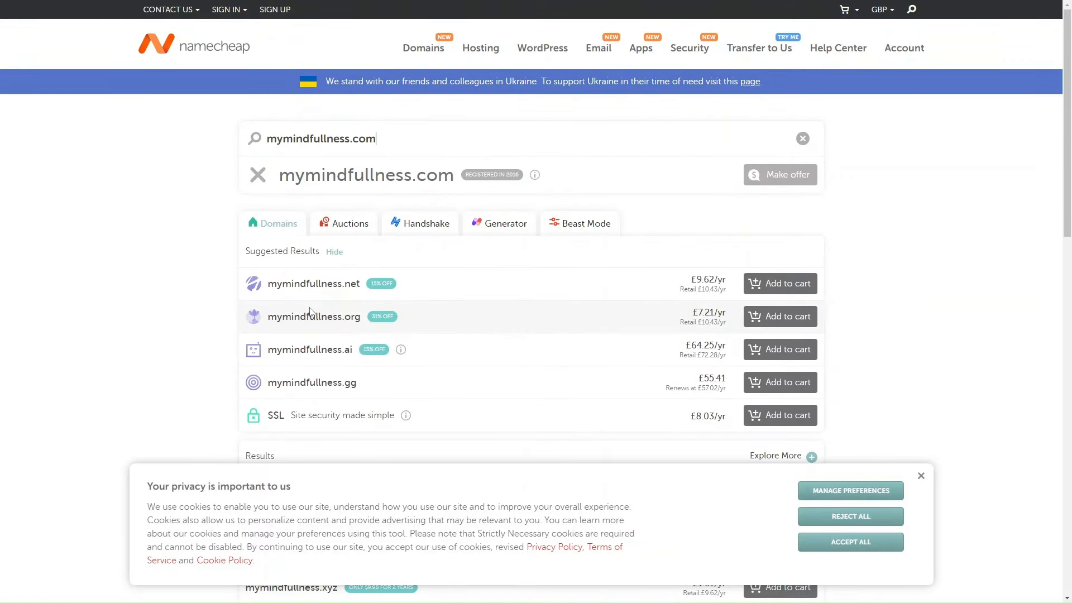
# Search for mymindfullness.co.uk again and add that domain to the cart.
pyautogui.press('BackSpace')
pyautogui.write('.uk')
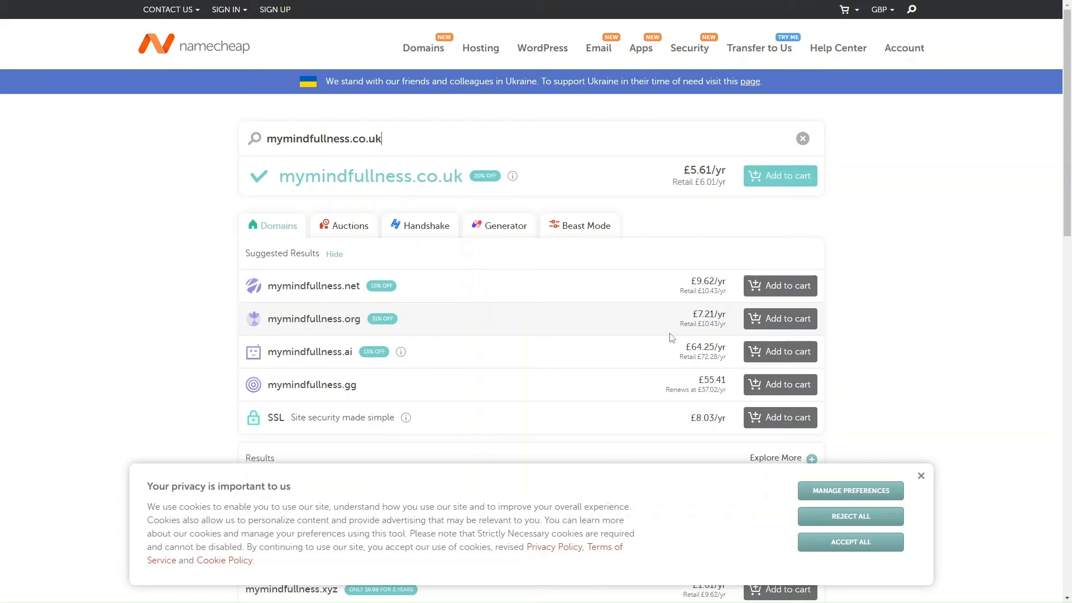
pyautogui.click(785, 187)
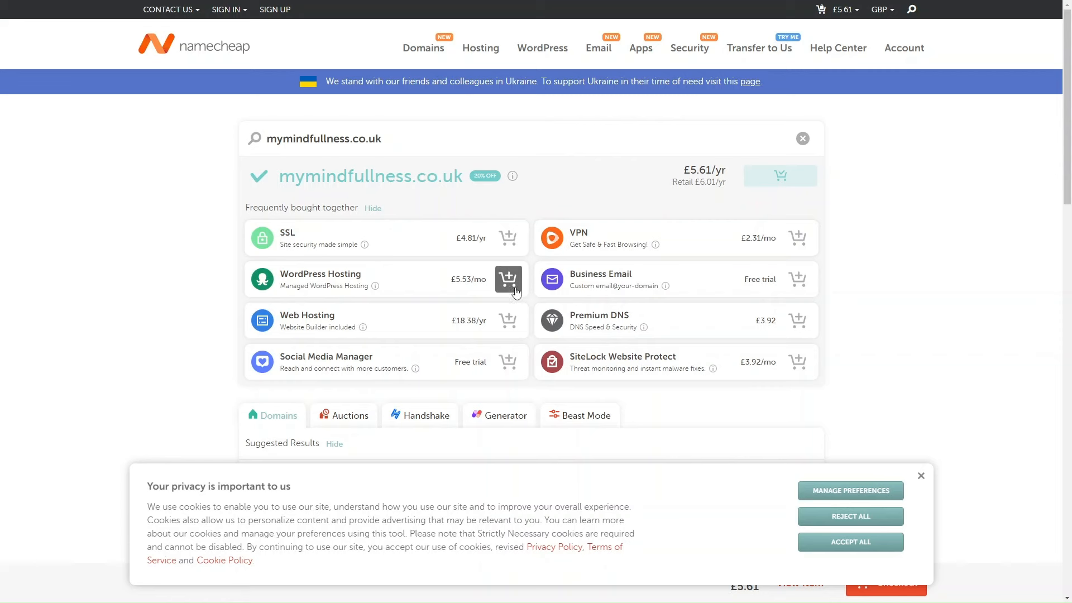
# Look over the frequently bought together add-ons and open the shopping cart.
pyautogui.scroll(-1, 513, 369)
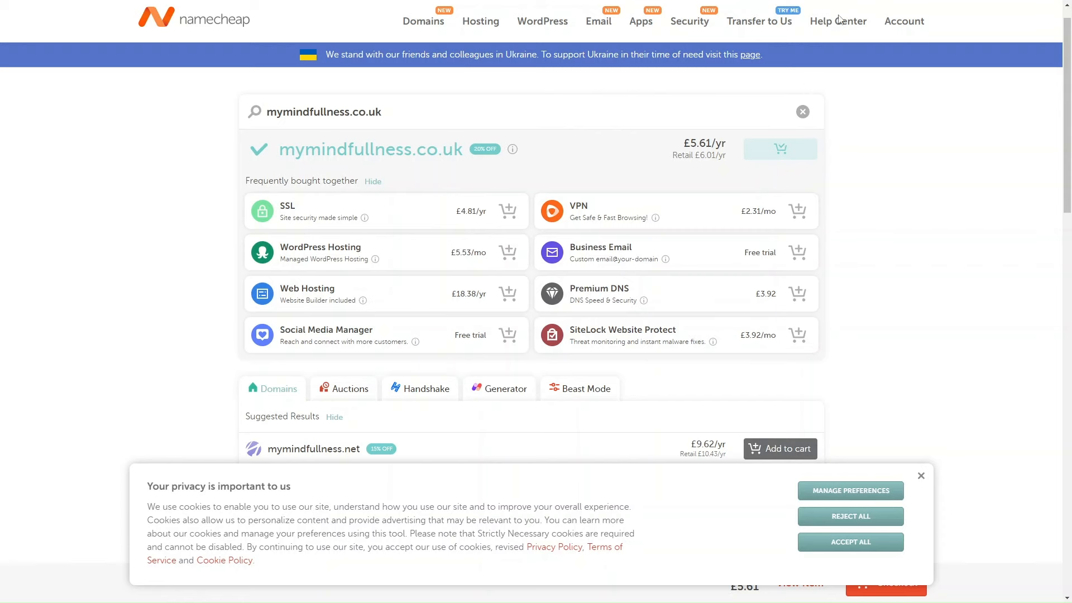
pyautogui.scroll(-2, 761, 297)
pyautogui.scroll(3, 761, 244)
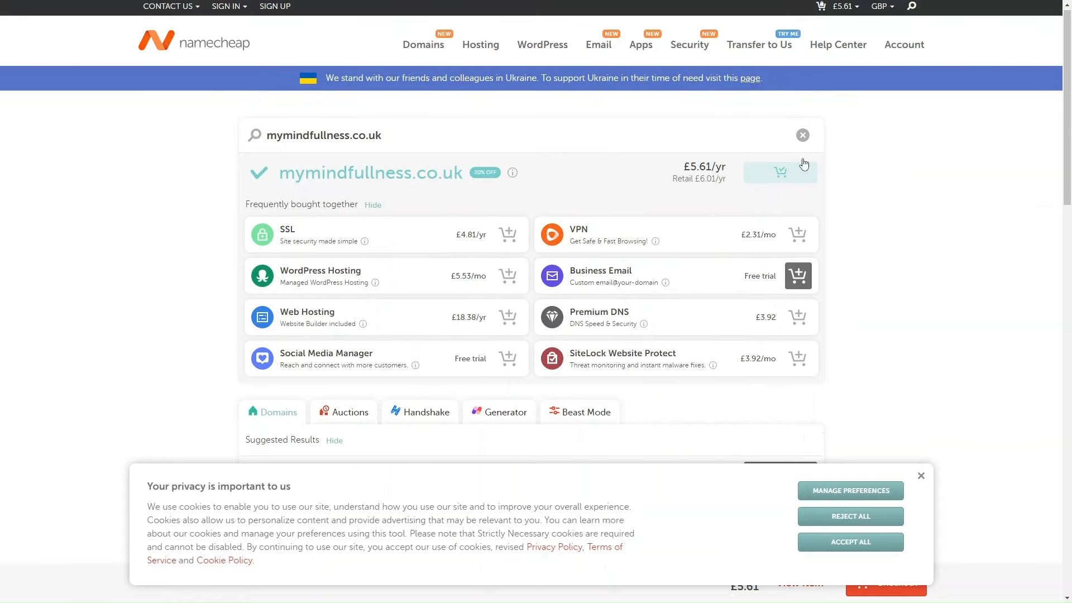
pyautogui.moveTo(846, 7)
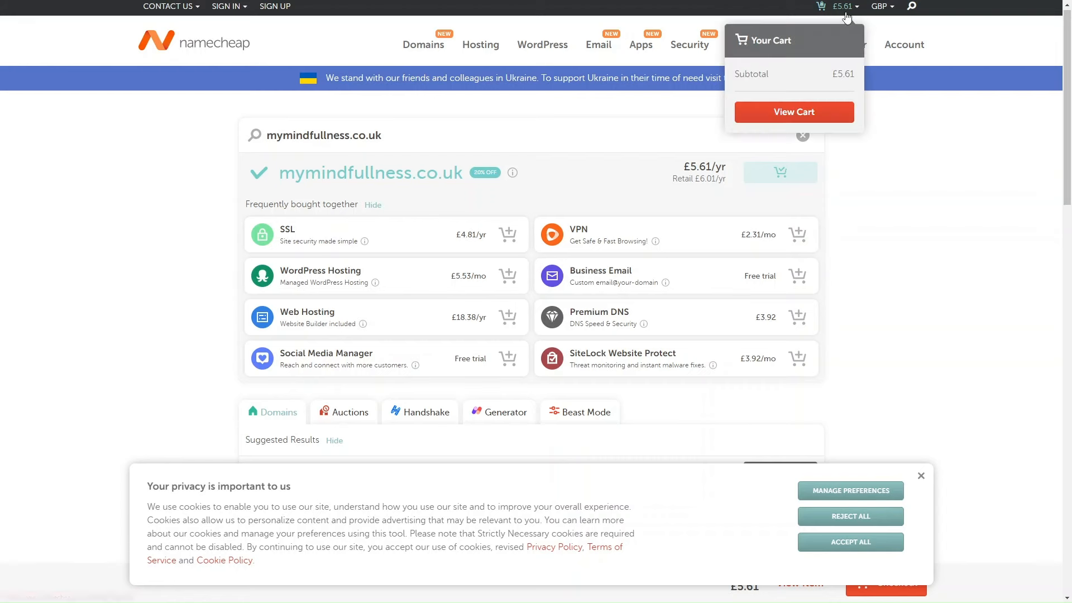
pyautogui.click(788, 114)
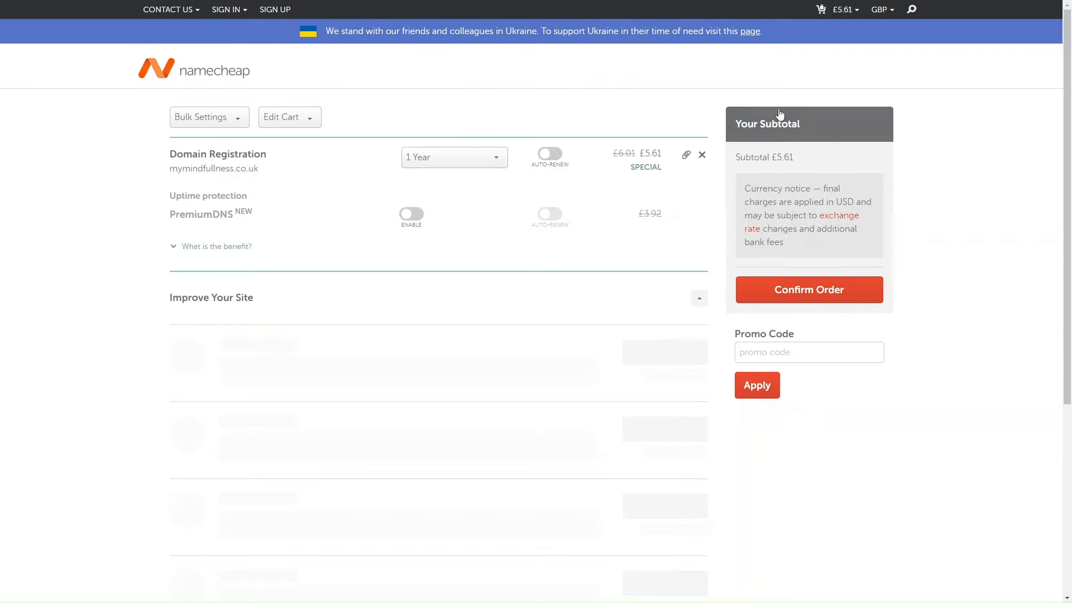
# Examine the available registration periods for mymindfullness.co.uk without choosing a different one.
pyautogui.click(468, 166)
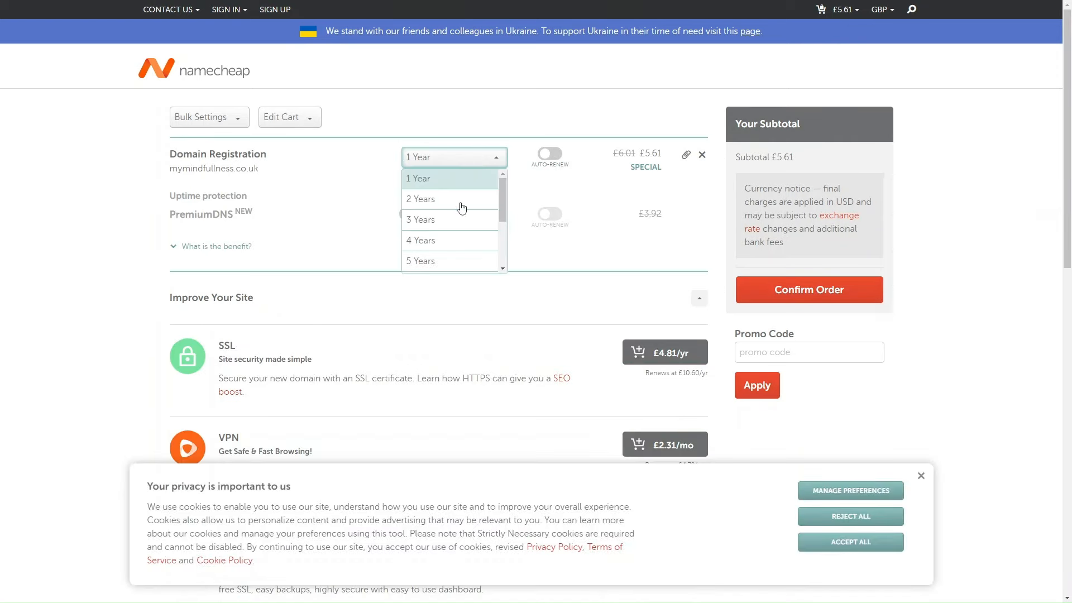
pyautogui.scroll(-3, 462, 212)
pyautogui.click(118, 193)
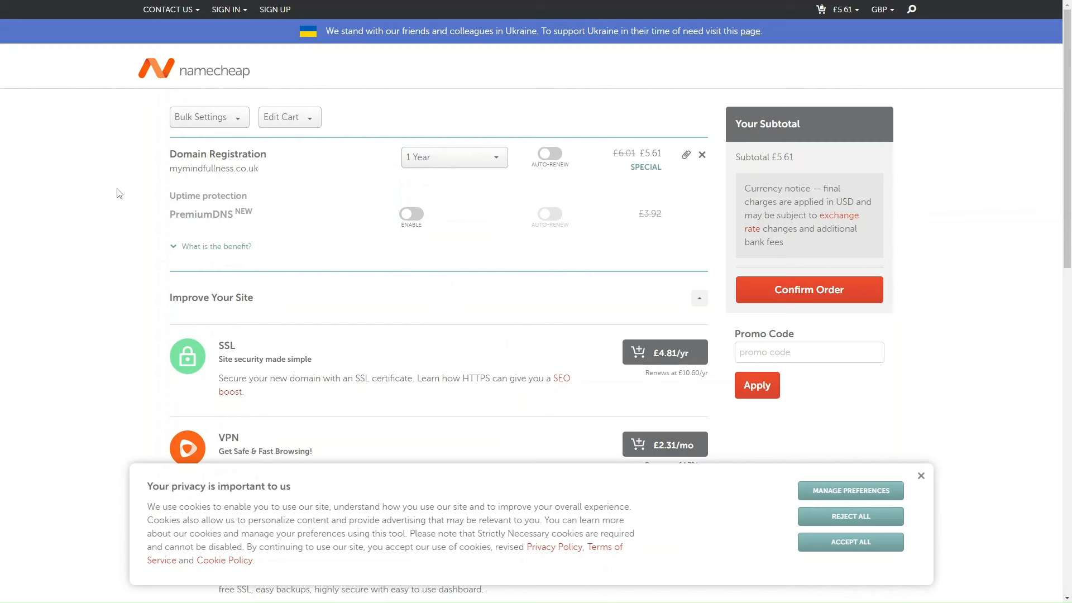
pyautogui.click(452, 162)
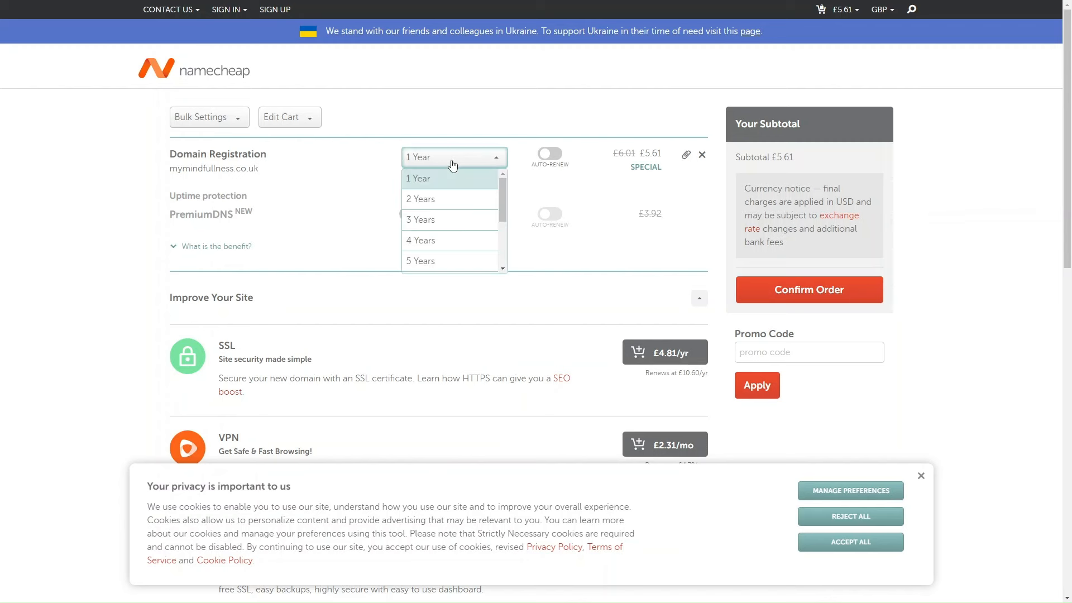
pyautogui.scroll(-3, 454, 191)
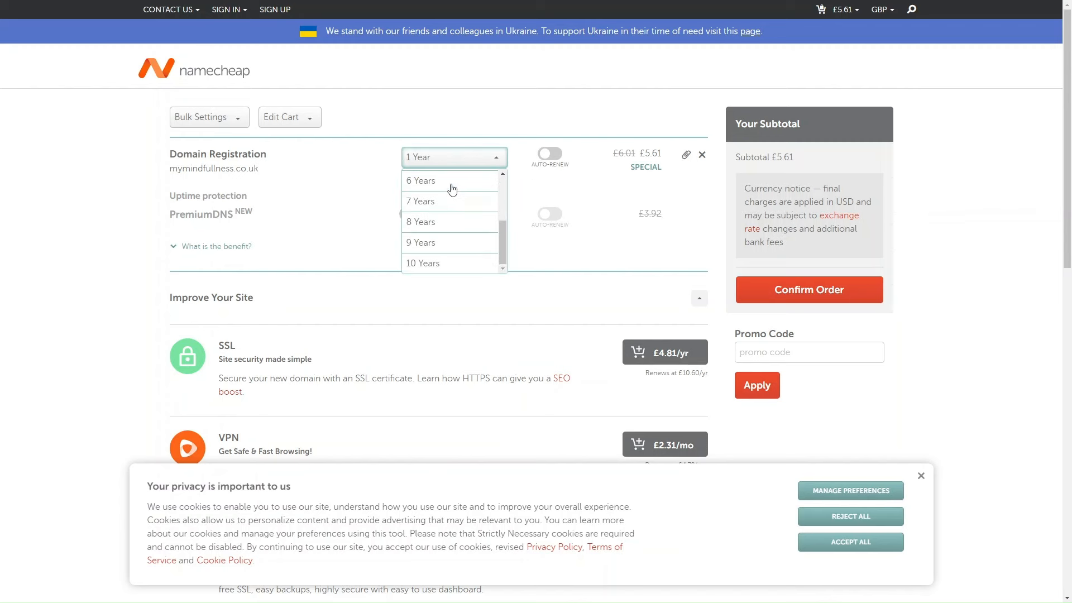
pyautogui.click(348, 186)
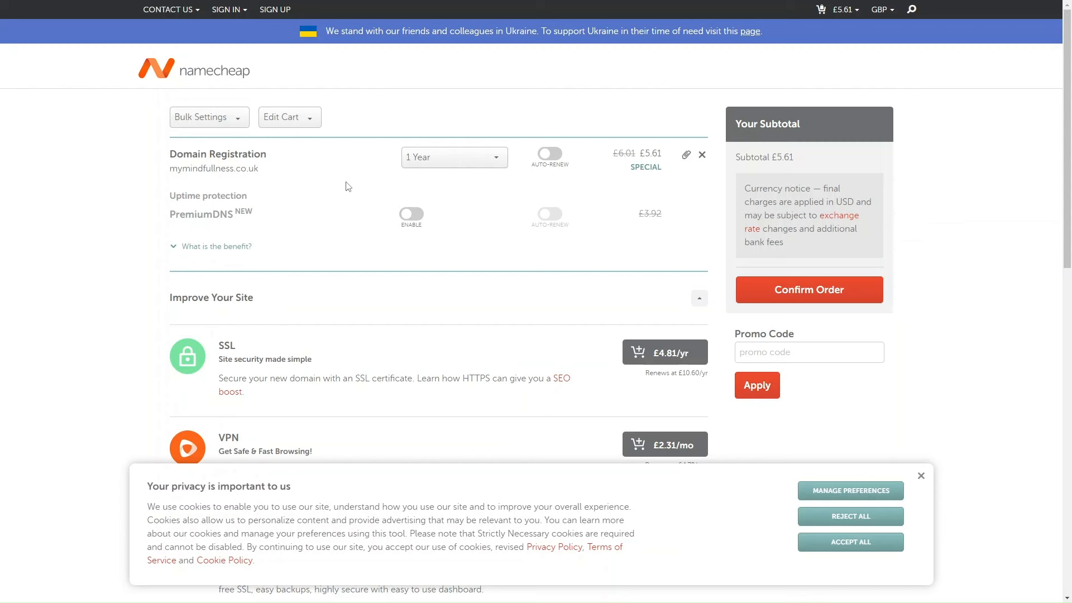
pyautogui.click(436, 162)
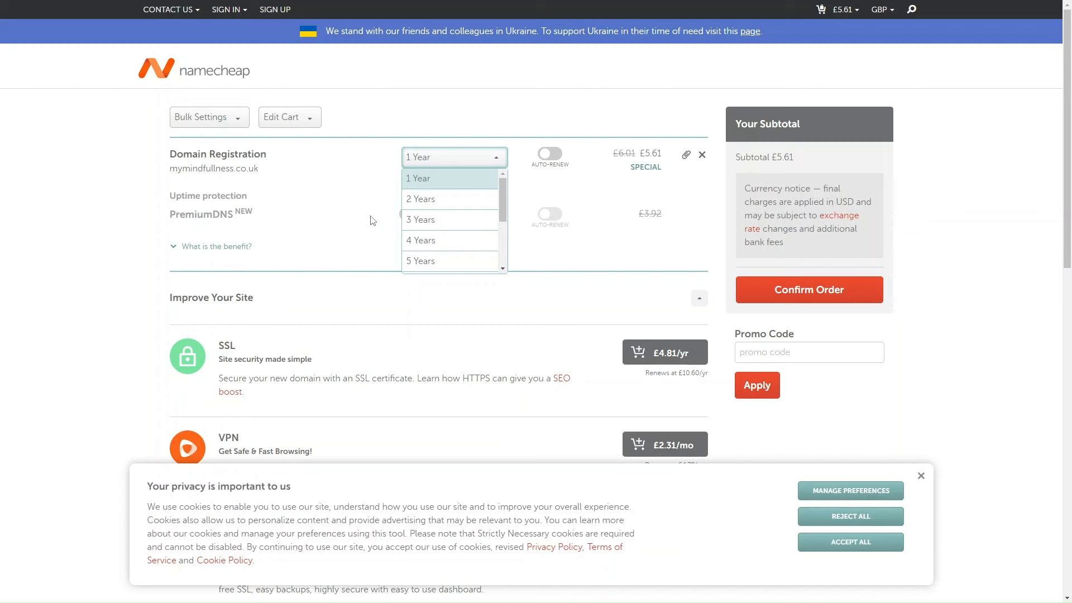
pyautogui.click(337, 213)
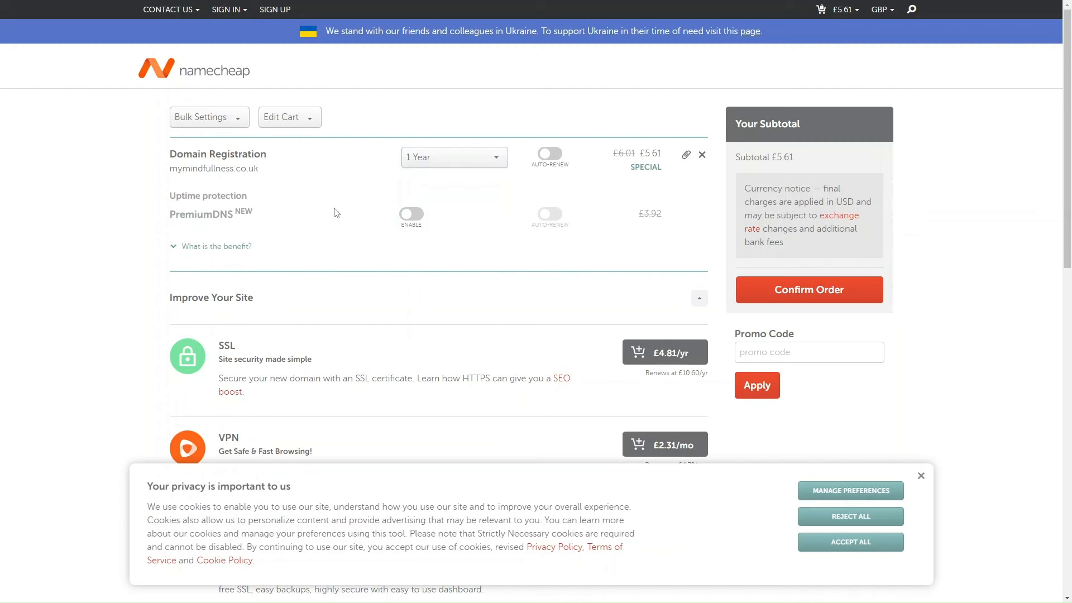
# Switch the domain's auto-renew on and back off, and set its registration period to 3 years.
pyautogui.click(551, 154)
pyautogui.click(553, 158)
pyautogui.click(456, 158)
pyautogui.click(441, 221)
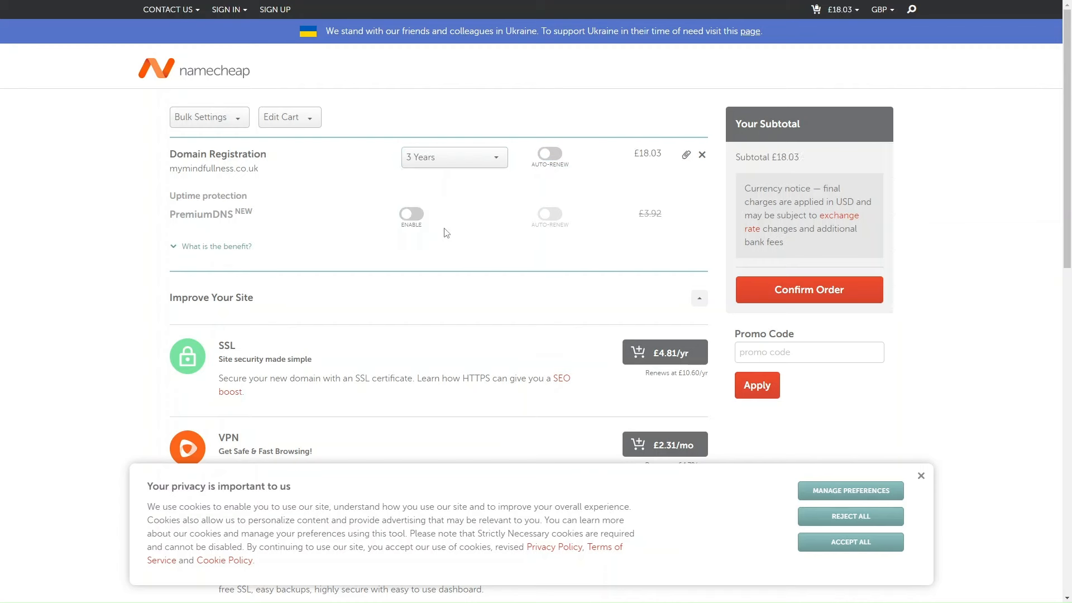
# Set the registration period of mymindfullness.co.uk to 6 years.
pyautogui.click(464, 164)
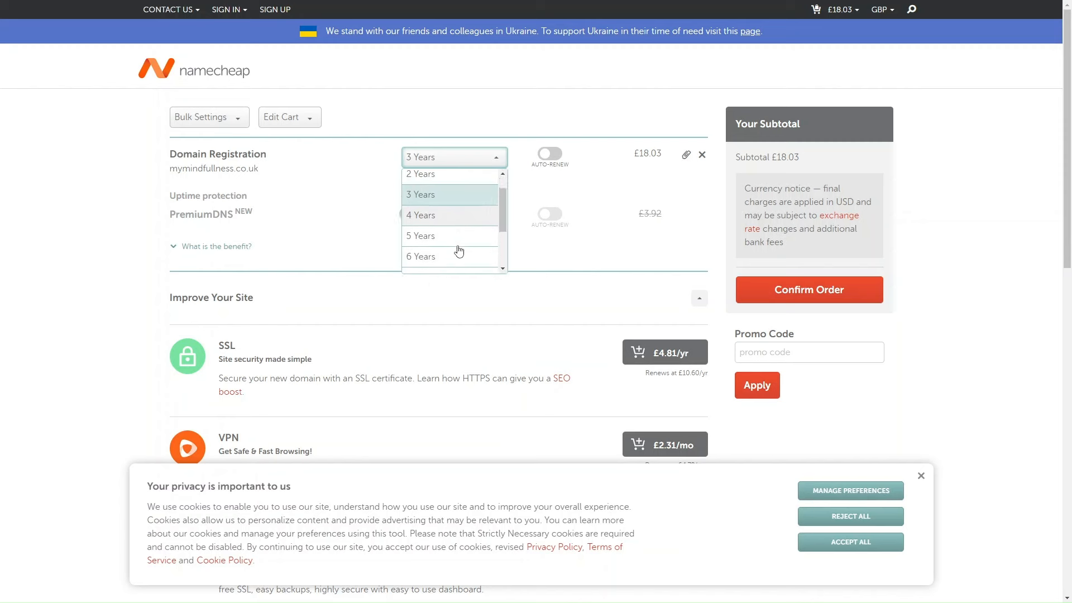
pyautogui.click(459, 251)
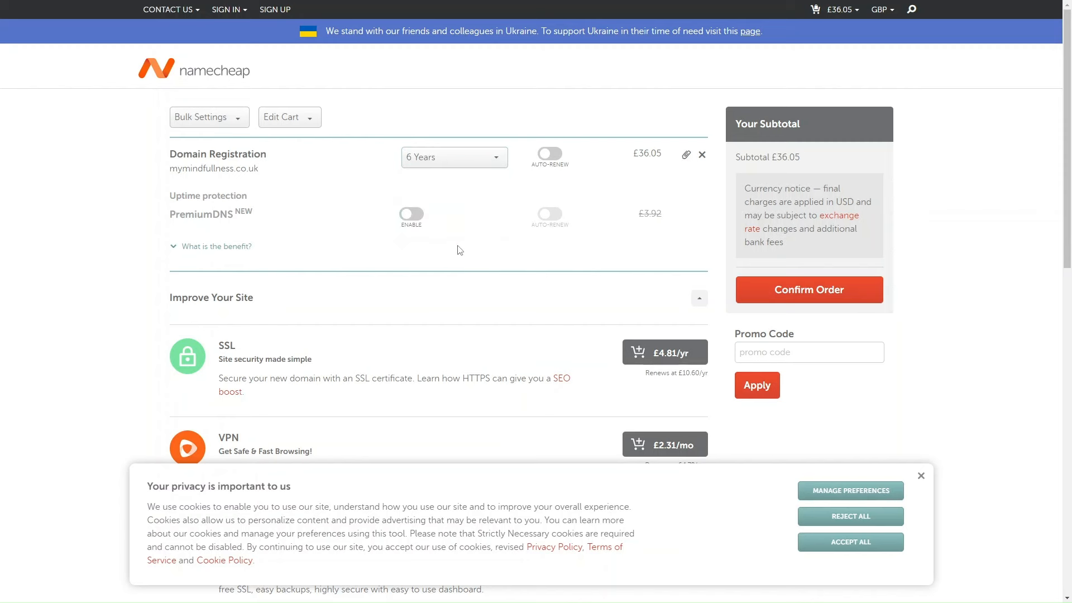
pyautogui.click(456, 160)
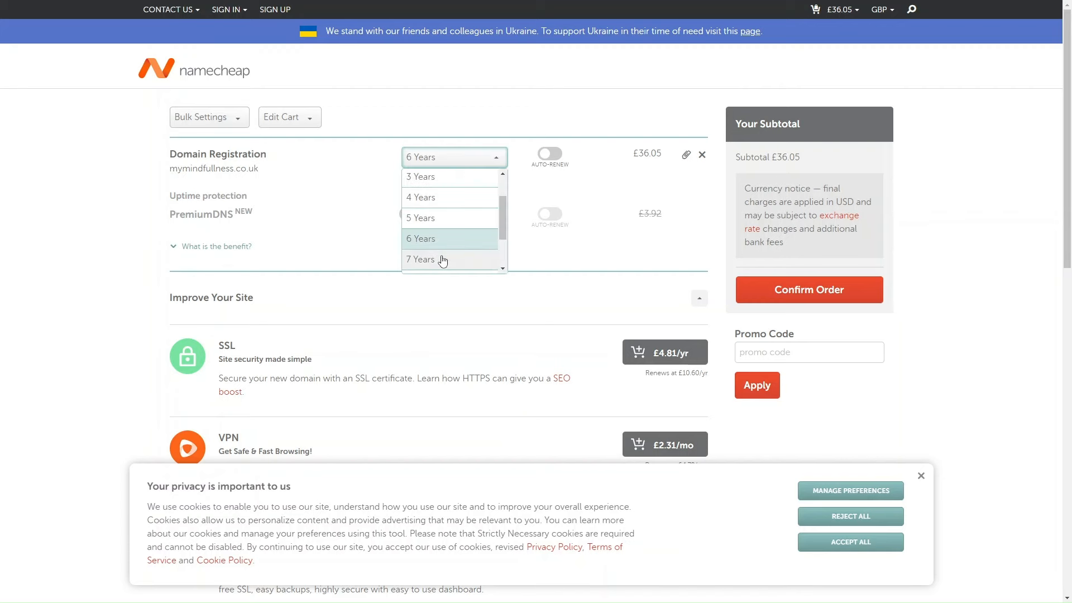
pyautogui.scroll(-1, 391, 199)
pyautogui.click(367, 129)
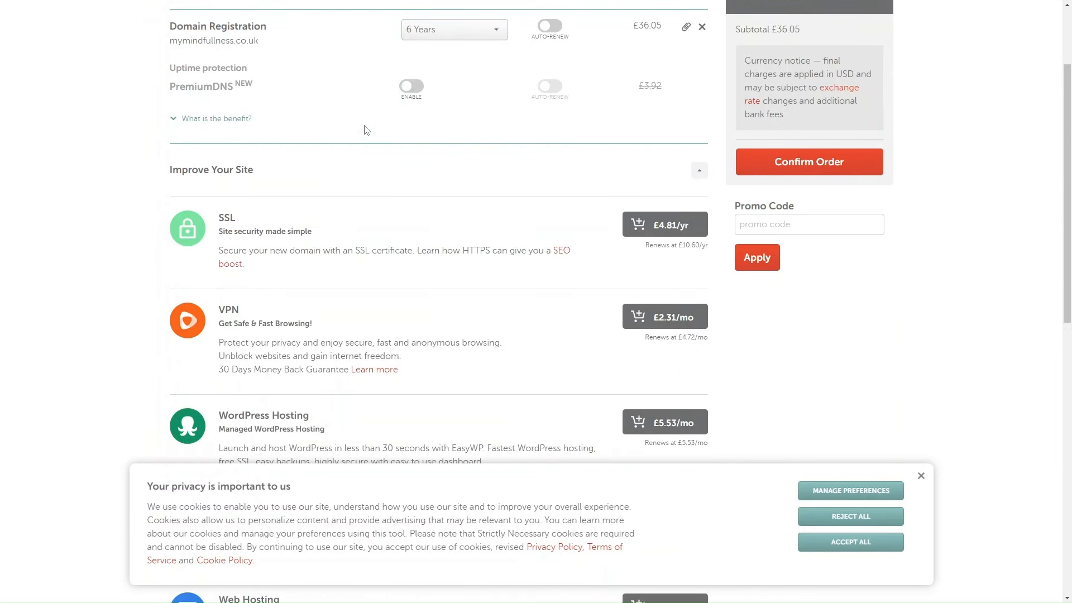
pyautogui.scroll(1, 366, 130)
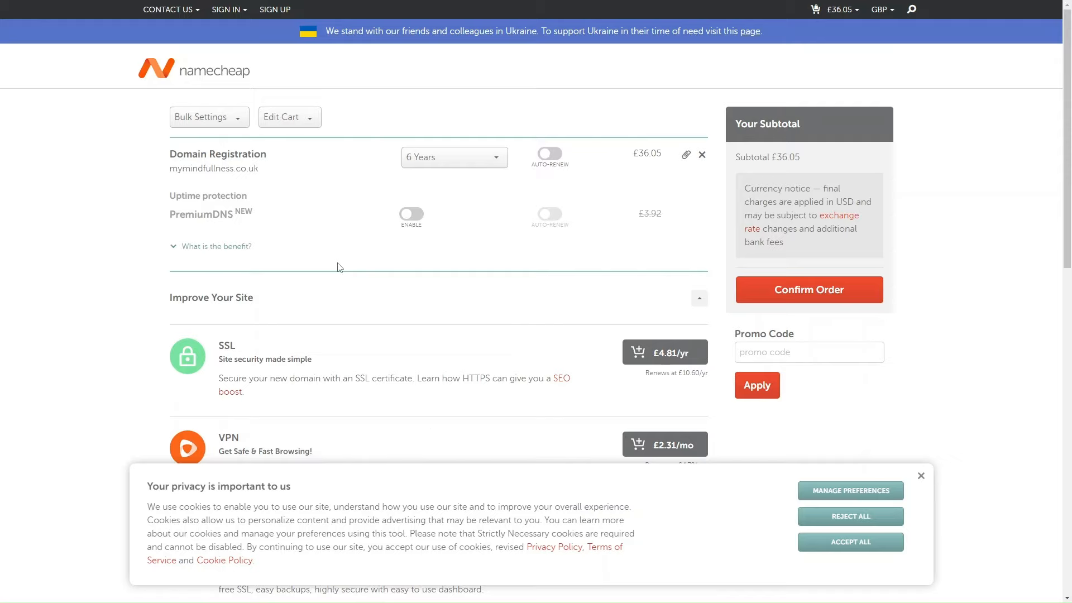
# Review the optional extras in the cart, confirm the order and look over the account creation form.
pyautogui.scroll(-12, 427, 421)
pyautogui.scroll(12, 428, 422)
pyautogui.click(799, 292)
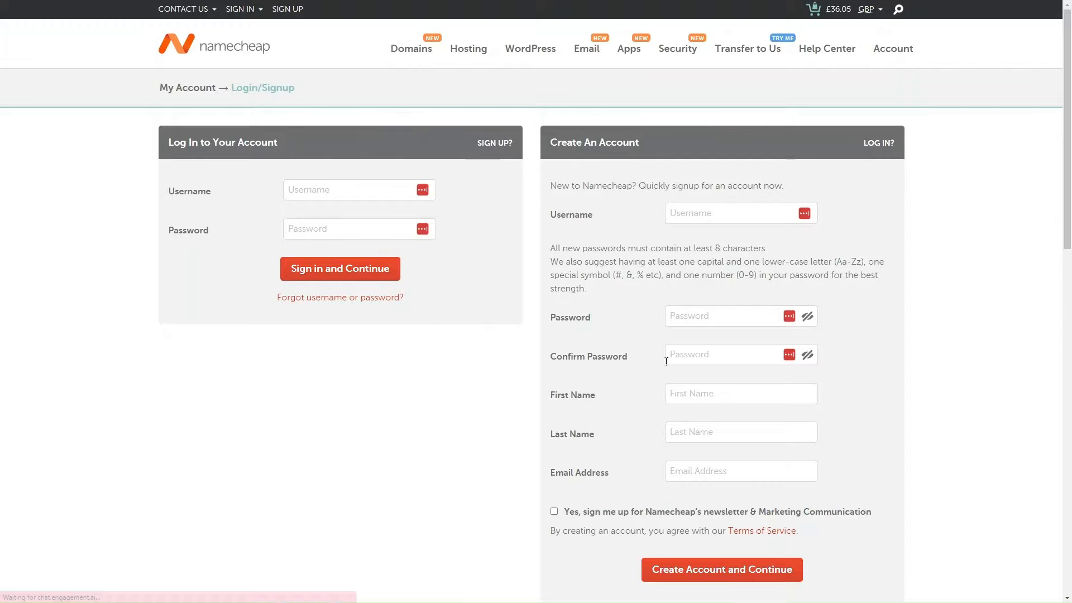
pyautogui.scroll(-3, 653, 415)
pyautogui.scroll(2, 653, 415)
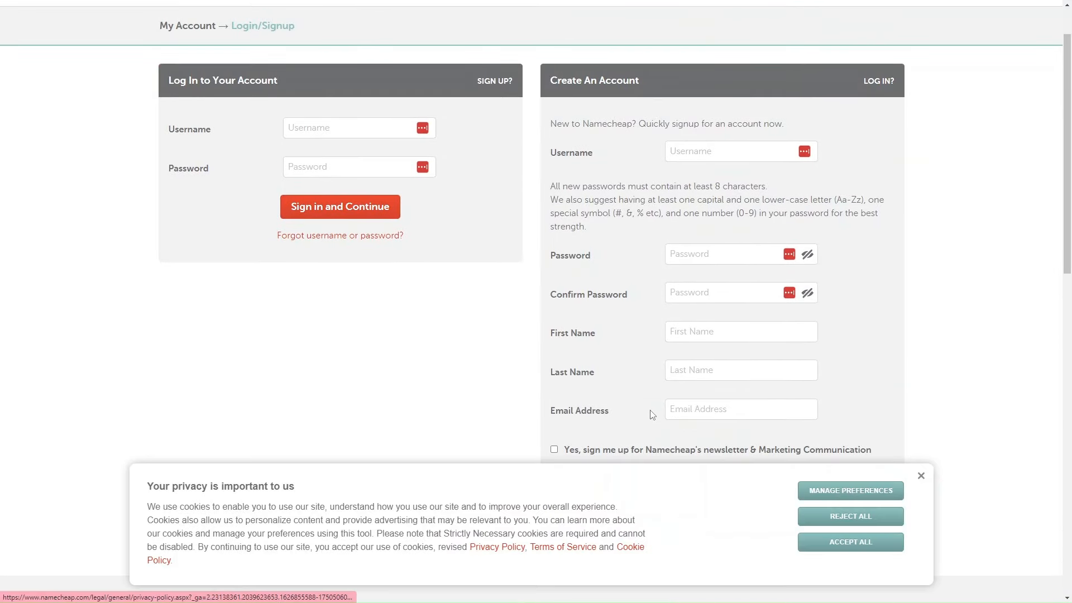
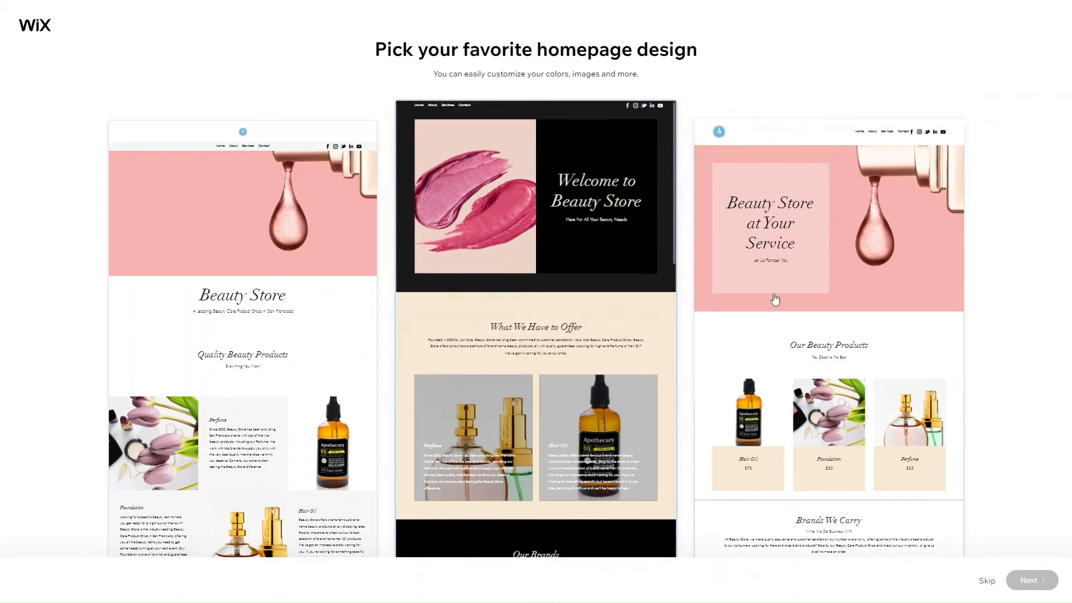
# In the Wix site setup, choose the "Beauty Store at Your Service" homepage design and continue to page selection.
pyautogui.scroll(-5, 608, 246)
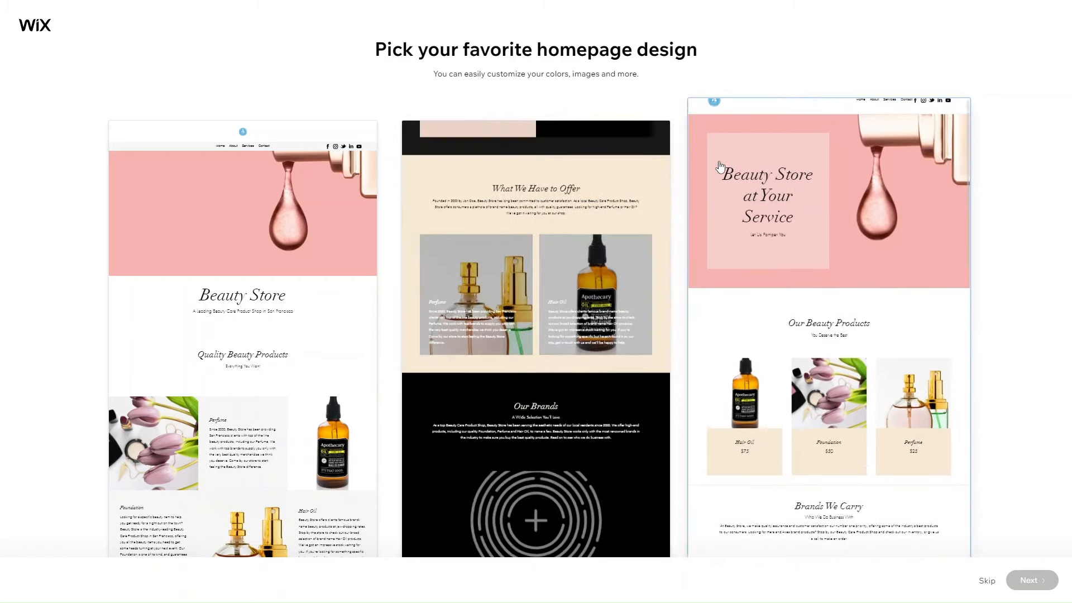
pyautogui.click(741, 170)
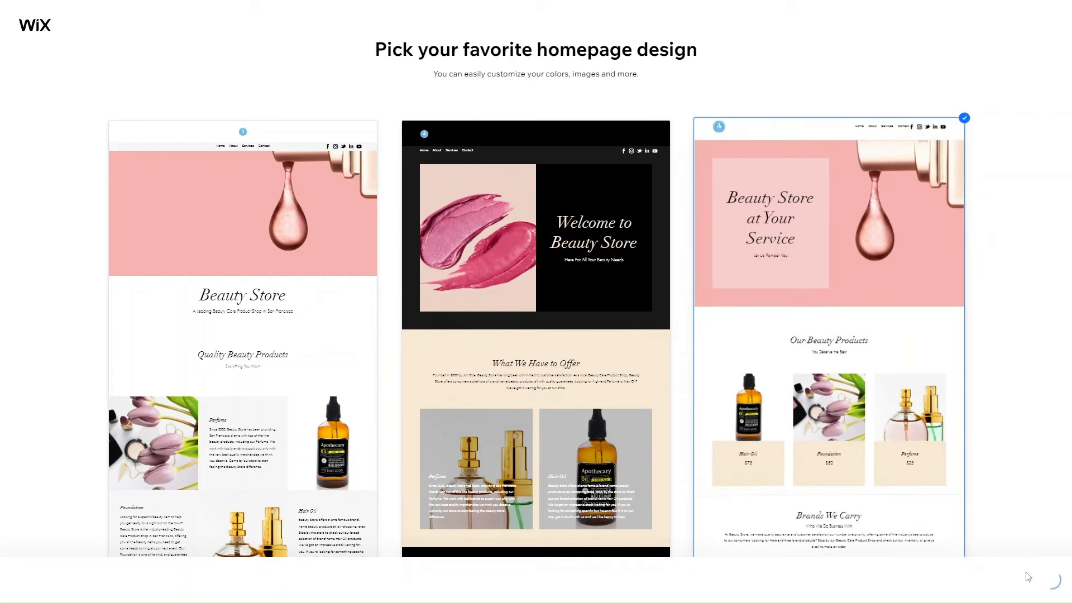
pyautogui.click(1027, 579)
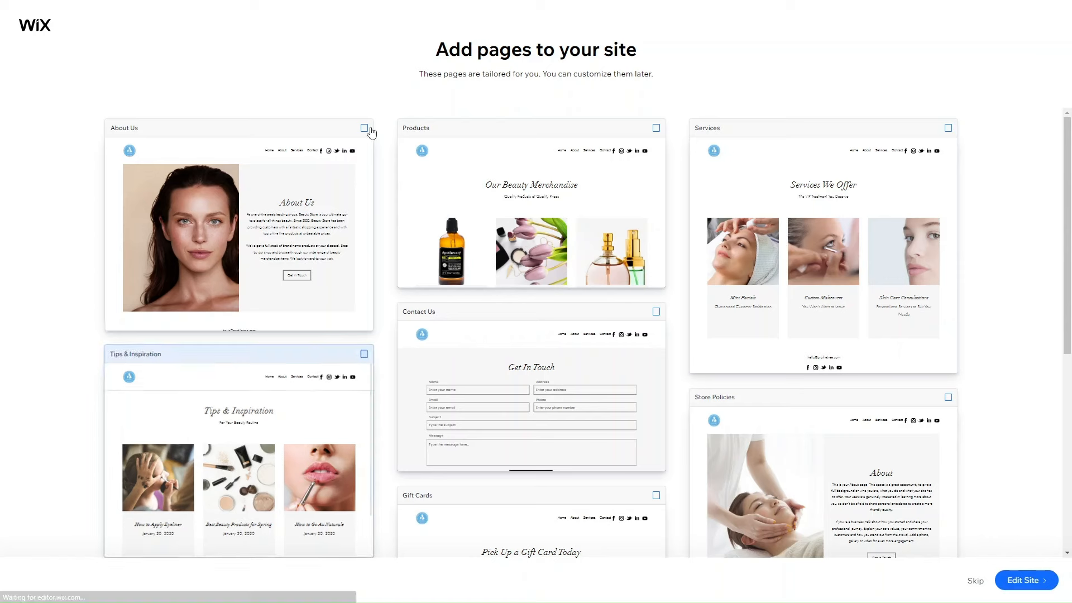
# Add the About Us, Products, Contact Us and Store Policies pages to the site and open it for editing.
pyautogui.click(366, 130)
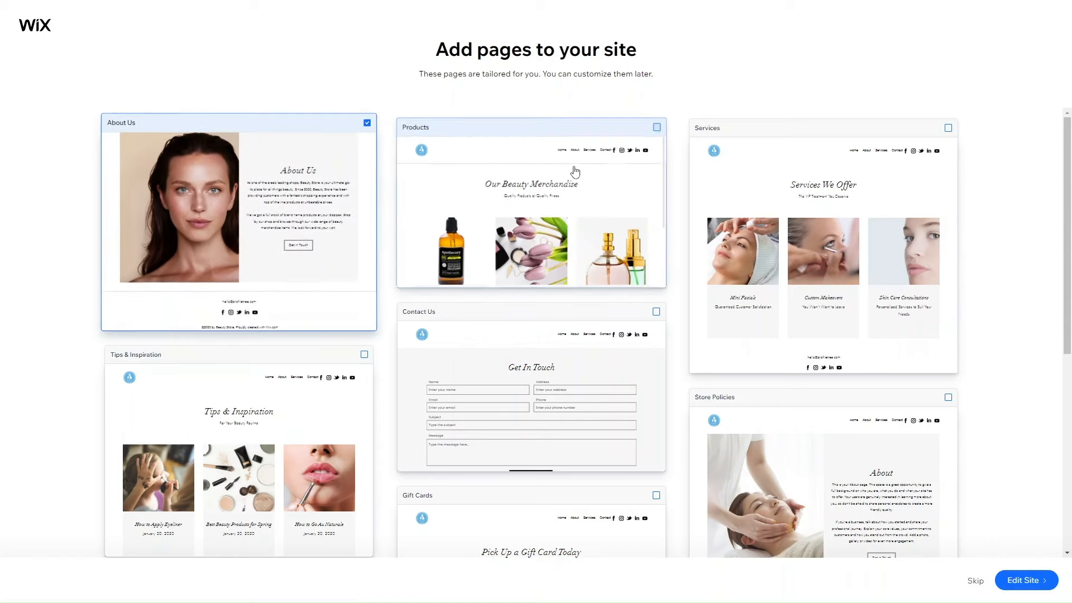
pyautogui.click(661, 124)
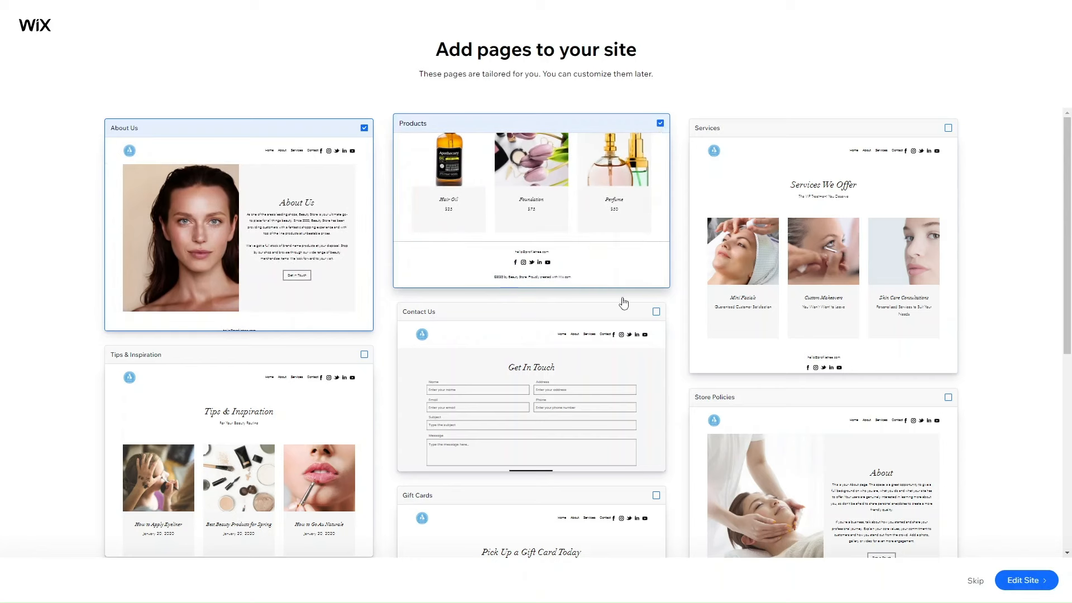
pyautogui.click(658, 316)
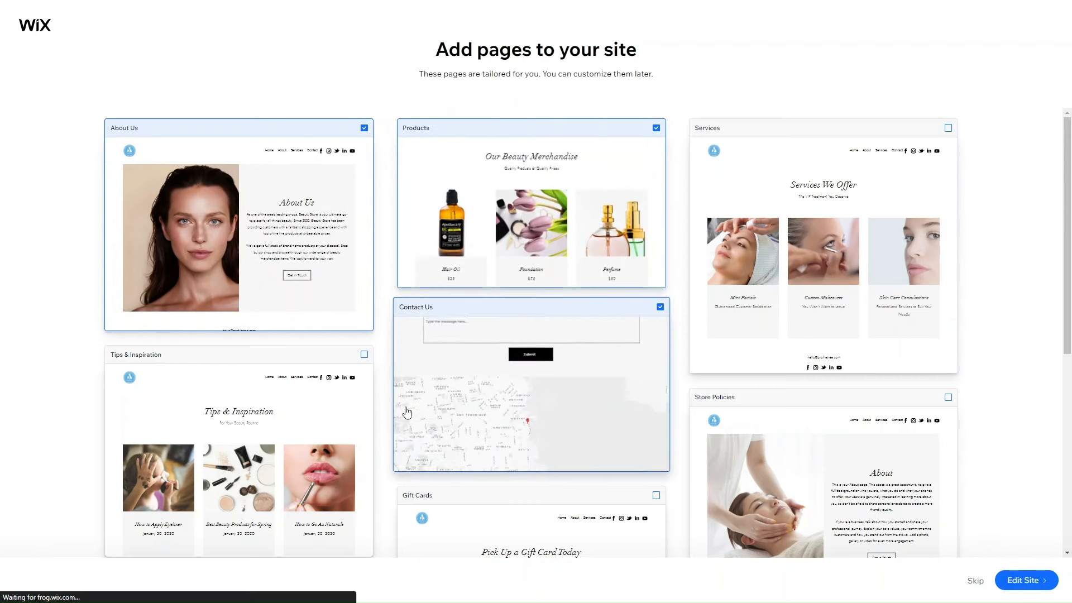
pyautogui.click(948, 397)
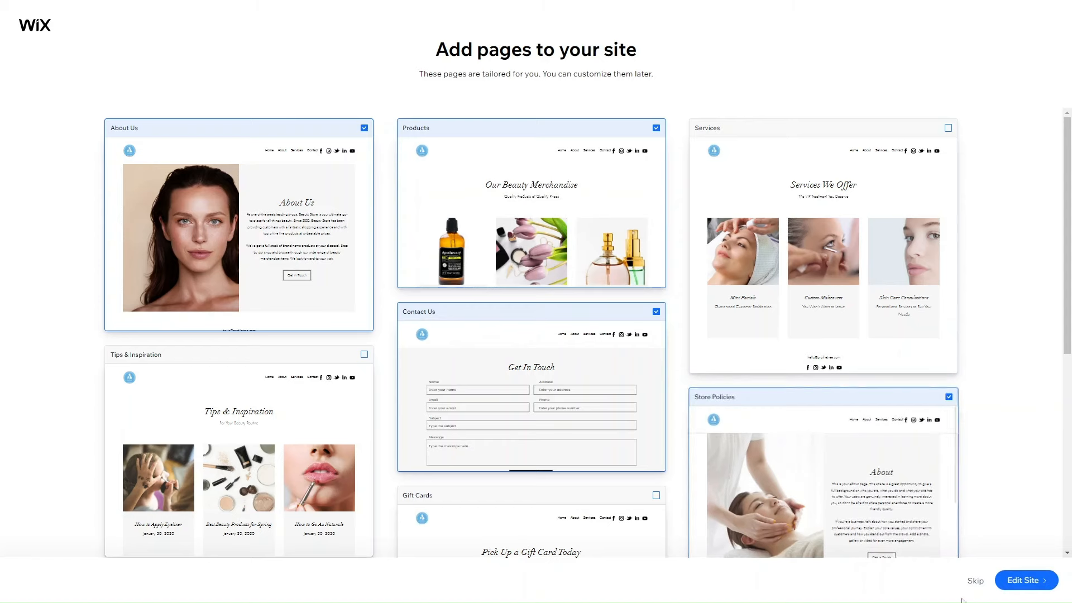
pyautogui.click(1036, 585)
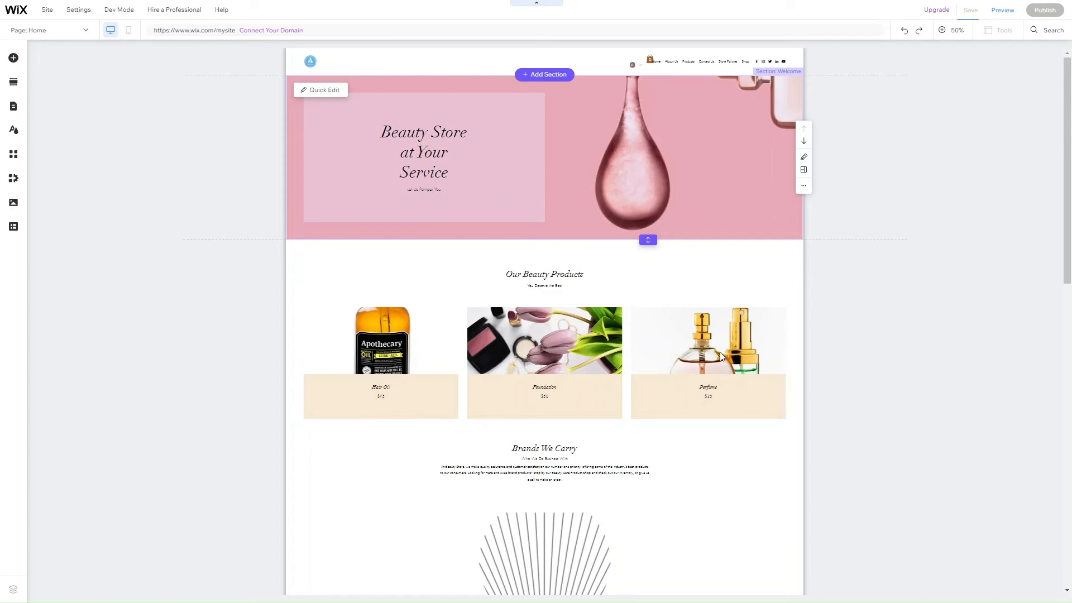
# Look through the whole Home page, from the welcome banner and product gallery to the contact and subscribe forms.
pyautogui.scroll(-5, 721, 357)
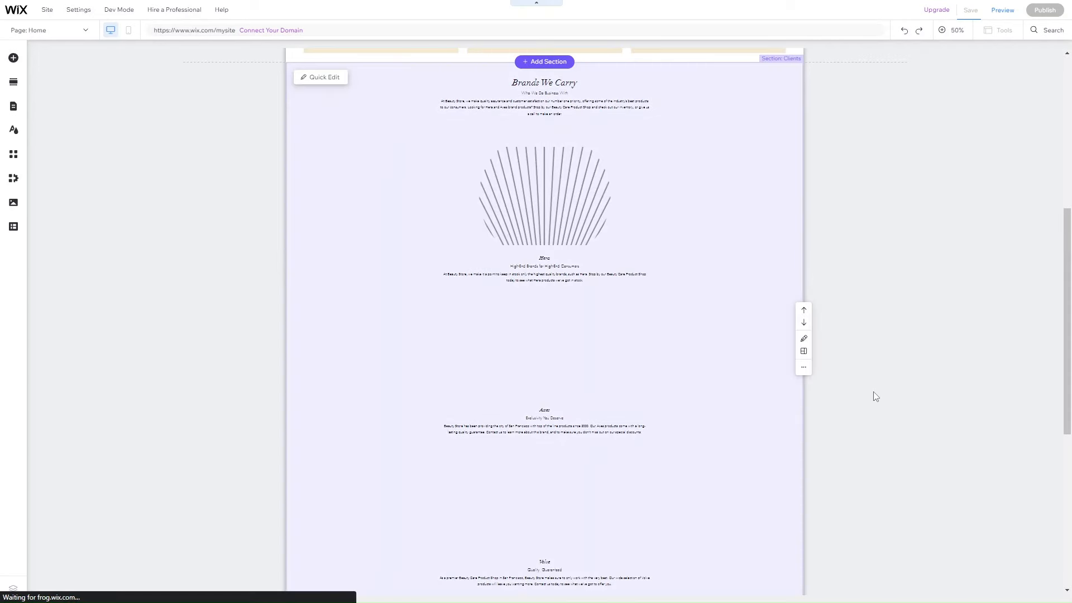
pyautogui.scroll(-7, 875, 397)
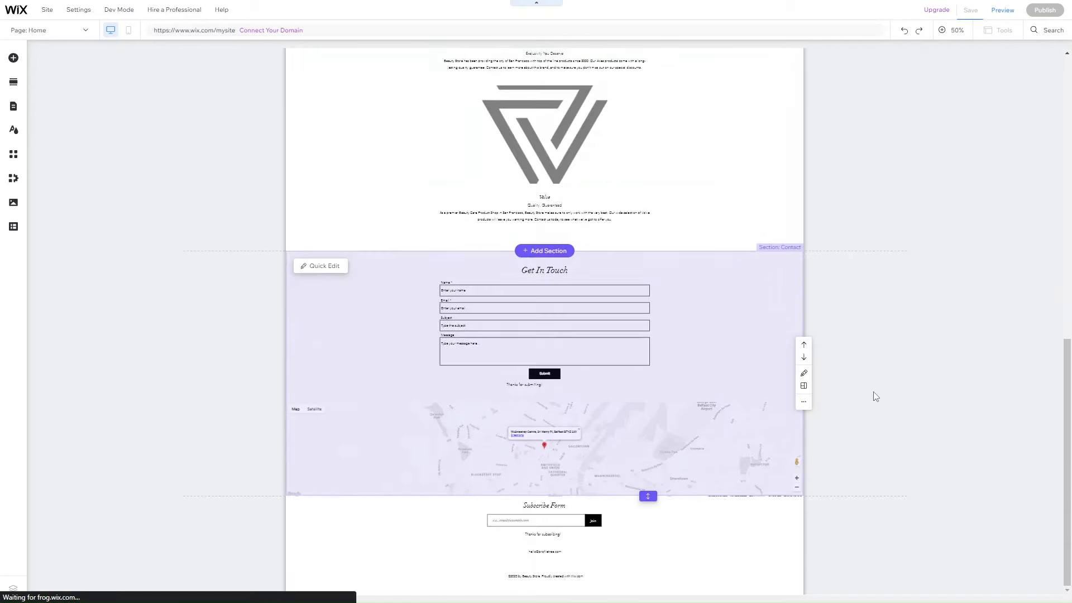
pyautogui.scroll(12, 875, 395)
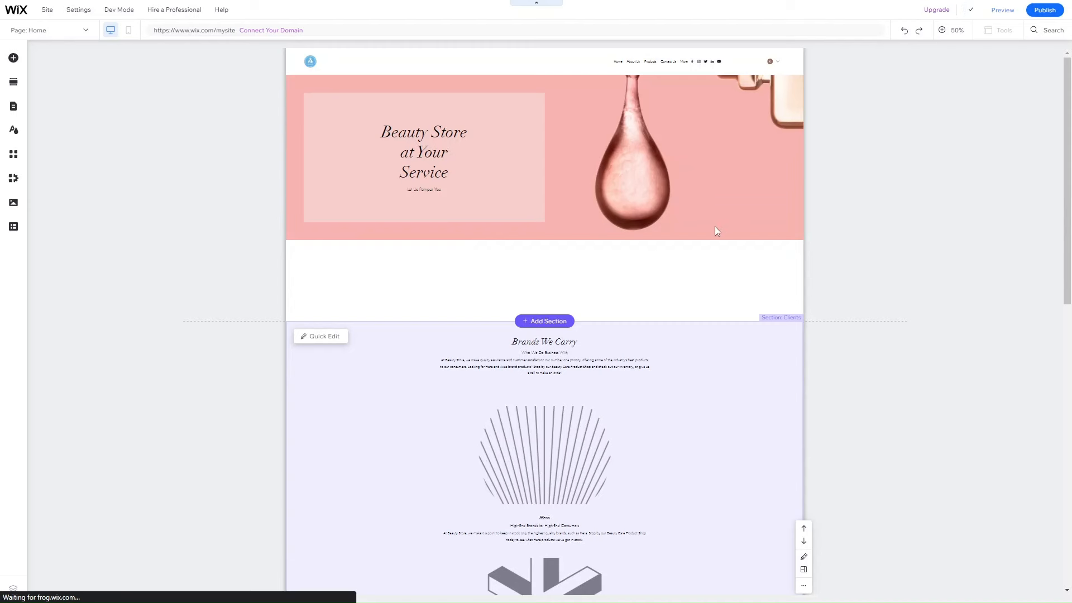
pyautogui.scroll(-5, 664, 475)
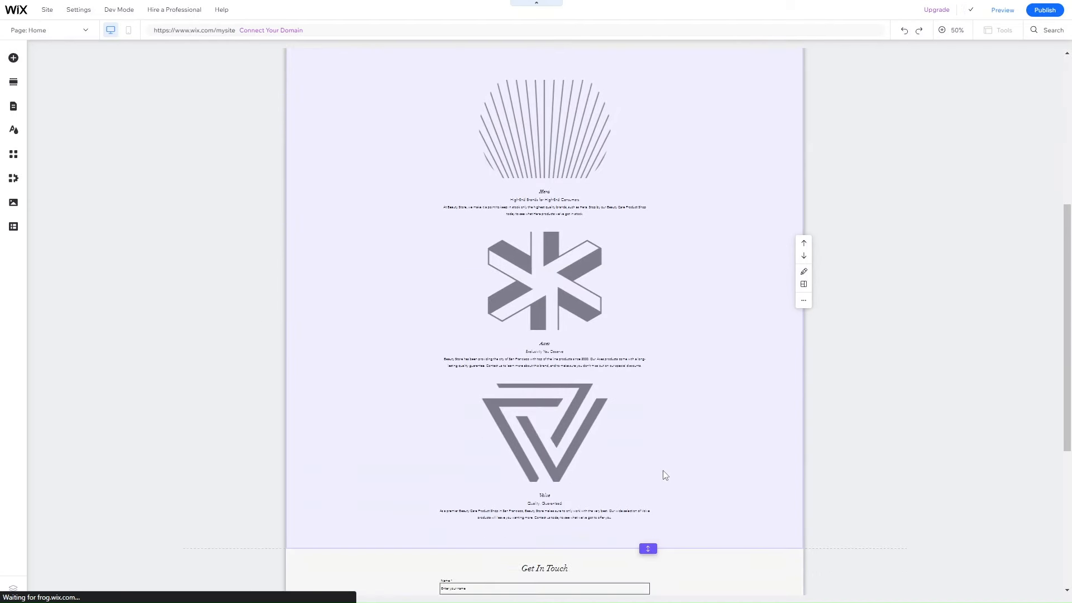
pyautogui.scroll(1, 664, 471)
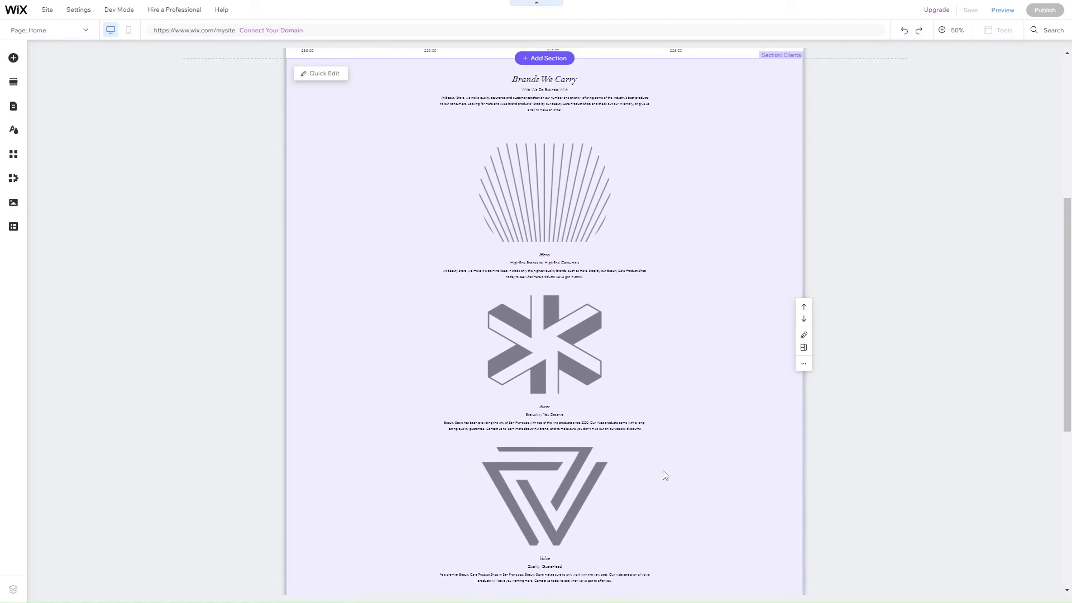
pyautogui.scroll(5, 662, 475)
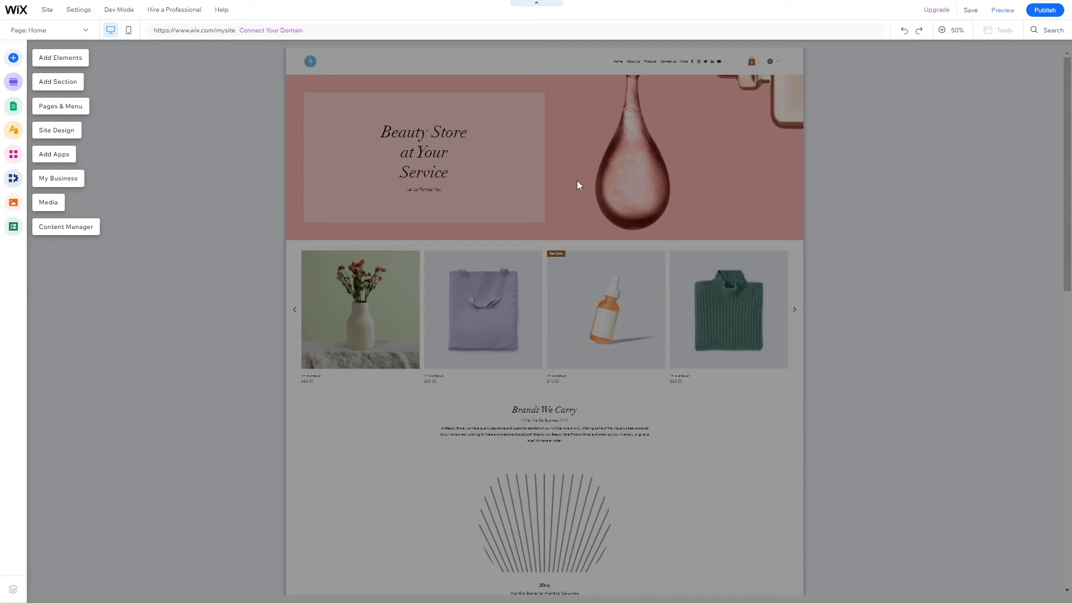
pyautogui.click(160, 339)
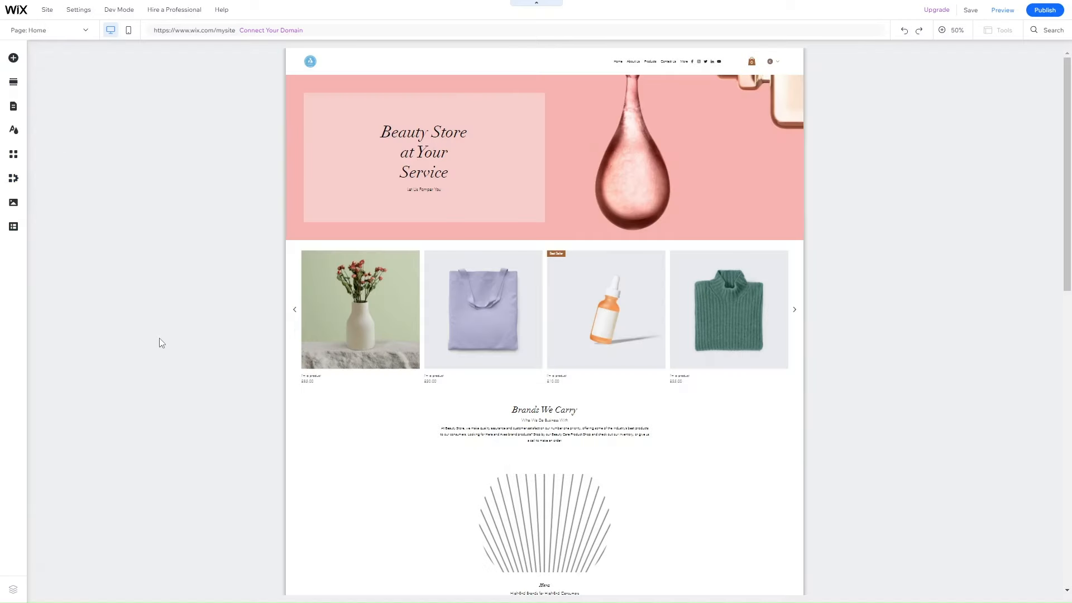
pyautogui.scroll(-10, 475, 476)
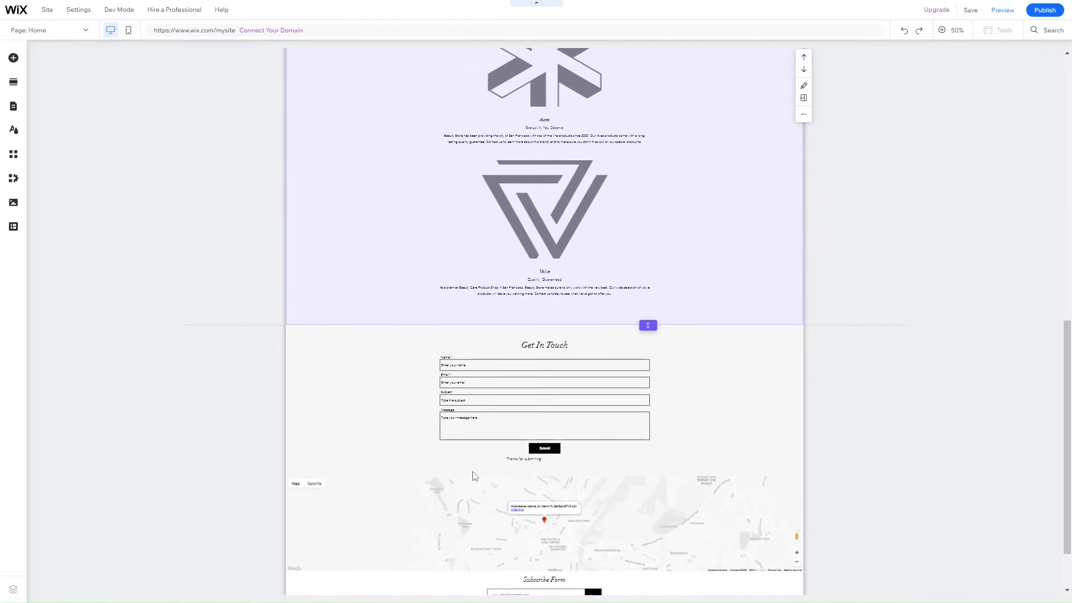
pyautogui.scroll(-2, 474, 476)
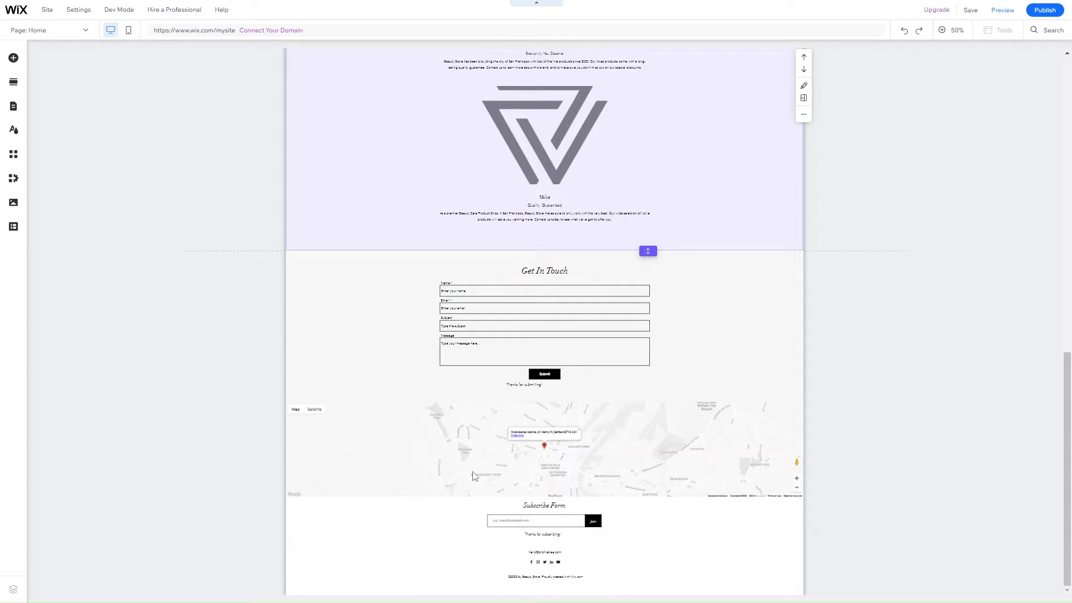
pyautogui.scroll(15, 474, 475)
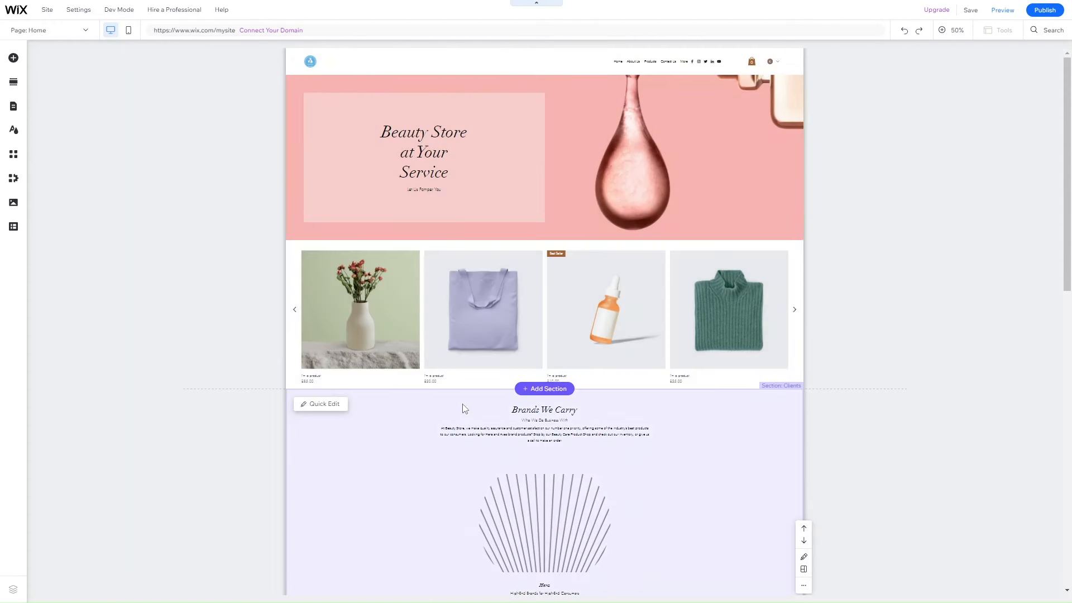
pyautogui.scroll(-3, 461, 425)
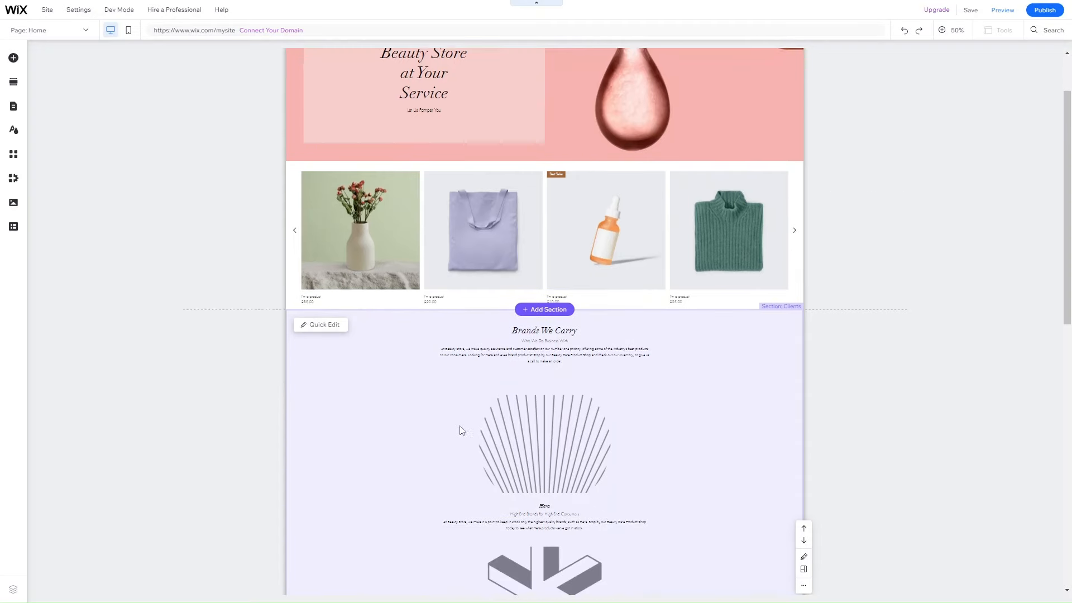
pyautogui.scroll(-1, 461, 430)
pyautogui.scroll(-15, 552, 441)
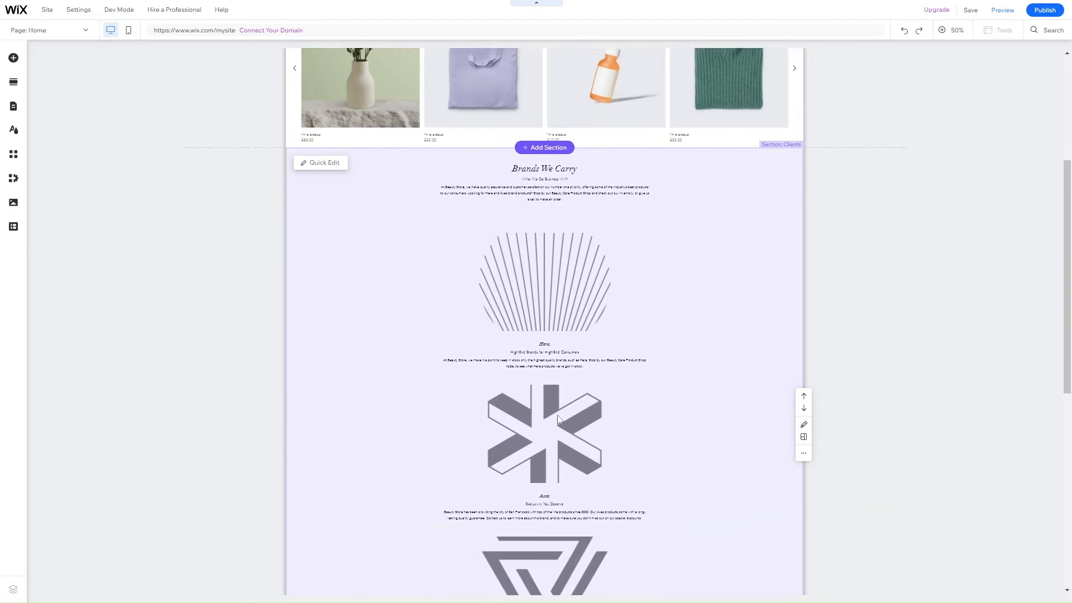
pyautogui.scroll(20, 559, 419)
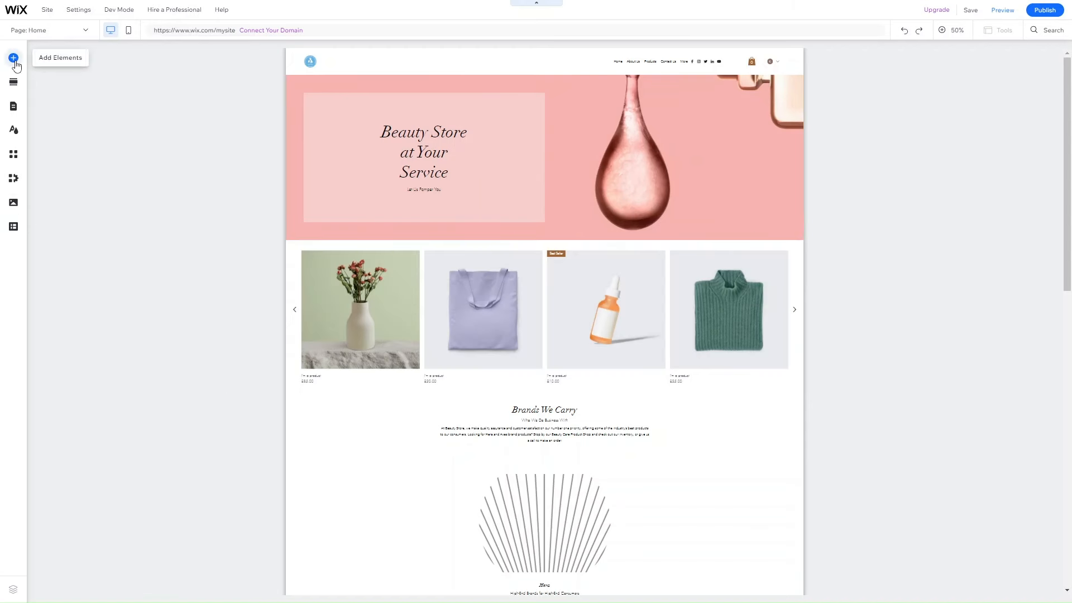
# Look over the elements that can be added to the page, such as themed text and titles, without adding any.
pyautogui.click(16, 65)
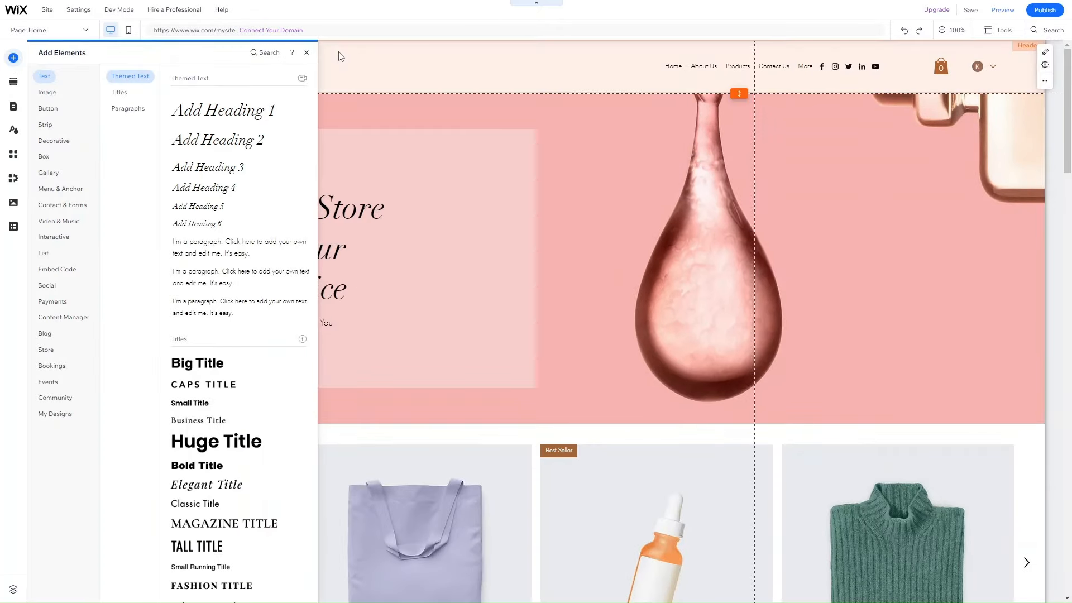
pyautogui.click(339, 54)
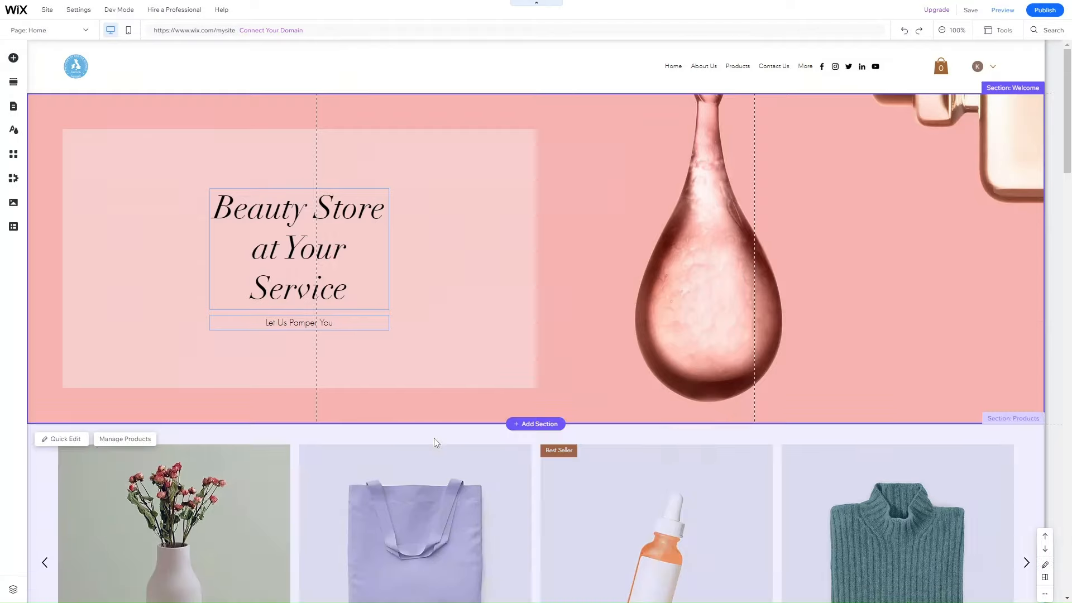
pyautogui.scroll(-10, 485, 360)
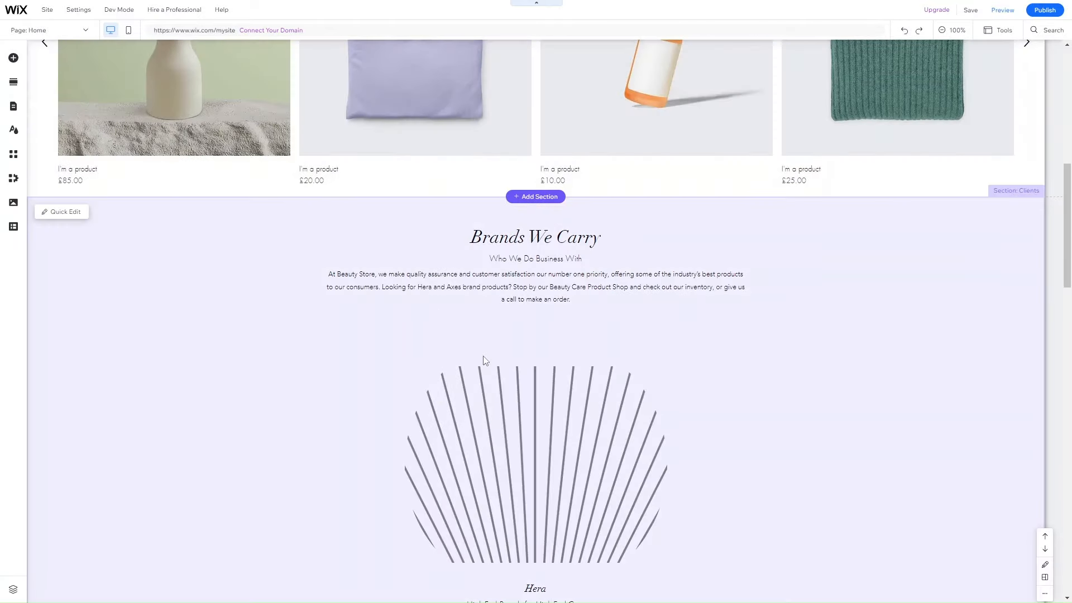
pyautogui.scroll(10, 485, 360)
pyautogui.click(14, 59)
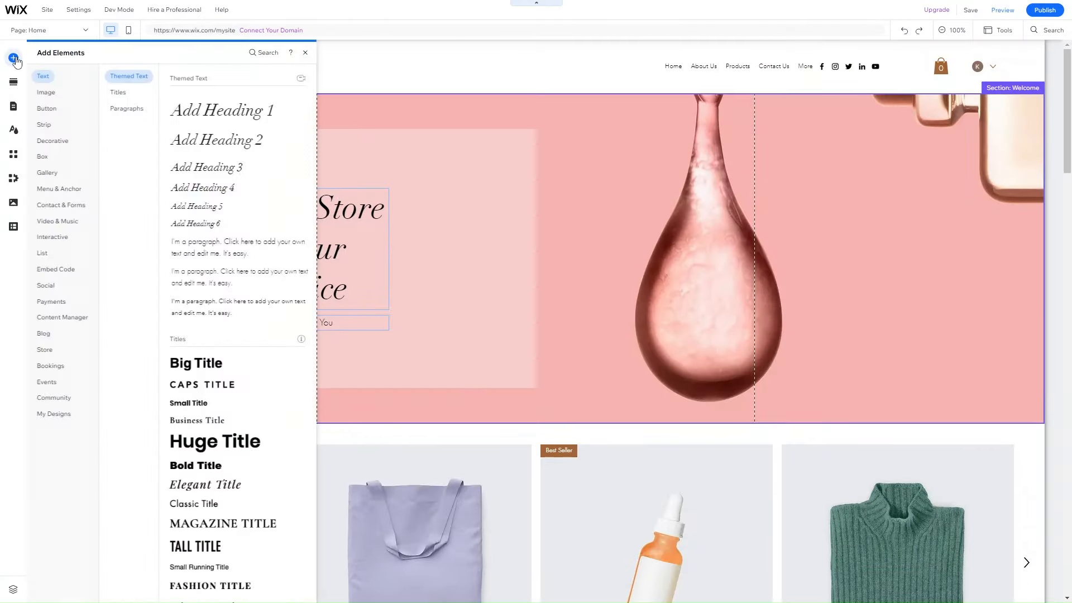
pyautogui.click(15, 58)
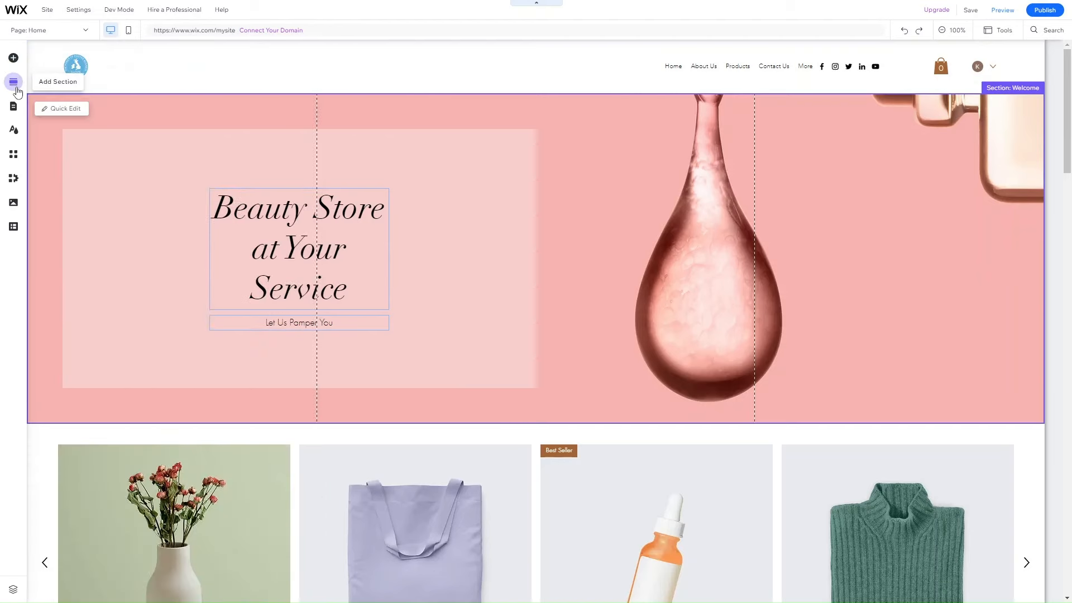
# Browse the Welcome and About section templates without adding one and return to the Home page.
pyautogui.click(14, 82)
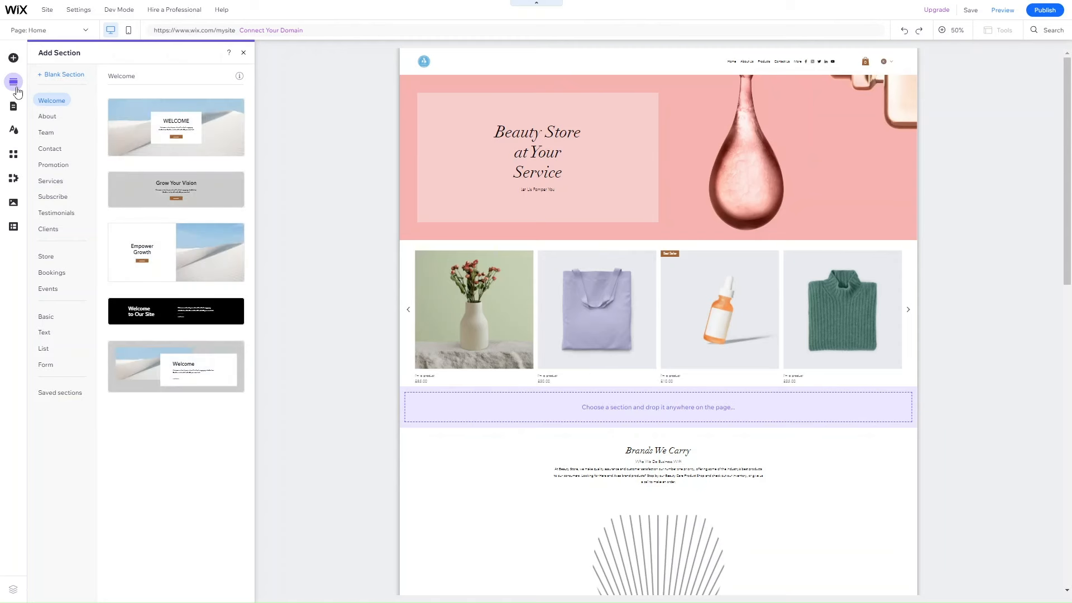
pyautogui.scroll(-1, 149, 165)
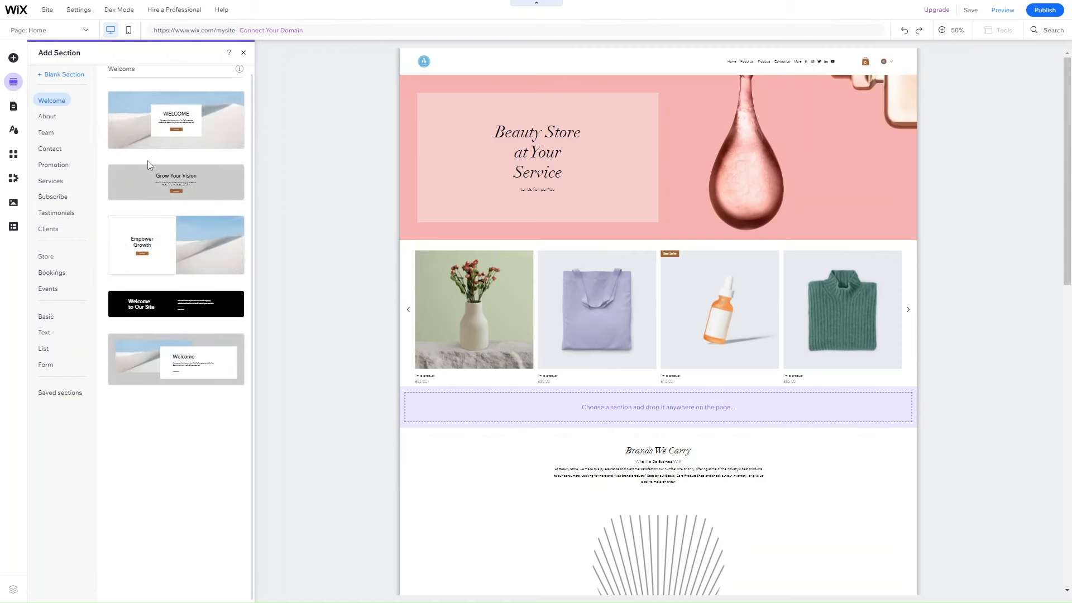
pyautogui.click(47, 116)
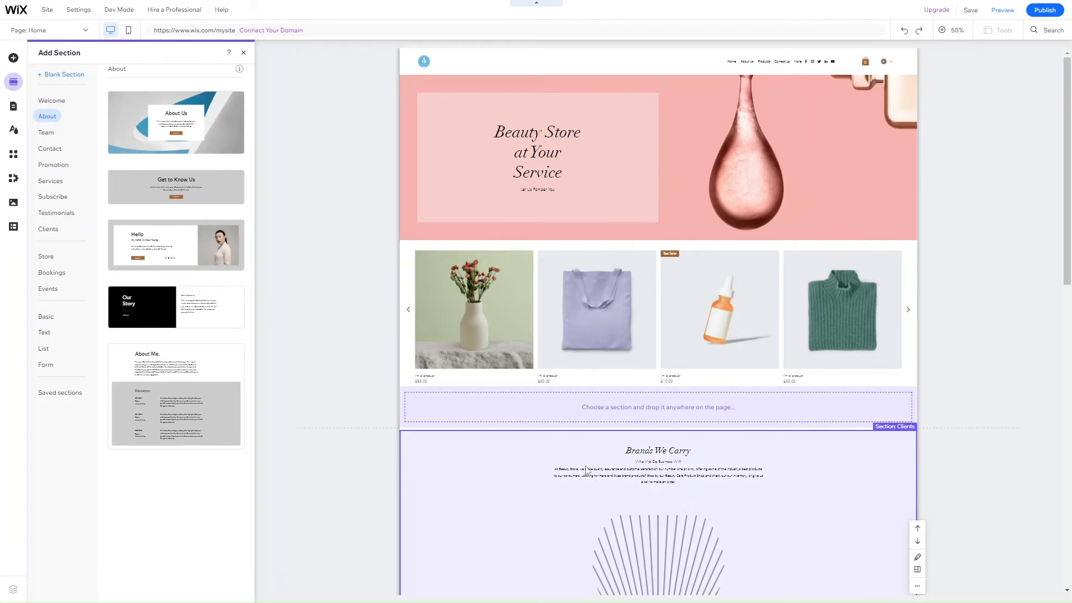
pyautogui.click(243, 53)
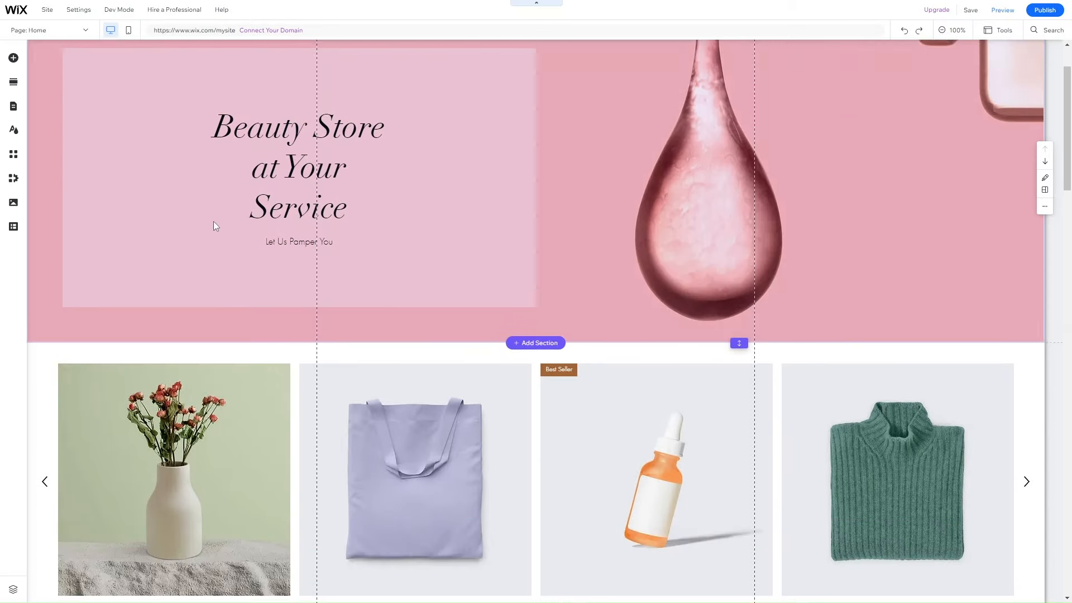
pyautogui.scroll(-5, 213, 222)
pyautogui.scroll(6, 213, 221)
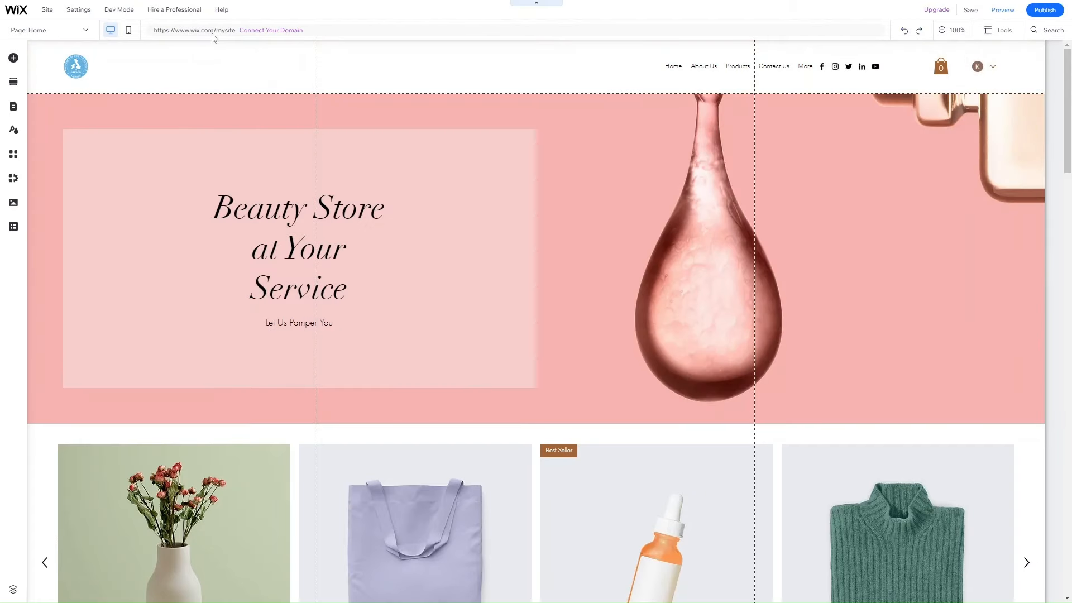
# In the mobile version, shorten the header to about half its height, and return to the desktop version.
pyautogui.click(128, 34)
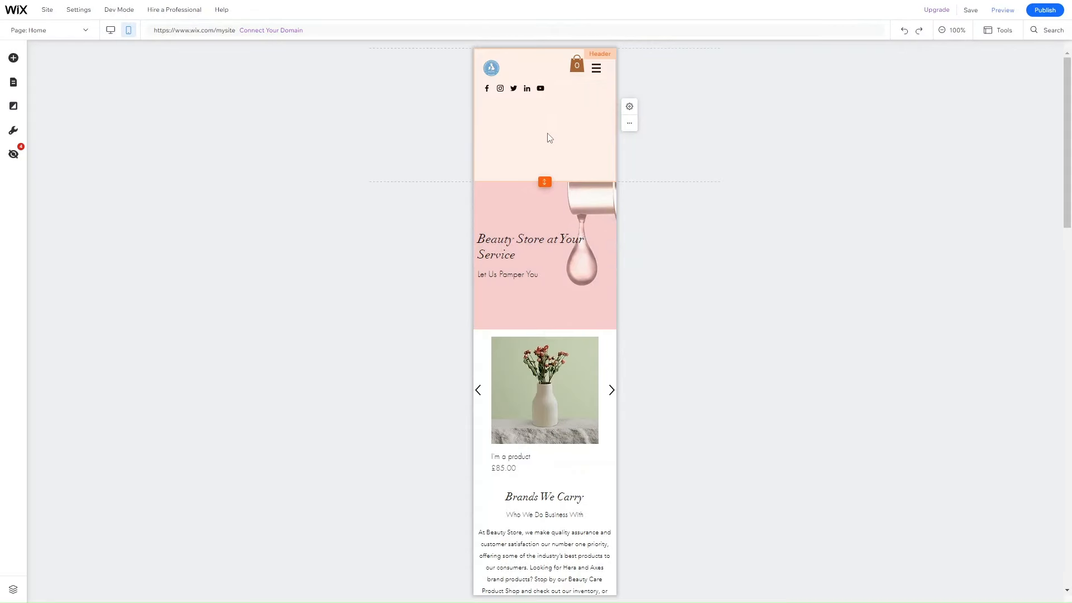
pyautogui.click(561, 128)
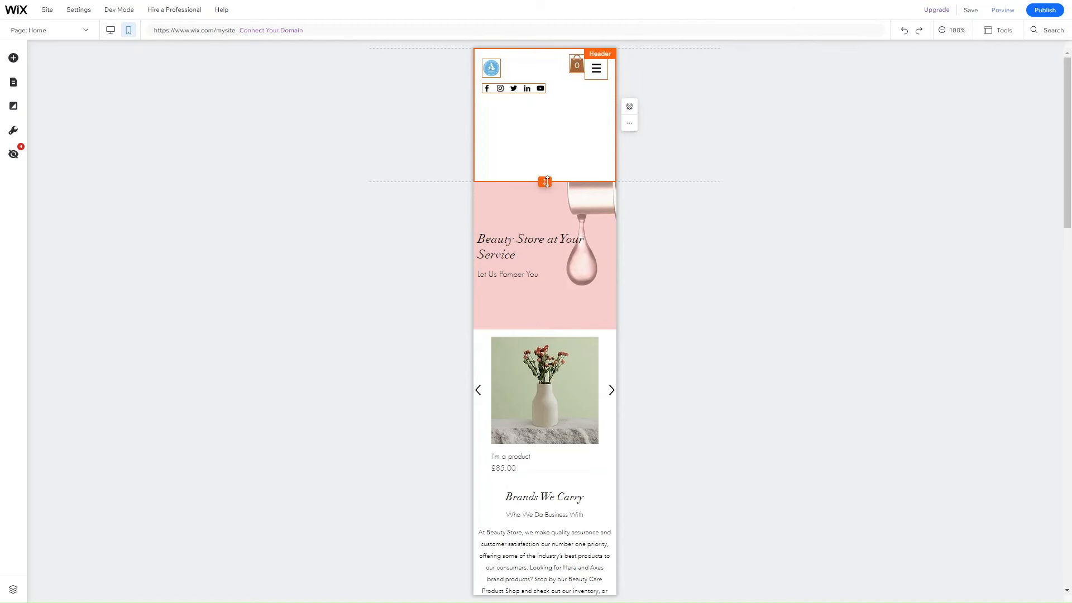
pyautogui.moveTo(546, 180); pyautogui.dragTo(557, 114)
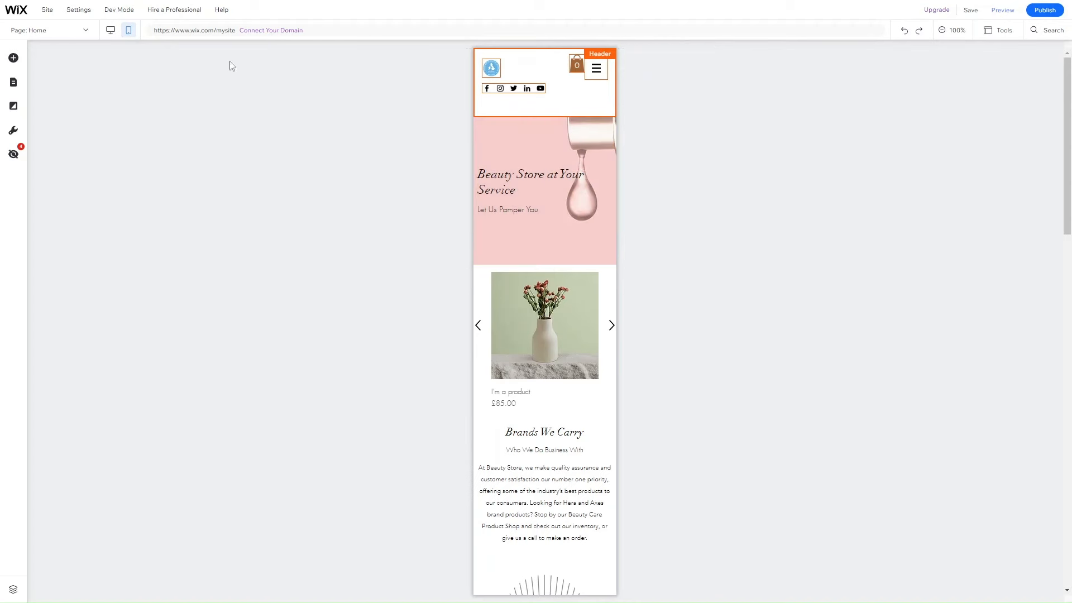
pyautogui.click(114, 34)
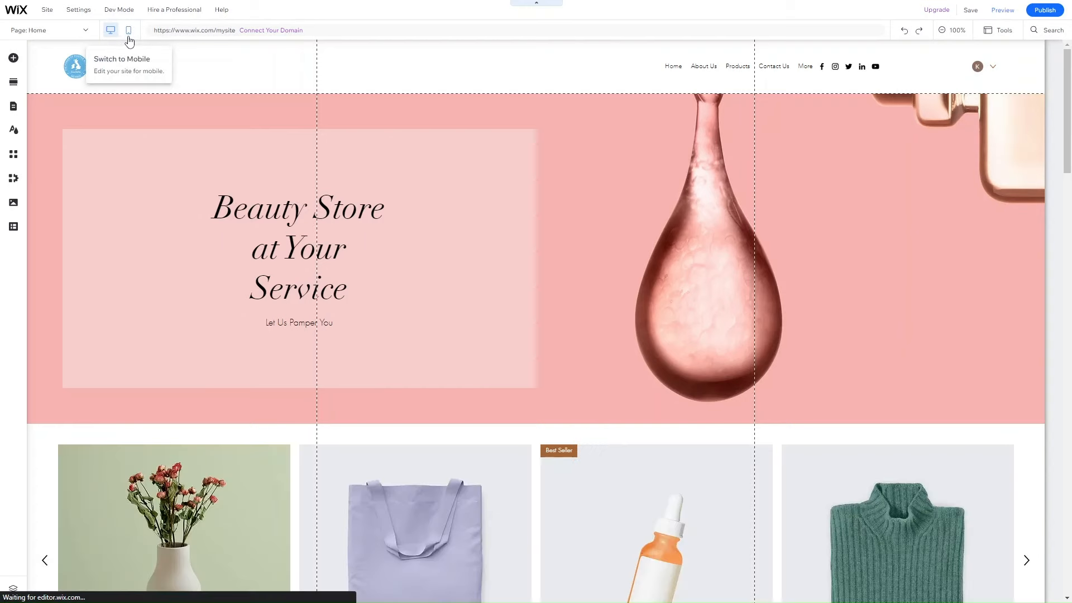
pyautogui.click(128, 32)
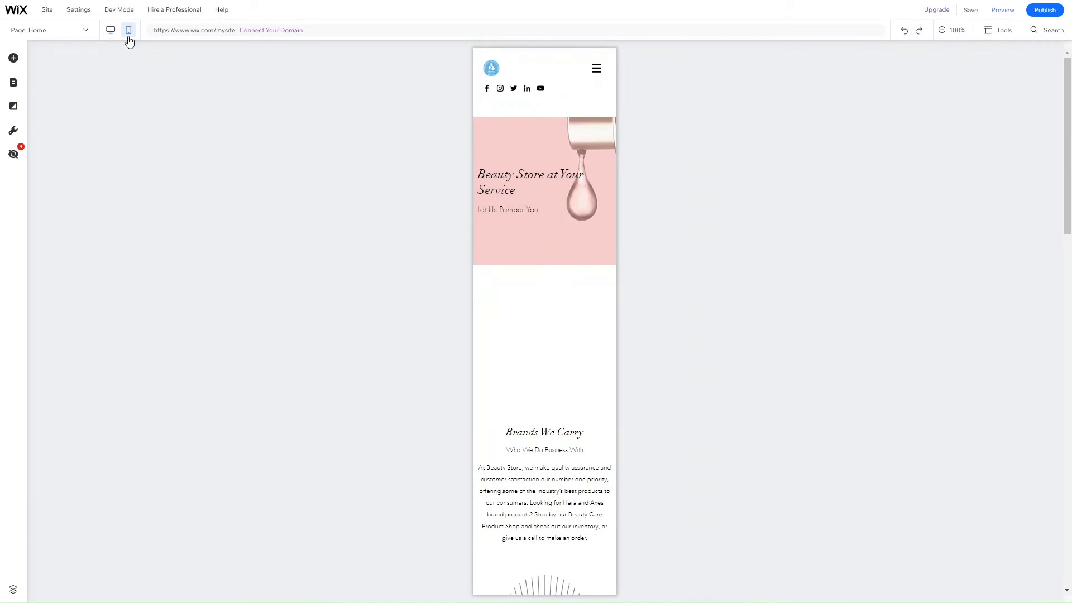
pyautogui.click(112, 33)
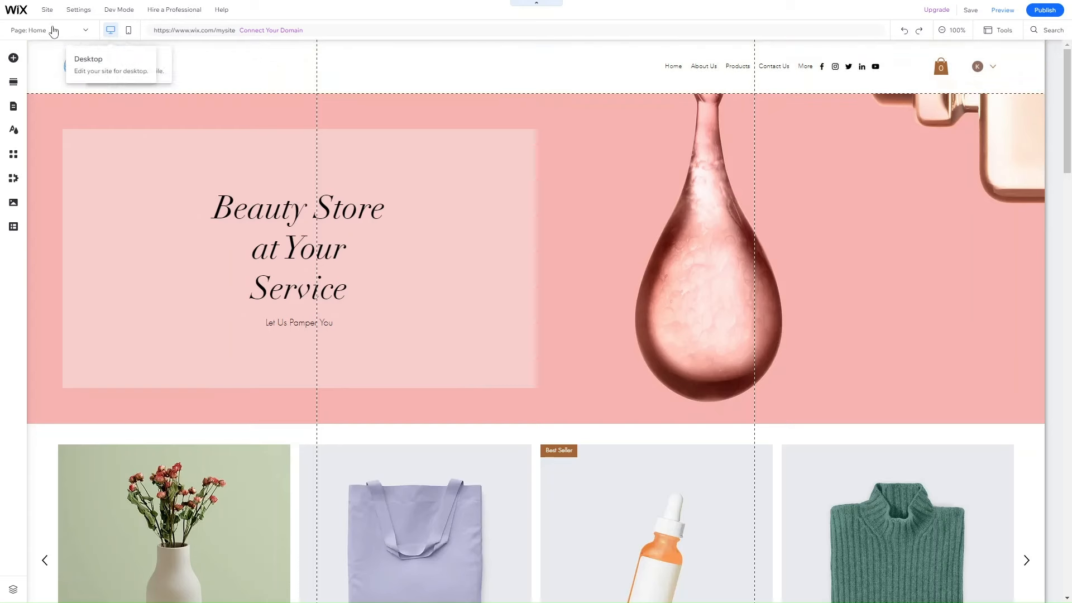
# Switch to the Contact Us page and look over its contact form, map and opening hours.
pyautogui.click(82, 35)
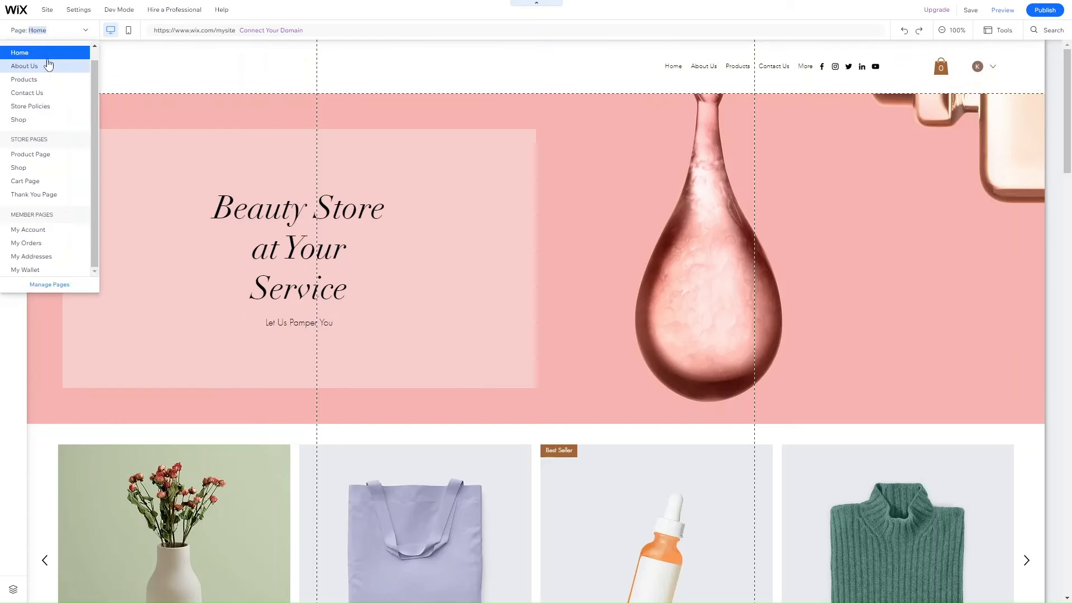
pyautogui.click(29, 93)
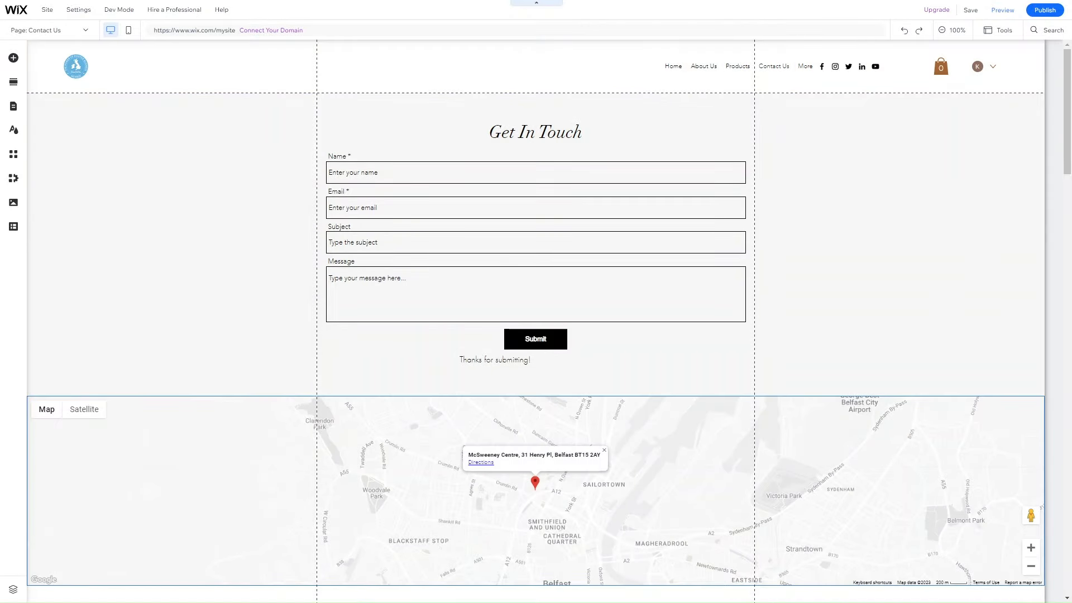
pyautogui.scroll(-6, 338, 360)
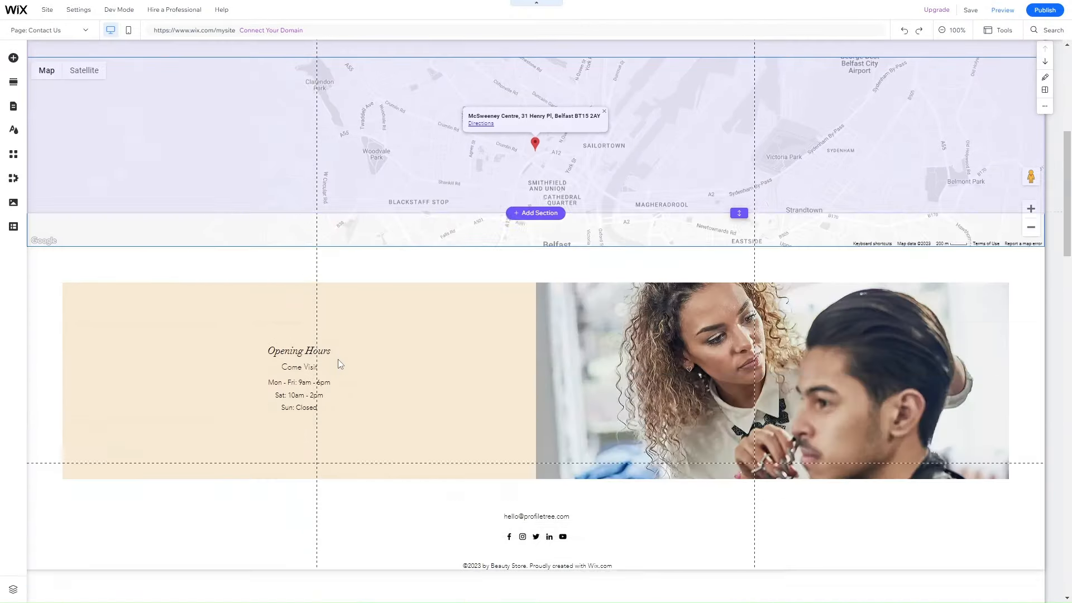
pyautogui.scroll(6, 337, 360)
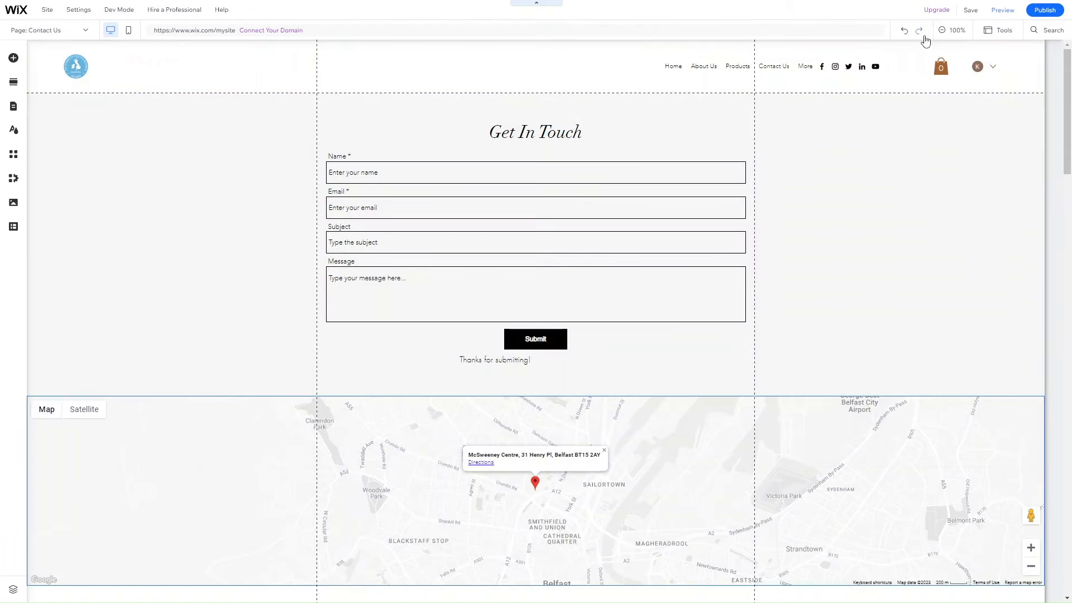
# Turn on the editor's rulers, trying out the toolbar, gridlines and layers displays while leaving those as they were.
pyautogui.click(999, 33)
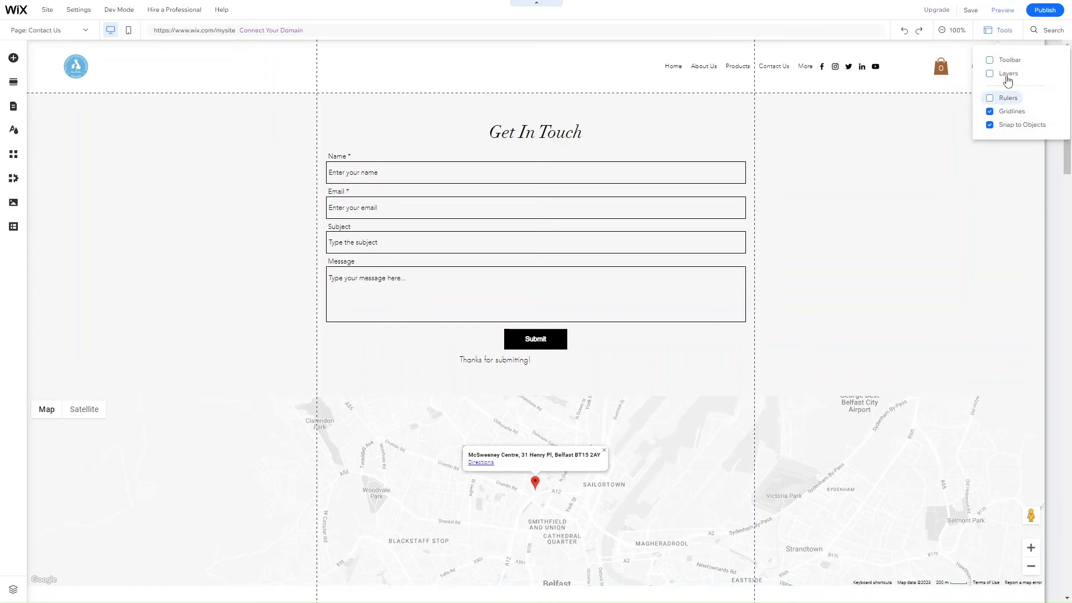
pyautogui.click(991, 61)
pyautogui.click(991, 61)
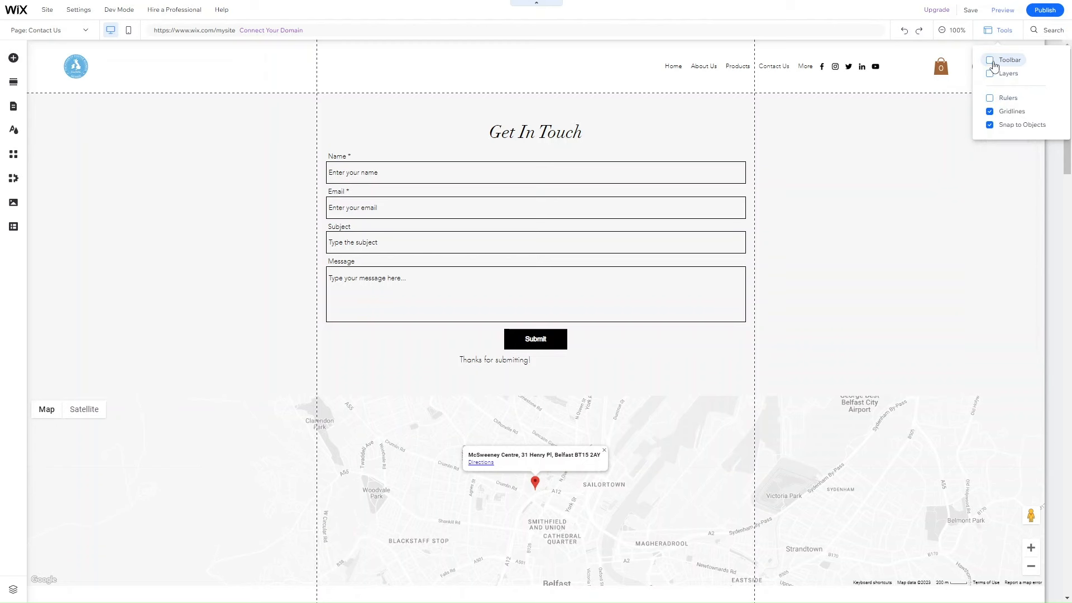
pyautogui.click(991, 115)
pyautogui.click(991, 114)
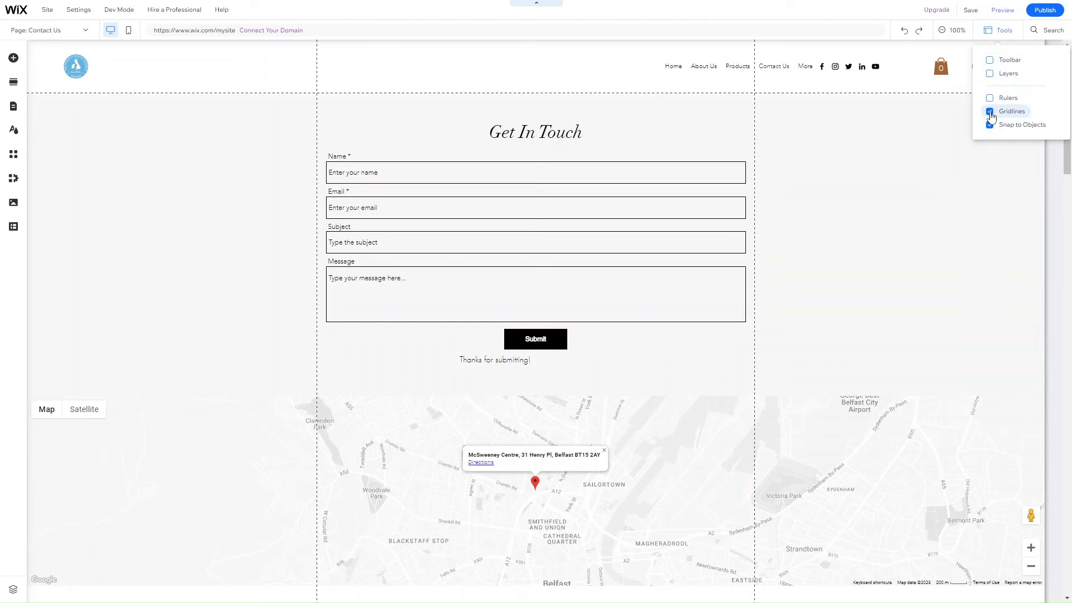
pyautogui.click(994, 99)
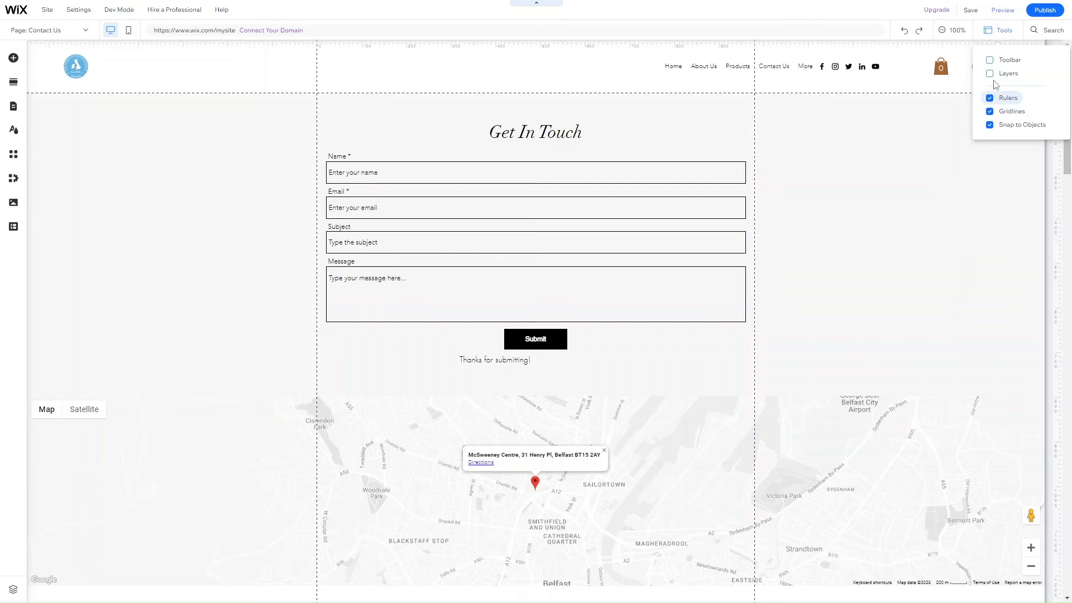
pyautogui.click(992, 74)
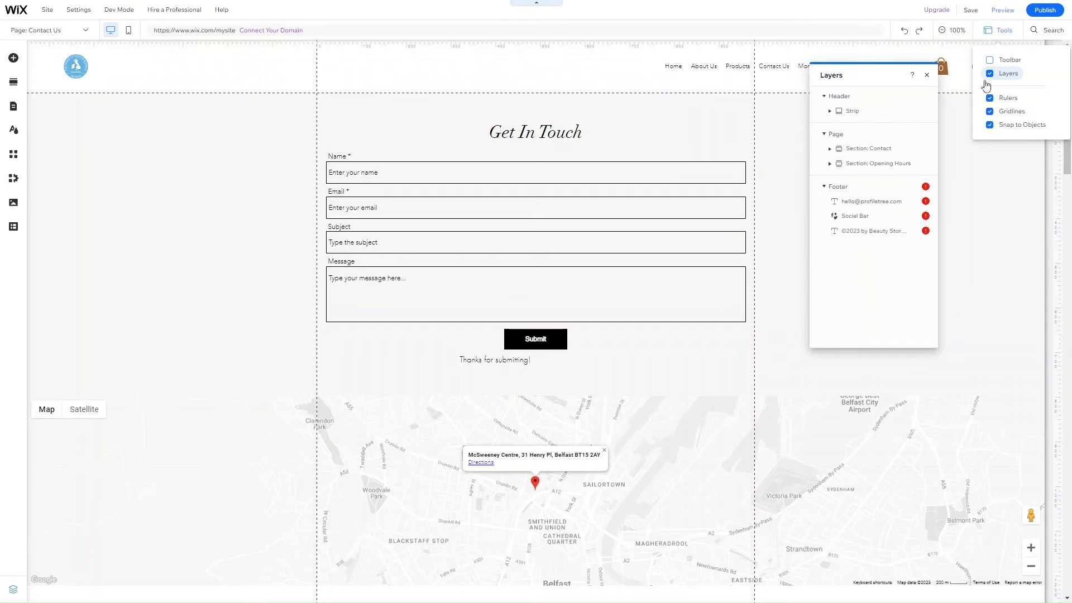
pyautogui.click(991, 74)
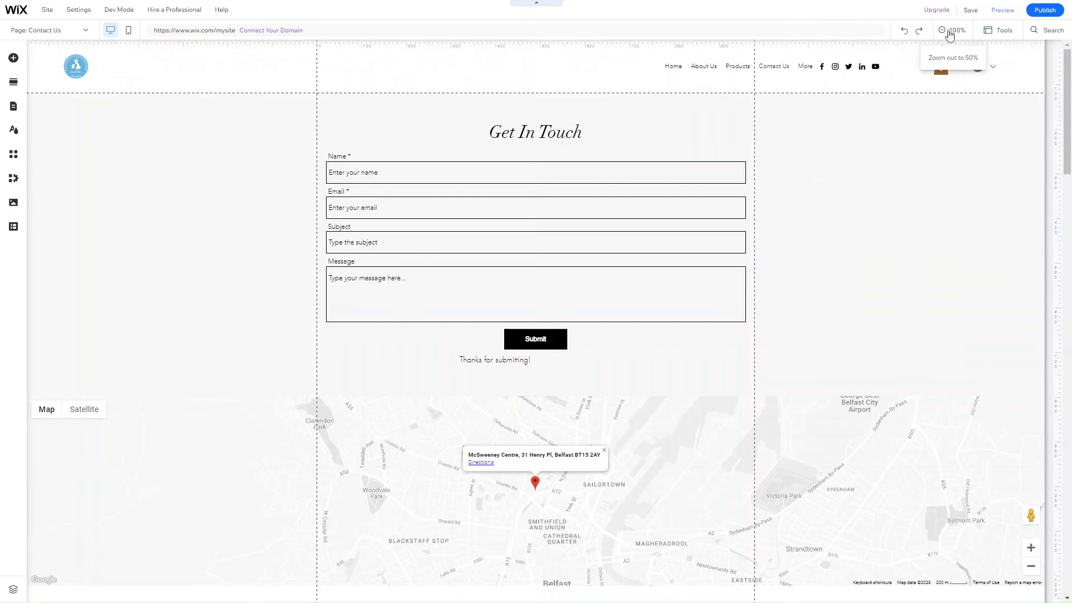
# View the Contact Us page zoomed out to 50% and return to 100%.
pyautogui.click(950, 32)
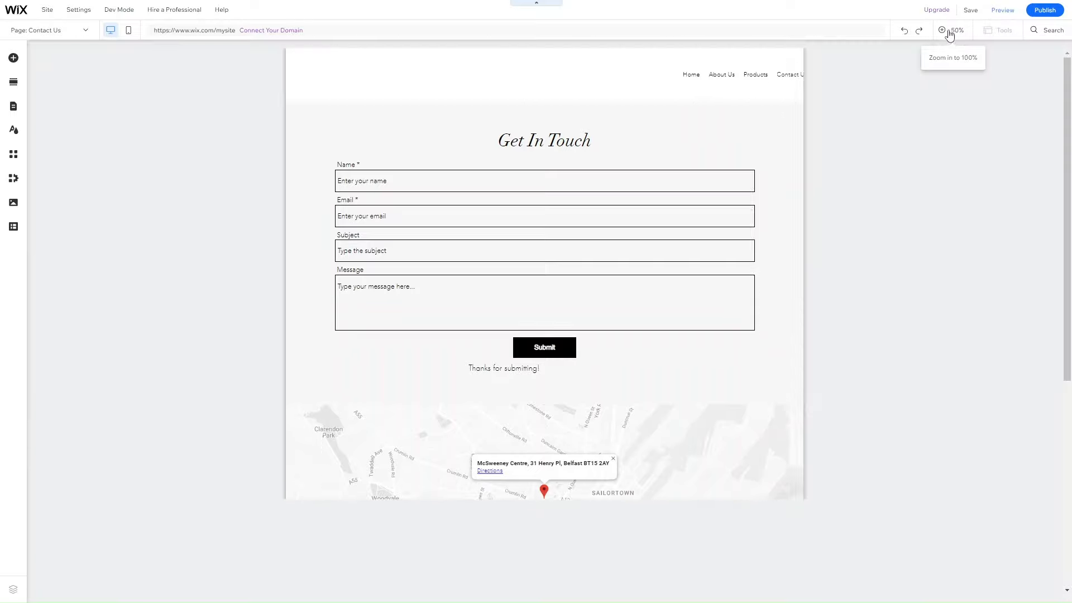
pyautogui.click(950, 31)
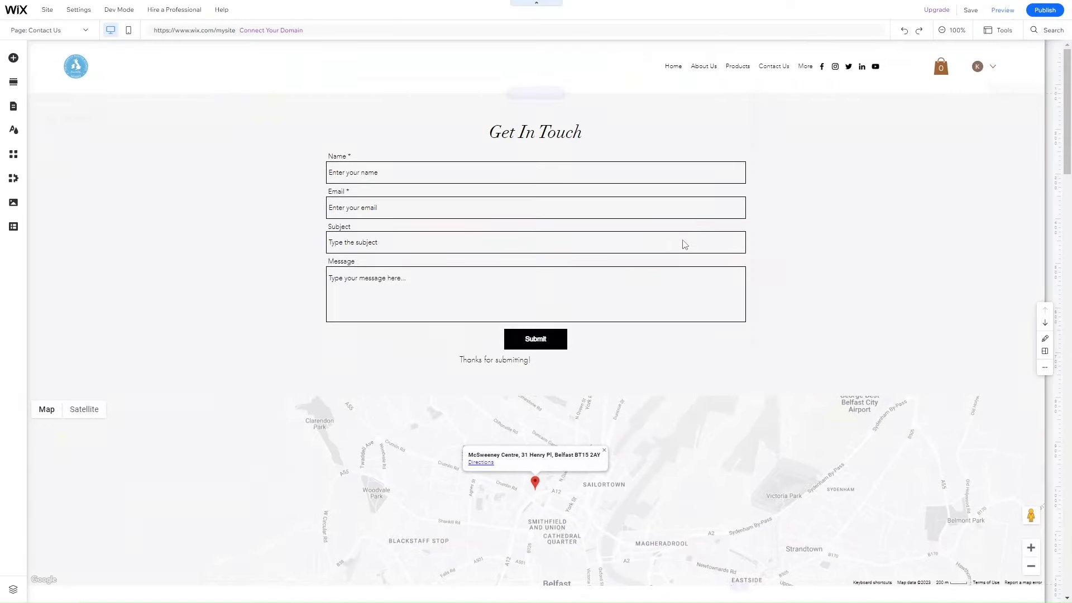
pyautogui.scroll(-3, 673, 296)
pyautogui.scroll(3, 674, 296)
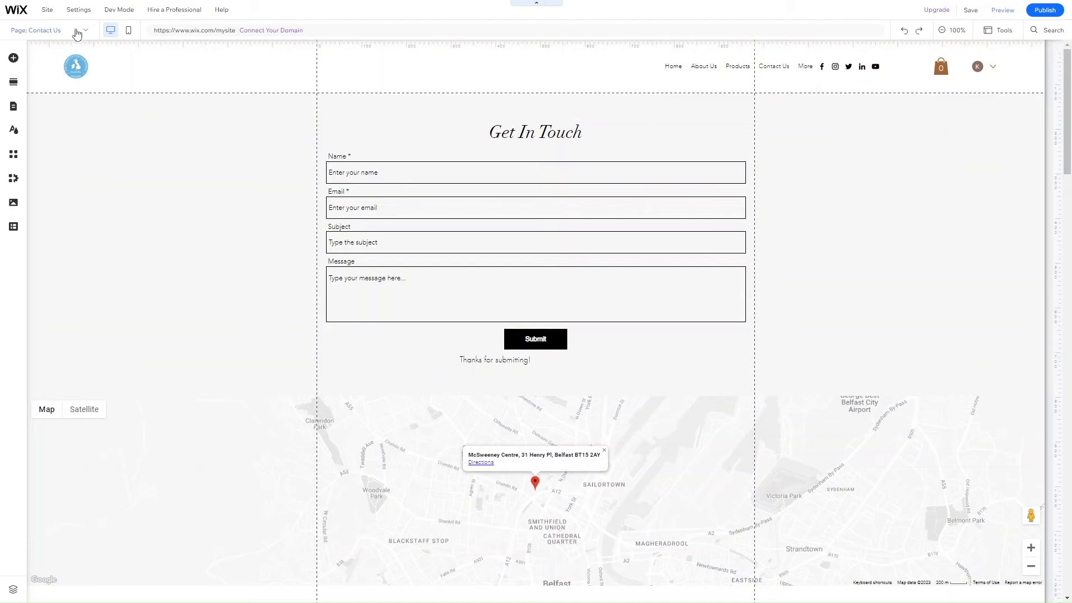
# Return to the Home page and look over its welcome banner and product gallery.
pyautogui.click(72, 31)
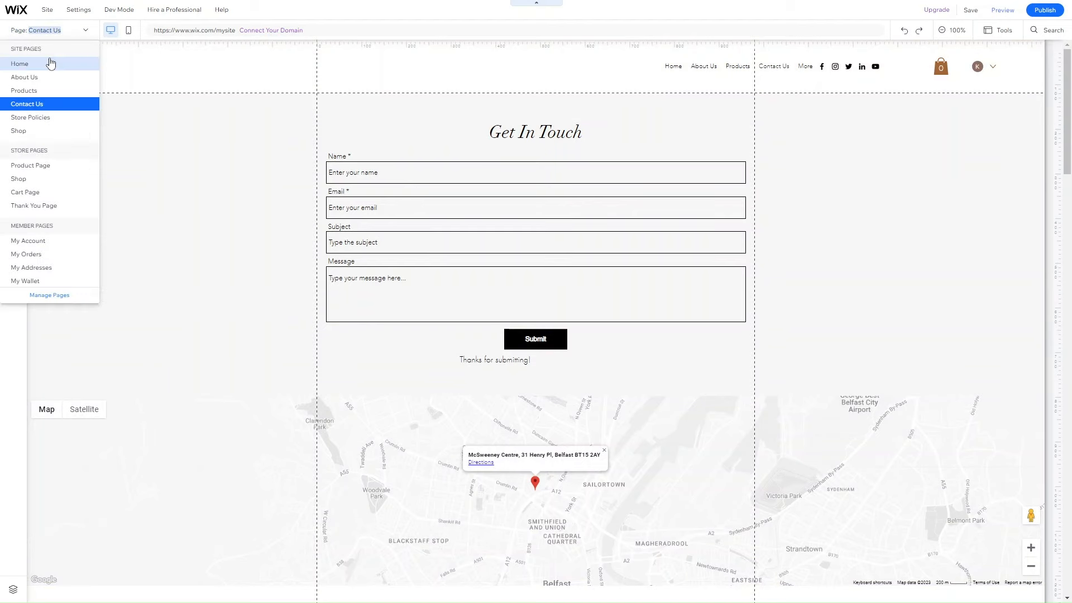
pyautogui.click(52, 61)
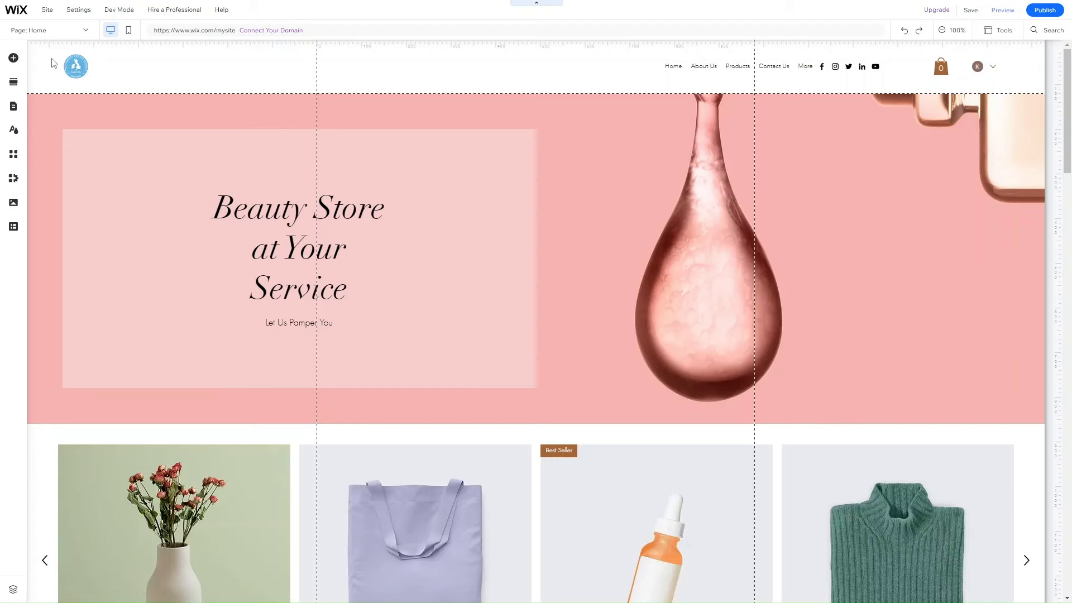
pyautogui.scroll(-5, 480, 374)
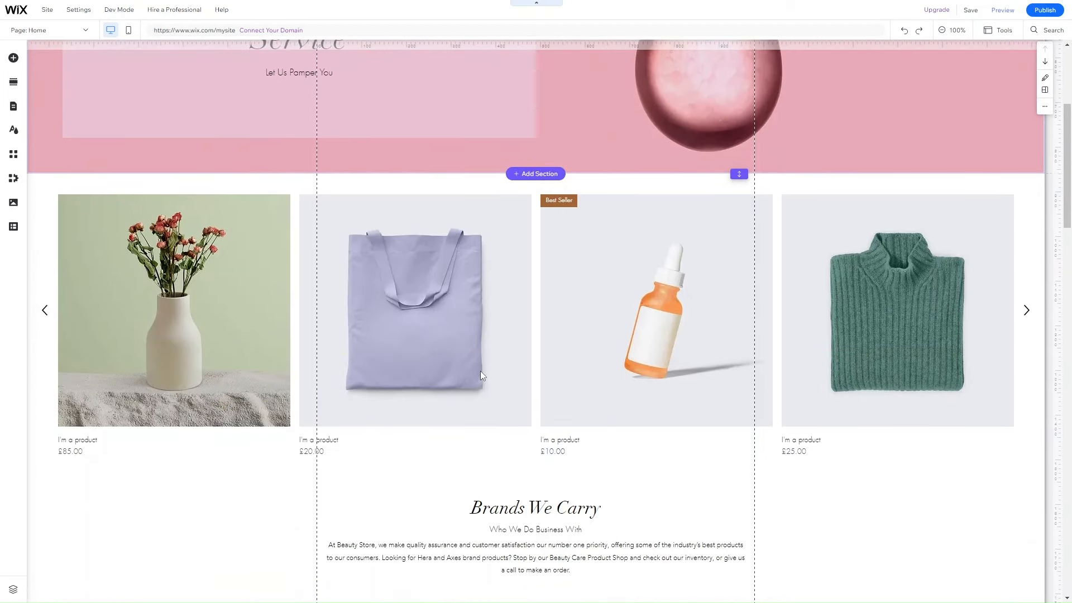
pyautogui.scroll(1, 456, 540)
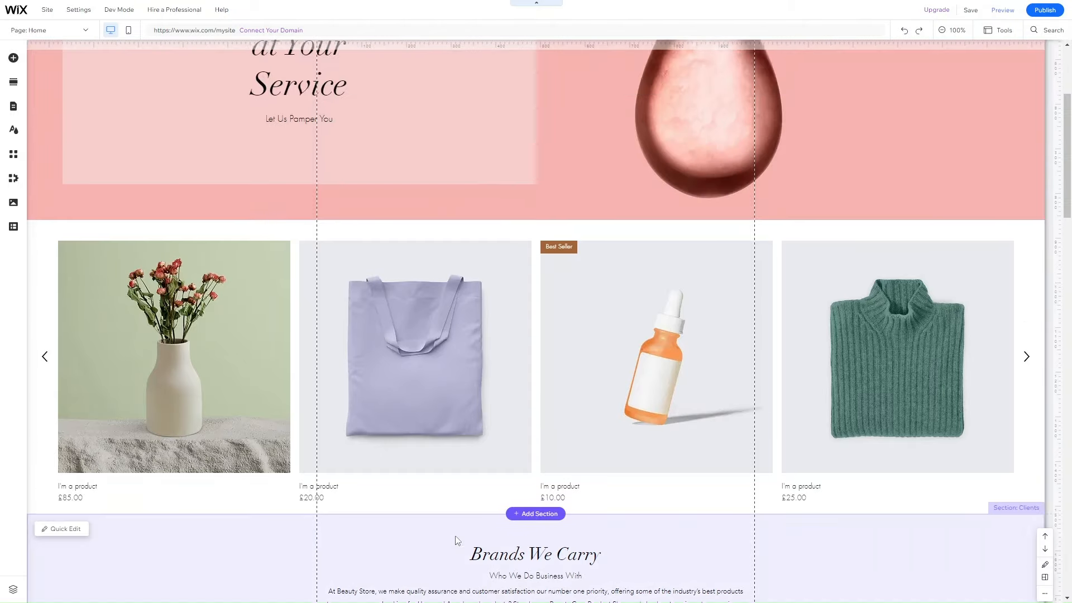
pyautogui.scroll(4, 456, 540)
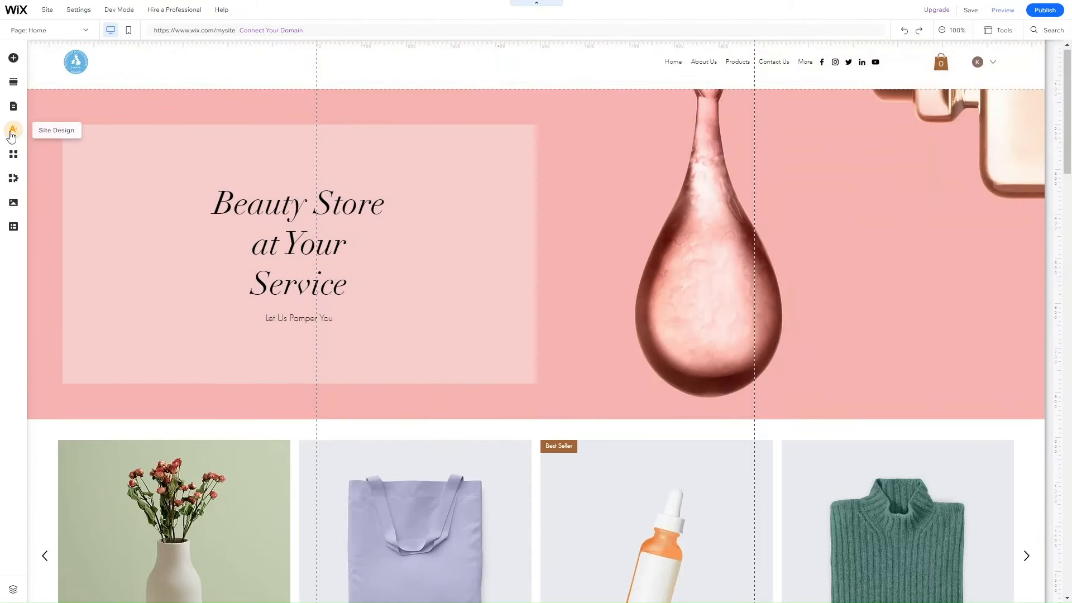
# Open the site theme's color settings in Site Design and compare the palette with the Home page.
pyautogui.click(13, 132)
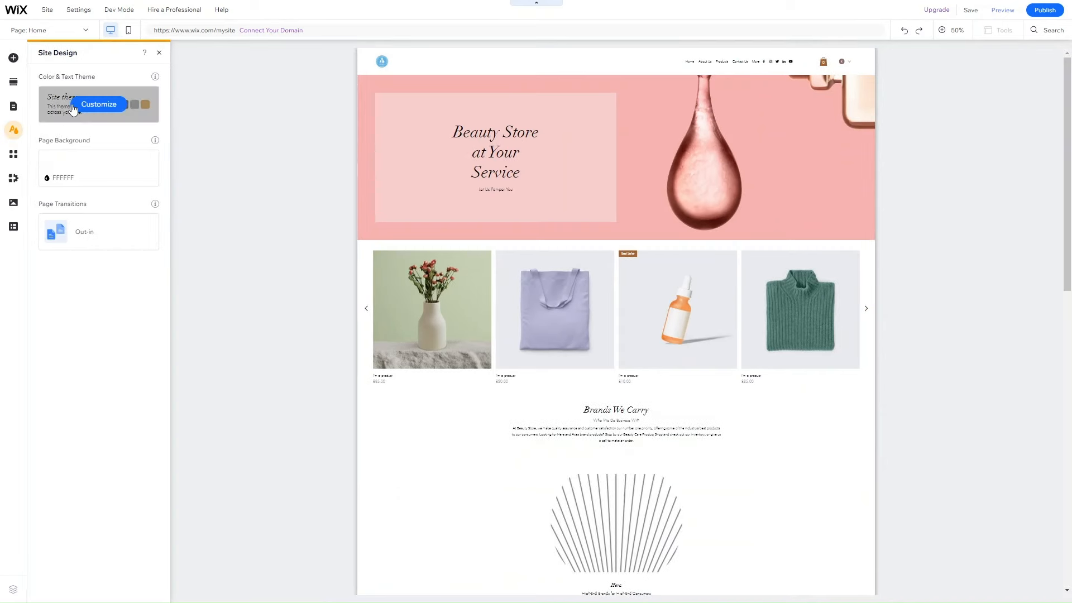
pyautogui.click(89, 106)
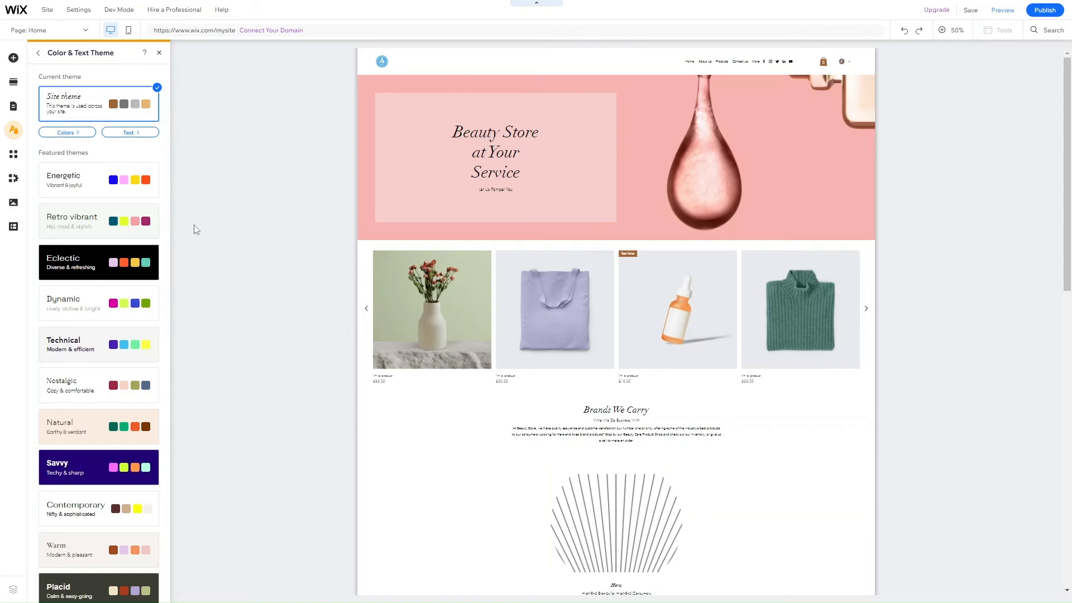
pyautogui.click(70, 133)
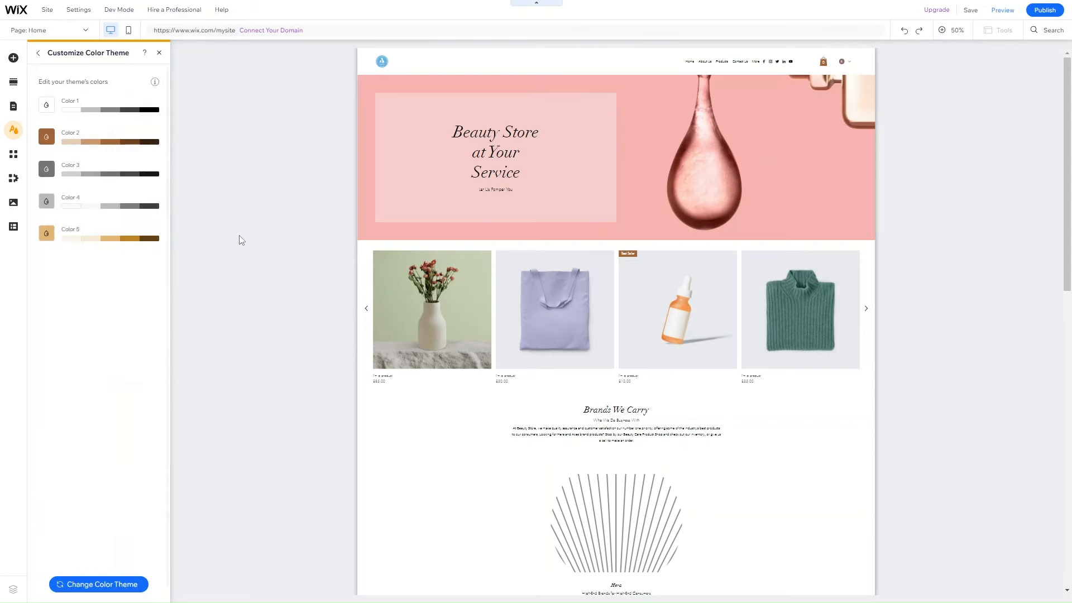
pyautogui.scroll(-2, 636, 295)
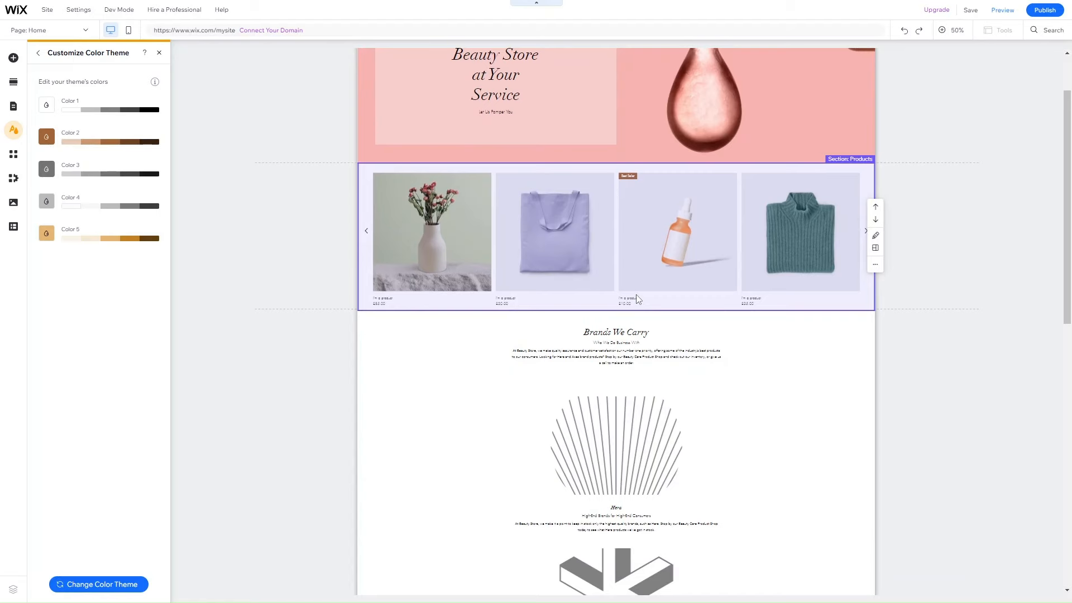
pyautogui.scroll(2, 636, 295)
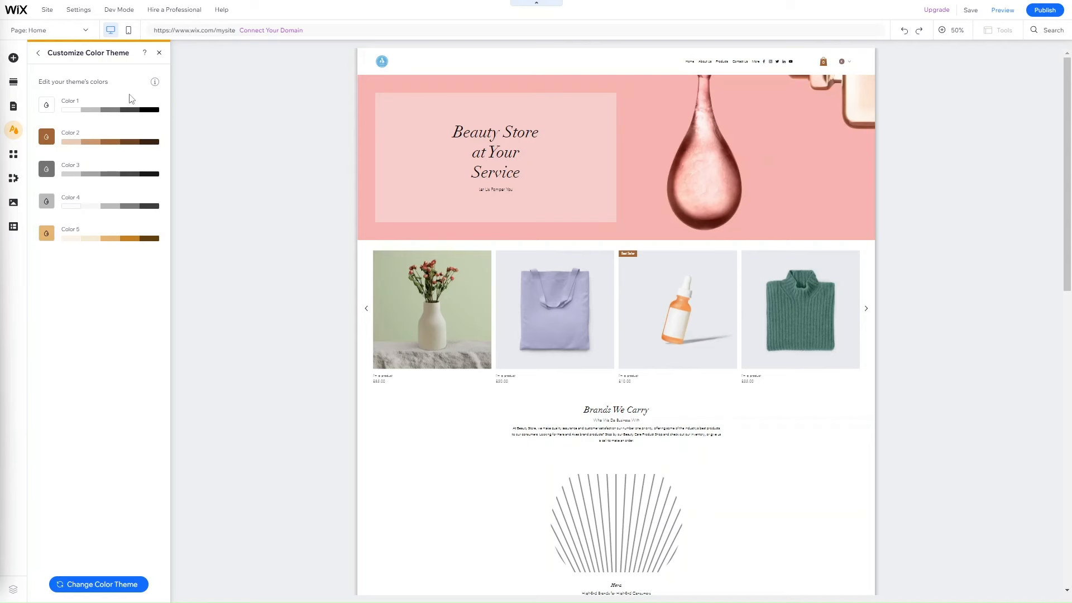
# Look through the featured color and text themes and recheck the site theme's colors without applying another theme.
pyautogui.click(38, 54)
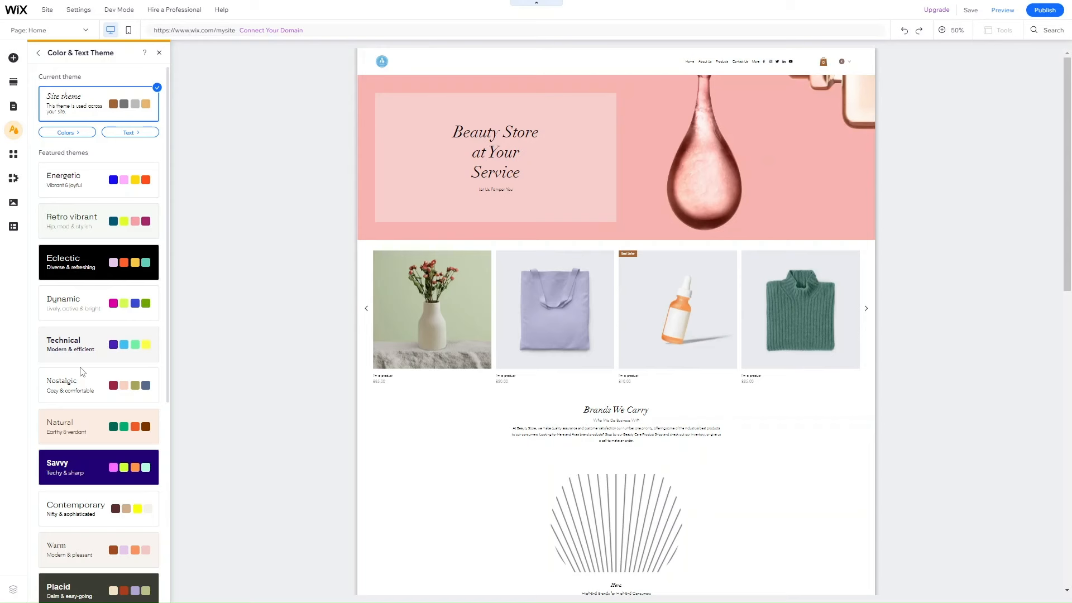
pyautogui.scroll(-5, 82, 372)
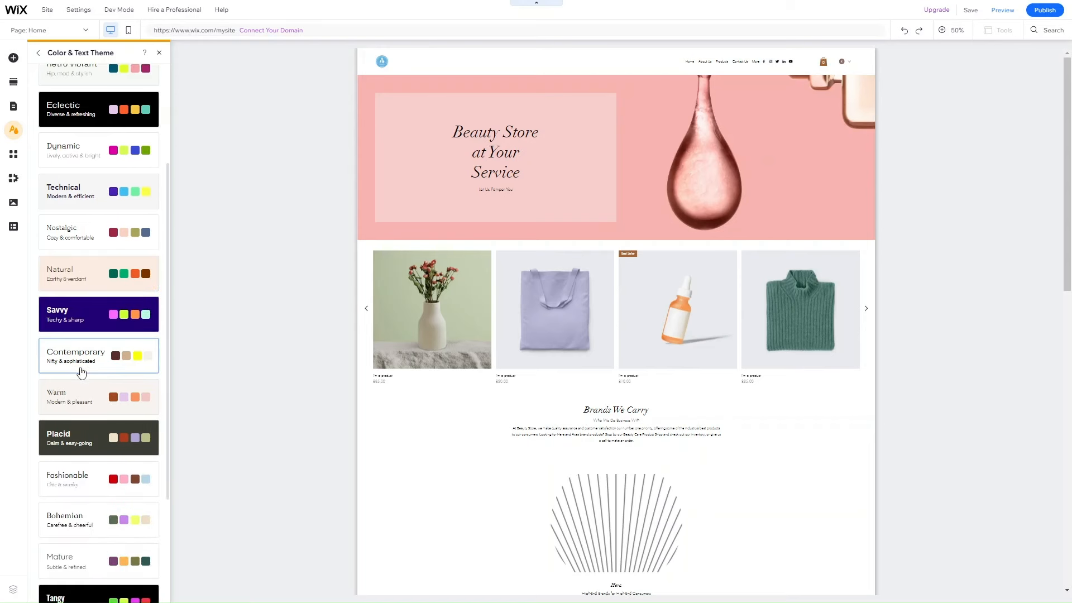
pyautogui.scroll(5, 81, 372)
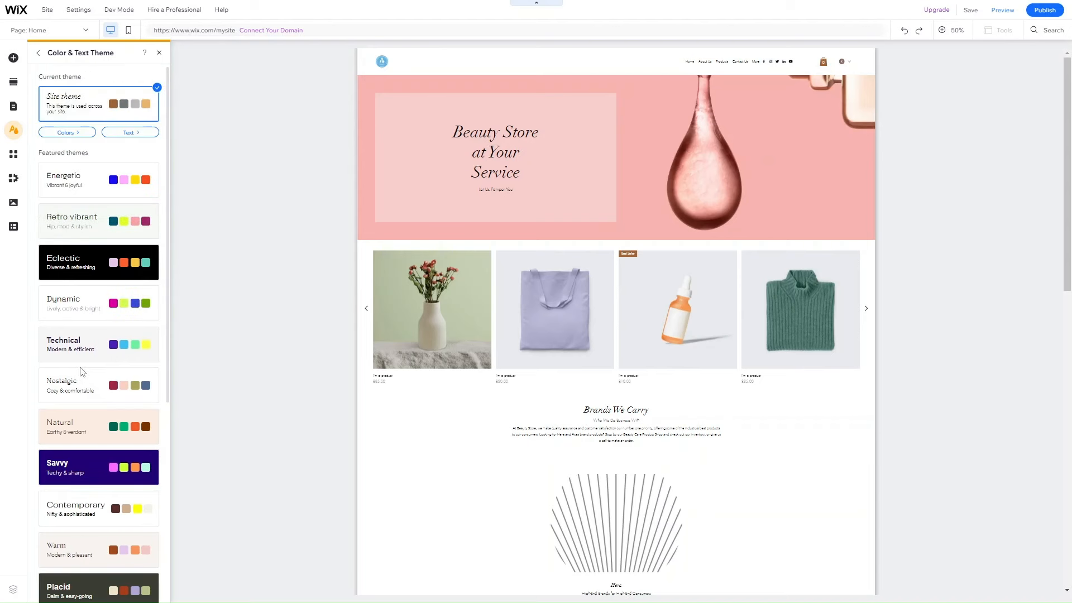
pyautogui.click(66, 133)
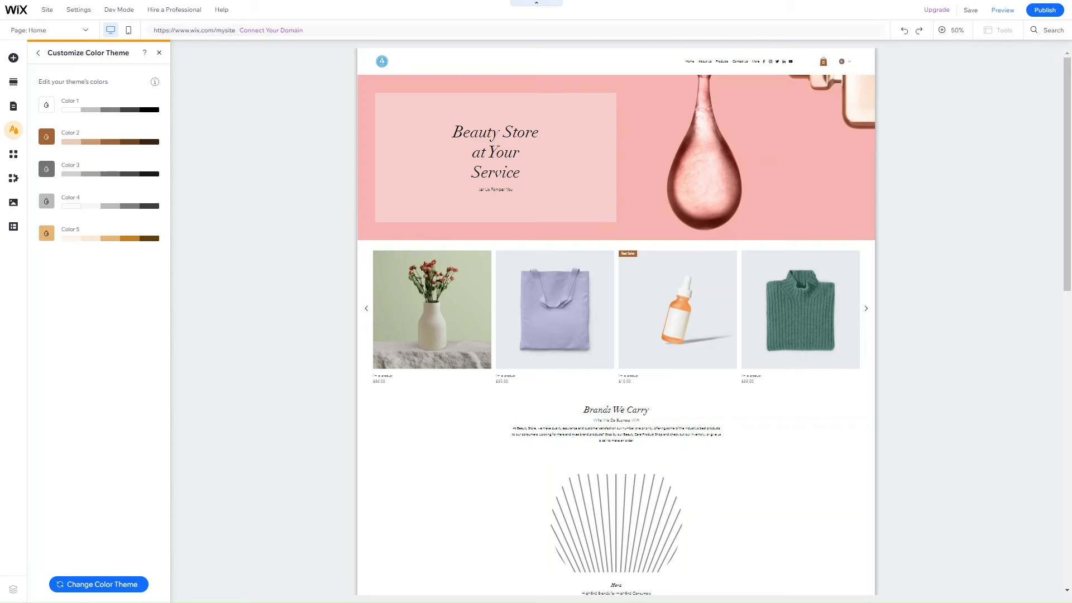
pyautogui.click(38, 52)
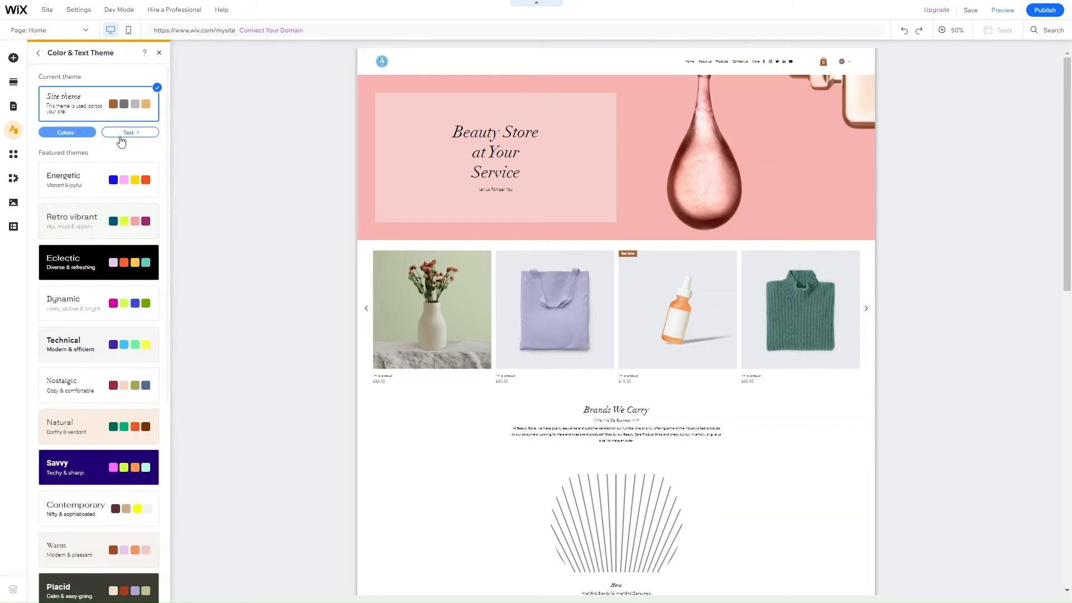
# Open the site theme's text styles and look at the editing options for Heading 1 and Heading 4 without changing them.
pyautogui.click(135, 134)
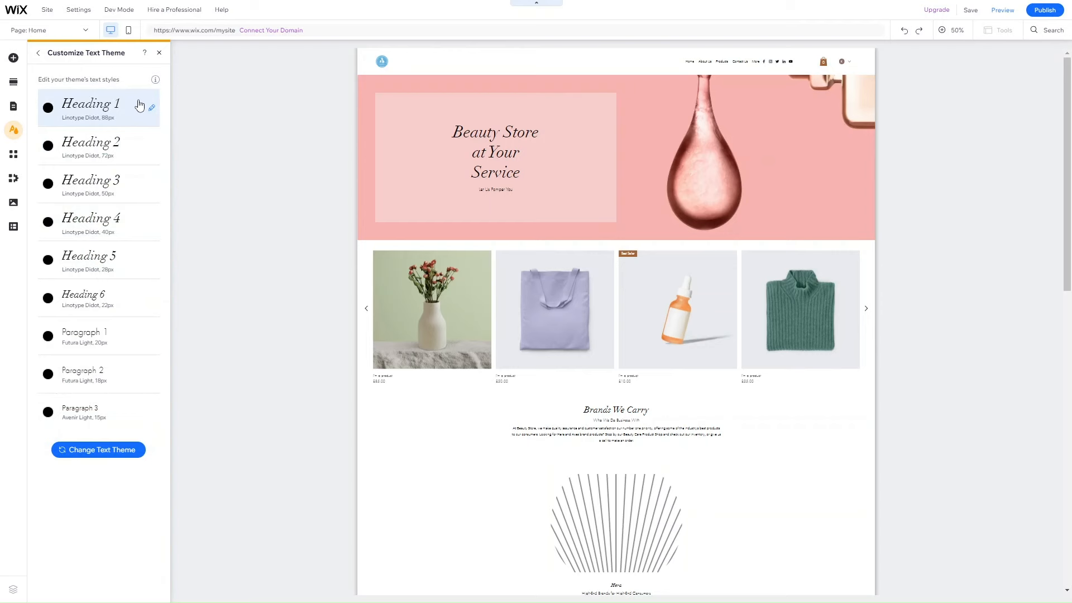
pyautogui.click(38, 53)
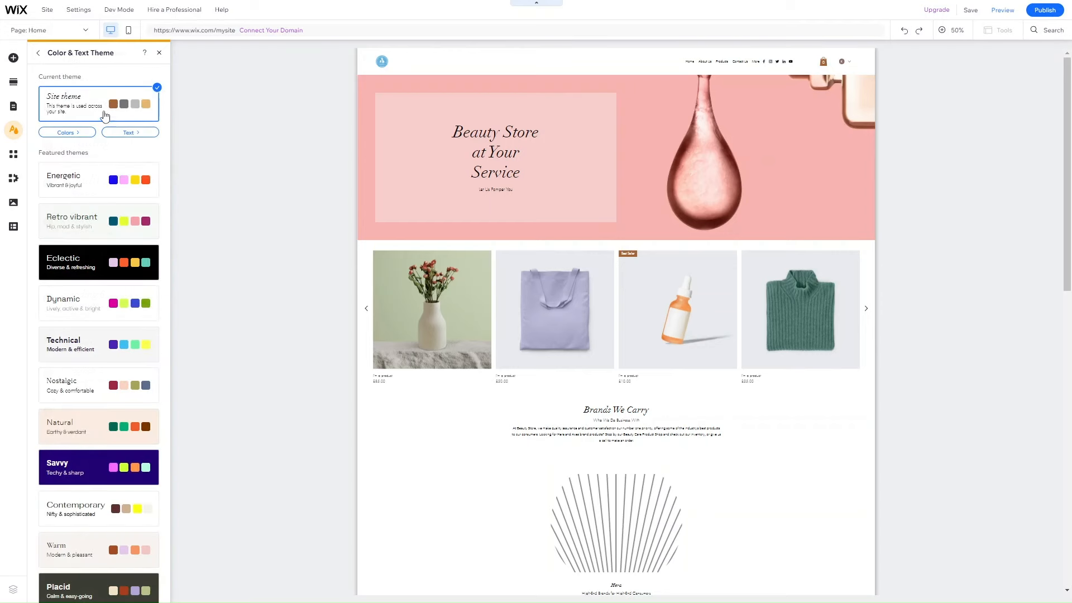
pyautogui.click(129, 134)
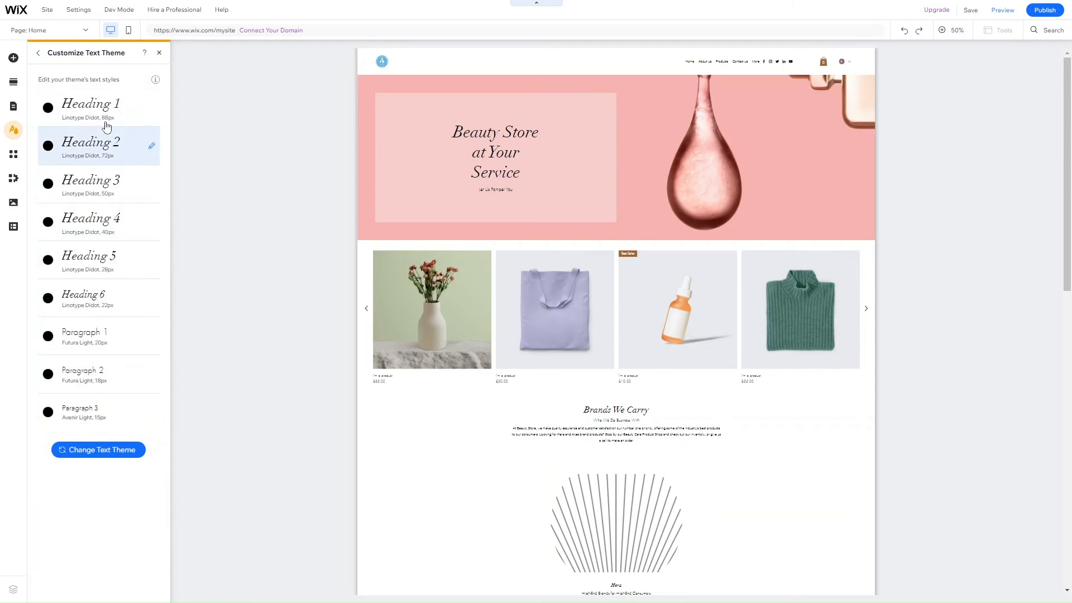
pyautogui.click(153, 110)
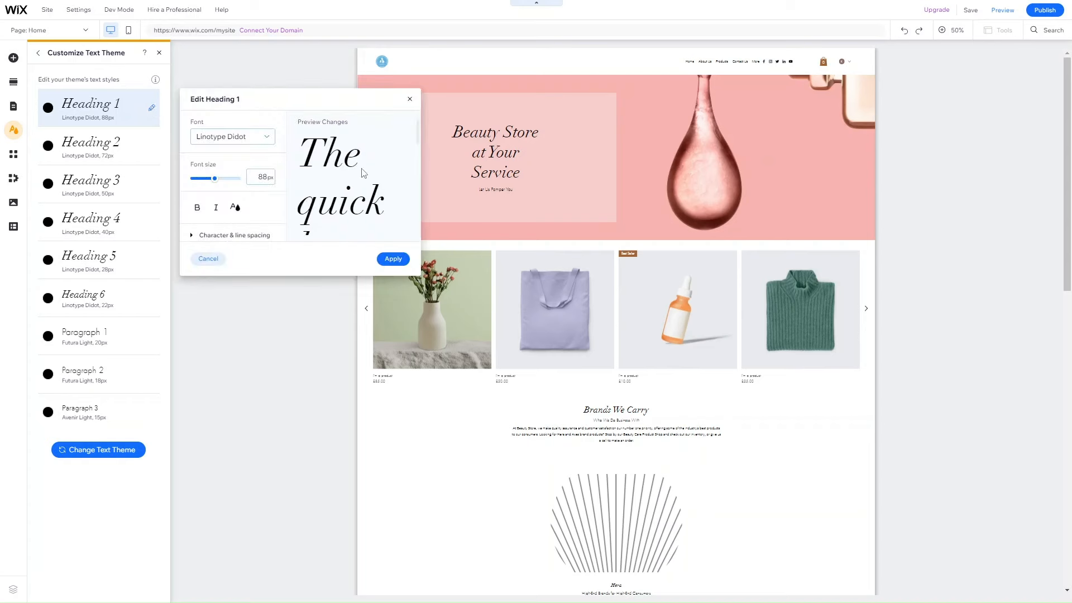
pyautogui.scroll(-1, 235, 162)
pyautogui.click(136, 225)
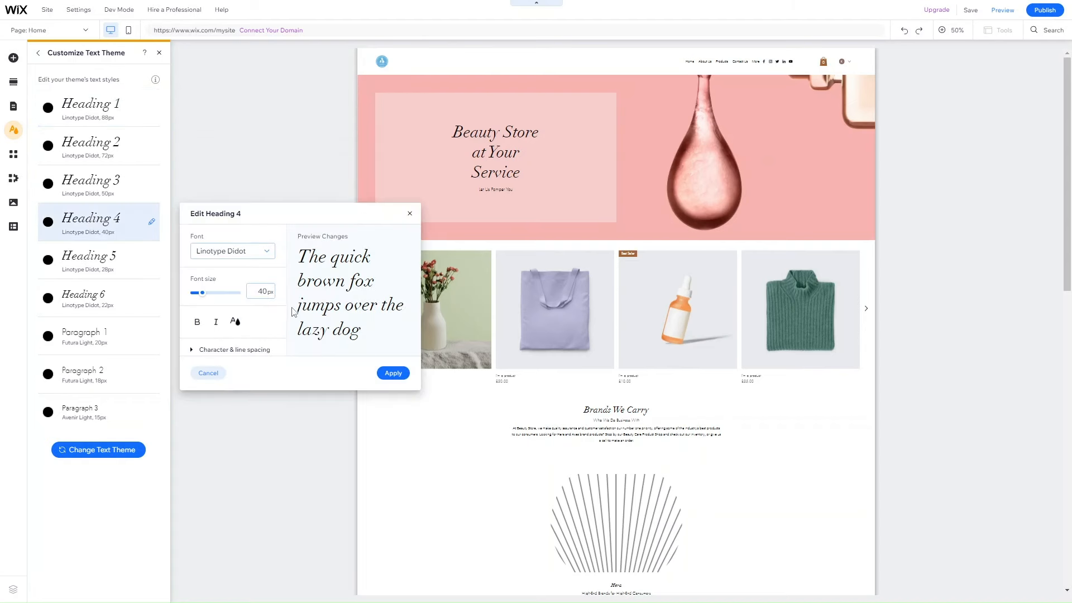
pyautogui.click(410, 213)
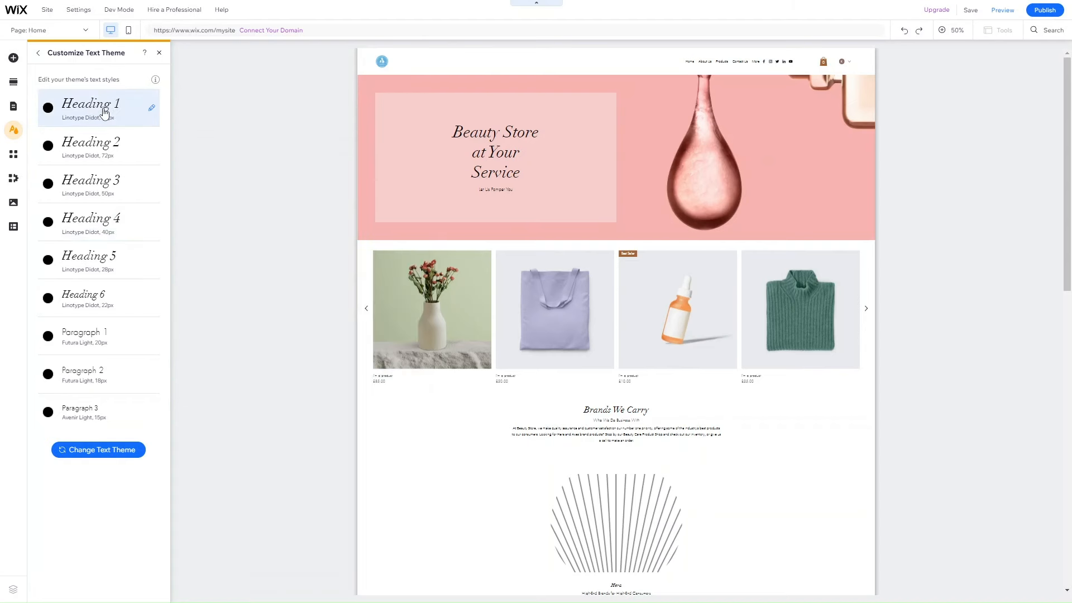
# Change the fonts of the Heading 3 and Heading 2 text styles to Lulo Clean and apply both changes.
pyautogui.click(151, 184)
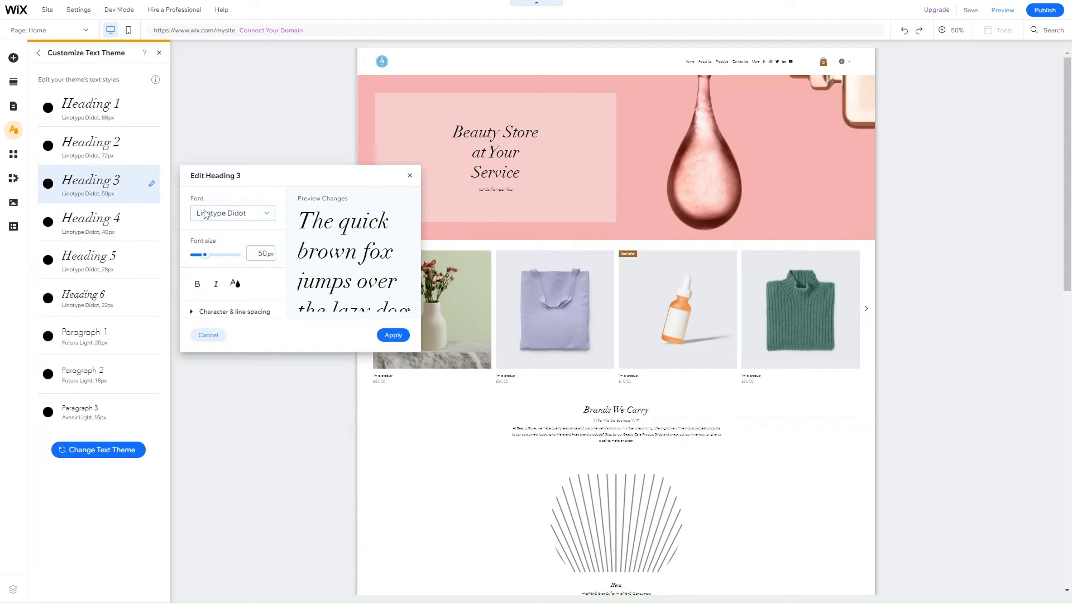
pyautogui.click(259, 218)
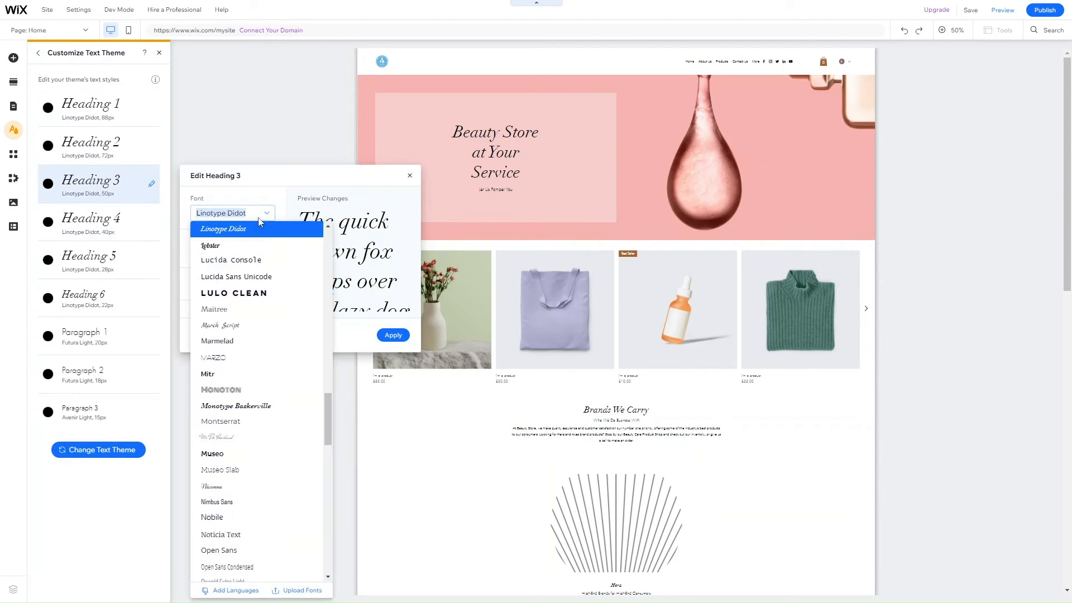
pyautogui.click(240, 297)
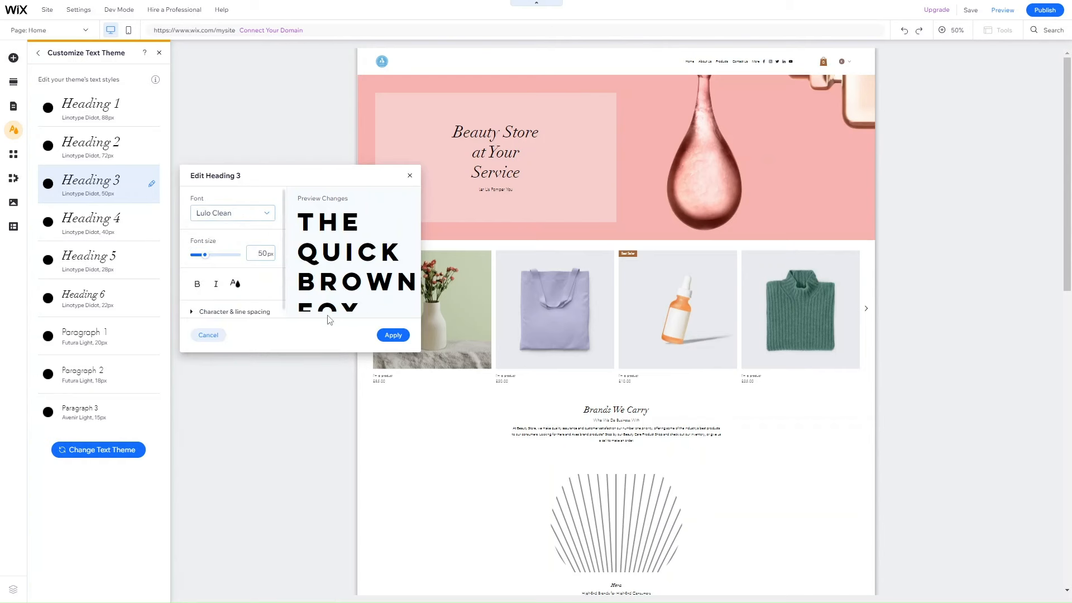
pyautogui.click(136, 147)
pyautogui.click(144, 144)
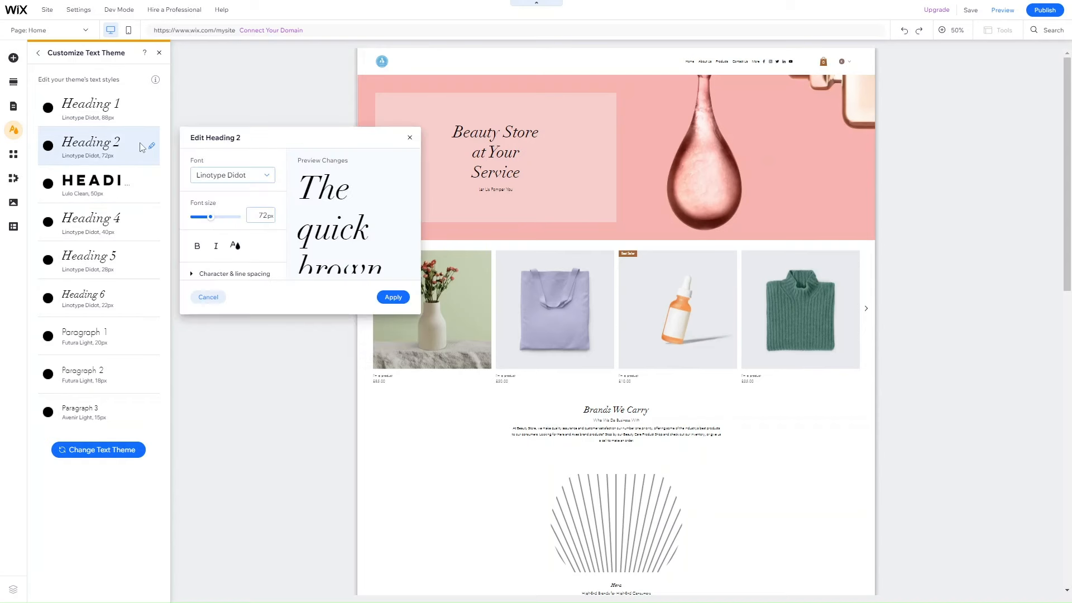
pyautogui.click(211, 176)
pyautogui.click(232, 258)
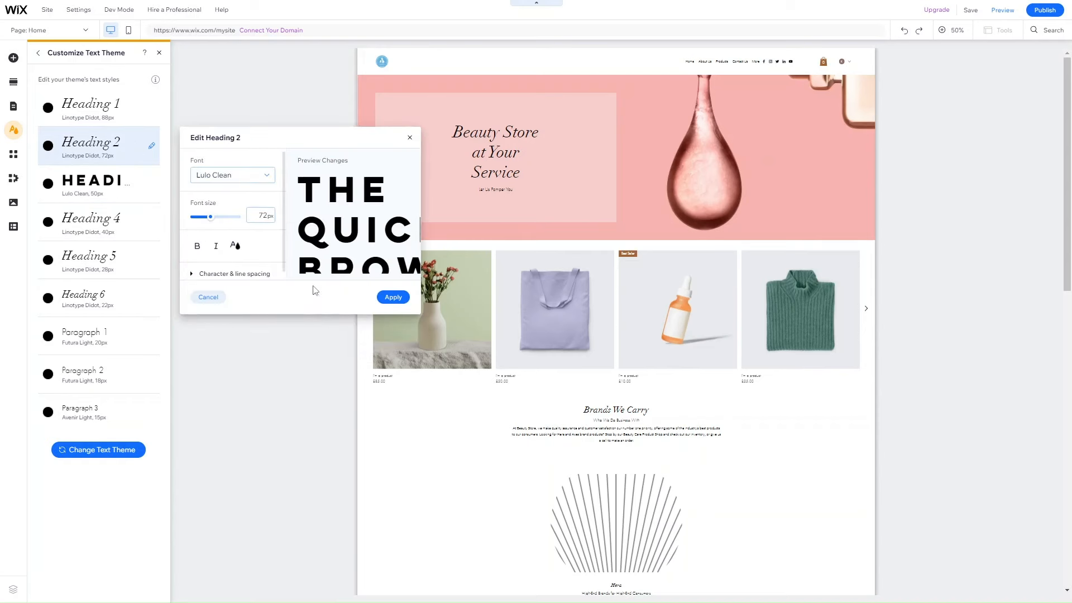
pyautogui.click(393, 297)
# Apply the Lulo Clean font to the Heading 1 and Heading 4 text styles.
pyautogui.click(150, 106)
pyautogui.click(151, 107)
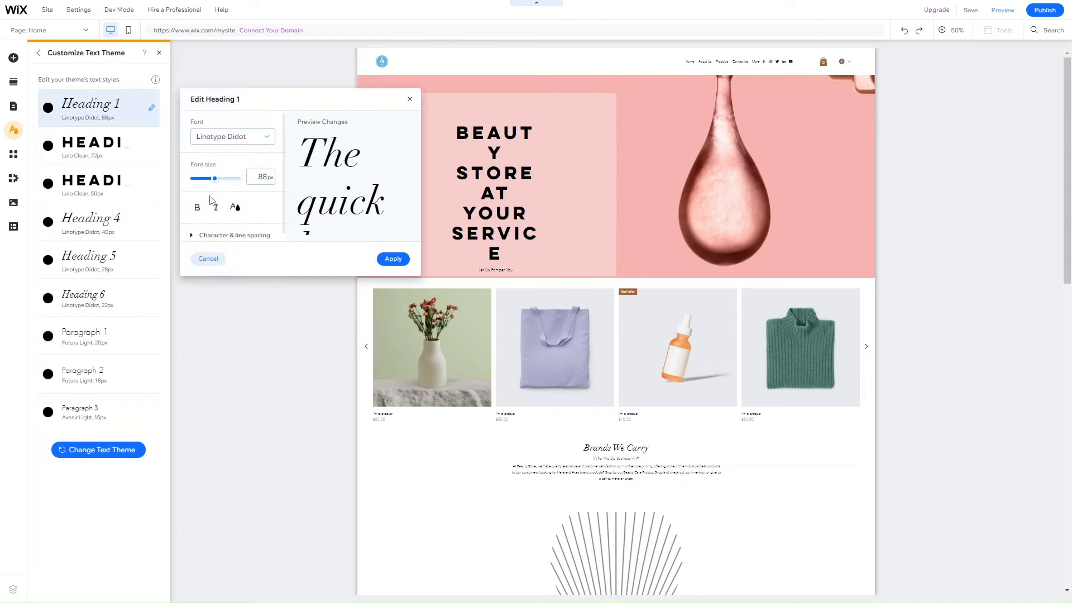
pyautogui.click(221, 144)
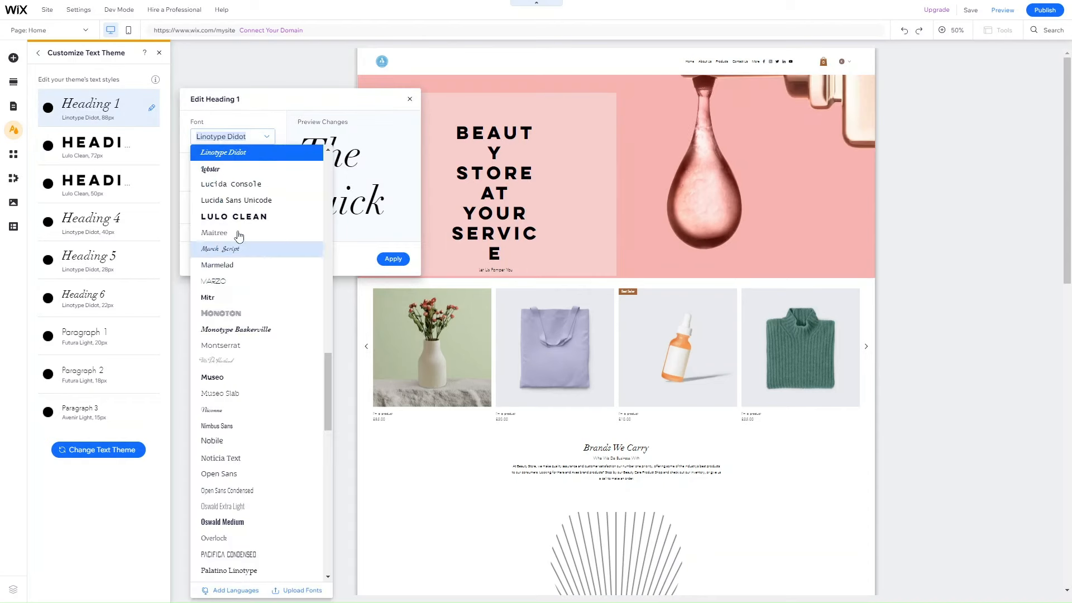
pyautogui.click(255, 220)
pyautogui.click(393, 259)
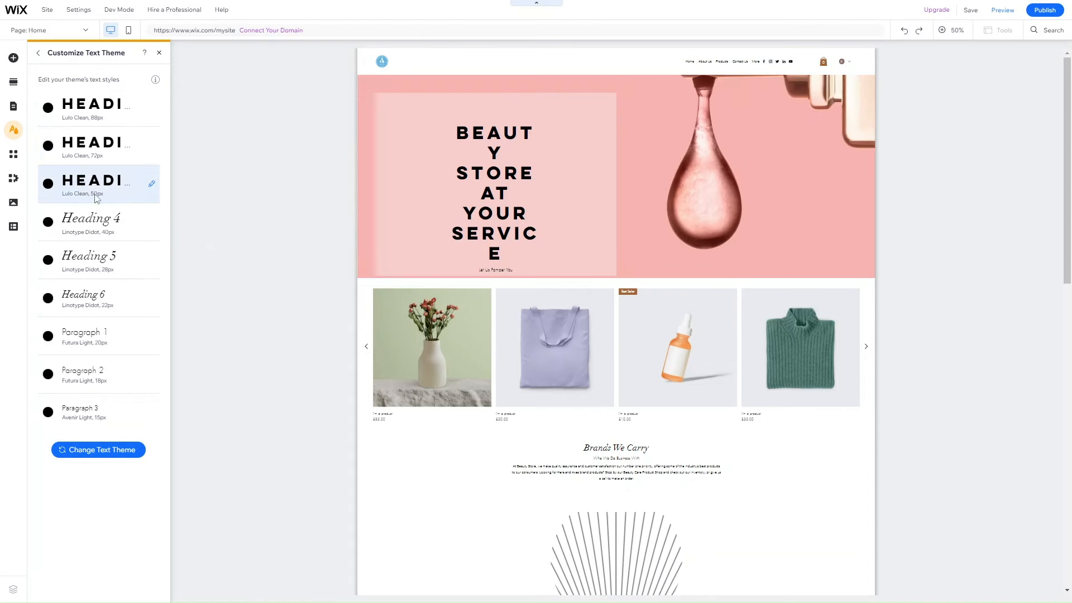
pyautogui.click(151, 221)
pyautogui.click(244, 260)
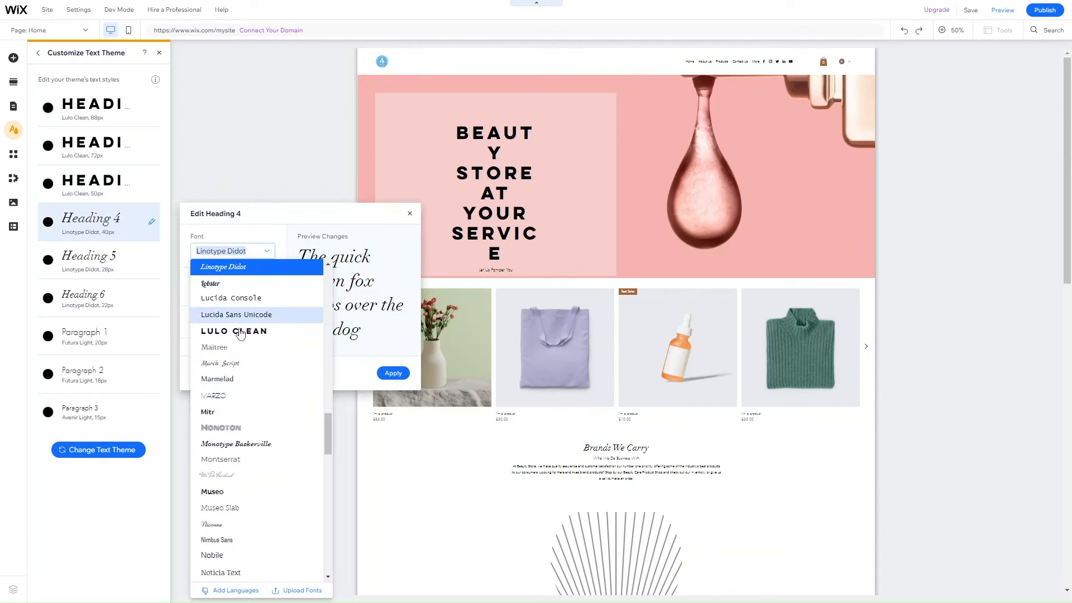
pyautogui.click(240, 332)
pyautogui.click(393, 373)
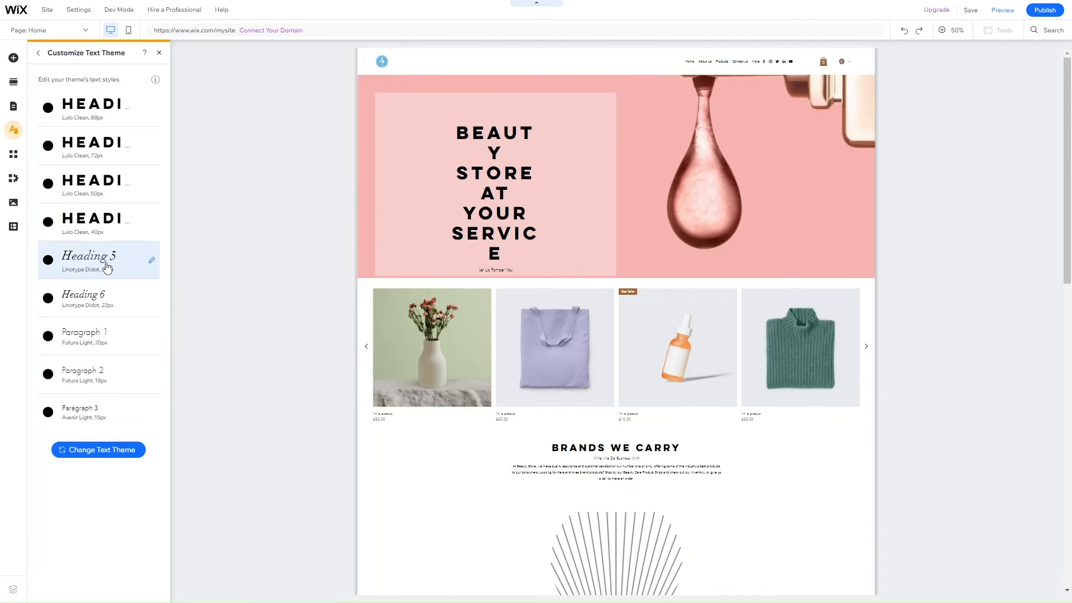
# Apply the Lulo Clean font to the Heading 5 and Heading 6 text styles.
pyautogui.click(151, 260)
pyautogui.click(226, 293)
pyautogui.click(240, 370)
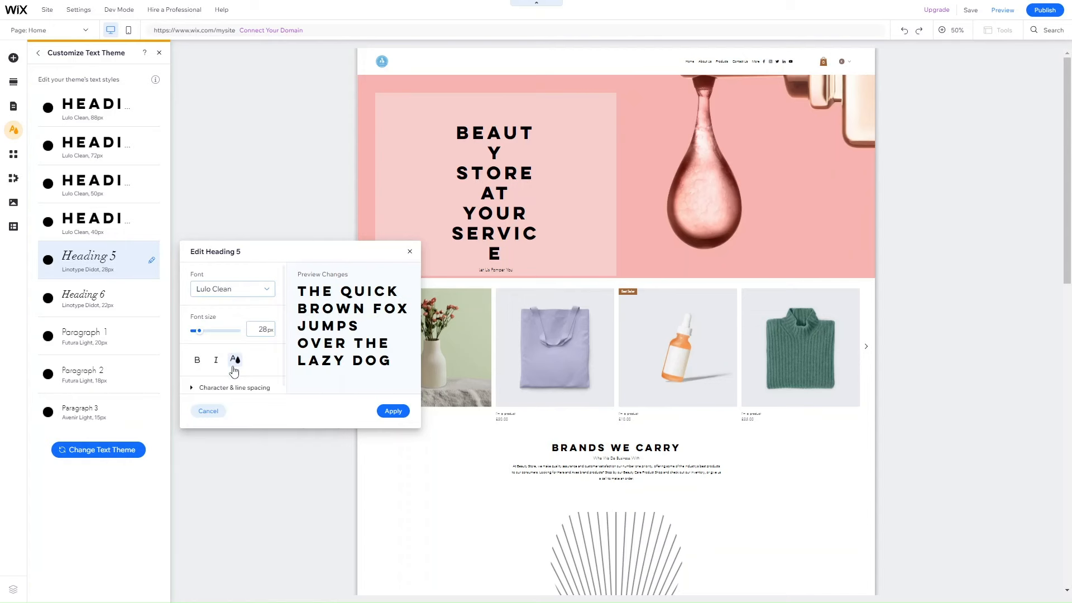
pyautogui.click(379, 411)
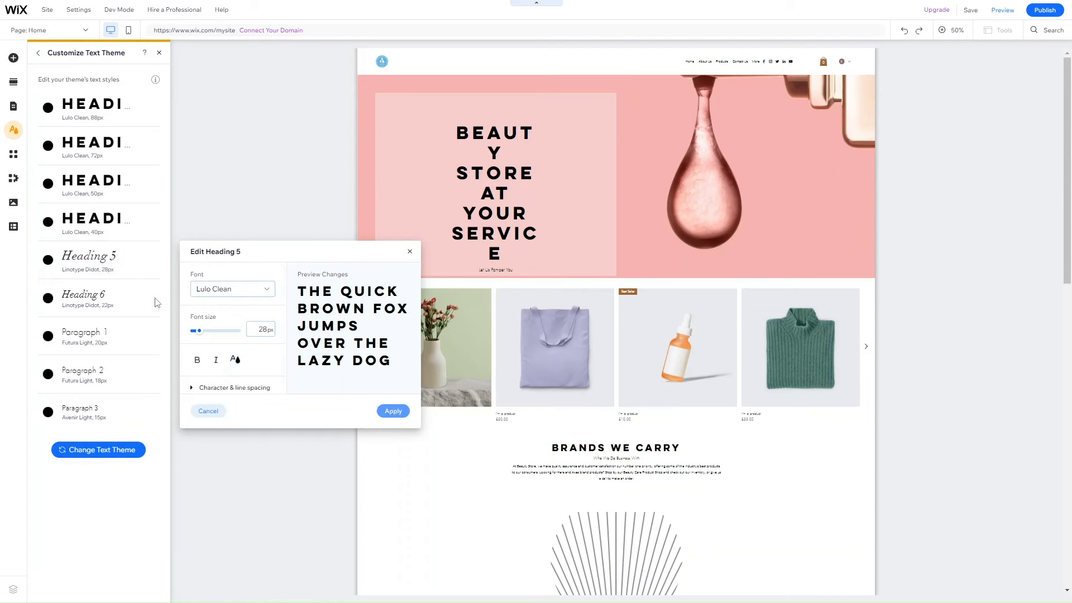
pyautogui.click(106, 304)
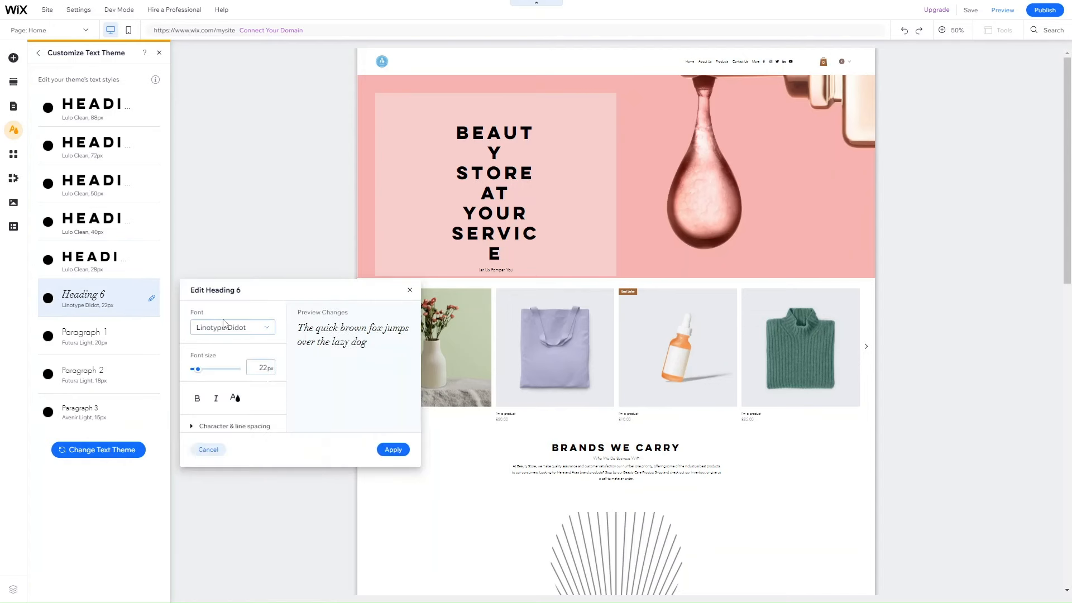
pyautogui.click(260, 328)
pyautogui.click(240, 408)
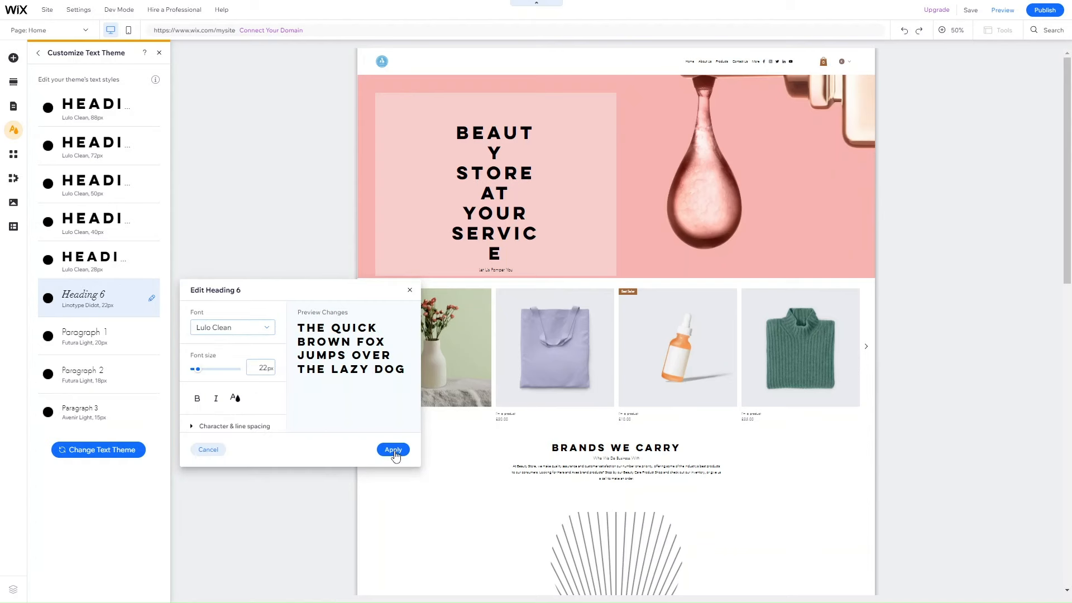
pyautogui.click(394, 450)
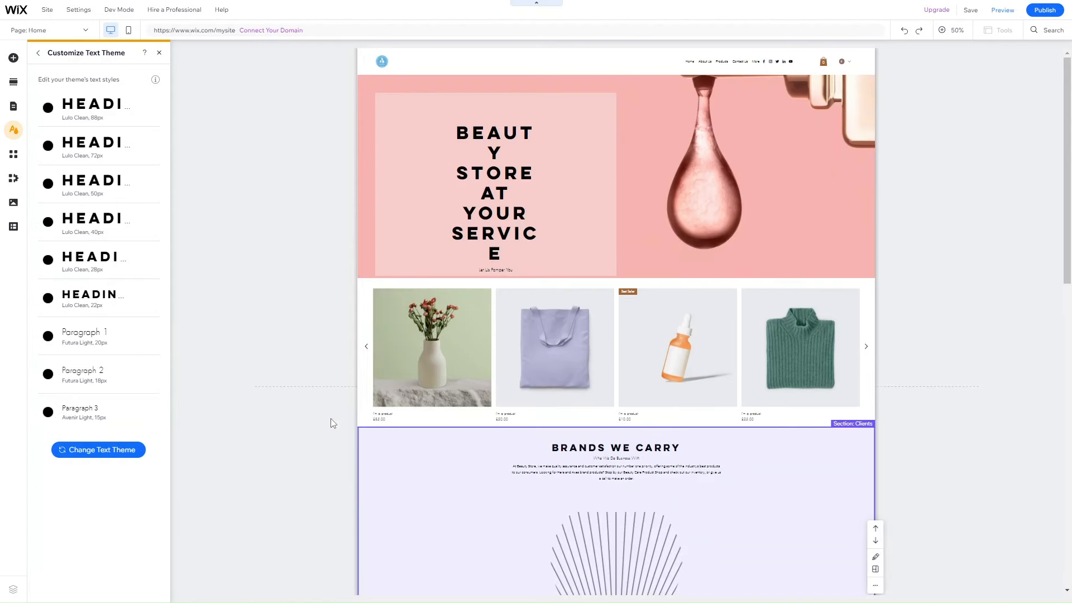
# Apply the Helvetica Bold font to the Paragraph 1 text style.
pyautogui.click(100, 346)
pyautogui.click(228, 369)
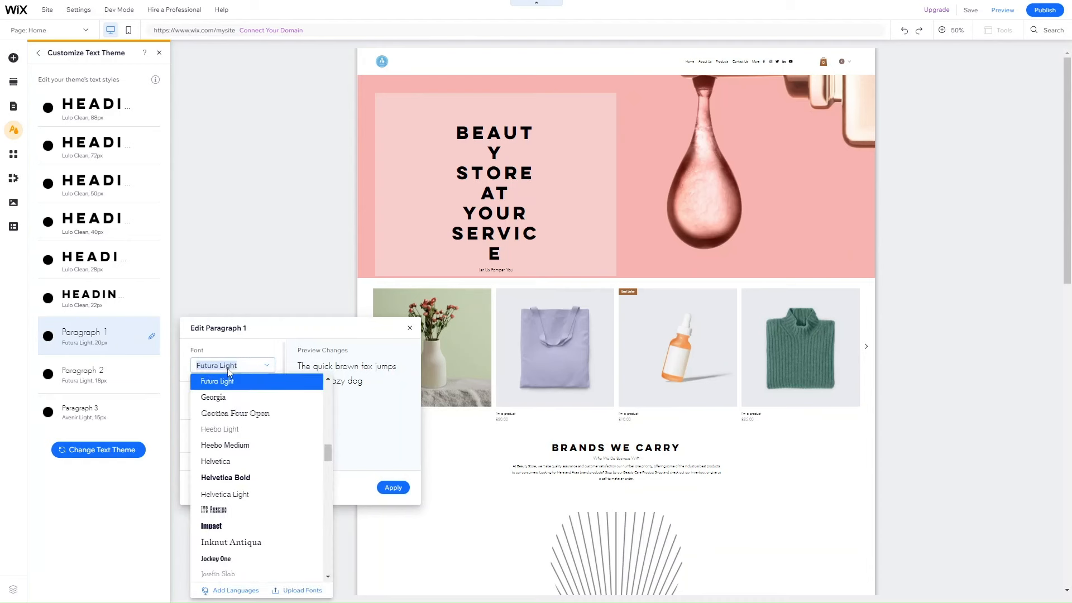
pyautogui.click(262, 478)
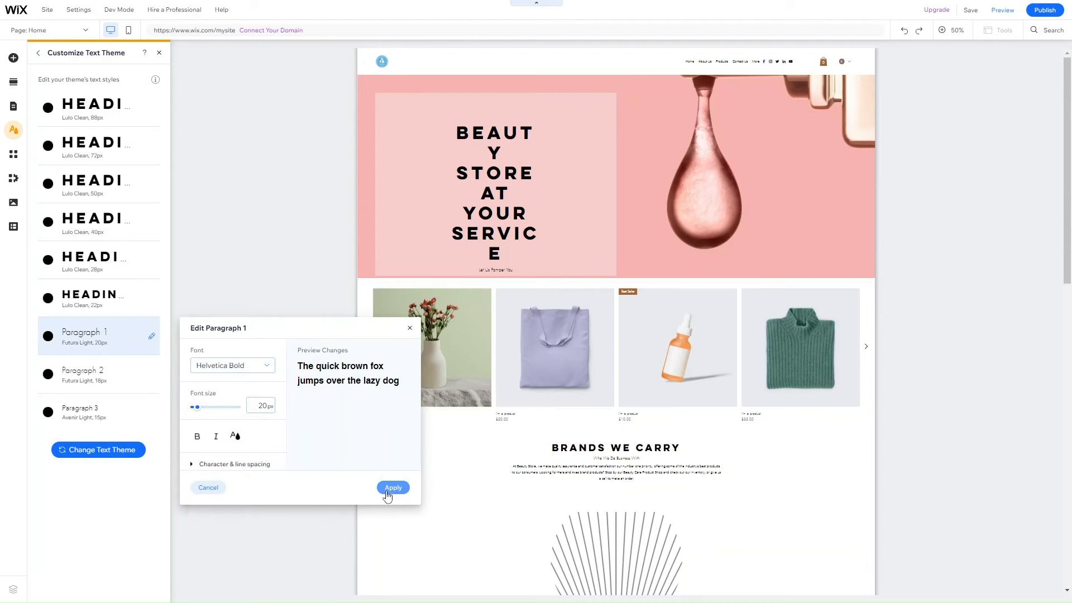
pyautogui.click(388, 496)
# Apply the Heebo Medium font to the Paragraph 2 text style.
pyautogui.click(87, 377)
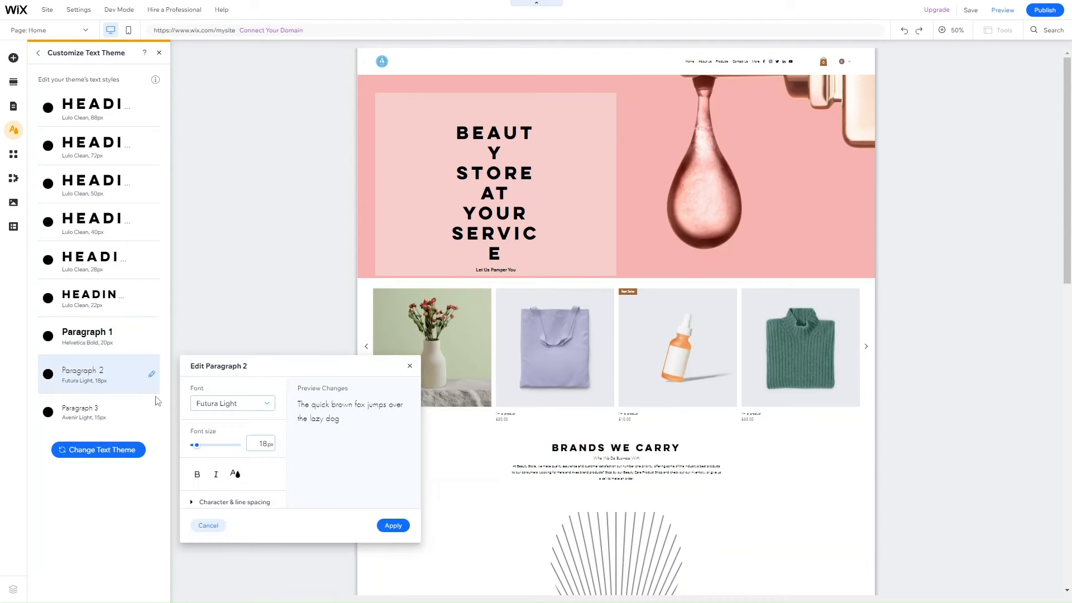
pyautogui.click(224, 406)
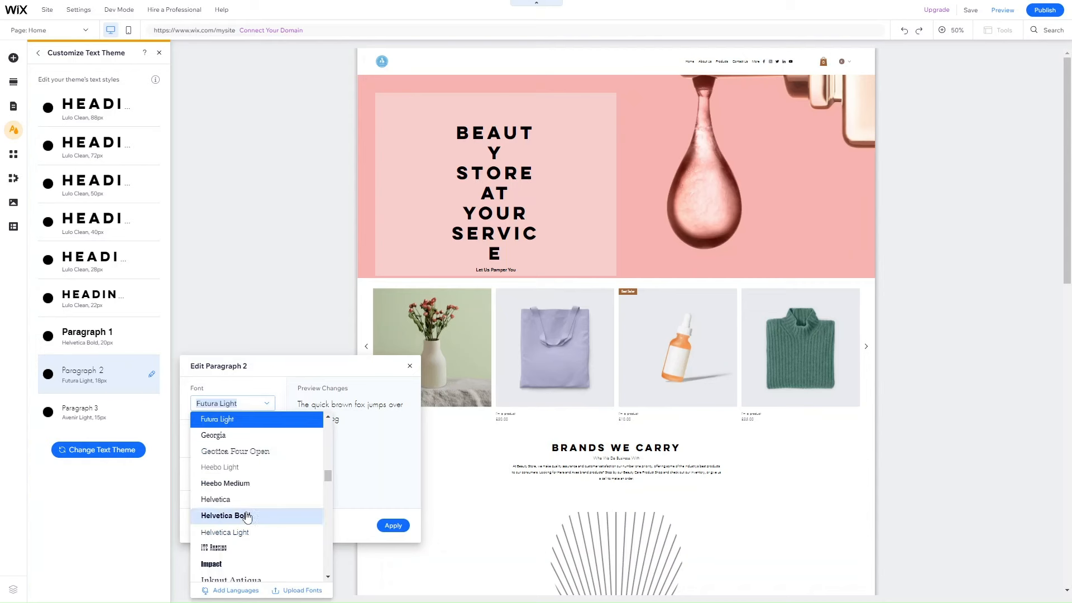
pyautogui.click(226, 484)
pyautogui.click(392, 526)
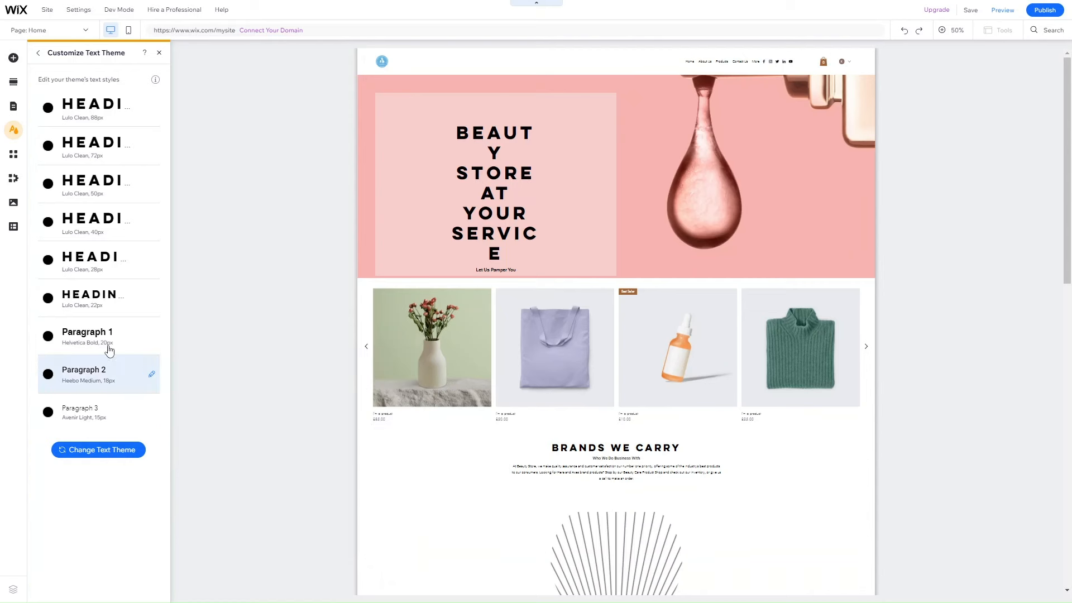
# Change the Paragraph 1 text style's font to Heebo Medium and apply it.
pyautogui.click(109, 350)
pyautogui.click(224, 366)
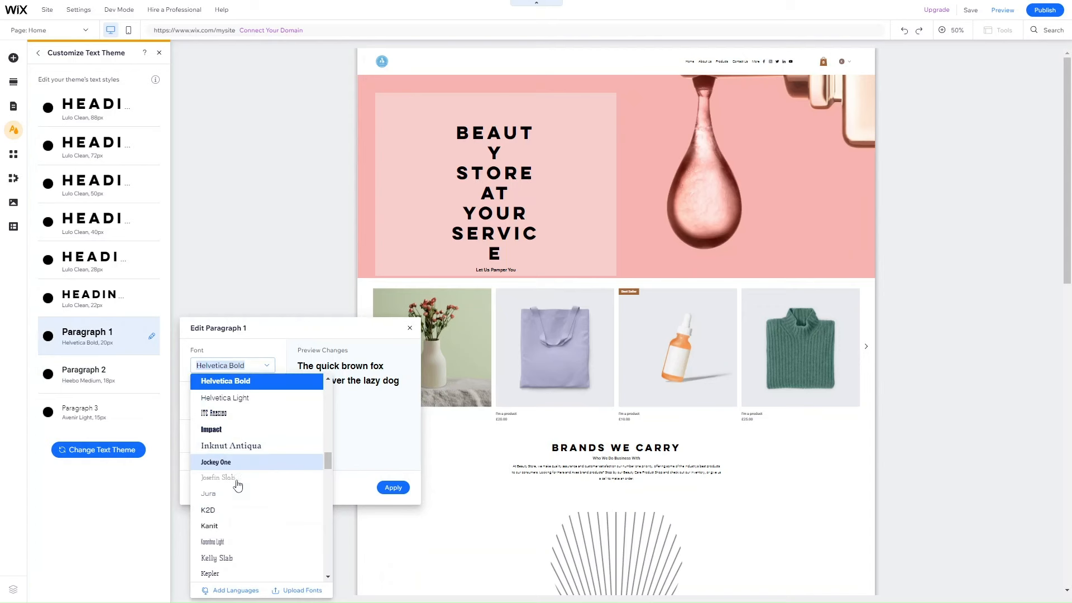
pyautogui.scroll(3, 238, 484)
pyautogui.click(226, 389)
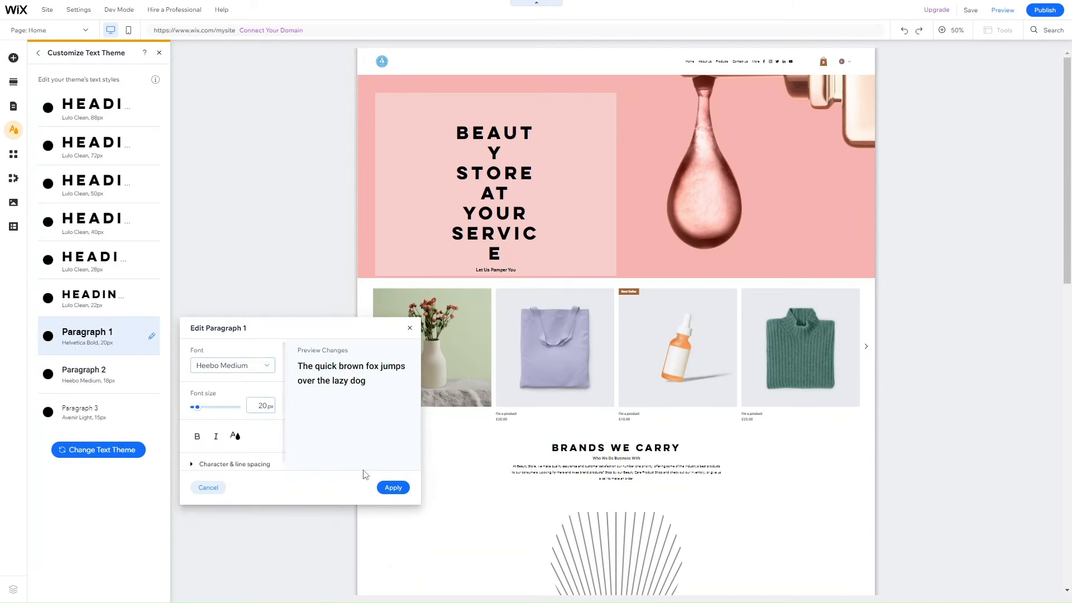
pyautogui.click(393, 488)
# Find Heebo Medium in the font choices for the Paragraph 3 text style and apply it.
pyautogui.click(89, 412)
pyautogui.click(229, 442)
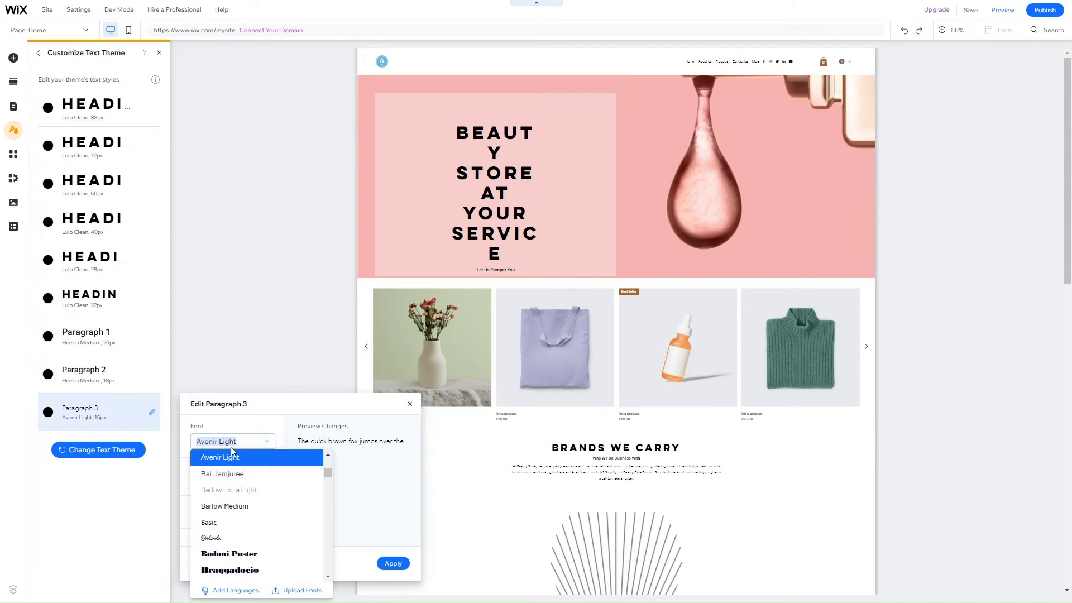
pyautogui.write('Heebo')
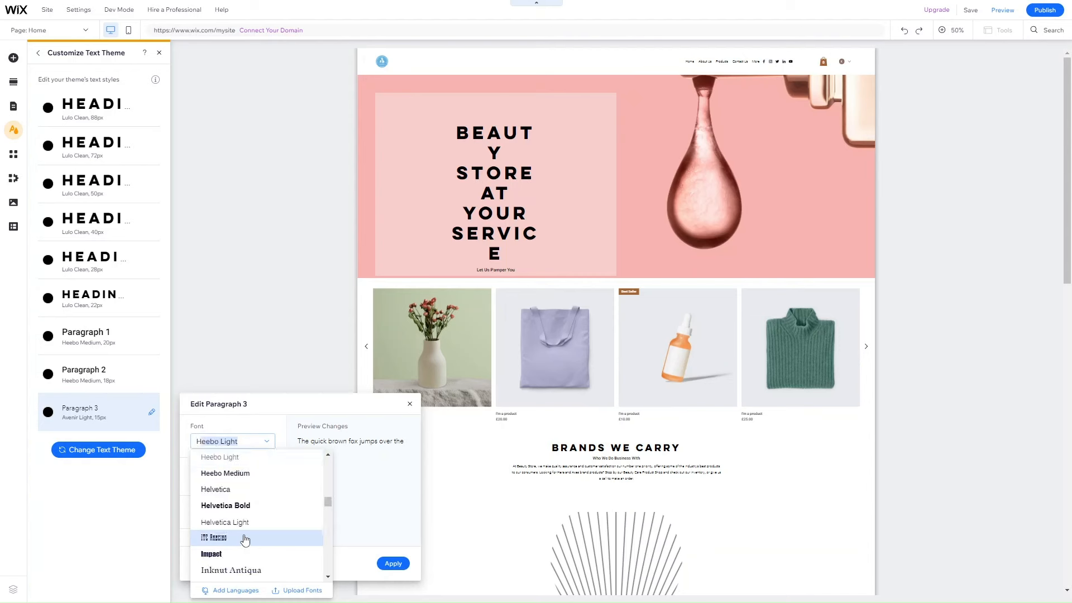
pyautogui.click(239, 474)
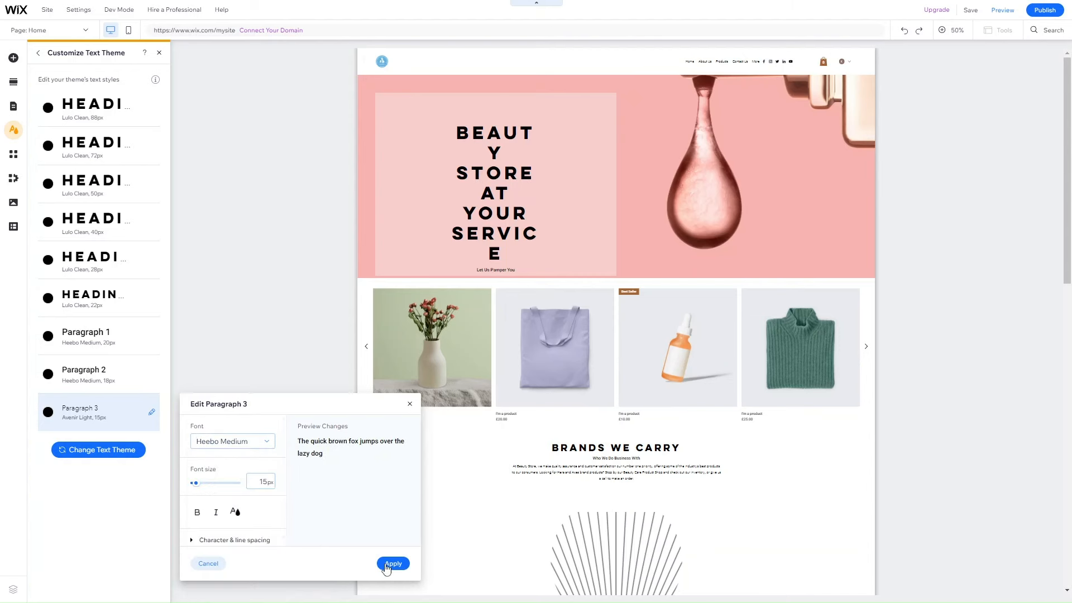
pyautogui.click(388, 564)
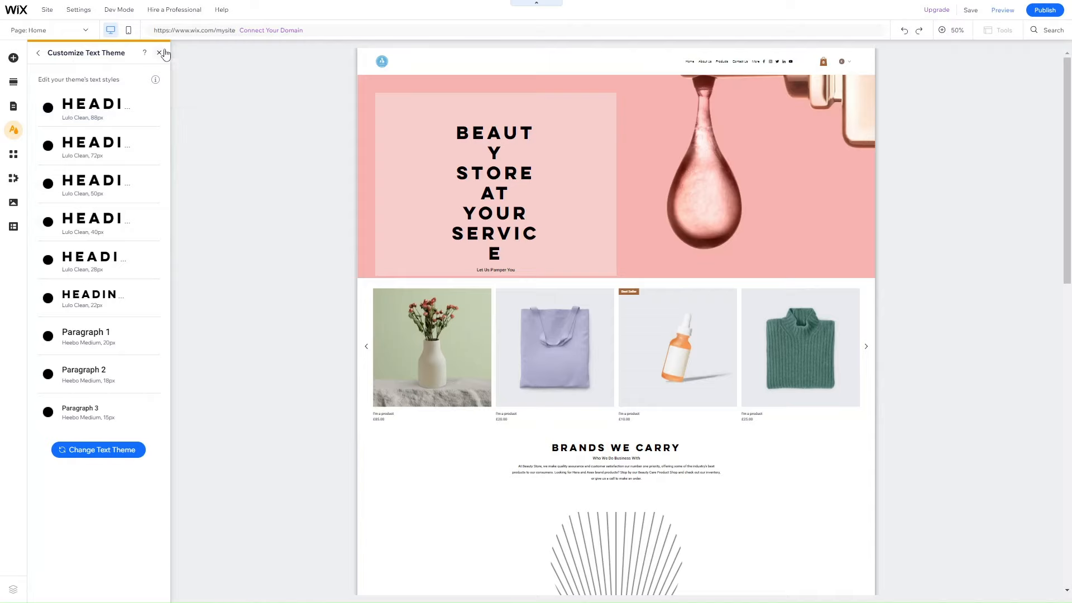
# Close the text theme settings and look over the fonts on the Home page, from the welcome banner to the brands section and back.
pyautogui.click(160, 52)
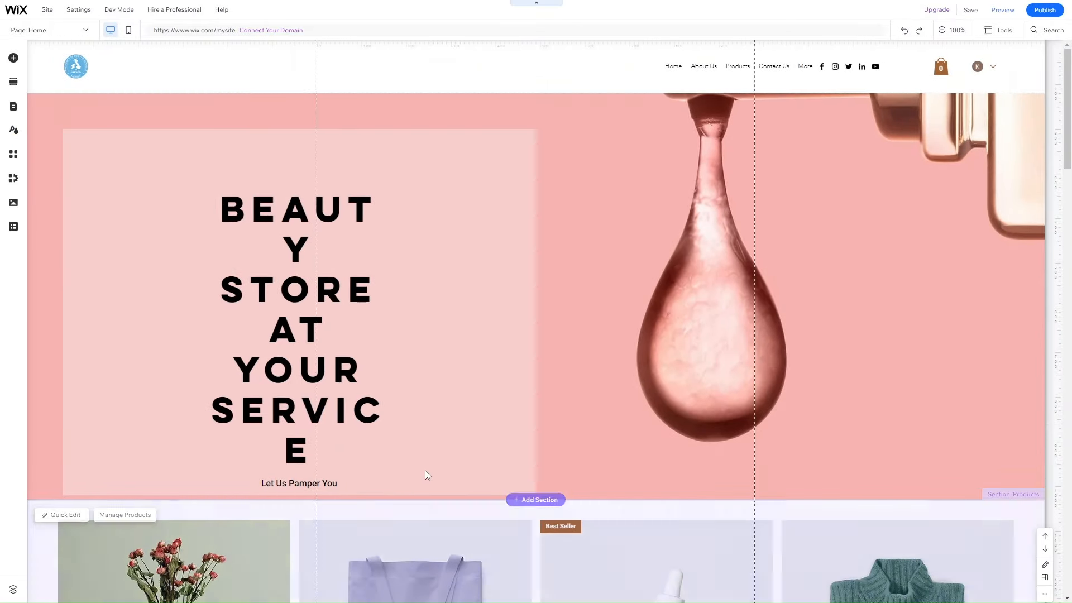
pyautogui.scroll(-15, 425, 472)
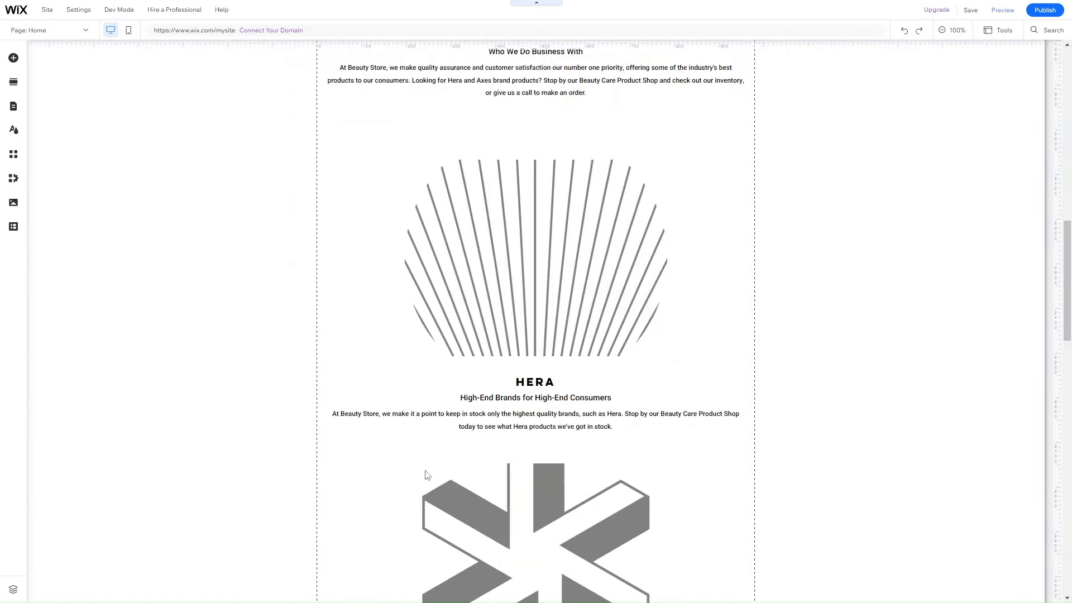
pyautogui.scroll(15, 426, 475)
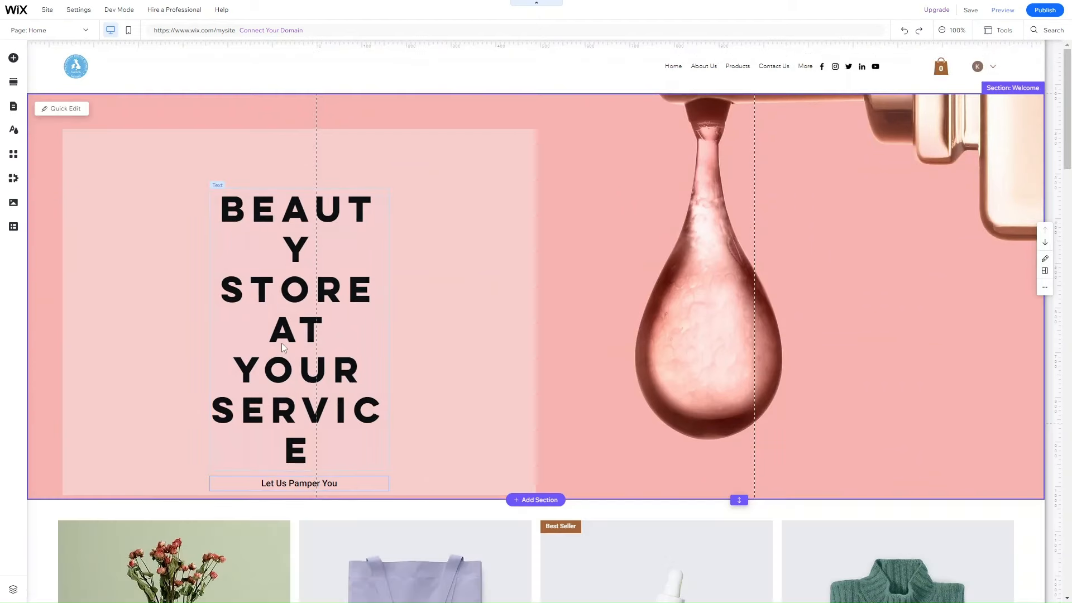
# Widen the welcome banner's heading text box so it wraps onto four lines, and centre the heading and subtitle in the column.
pyautogui.click(281, 343)
pyautogui.moveTo(282, 343); pyautogui.dragTo(178, 301)
pyautogui.moveTo(285, 288); pyautogui.dragTo(431, 294)
pyautogui.moveTo(256, 229); pyautogui.dragTo(278, 232)
pyautogui.click(304, 329)
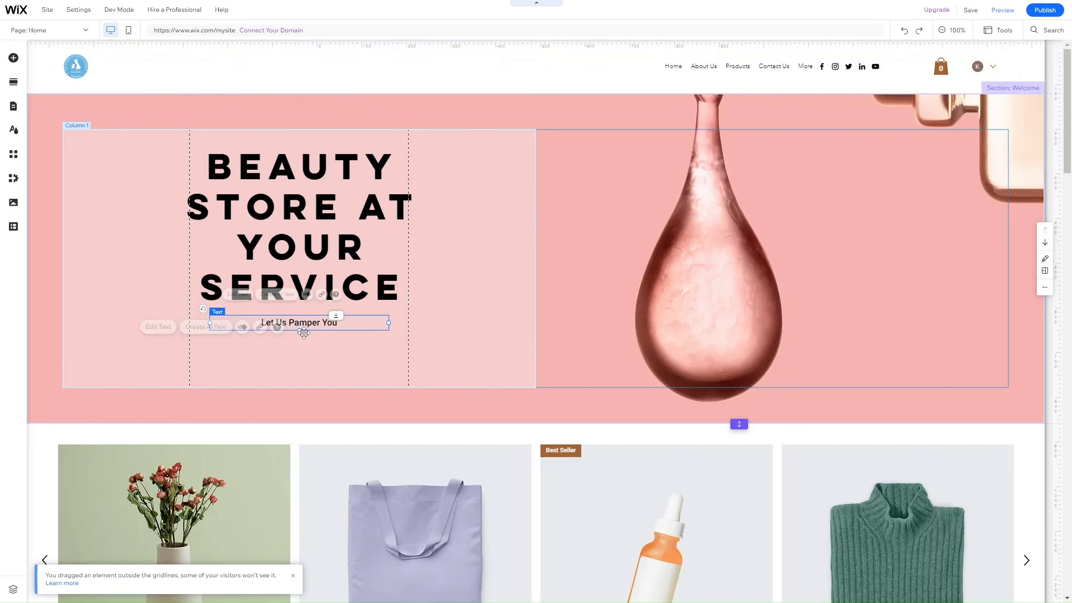
pyautogui.moveTo(304, 334); pyautogui.dragTo(307, 338)
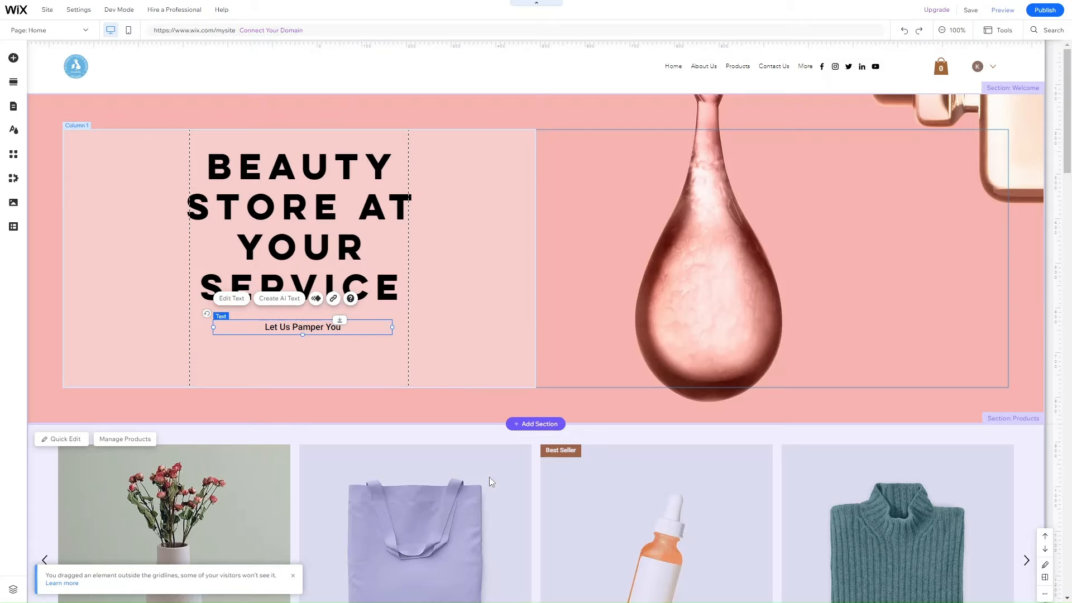
# Delete the "Let Us Pamper You" subtitle from the welcome banner.
pyautogui.scroll(-15, 489, 477)
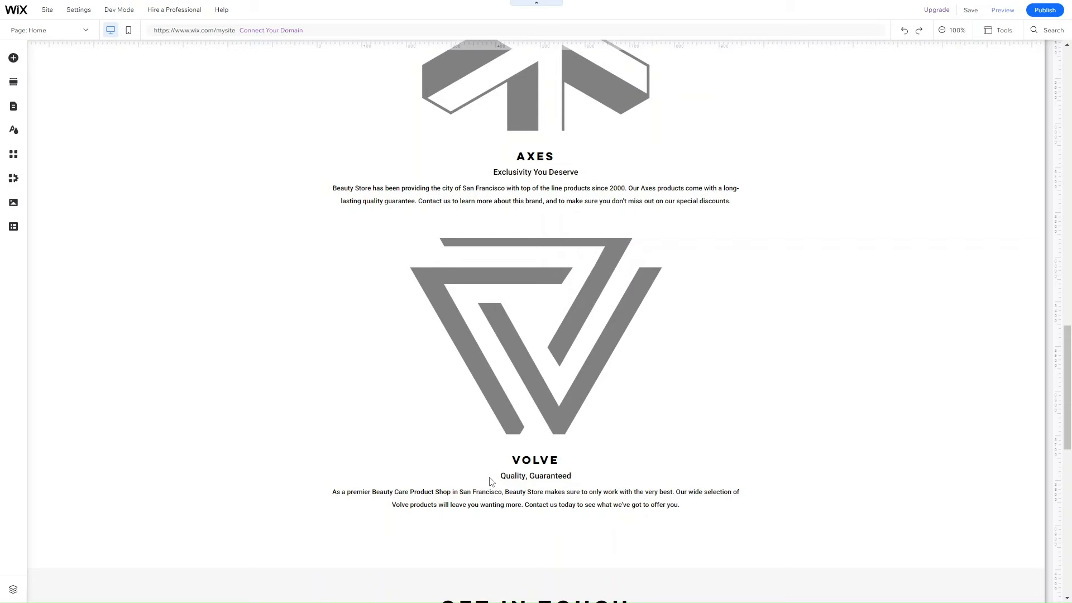
pyautogui.scroll(15, 491, 481)
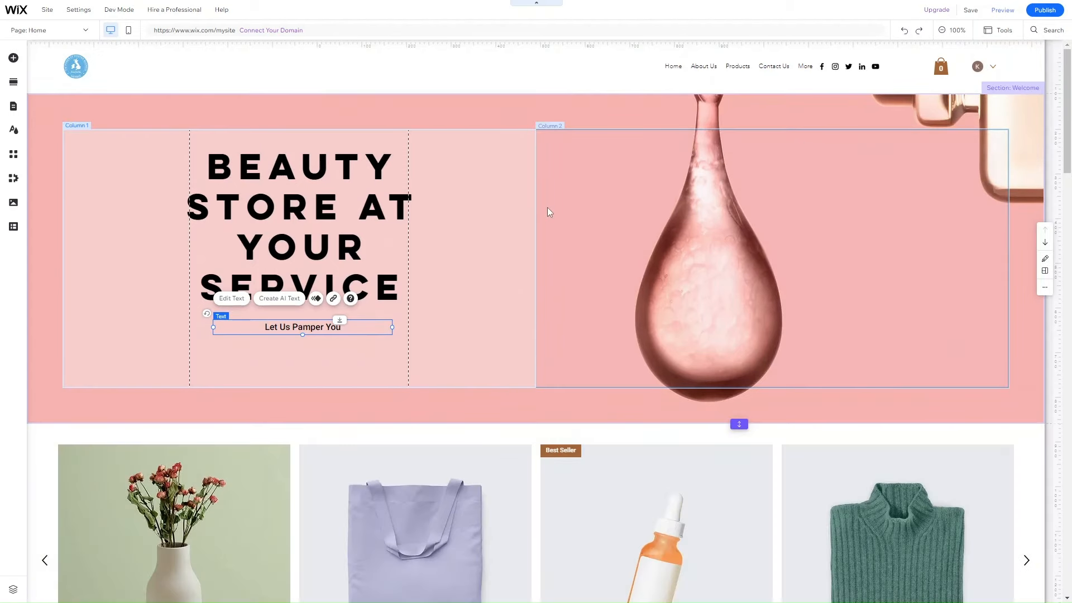
pyautogui.click(690, 67)
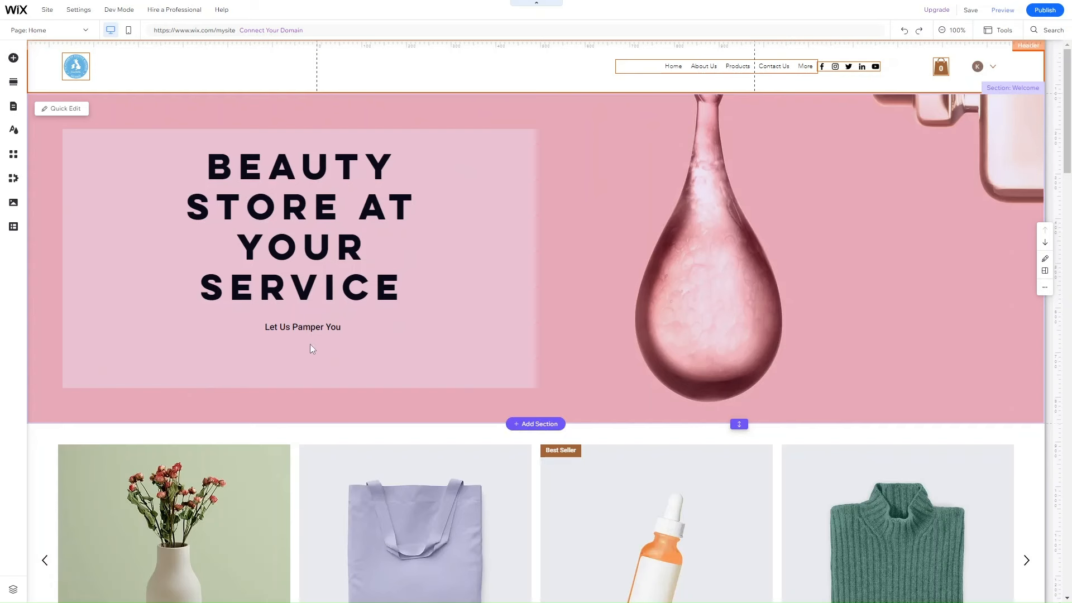
pyautogui.click(276, 328)
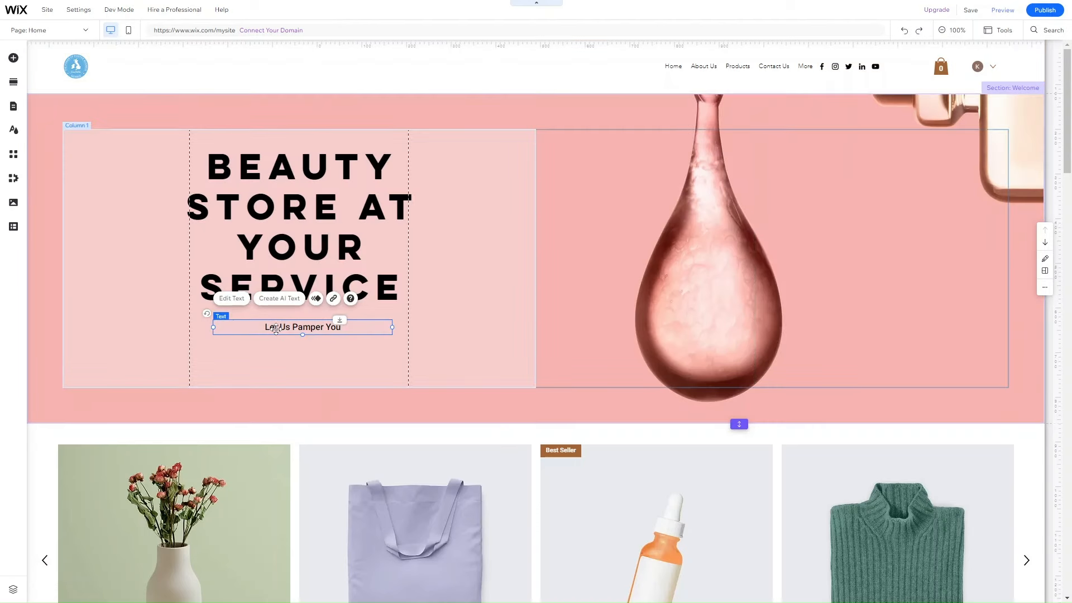
pyautogui.press('Delete')
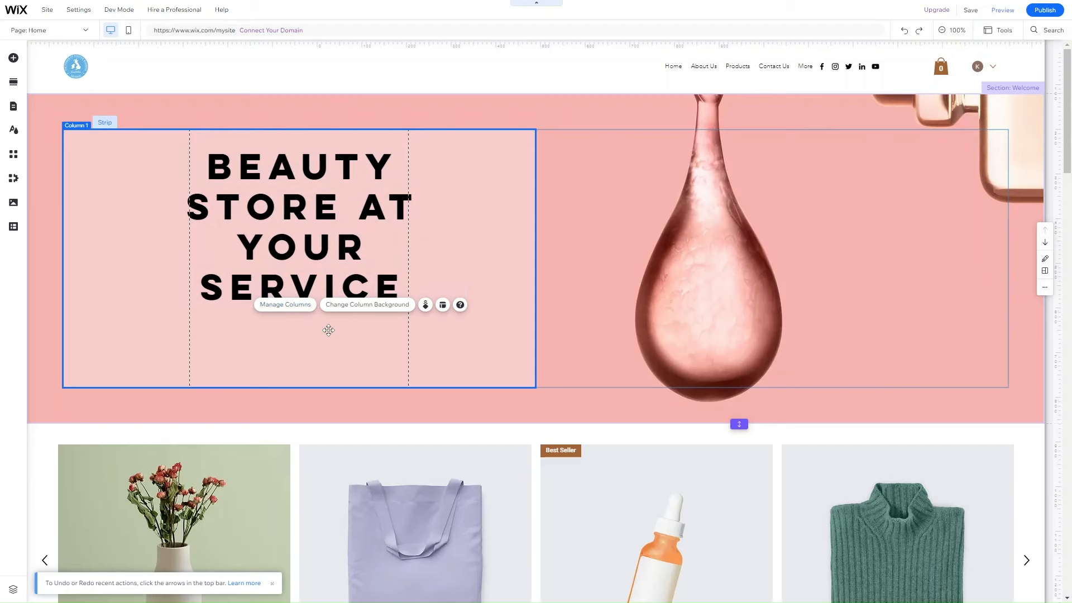
# Increase the height of the welcome section's background strip and extend the inner column strip downward to match.
pyautogui.scroll(-2, 587, 412)
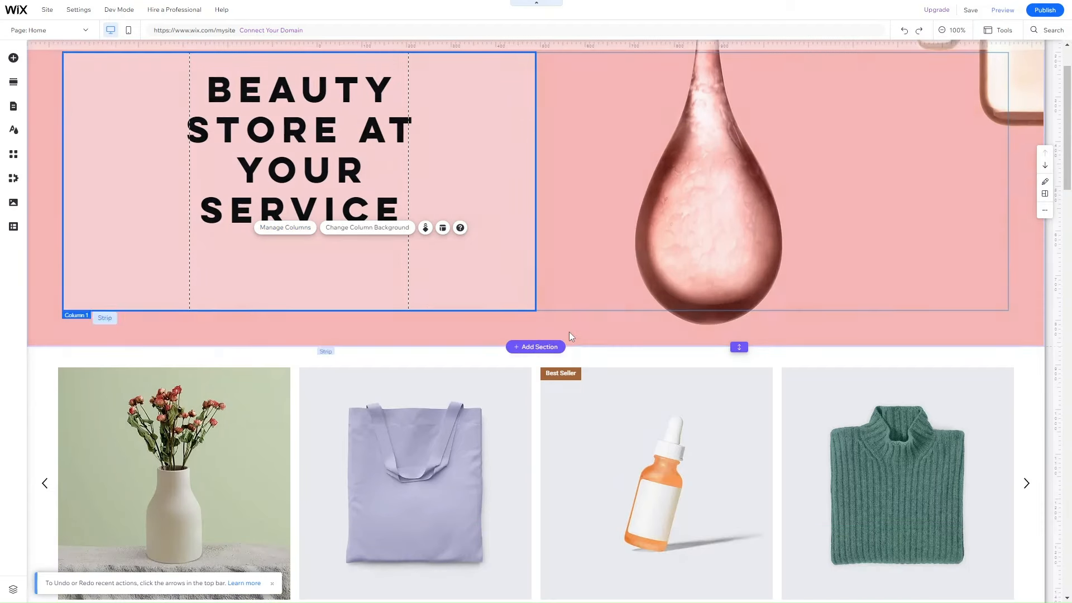
pyautogui.click(568, 332)
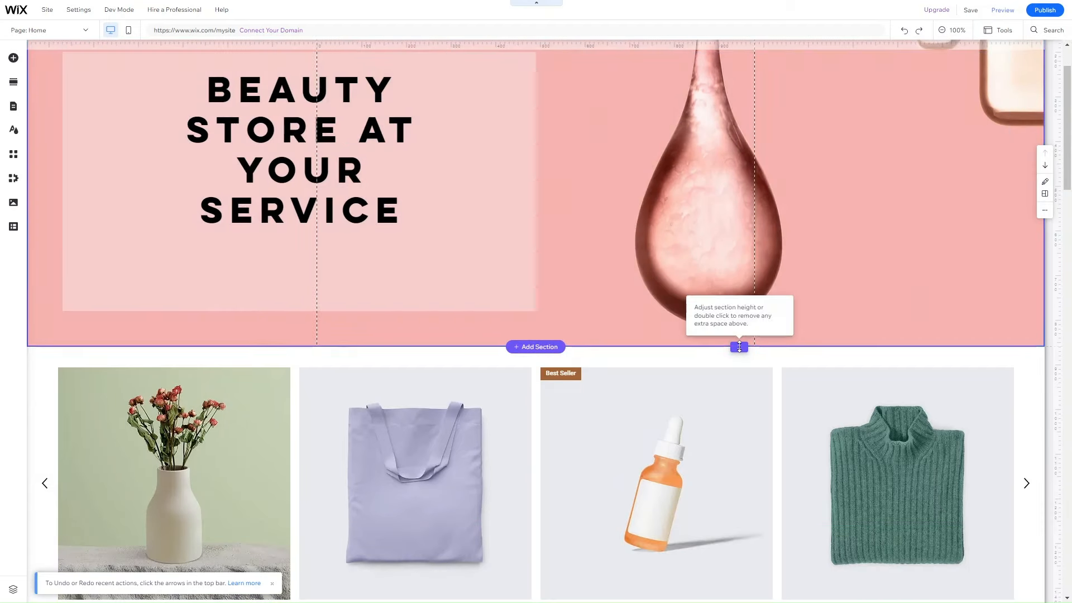
pyautogui.moveTo(739, 348)
pyautogui.mouseDown()
pyautogui.moveTo(739, 367)
pyautogui.moveTo(741, 346)
pyautogui.mouseUp()
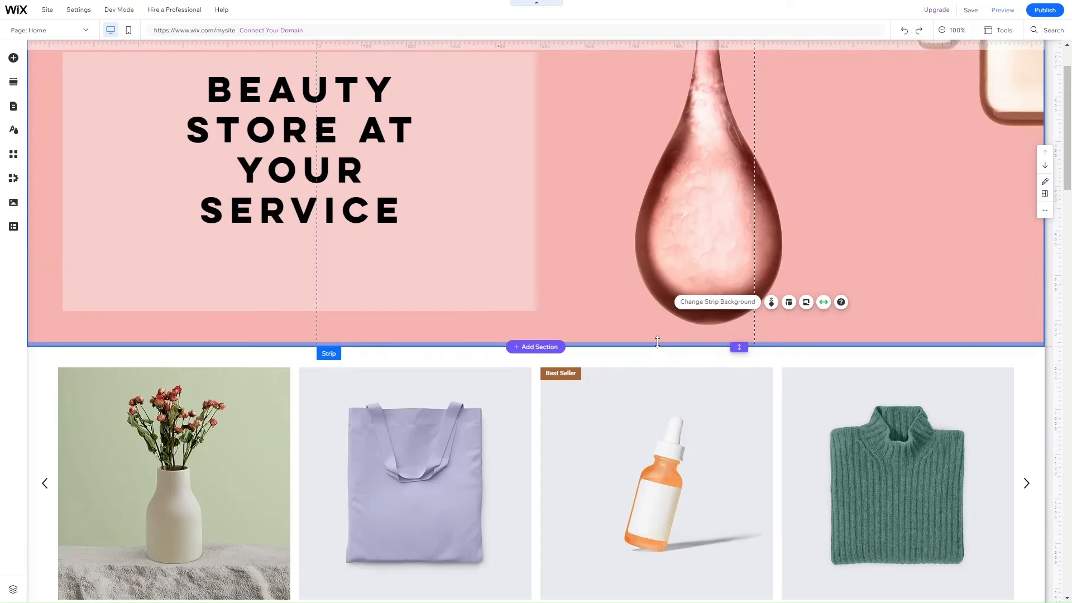
pyautogui.moveTo(658, 347); pyautogui.dragTo(658, 379)
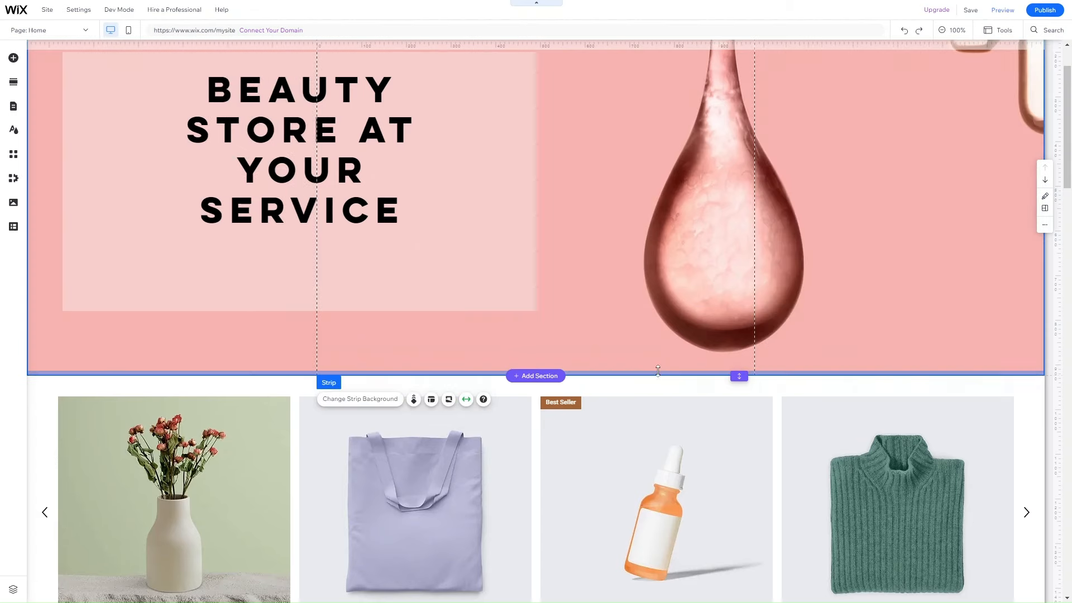
pyautogui.click(438, 248)
pyautogui.scroll(1, 437, 248)
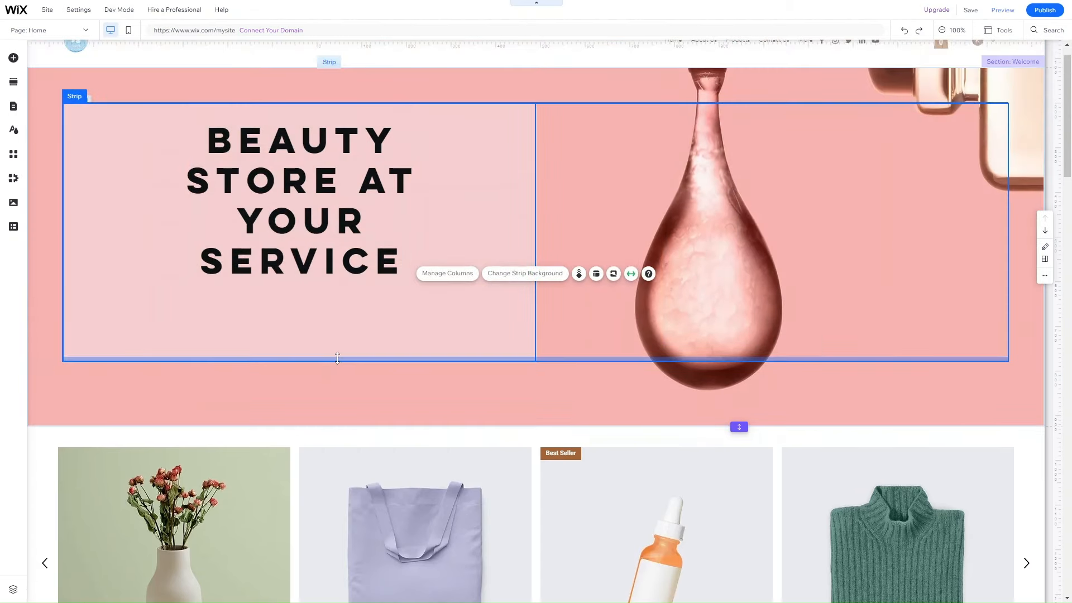
pyautogui.moveTo(338, 358); pyautogui.dragTo(332, 390)
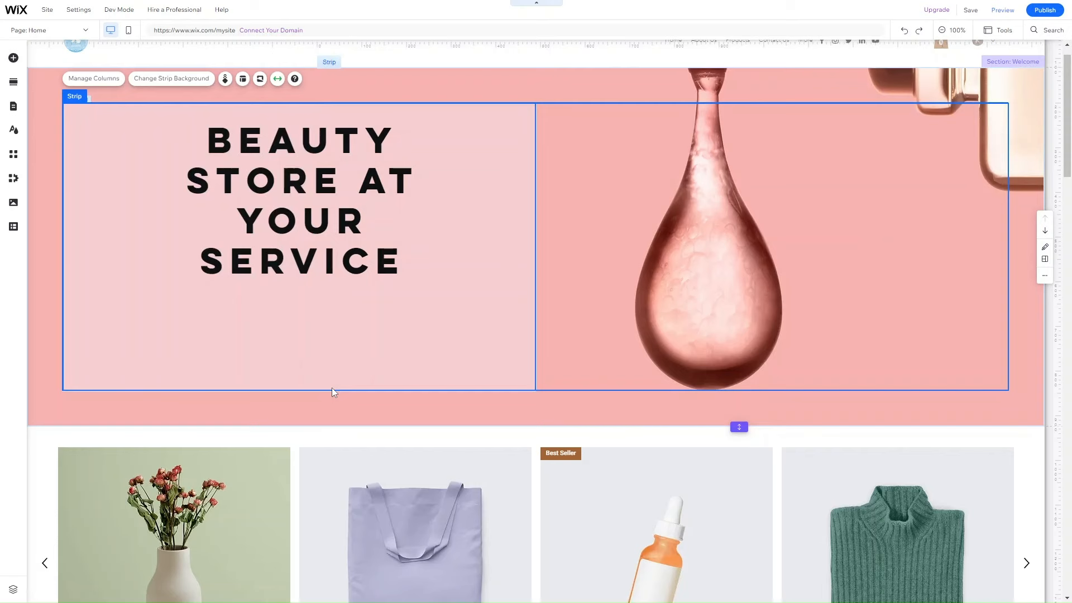
# Add the Helvetica Light paragraph below the welcome heading, widening its box to the column gridline and making it taller.
pyautogui.click(14, 58)
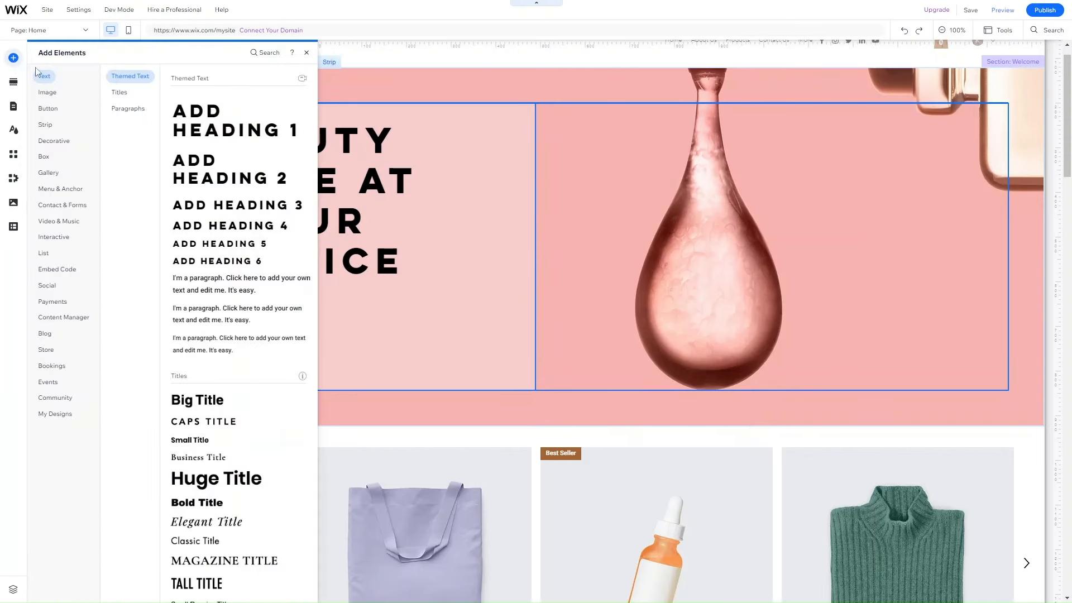
pyautogui.click(127, 108)
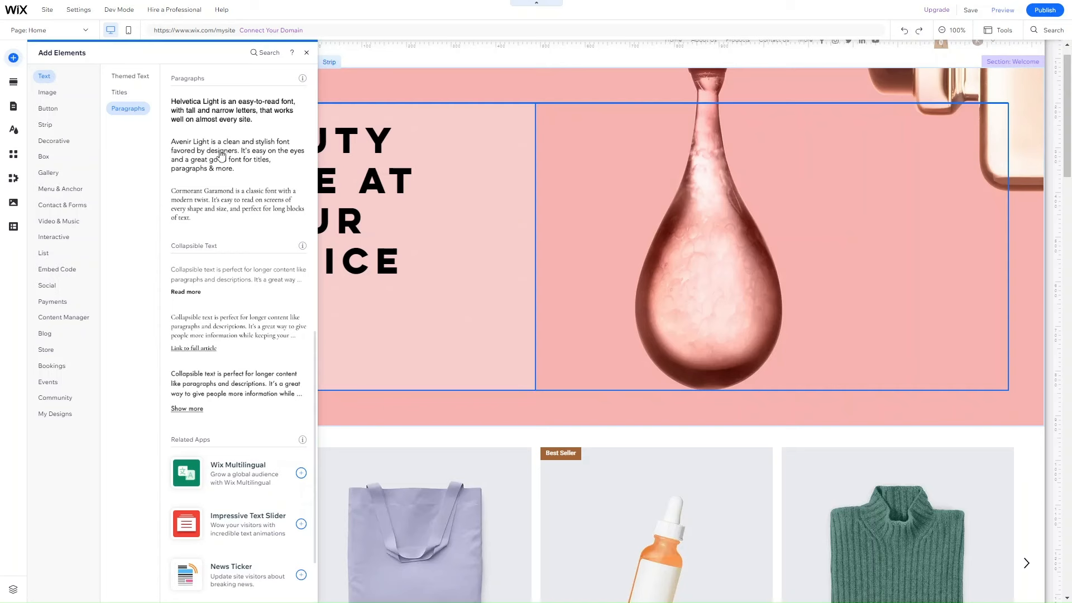
pyautogui.moveTo(197, 114); pyautogui.dragTo(220, 328)
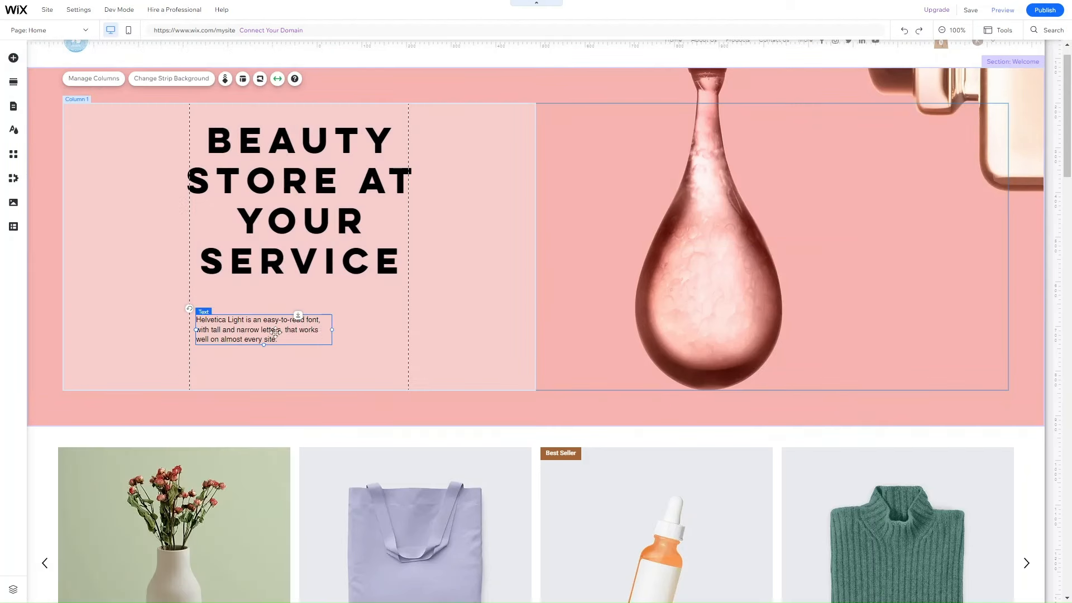
pyautogui.moveTo(332, 330); pyautogui.dragTo(407, 333)
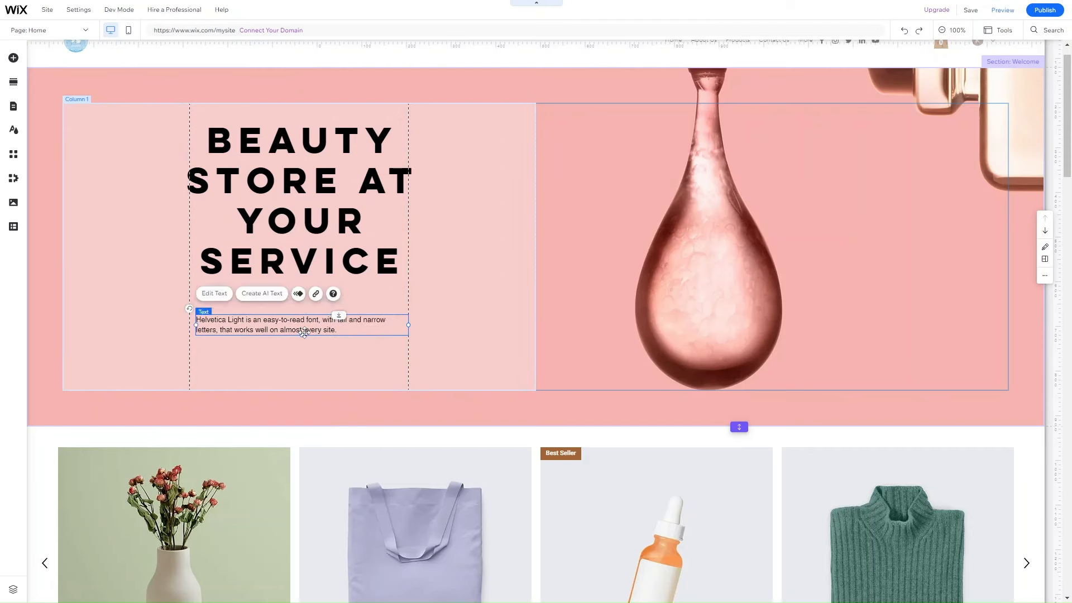
pyautogui.click(302, 335)
pyautogui.moveTo(302, 335); pyautogui.dragTo(302, 362)
# Centre-align the new welcome paragraph and apply the Paragraph 1 theme to it.
pyautogui.click(222, 294)
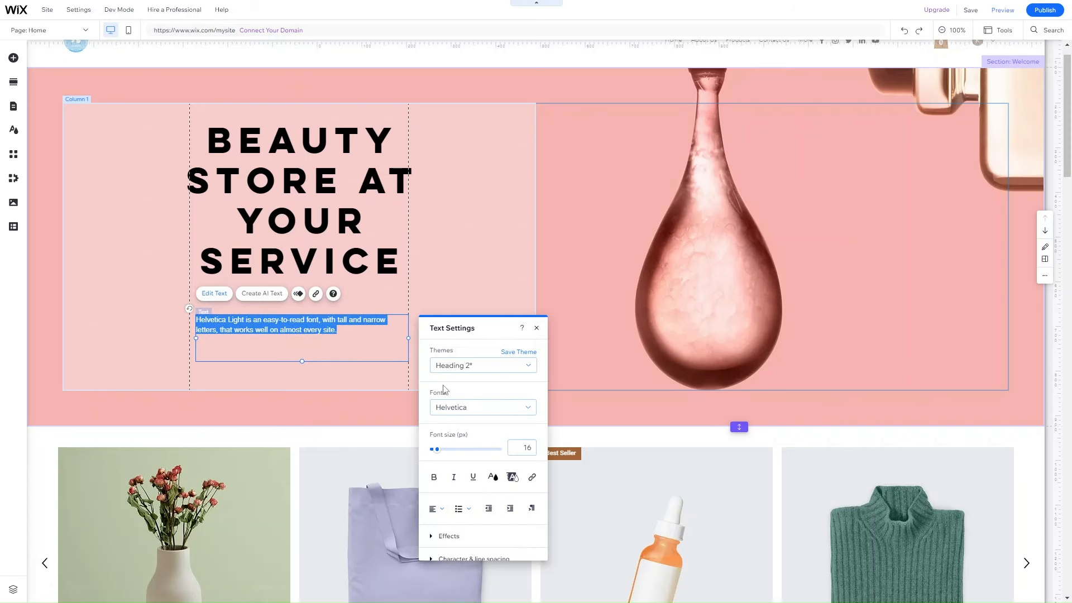
pyautogui.click(437, 509)
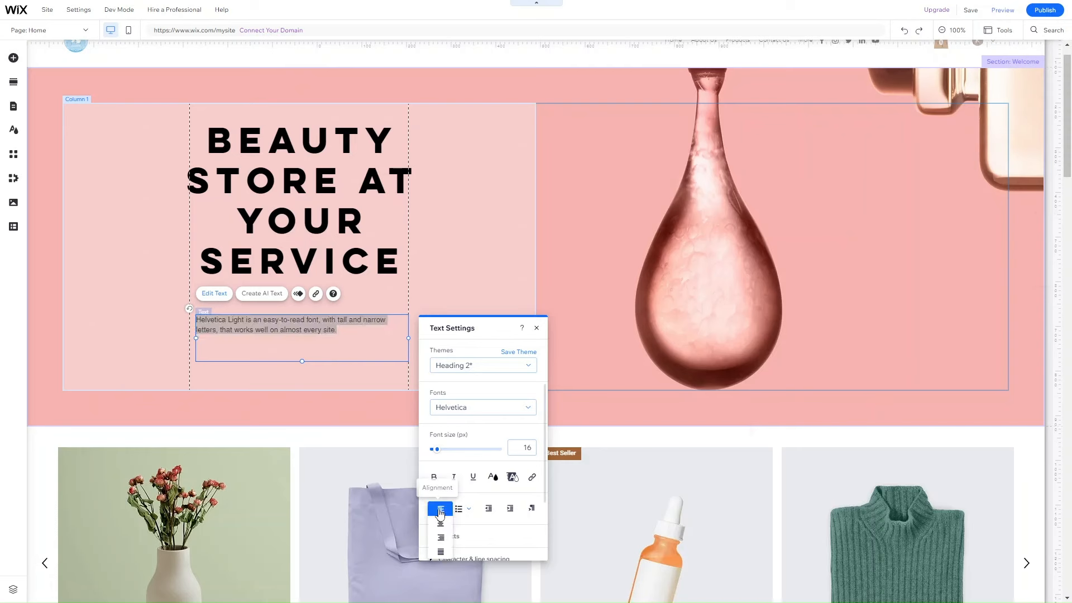
pyautogui.click(441, 525)
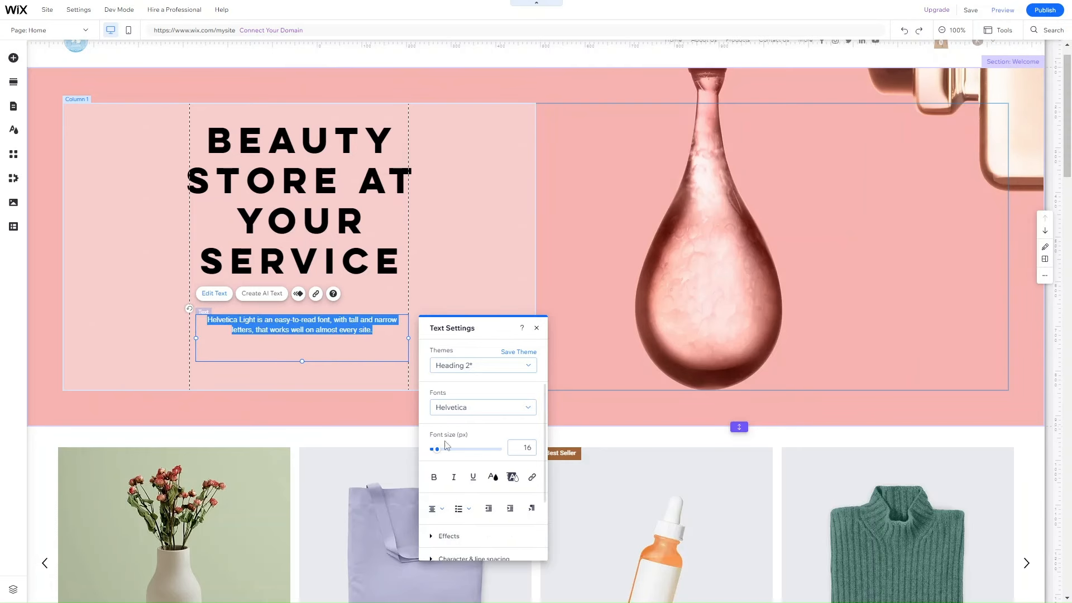
pyautogui.click(471, 367)
pyautogui.click(480, 534)
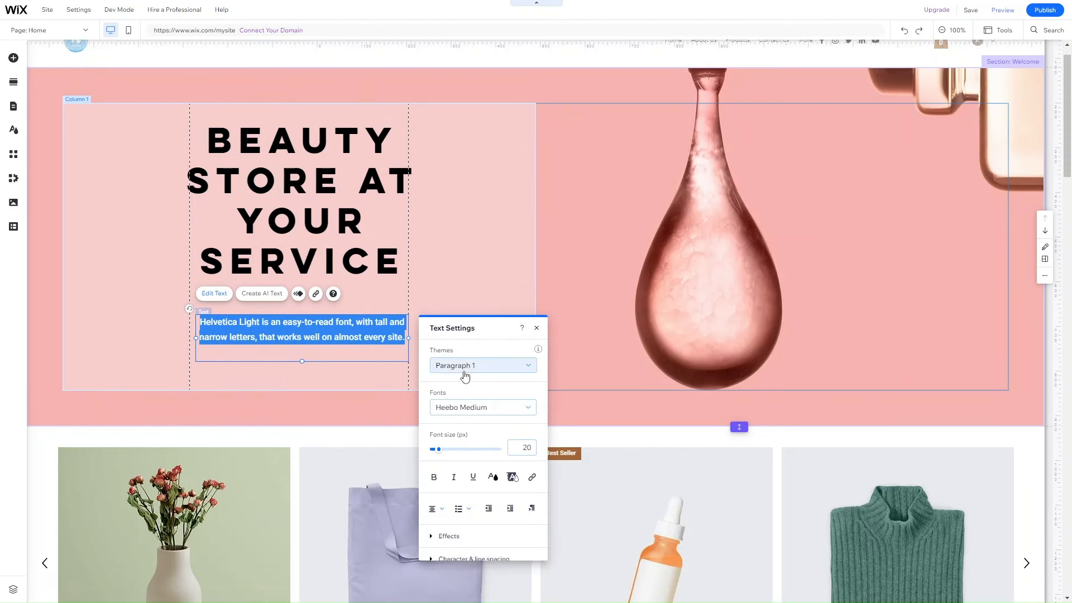
pyautogui.click(372, 294)
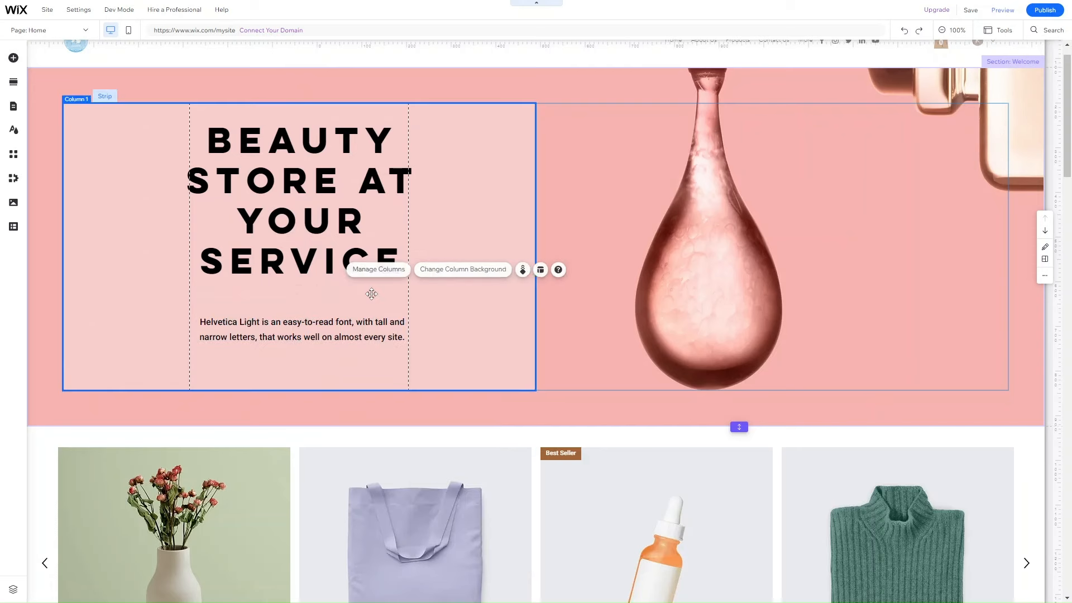
# Move the welcome paragraph up closer to the heading and add "Lorem Ipsum" as a third line.
pyautogui.click(302, 348)
pyautogui.moveTo(305, 329); pyautogui.dragTo(302, 335)
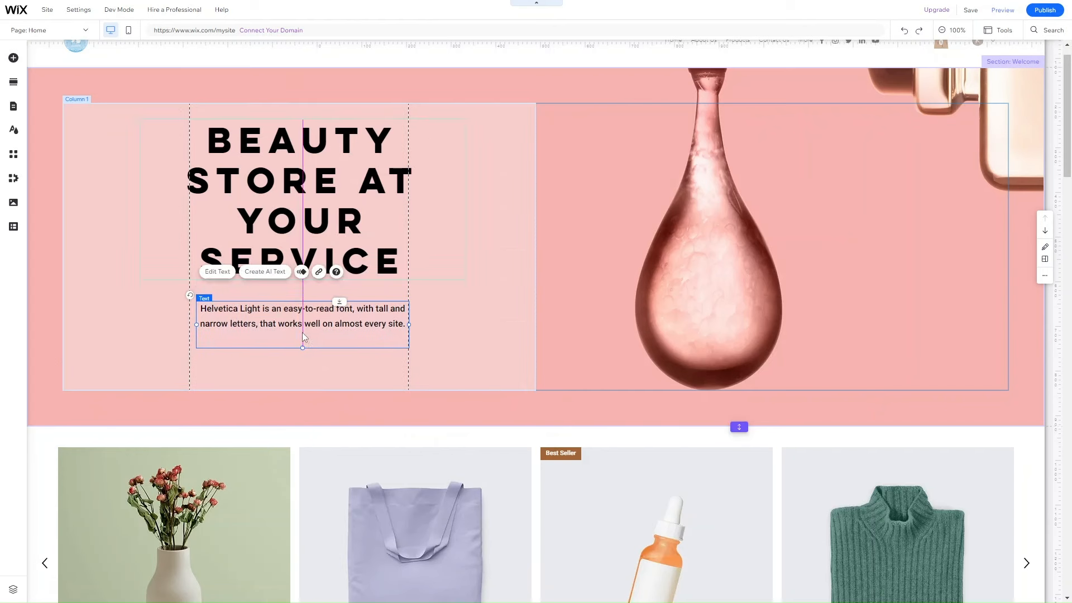
pyautogui.click(216, 281)
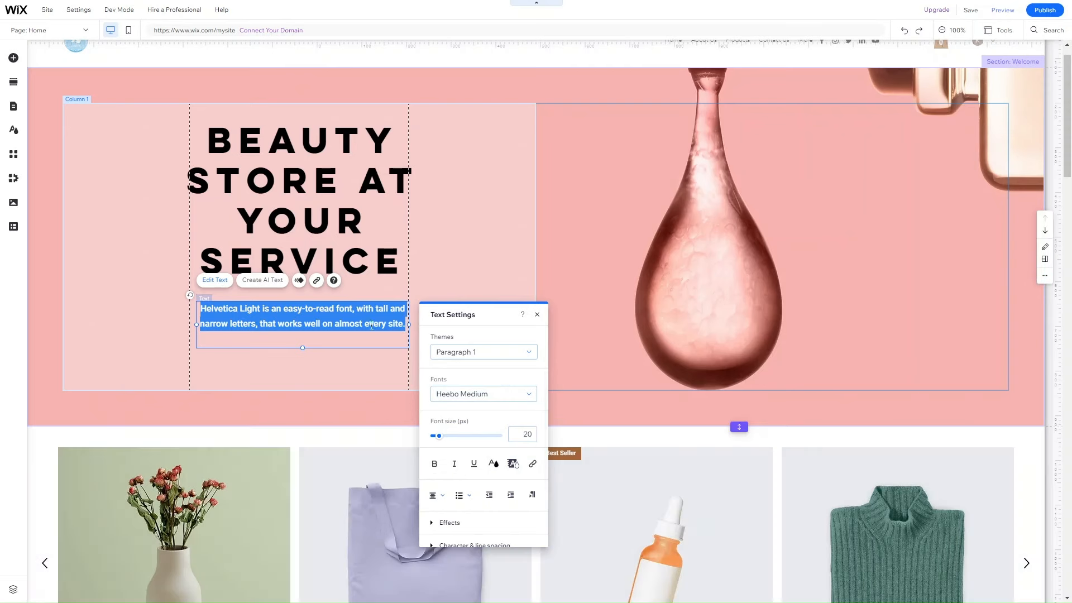
pyautogui.click(262, 324)
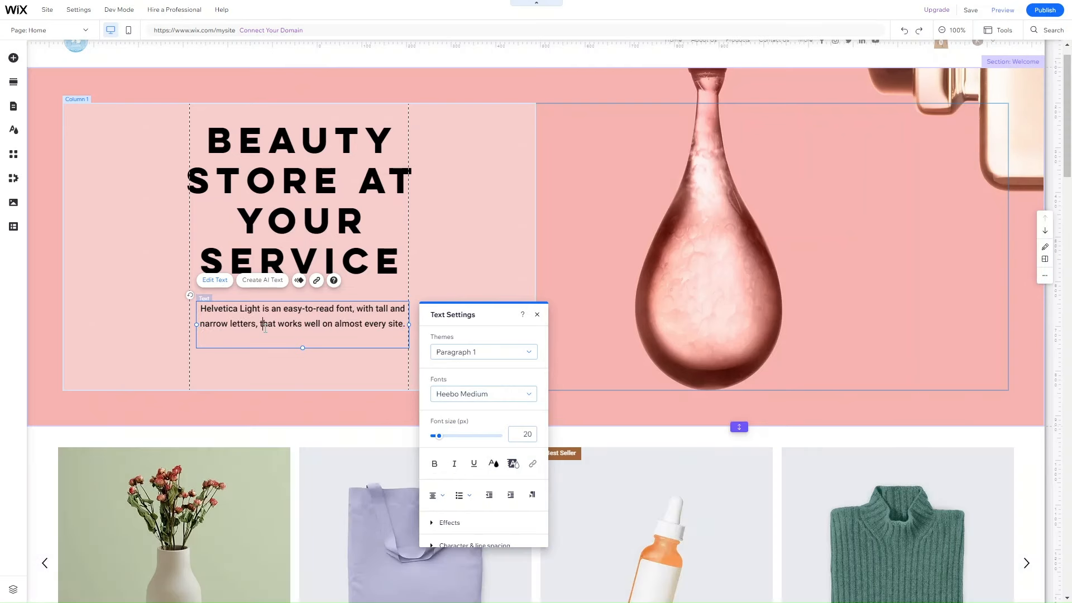
pyautogui.press('Return')
pyautogui.write('Lorem')
pyautogui.scroll(-10, 408, 331)
pyautogui.scroll(10, 343, 242)
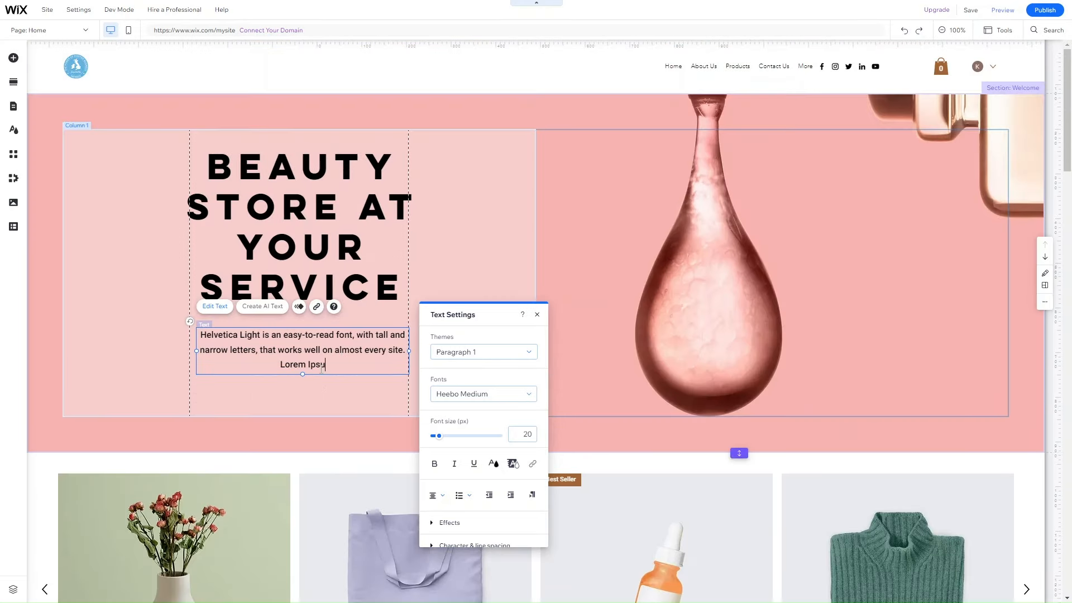
pyautogui.click(315, 400)
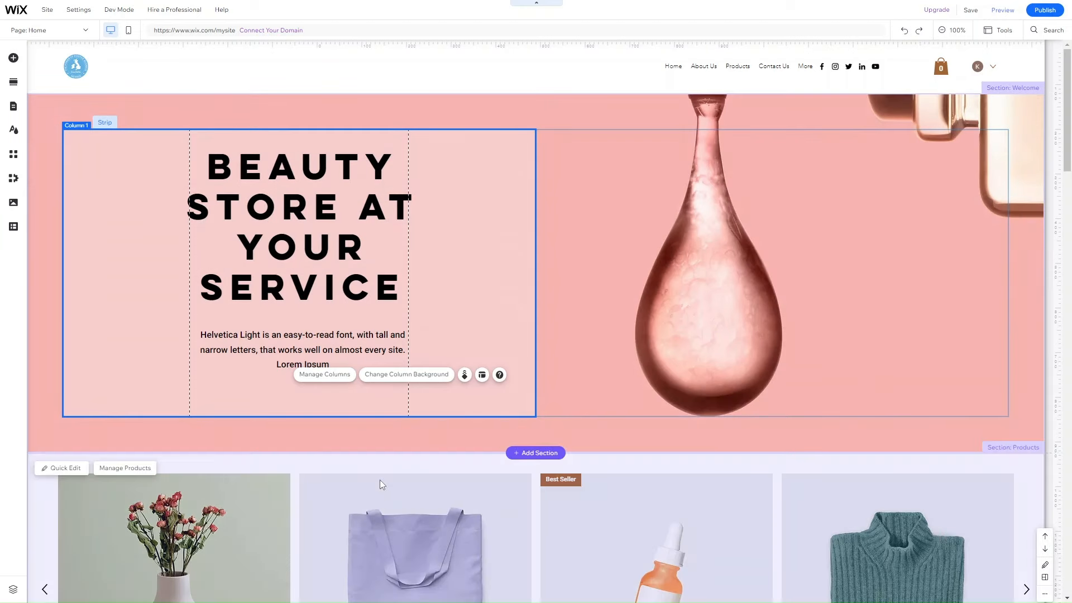
# Extend the Products section's height and move its slider gallery down to leave empty space above the products.
pyautogui.scroll(-2, 380, 480)
pyautogui.scroll(-2, 380, 482)
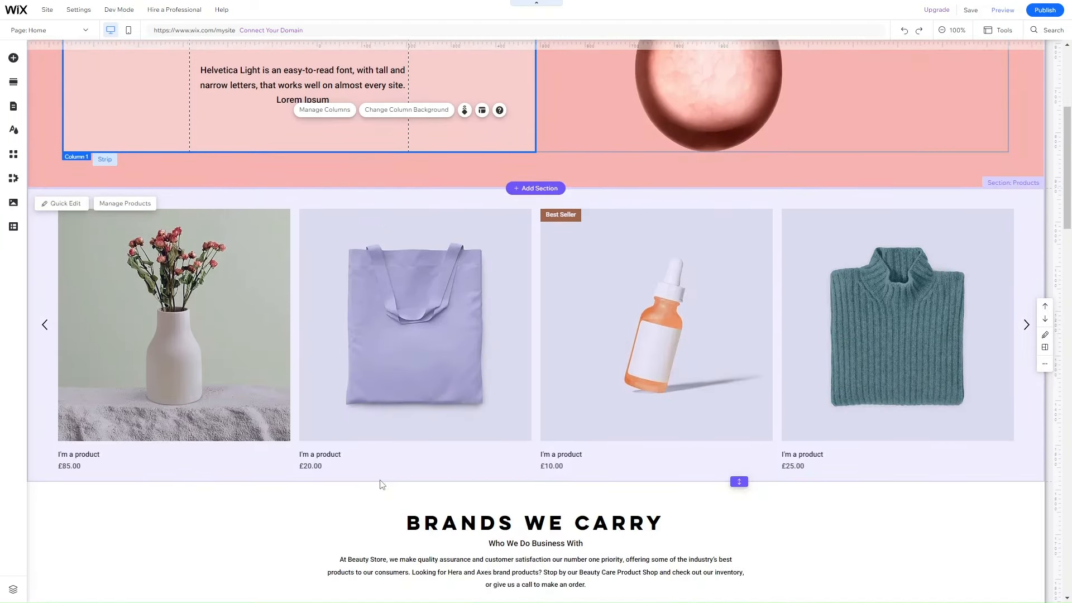
pyautogui.scroll(-2, 450, 464)
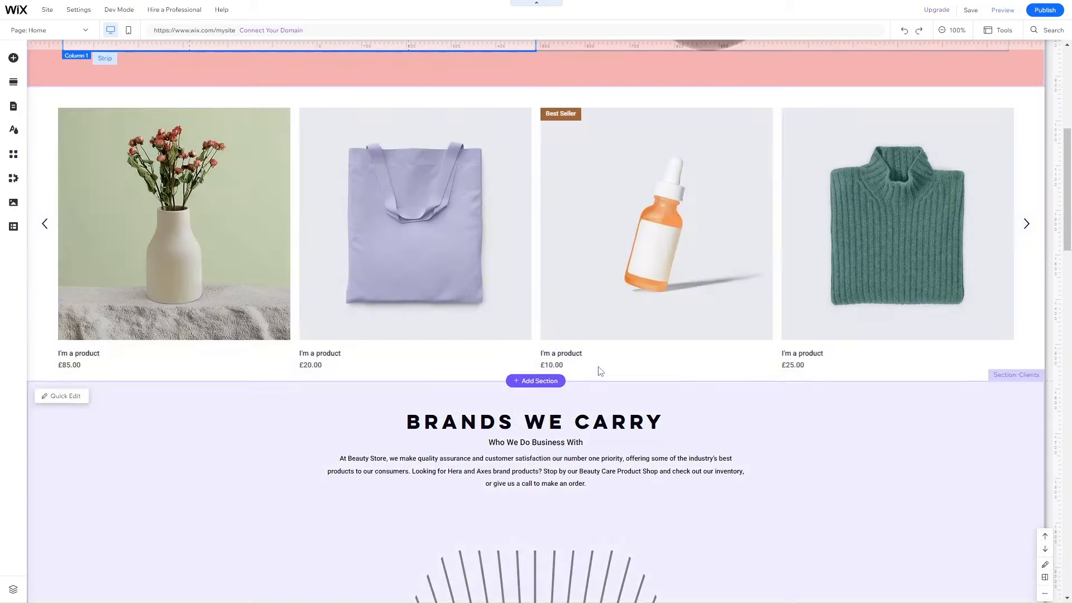
pyautogui.scroll(1, 592, 104)
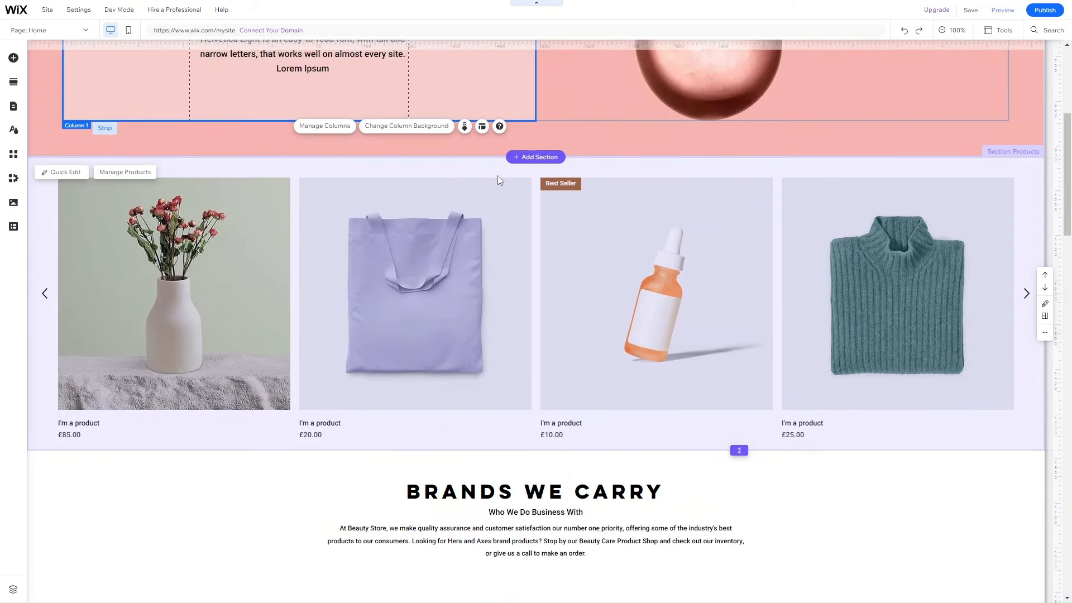
pyautogui.moveTo(737, 450); pyautogui.dragTo(715, 590)
pyautogui.click(631, 262)
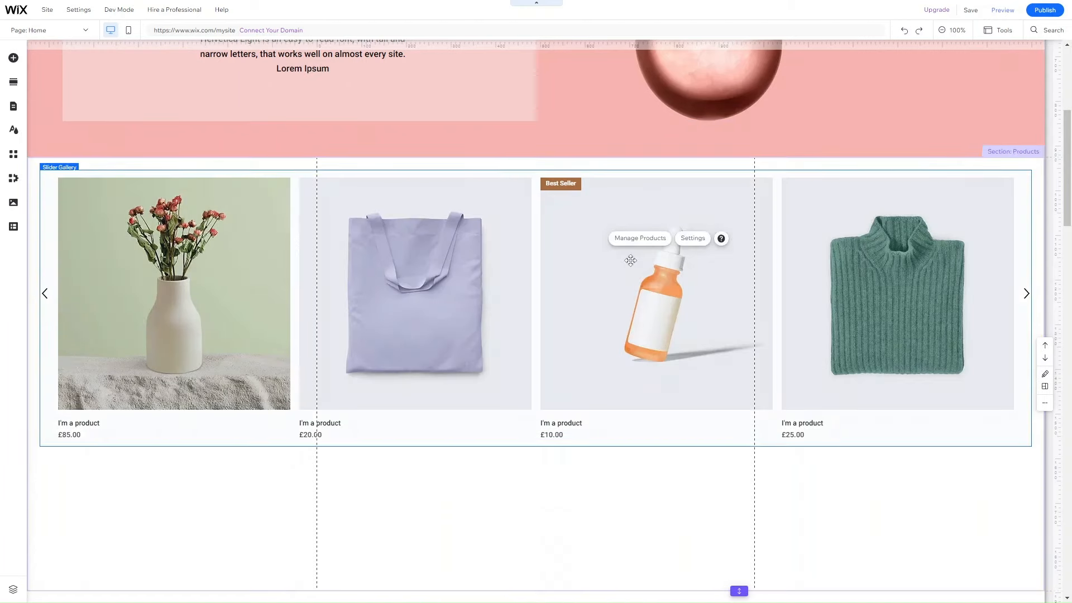
pyautogui.moveTo(629, 274); pyautogui.dragTo(626, 374)
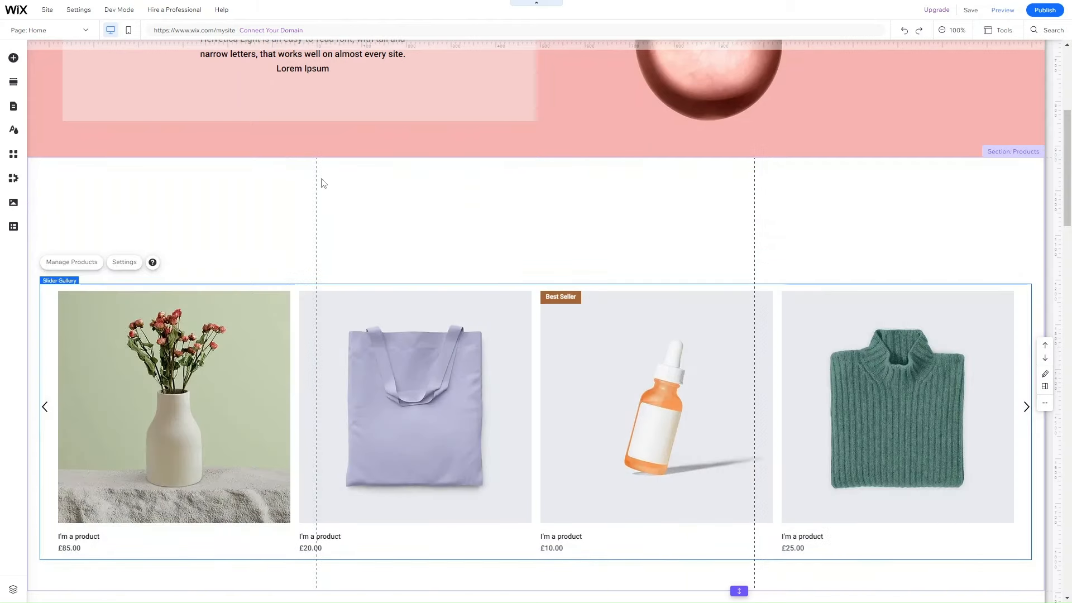
# Add a themed Heading 3 text element in the empty space above the Products section's slider gallery.
pyautogui.click(13, 59)
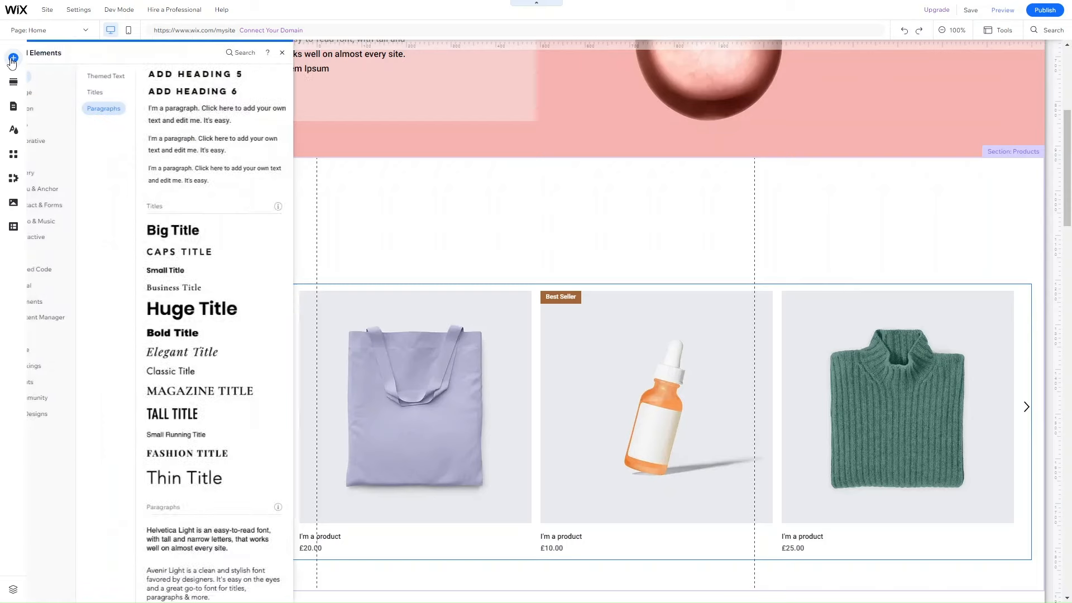
pyautogui.click(129, 76)
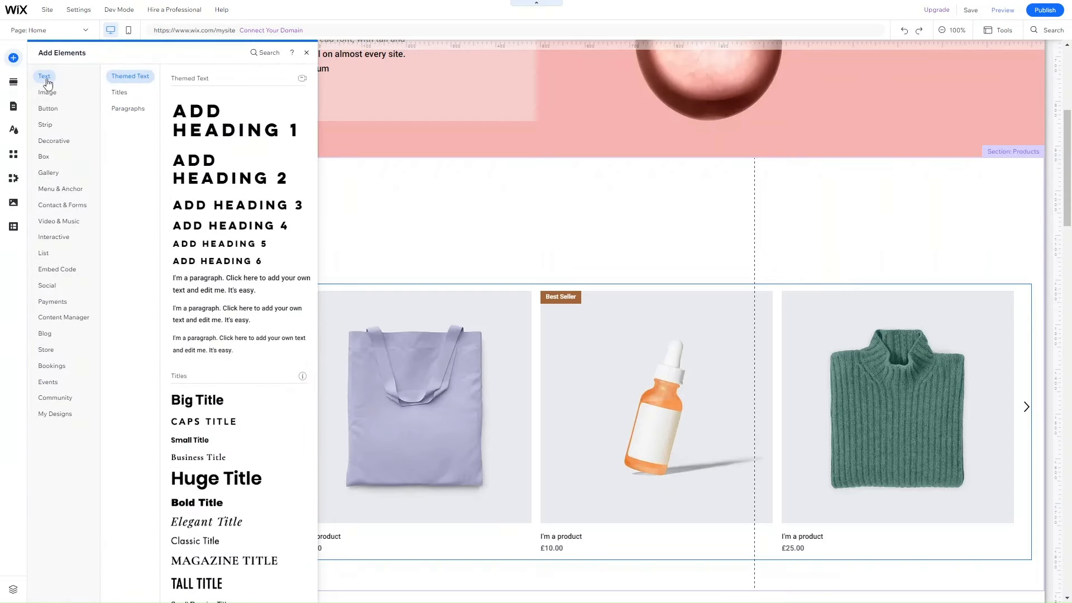
pyautogui.click(129, 109)
pyautogui.click(119, 93)
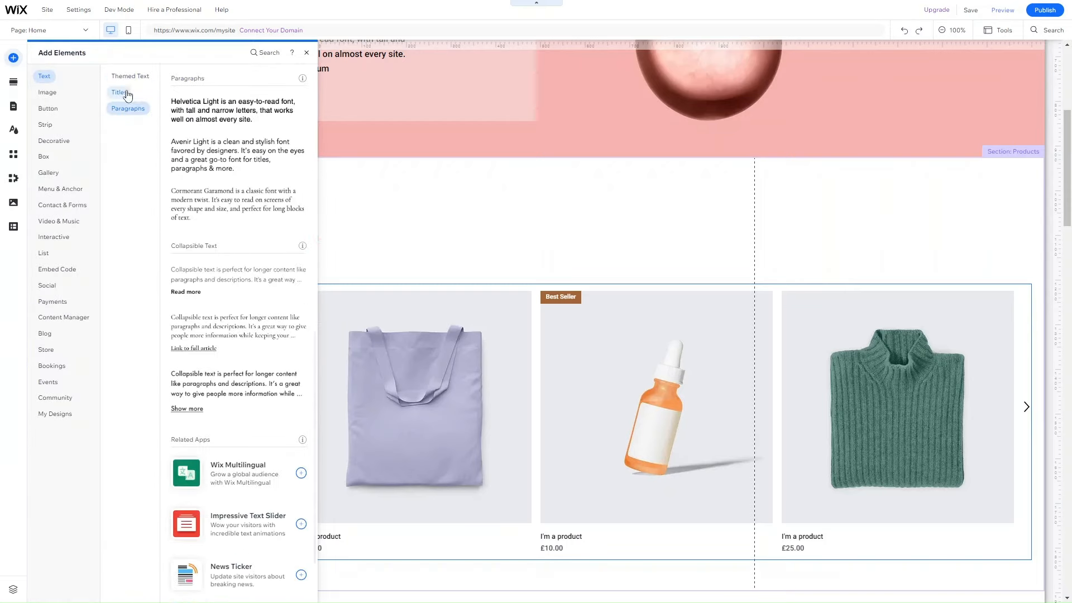
pyautogui.click(129, 77)
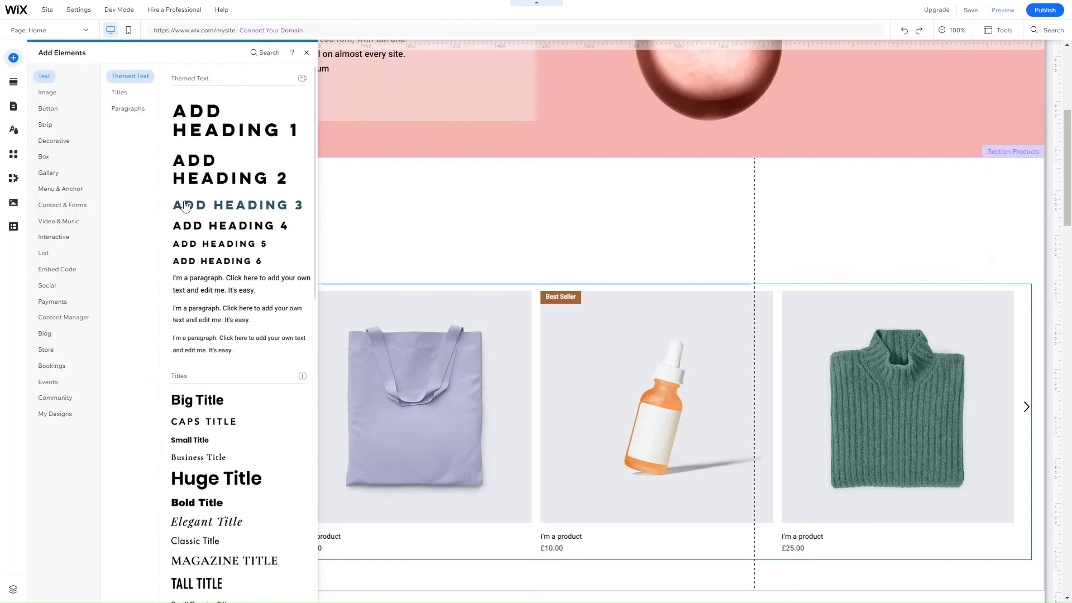
pyautogui.moveTo(237, 205); pyautogui.dragTo(494, 202)
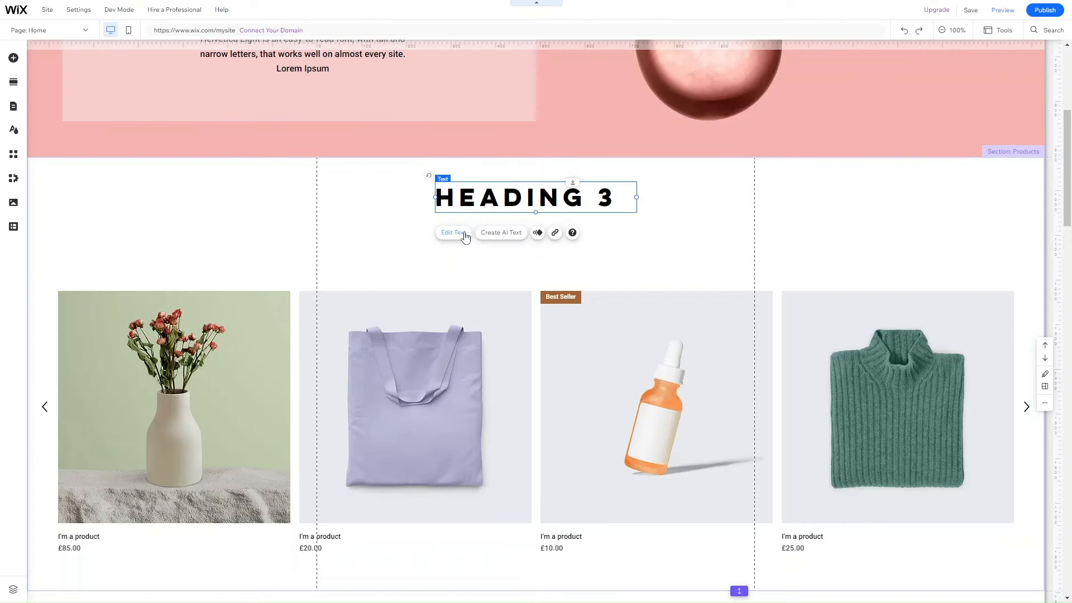
# Replace the new heading's text with "BESTSELLERS" and centre-align it.
pyautogui.click(453, 233)
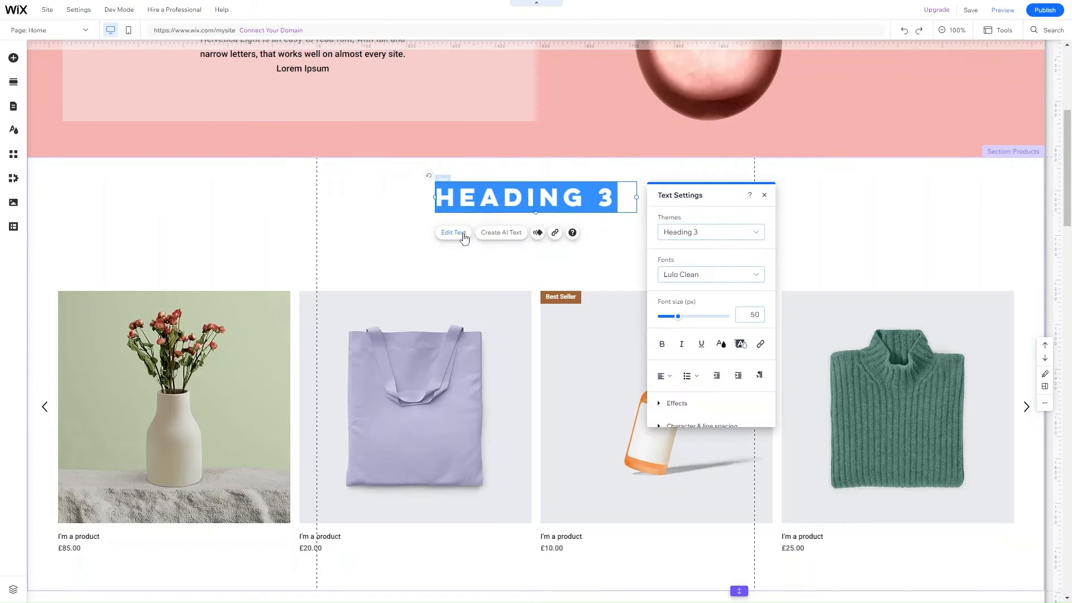
pyautogui.write('BEST')
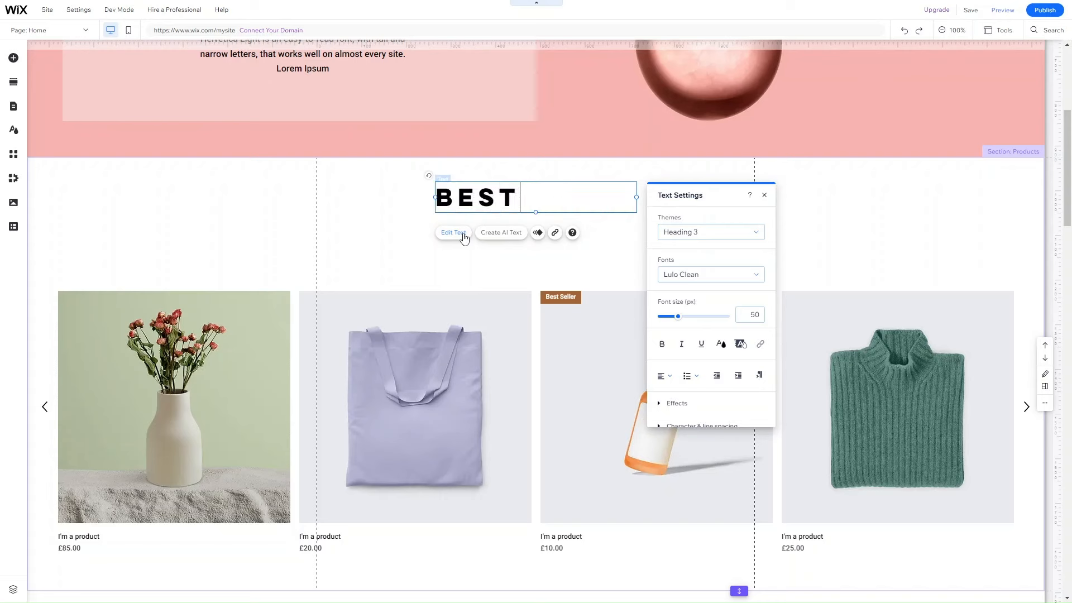
pyautogui.write('SELLERS')
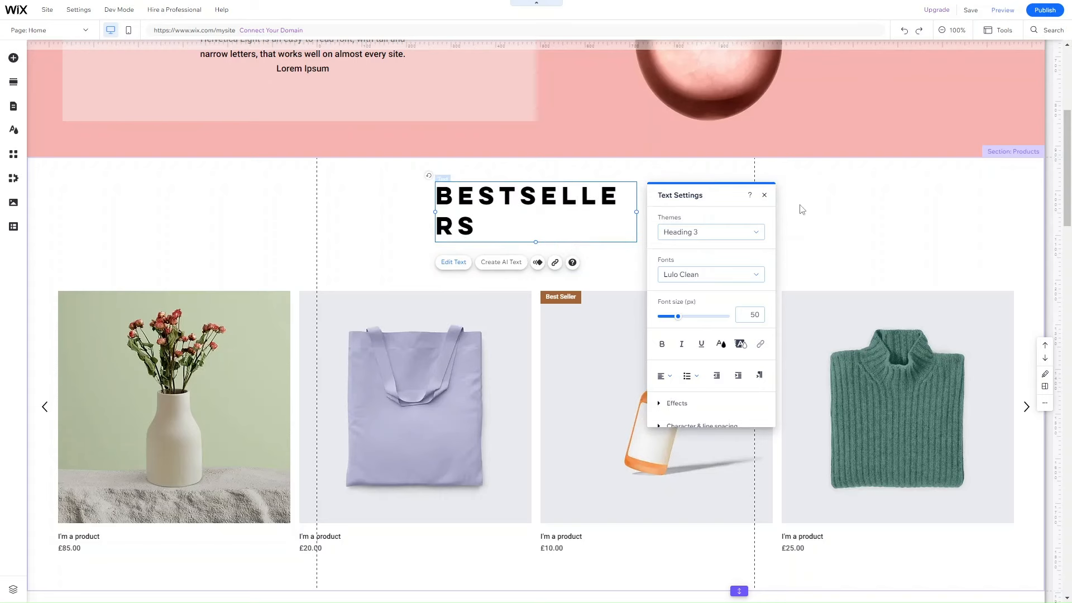
pyautogui.click(664, 375)
pyautogui.click(668, 391)
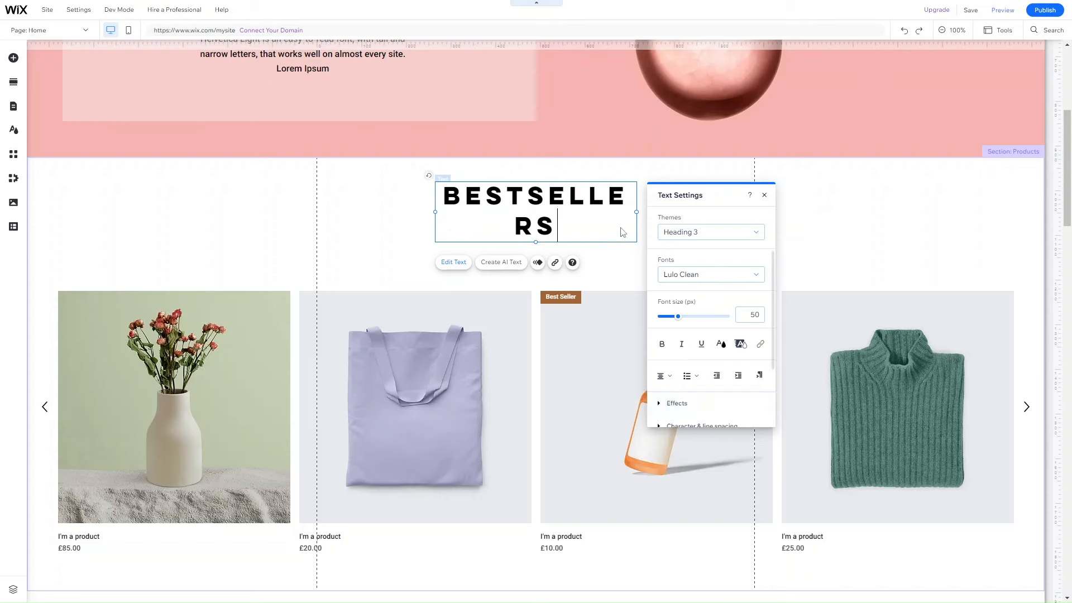
pyautogui.click(764, 196)
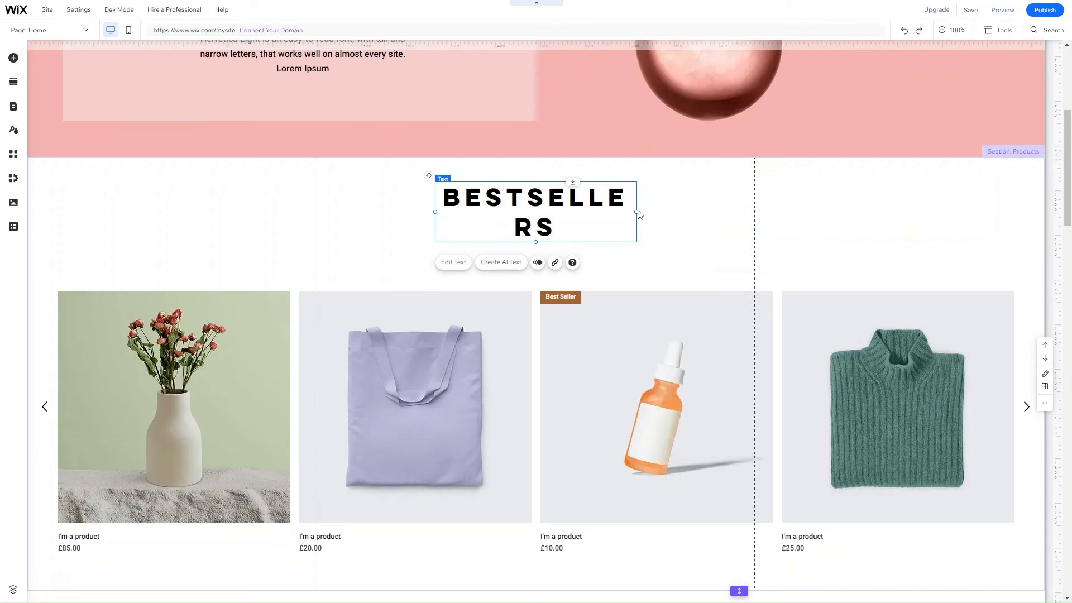
# Widen the BESTSELLERS heading onto one line centred in the section, and move the slider gallery up closer beneath it.
pyautogui.moveTo(636, 213); pyautogui.dragTo(670, 197)
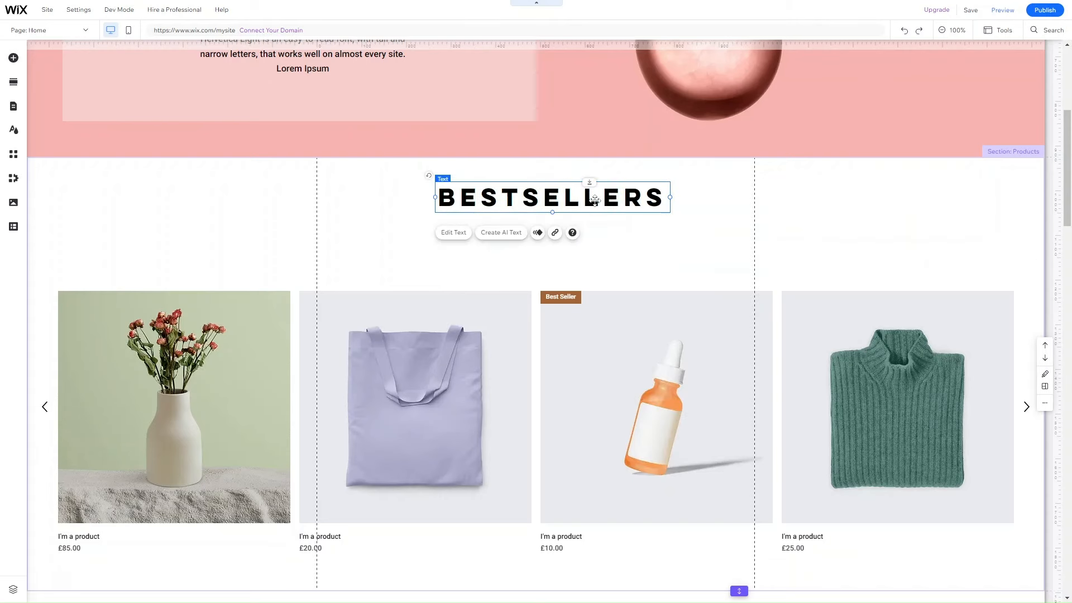
pyautogui.moveTo(586, 199); pyautogui.dragTo(569, 204)
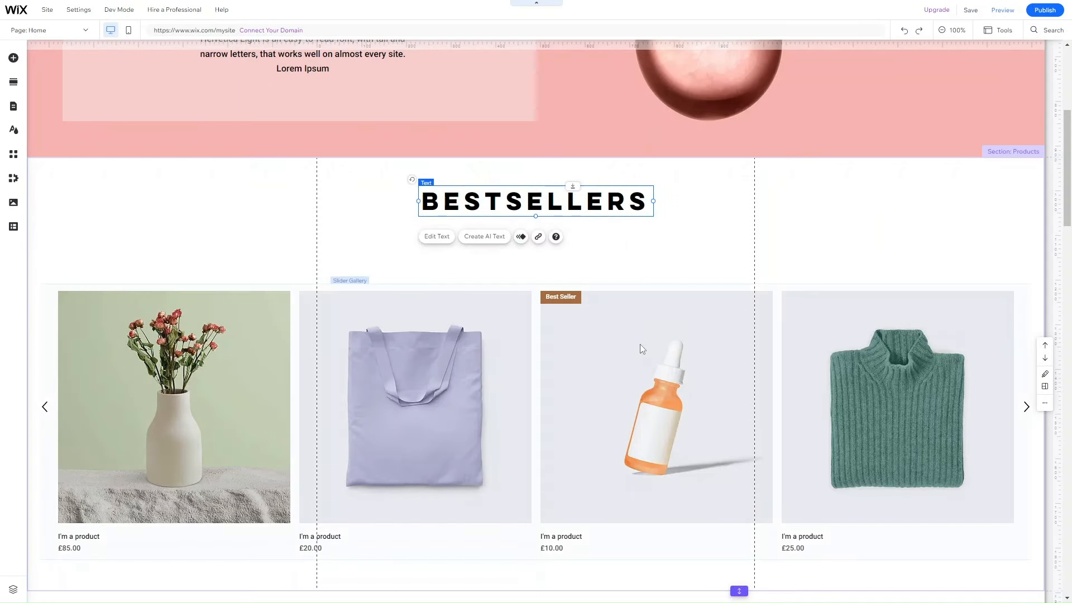
pyautogui.moveTo(640, 344); pyautogui.dragTo(638, 310)
# Review the whole desktop Home page, from the welcome and products sections through brands, contact form, map and footer.
pyautogui.scroll(5, 615, 291)
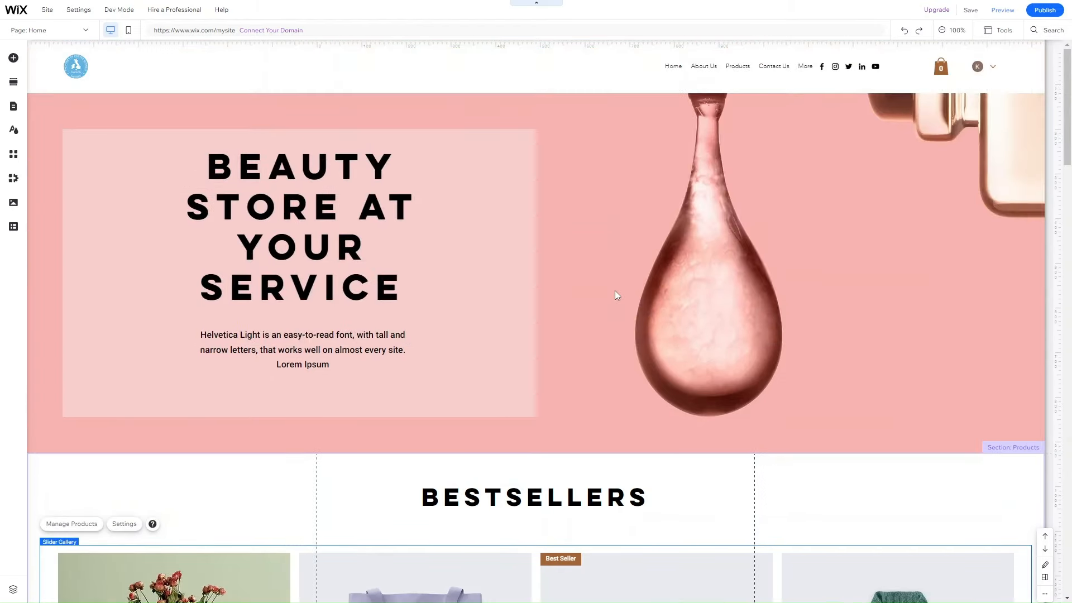
pyautogui.scroll(-2, 494, 419)
pyautogui.scroll(2, 474, 334)
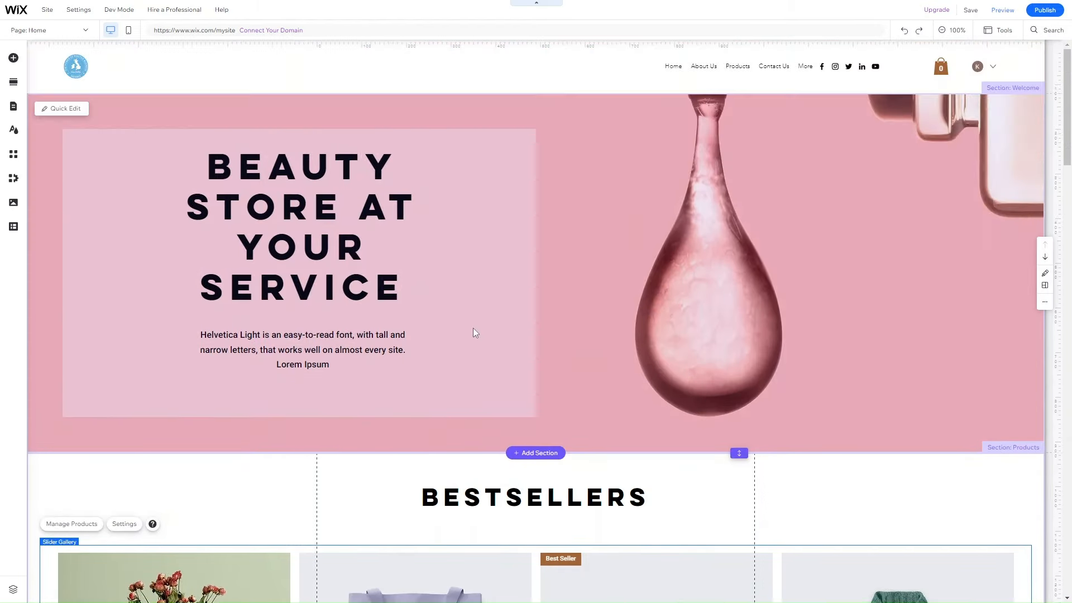
pyautogui.scroll(-4, 475, 333)
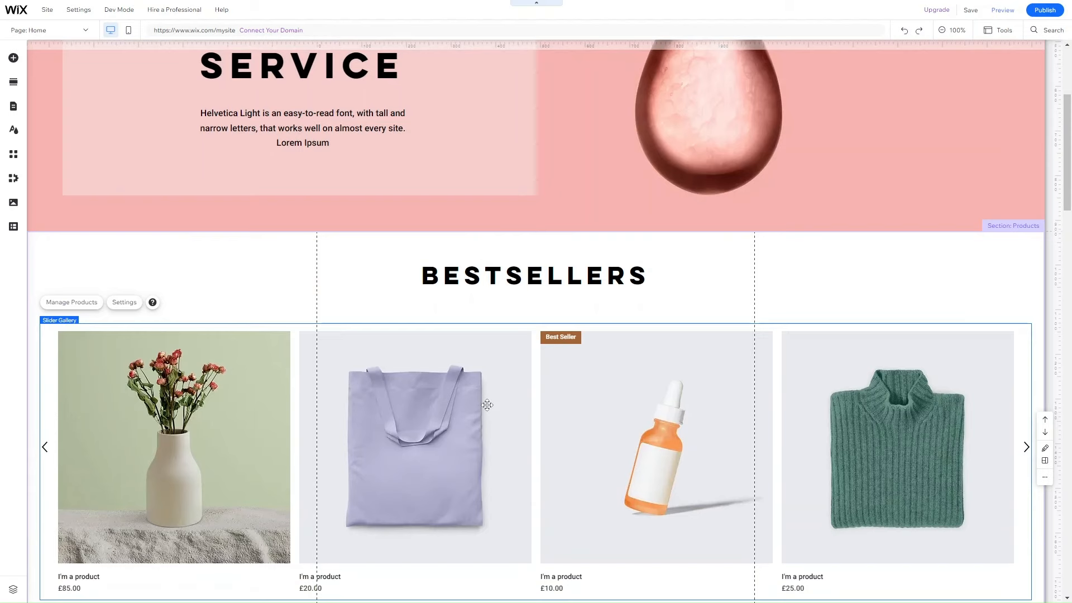
pyautogui.scroll(-1, 582, 276)
pyautogui.scroll(-7, 464, 477)
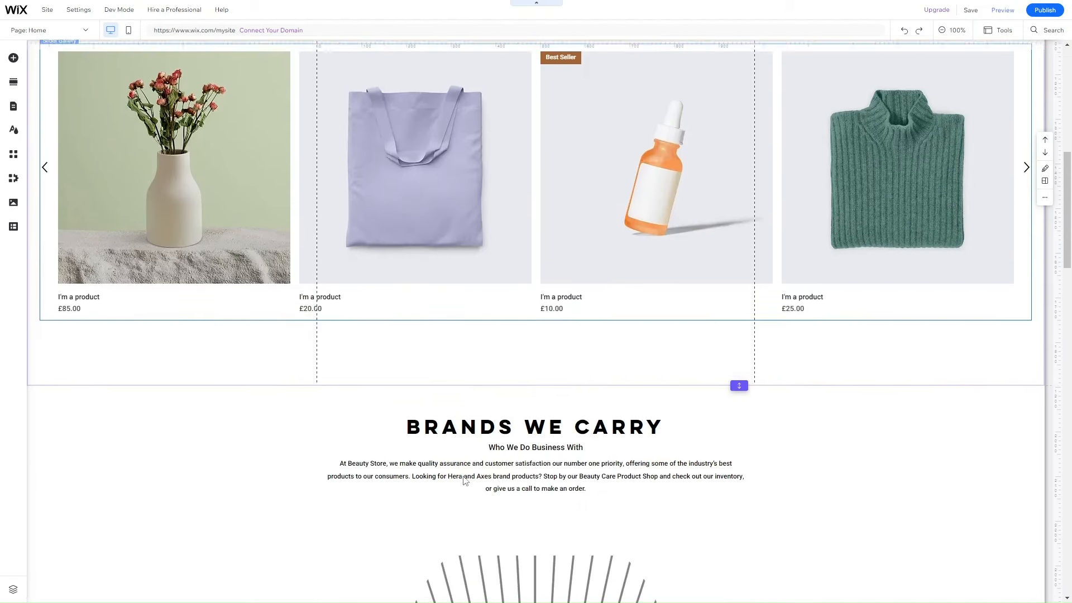
pyautogui.scroll(-5, 464, 480)
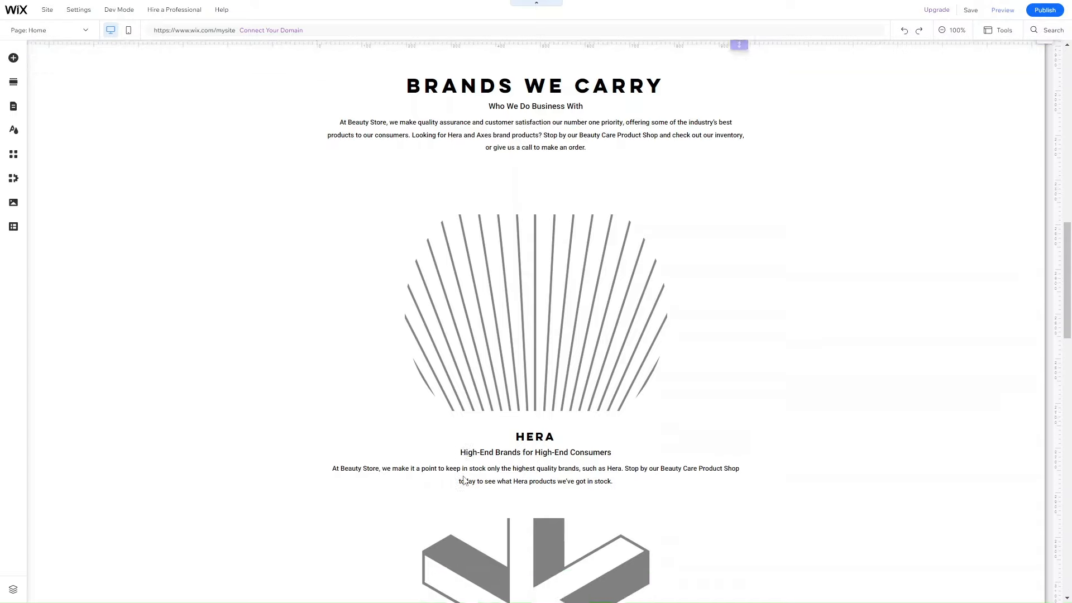
pyautogui.scroll(13, 463, 476)
pyautogui.scroll(-8, 464, 476)
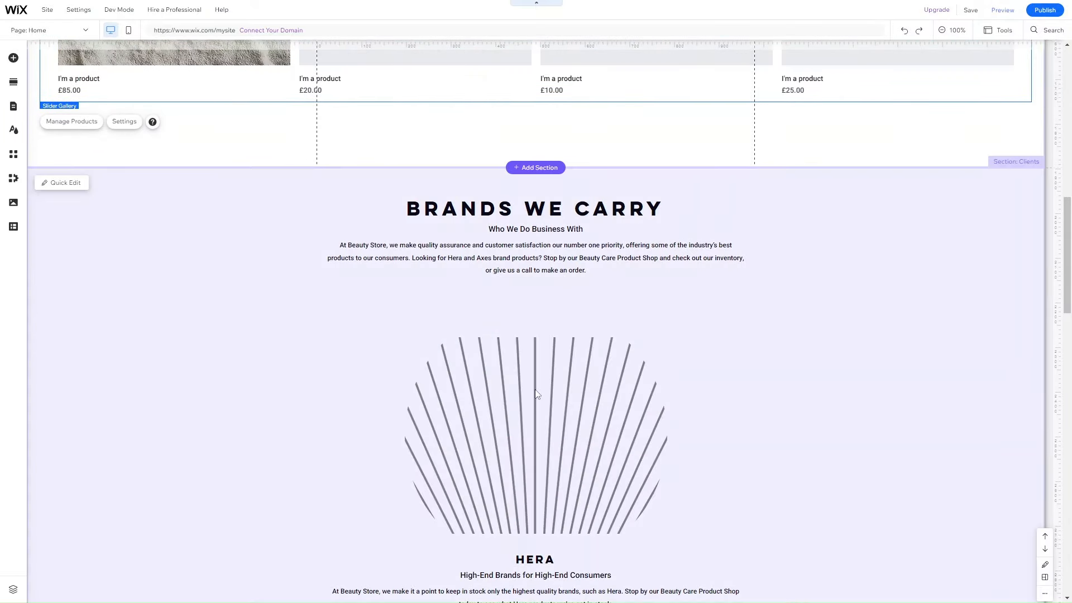
pyautogui.scroll(-6, 537, 394)
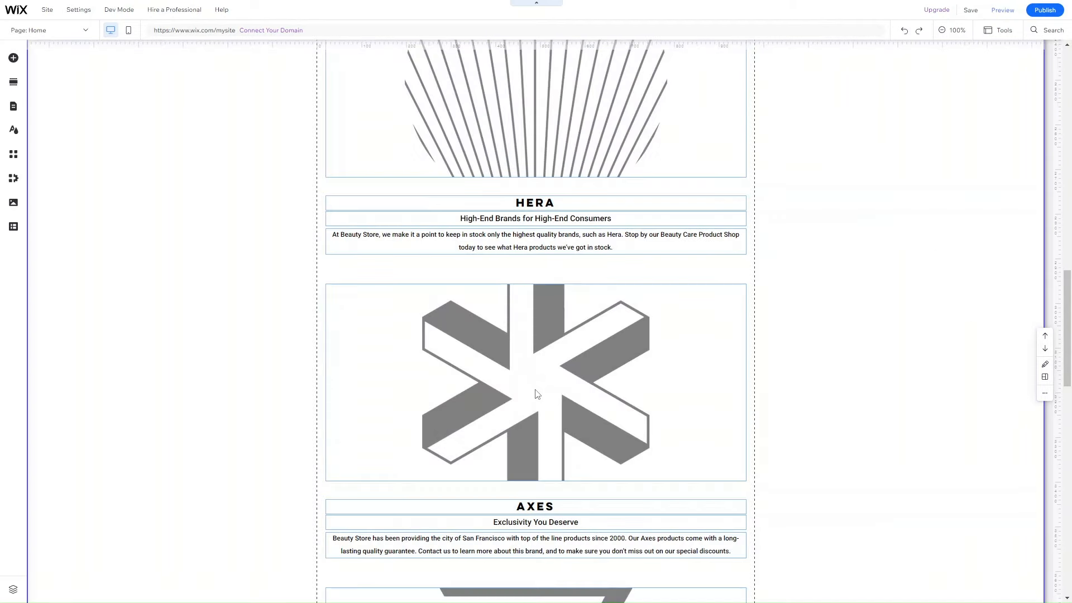
pyautogui.click(535, 389)
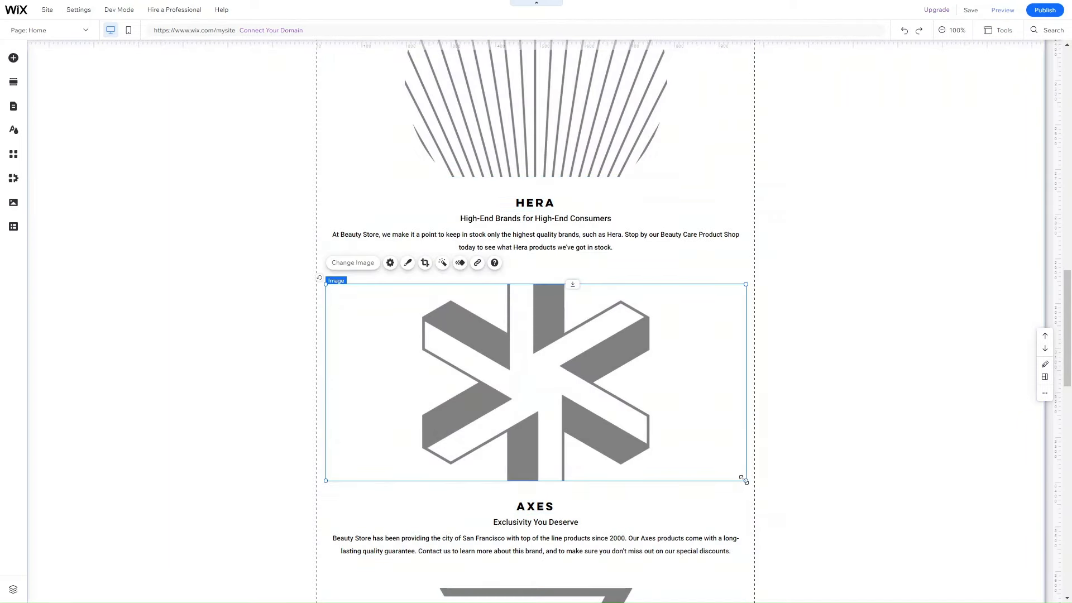
pyautogui.scroll(-10, 712, 480)
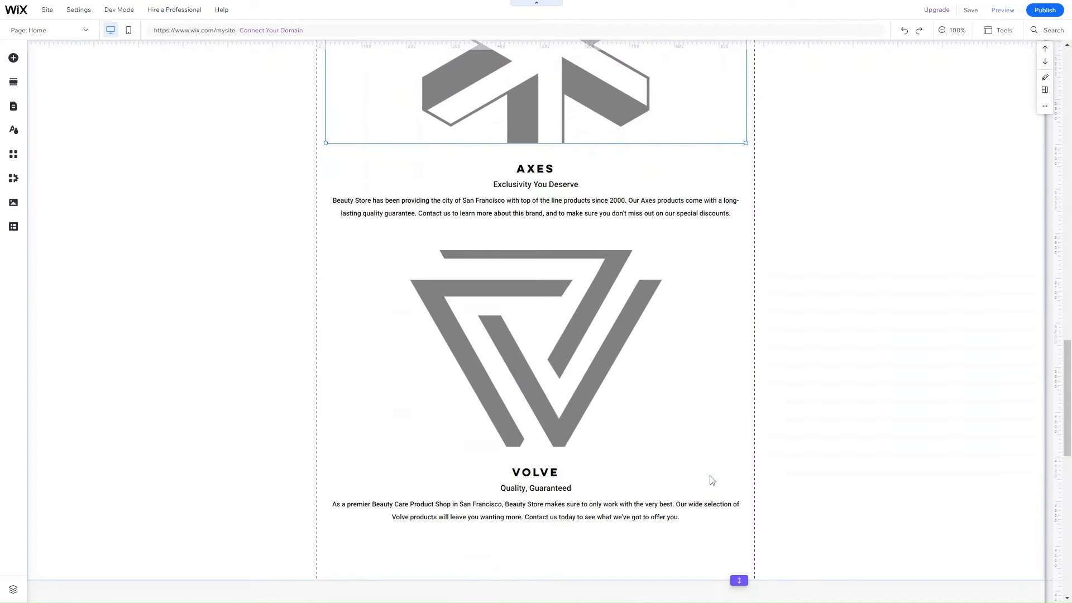
pyautogui.scroll(-4, 644, 285)
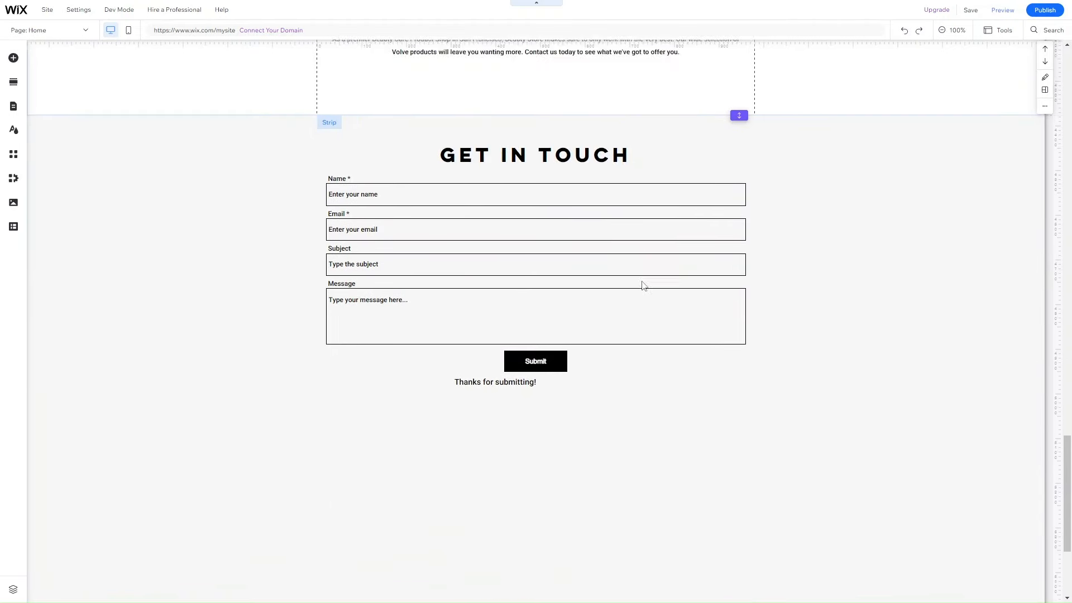
pyautogui.scroll(-4, 596, 395)
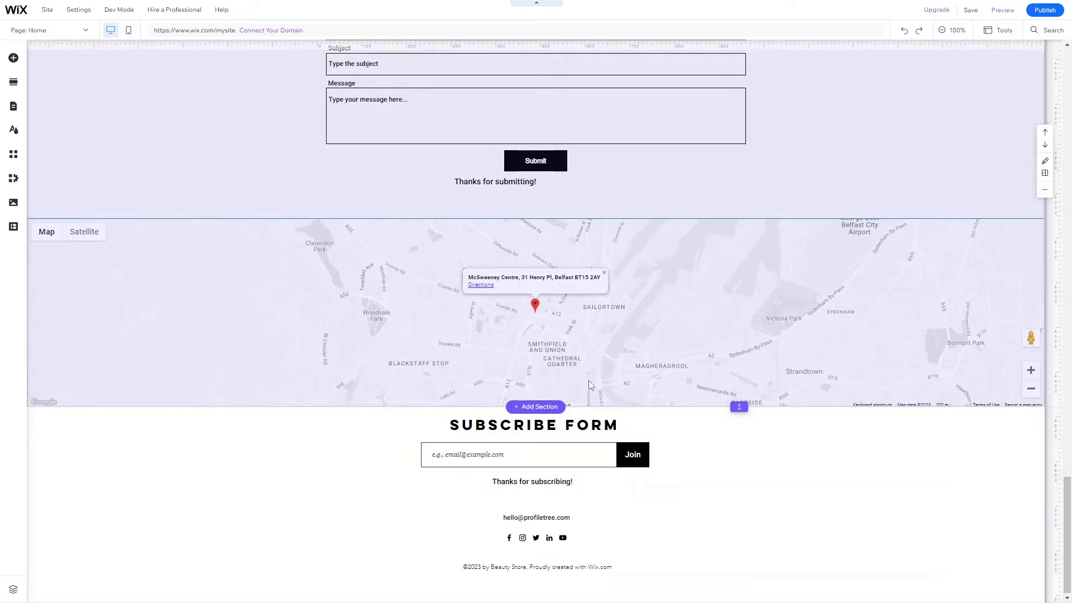
pyautogui.scroll(20, 589, 381)
pyautogui.scroll(10, 590, 384)
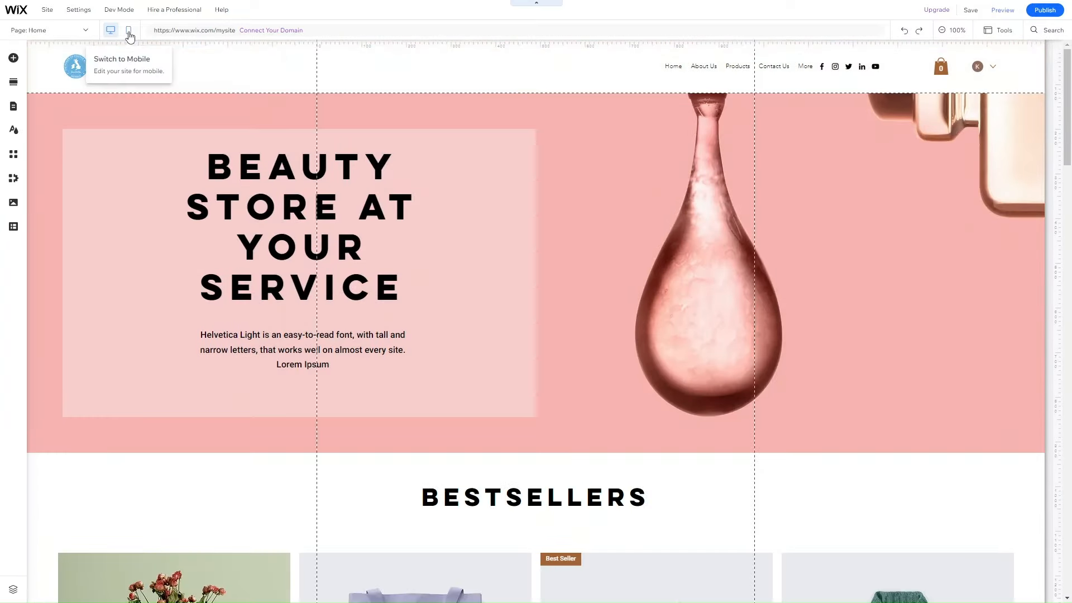
# Switch to the mobile editor and move the Products slider gallery slightly down from the BESTSELLERS heading.
pyautogui.click(129, 33)
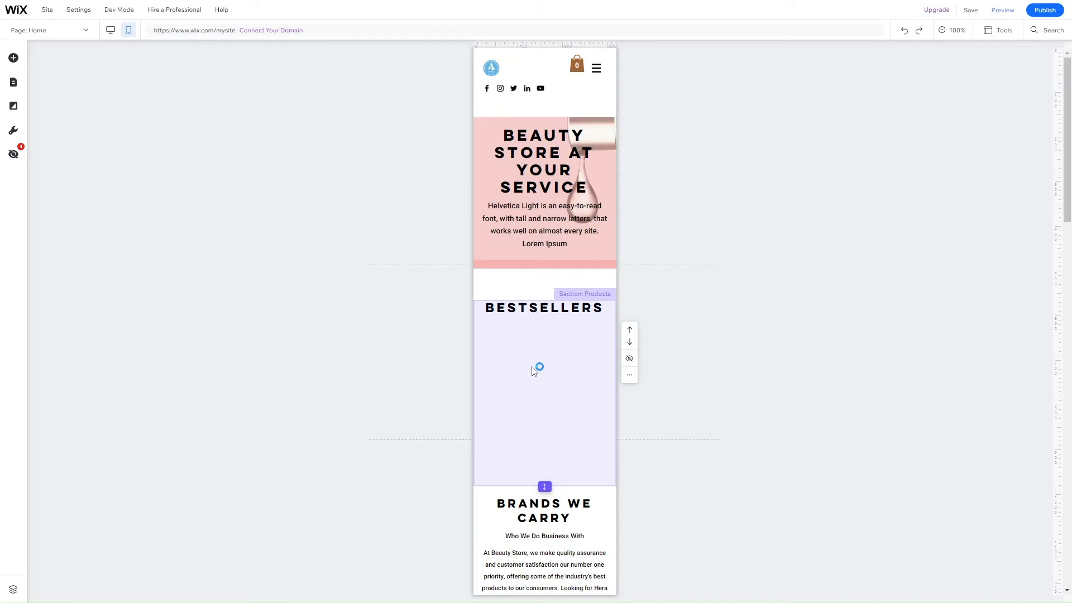
pyautogui.click(538, 316)
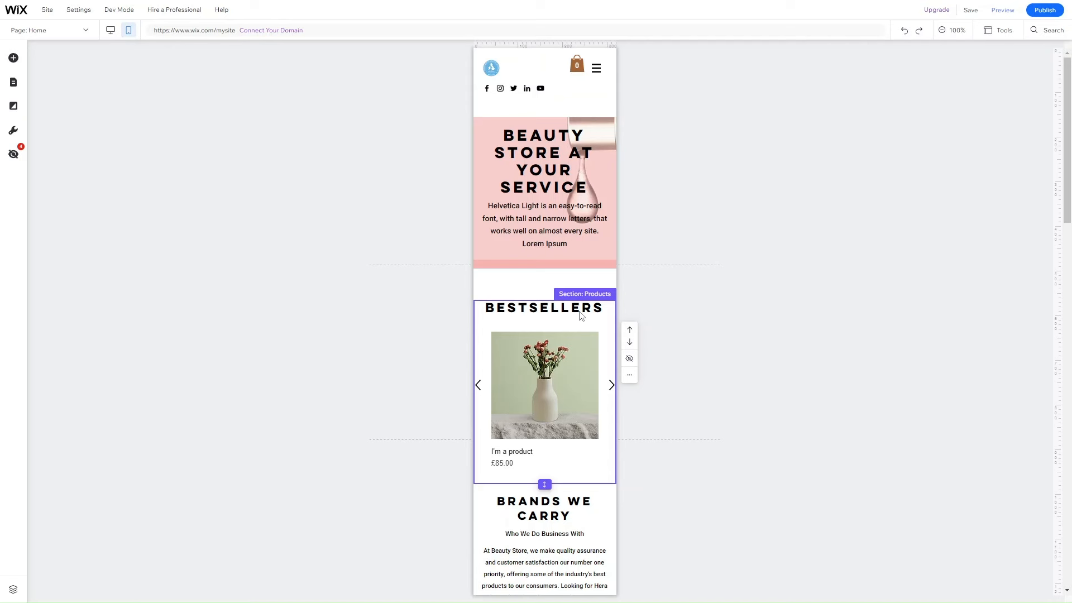
pyautogui.click(526, 292)
pyautogui.click(531, 316)
pyautogui.moveTo(542, 328); pyautogui.dragTo(543, 337)
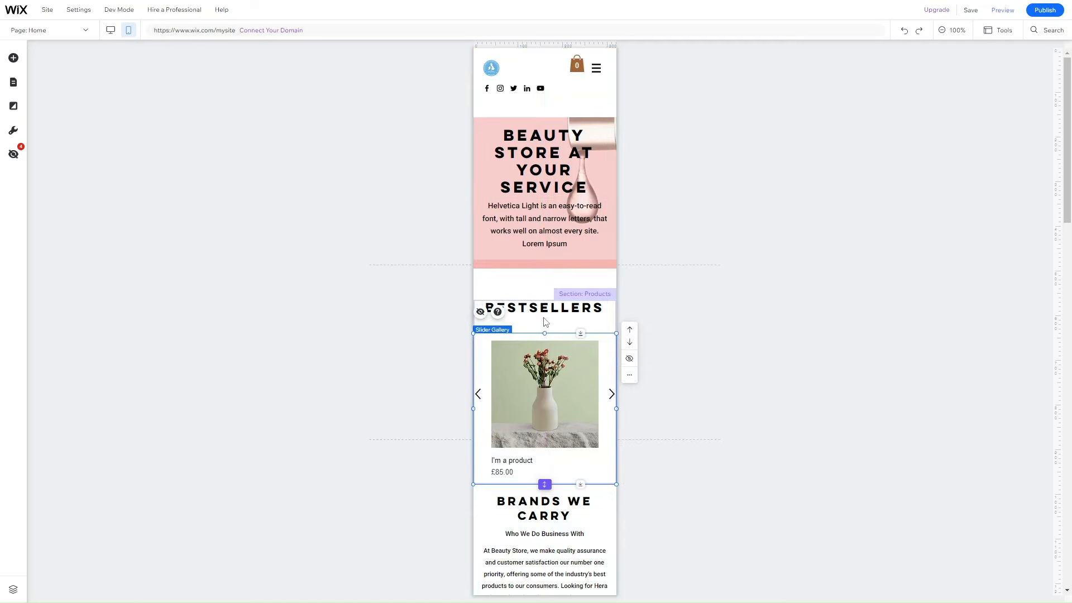
pyautogui.click(545, 321)
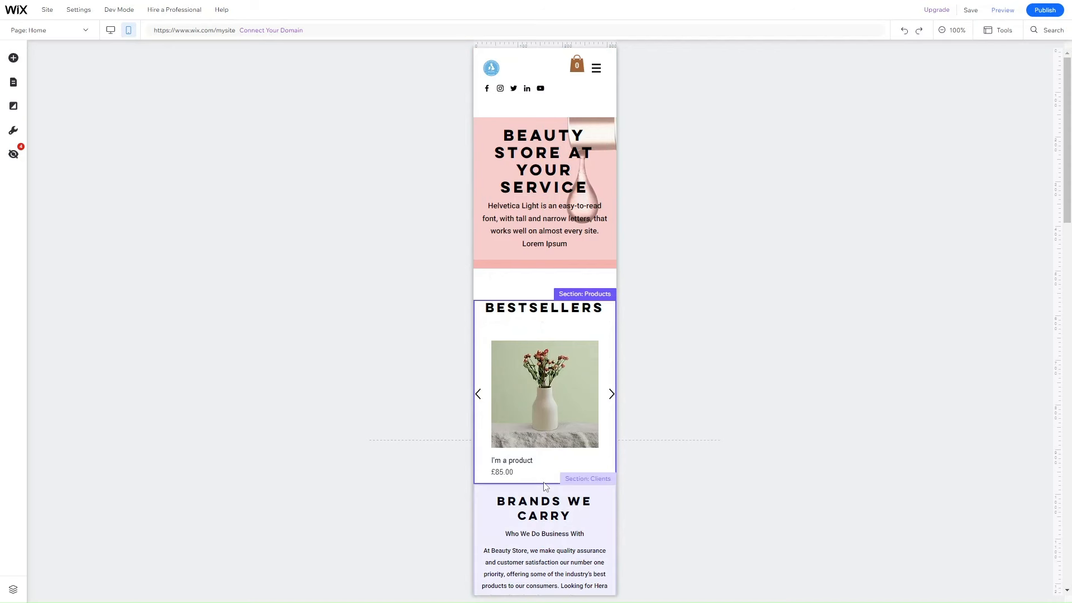
pyautogui.click(579, 378)
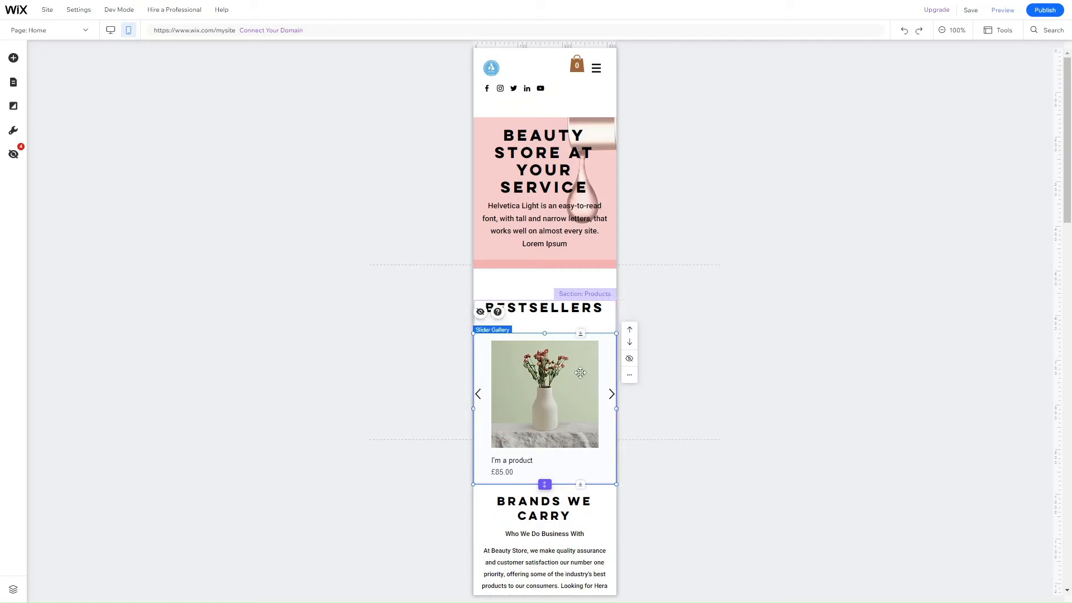
pyautogui.moveTo(579, 377); pyautogui.dragTo(581, 371)
# Return to the desktop editor and save the site under a free Wix.com domain with the address ending "beauty-store".
pyautogui.scroll(-15, 581, 371)
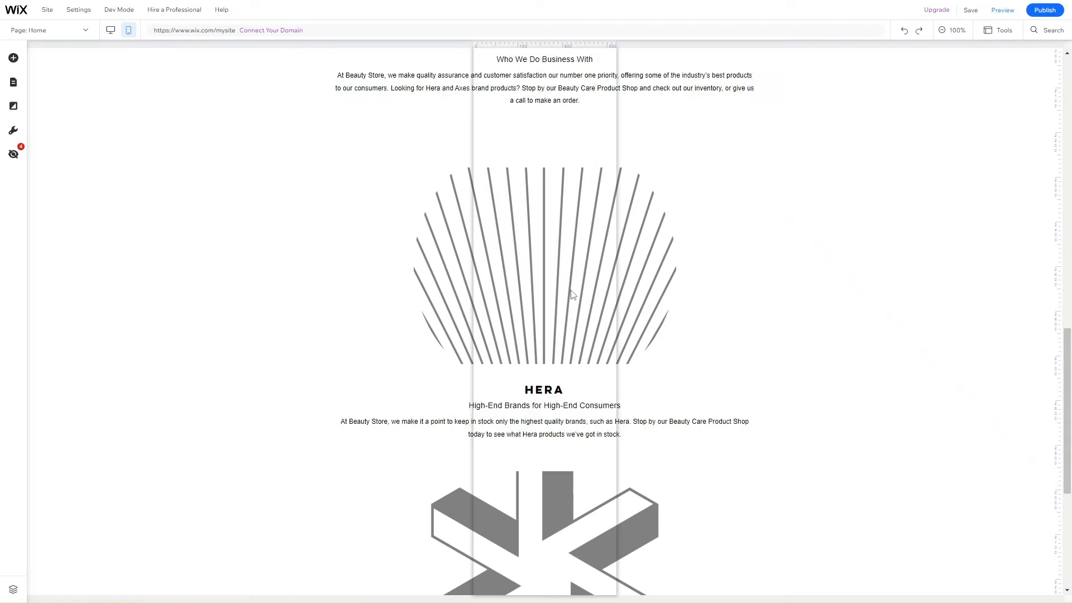
pyautogui.scroll(9, 574, 294)
pyautogui.scroll(7, 572, 292)
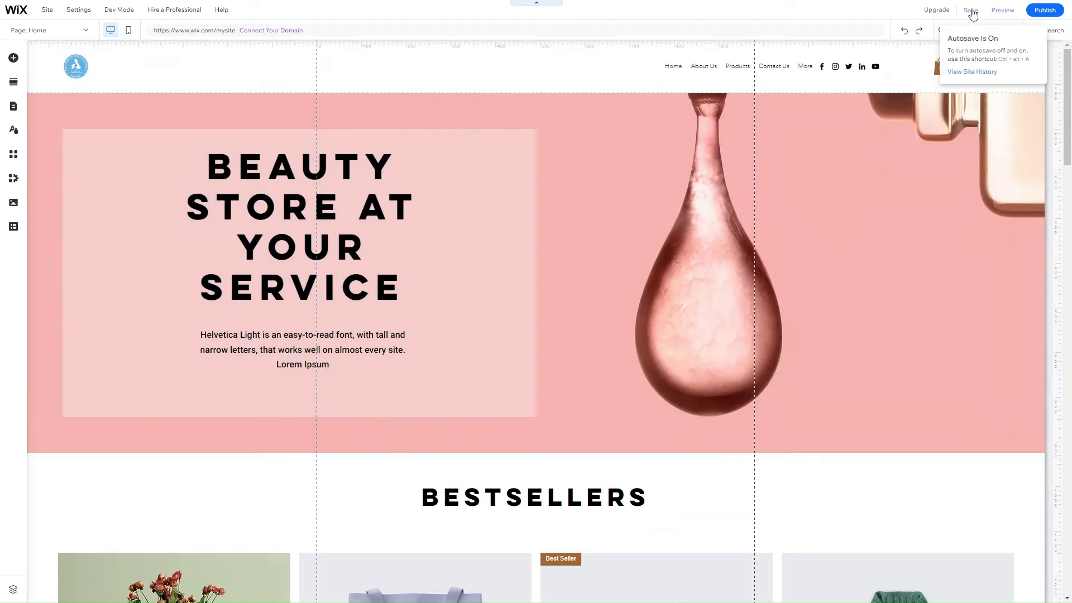
pyautogui.click(970, 10)
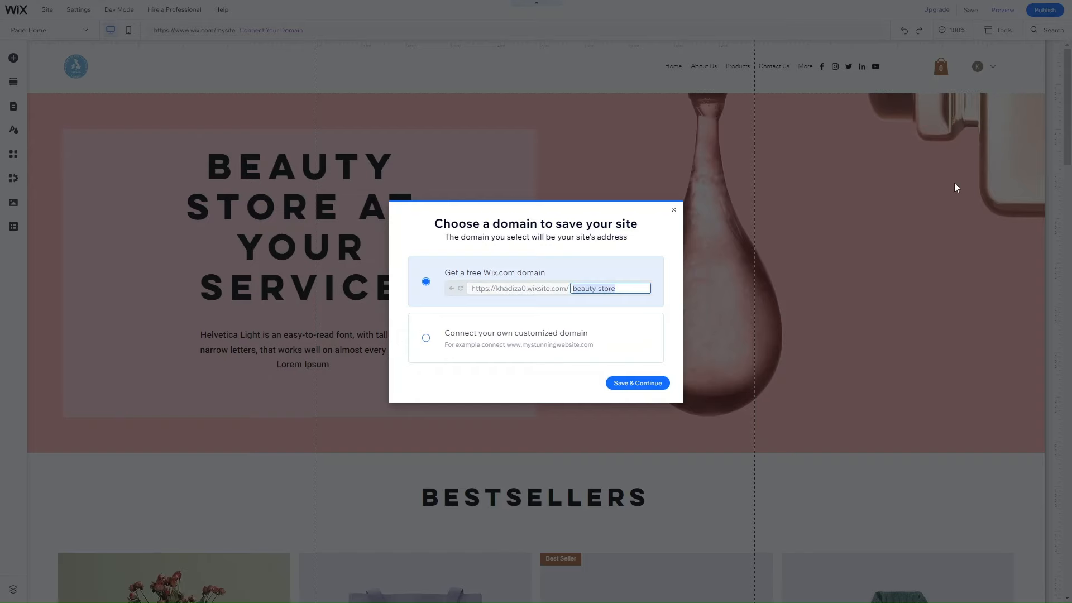
pyautogui.click(637, 383)
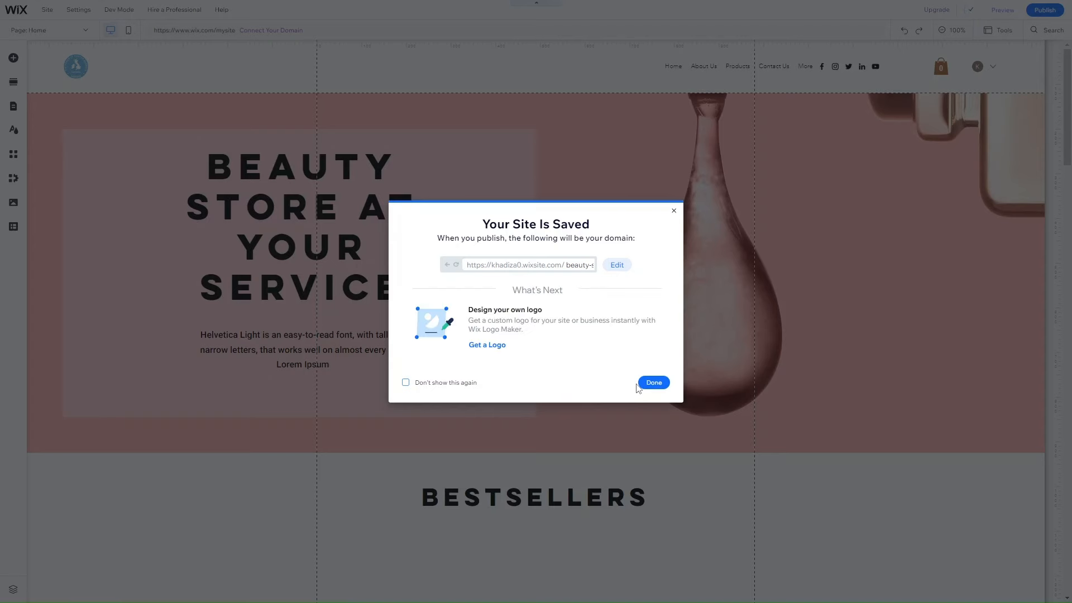
pyautogui.click(658, 386)
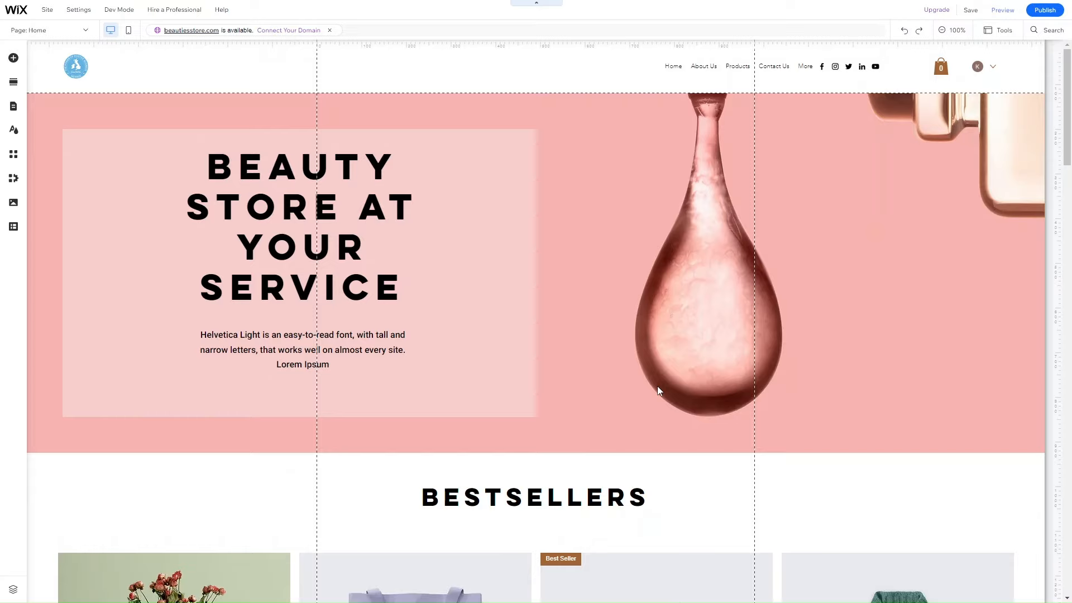
pyautogui.scroll(-20, 658, 386)
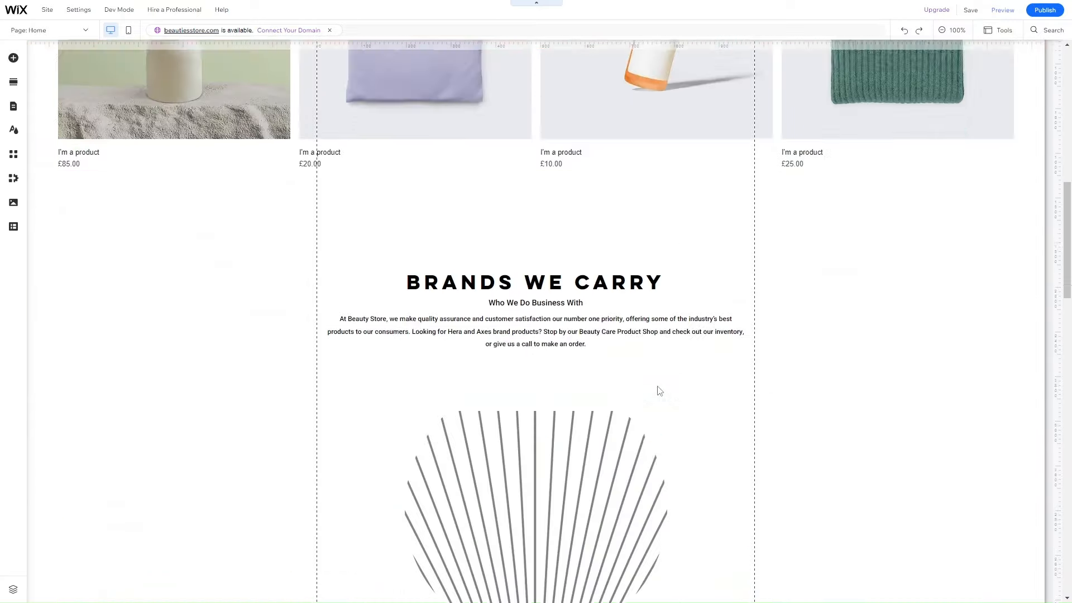
# Widen the header's horizontal menu to the left so more page links fit before the social icons.
pyautogui.scroll(20, 658, 386)
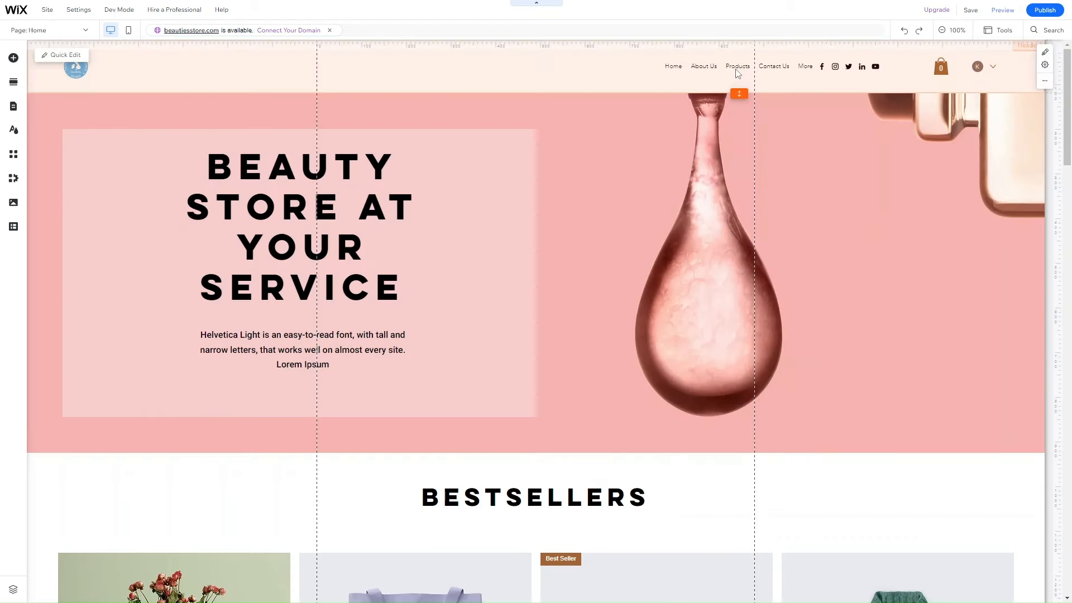
pyautogui.click(737, 70)
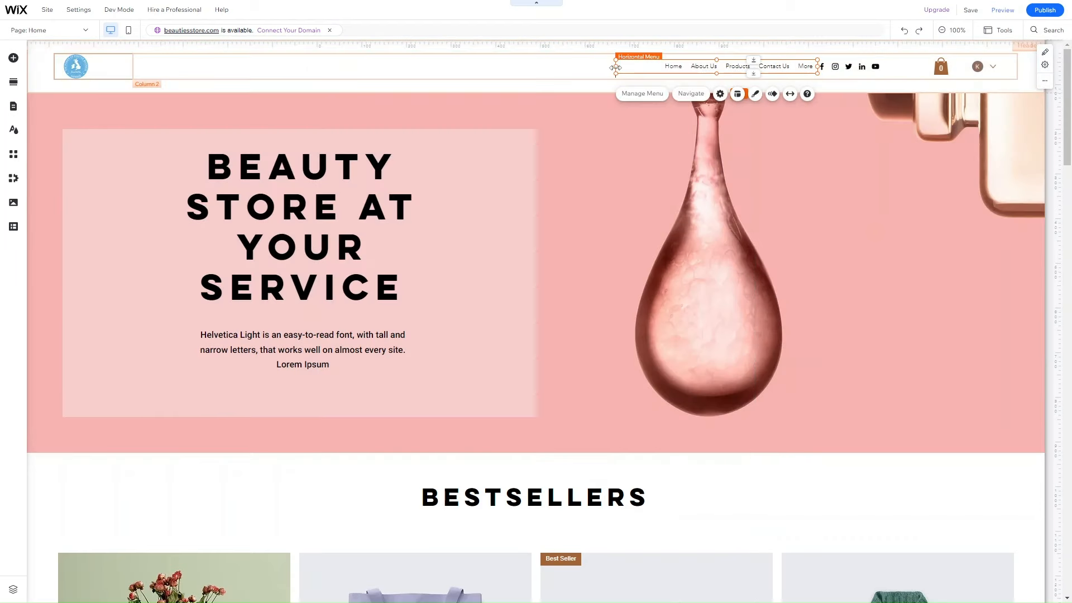
pyautogui.moveTo(600, 71); pyautogui.dragTo(549, 68)
pyautogui.click(692, 167)
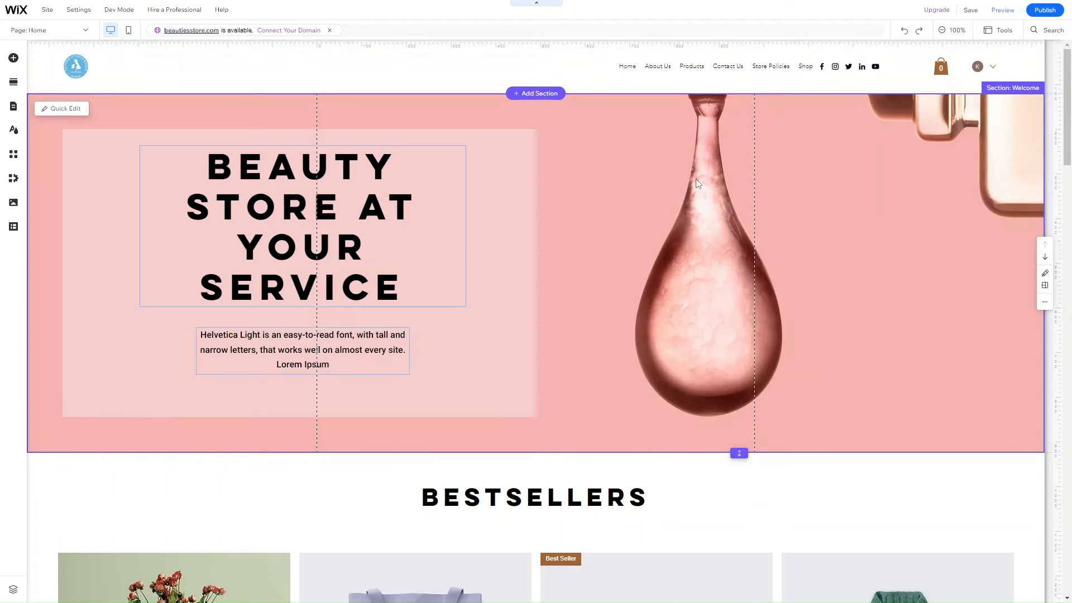
# Apply the Paragraph 1 text theme to the header menu and extend it further left to fit all page links.
pyautogui.click(640, 69)
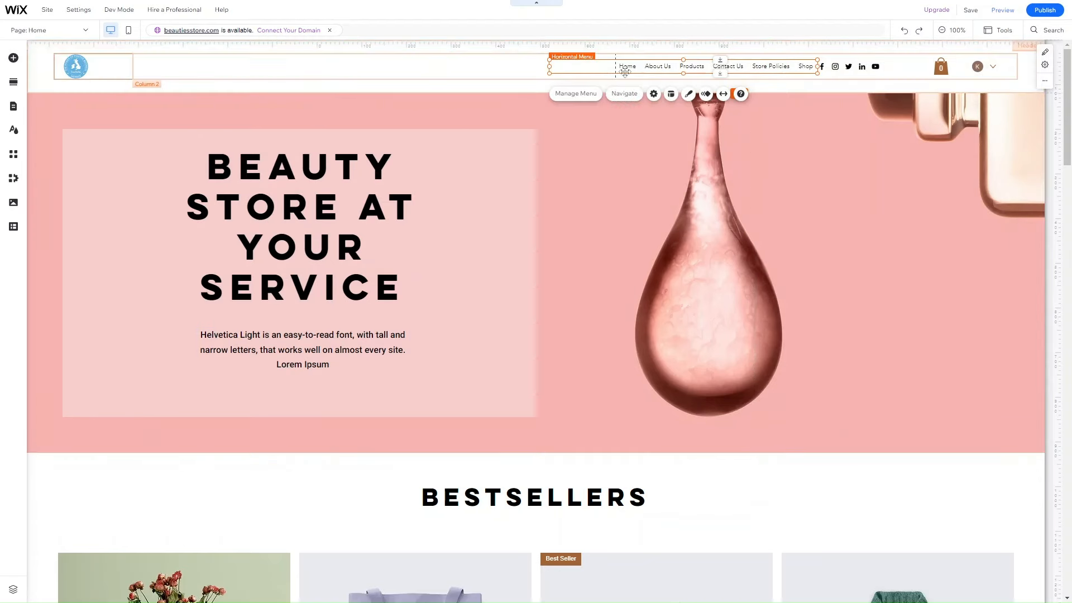
pyautogui.click(689, 95)
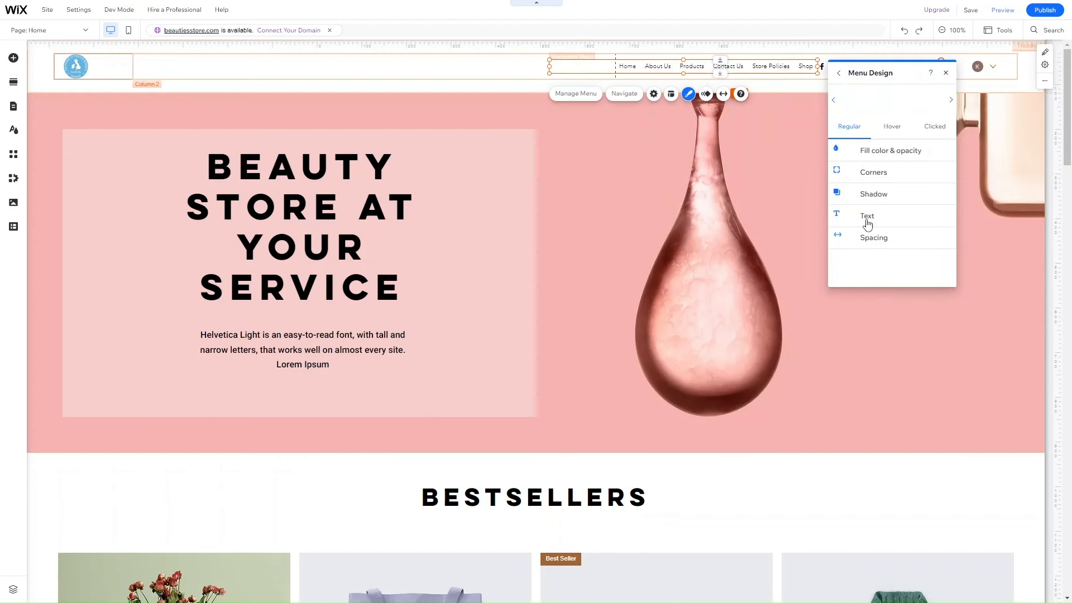
pyautogui.click(868, 218)
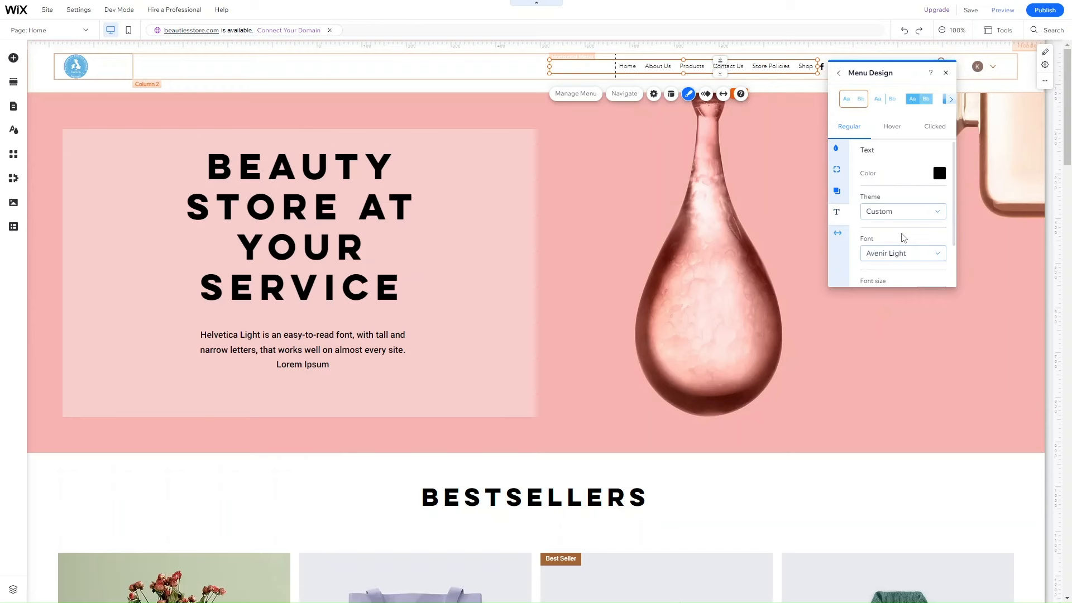
pyautogui.click(903, 212)
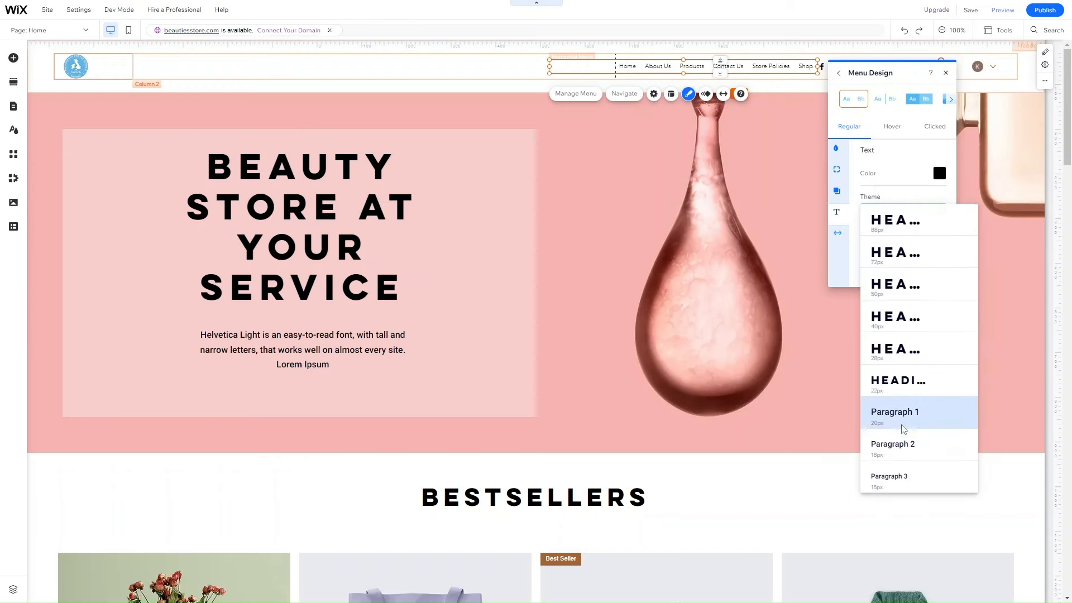
pyautogui.click(901, 412)
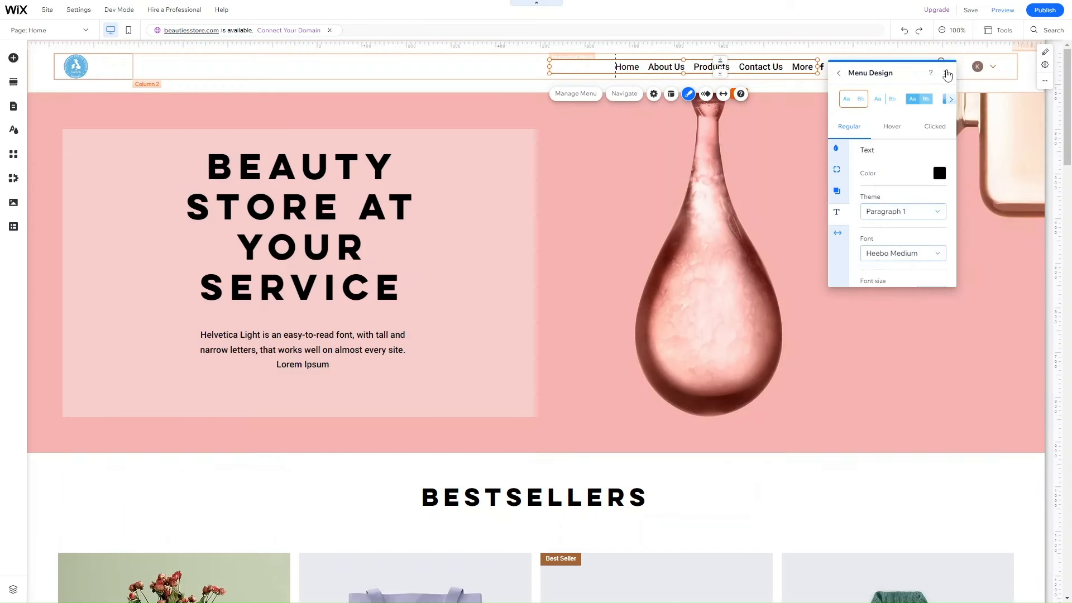
pyautogui.click(946, 73)
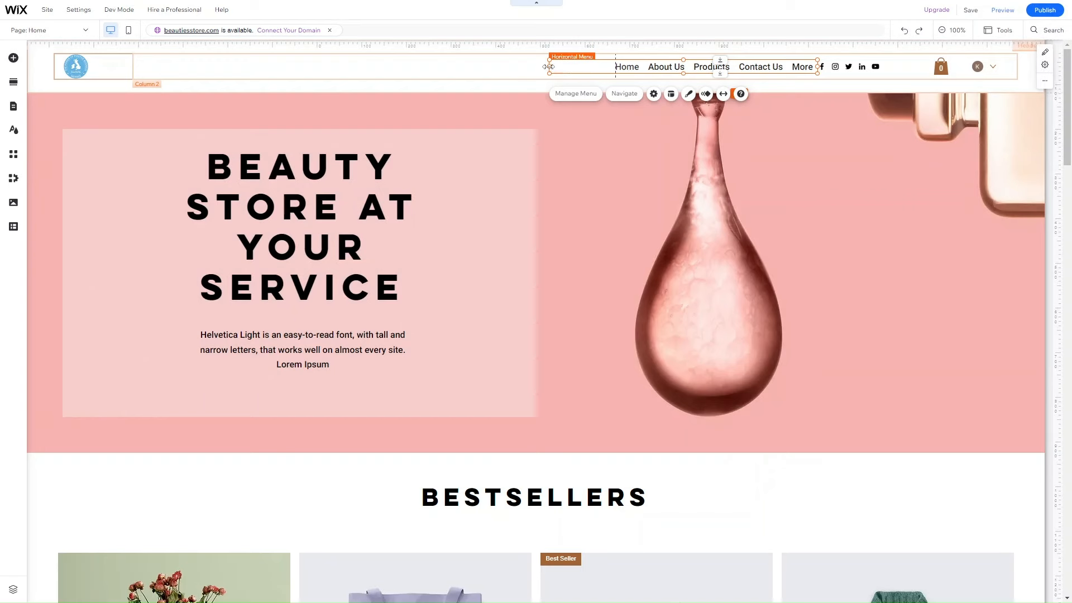
pyautogui.moveTo(550, 66); pyautogui.dragTo(499, 71)
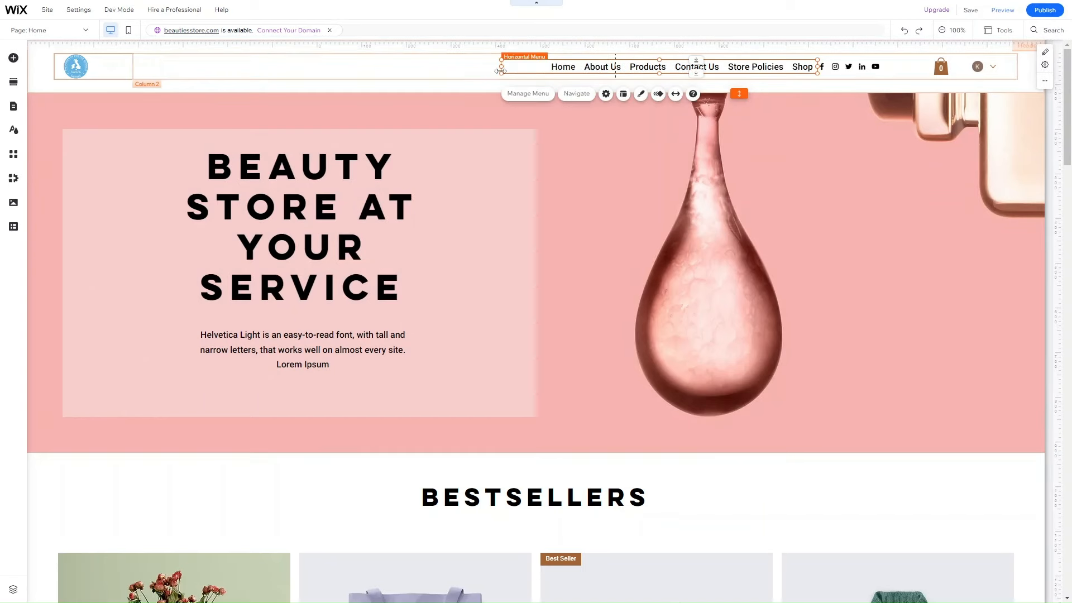
pyautogui.click(658, 163)
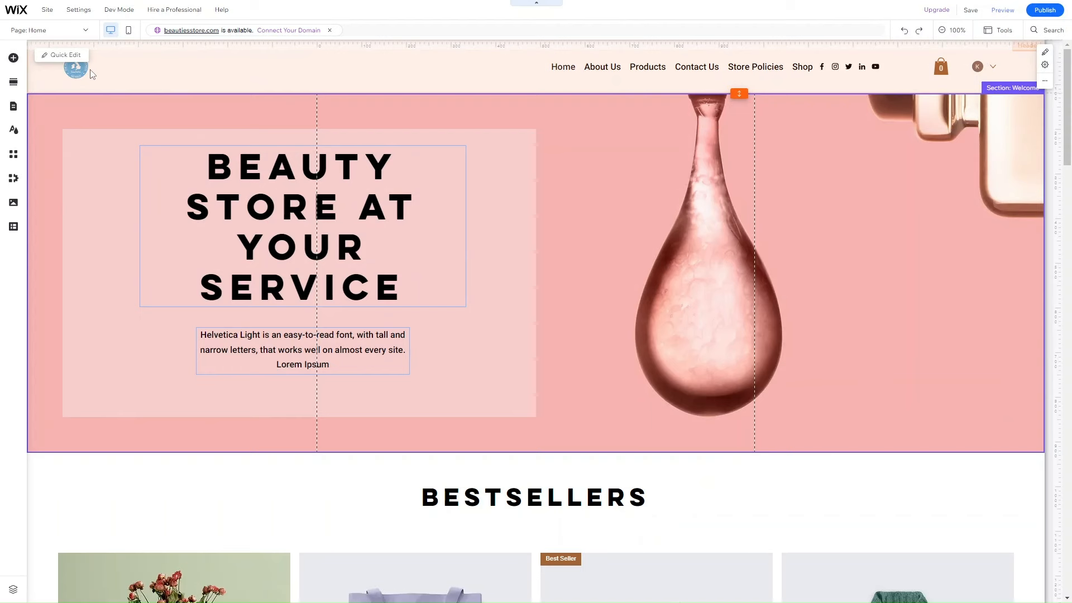
# Enlarge the round logo in the header until it slightly overlaps the welcome section.
pyautogui.click(84, 71)
pyautogui.moveTo(90, 82); pyautogui.dragTo(120, 110)
pyautogui.click(268, 132)
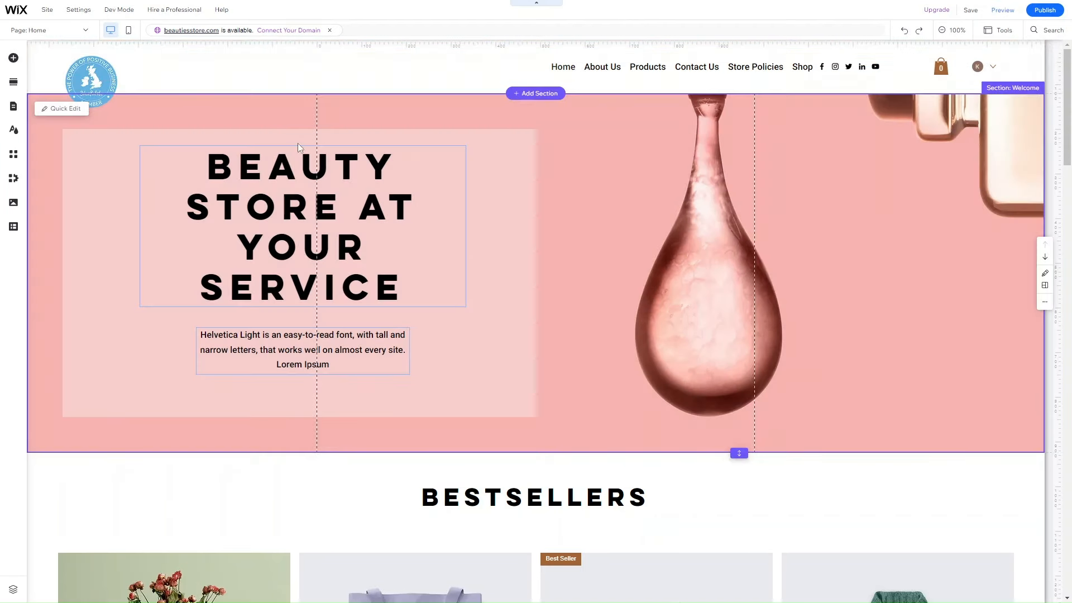
pyautogui.click(534, 533)
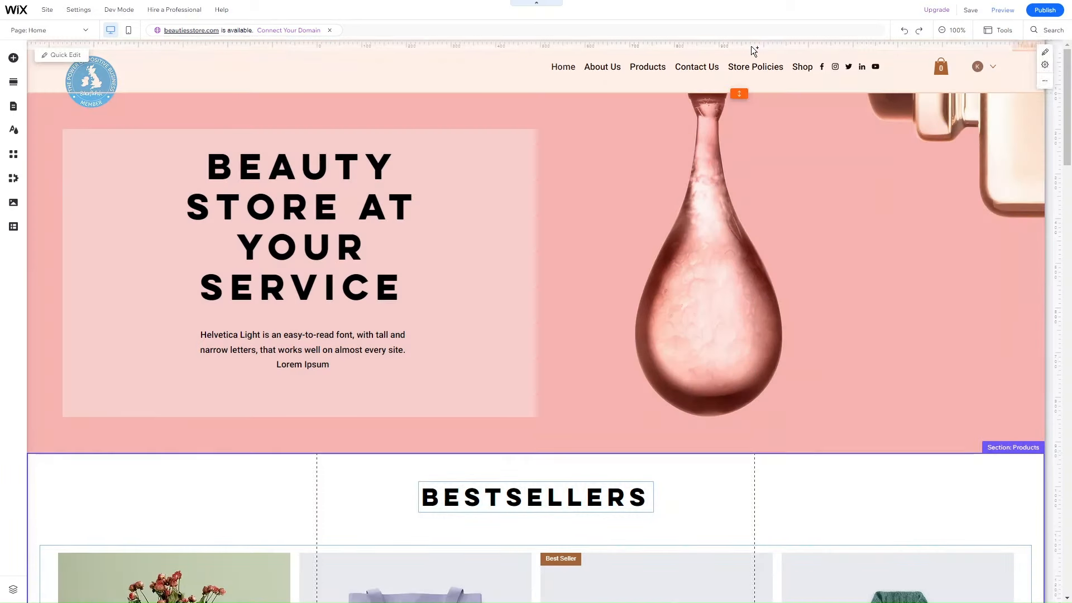
pyautogui.click(752, 50)
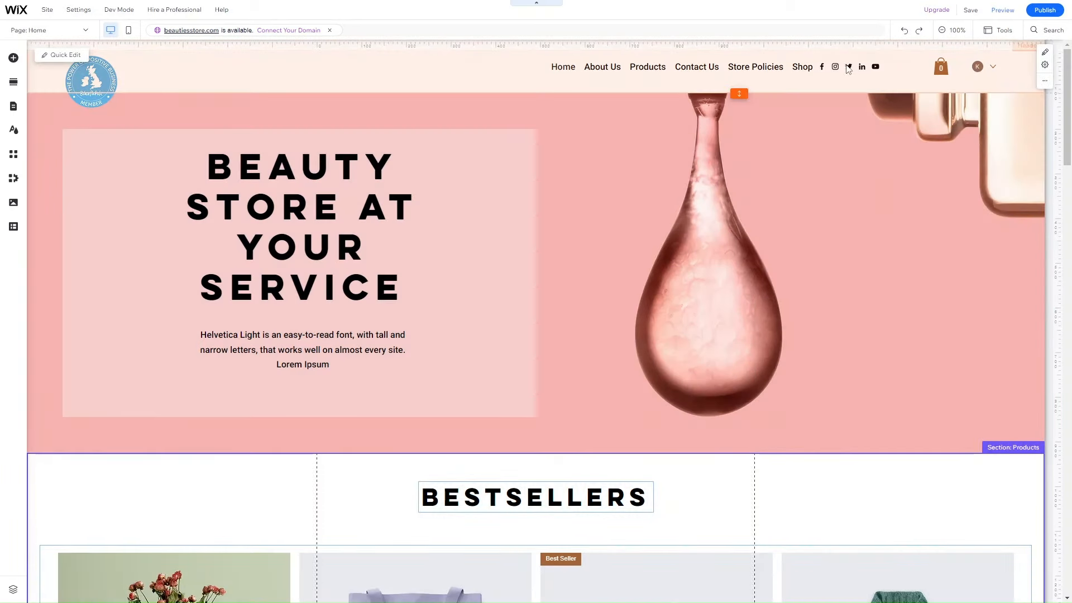
# Look over the rest of the Home page, then switch to the About Us page.
pyautogui.scroll(-15, 794, 326)
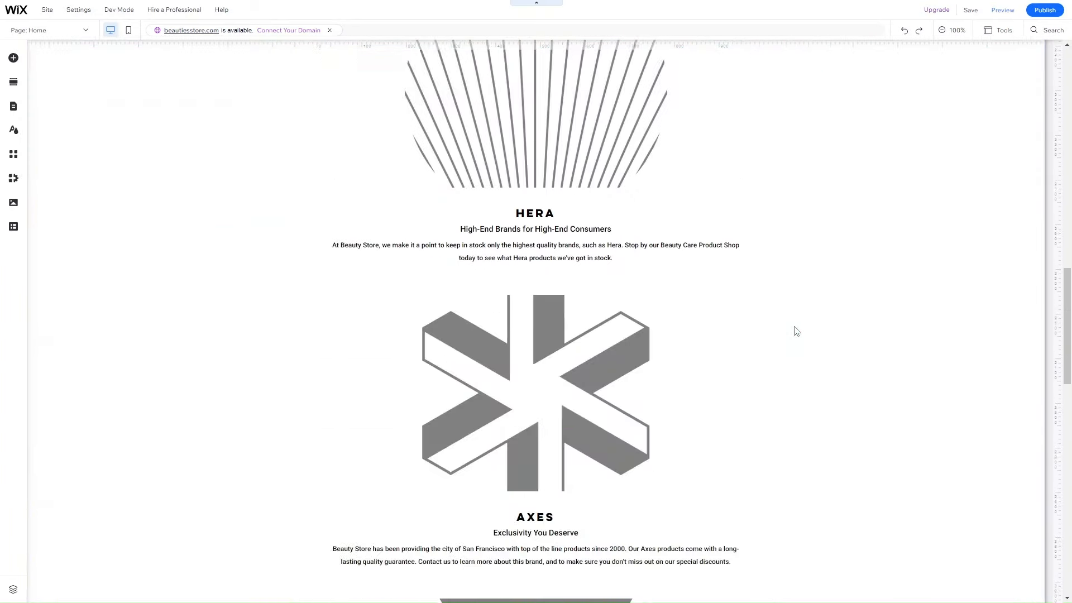
pyautogui.scroll(-8, 797, 331)
pyautogui.scroll(20, 796, 331)
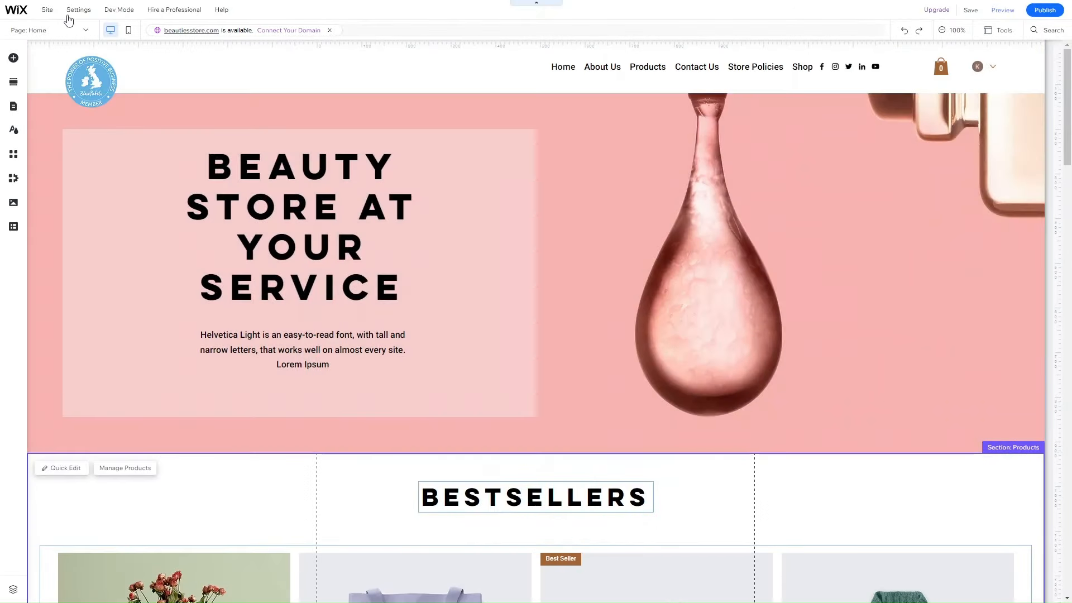
pyautogui.moveTo(79, 9)
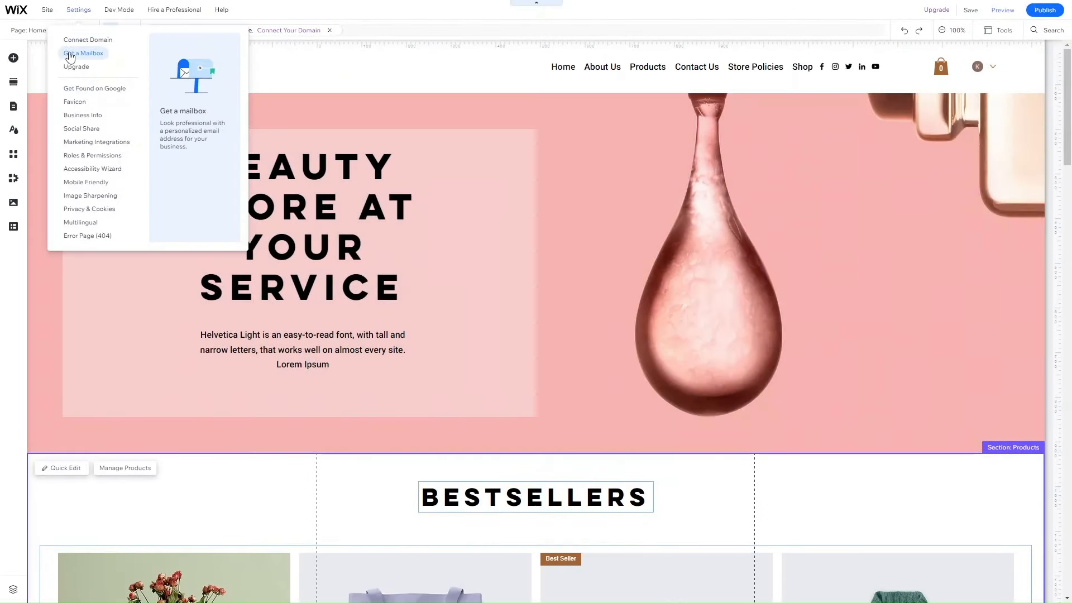
pyautogui.click(35, 31)
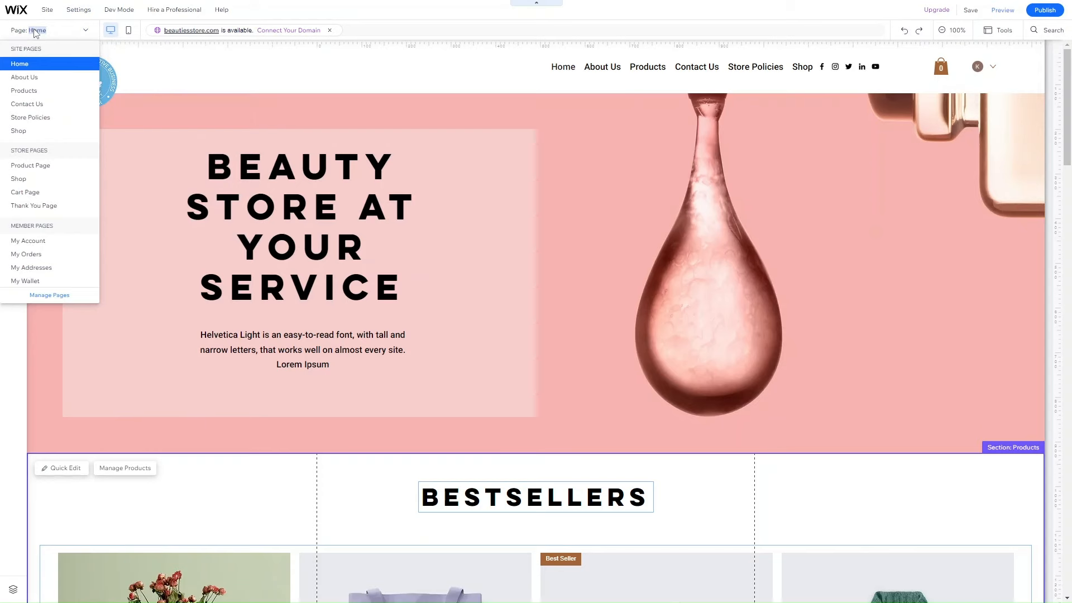
pyautogui.click(40, 81)
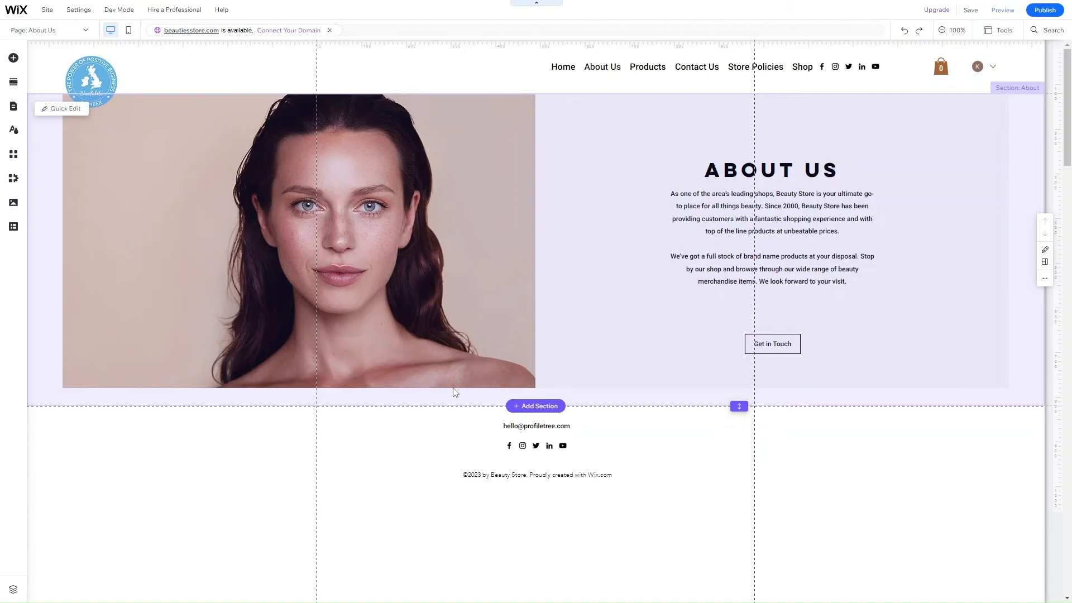
# Add the three-member Meet the Team section from the Team designs beneath the About section.
pyautogui.click(512, 406)
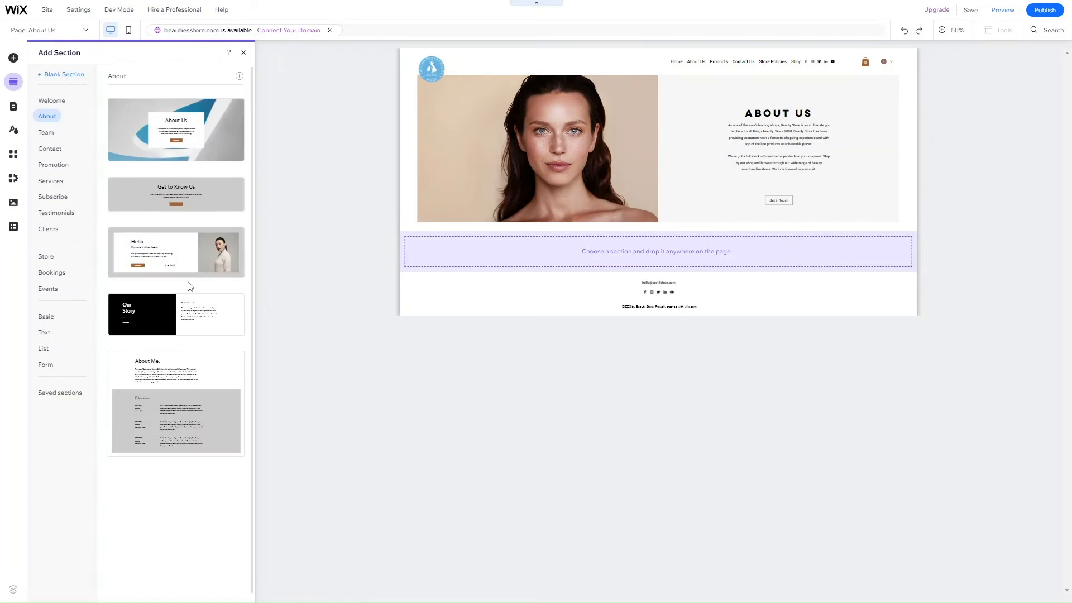
pyautogui.click(48, 132)
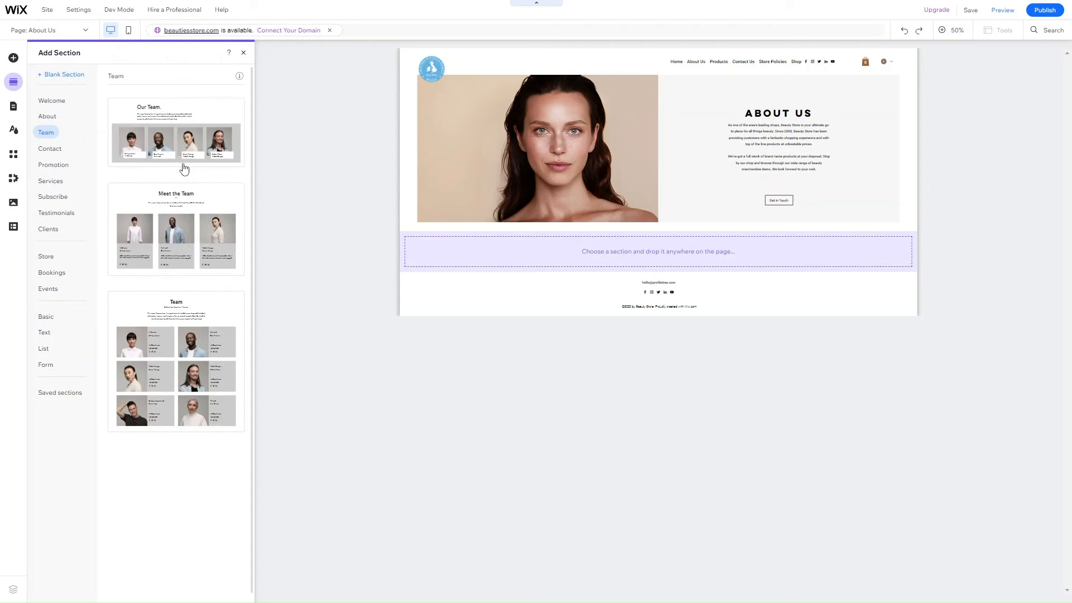
pyautogui.click(51, 149)
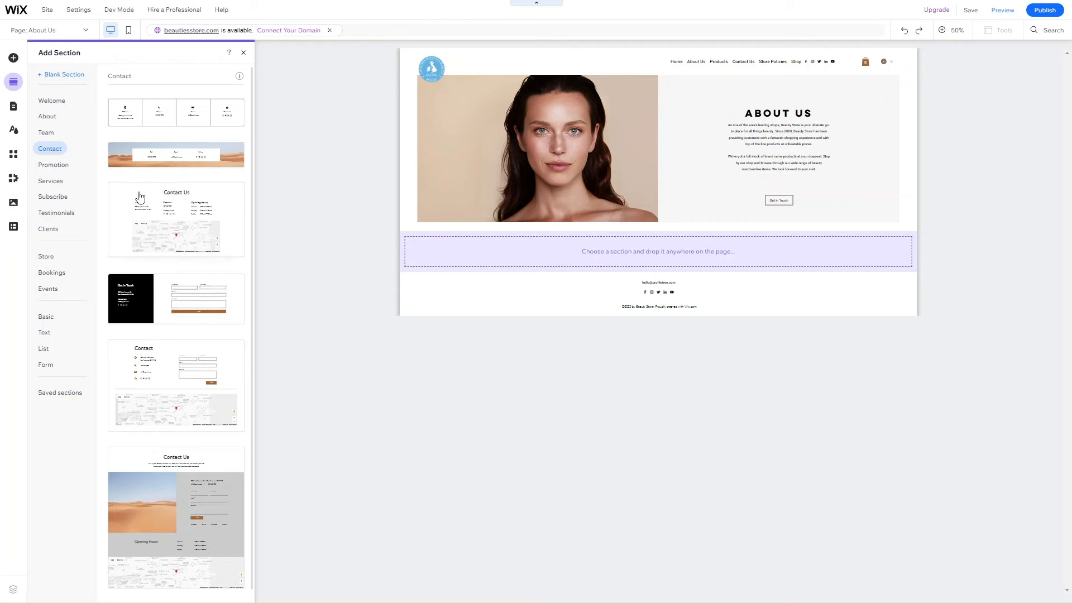
pyautogui.click(43, 135)
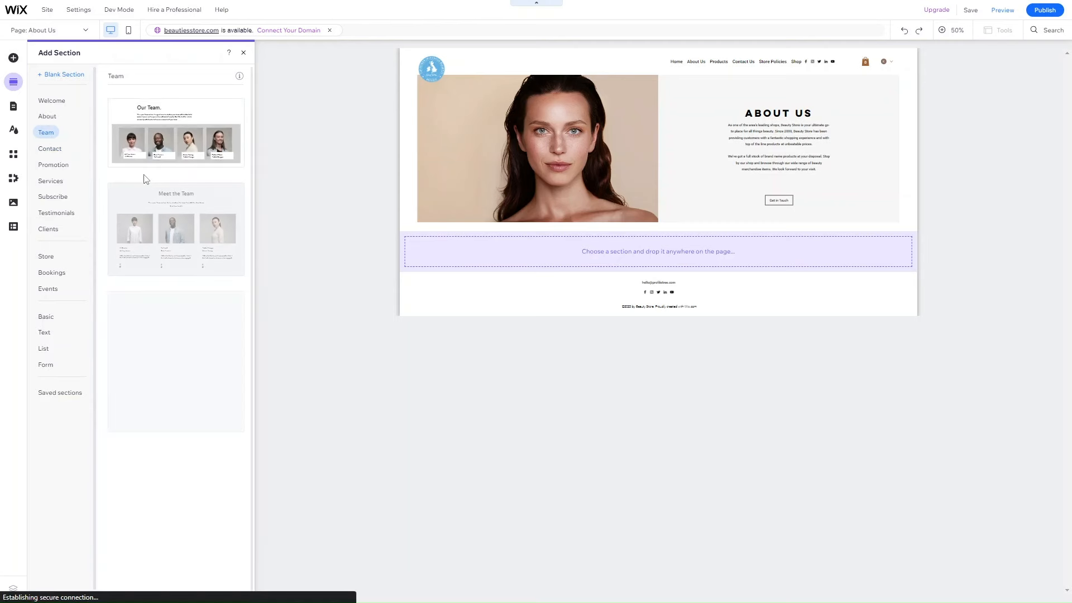
pyautogui.click(132, 220)
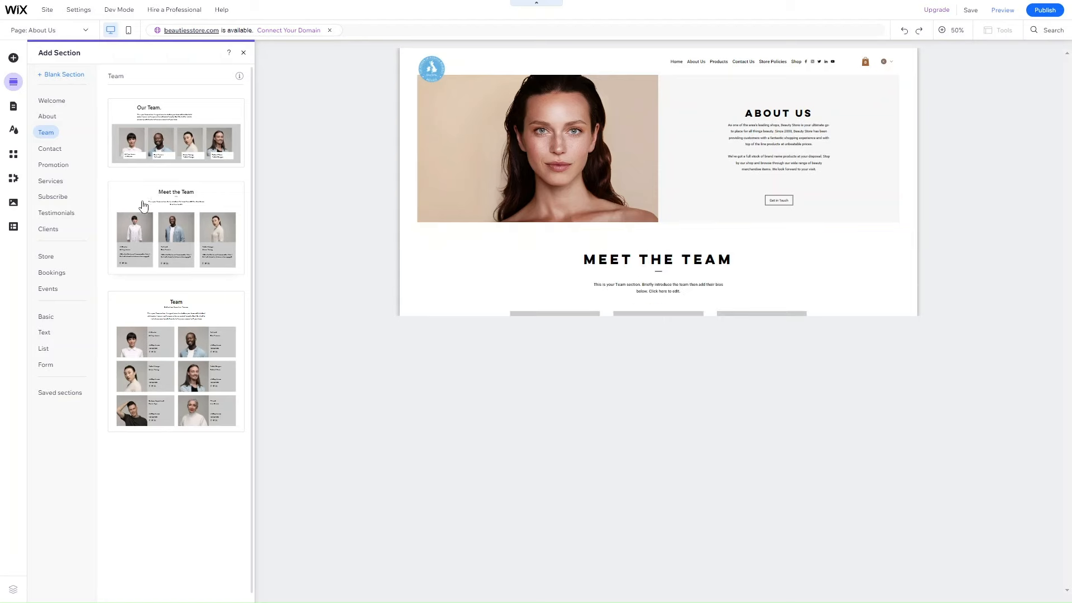
pyautogui.scroll(-6, 617, 294)
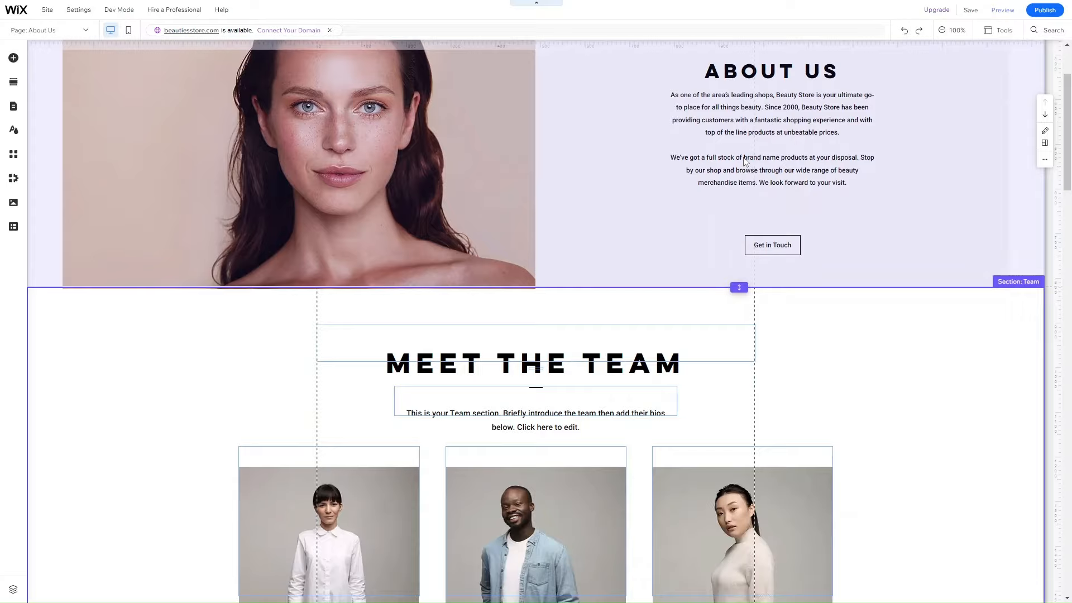
# Apply the Heading 1 theme to the ABOUT US heading.
pyautogui.scroll(6, 611, 385)
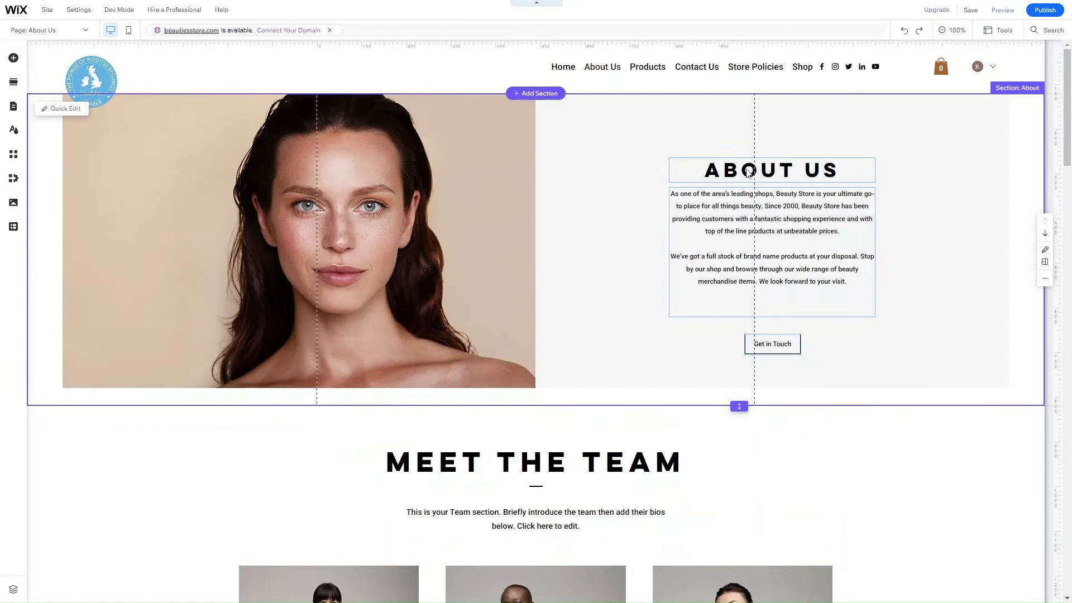
pyautogui.click(748, 171)
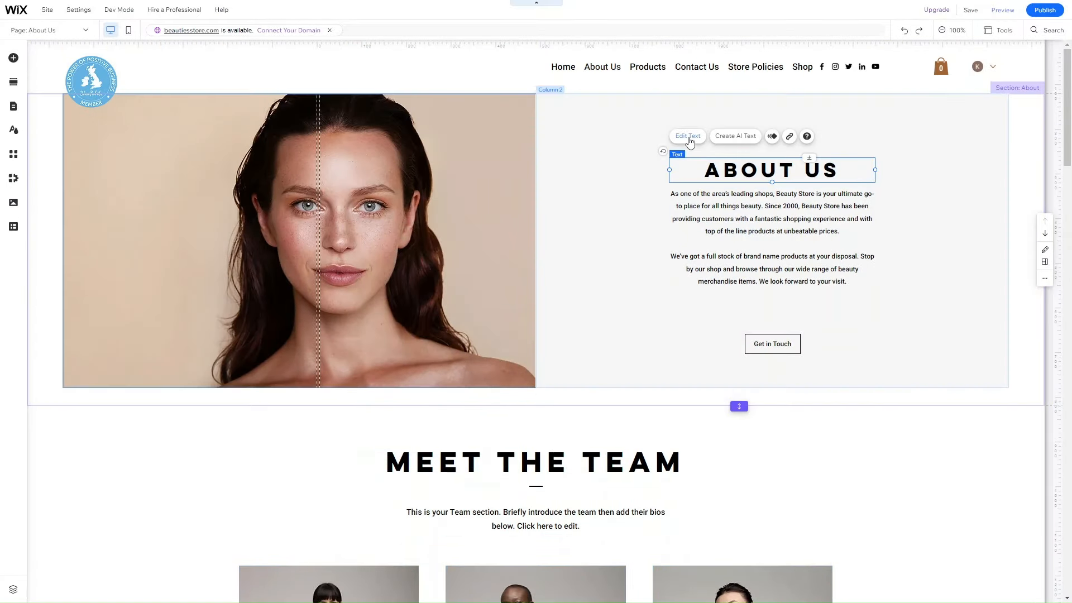
pyautogui.click(689, 137)
pyautogui.click(929, 217)
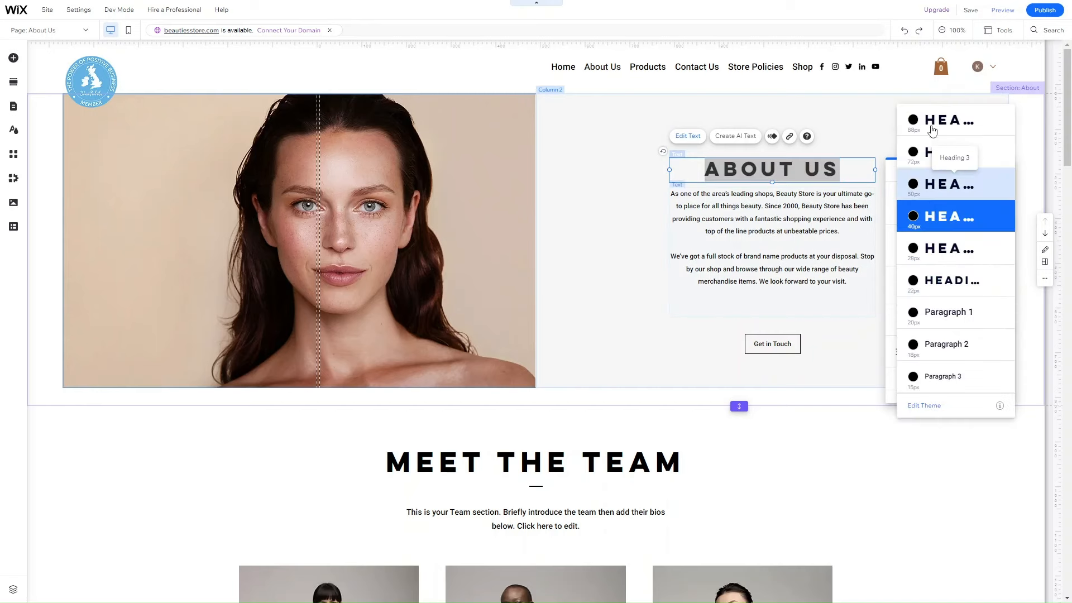
pyautogui.click(933, 129)
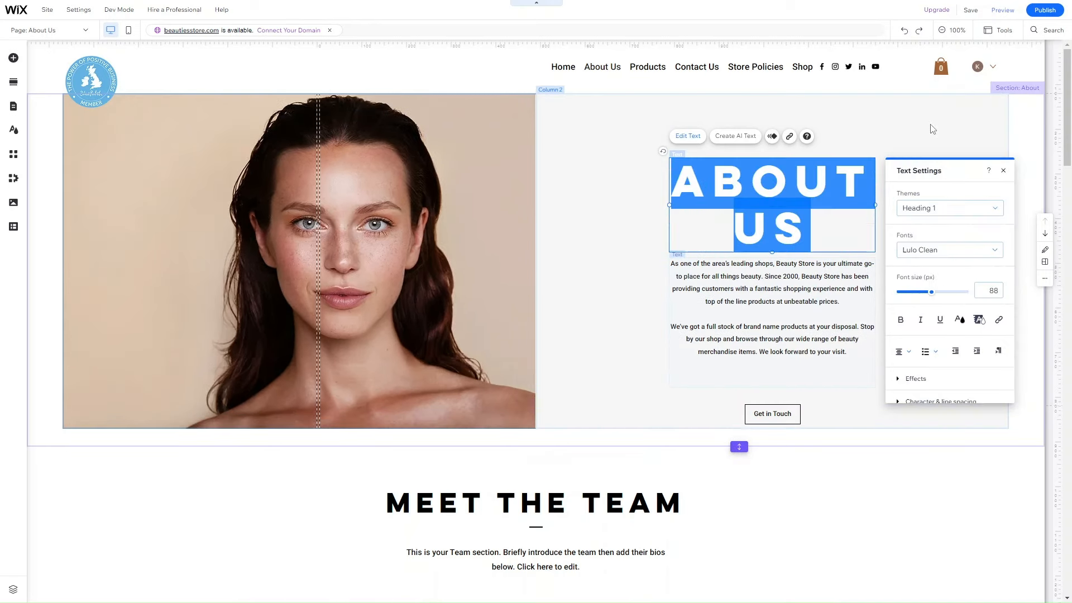
# Set the ABOUT US heading's font size to 60 px and save the change to the theme.
pyautogui.click(995, 291)
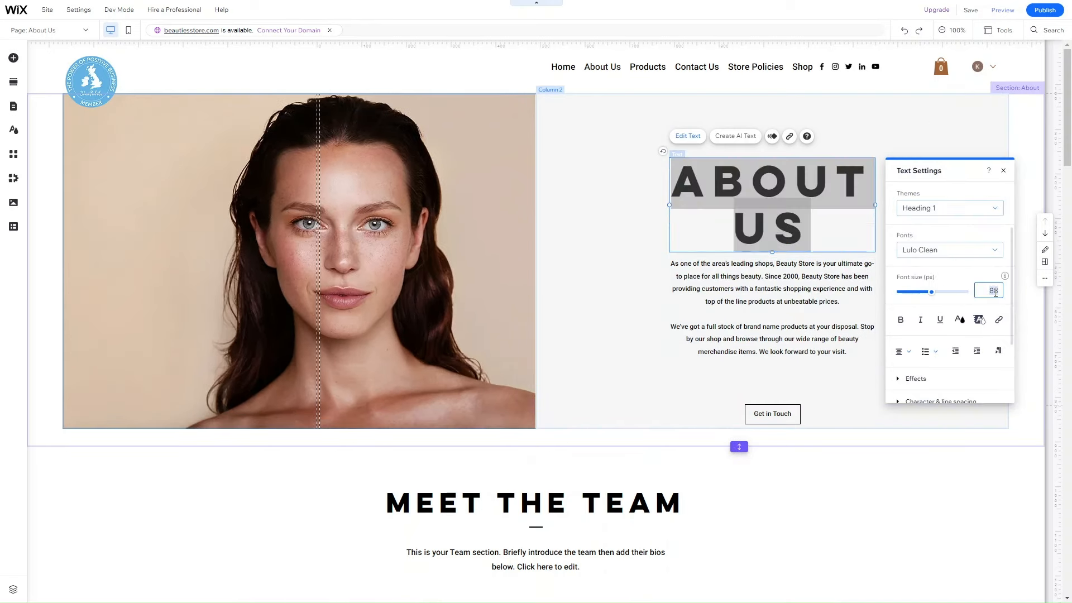
pyautogui.write('50')
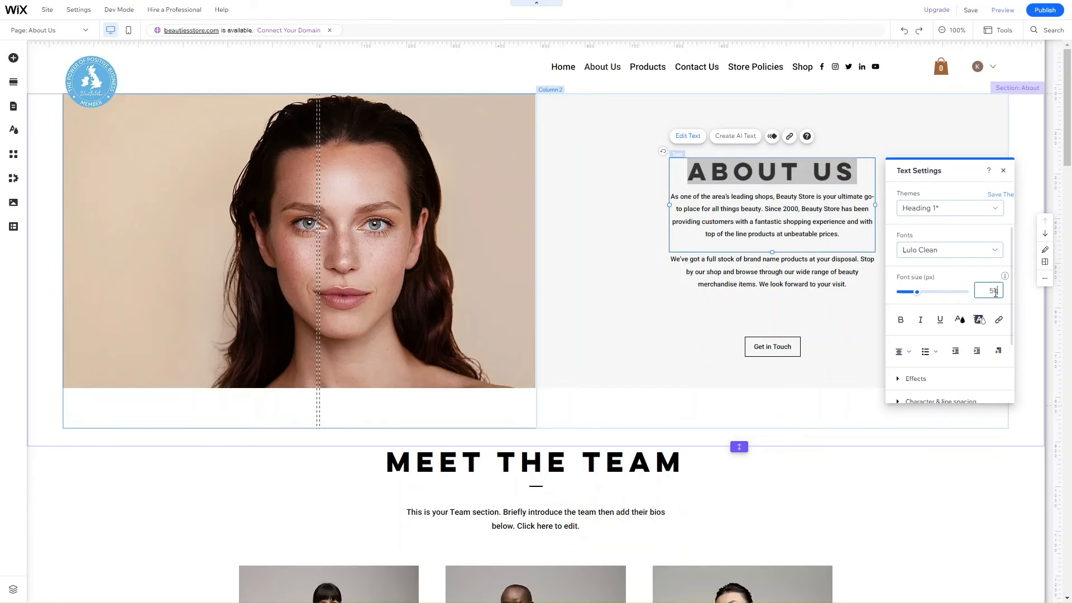
pyautogui.press('BackSpace')
pyautogui.write('5')
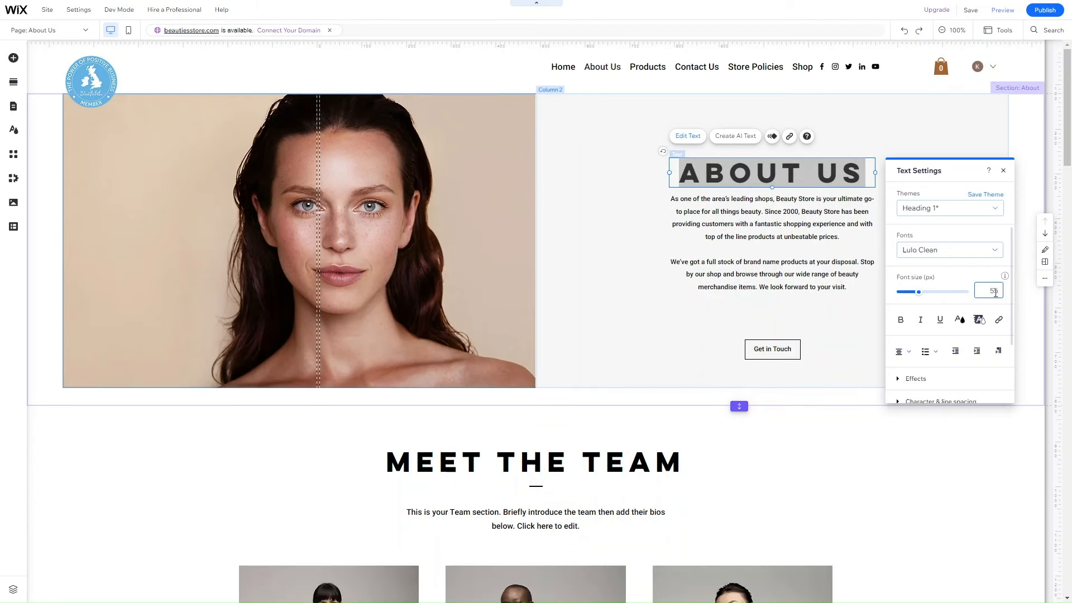
pyautogui.write('60')
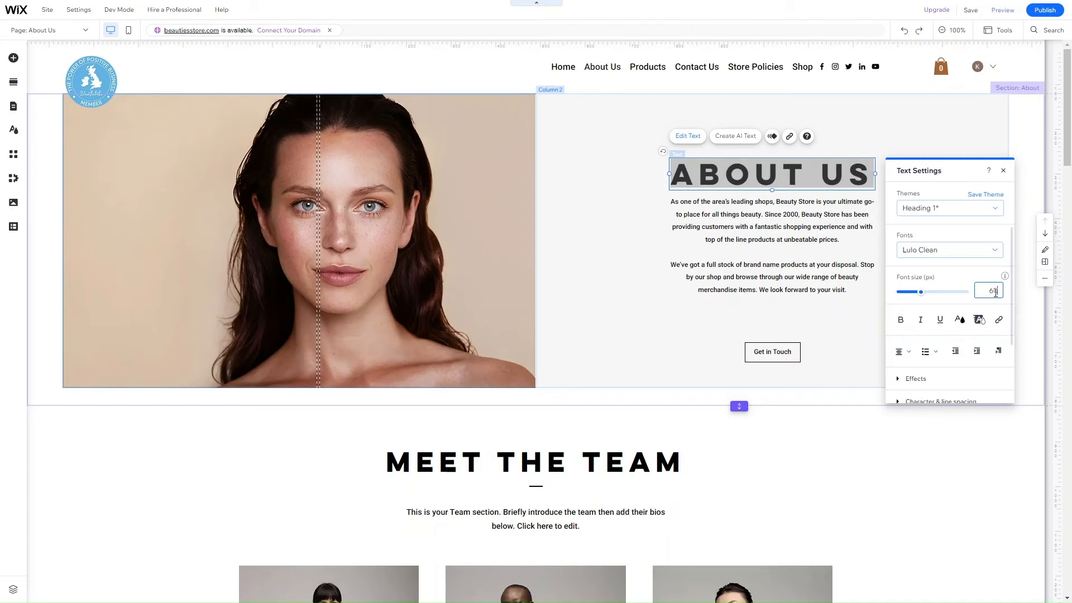
pyautogui.press('Return')
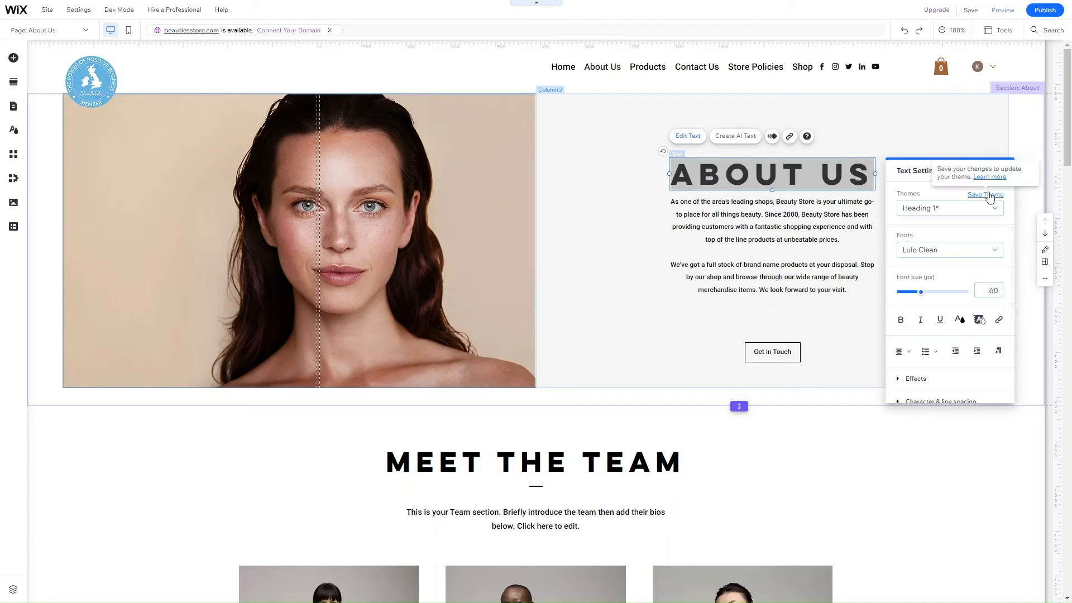
pyautogui.click(987, 195)
pyautogui.click(638, 346)
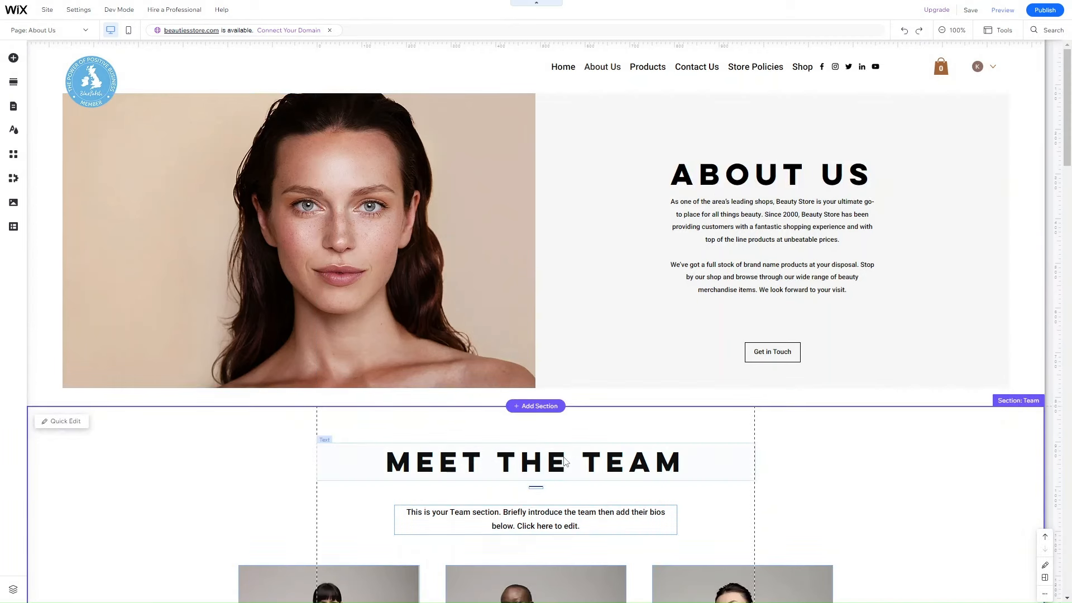
# Apply the Heading 3 theme to the MEET THE TEAM heading.
pyautogui.click(565, 462)
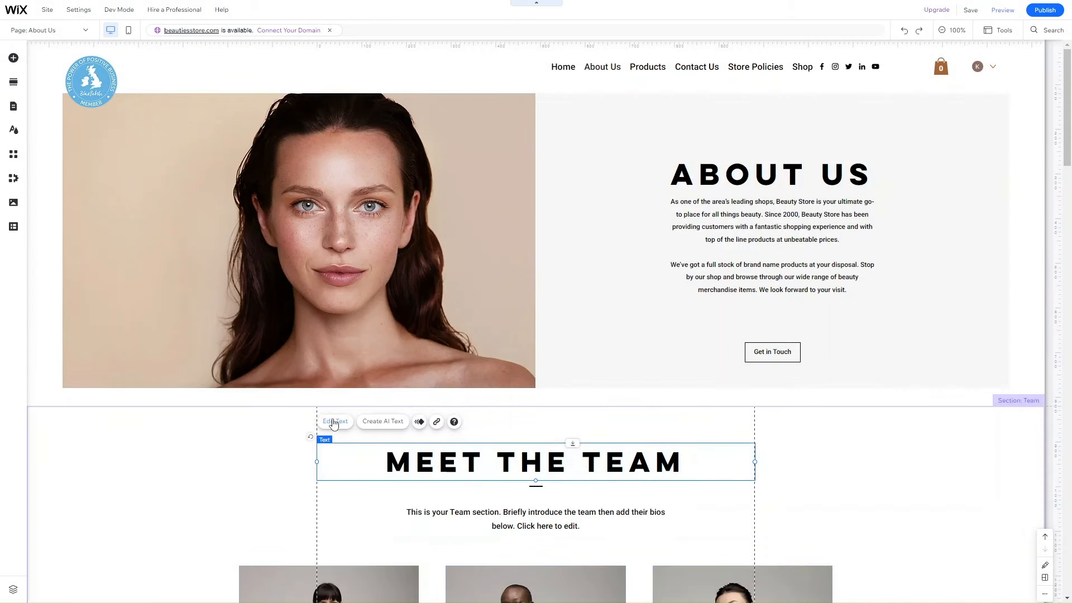
pyautogui.click(335, 421)
pyautogui.click(821, 286)
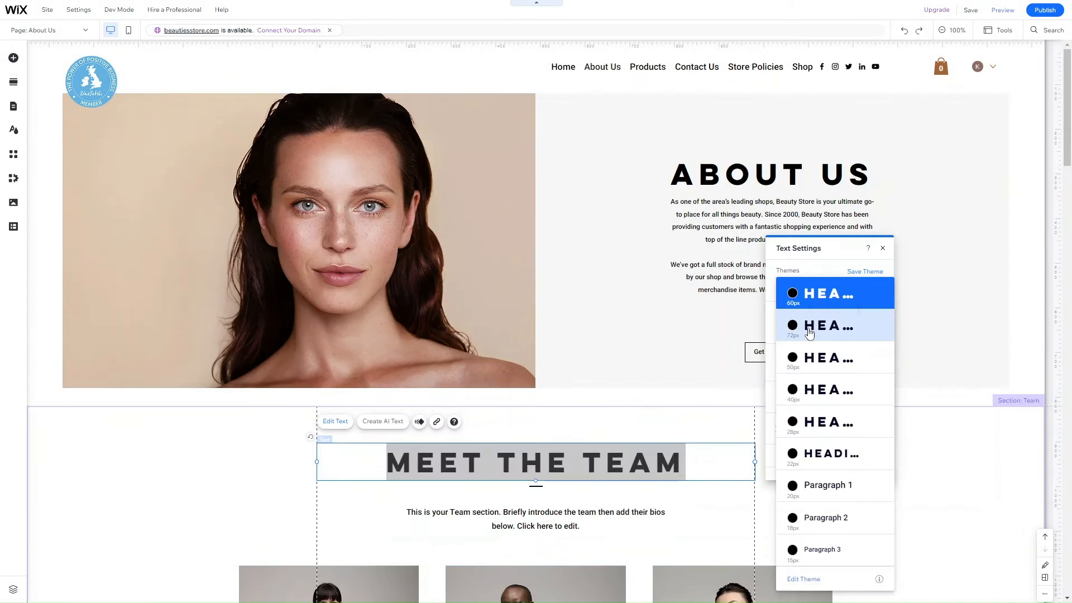
pyautogui.click(821, 364)
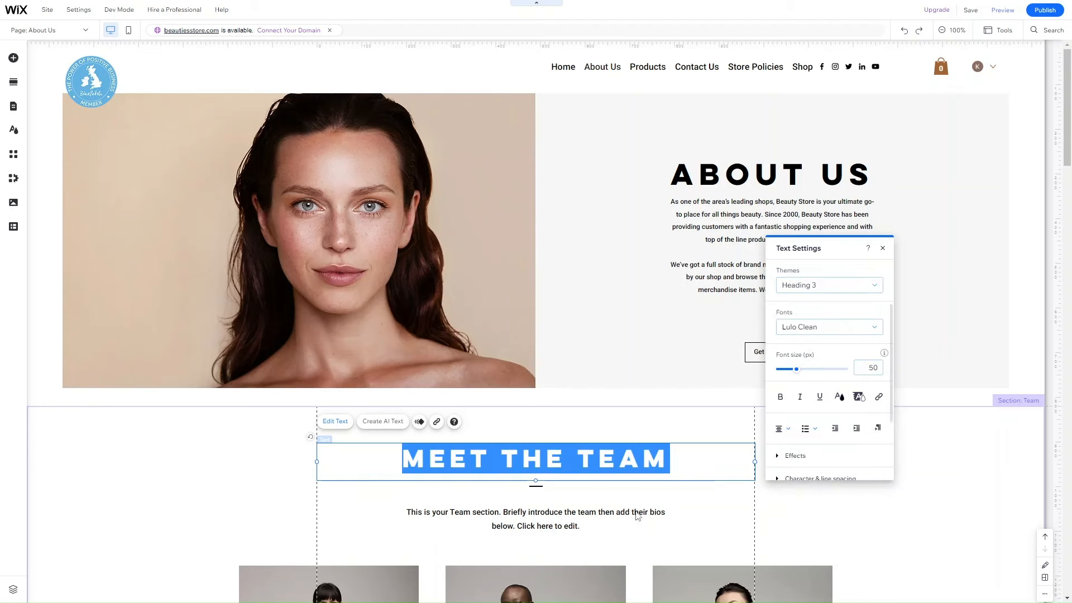
pyautogui.click(702, 485)
# Examine the layout of the About Us page, from the About section down through the team cards to the footer.
pyautogui.scroll(-4, 702, 484)
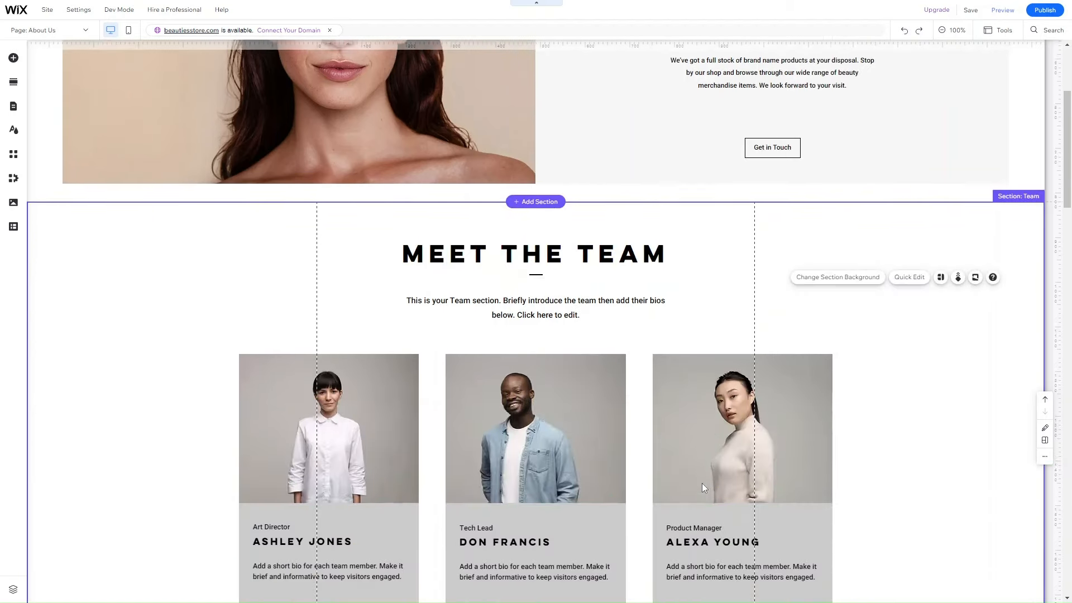
pyautogui.scroll(-3, 702, 484)
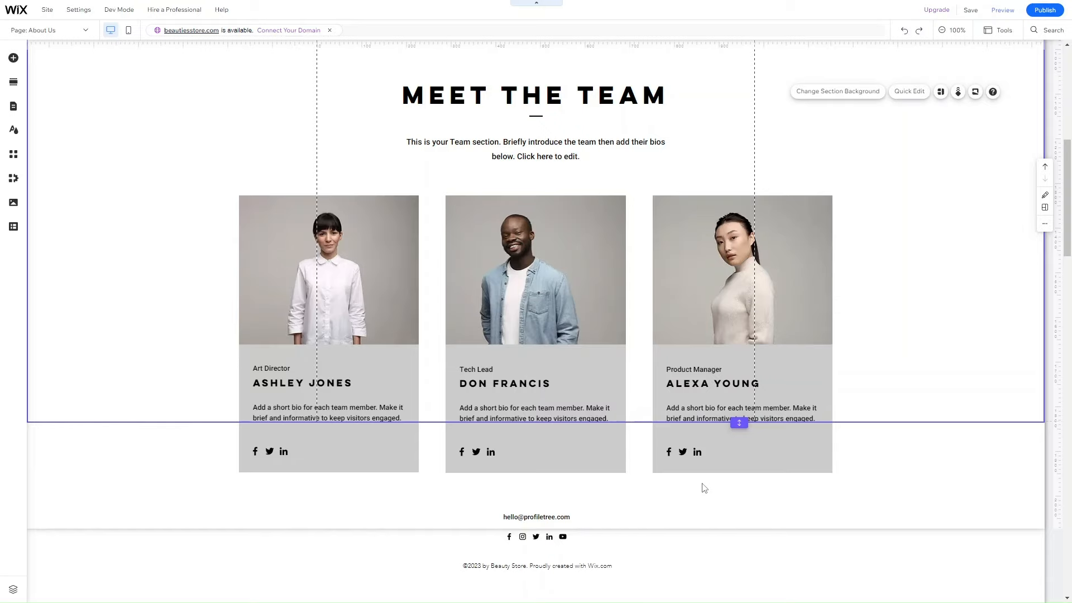
pyautogui.scroll(7, 704, 488)
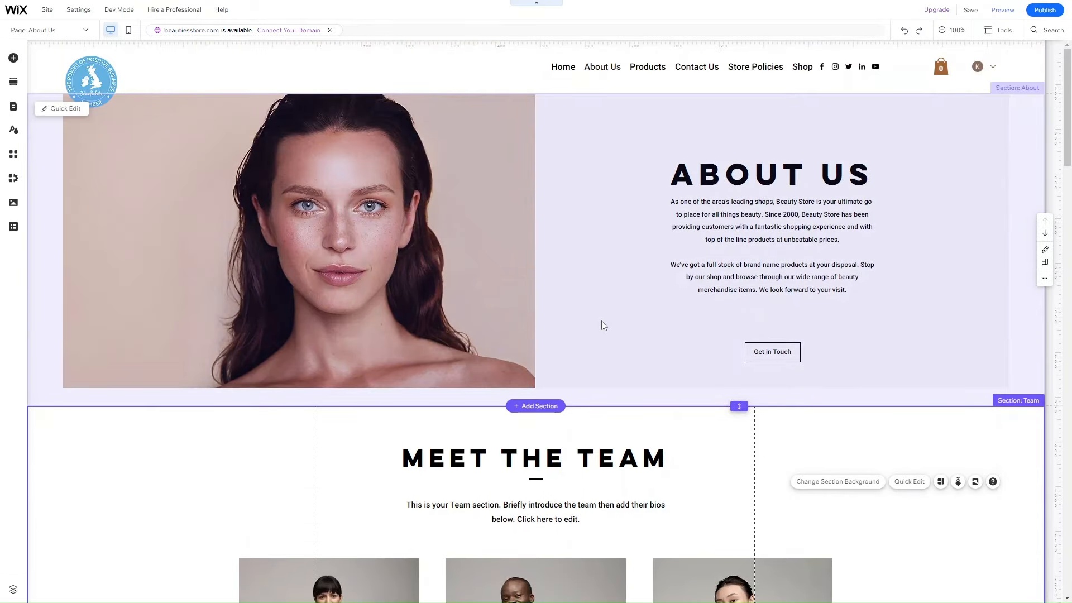
pyautogui.scroll(-3, 642, 336)
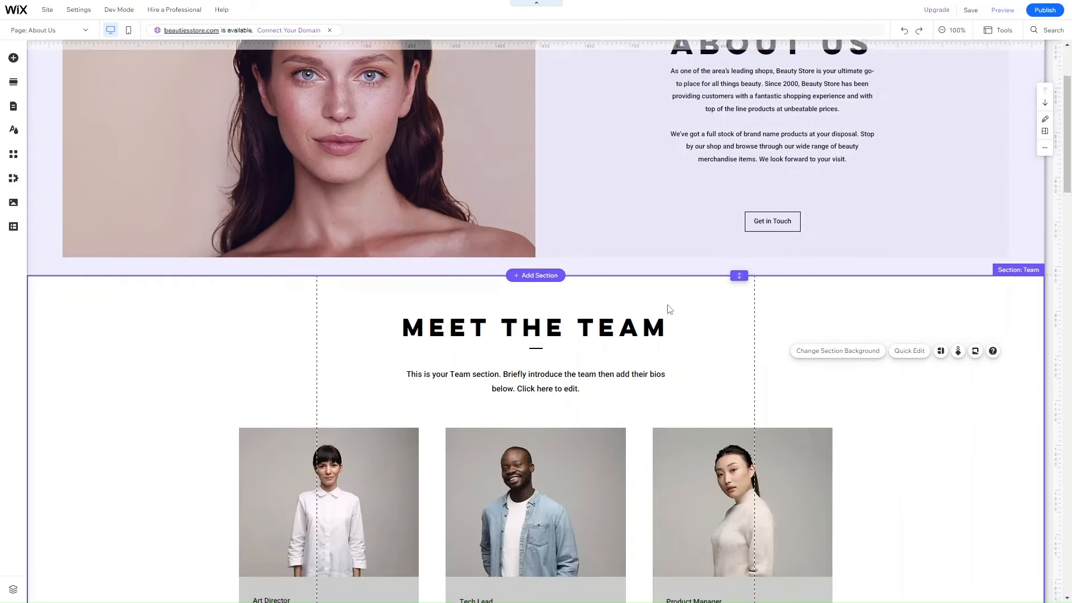
pyautogui.scroll(-4, 641, 363)
pyautogui.scroll(6, 641, 363)
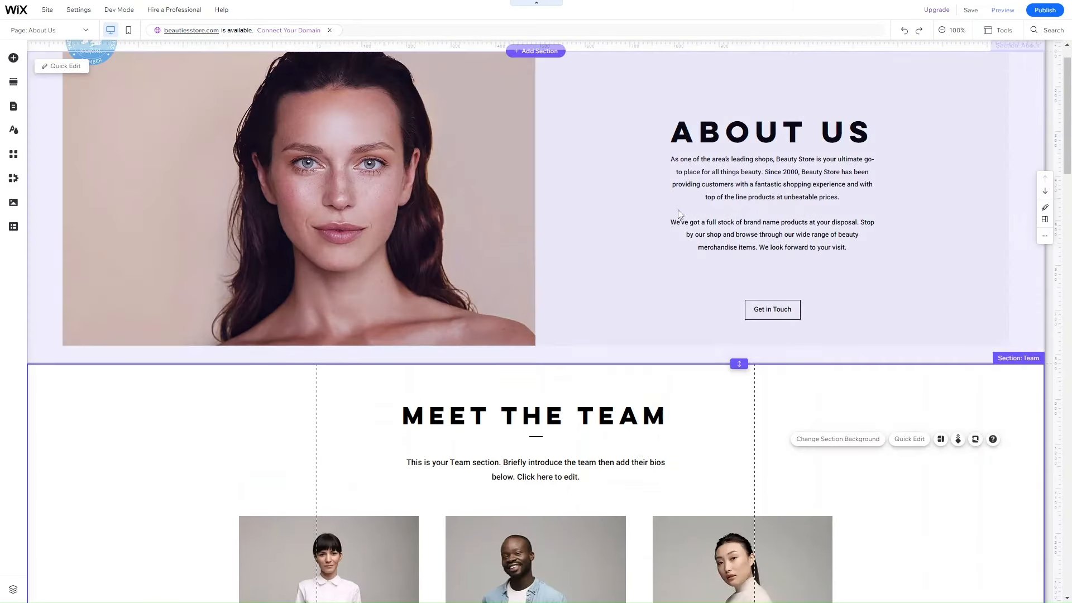
pyautogui.scroll(-1, 639, 297)
pyautogui.scroll(-2, 622, 311)
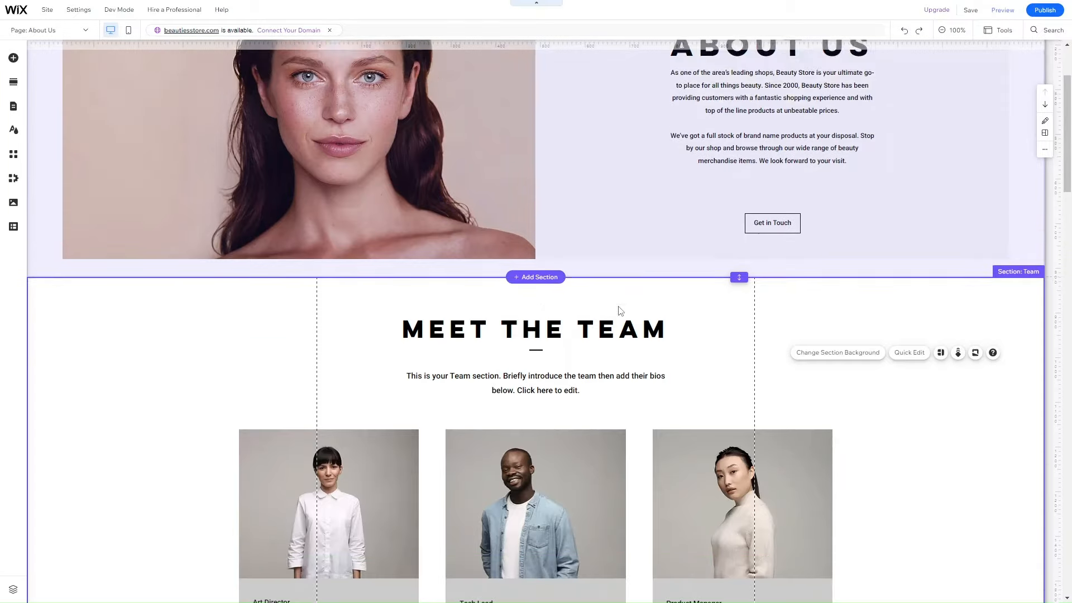
pyautogui.scroll(-2, 447, 444)
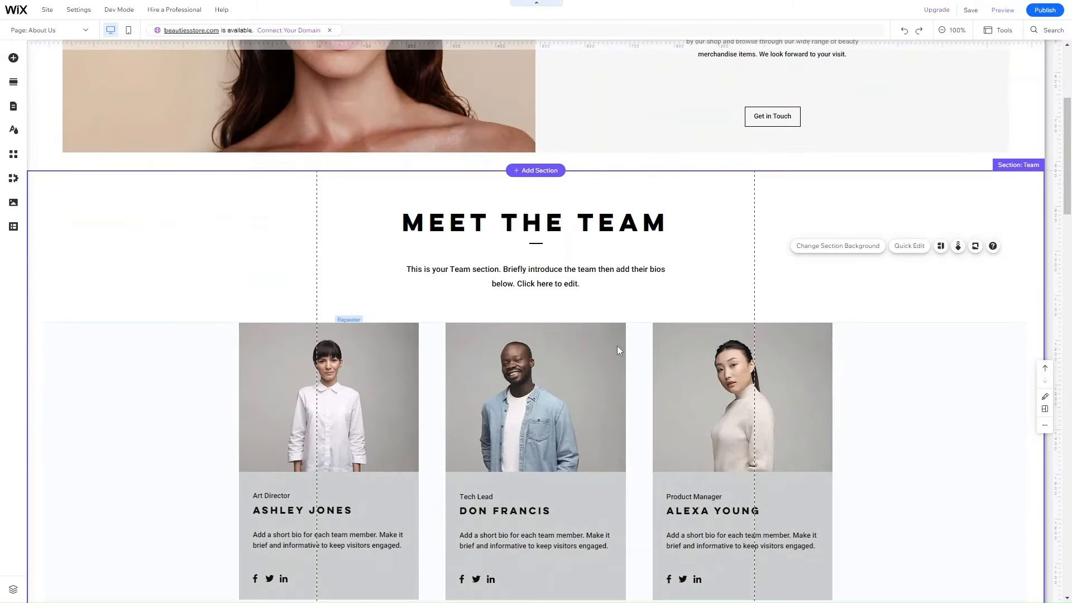
# Open the list of items in the team repeater and check the options for managing its first item.
pyautogui.click(389, 367)
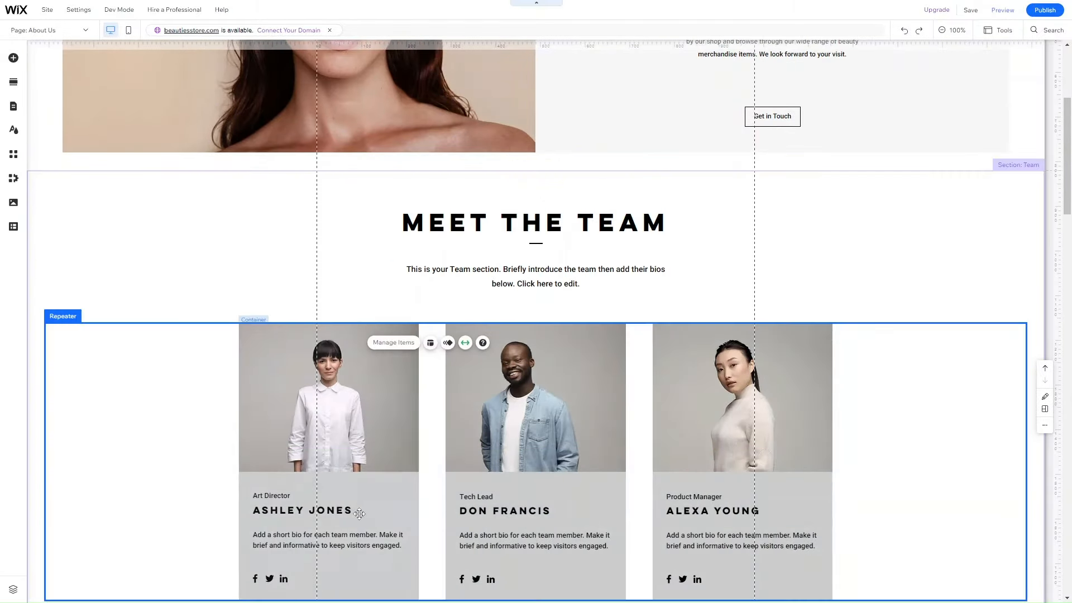
pyautogui.scroll(-2, 363, 505)
pyautogui.scroll(-1, 363, 505)
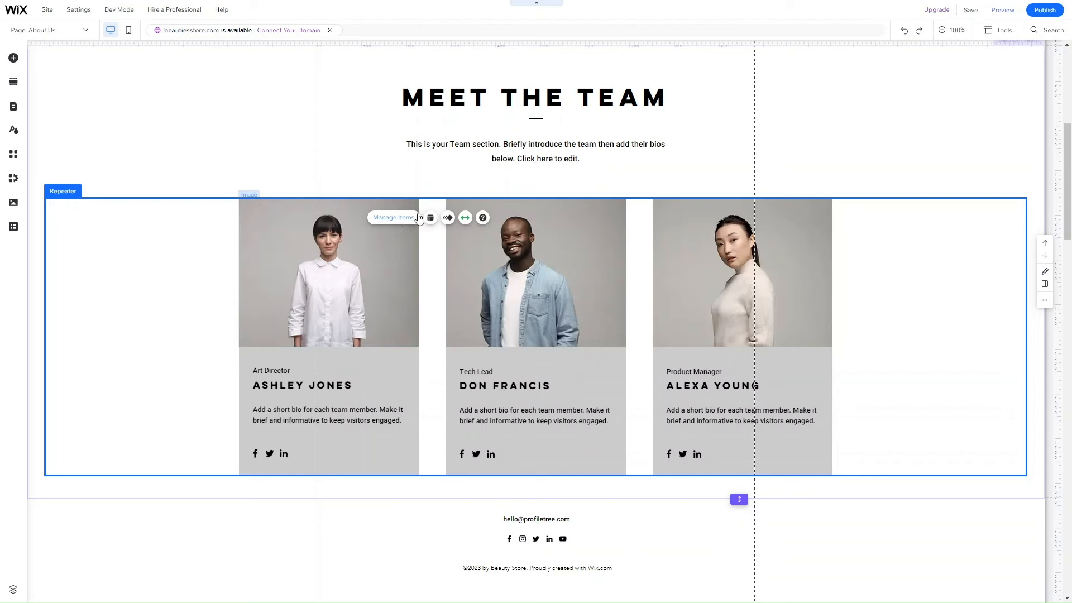
pyautogui.click(395, 218)
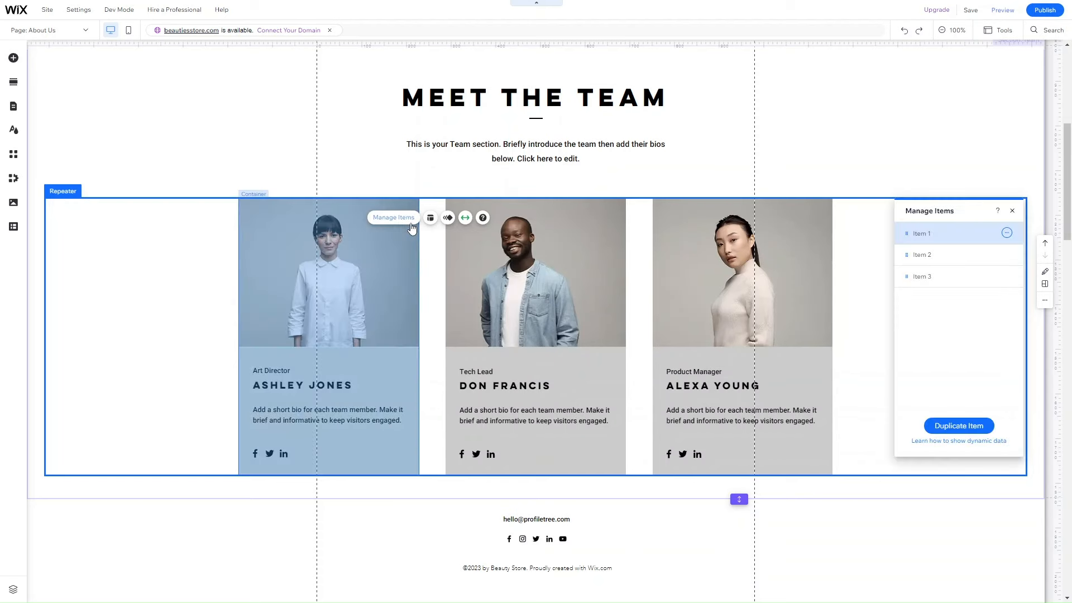
pyautogui.click(1007, 233)
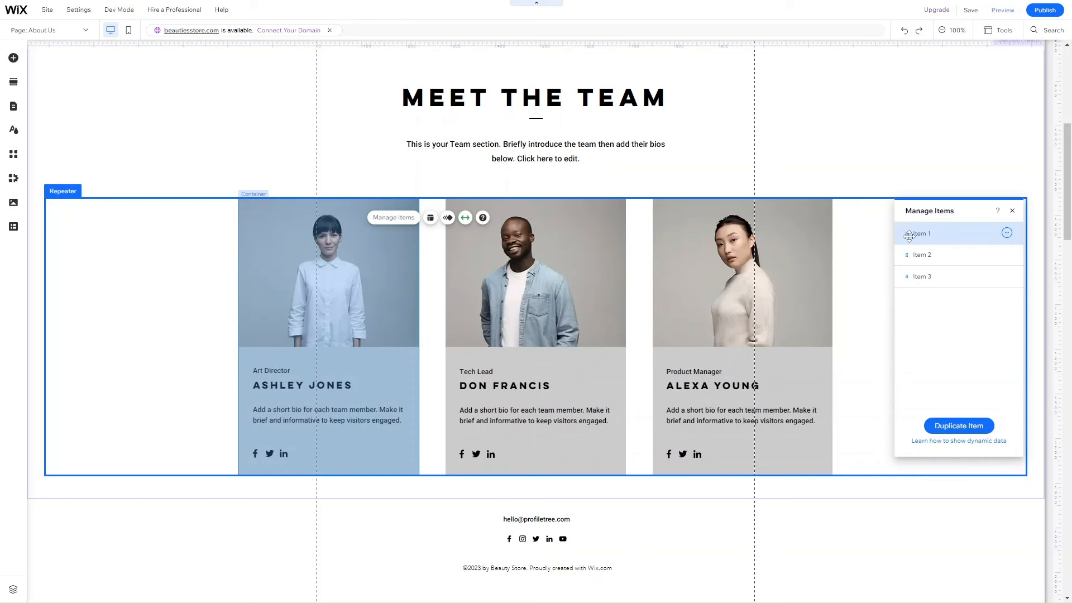
pyautogui.moveTo(909, 237)
pyautogui.mouseDown()
pyautogui.moveTo(907, 247)
pyautogui.moveTo(899, 226)
pyautogui.mouseUp()
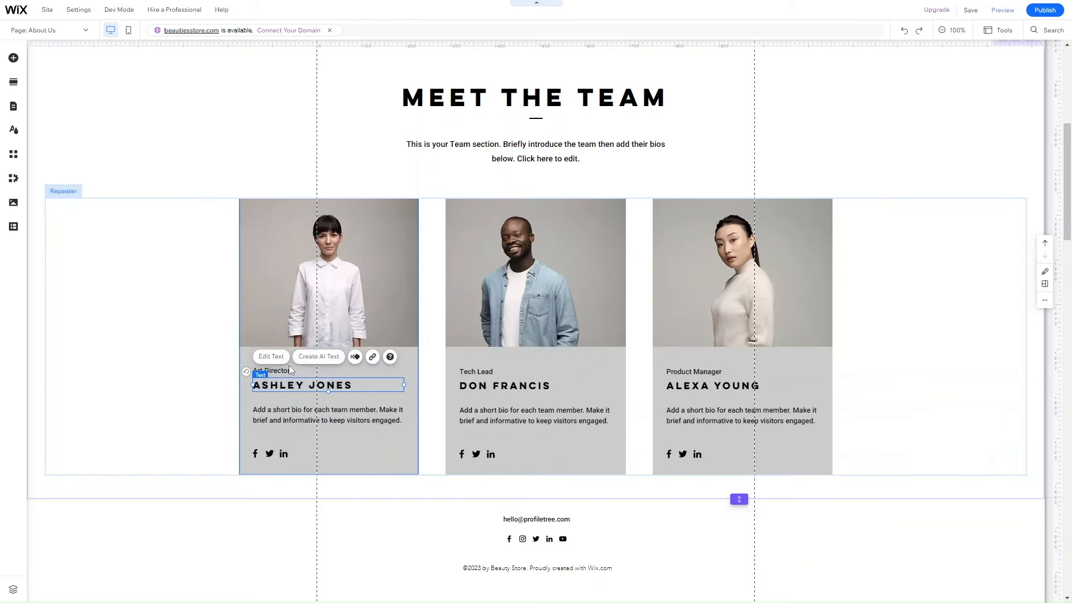
# Open the image chooser for the first team member's photo and check the available media upload sources.
pyautogui.click(323, 296)
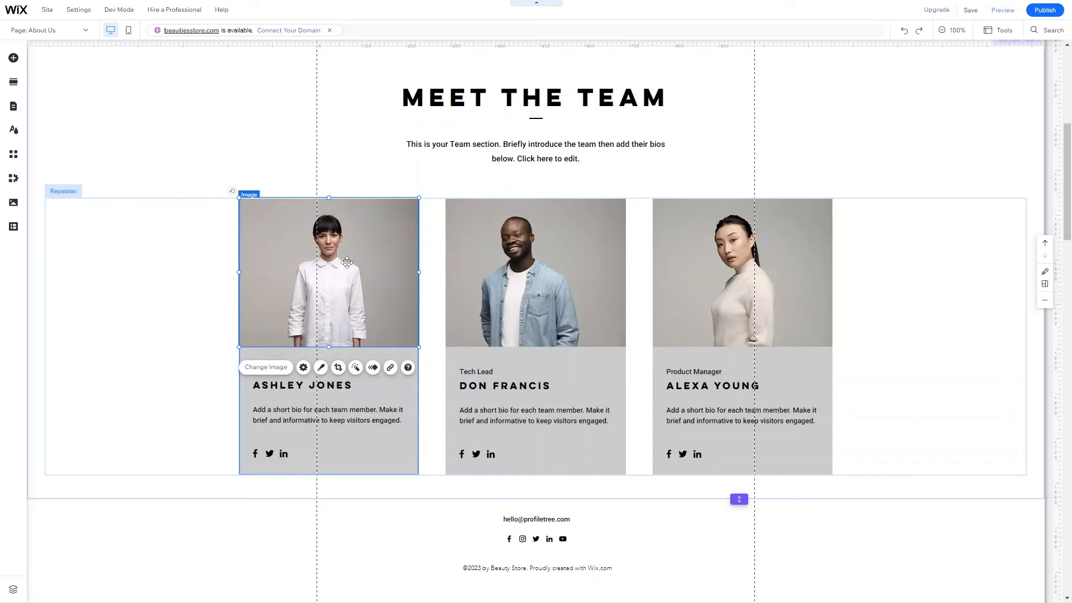
pyautogui.click(265, 370)
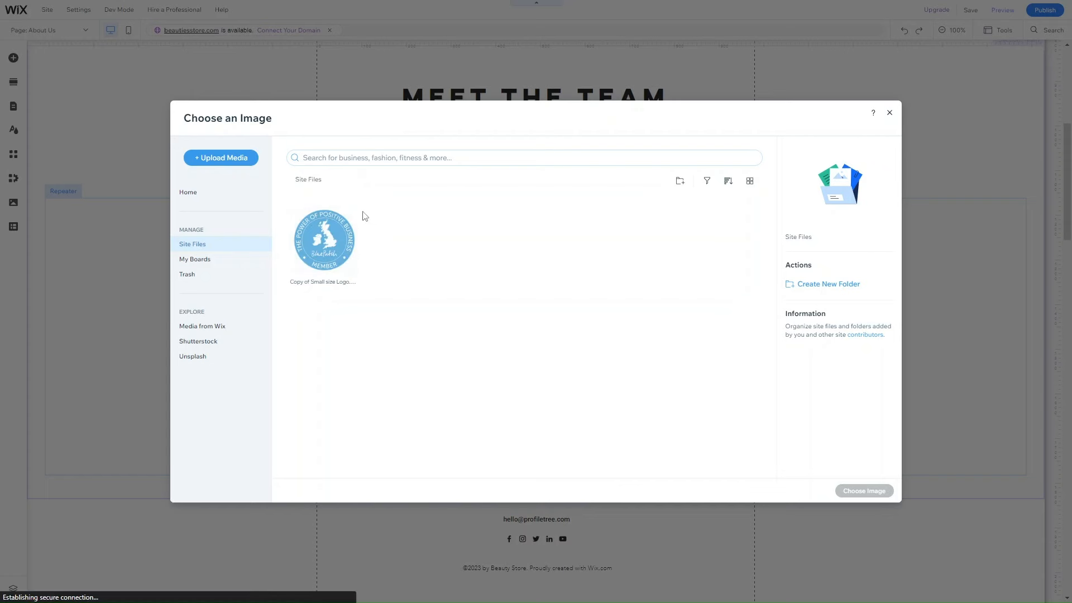
pyautogui.click(229, 159)
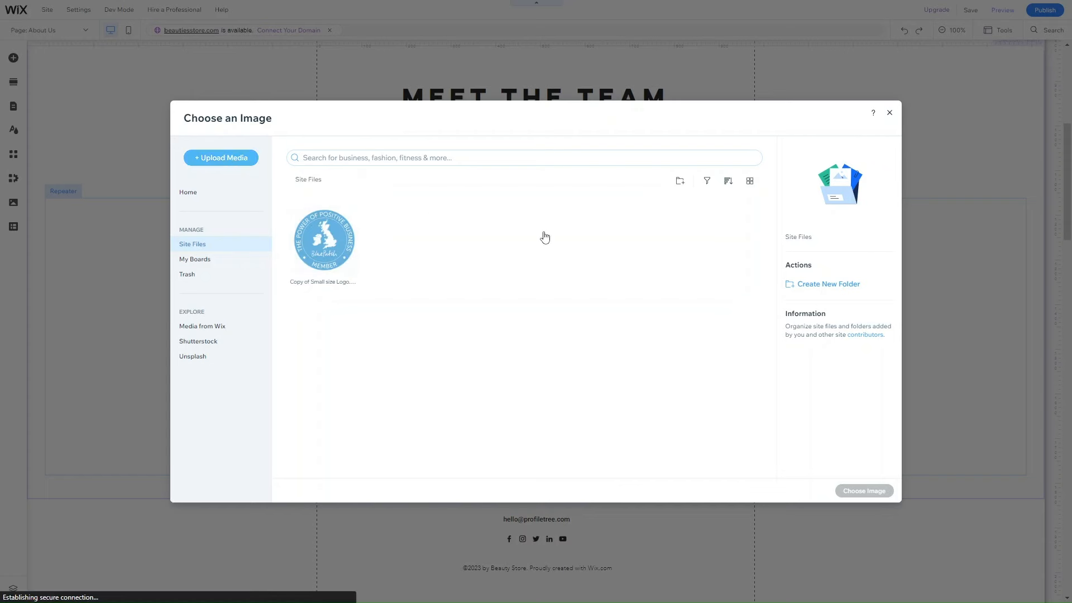
pyautogui.click(223, 162)
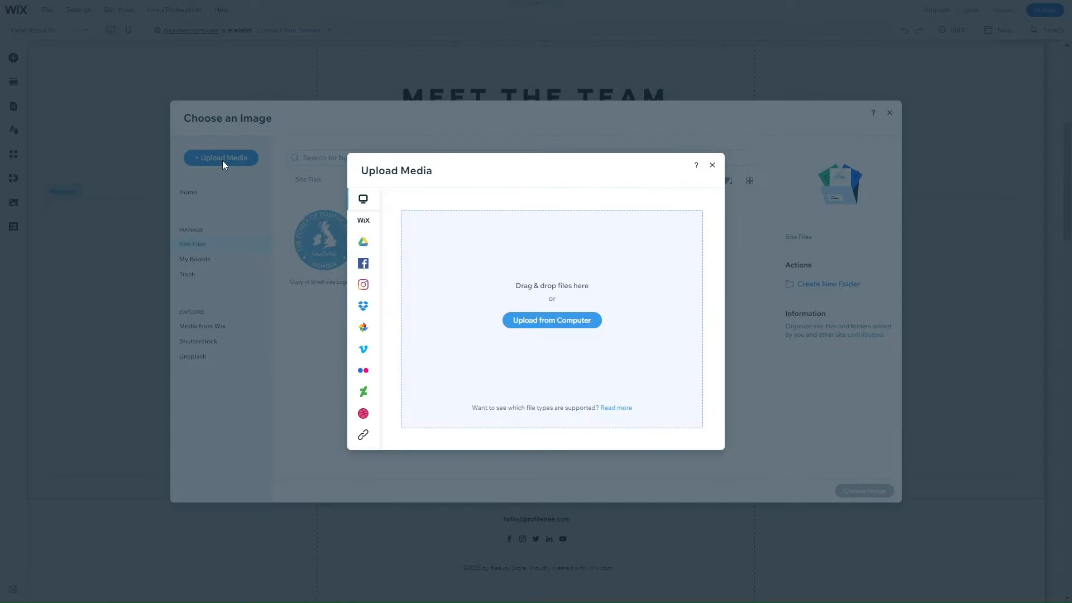
pyautogui.click(712, 166)
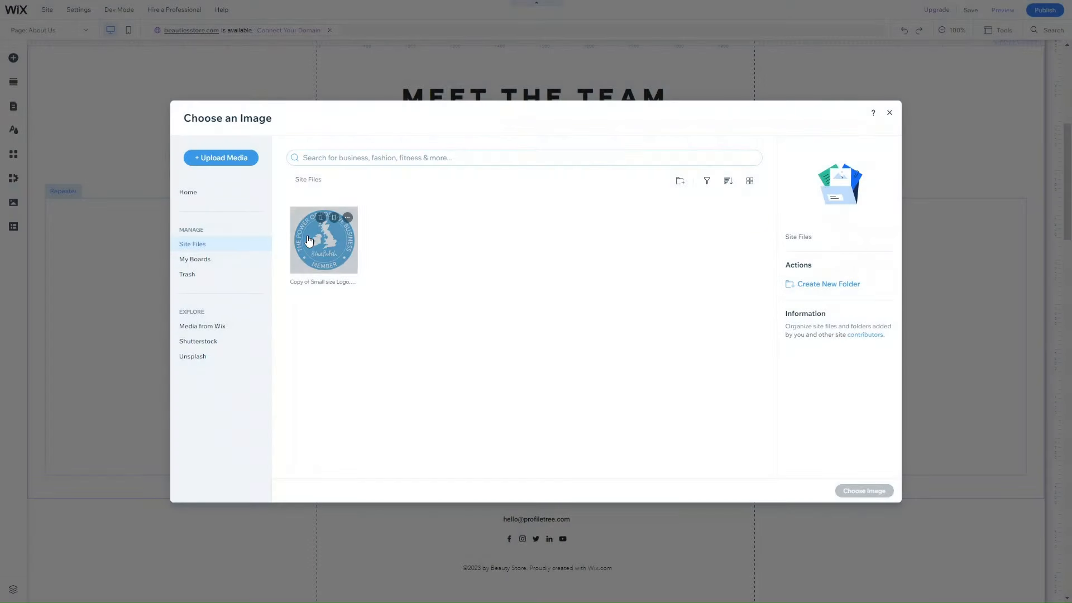
# Replace the first team member's photo with the Chatting Over Coffee image from Media from Wix.
pyautogui.click(324, 240)
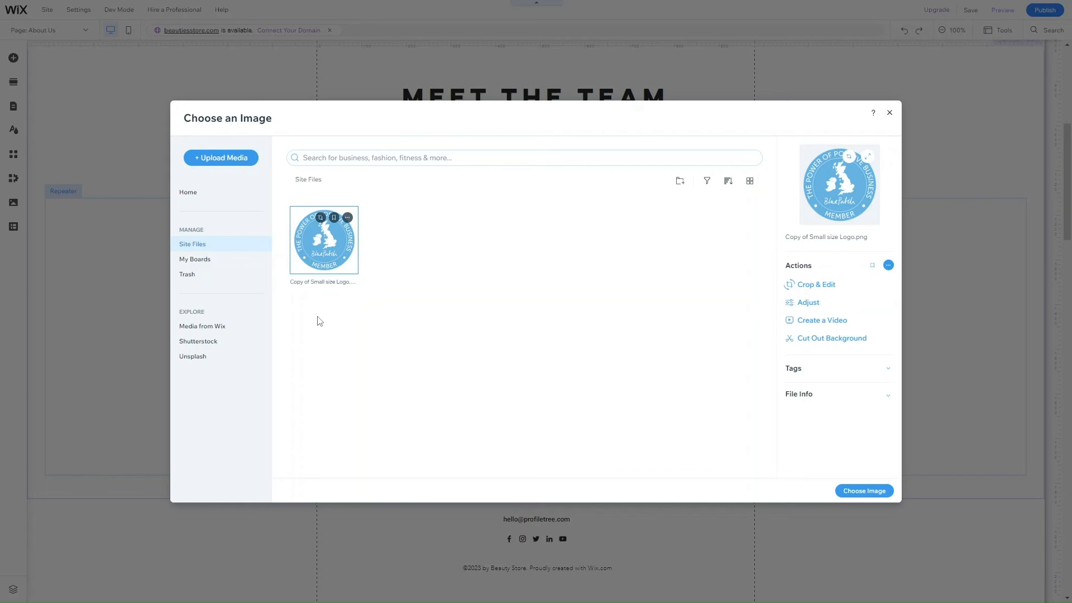
pyautogui.click(217, 327)
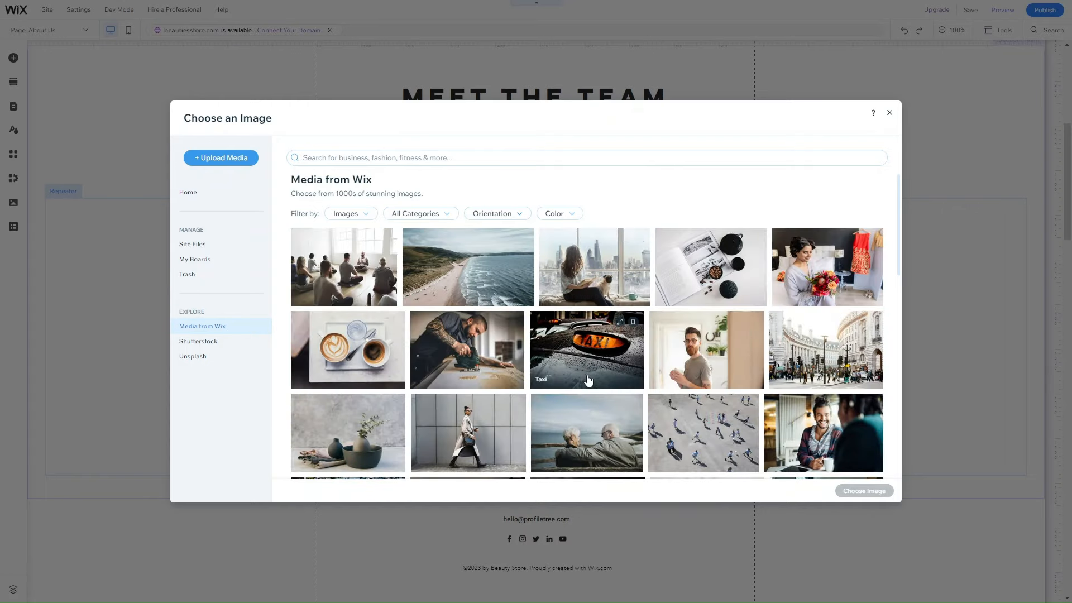
pyautogui.scroll(-2, 597, 347)
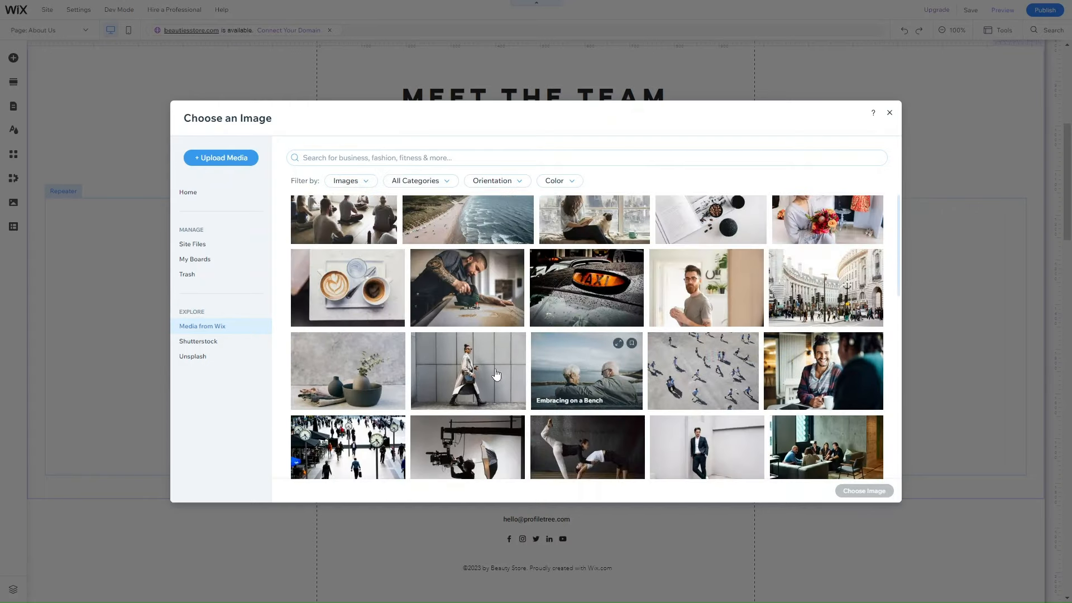
pyautogui.click(812, 370)
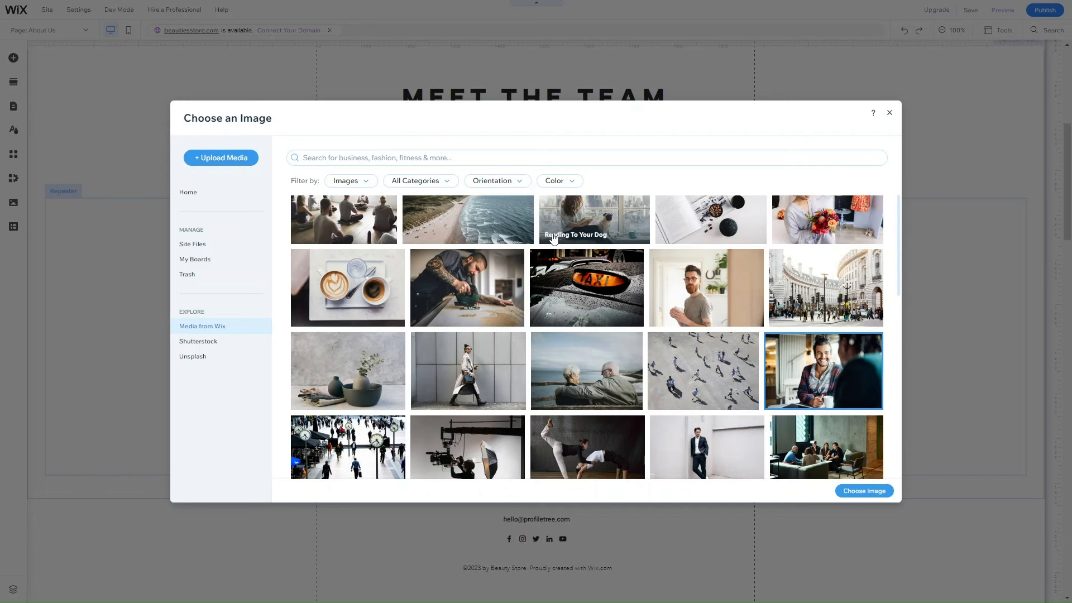
pyautogui.click(359, 160)
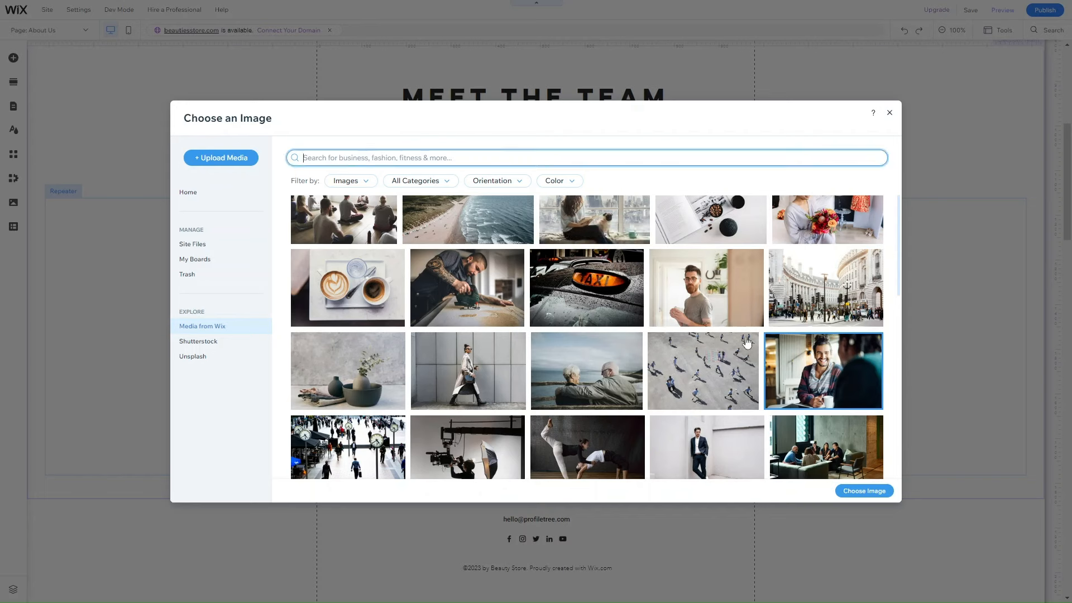
pyautogui.scroll(-1, 747, 416)
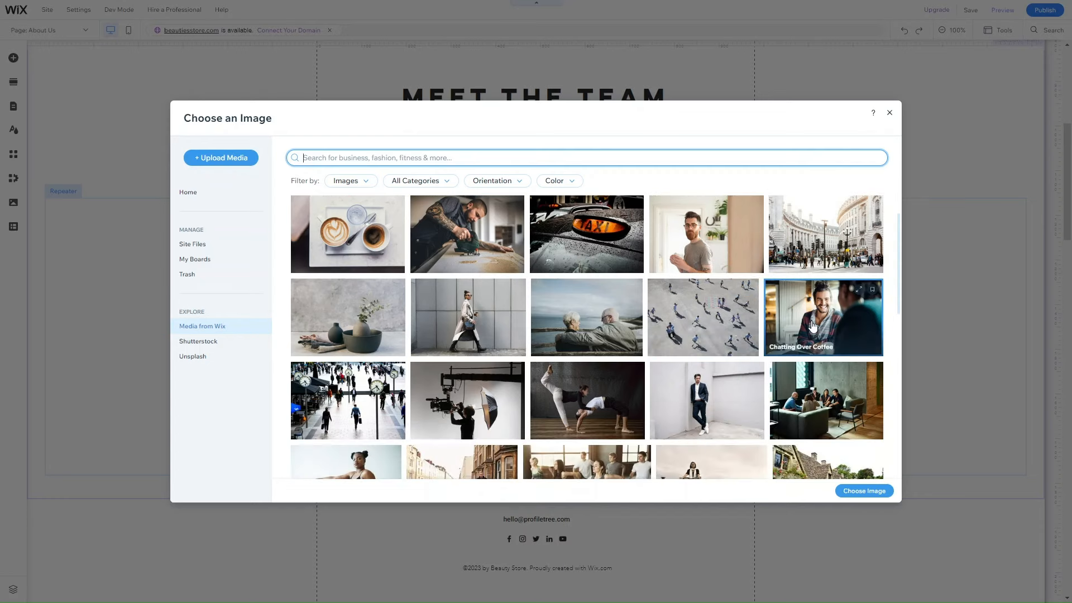
pyautogui.click(863, 491)
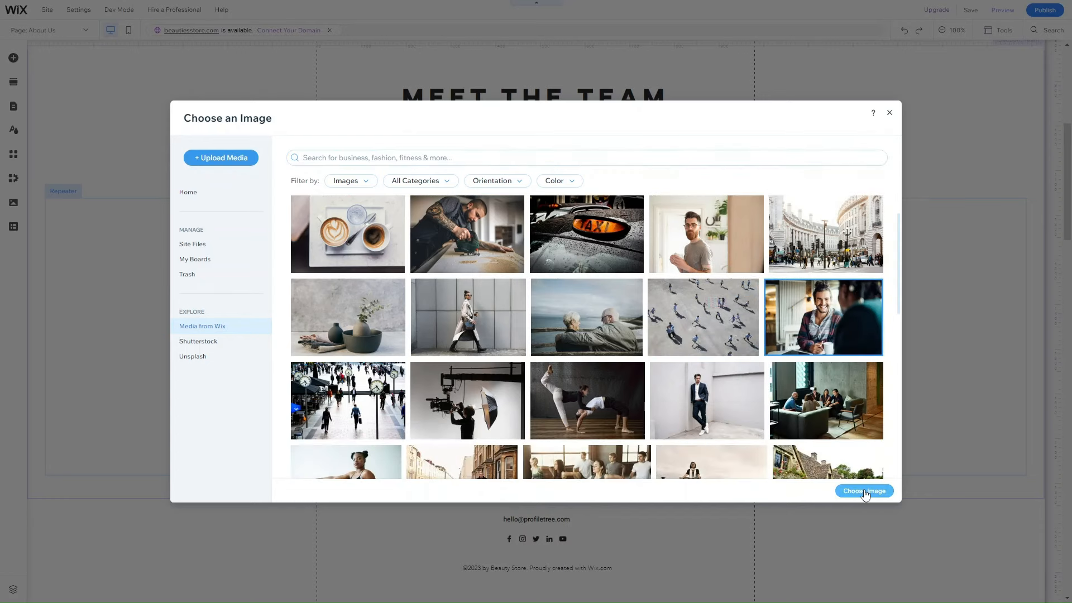
pyautogui.click(865, 492)
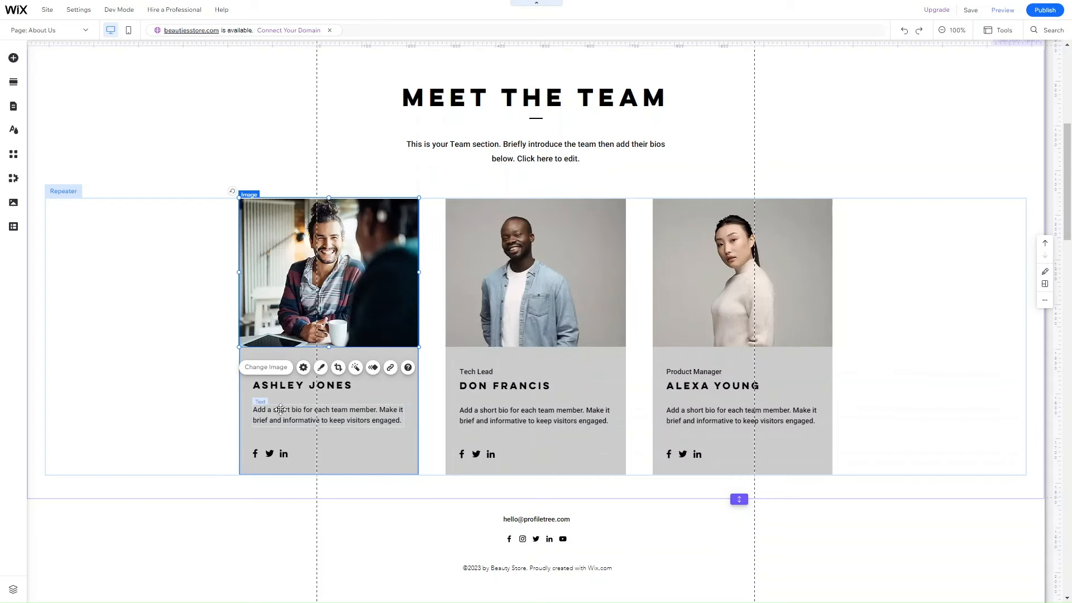
# Review the first team card's bio text and the About Us page with its Meet the Team section.
pyautogui.click(281, 412)
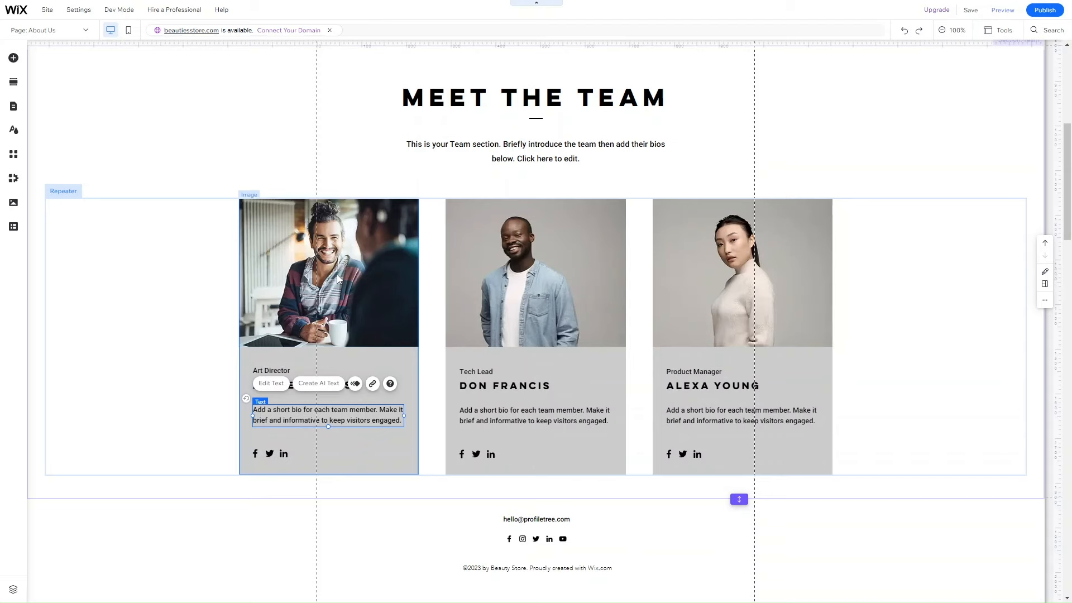
pyautogui.scroll(3, 535, 427)
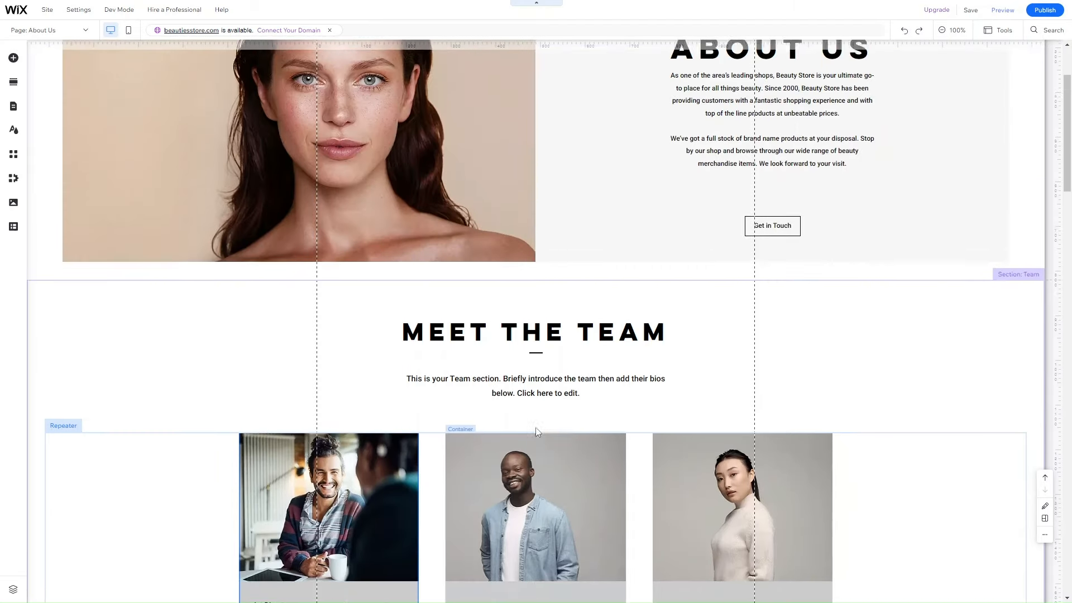
pyautogui.scroll(-3, 535, 427)
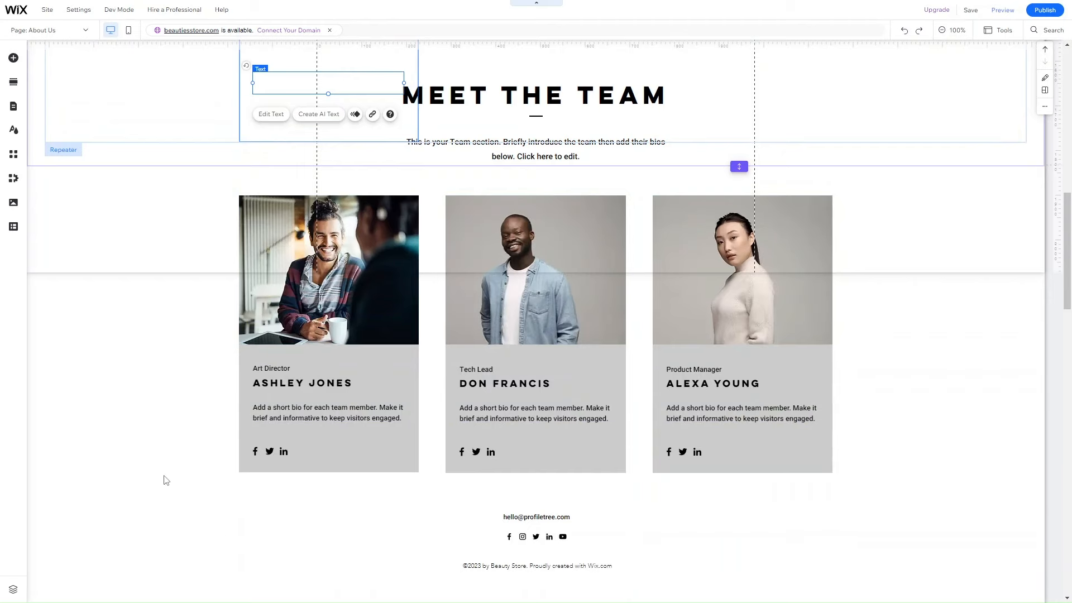
pyautogui.click(138, 210)
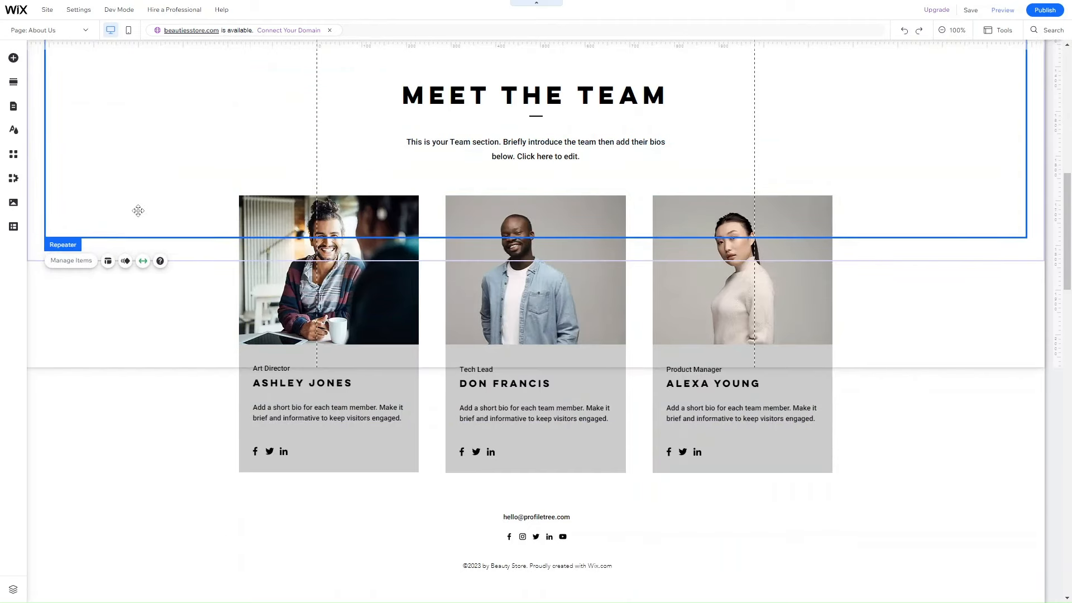
pyautogui.scroll(4, 139, 210)
pyautogui.scroll(-3, 138, 210)
pyautogui.scroll(2, 138, 212)
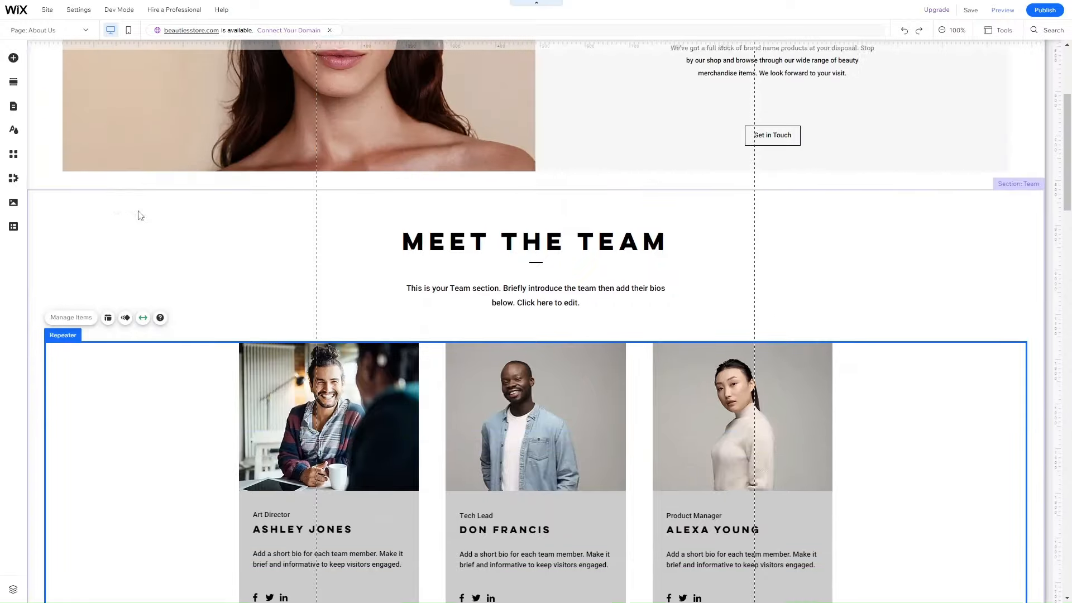
pyautogui.scroll(1, 139, 212)
pyautogui.click(222, 282)
pyautogui.scroll(-3, 222, 283)
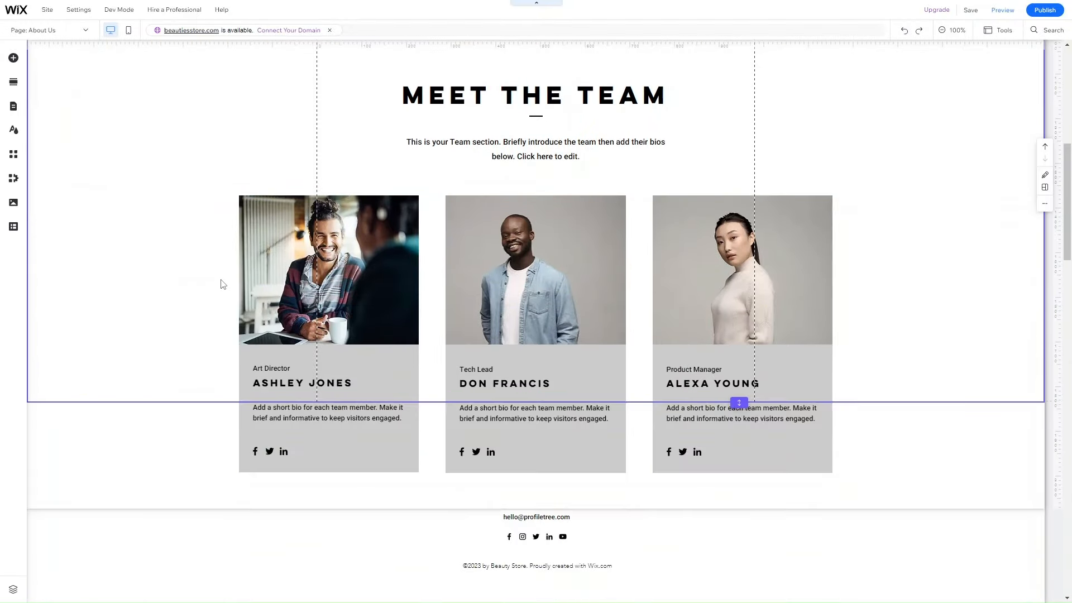
pyautogui.scroll(-20, 223, 283)
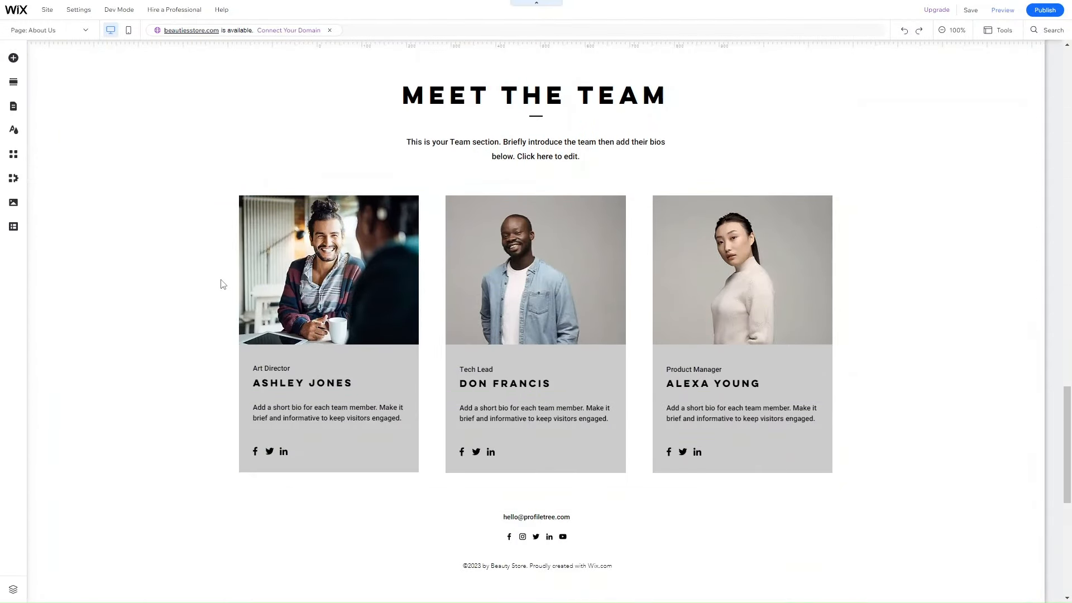
pyautogui.scroll(20, 222, 284)
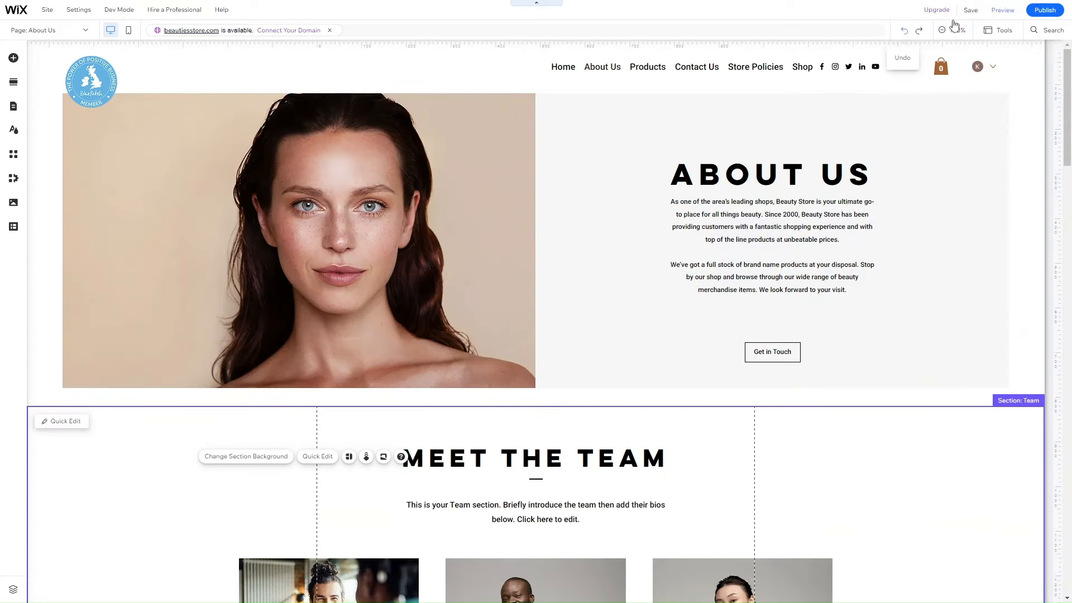
# Save the site, opt out of seeing the save confirmation again, and close it.
pyautogui.click(973, 12)
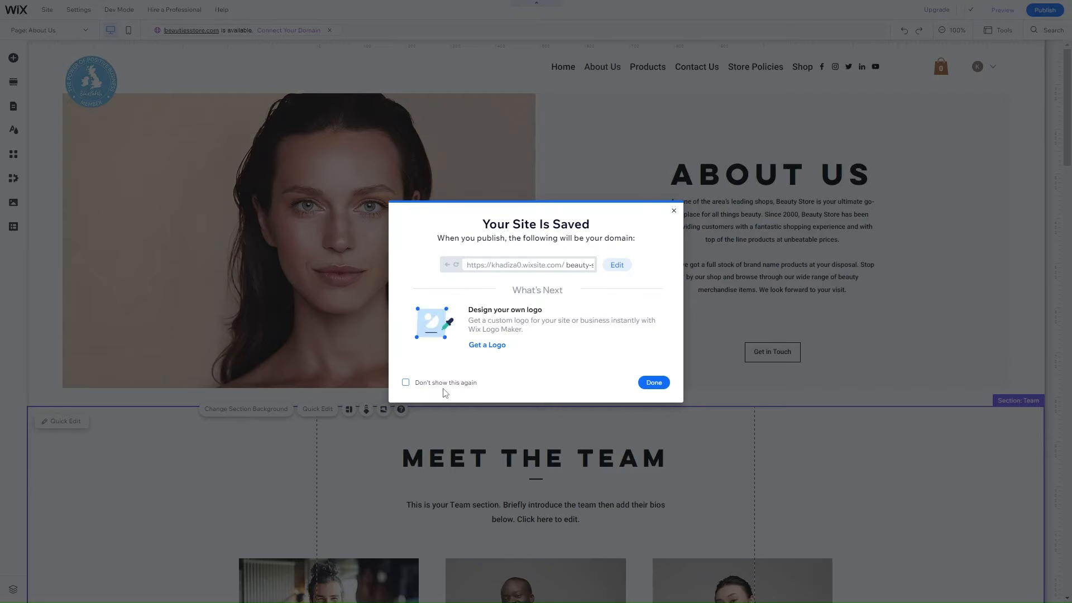
pyautogui.click(406, 382)
pyautogui.click(655, 382)
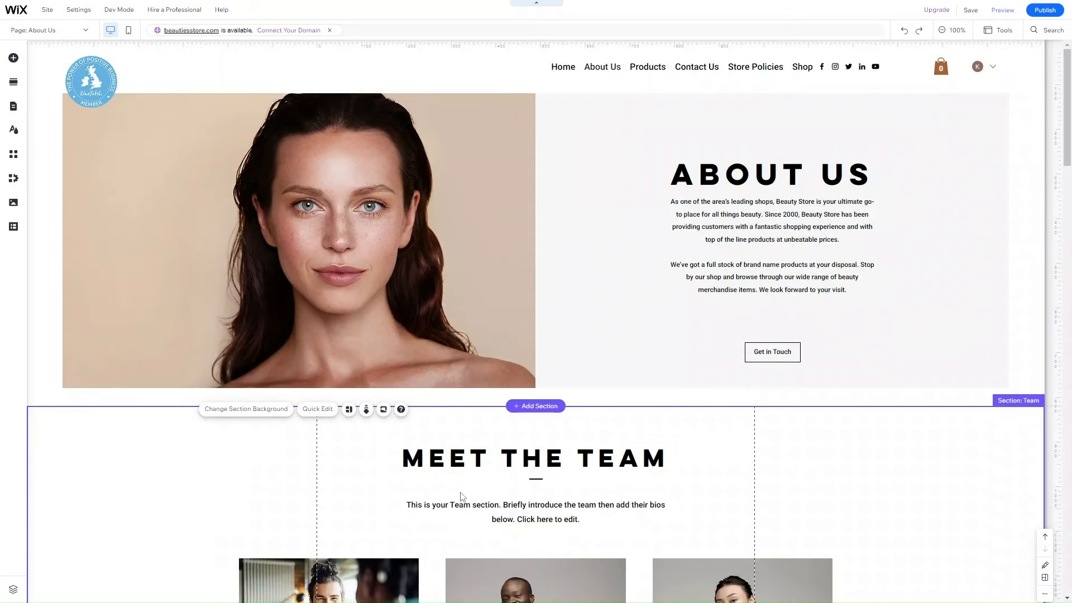
# Look over the About Us page down to its team section and switch to the Products page.
pyautogui.scroll(-5, 461, 496)
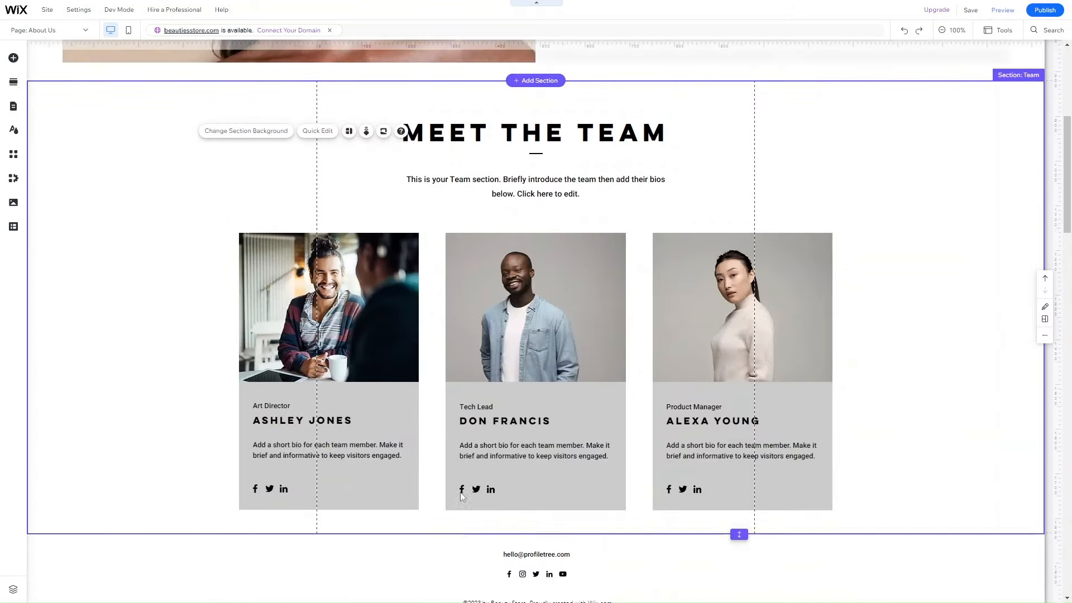
pyautogui.scroll(1, 462, 496)
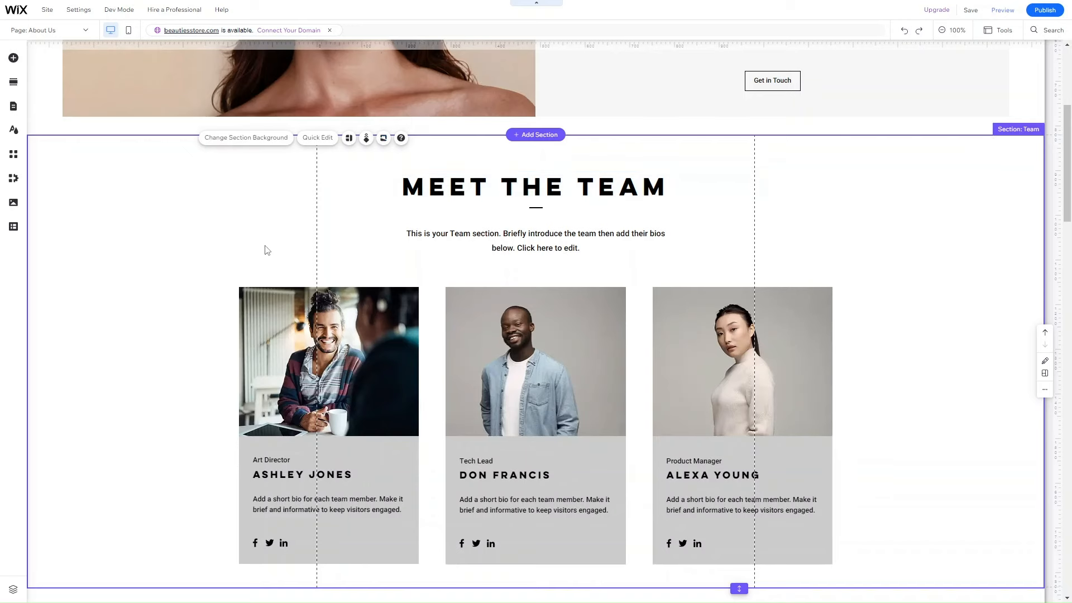
pyautogui.scroll(5, 266, 249)
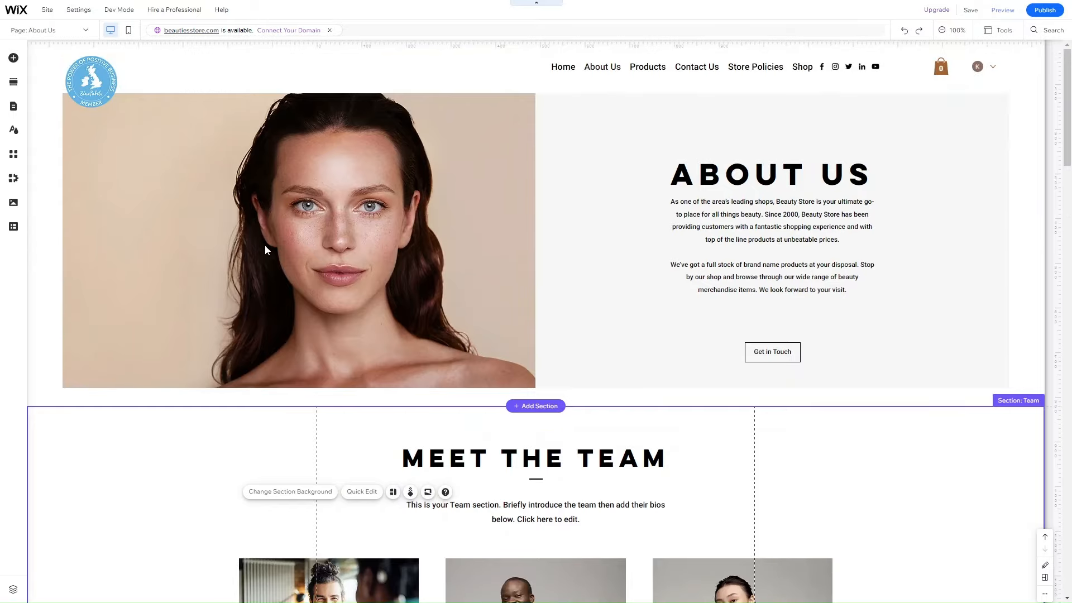
pyautogui.click(48, 29)
pyautogui.click(54, 93)
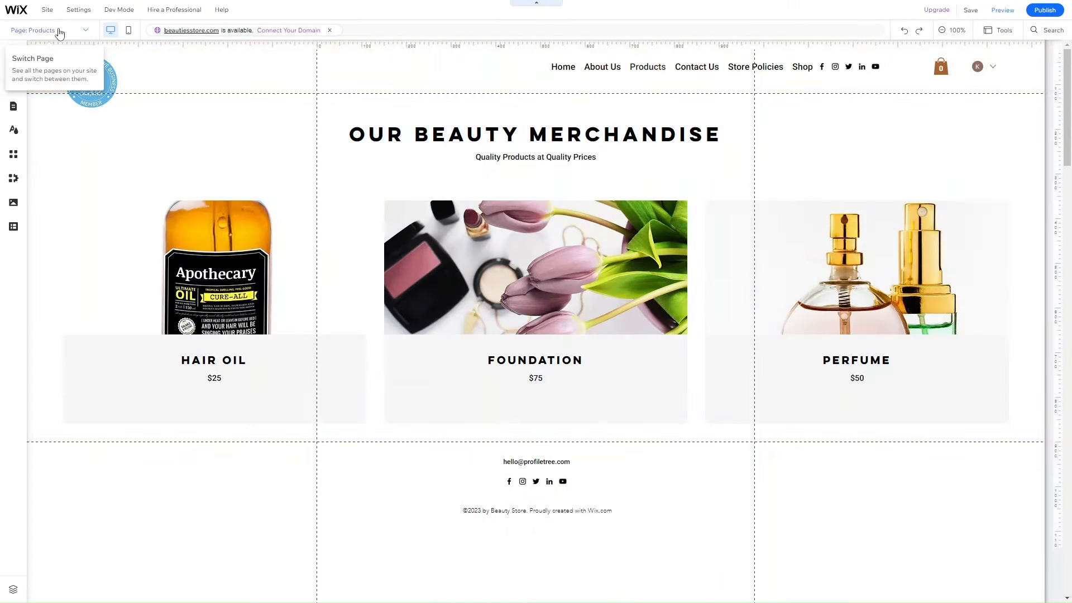
# Open the site's page management and bring up the template gallery for adding a new page.
pyautogui.click(59, 31)
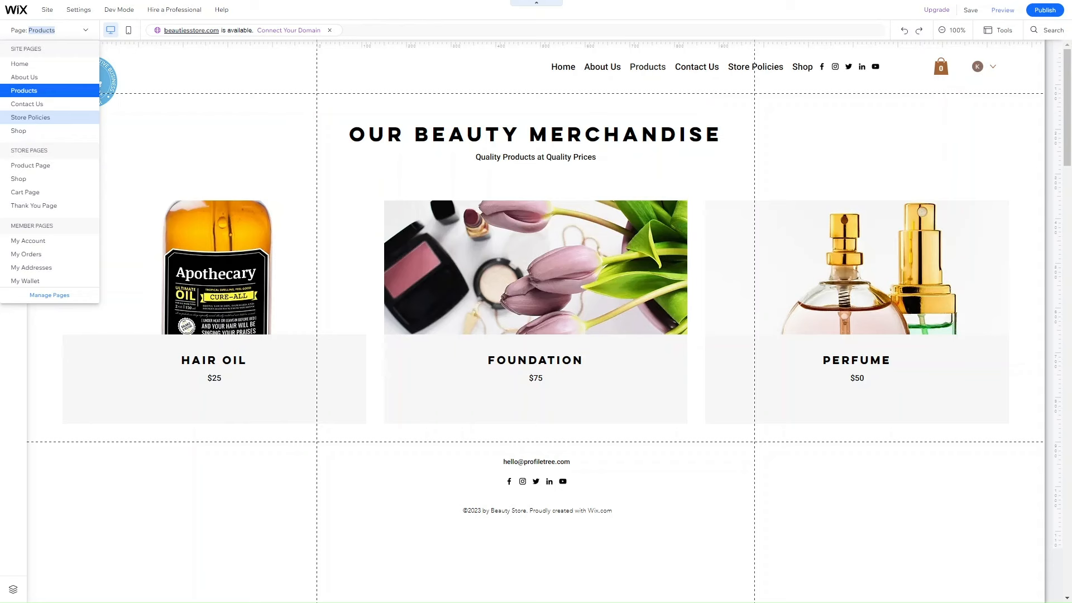
pyautogui.click(30, 117)
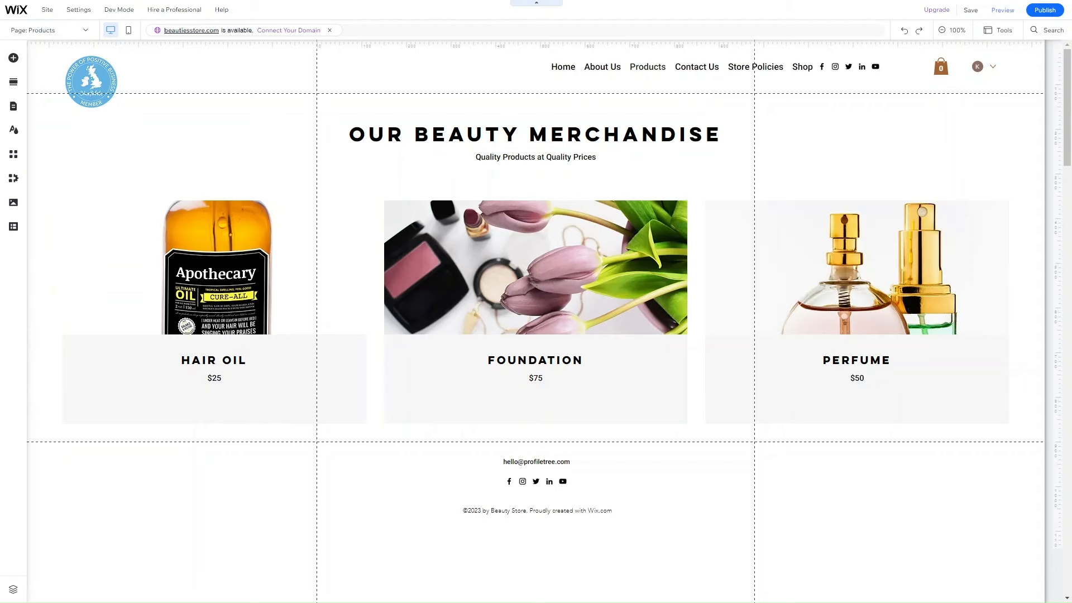
pyautogui.click(65, 35)
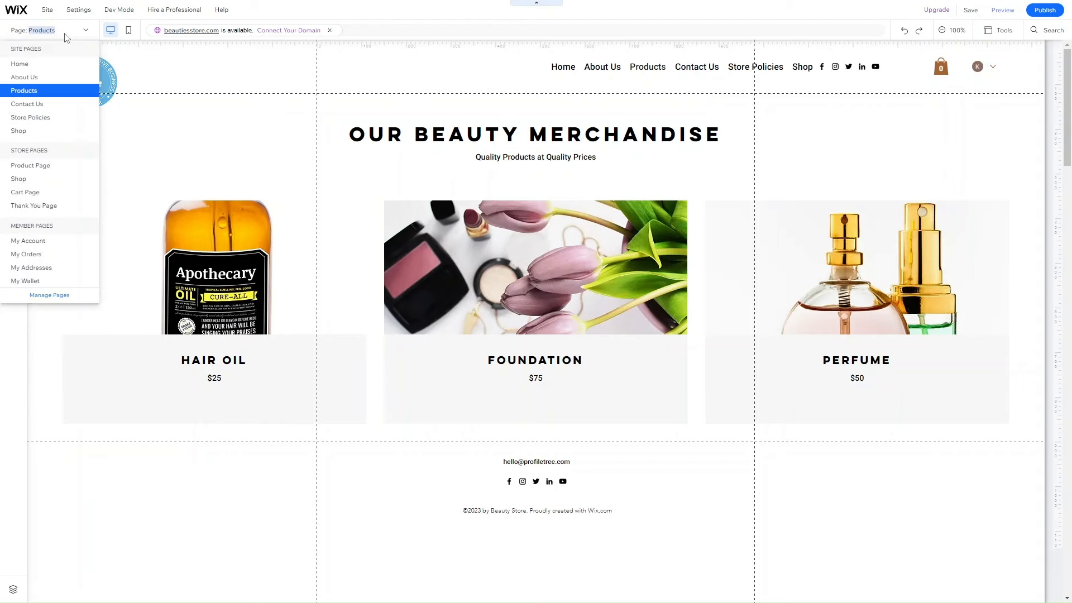
pyautogui.click(53, 298)
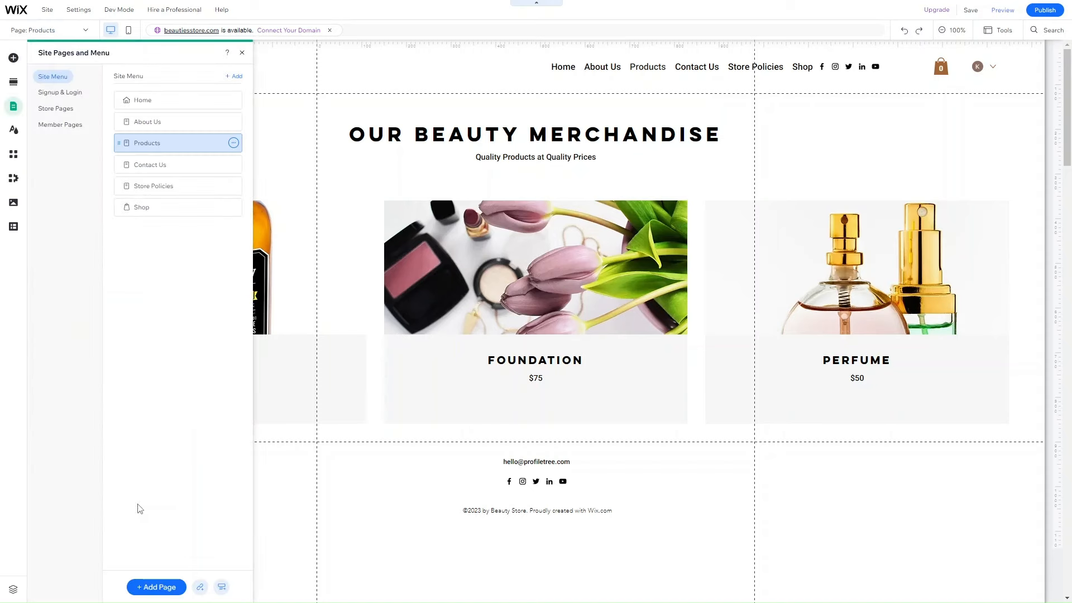
pyautogui.click(156, 587)
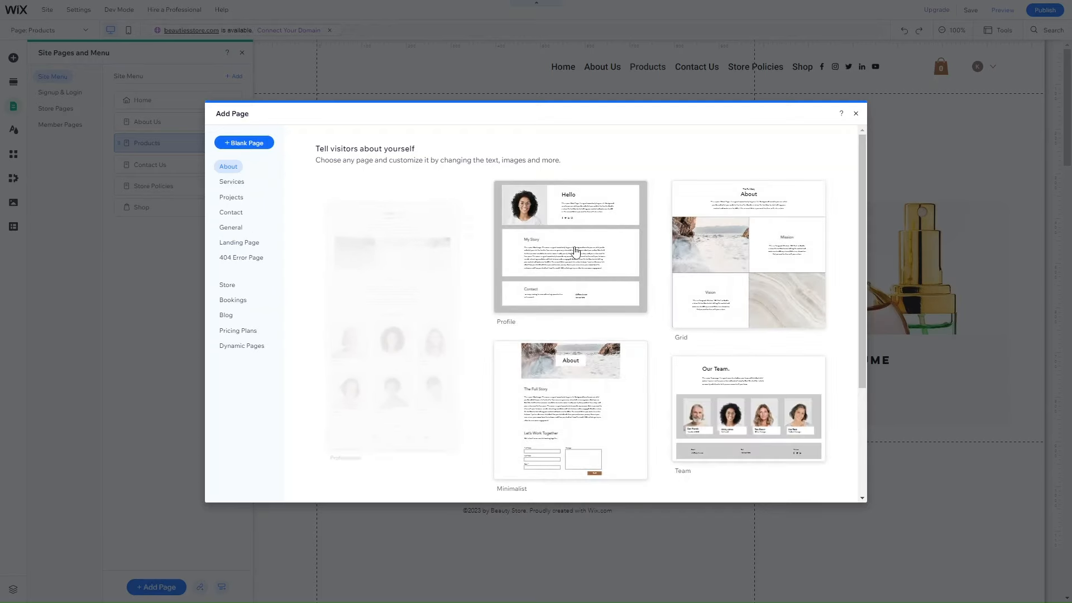
# Browse the About page templates and bring up the Services templates.
pyautogui.scroll(-3, 538, 410)
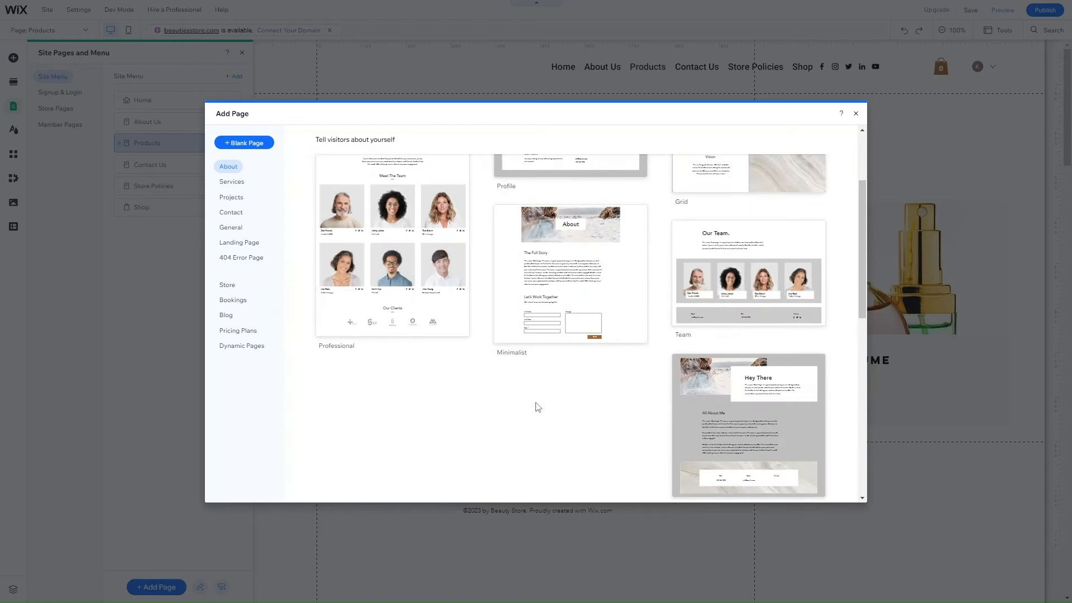
pyautogui.scroll(-4, 537, 407)
pyautogui.scroll(5, 537, 407)
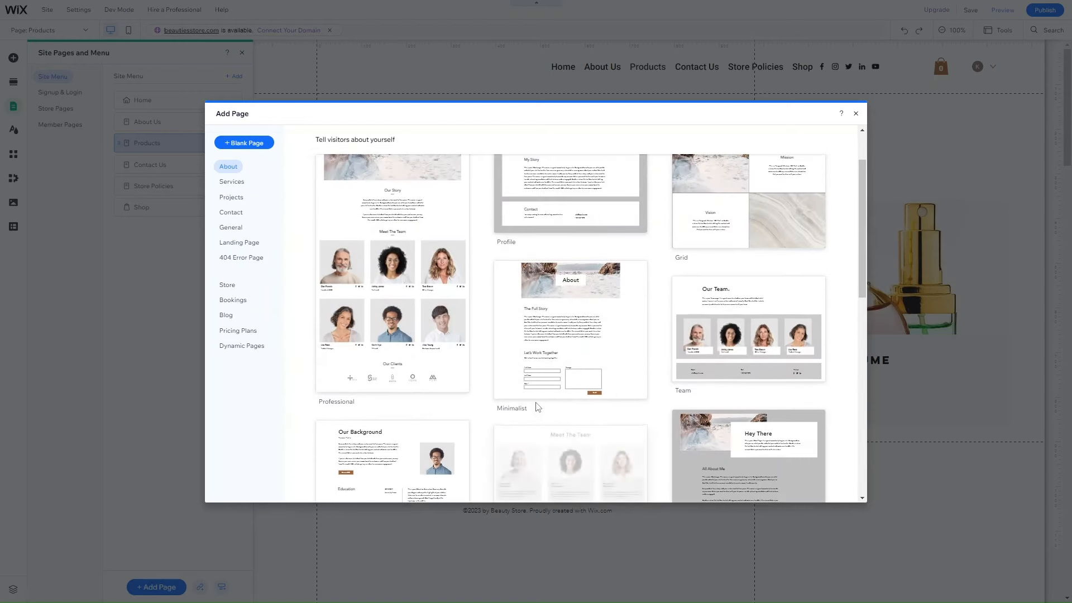
pyautogui.scroll(-7, 537, 408)
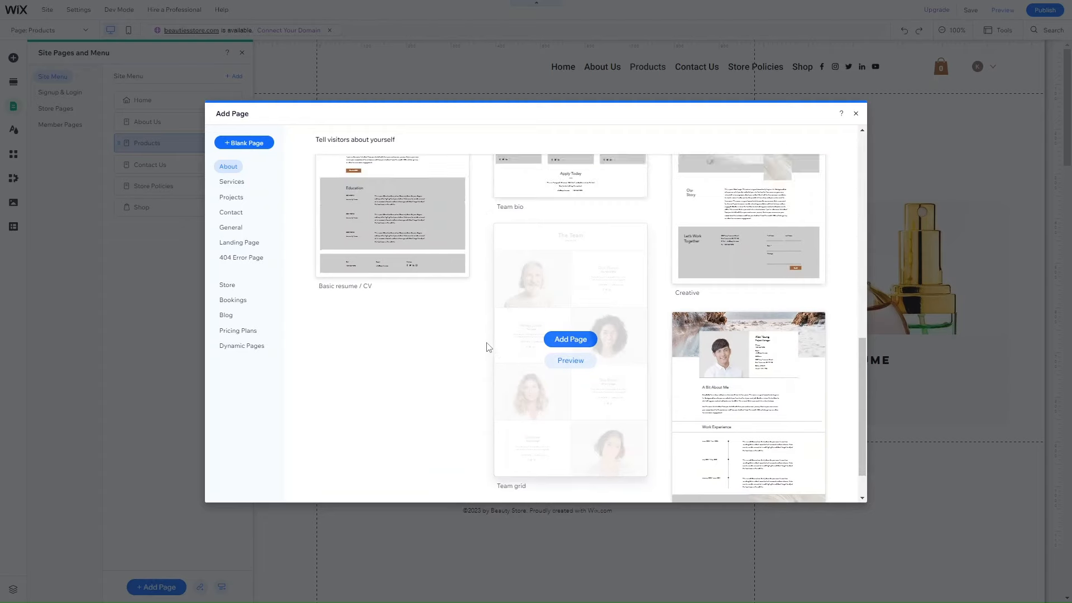
pyautogui.scroll(5, 487, 347)
pyautogui.click(235, 181)
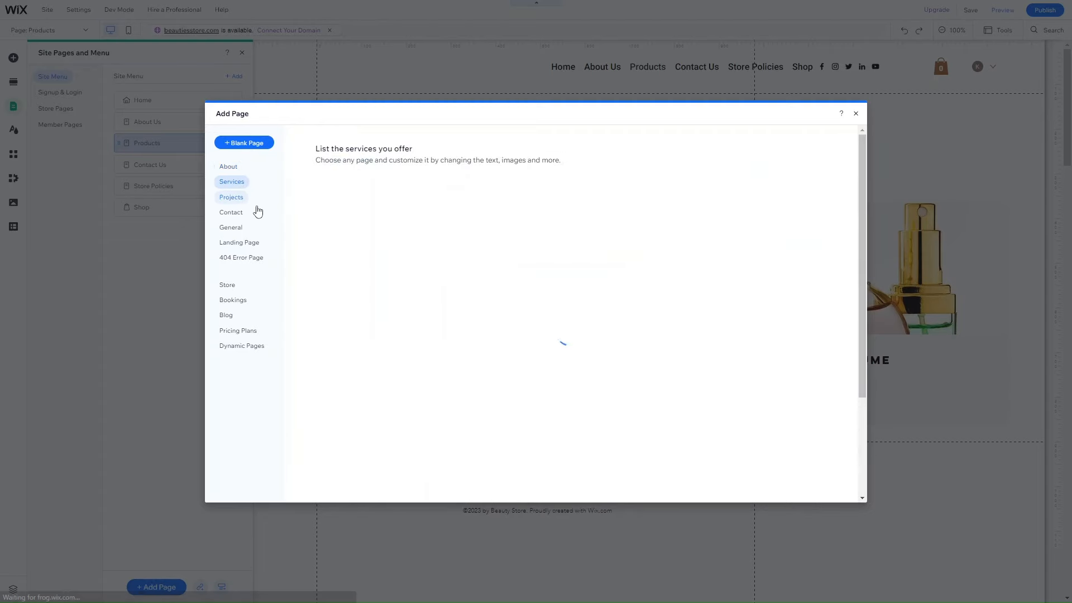
# Add a new page from the Descriptive layout in the General category, keeping General as its name.
pyautogui.click(232, 229)
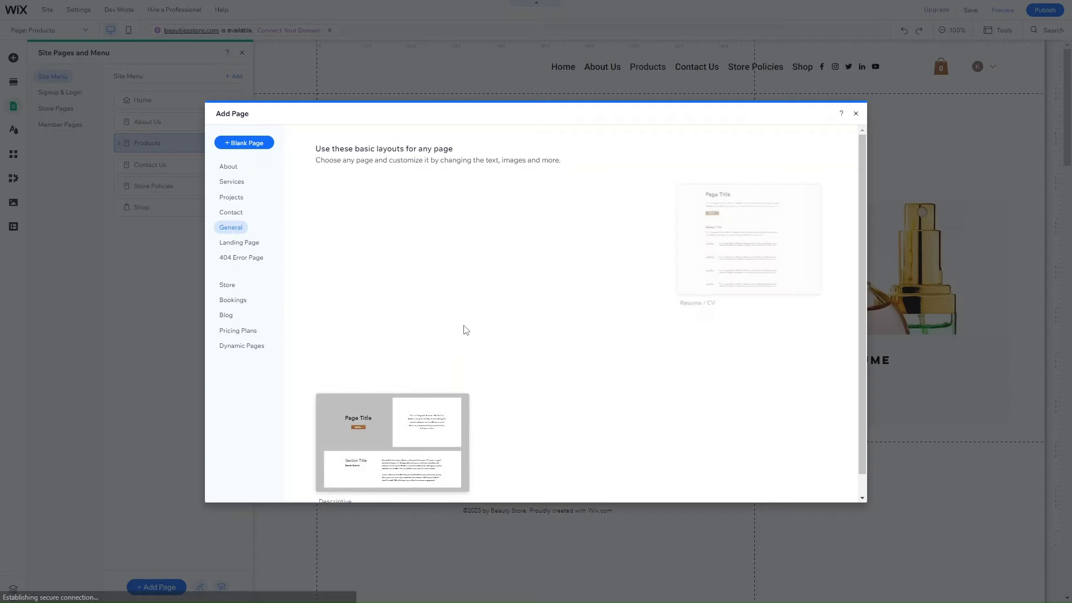
pyautogui.scroll(-3, 601, 471)
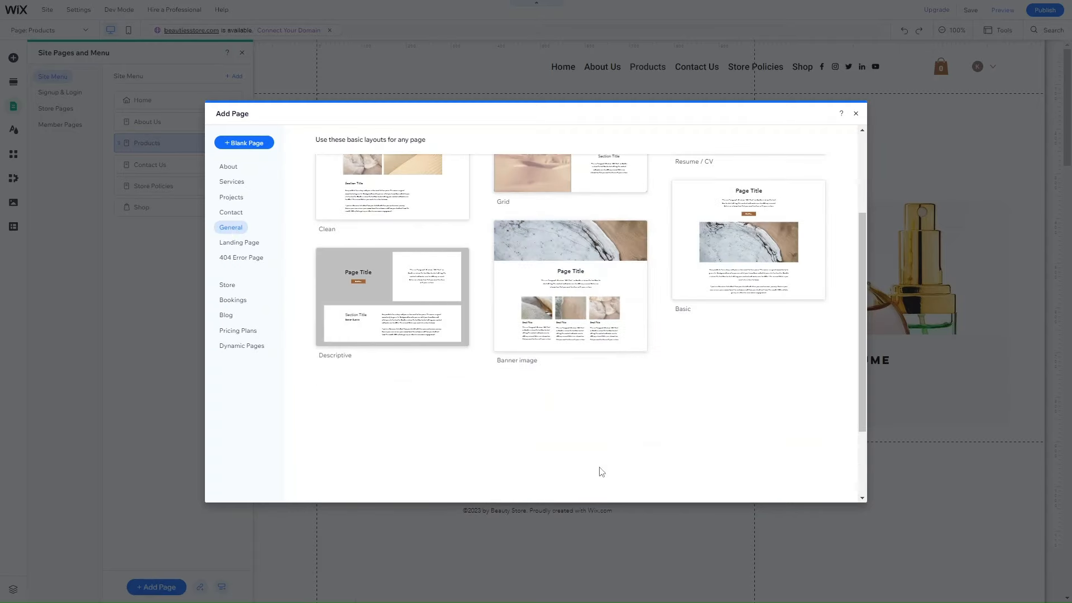
pyautogui.scroll(3, 601, 471)
pyautogui.moveTo(443, 423)
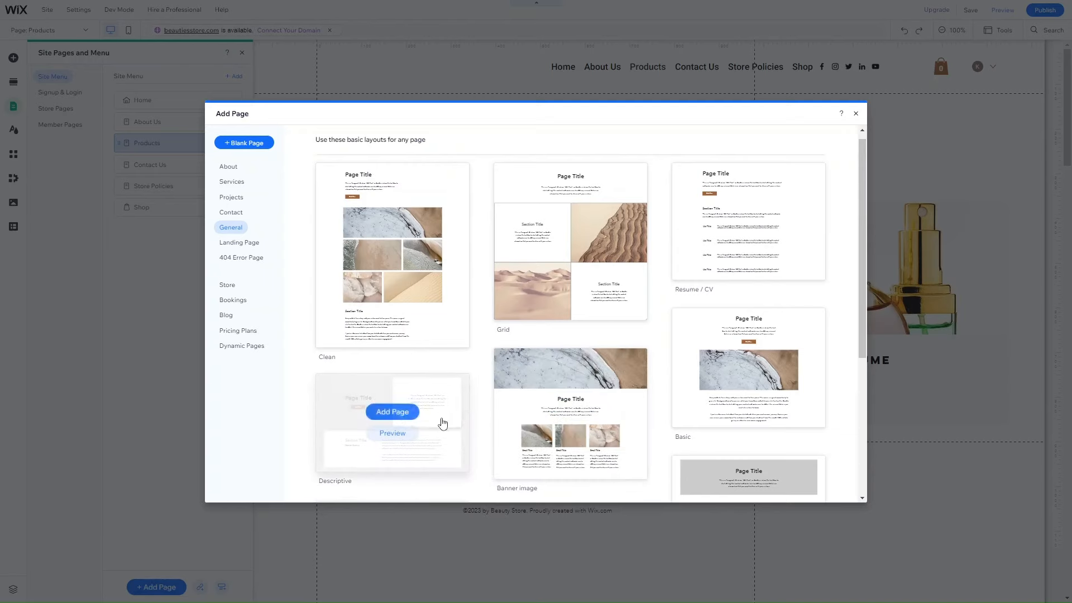
pyautogui.click(393, 412)
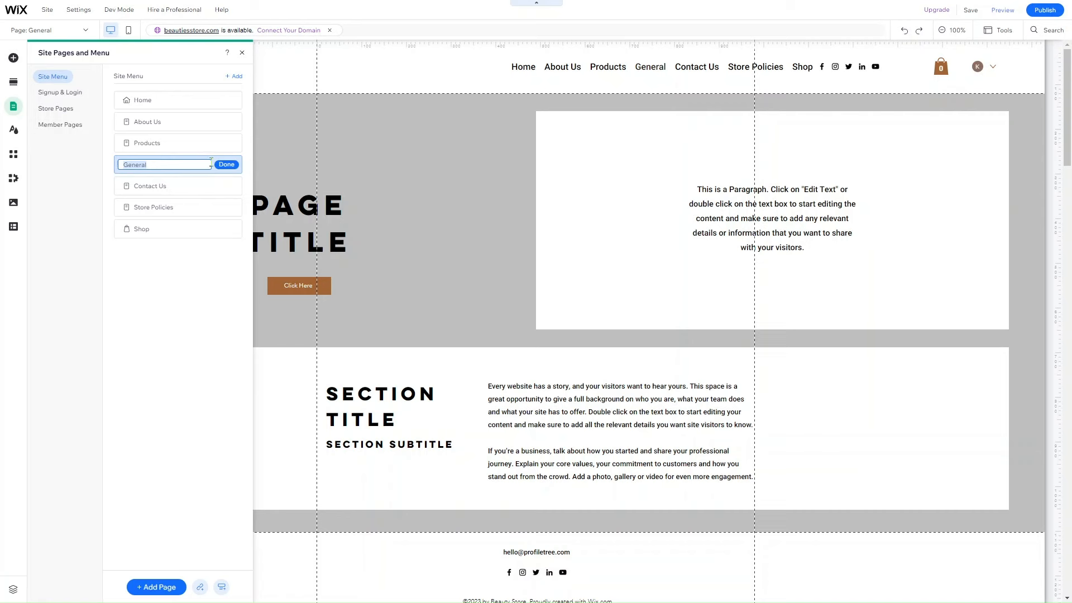
pyautogui.click(230, 165)
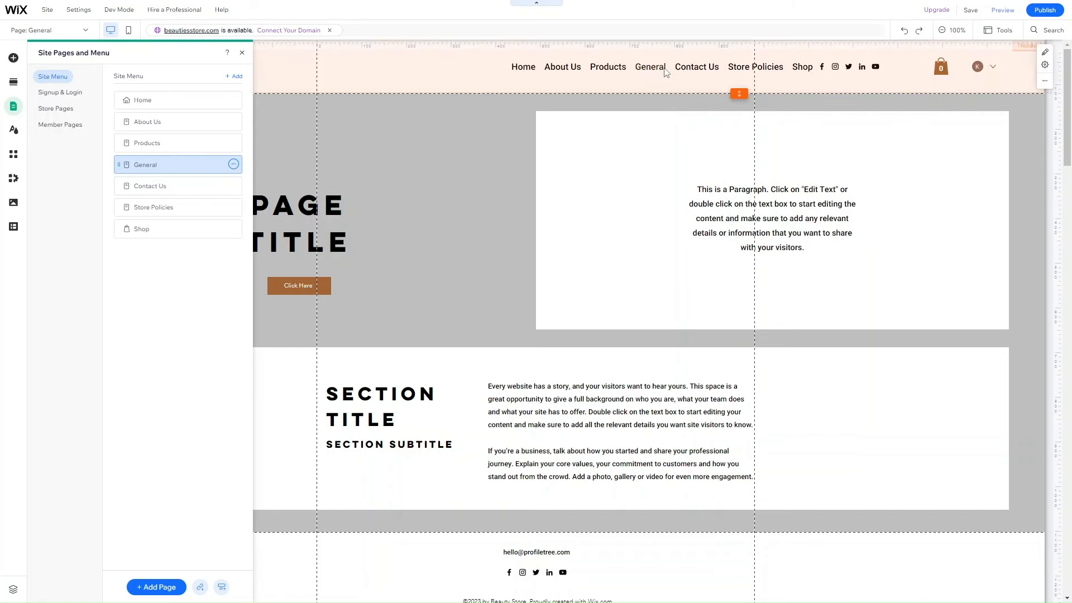
# Move the General page below Store Policies in the site menu and close the page management.
pyautogui.moveTo(119, 165)
pyautogui.mouseDown()
pyautogui.moveTo(120, 208)
pyautogui.moveTo(127, 182)
pyautogui.mouseUp()
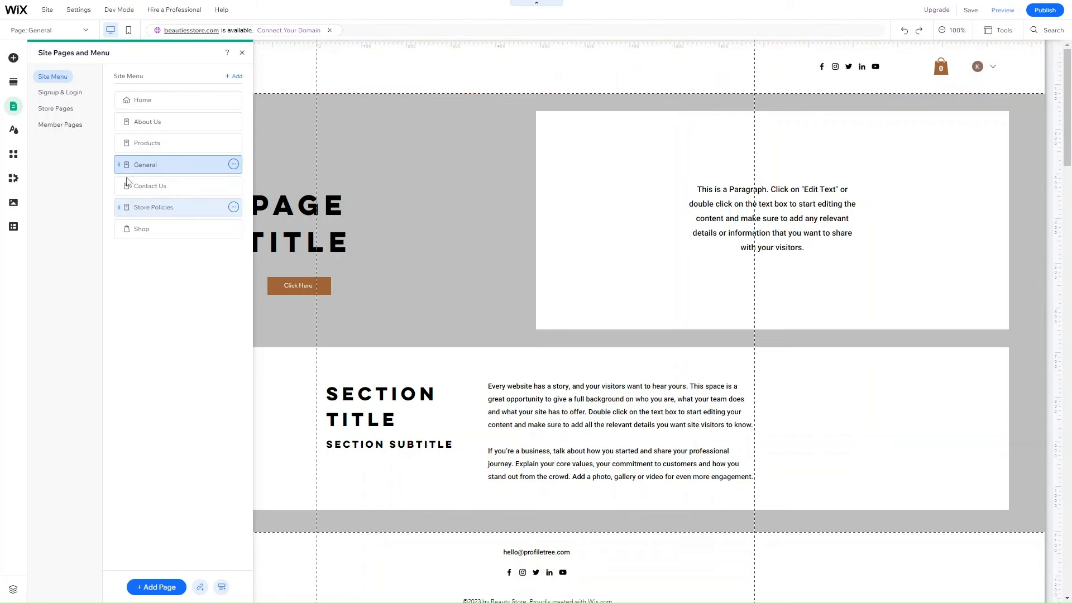
pyautogui.click(242, 52)
pyautogui.scroll(-1, 388, 383)
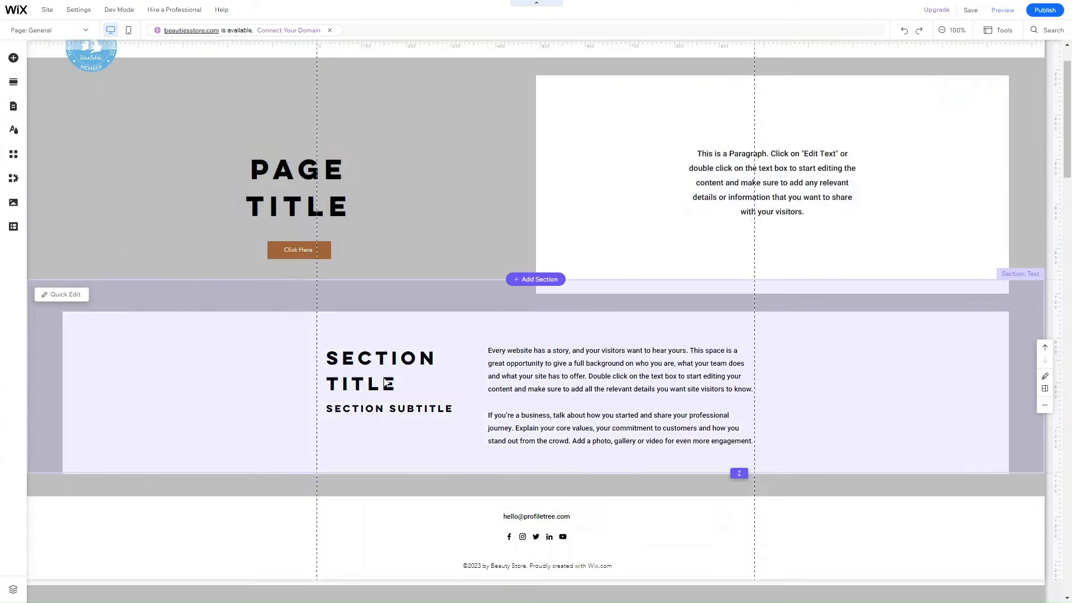
pyautogui.scroll(1, 388, 384)
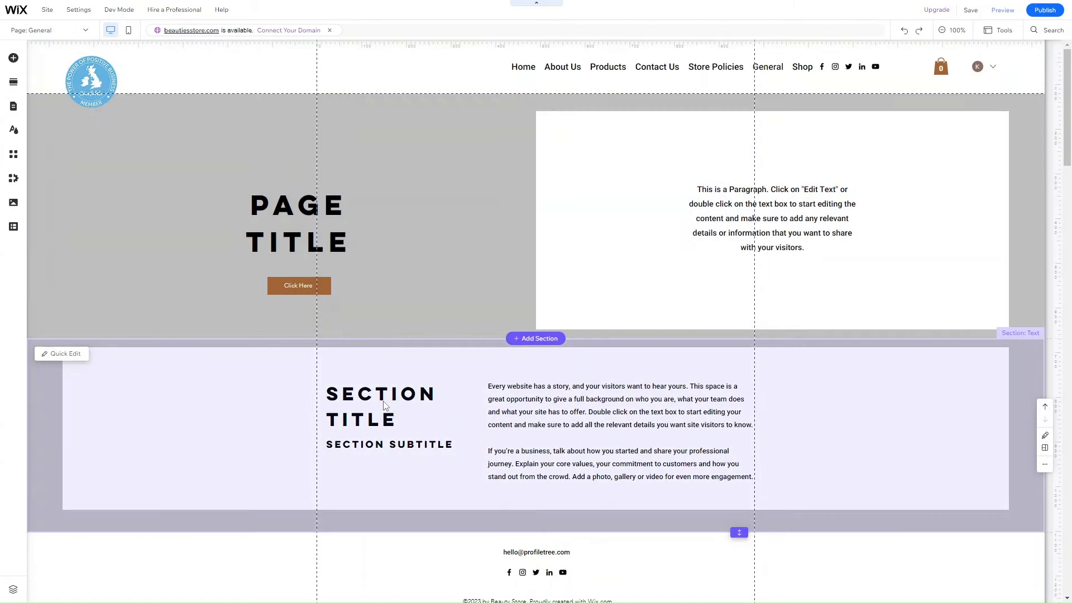
pyautogui.scroll(-1, 385, 406)
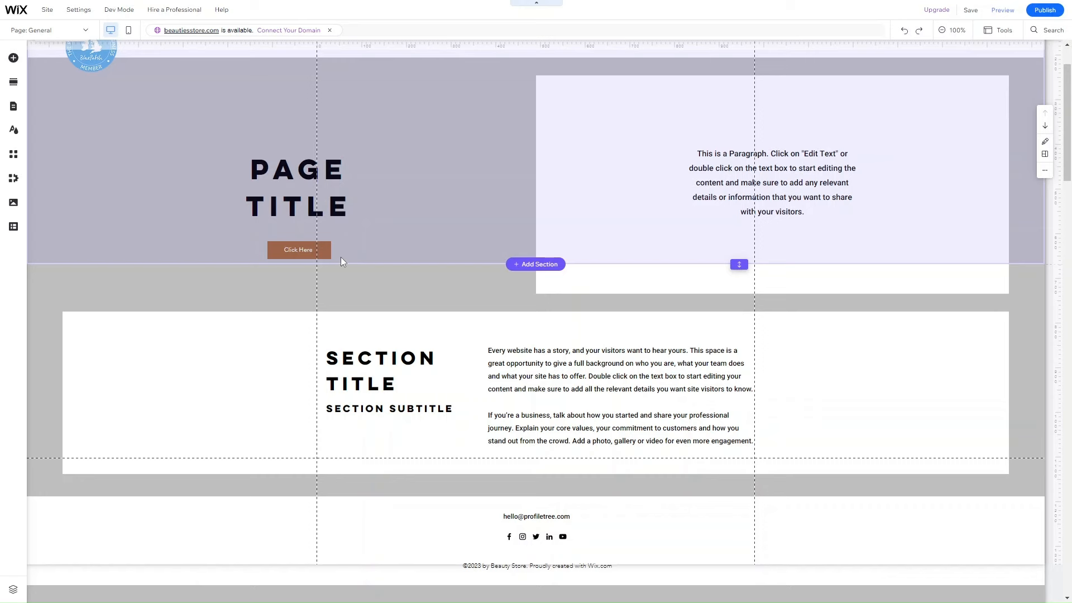
pyautogui.scroll(1, 341, 258)
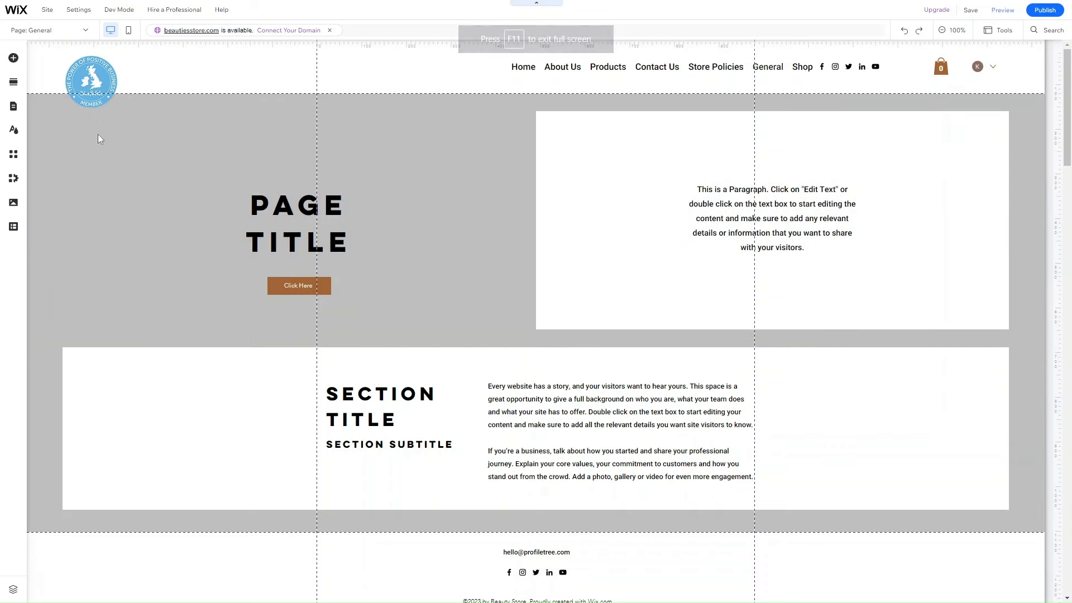
pyautogui.scroll(-1, 525, 285)
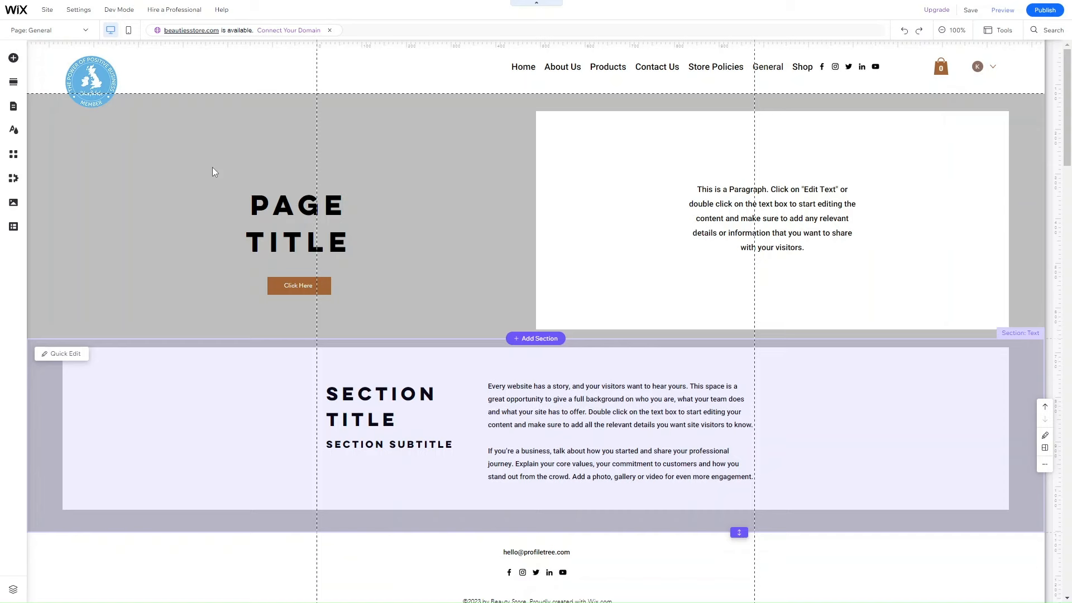
pyautogui.scroll(-1, 546, 275)
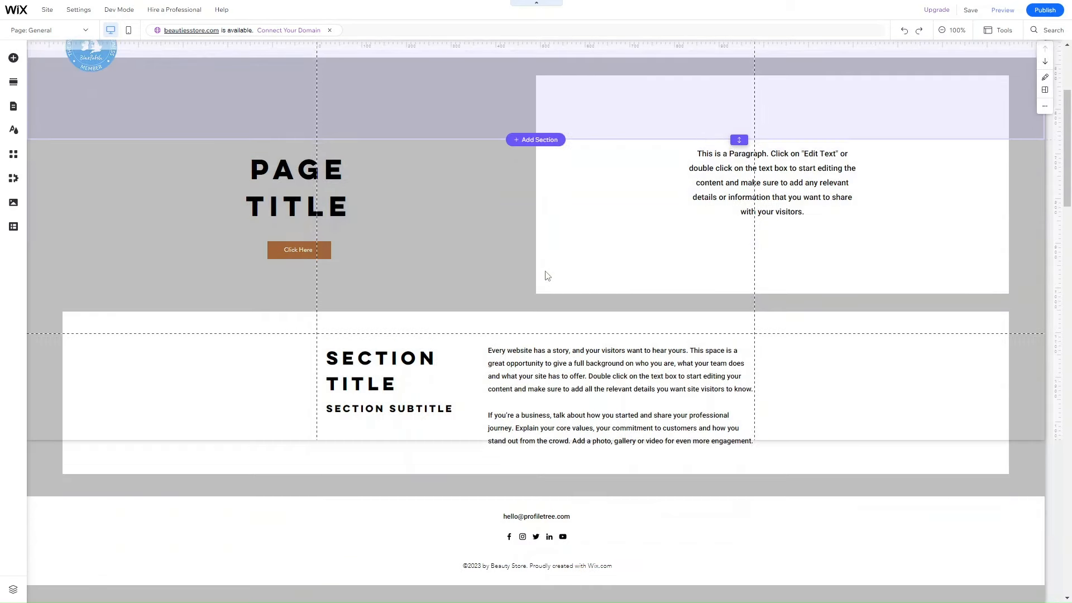
pyautogui.scroll(1, 546, 275)
pyautogui.moveTo(944, 7)
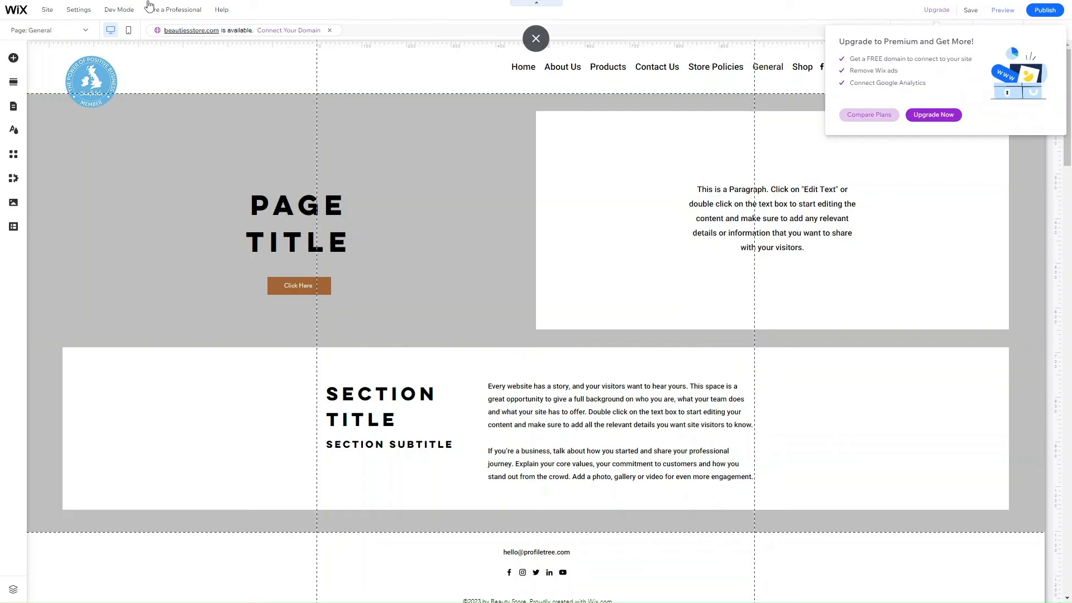
# Go to the site's dashboard and show the list of store products.
pyautogui.moveTo(34, 22)
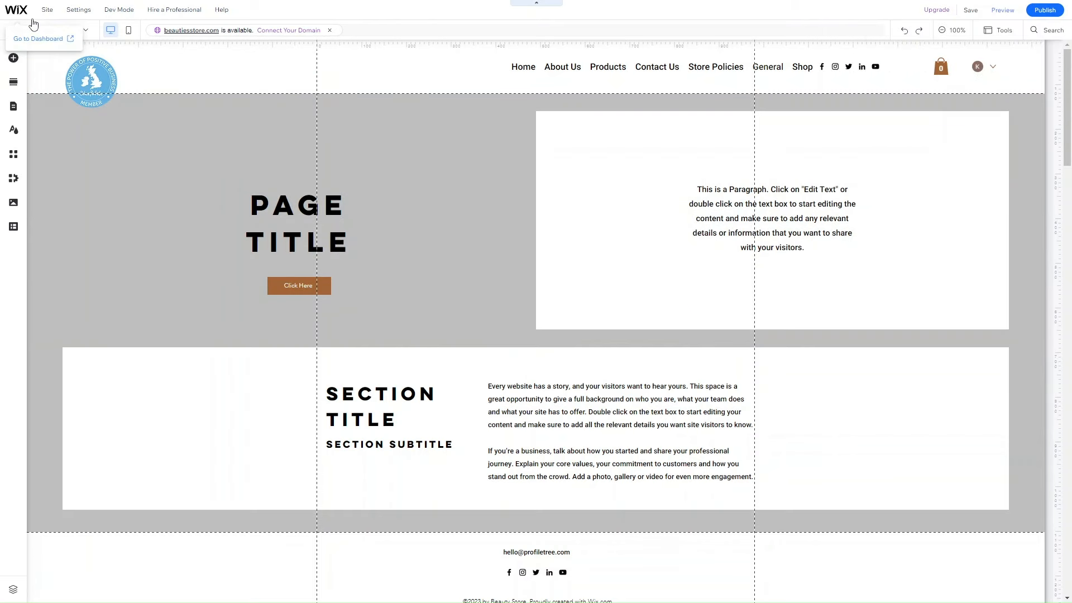
pyautogui.click(45, 40)
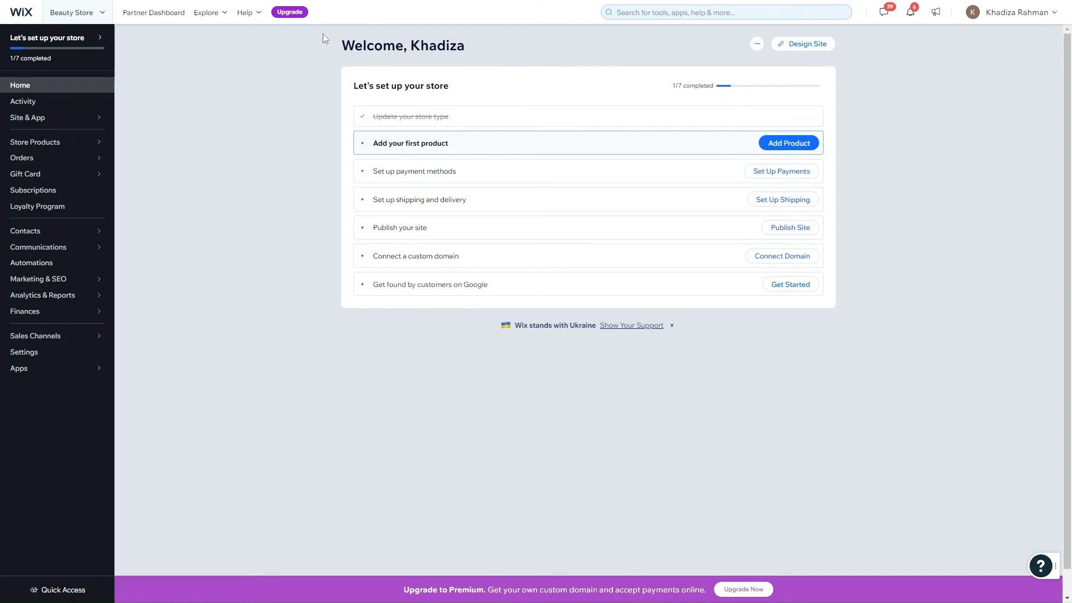
pyautogui.click(36, 143)
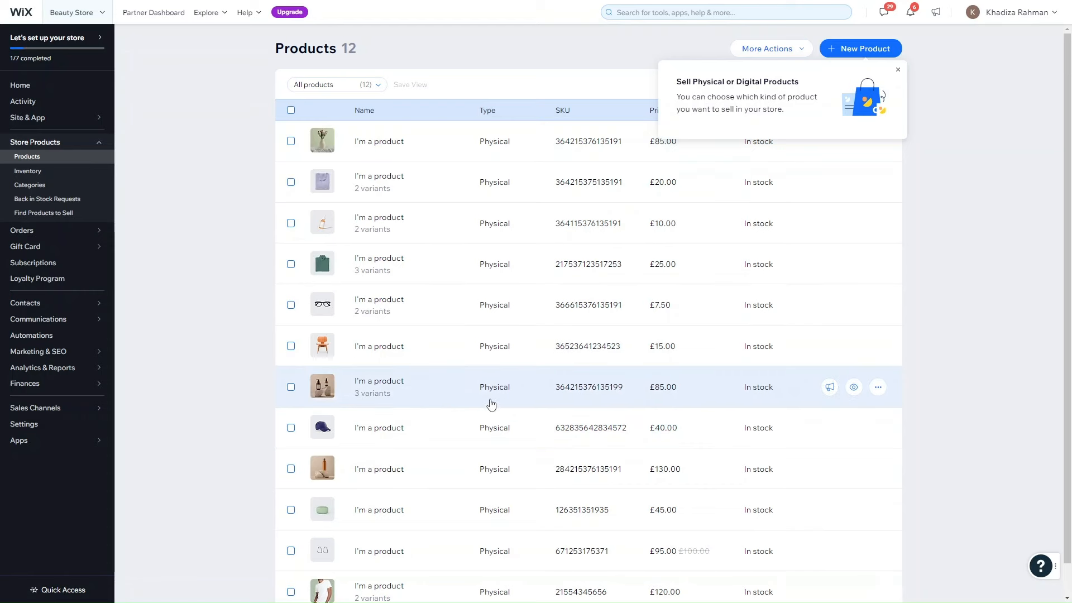
# Open the first product in the list and examine its description, pricing, options, inventory and shipping settings.
pyautogui.scroll(-1, 525, 232)
pyautogui.scroll(1, 526, 232)
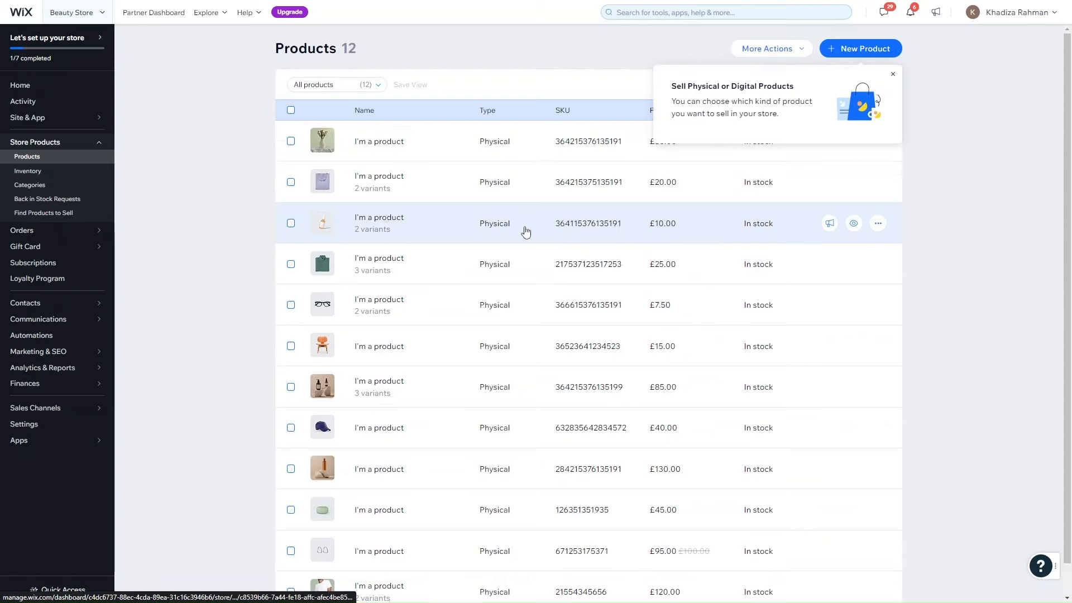
pyautogui.click(382, 149)
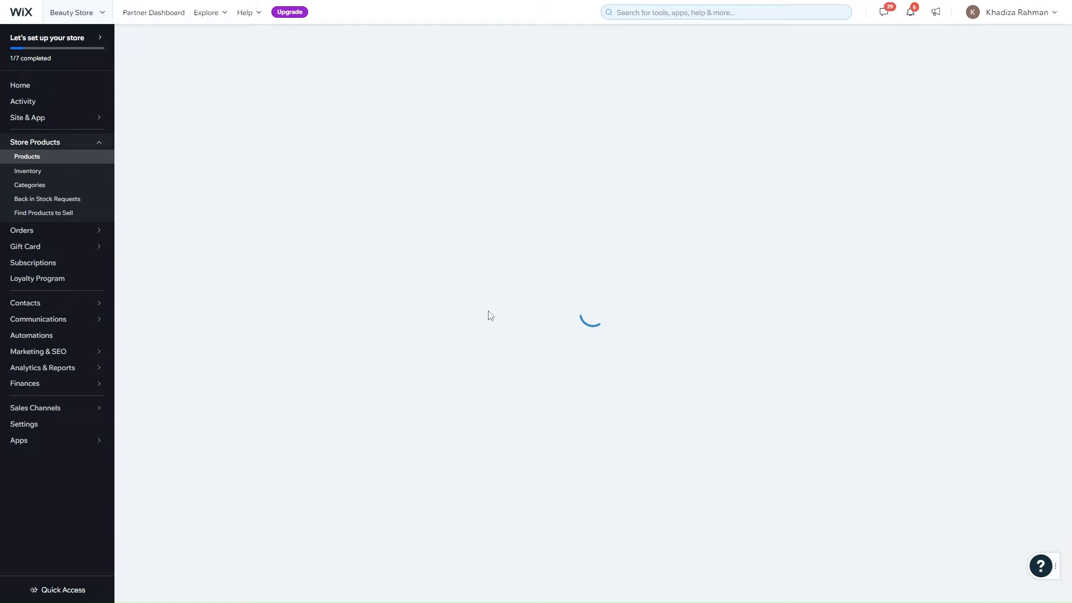
pyautogui.scroll(-5, 508, 430)
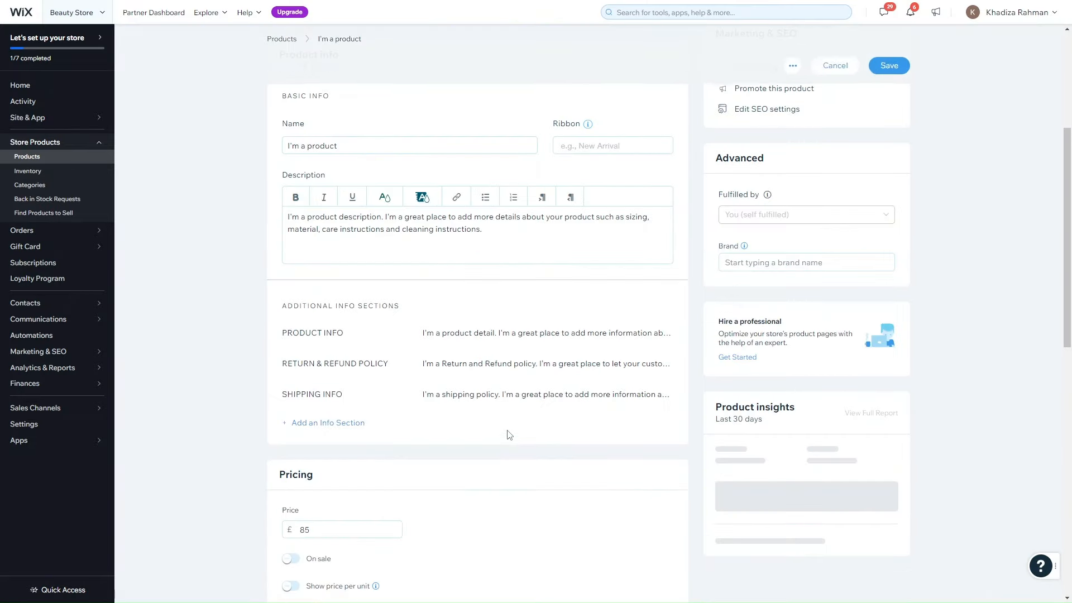
pyautogui.scroll(-10, 508, 435)
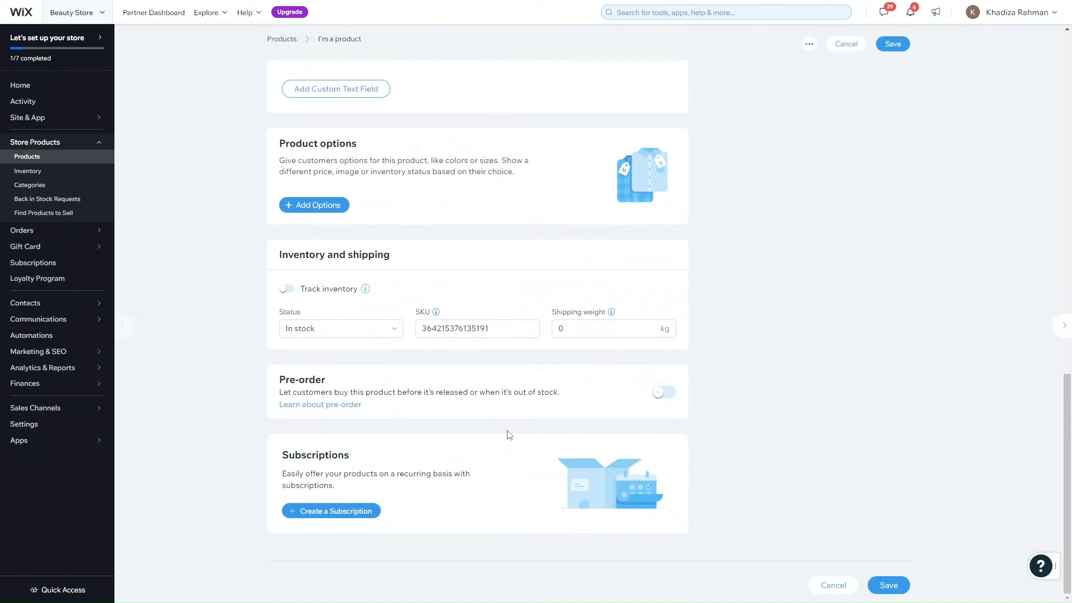
pyautogui.moveTo(365, 286)
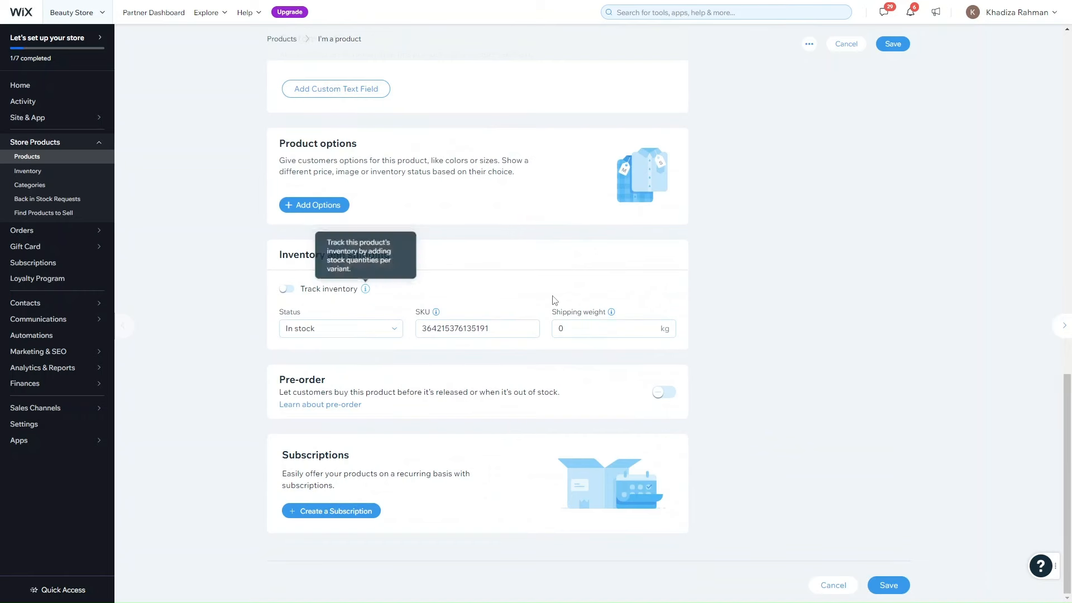
pyautogui.scroll(15, 554, 301)
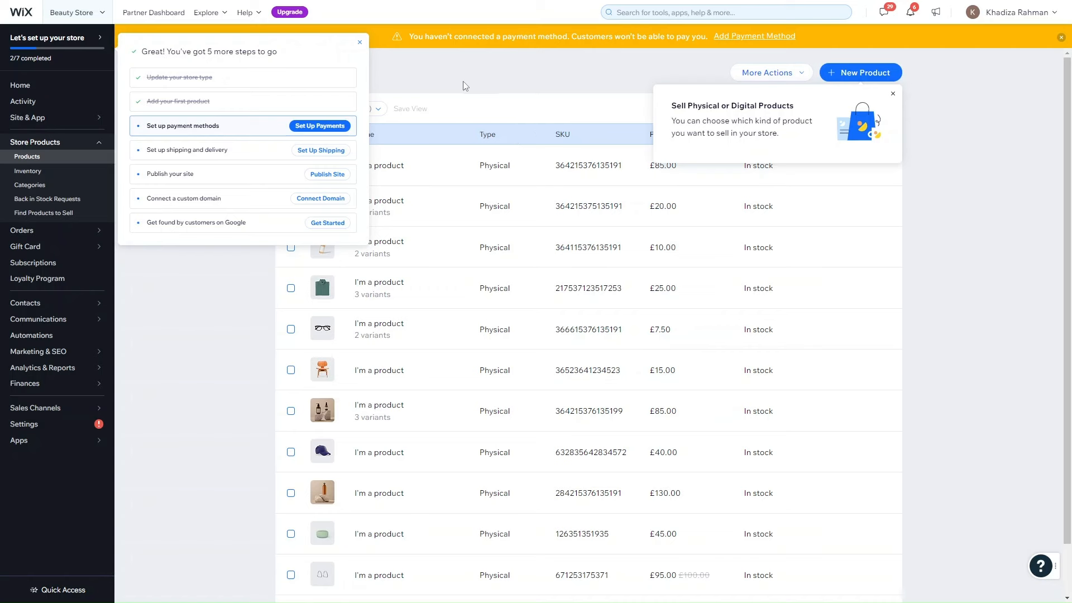
# Go back to the dashboard home, publish the site from the editor and open its live version.
pyautogui.click(47, 86)
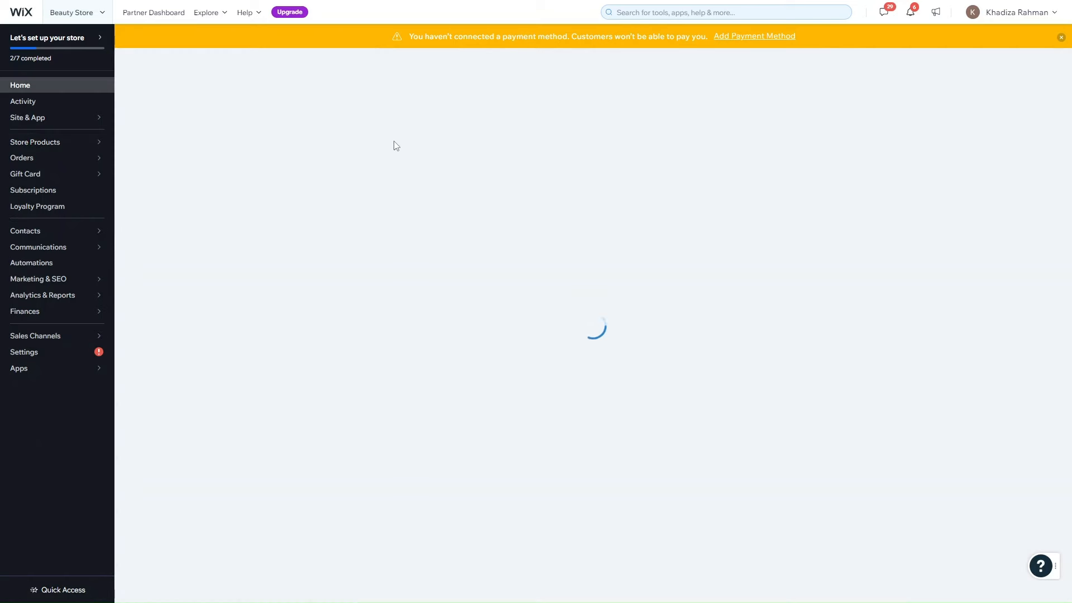
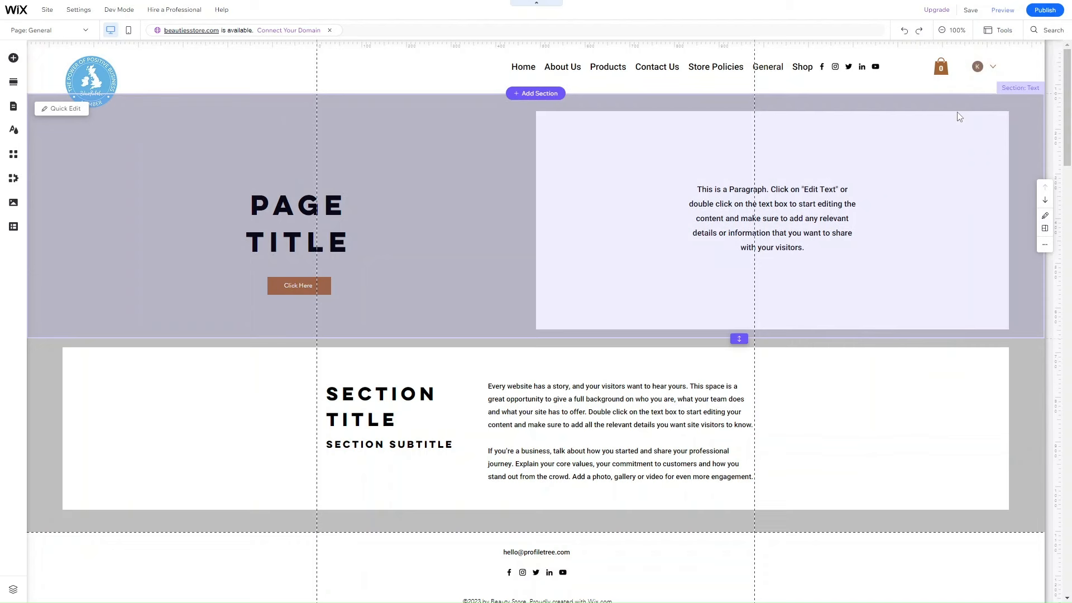
pyautogui.click(1039, 15)
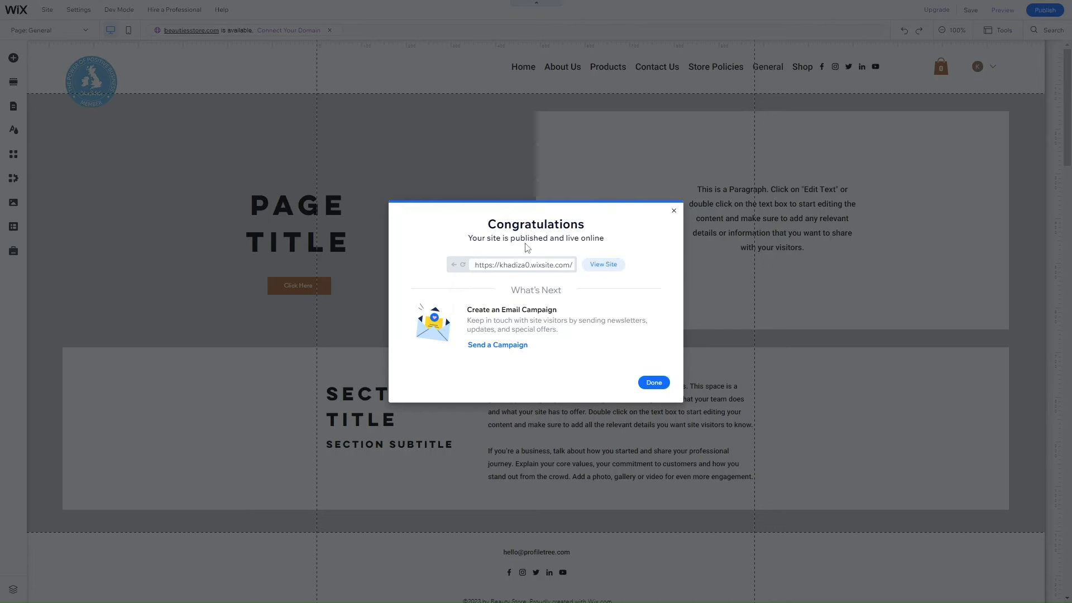
pyautogui.click(605, 267)
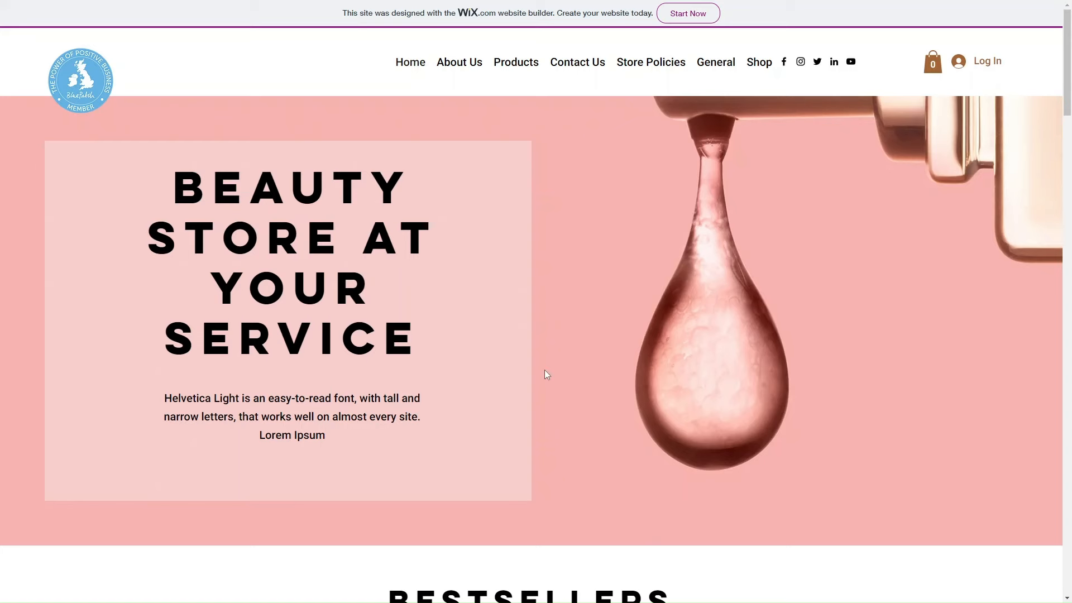
# Look through the published home page, including the Bestsellers and Brands We Carry sections.
pyautogui.scroll(-12, 415, 385)
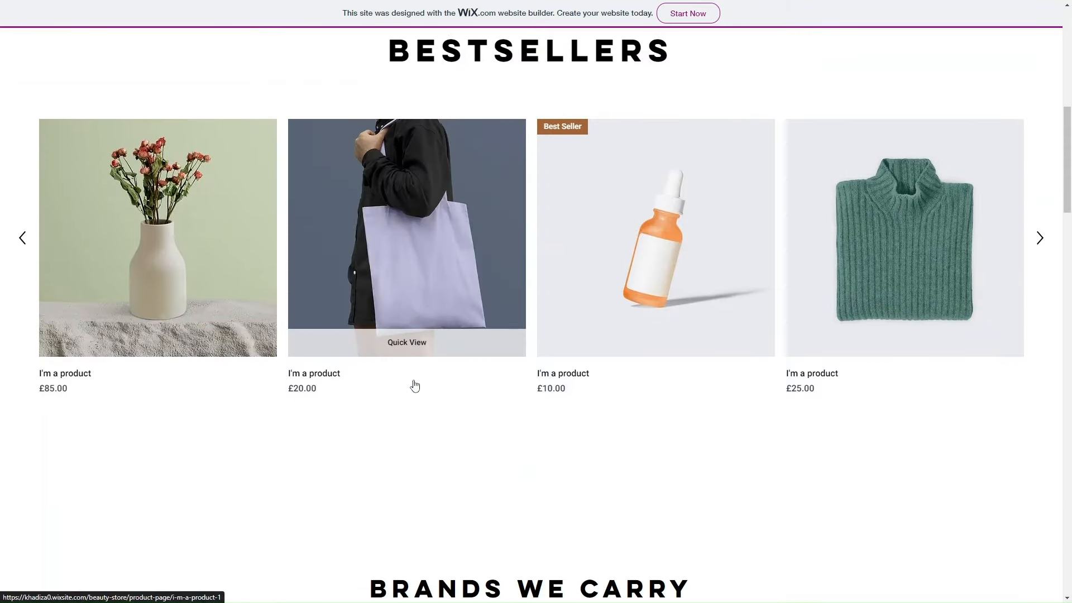
pyautogui.scroll(-2, 412, 383)
pyautogui.scroll(1, 455, 340)
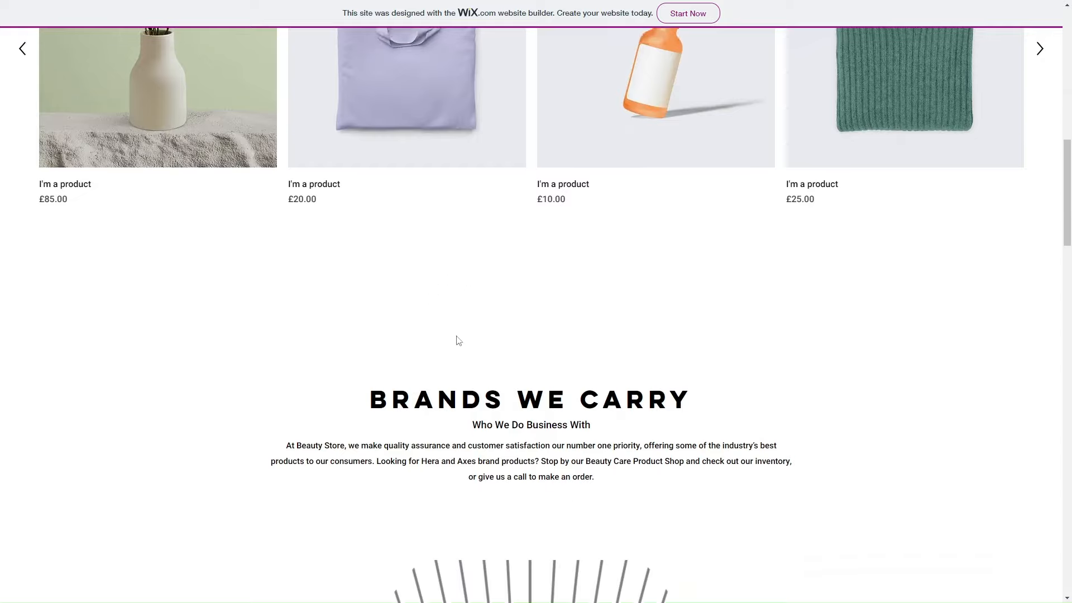
pyautogui.scroll(-5, 410, 410)
pyautogui.scroll(-15, 410, 410)
pyautogui.scroll(20, 409, 412)
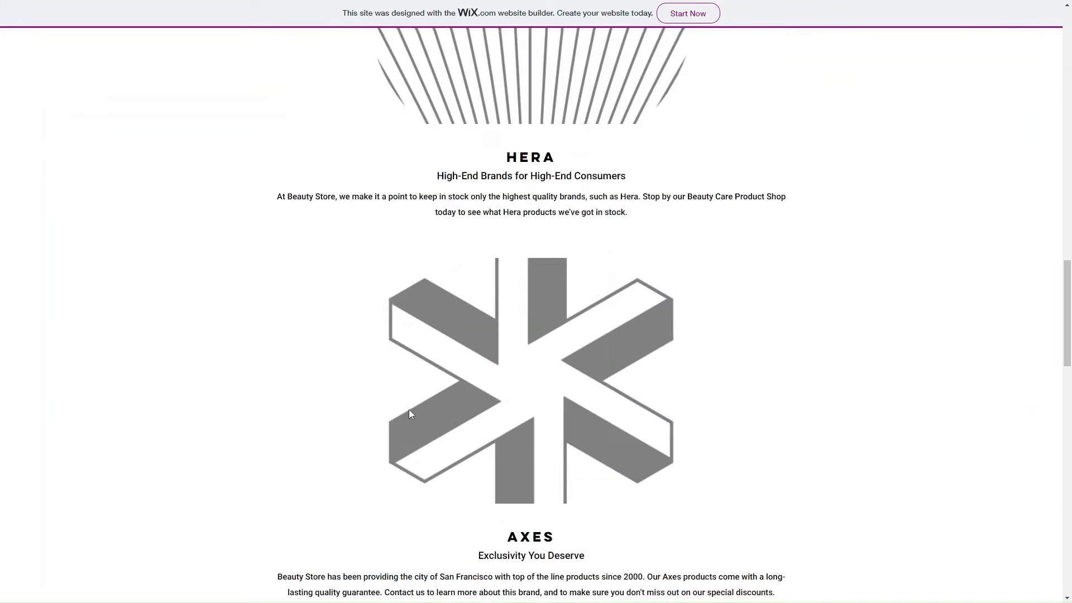
pyautogui.scroll(9, 411, 414)
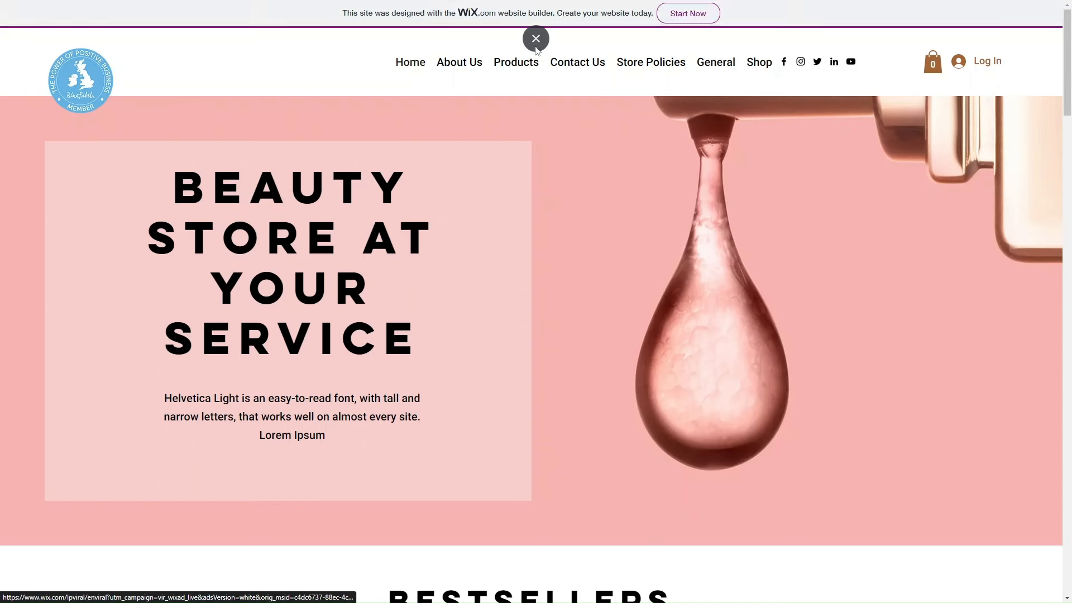
# Leave full-screen view and examine the live site's web address, including its beauty-store ending.
pyautogui.click(536, 37)
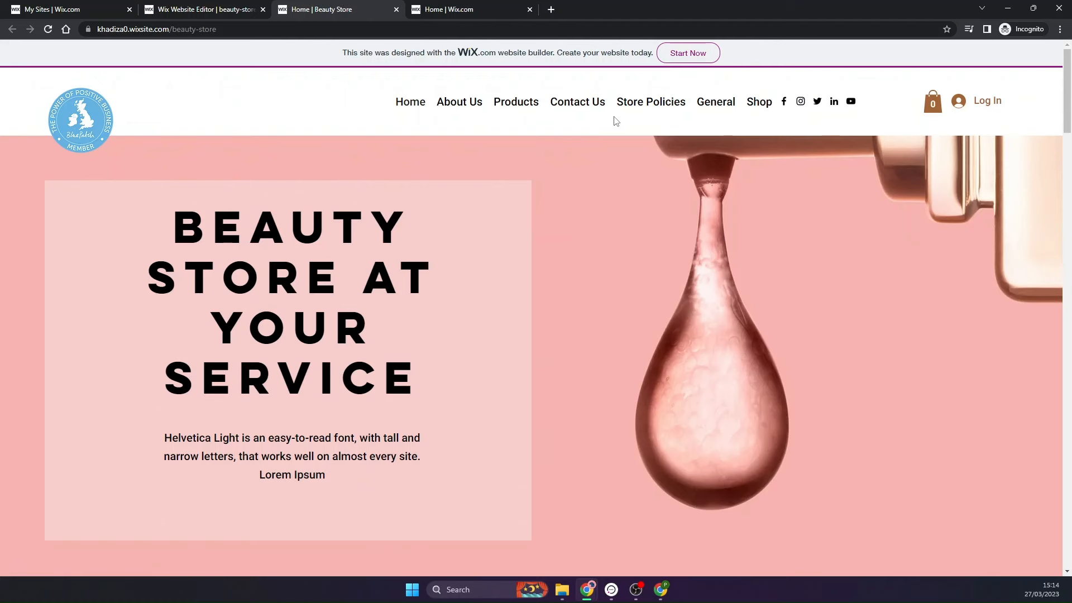
pyautogui.click(187, 34)
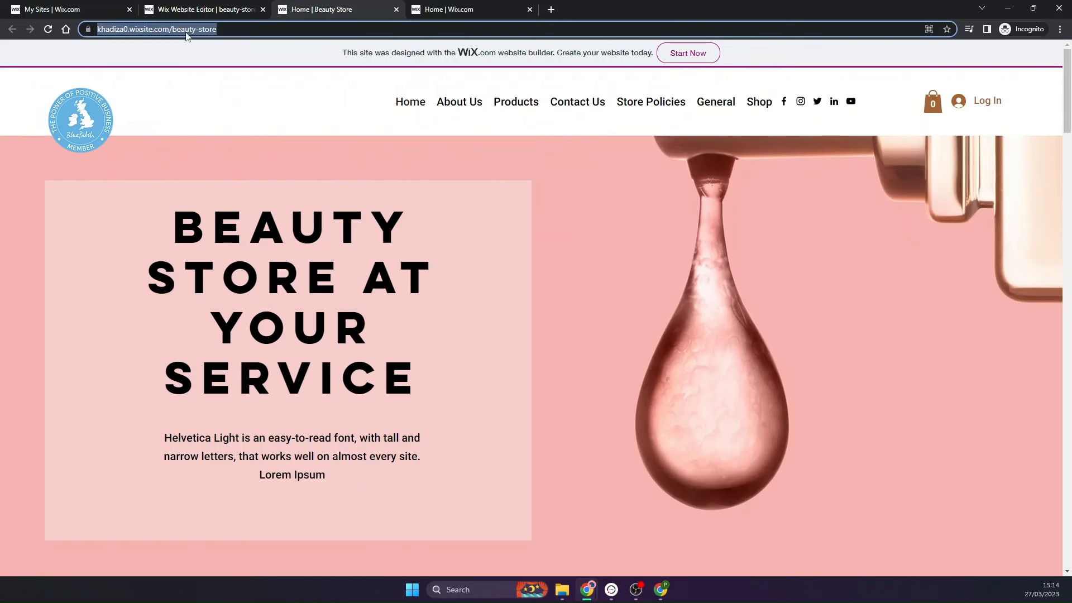
pyautogui.click(204, 100)
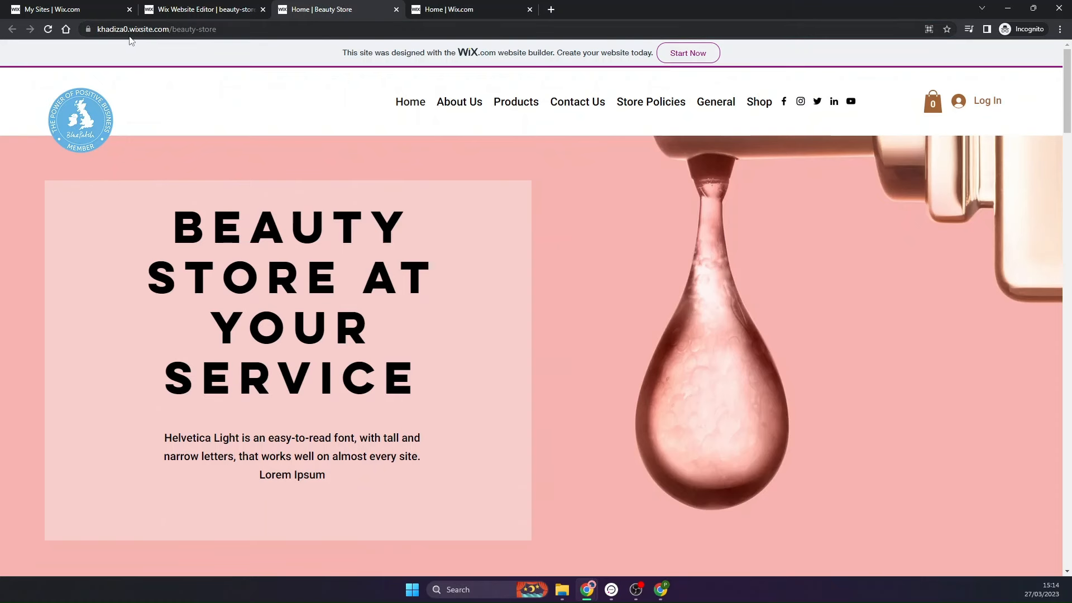
pyautogui.moveTo(172, 29); pyautogui.dragTo(246, 30)
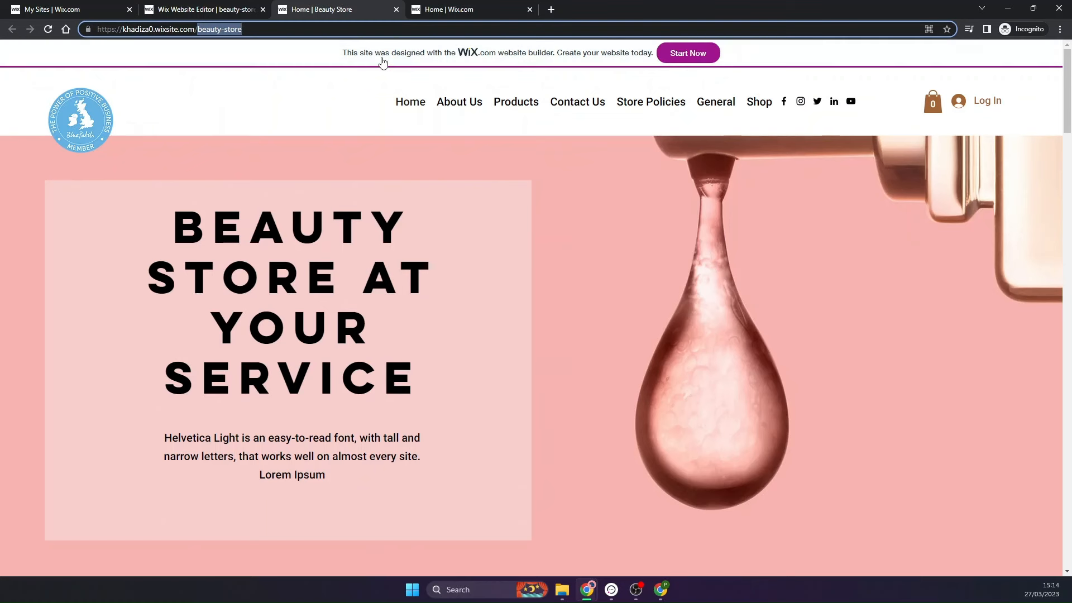
pyautogui.click(331, 84)
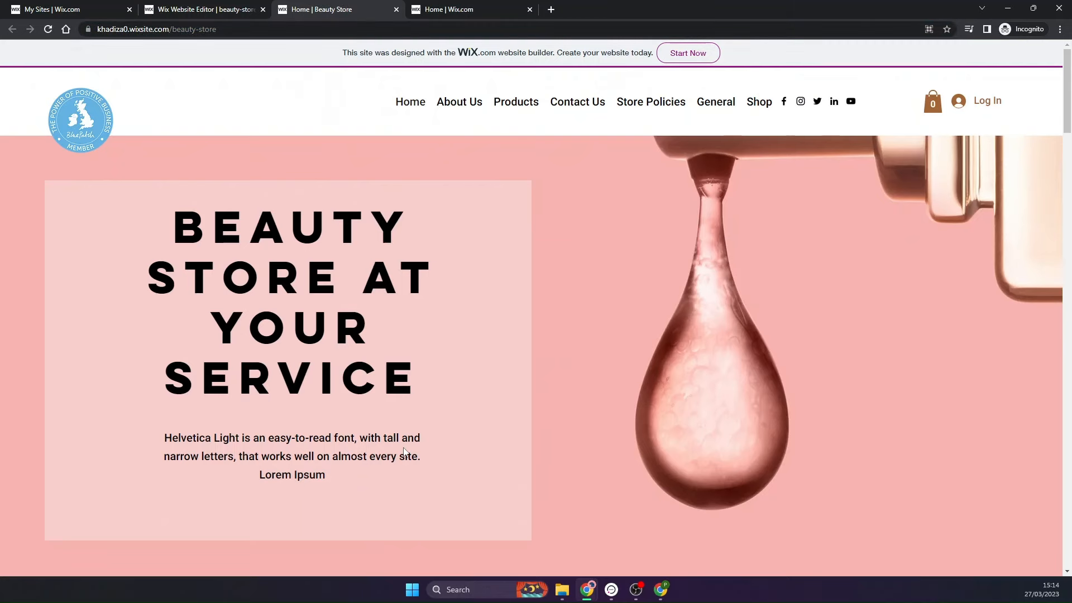
# Look through the live home page's brand sections and the About Us page with its Meet the Team section.
pyautogui.scroll(-12, 405, 450)
pyautogui.scroll(-20, 405, 452)
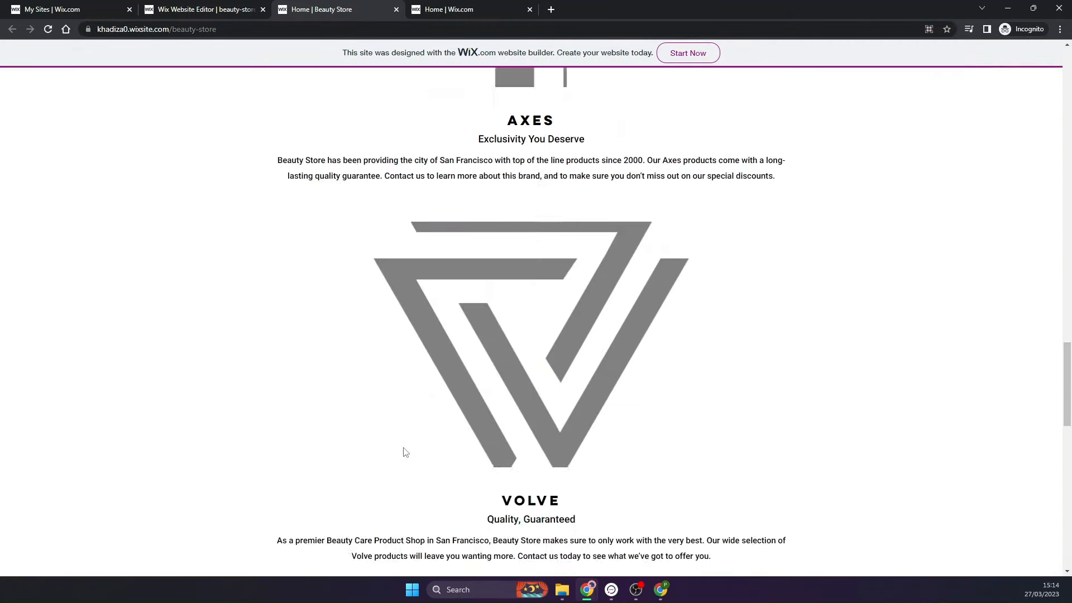
pyautogui.scroll(20, 403, 450)
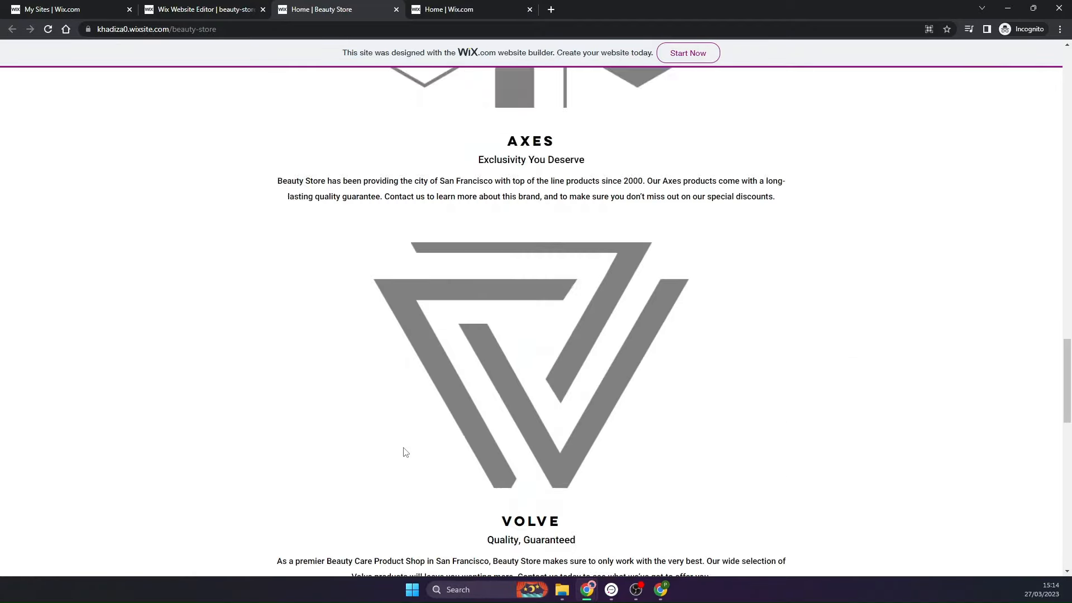
pyautogui.scroll(8, 496, 135)
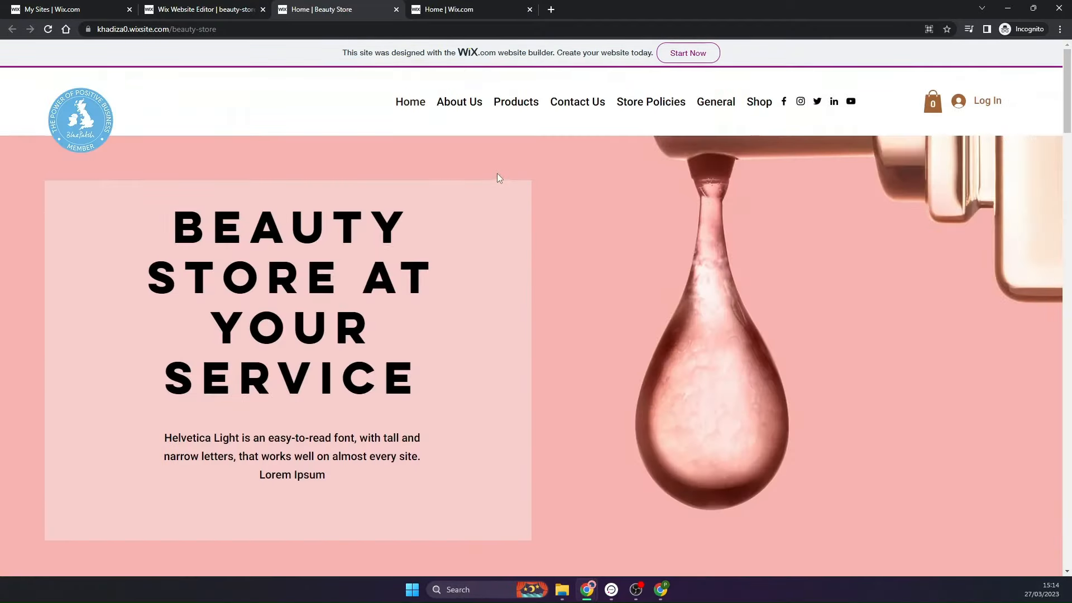
pyautogui.click(457, 104)
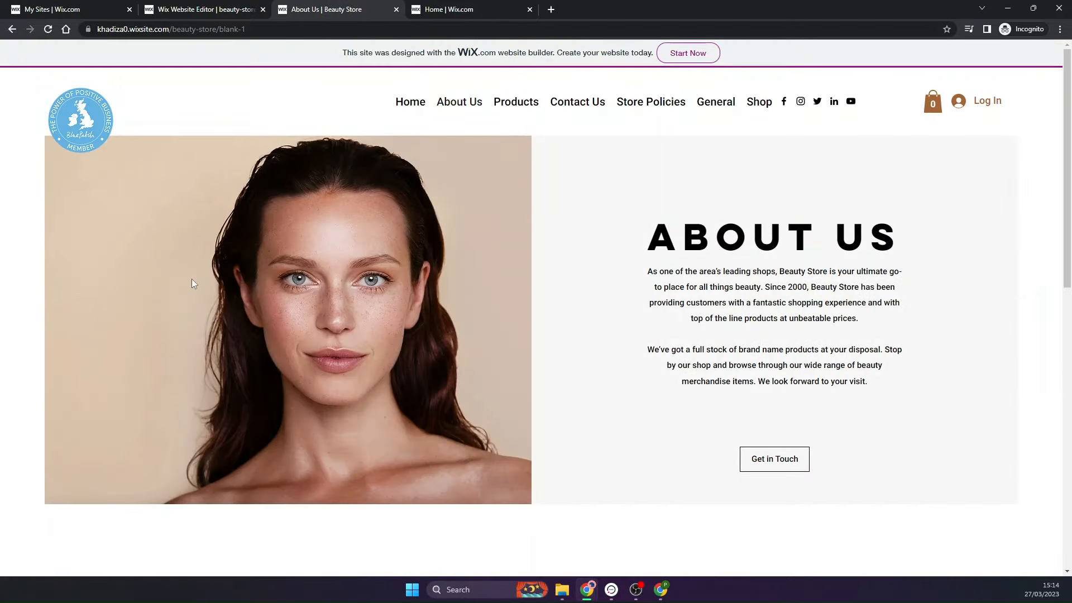
pyautogui.scroll(-3, 549, 351)
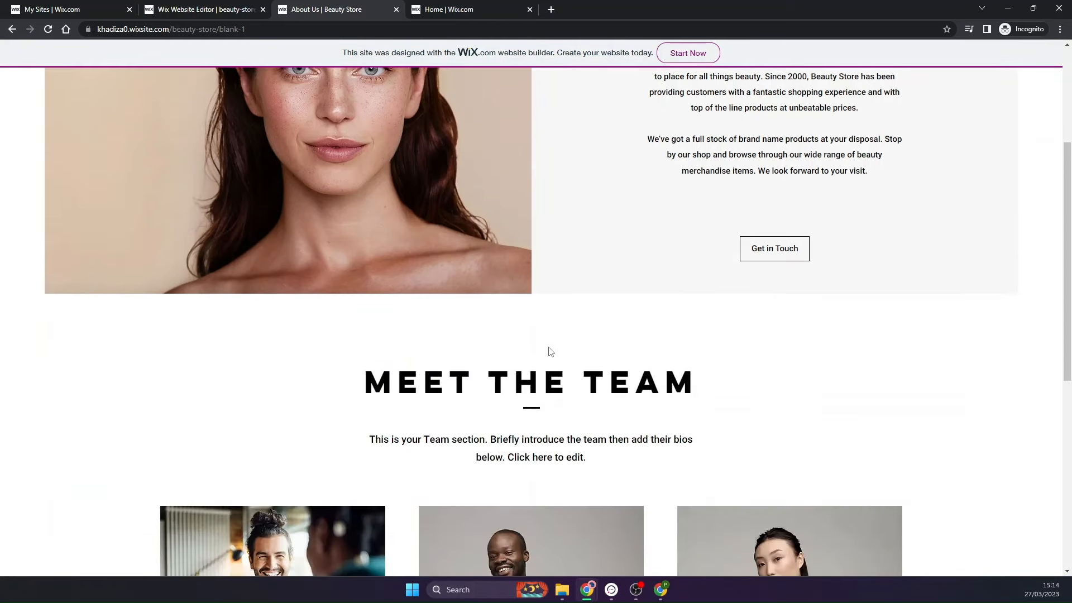
pyautogui.scroll(-6, 549, 351)
pyautogui.scroll(9, 549, 352)
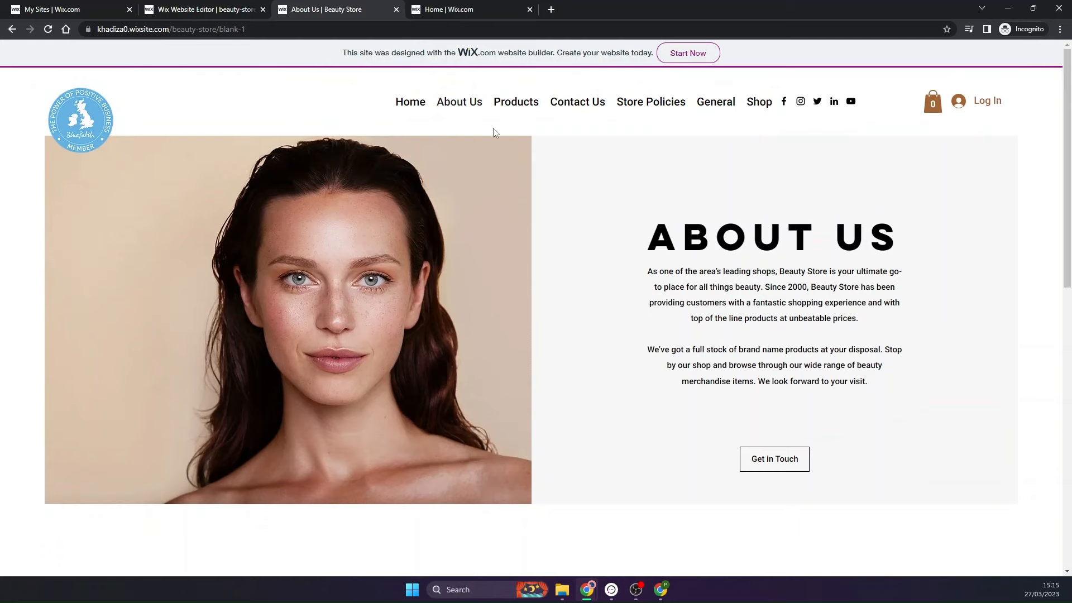
# Return from About Us to the live home page and examine the wixsite.com domain in its address.
pyautogui.click(109, 127)
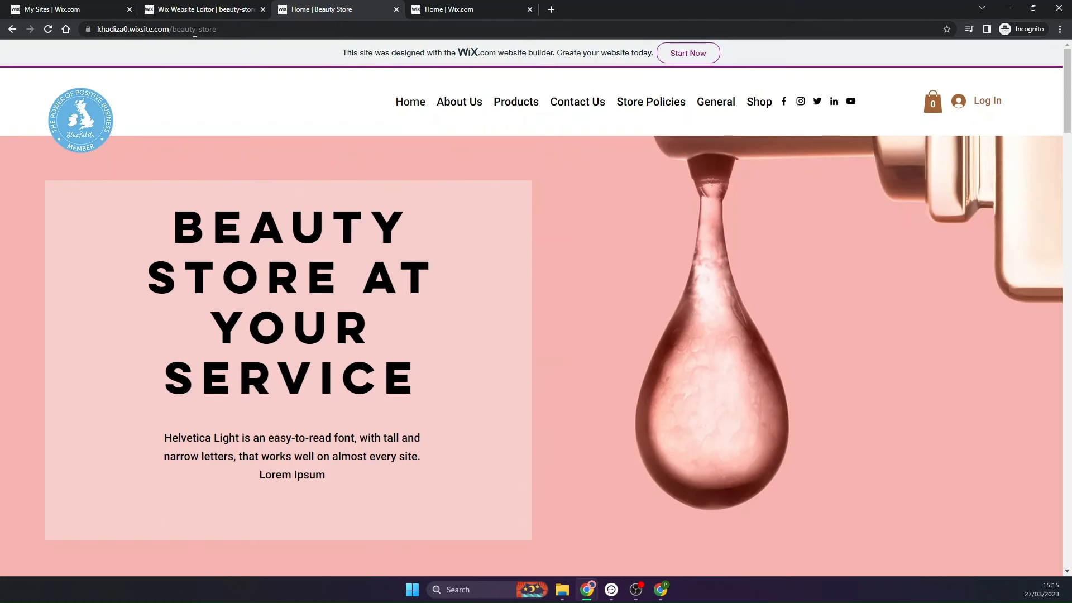
pyautogui.click(118, 27)
pyautogui.moveTo(118, 26); pyautogui.dragTo(229, 26)
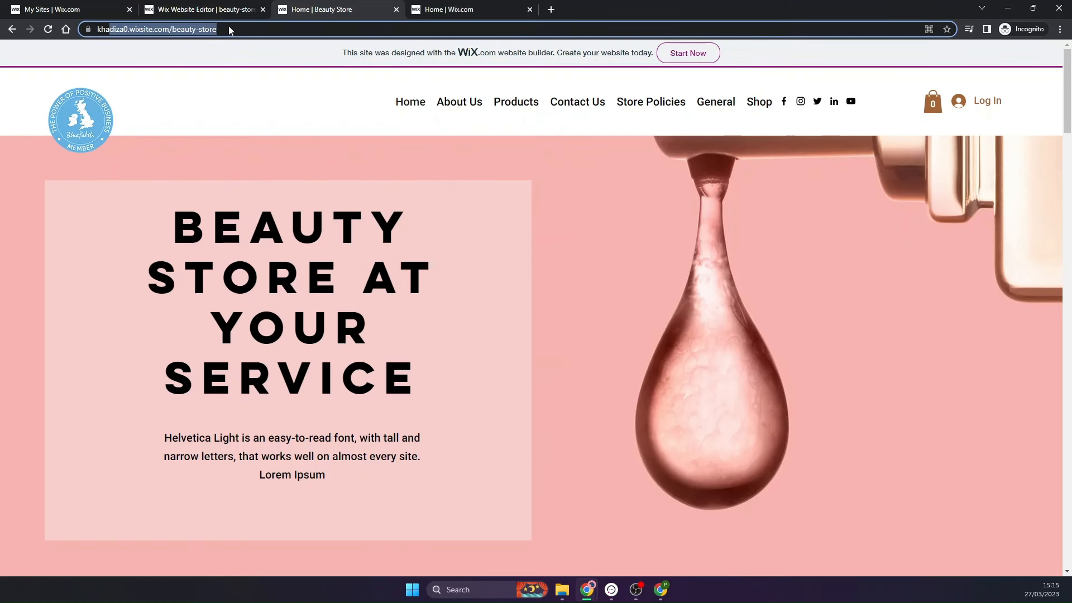
pyautogui.click(217, 85)
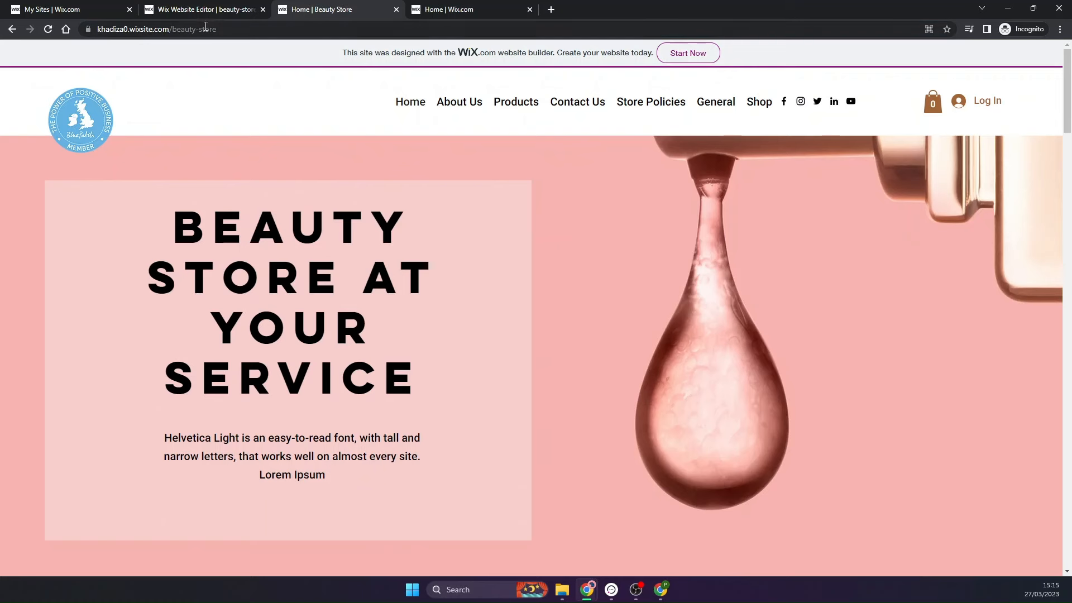
pyautogui.moveTo(215, 29); pyautogui.dragTo(148, 29)
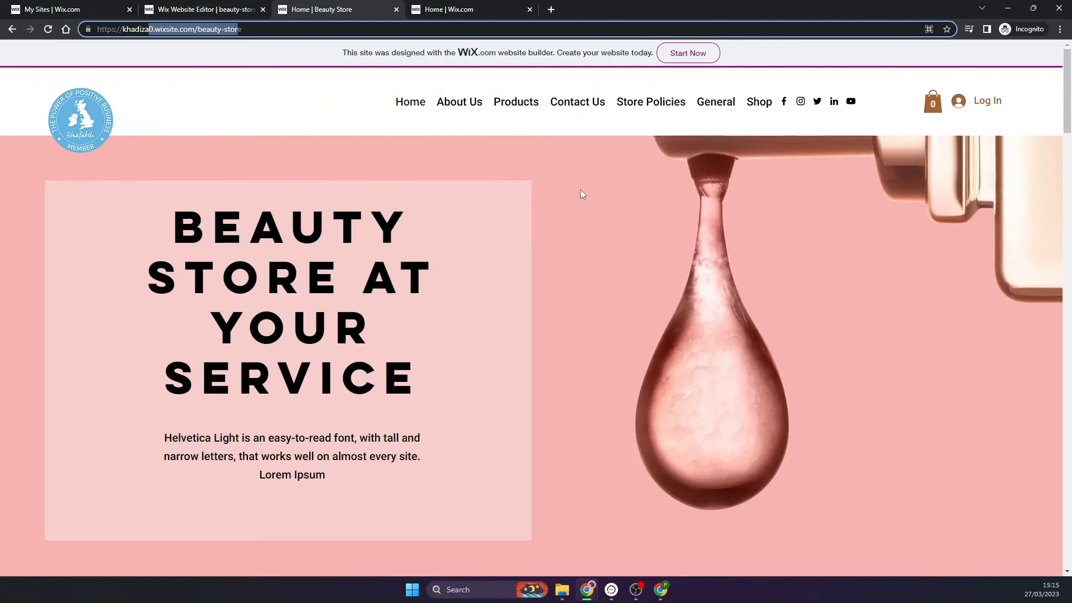
pyautogui.scroll(-2, 537, 346)
pyautogui.scroll(2, 538, 347)
pyautogui.scroll(-10, 591, 316)
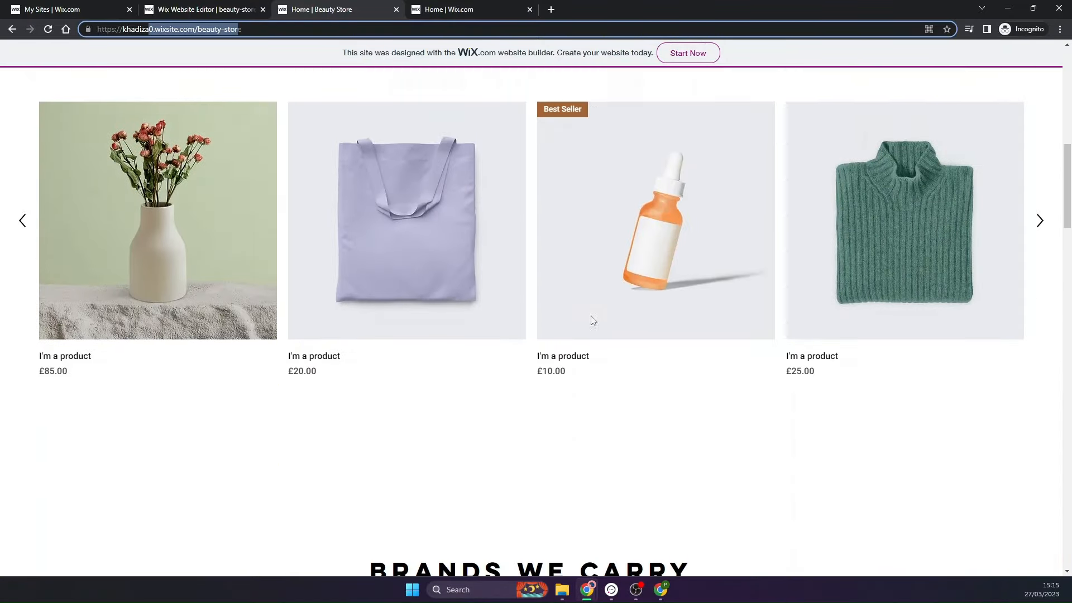
pyautogui.scroll(7, 561, 562)
pyautogui.scroll(5, 561, 562)
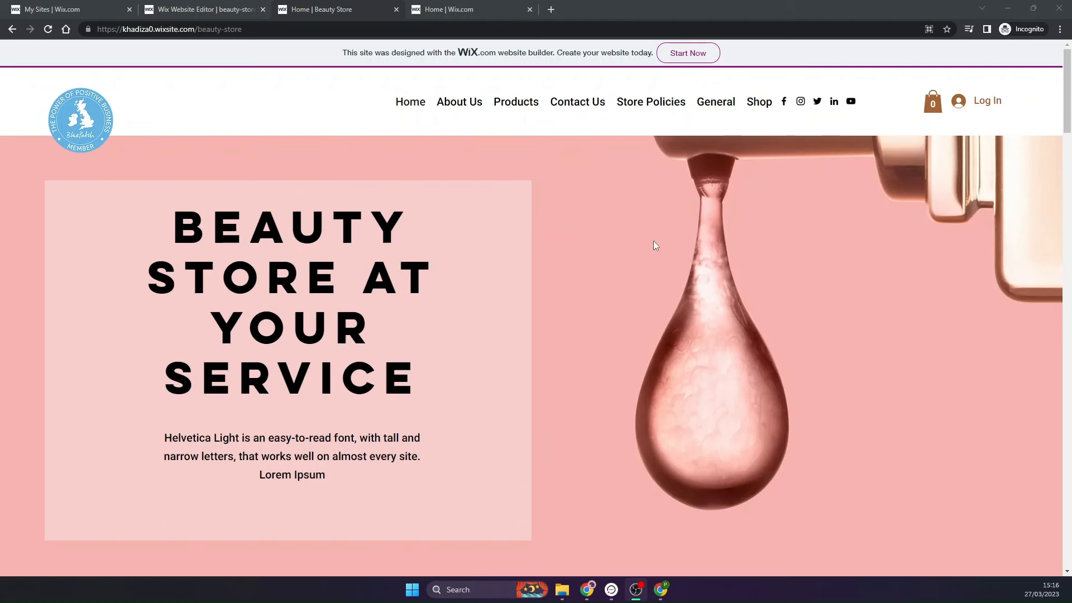
# Switch the browser to full screen and open the £10.00 Best Seller product from the Bestsellers section.
pyautogui.click(1061, 29)
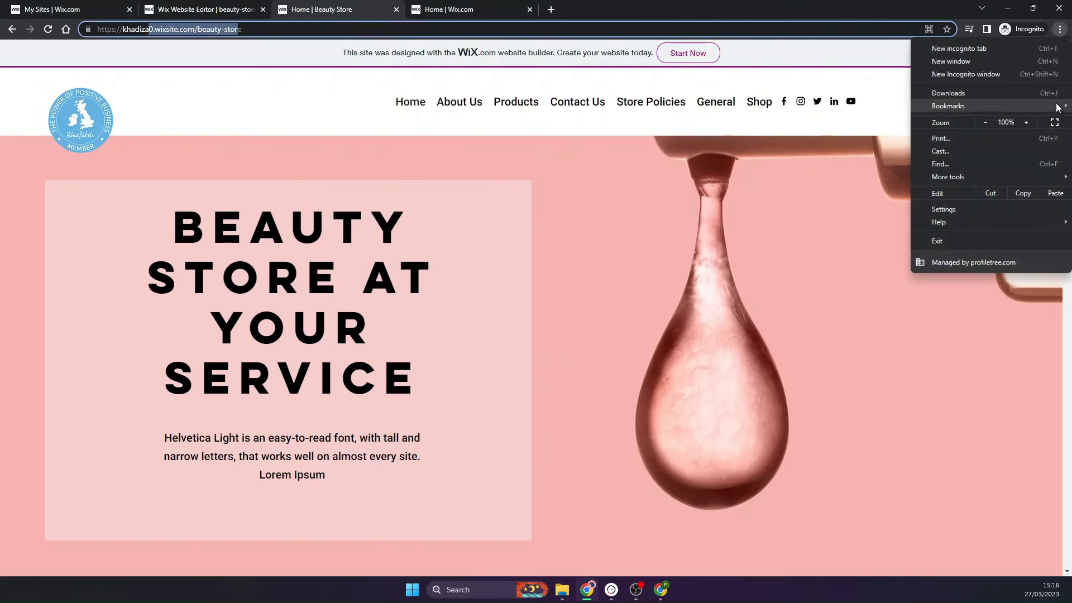
pyautogui.click(1055, 122)
pyautogui.scroll(-5, 591, 441)
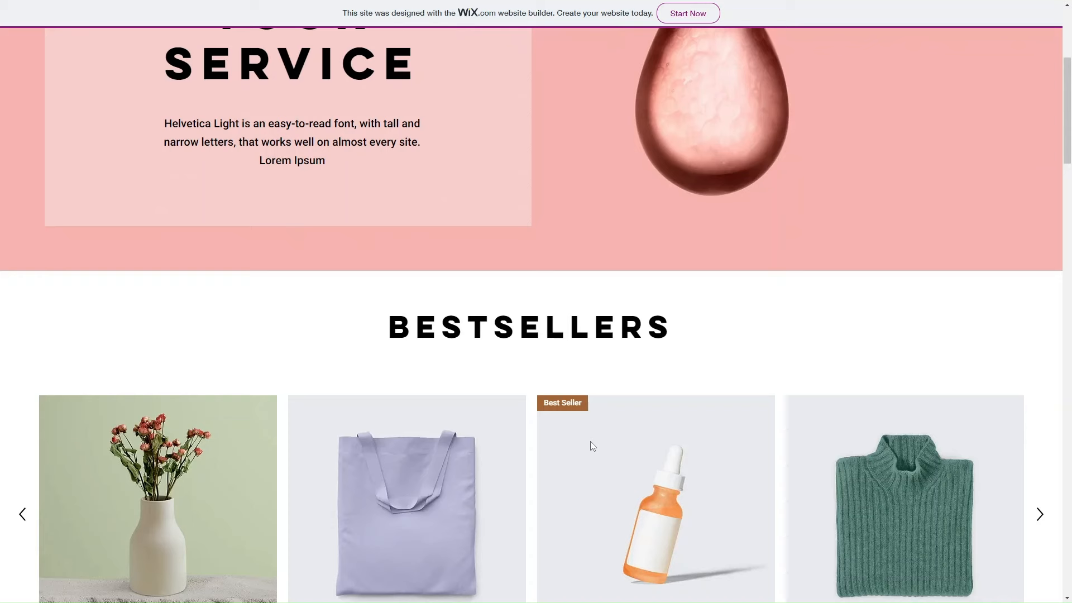
pyautogui.scroll(-5, 590, 442)
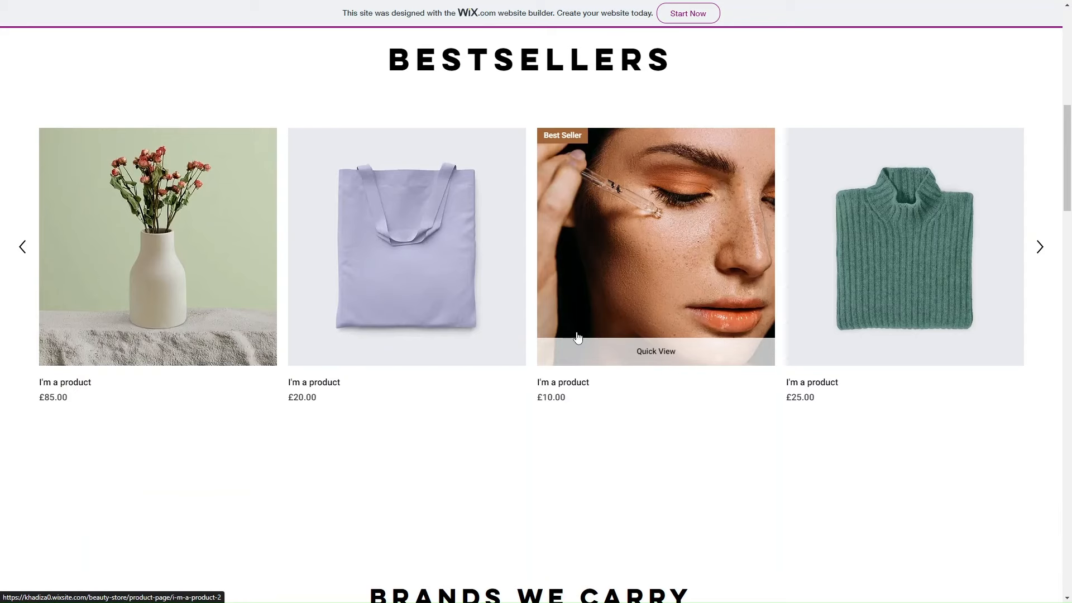
pyautogui.click(578, 334)
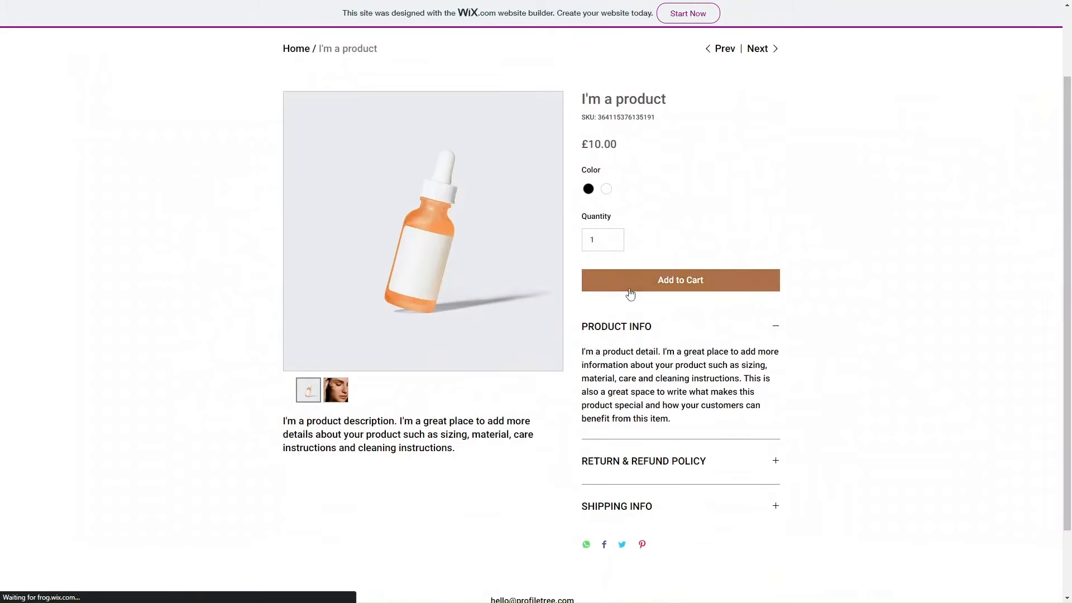
# Choose the Black colour for the product and add one to the cart.
pyautogui.click(630, 291)
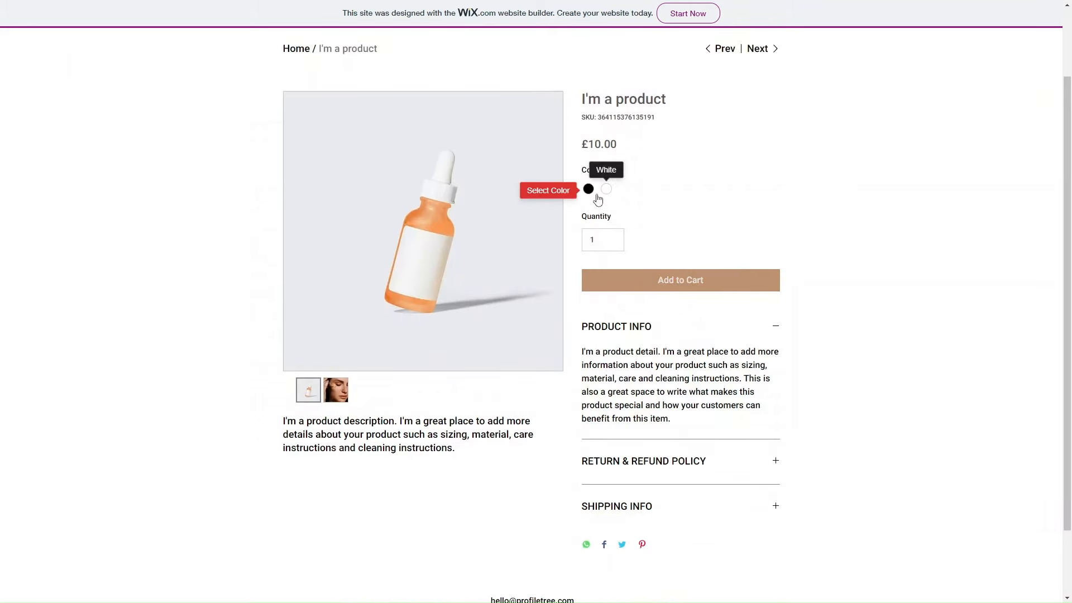
pyautogui.click(589, 189)
pyautogui.click(666, 289)
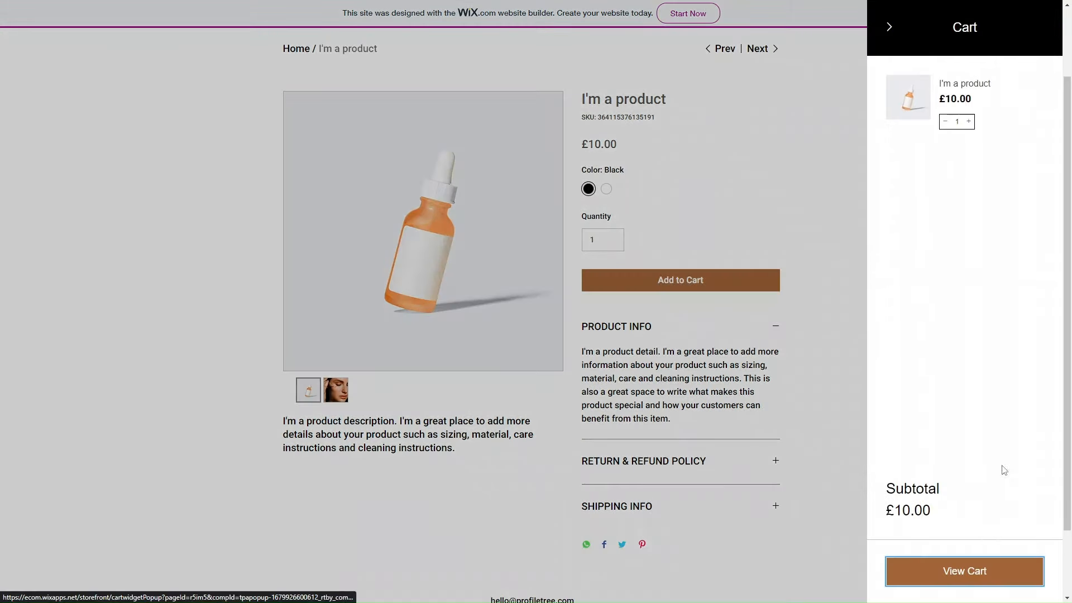
# Try to check out the order from the cart page and return to the site's dashboard home.
pyautogui.click(973, 572)
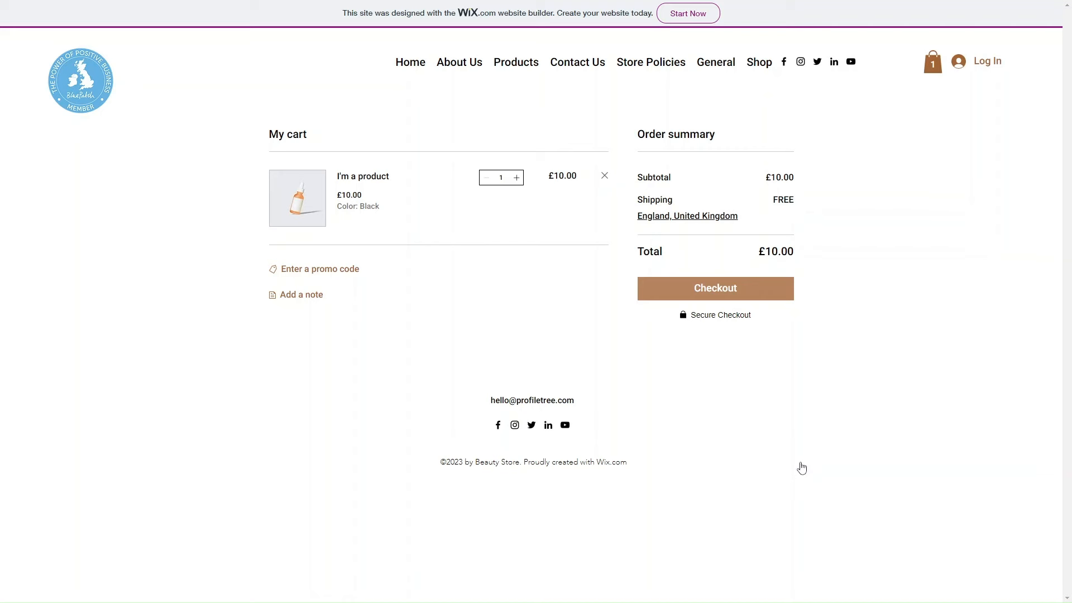
pyautogui.click(749, 282)
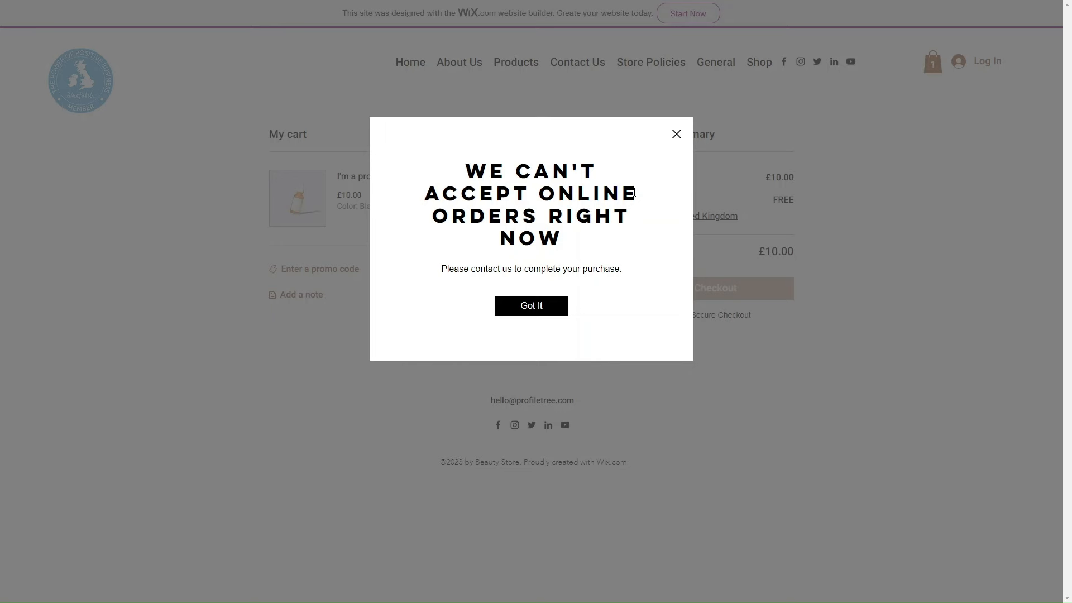
pyautogui.click(675, 135)
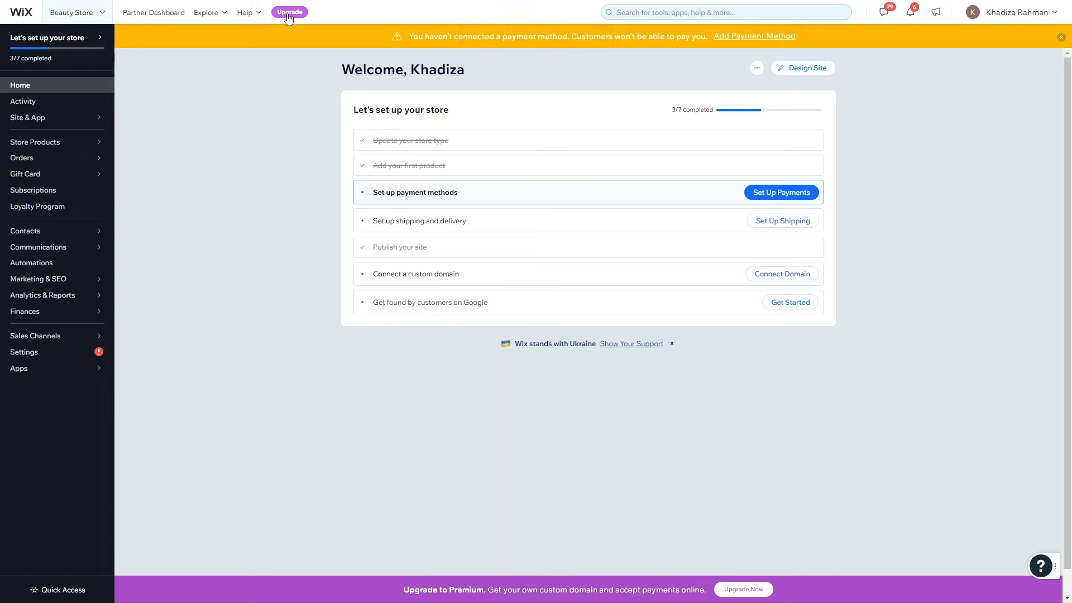
pyautogui.click(46, 88)
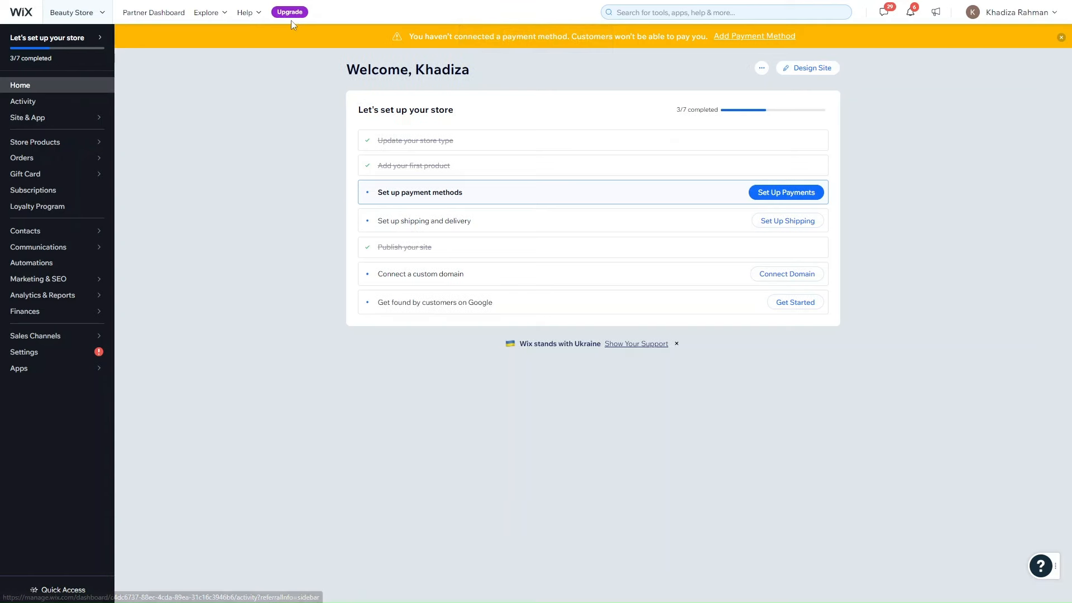
# Open the premium upgrade plans and look through the Website, Business and eCommerce, and Enterprise plan categories.
pyautogui.click(290, 13)
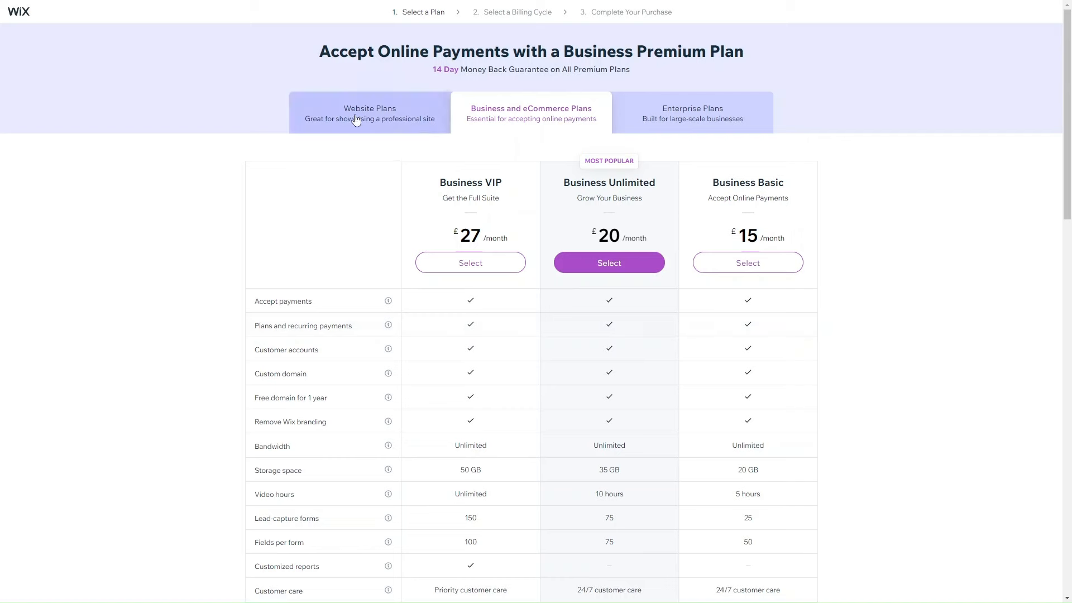
pyautogui.click(416, 110)
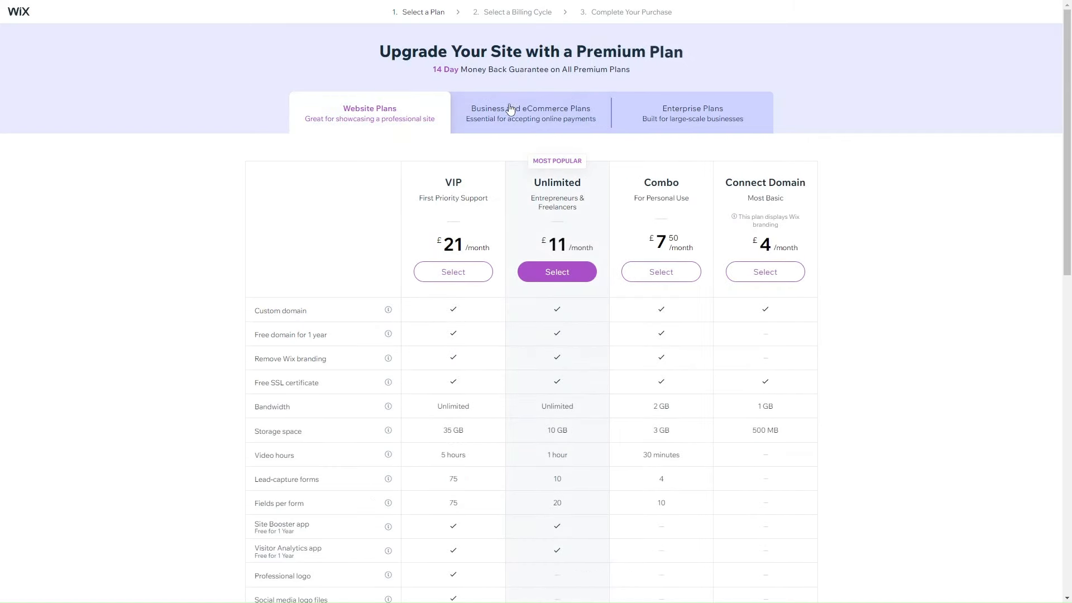
pyautogui.click(589, 124)
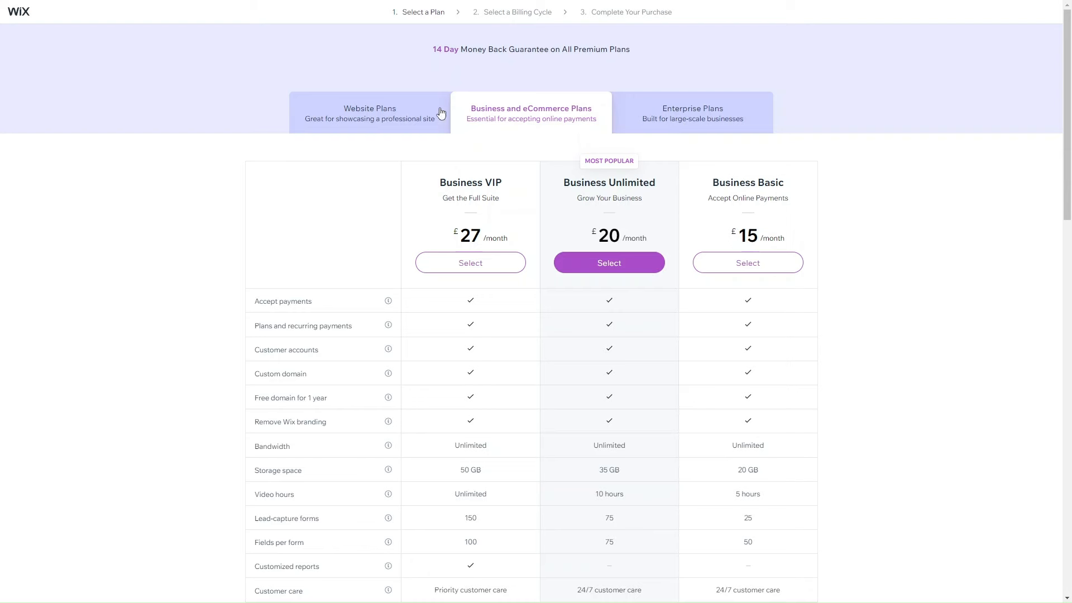
pyautogui.click(367, 106)
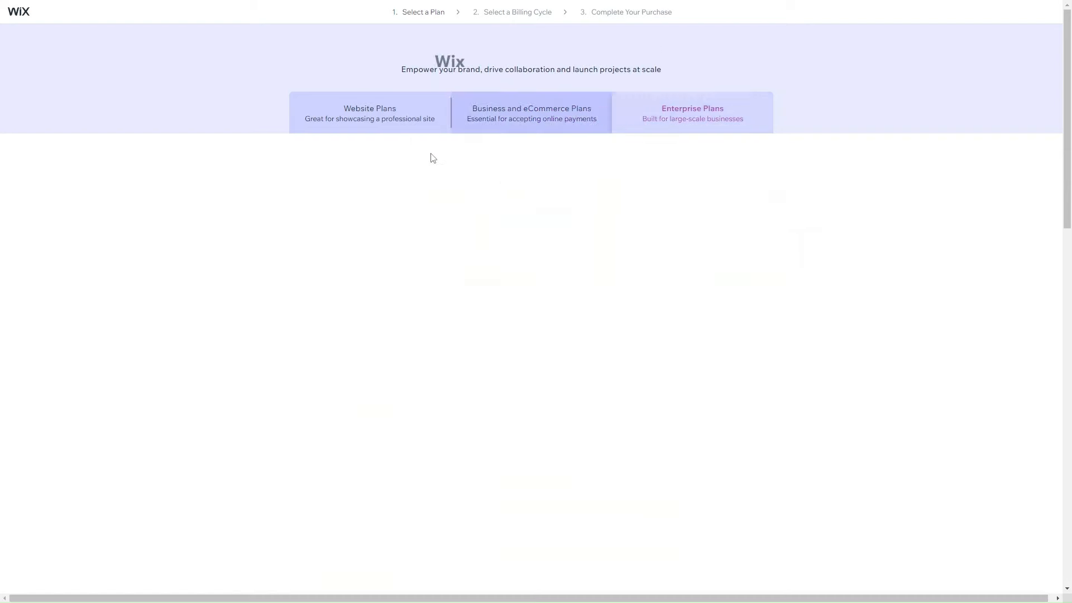
pyautogui.click(677, 127)
pyautogui.scroll(-1, 648, 139)
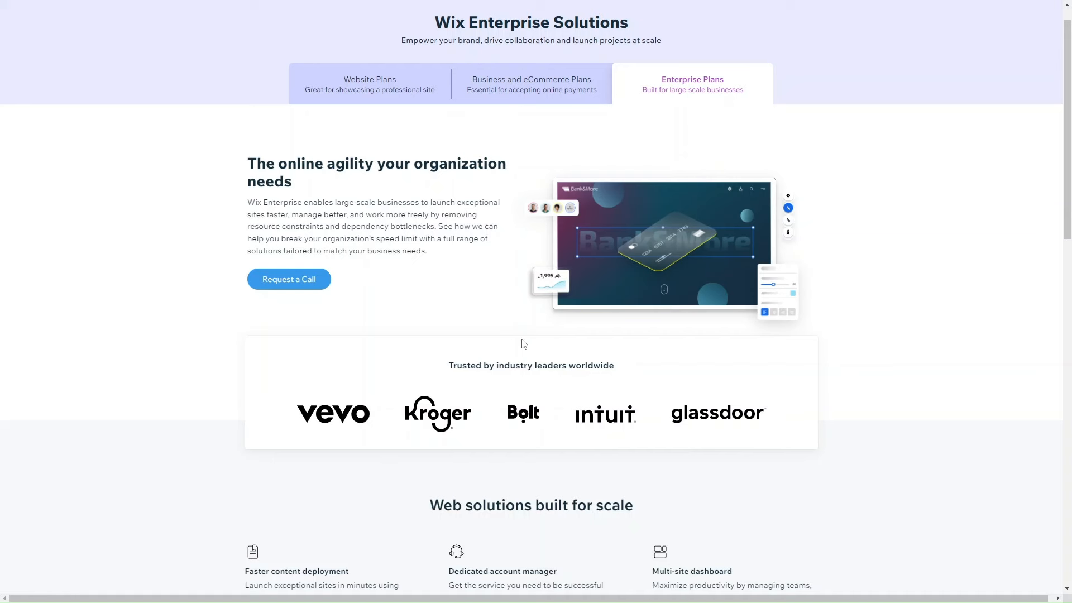
# Examine the Website Plans' prices and features, from the domain and branding options down to storage and customer care.
pyautogui.click(420, 89)
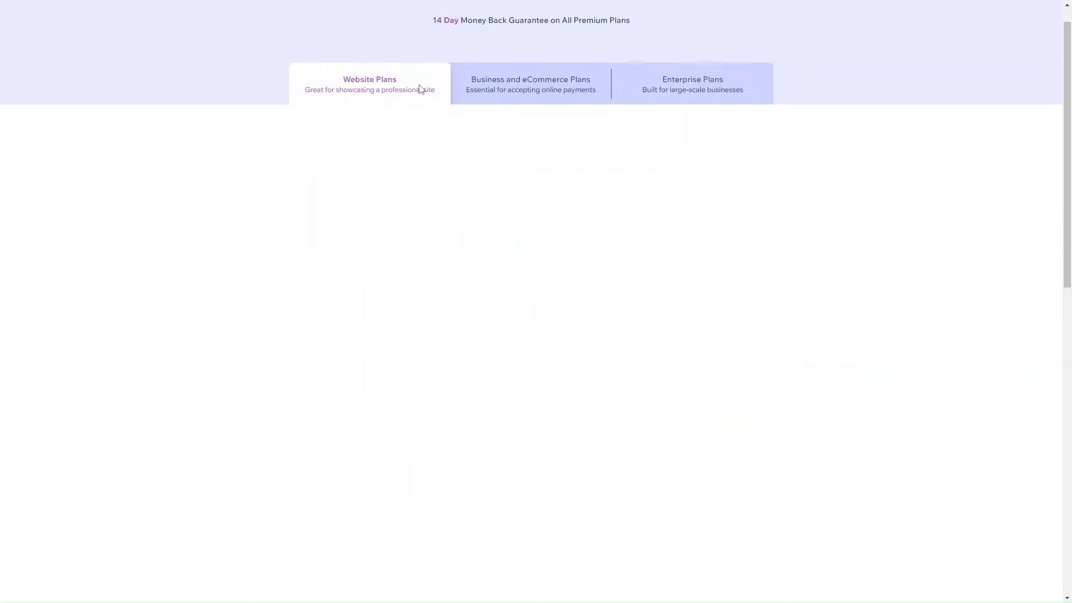
pyautogui.click(531, 92)
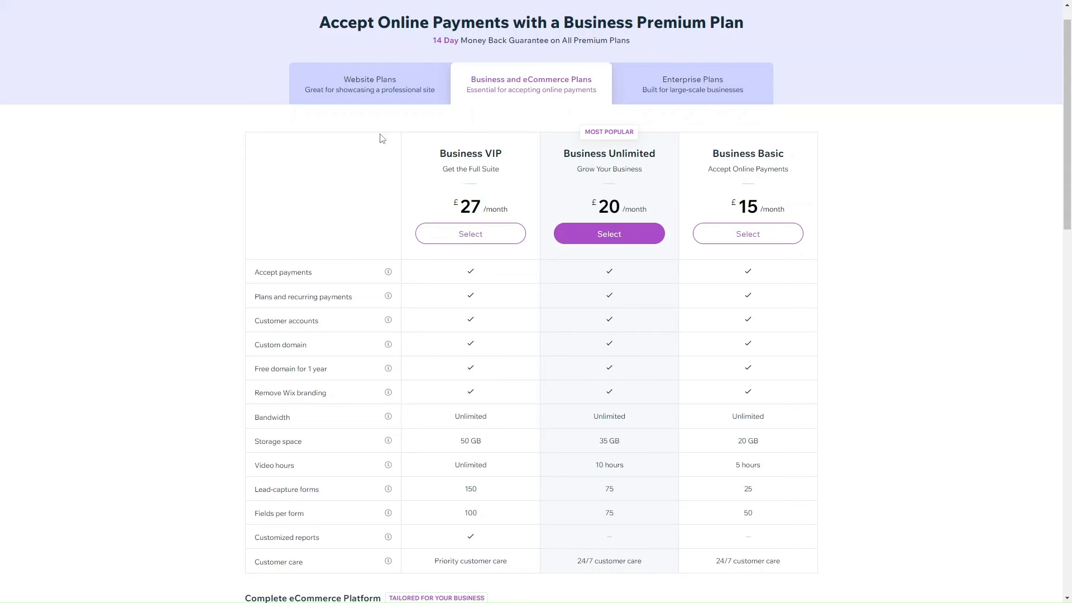
pyautogui.click(372, 95)
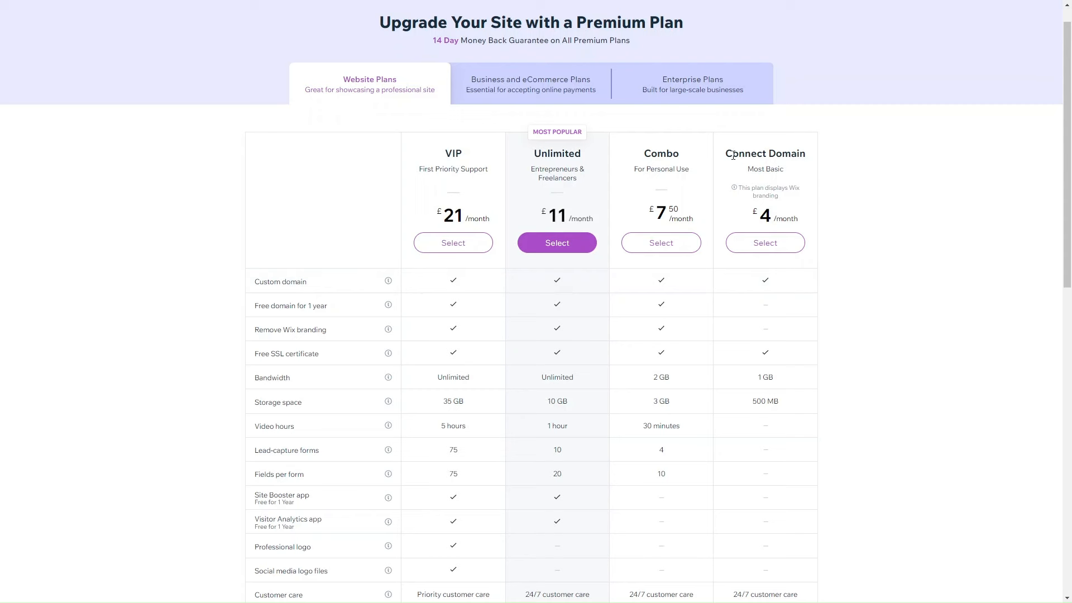
pyautogui.scroll(-2, 751, 355)
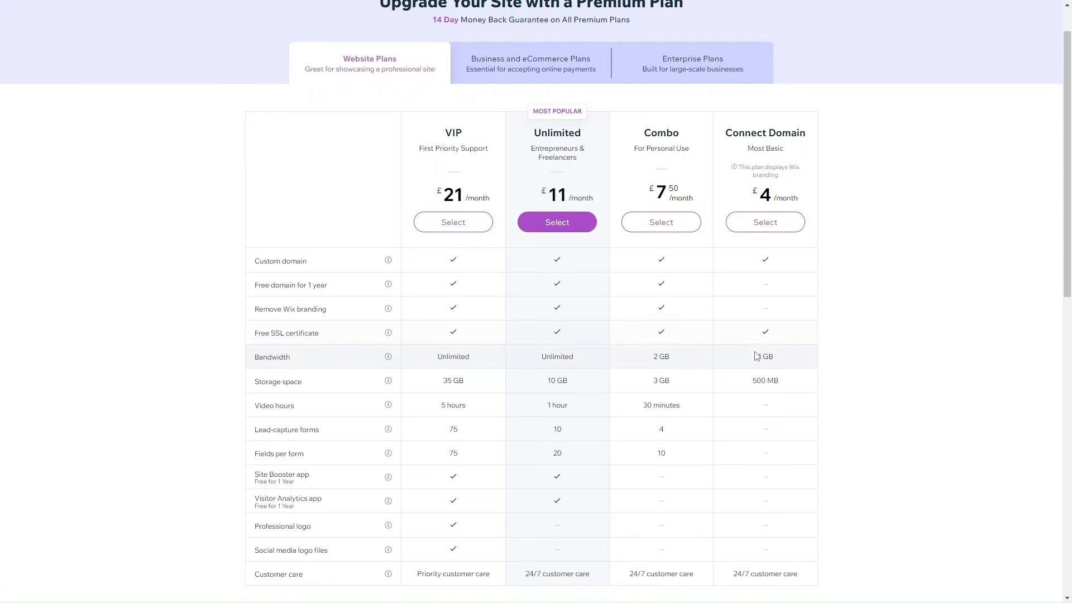
pyautogui.scroll(2, 757, 356)
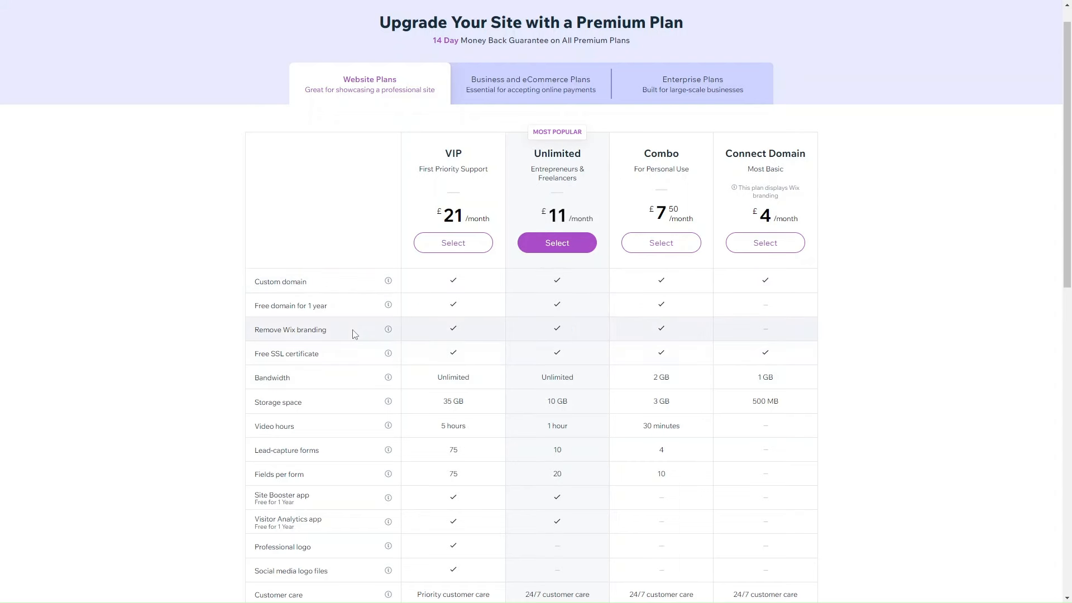
pyautogui.scroll(-2, 352, 334)
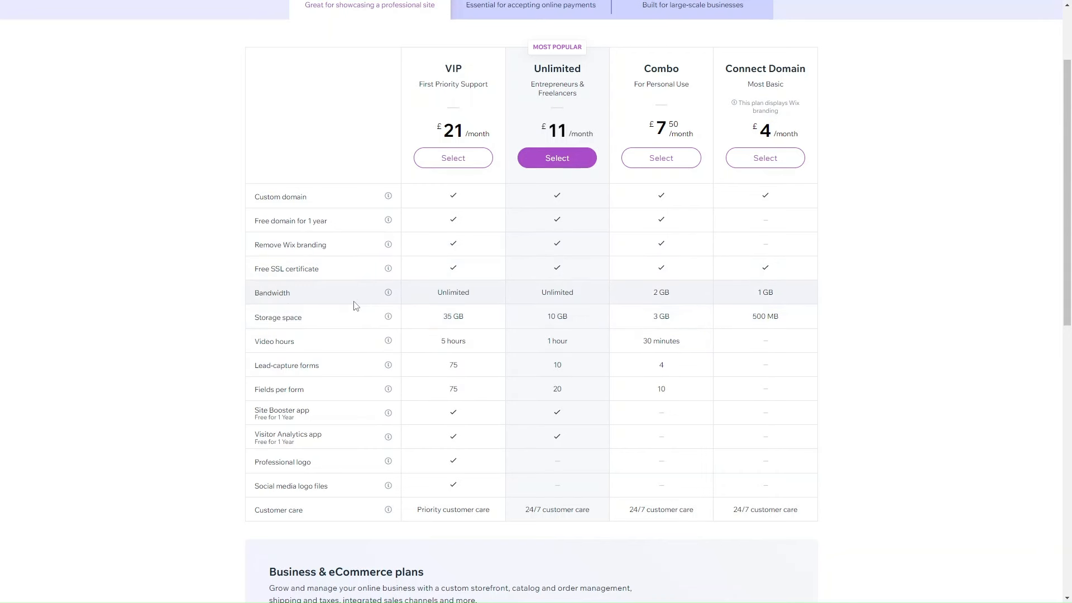
pyautogui.scroll(1, 514, 300)
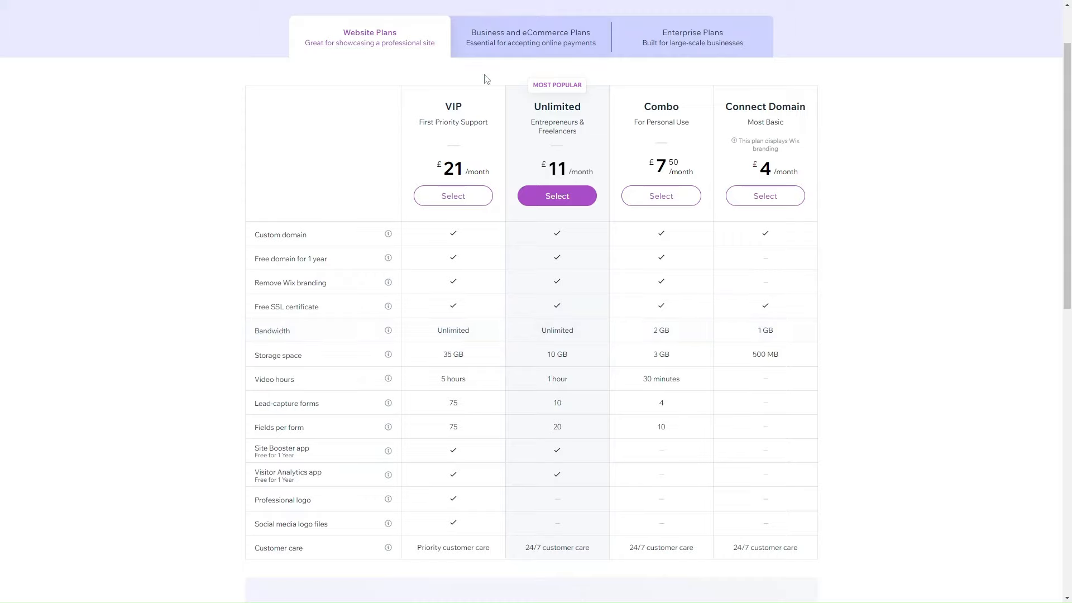
pyautogui.scroll(2, 486, 76)
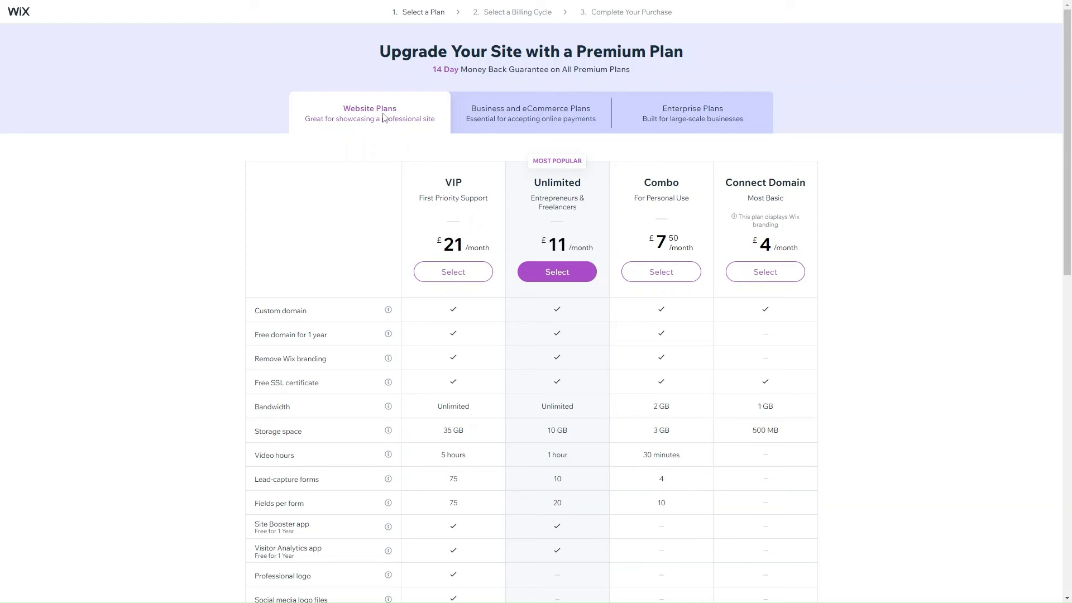
# Compare the Business and eCommerce Plans with the Website Plans for payment acceptance and the other included features.
pyautogui.click(491, 122)
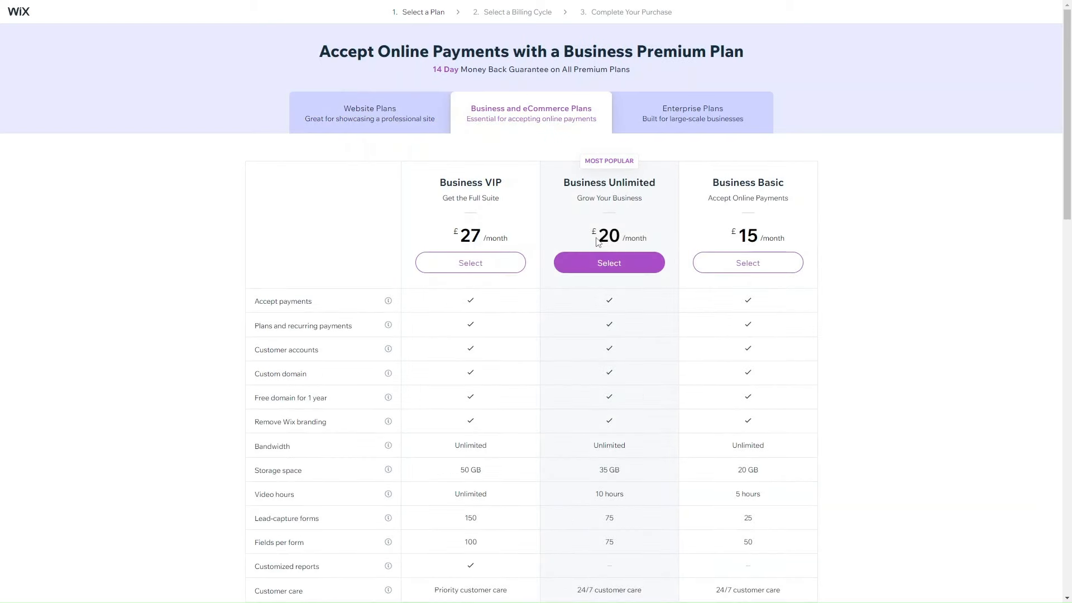
pyautogui.click(367, 109)
pyautogui.scroll(-2, 547, 282)
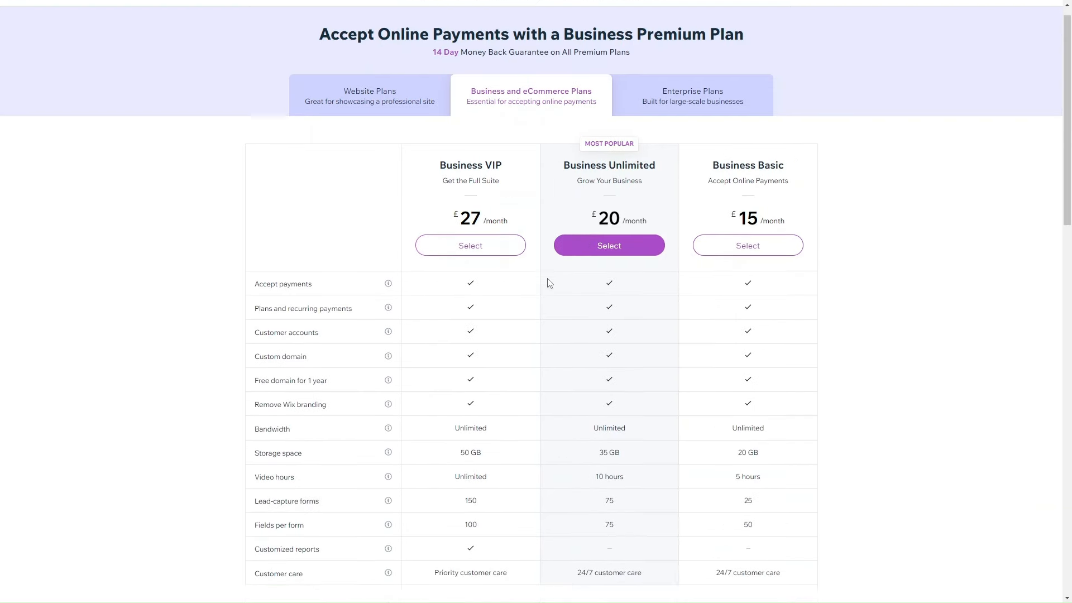
pyautogui.scroll(1, 547, 282)
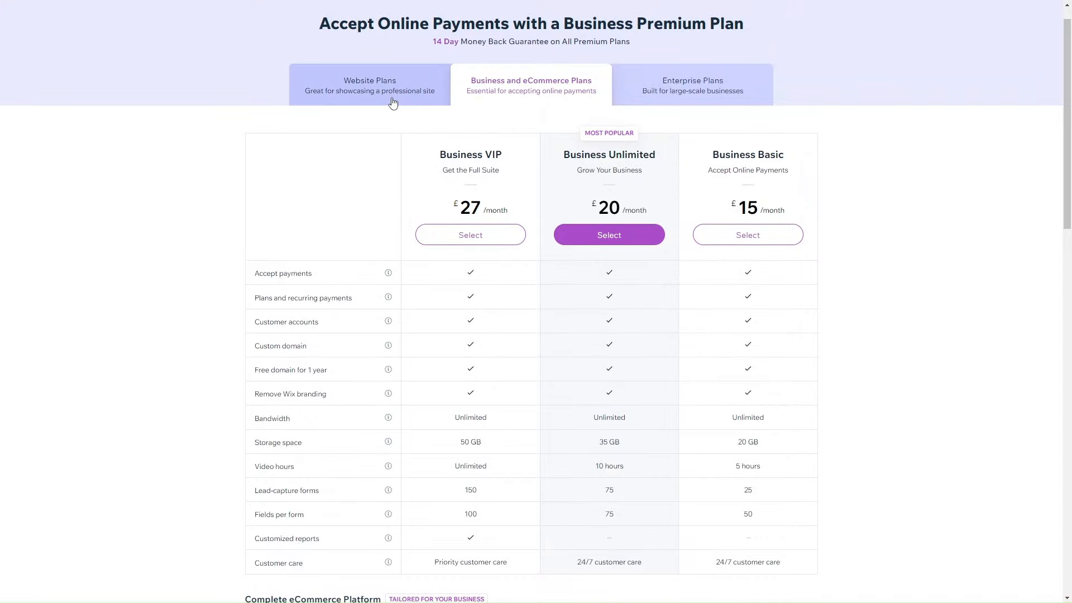
pyautogui.click(340, 95)
pyautogui.scroll(-2, 430, 292)
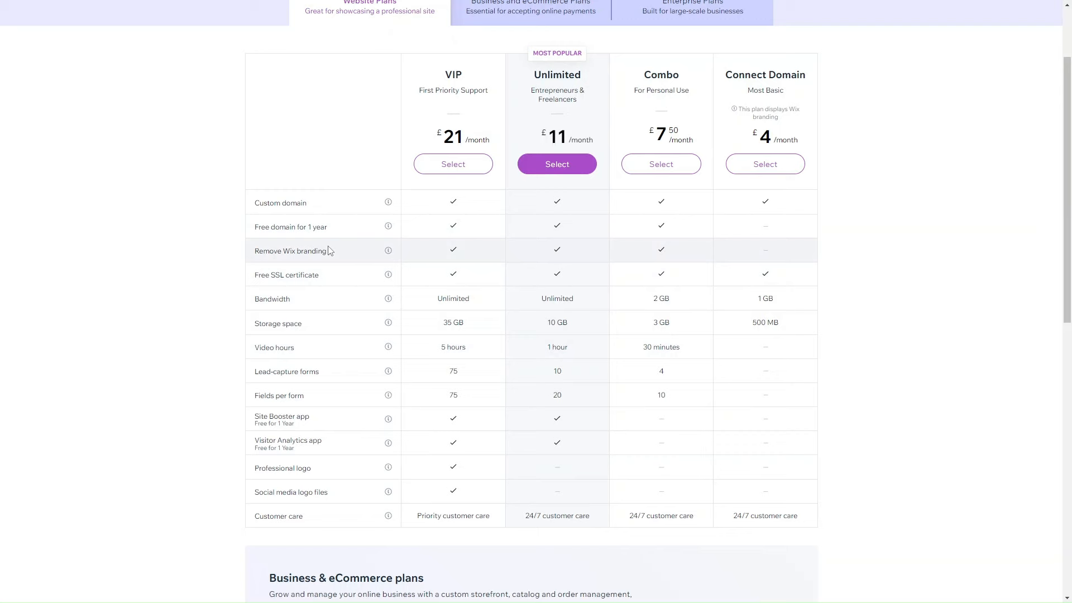
pyautogui.scroll(2, 360, 235)
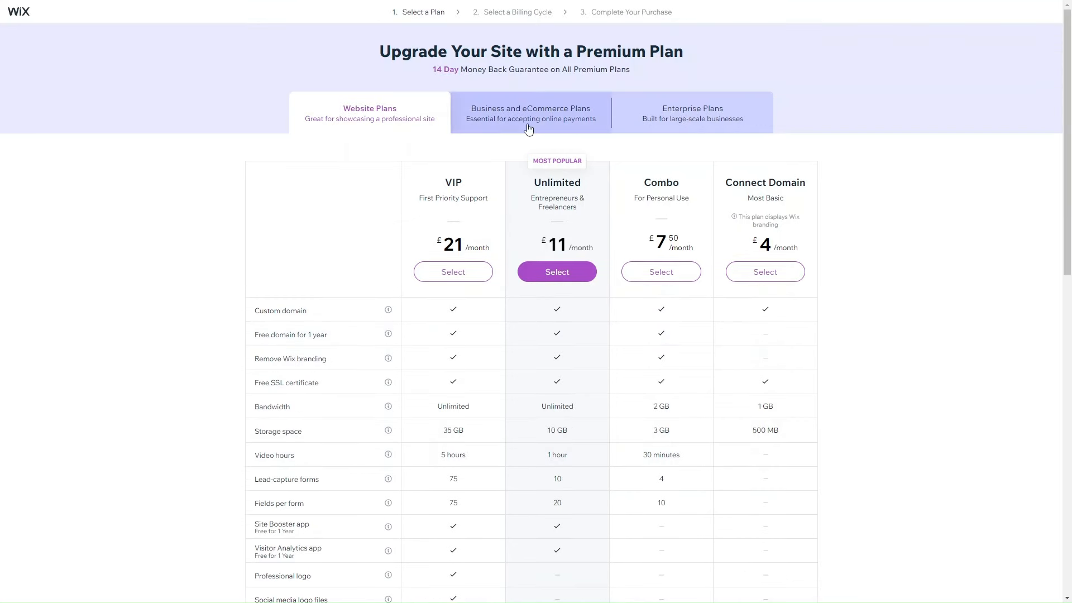
# Examine the full feature comparison of the Business and eCommerce Plans, expanding all features and looking over the FAQ.
pyautogui.click(529, 129)
pyautogui.scroll(-1, 438, 425)
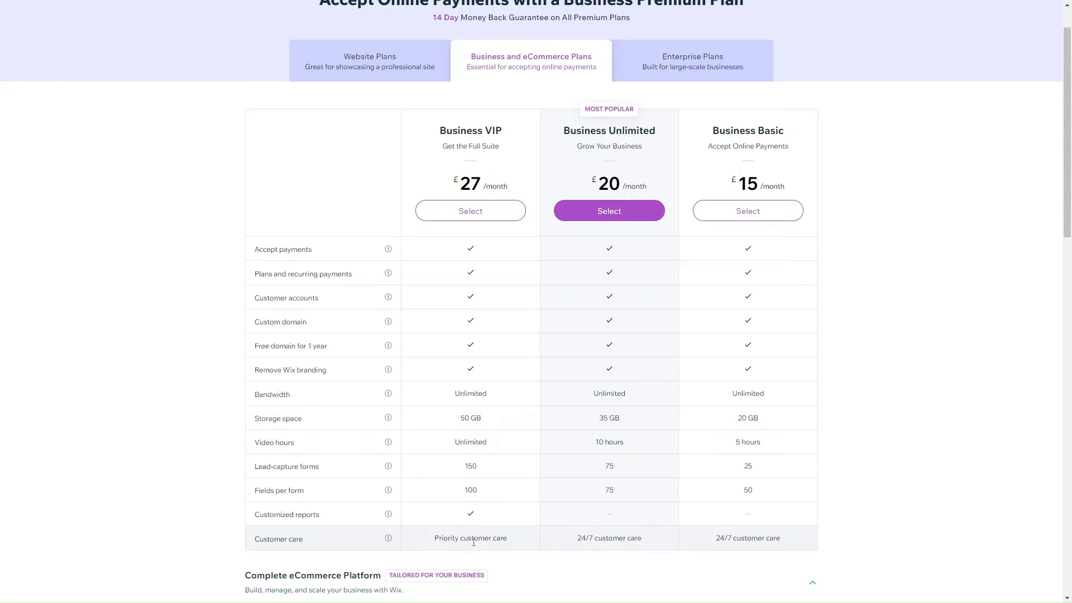
pyautogui.scroll(1, 509, 402)
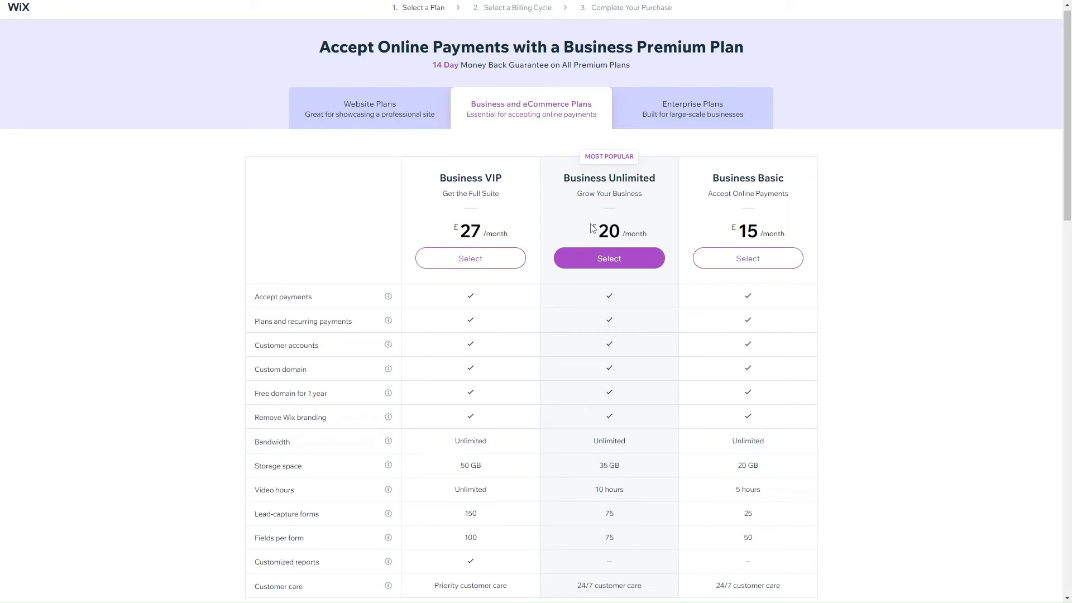
pyautogui.scroll(-6, 548, 367)
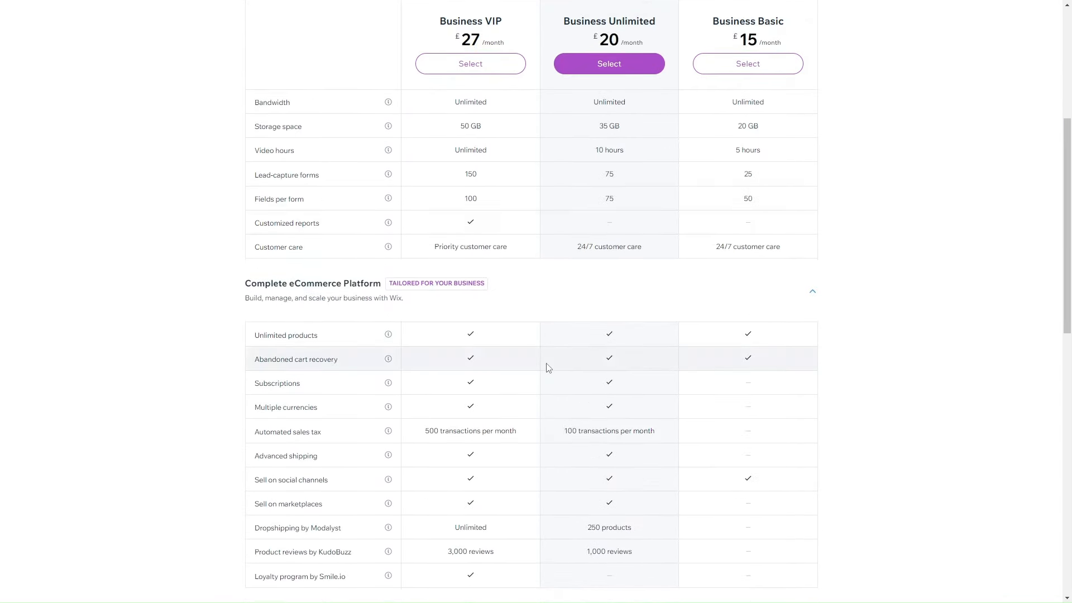
pyautogui.scroll(-2, 547, 367)
pyautogui.scroll(-1, 501, 472)
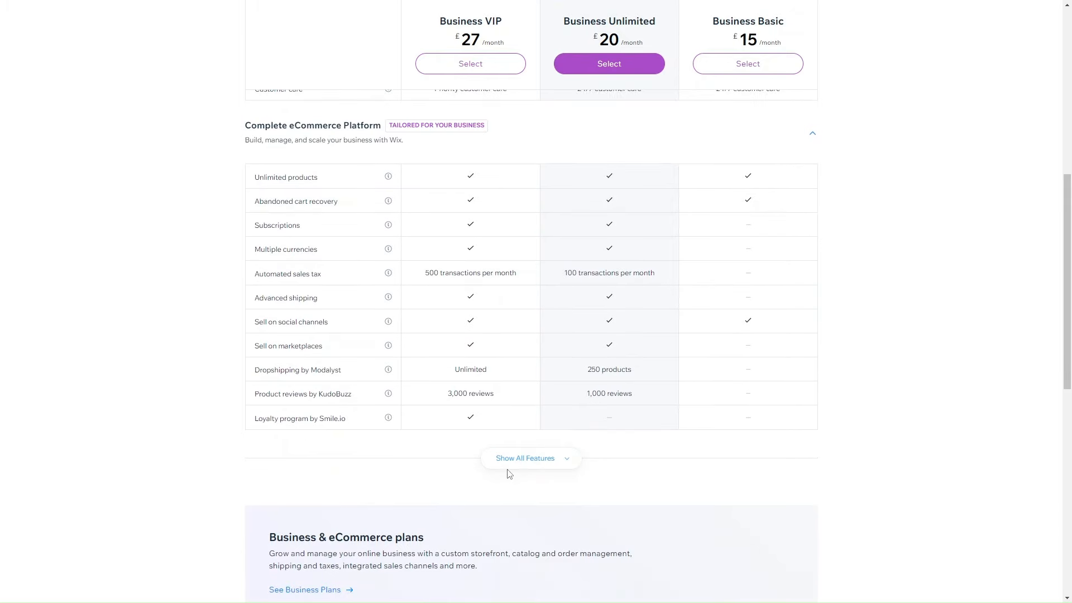
pyautogui.click(509, 472)
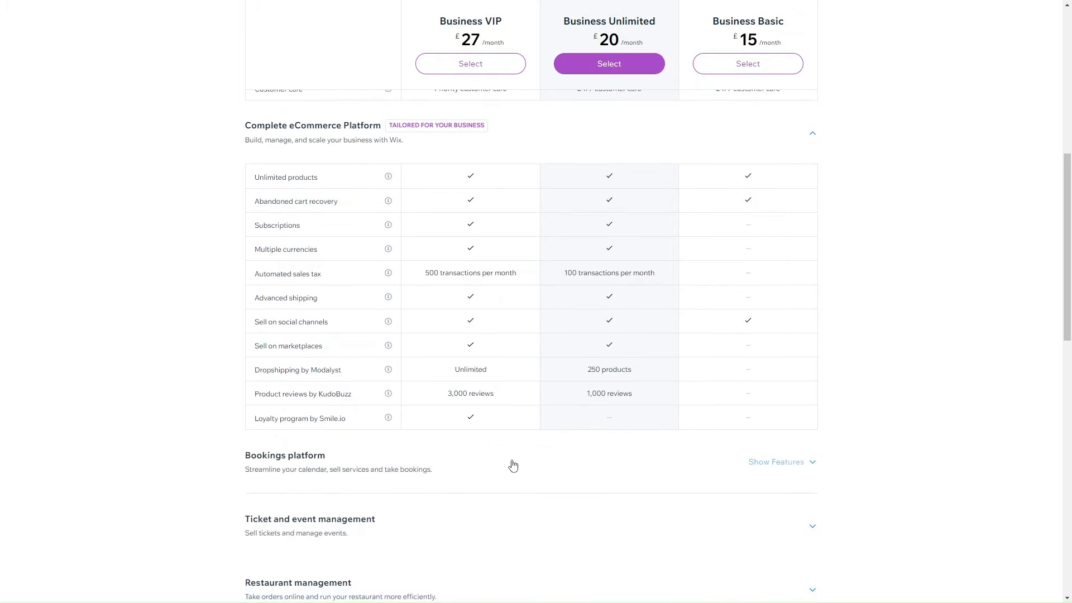
pyautogui.scroll(-9, 511, 465)
pyautogui.scroll(-5, 514, 465)
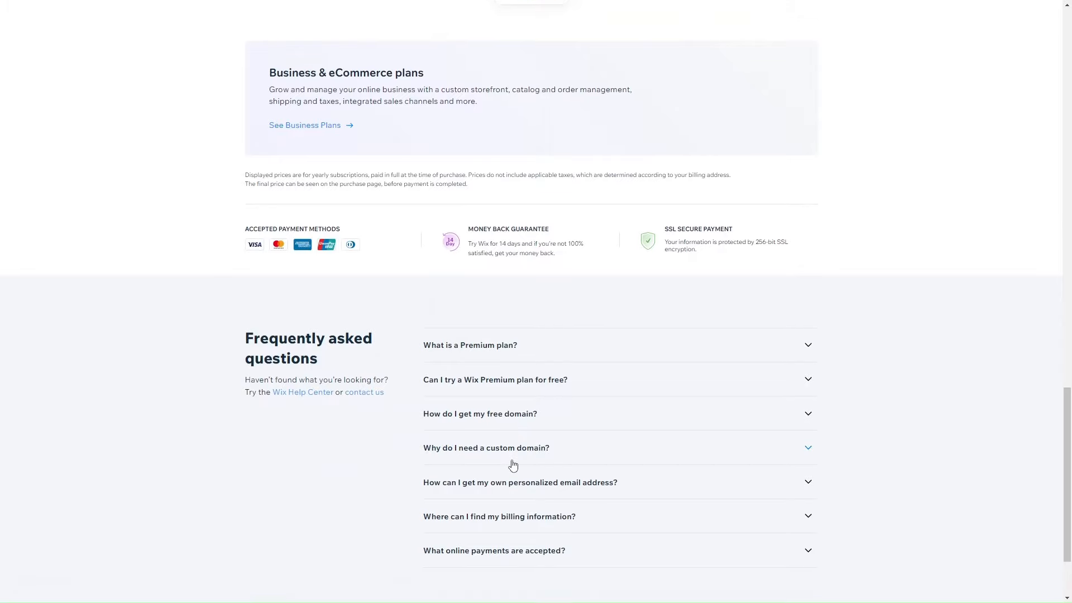
pyautogui.scroll(10, 514, 465)
pyautogui.scroll(8, 514, 465)
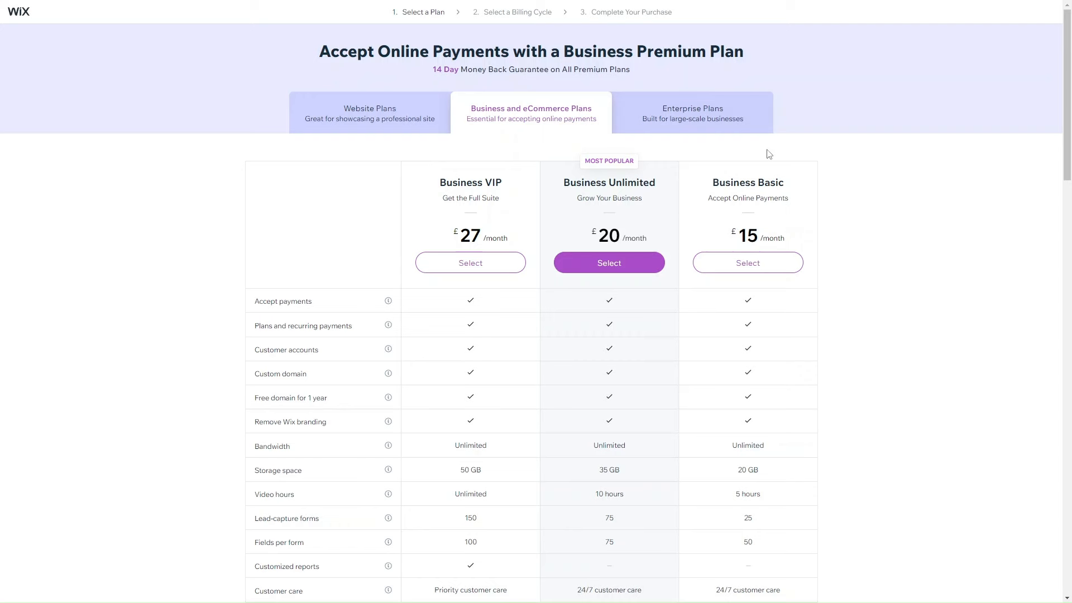
# Preview the Business Basic plan's billing cycles with the Monthly option, and return to the Business and eCommerce Plans.
pyautogui.click(746, 264)
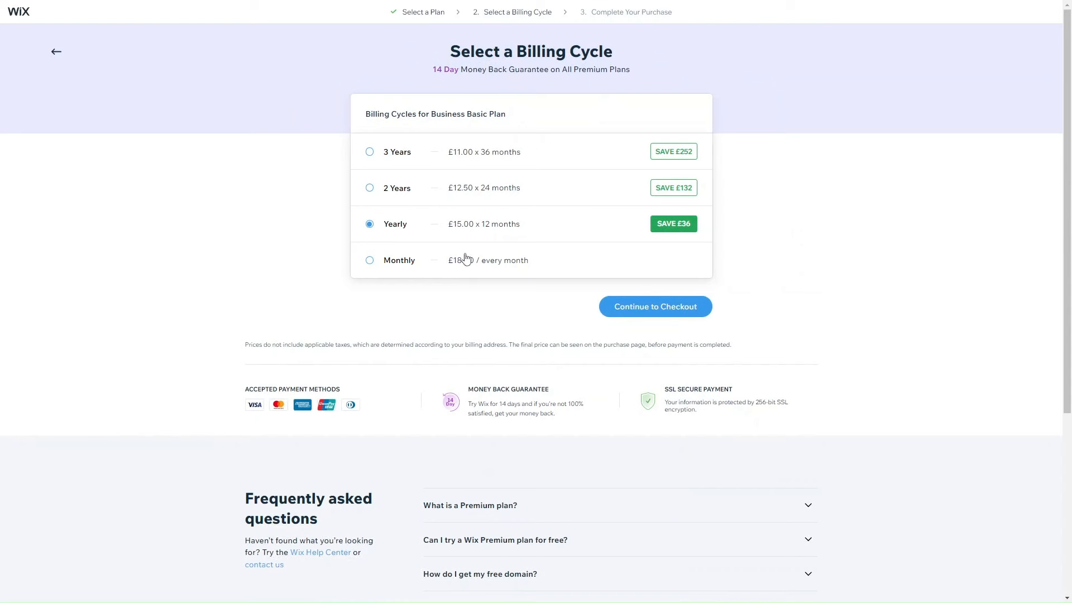
pyautogui.click(393, 269)
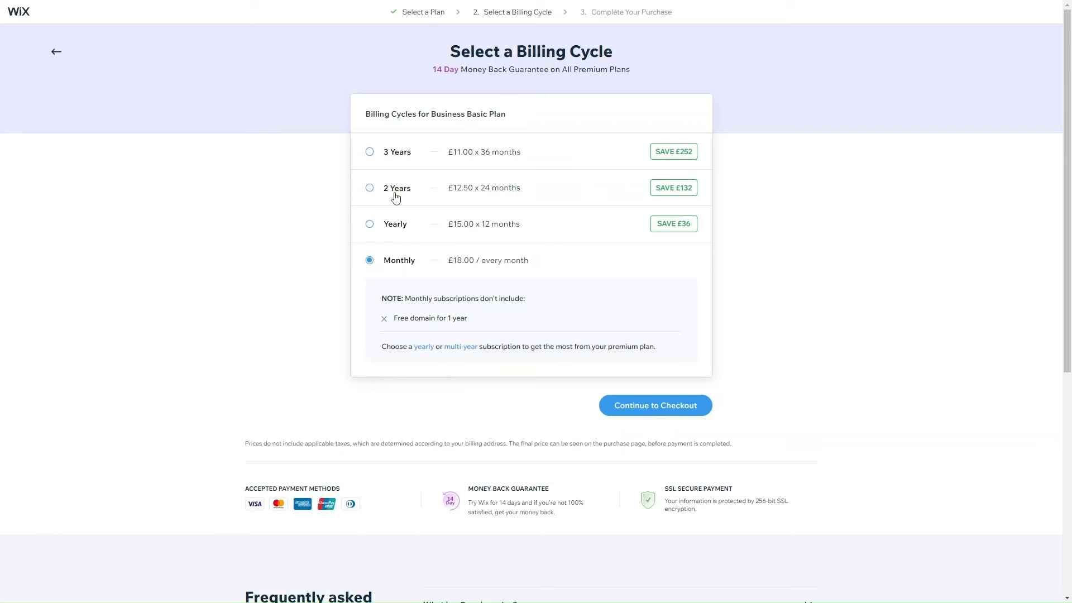
pyautogui.click(56, 58)
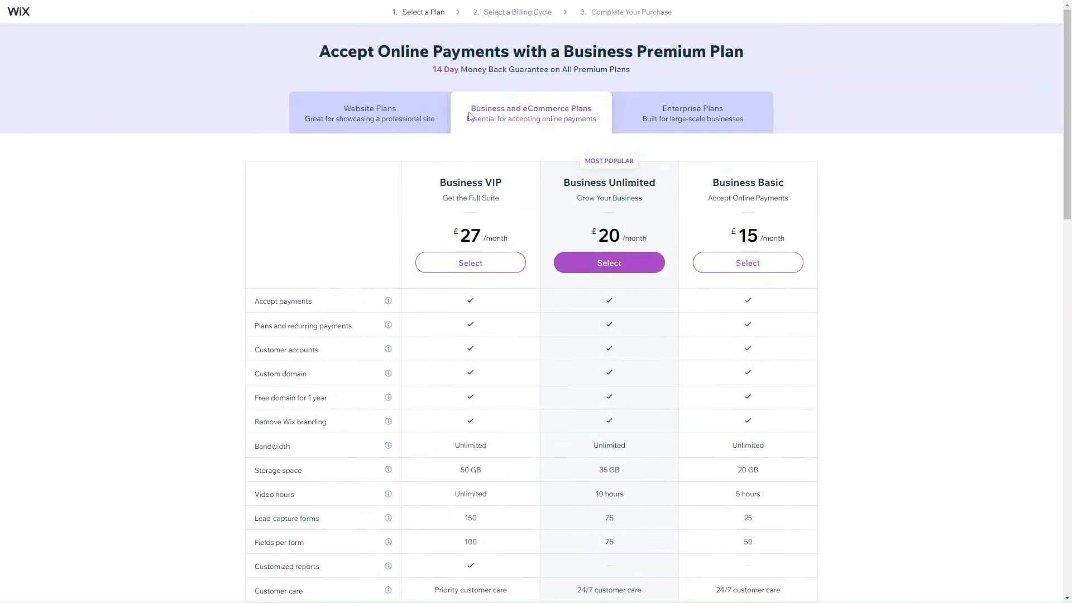
pyautogui.click(407, 115)
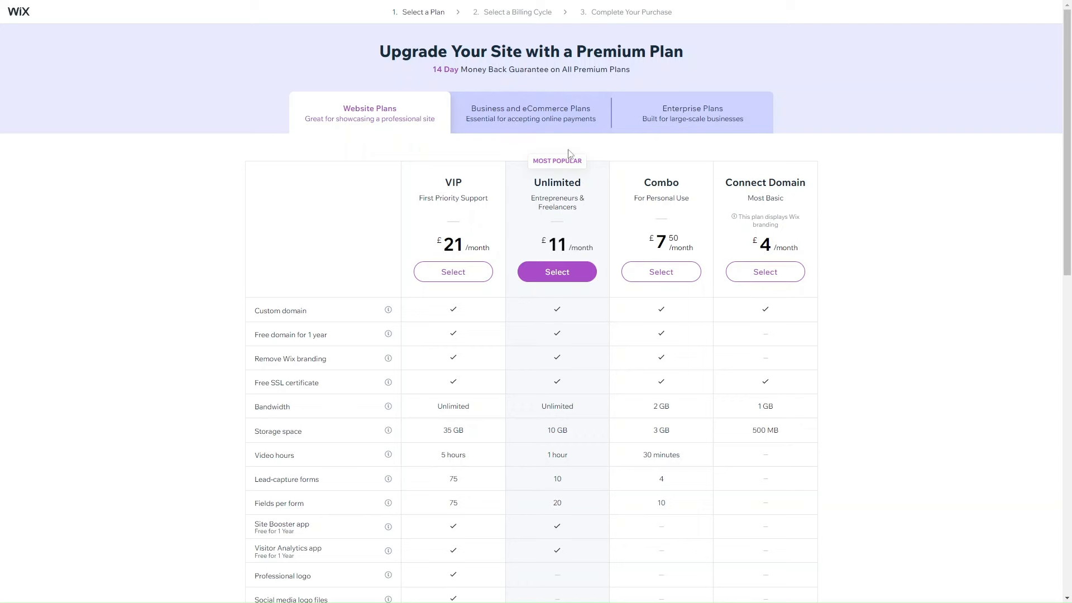
pyautogui.click(504, 111)
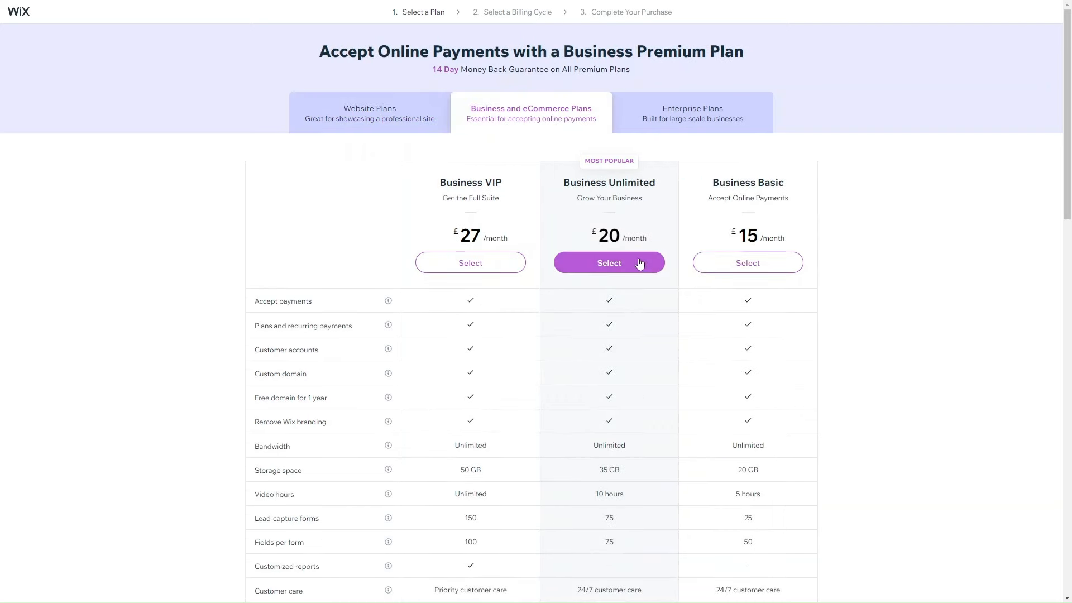
# Select the Business Basic plan with Yearly billing and continue to the credit card details at checkout.
pyautogui.click(740, 263)
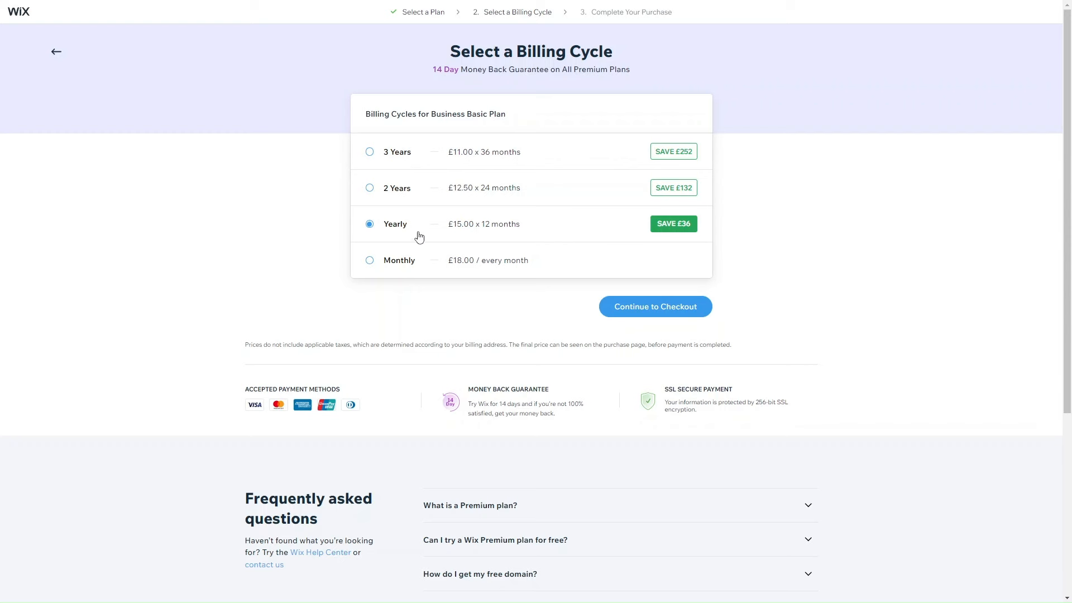
pyautogui.click(637, 311)
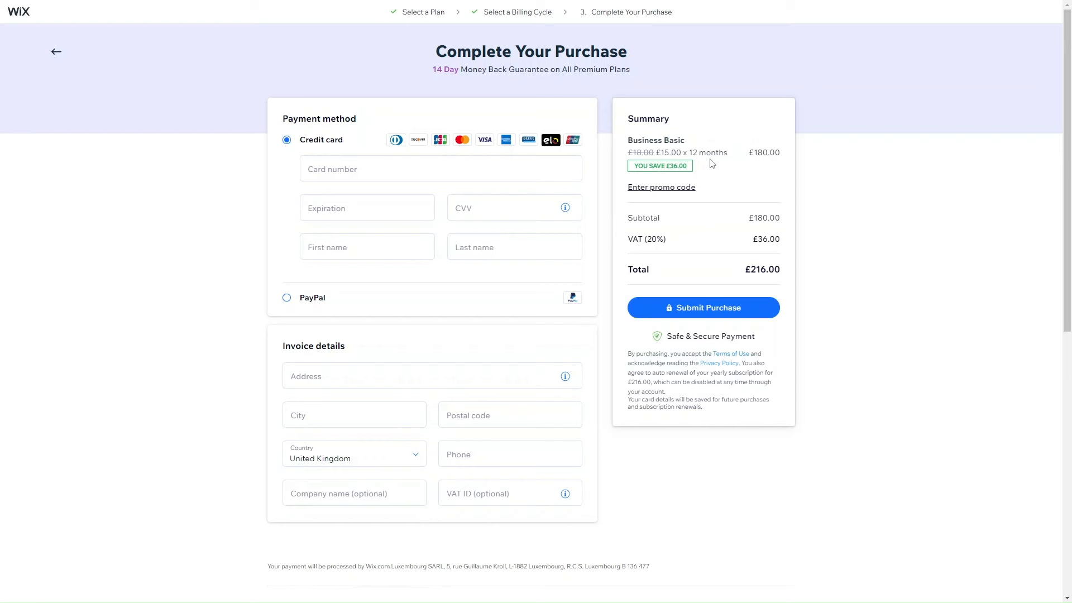
pyautogui.click(362, 164)
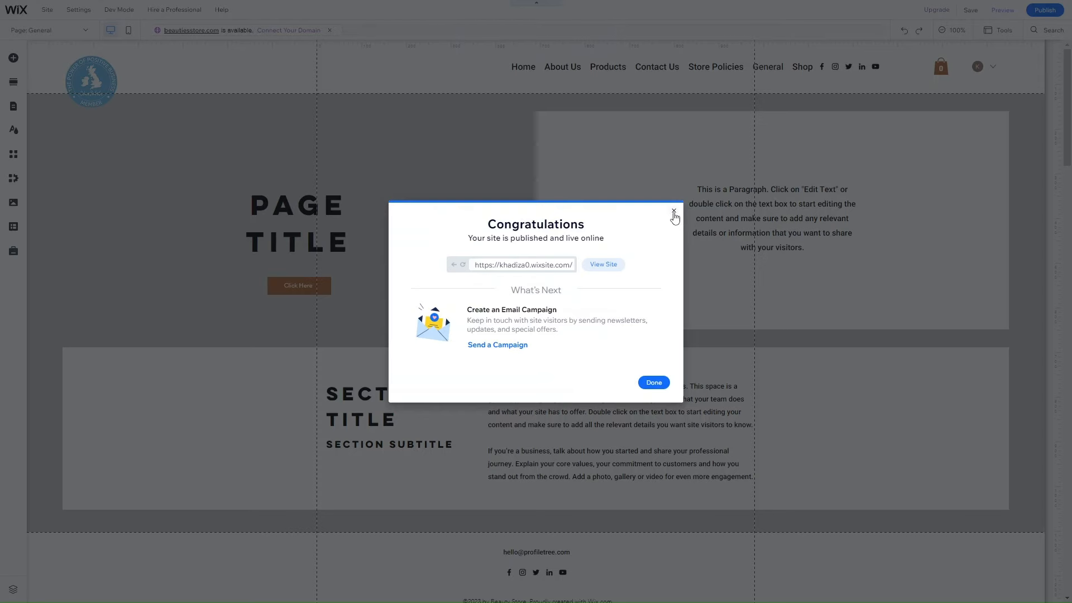
# Dismiss the publish confirmation and open another page of the site in the editor to look over it.
pyautogui.click(673, 211)
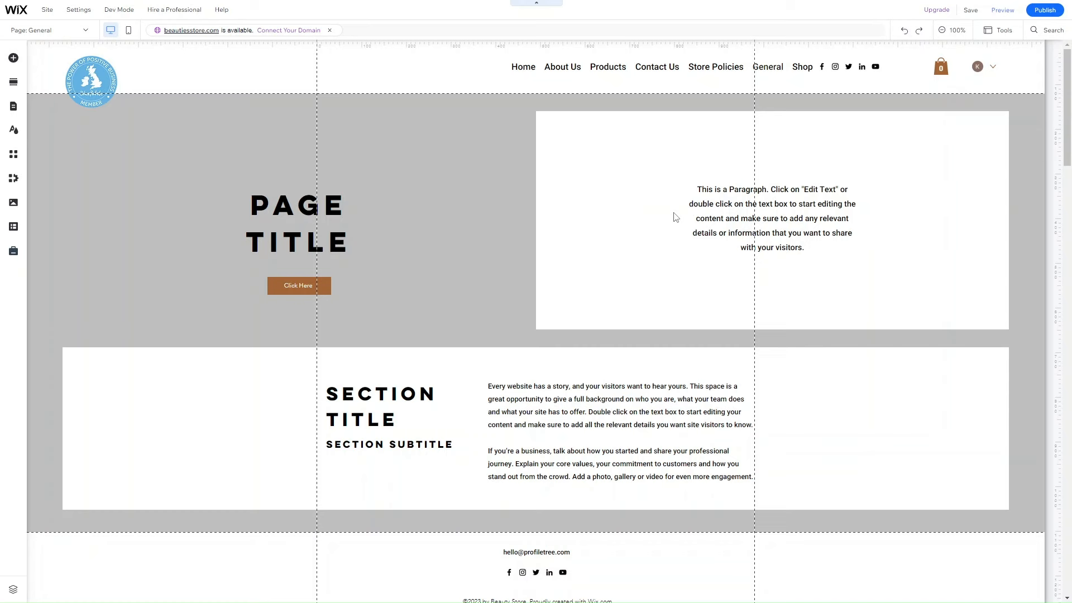
pyautogui.click(550, 166)
pyautogui.click(50, 30)
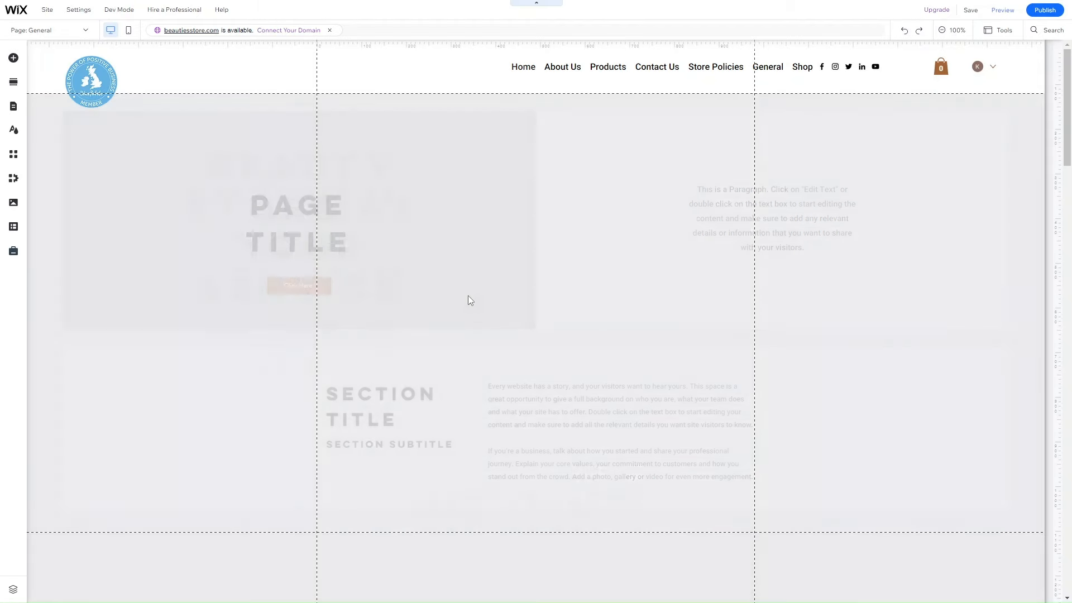
pyautogui.scroll(-10, 482, 406)
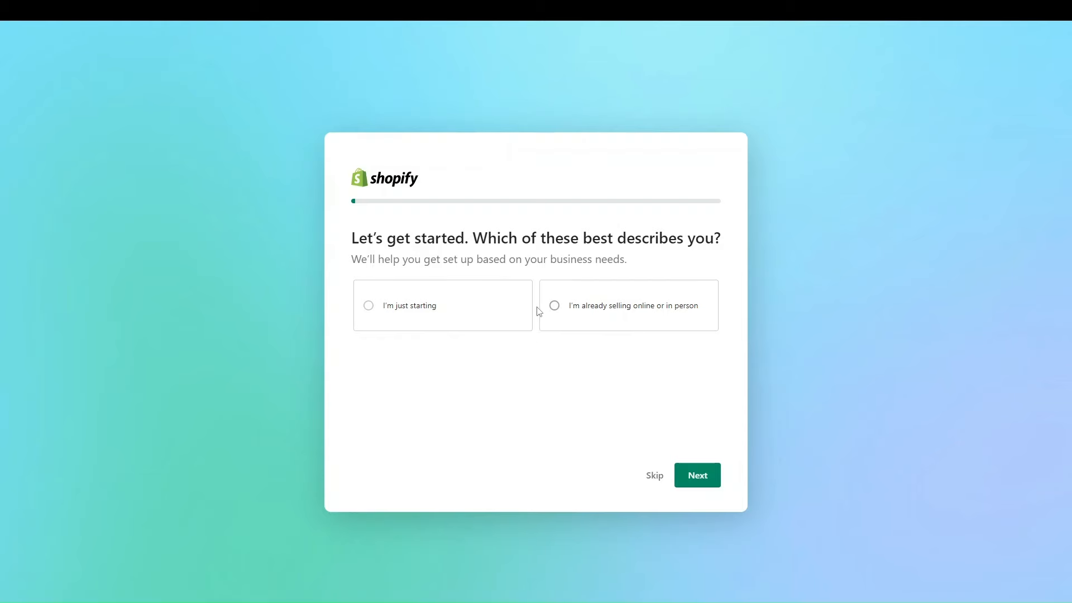
# In Shopify's store setup, choose I'm just starting and keep An online store as the place to sell.
pyautogui.click(454, 314)
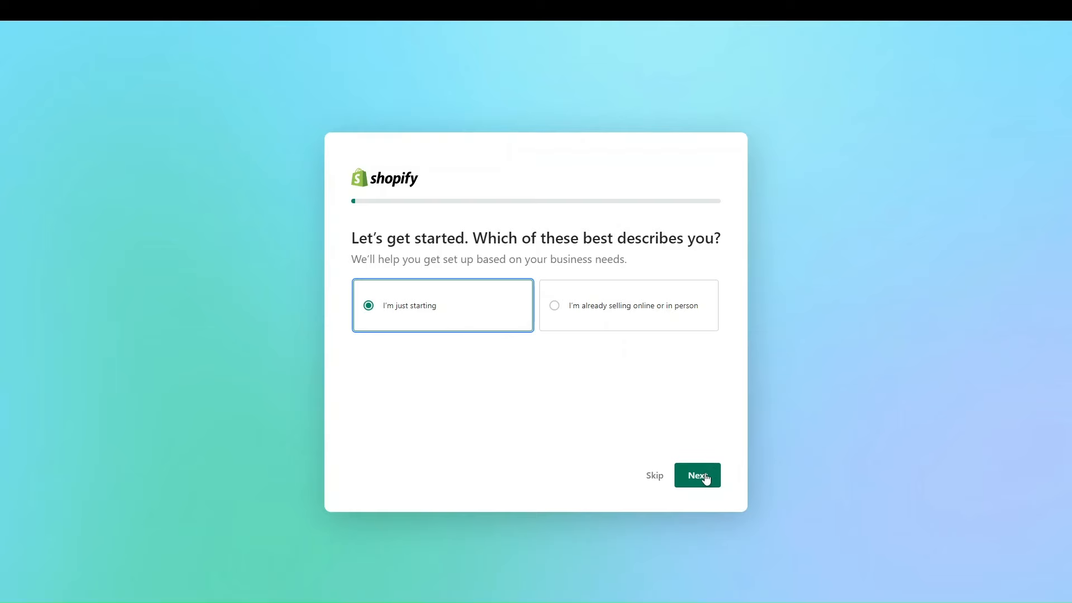
pyautogui.click(706, 474)
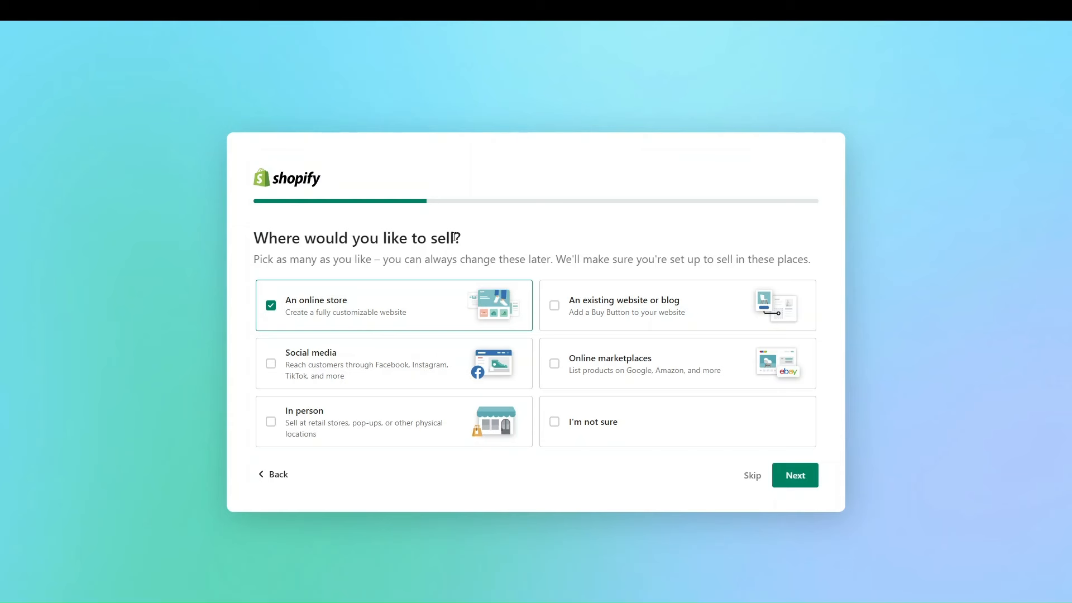
pyautogui.click(800, 482)
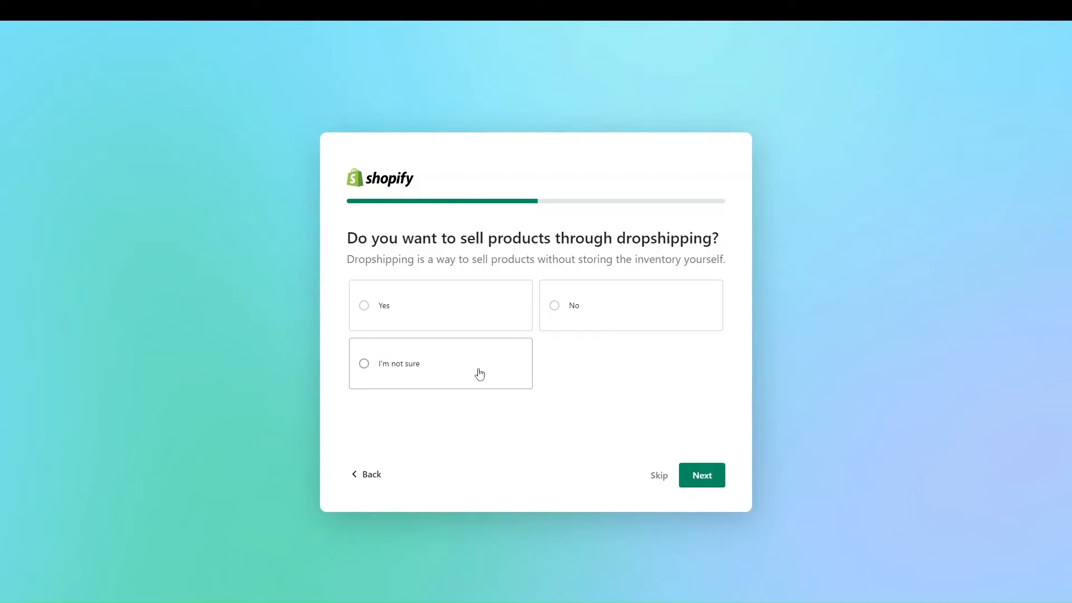
# Answer No to selling products through dropshipping and Yes to having an online audience or following.
pyautogui.click(603, 307)
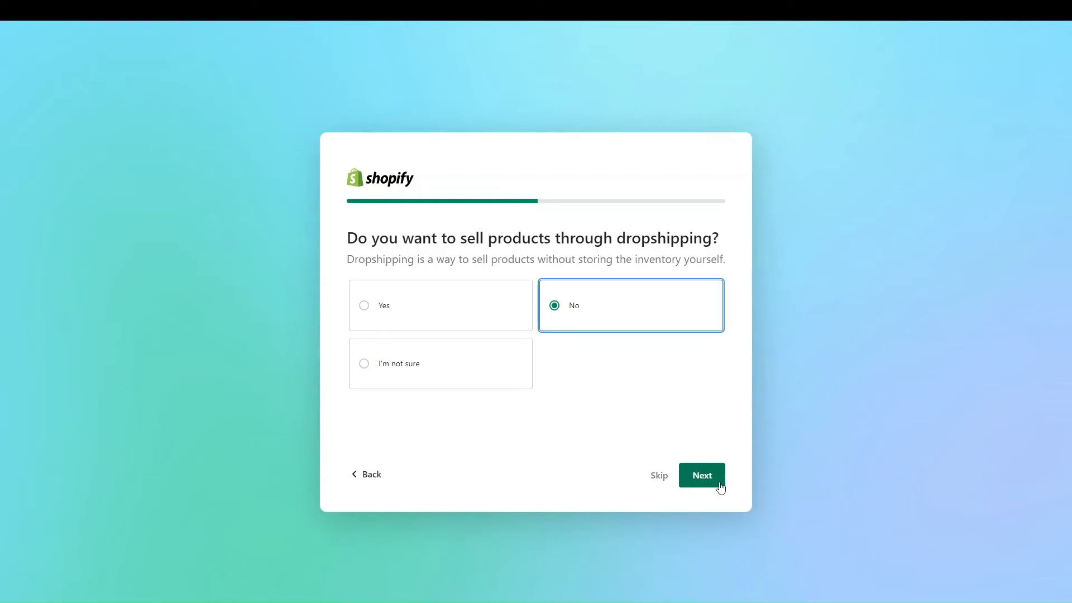
pyautogui.click(714, 482)
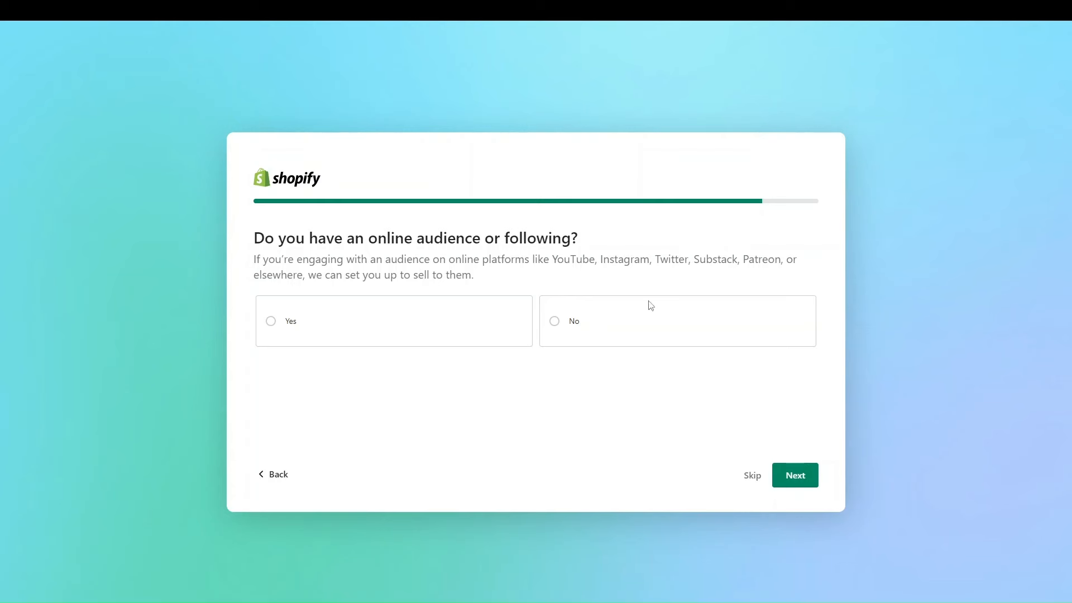
pyautogui.click(271, 321)
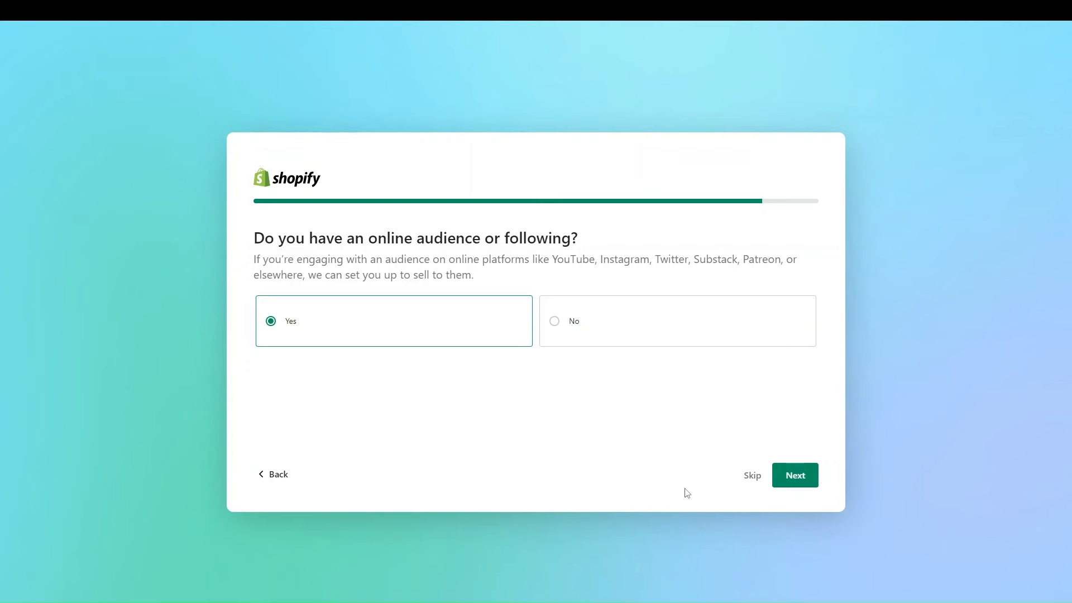
pyautogui.click(793, 473)
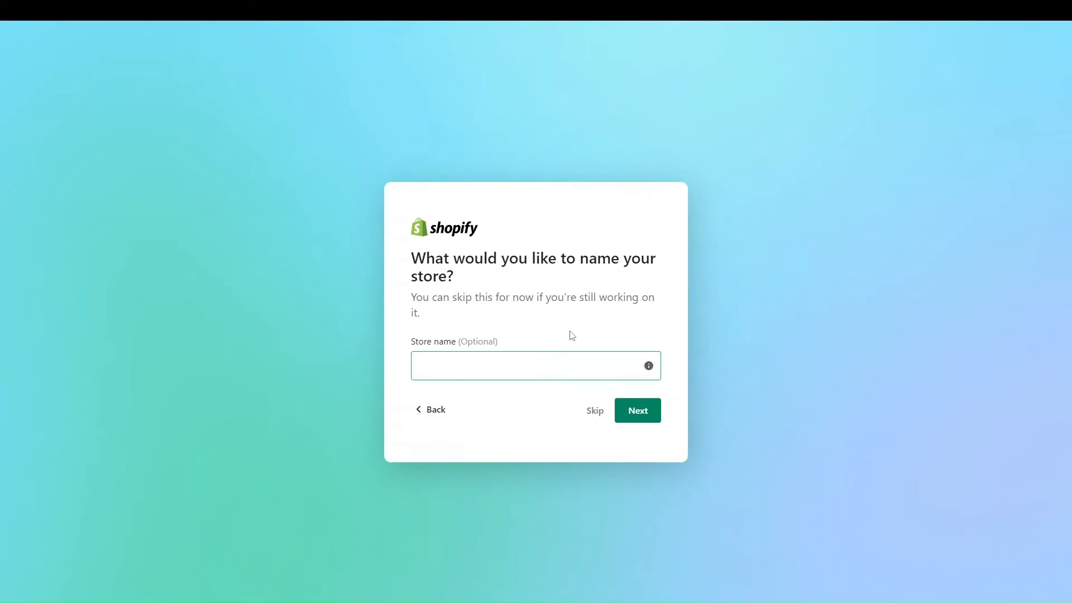
# Name the store Meditation-store and submit United Kingdom as the business location.
pyautogui.click(528, 364)
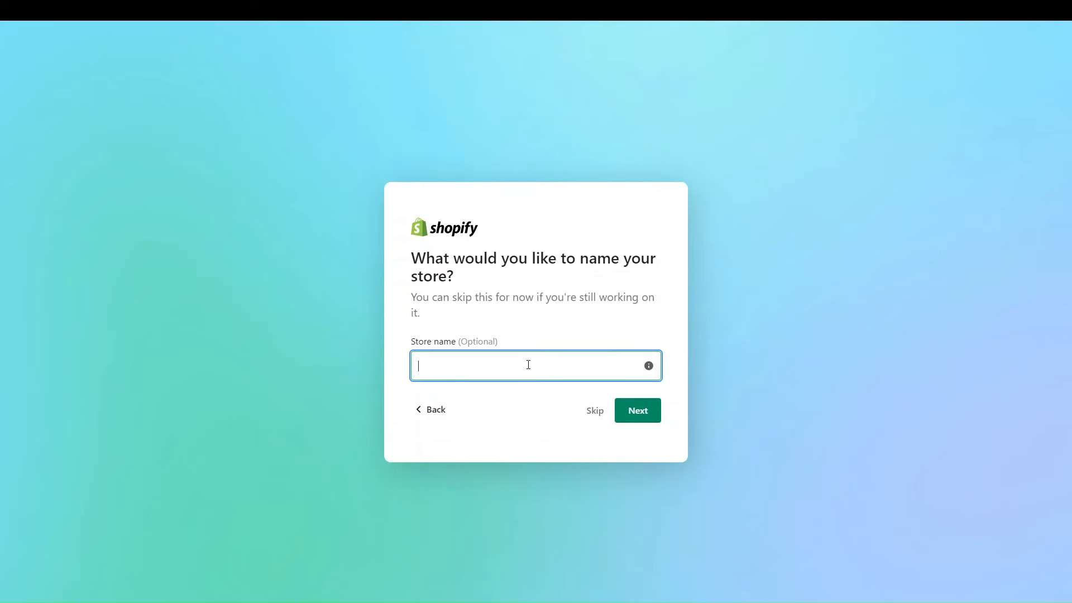
pyautogui.write('Medit')
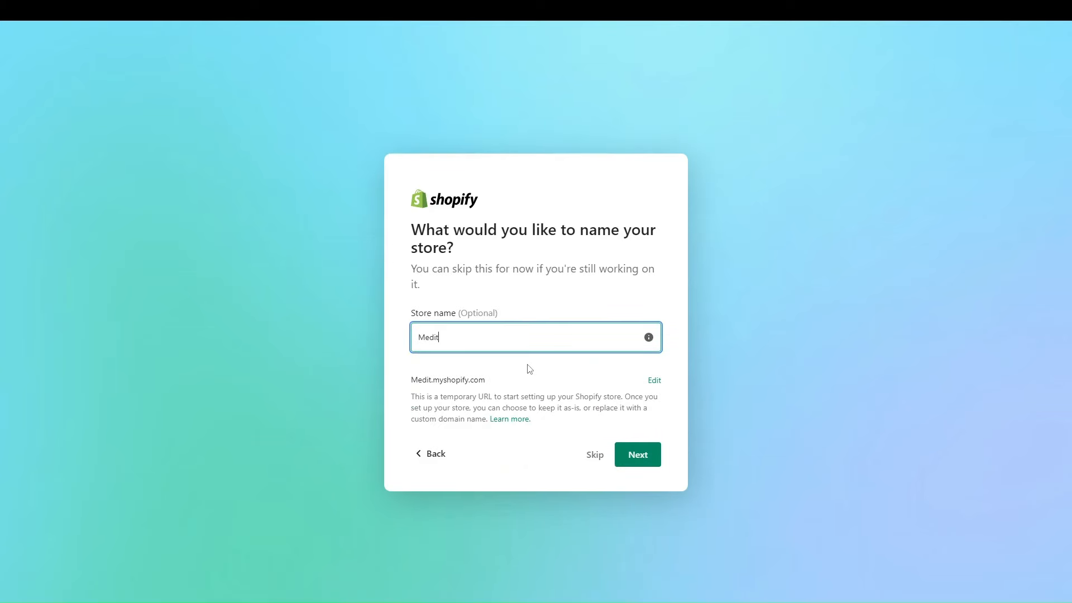
pyautogui.write('ation-store')
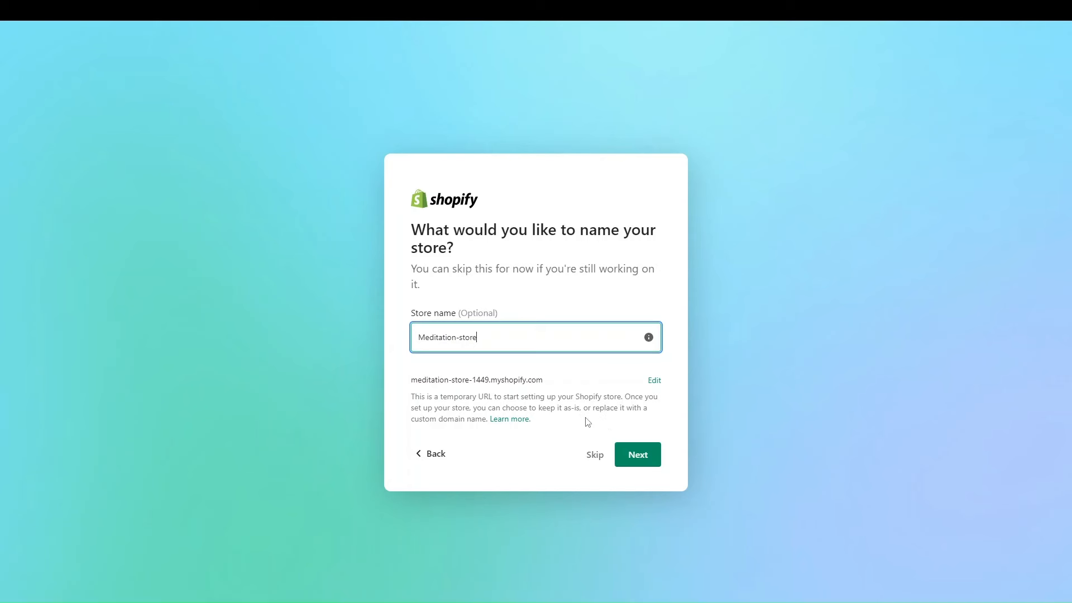
pyautogui.click(650, 453)
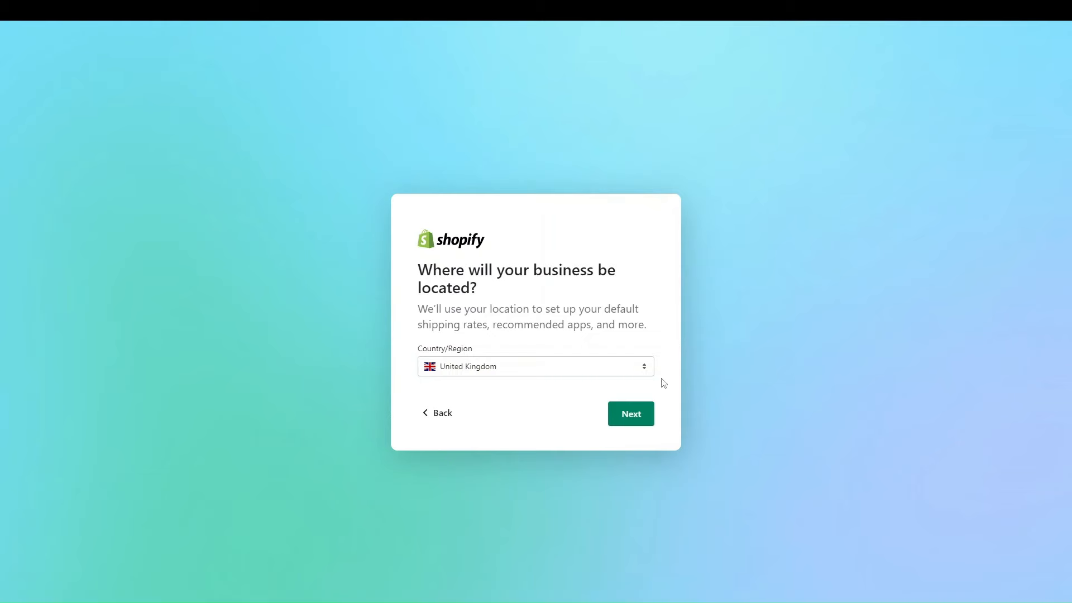
pyautogui.click(631, 414)
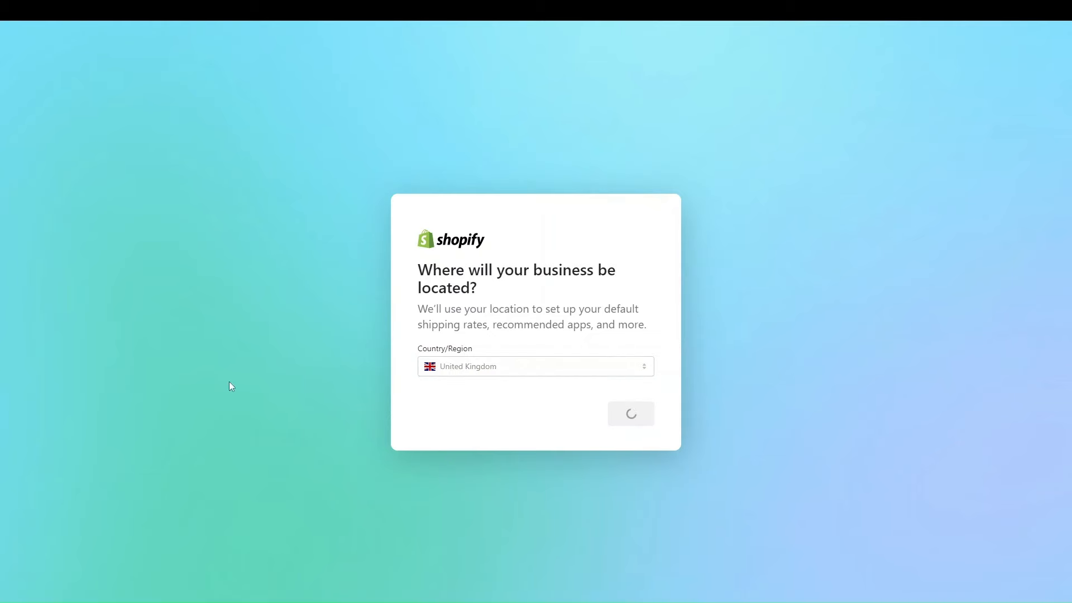
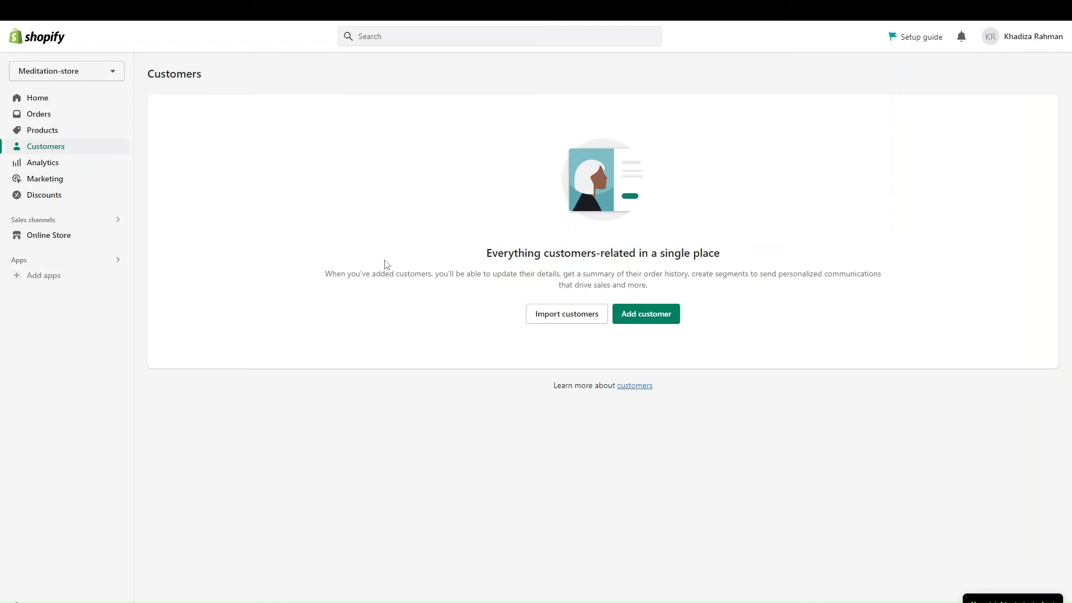
# Examine the store's Analytics dashboard and its Marketing overview, including the report cards and top marketing channels.
pyautogui.click(50, 168)
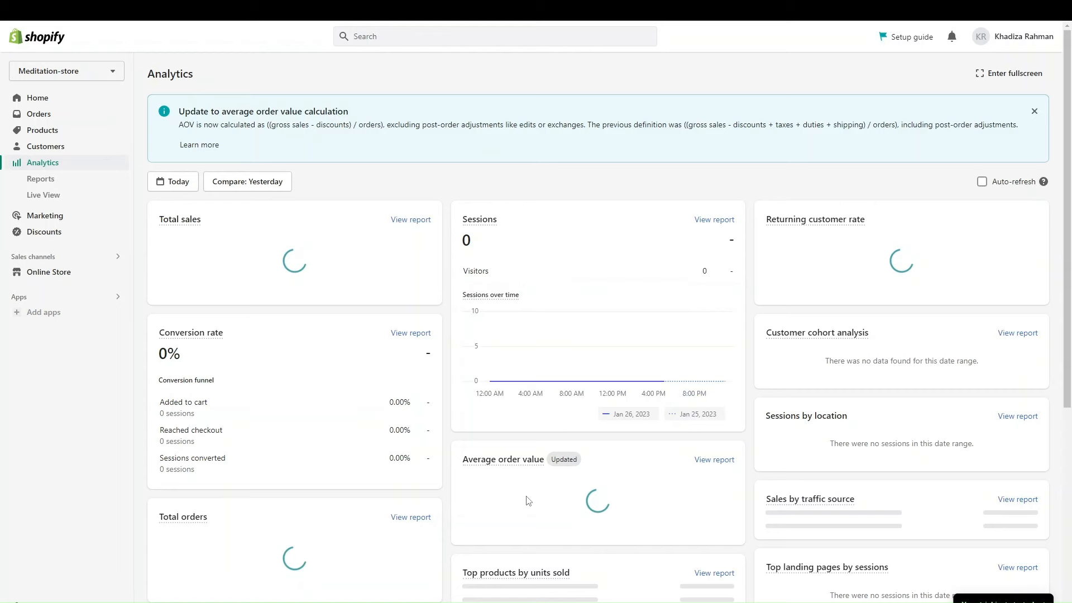
pyautogui.scroll(-2, 642, 480)
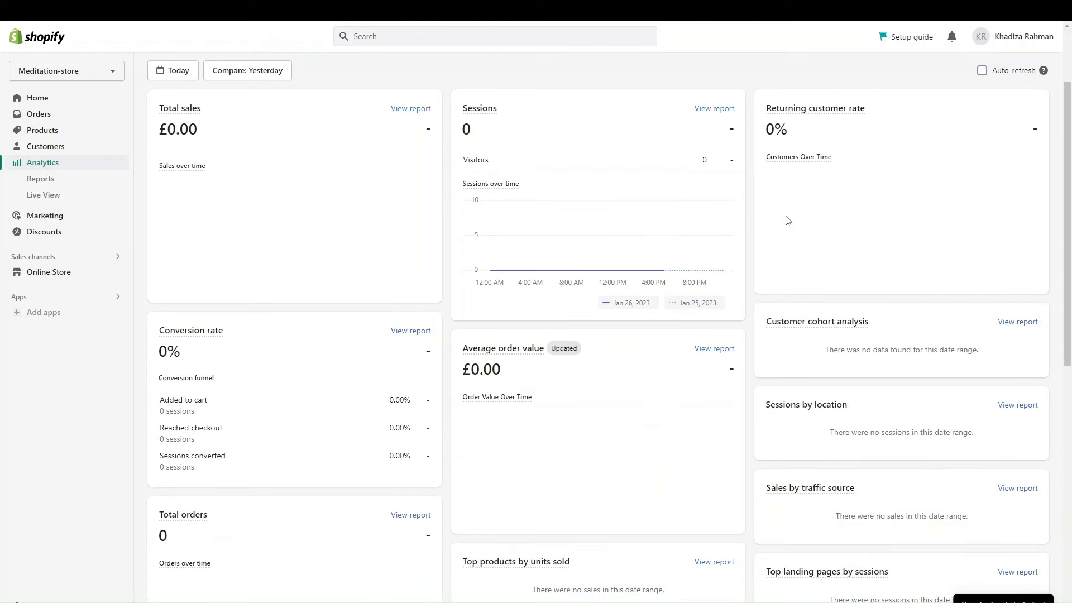
pyautogui.scroll(-5, 745, 482)
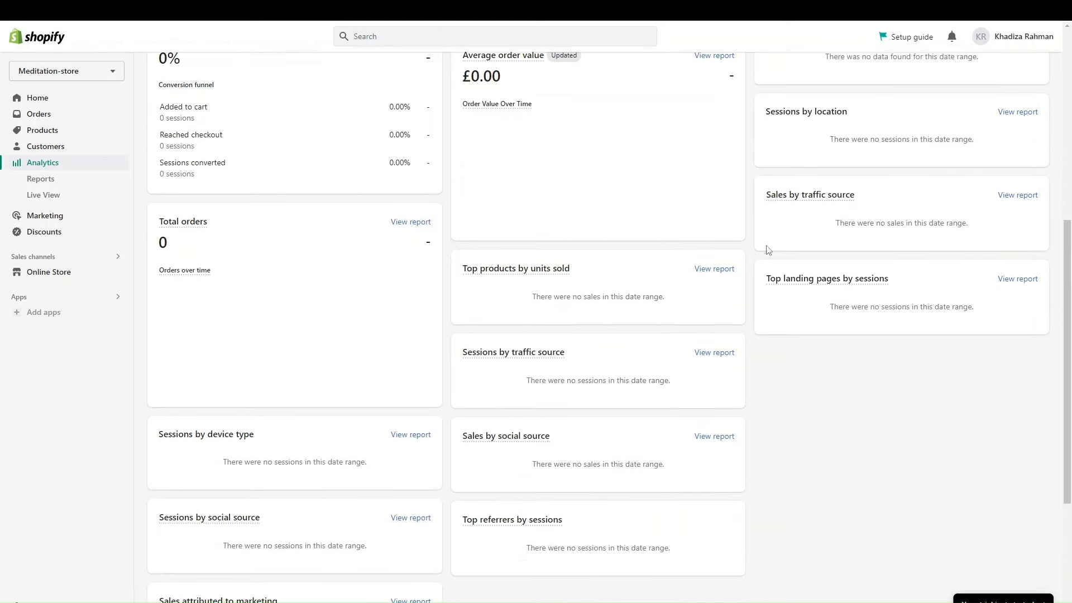
pyautogui.scroll(5, 747, 257)
pyautogui.scroll(2, 747, 257)
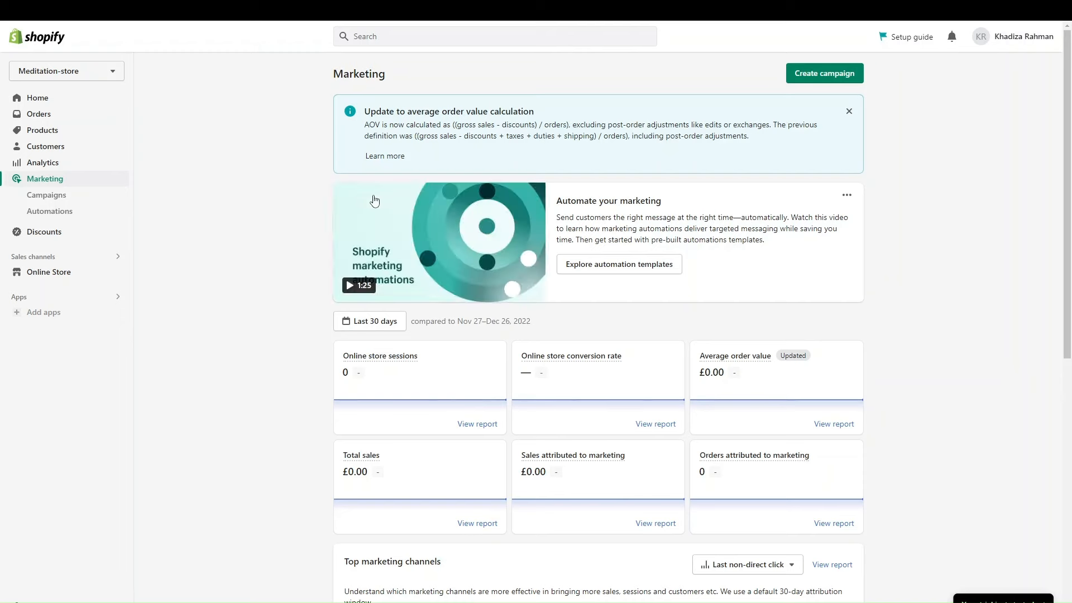
pyautogui.scroll(-3, 537, 333)
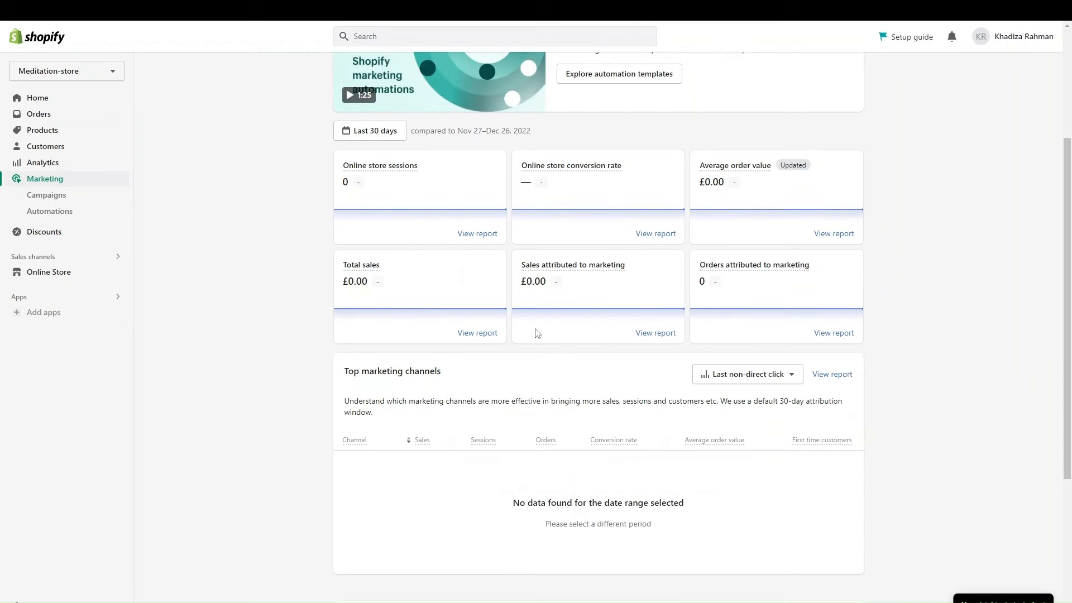
pyautogui.scroll(3, 534, 413)
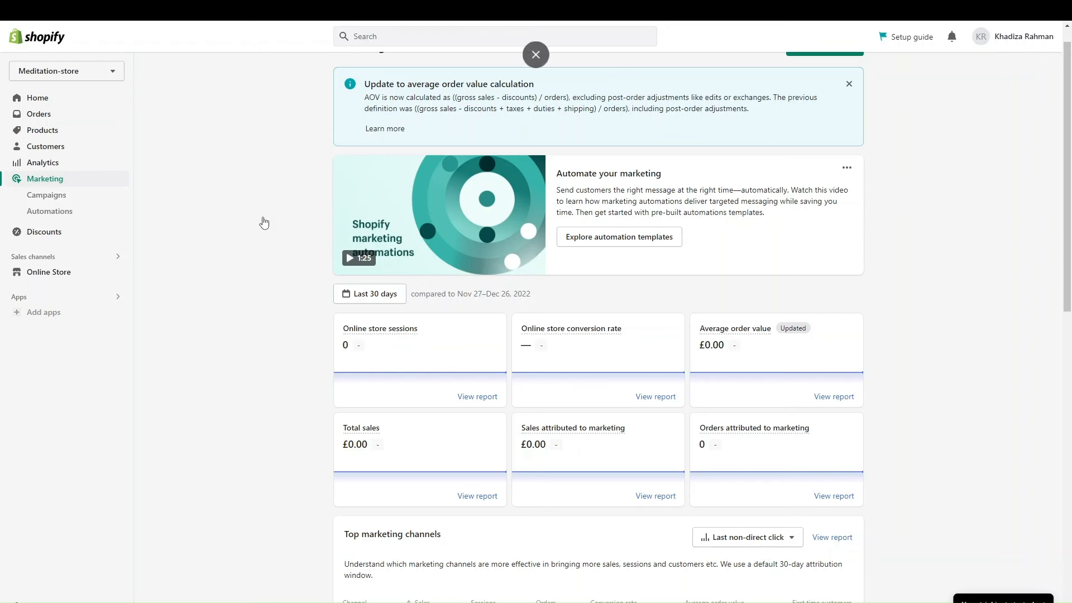
# View the Online Store themes and the recommended apps, closing the app suggestions without adding any.
pyautogui.click(58, 275)
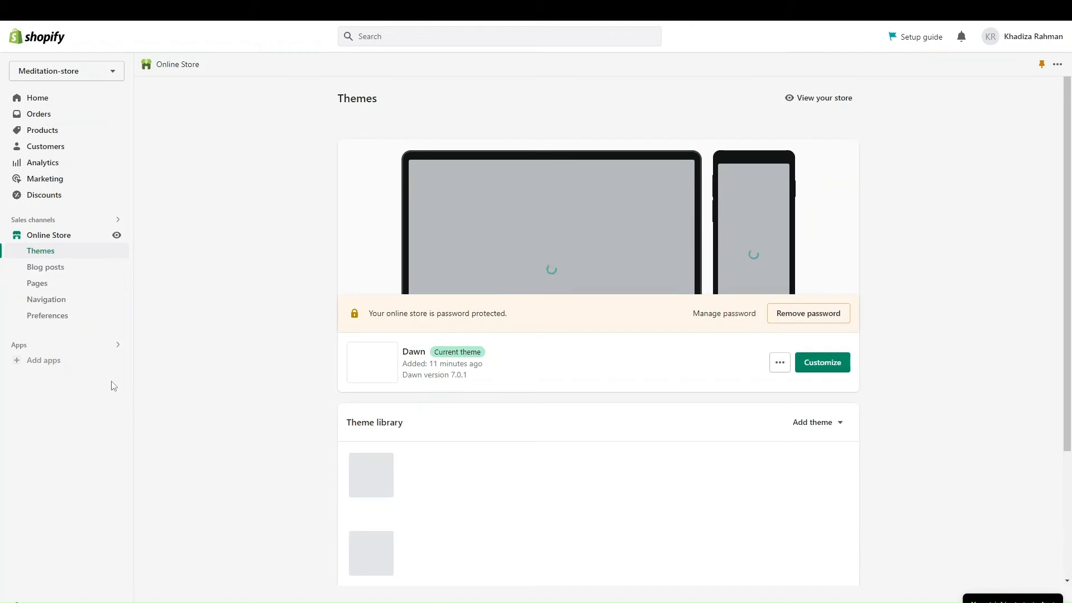
pyautogui.click(49, 363)
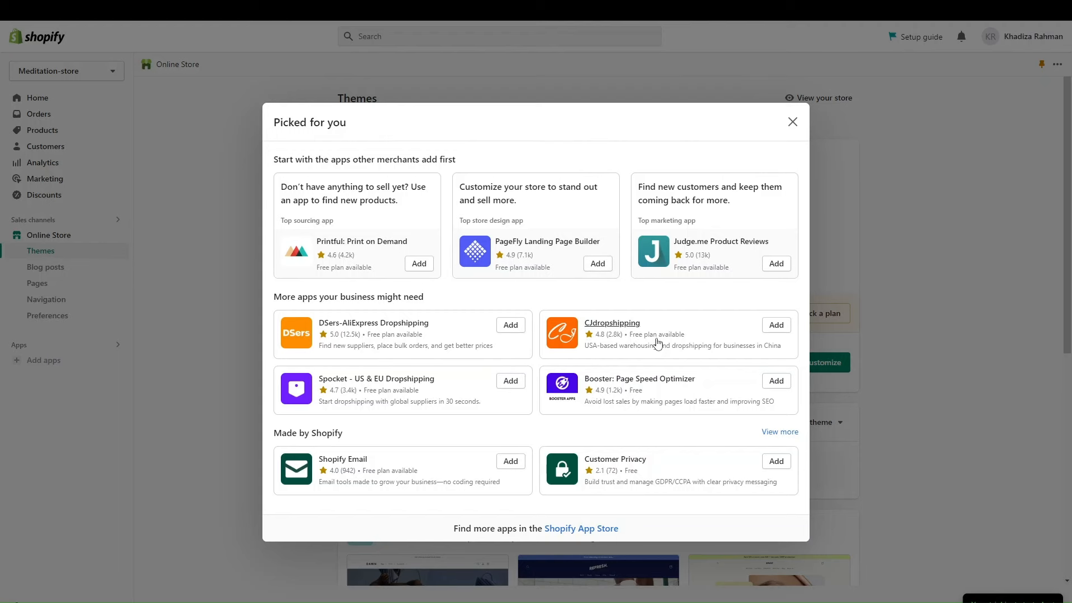
pyautogui.click(793, 122)
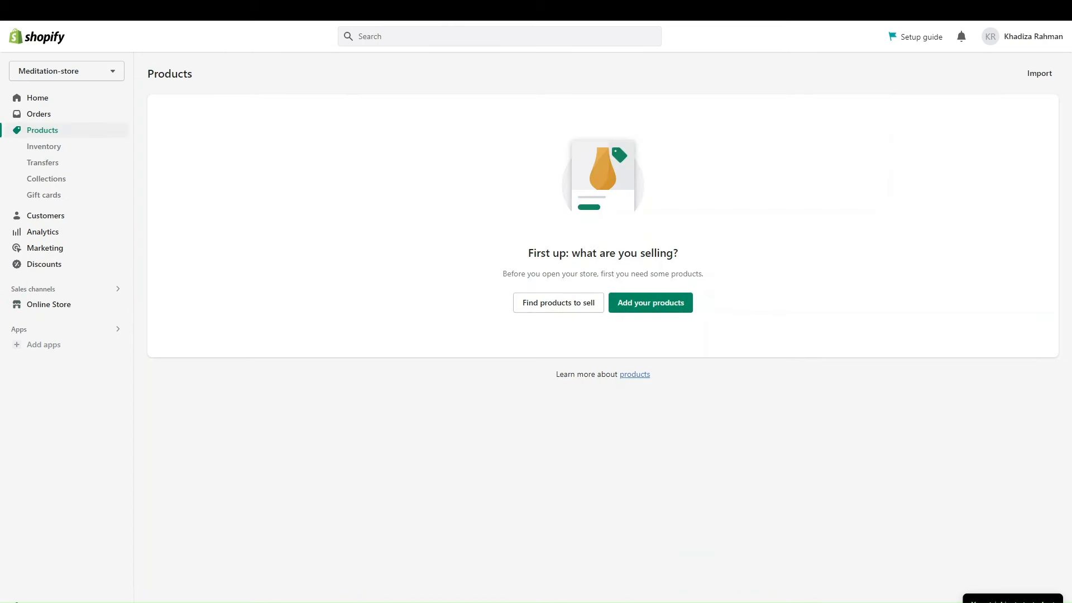
# Start a new product, look over its form, and title it T-shirt with crew neck.
pyautogui.click(641, 307)
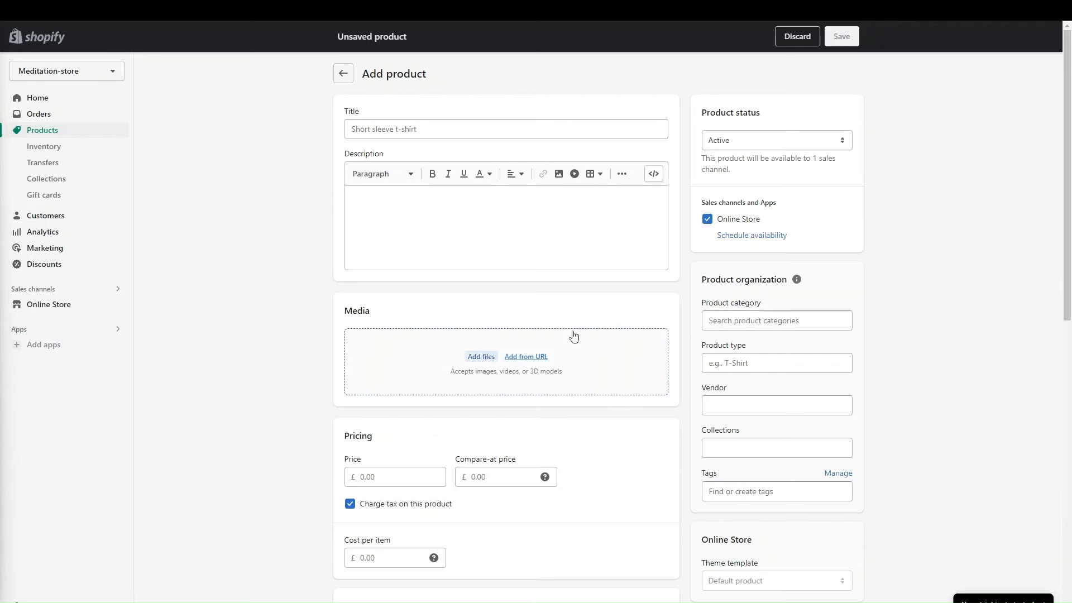
pyautogui.scroll(-8, 573, 335)
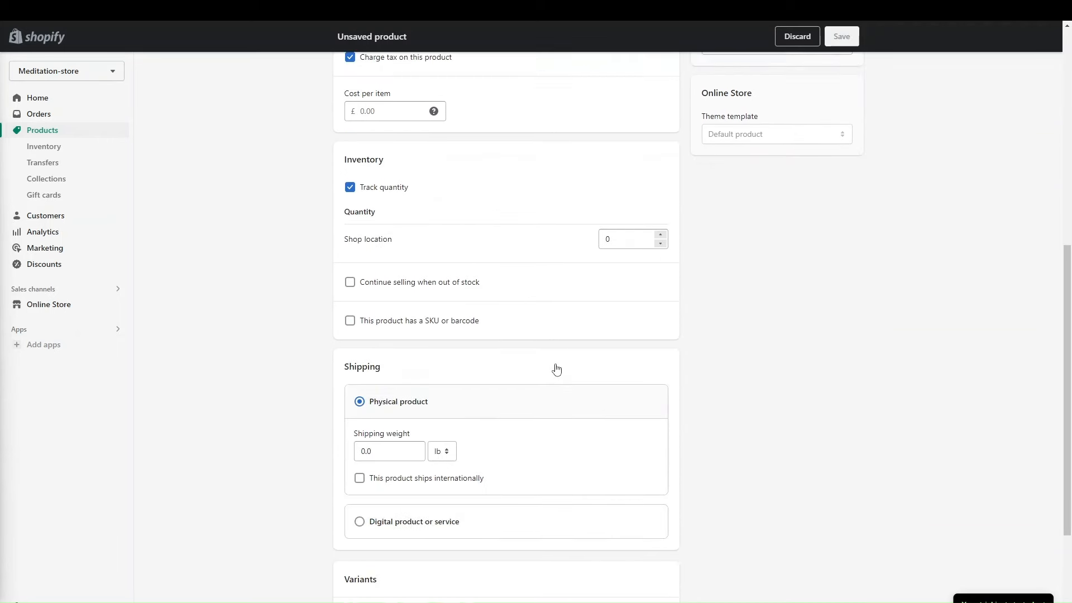
pyautogui.scroll(8, 561, 317)
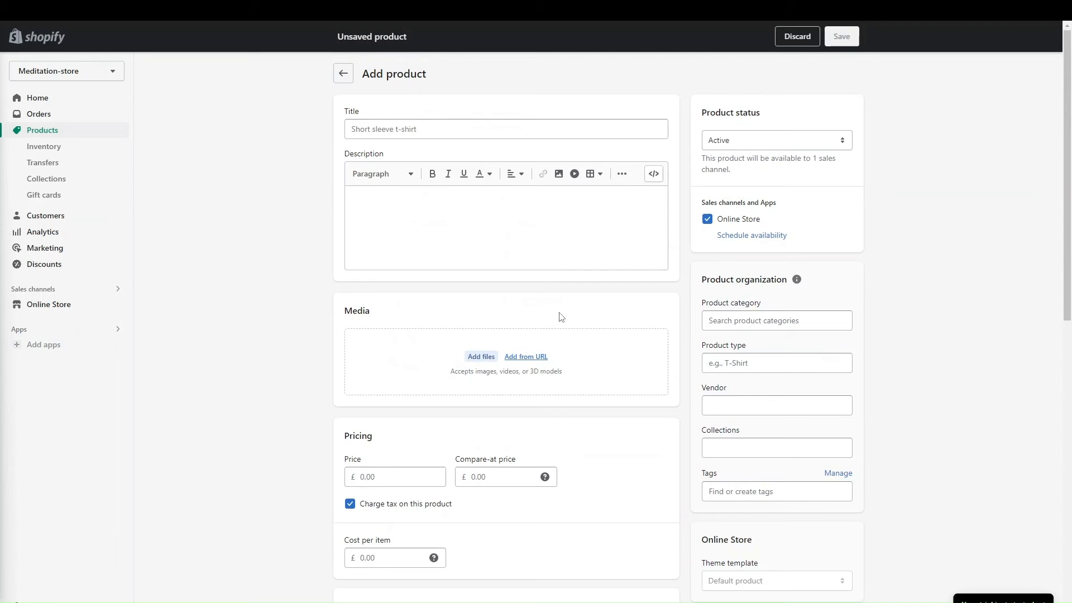
pyautogui.click(391, 122)
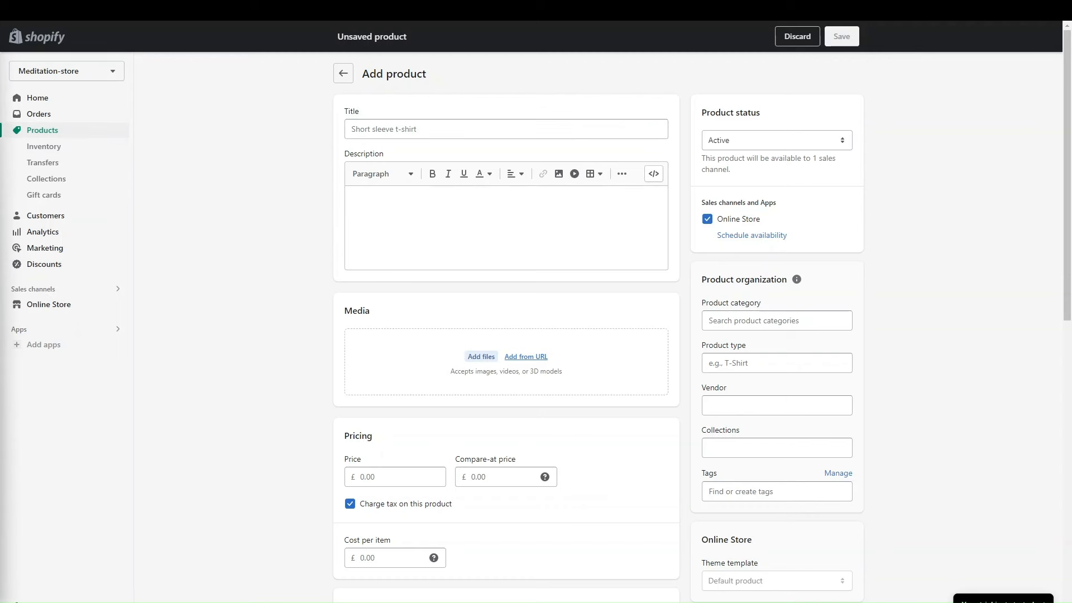
pyautogui.click(472, 124)
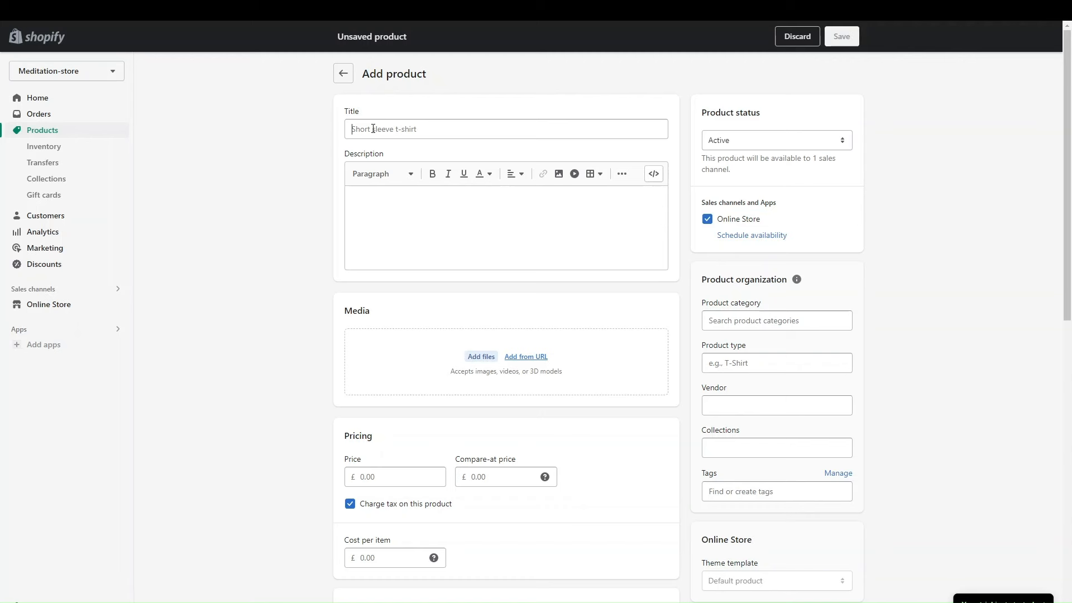
pyautogui.write('t-shirt with crew neck')
pyautogui.moveTo(356, 129); pyautogui.dragTo(297, 138)
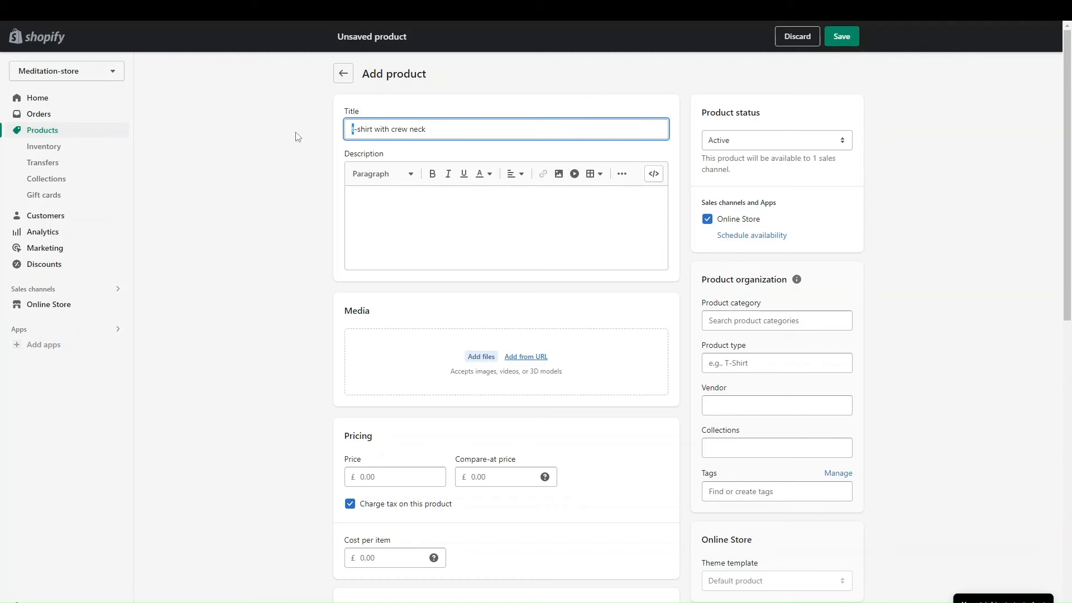
pyautogui.write('T')
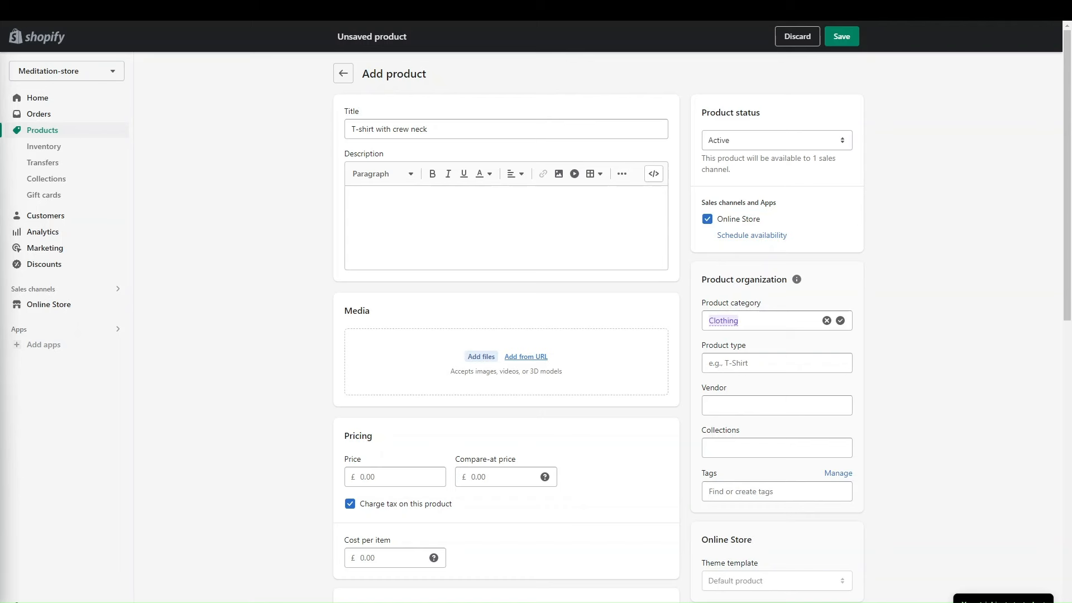
# Describe the product with bullets File under: basics, Crew neck, Short sleeves, Regular fit, plus Product Code: 122816412, and upload the white T-shirt photo.
pyautogui.click(442, 222)
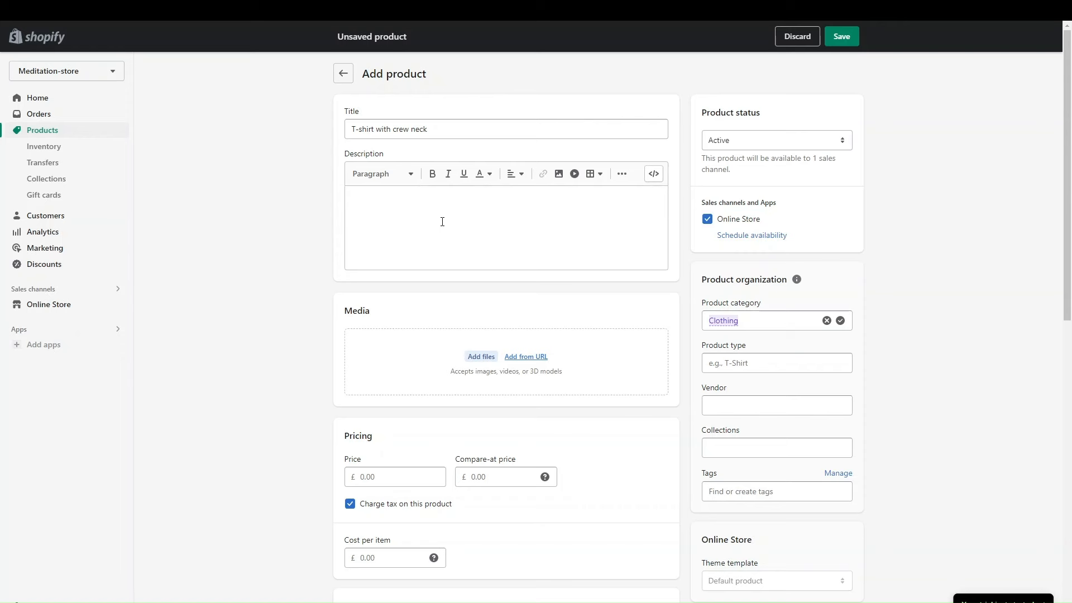
pyautogui.write('File under: basics Crew neck Short sleeves Regular fit Product Code: 122816412')
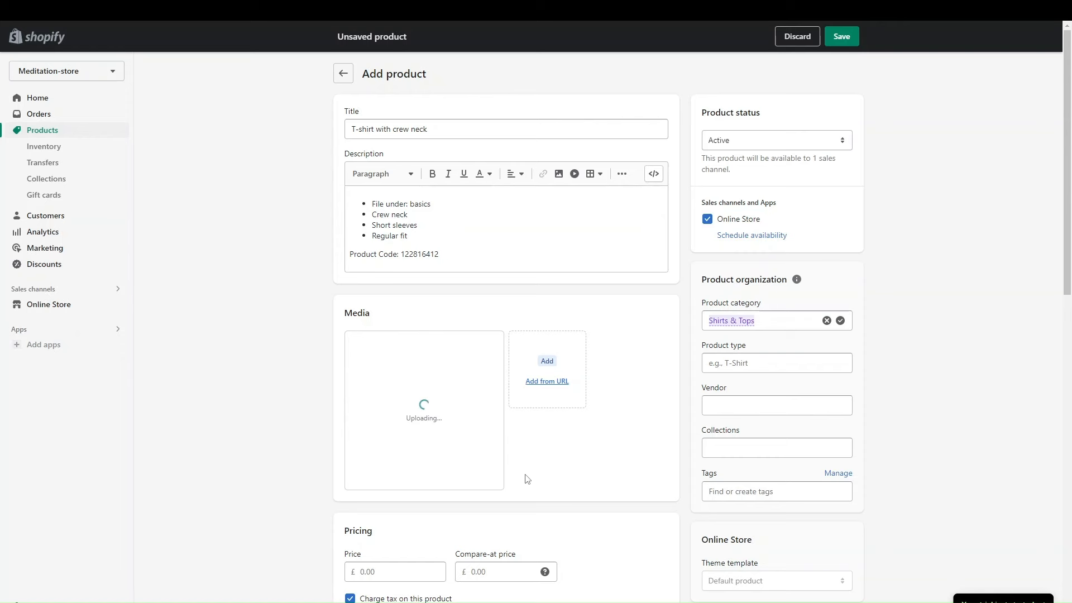
pyautogui.scroll(-2, 570, 481)
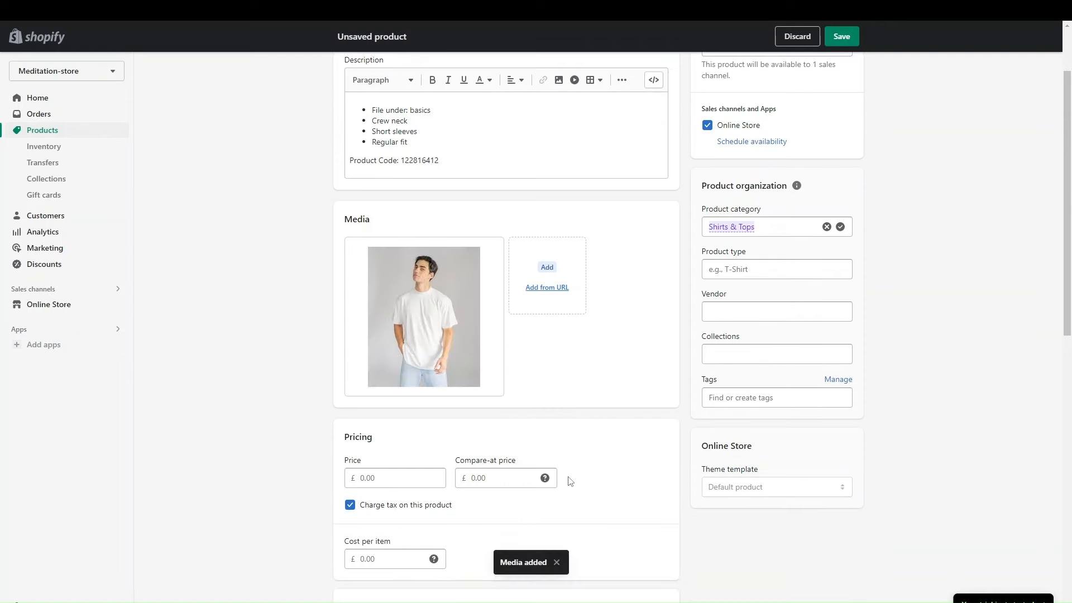
# Set the product's price to £20.00 and its compare-at price to £25.00.
pyautogui.scroll(-2, 570, 481)
pyautogui.click(385, 365)
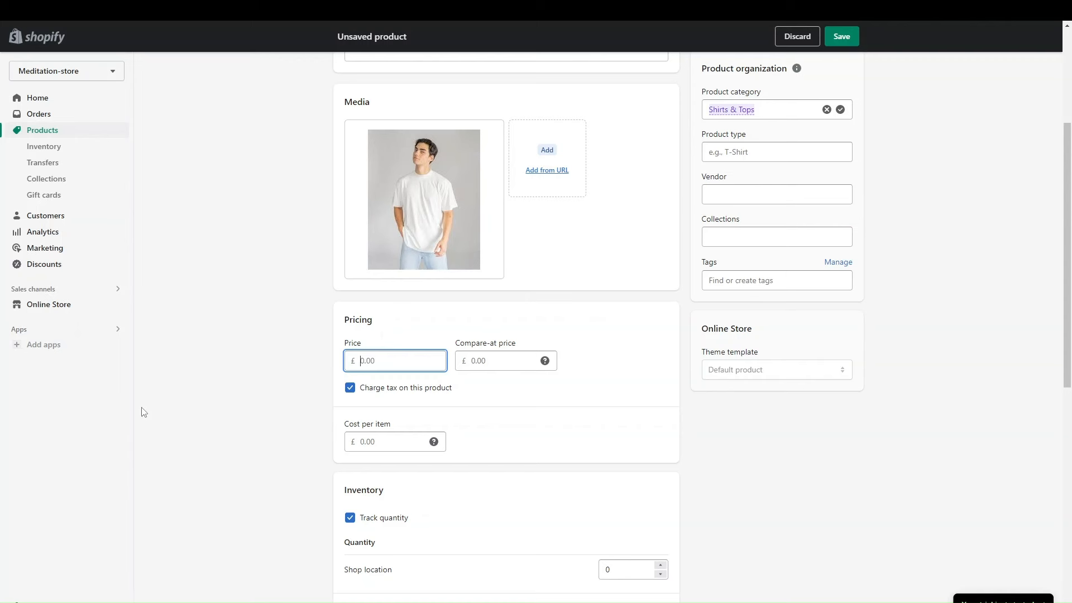
pyautogui.write('20.00')
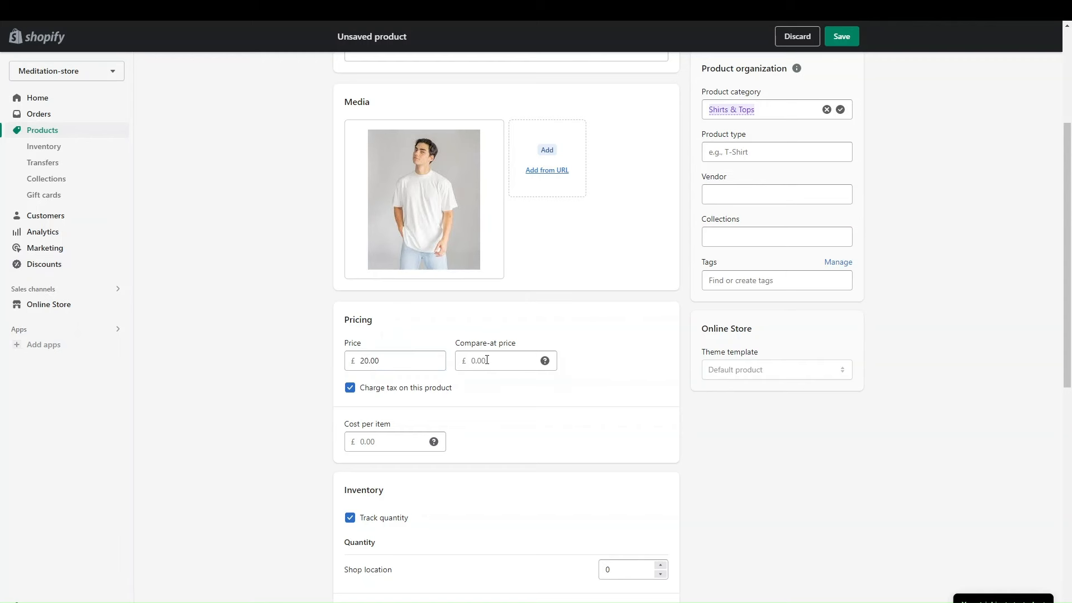
pyautogui.click(487, 360)
pyautogui.write('25')
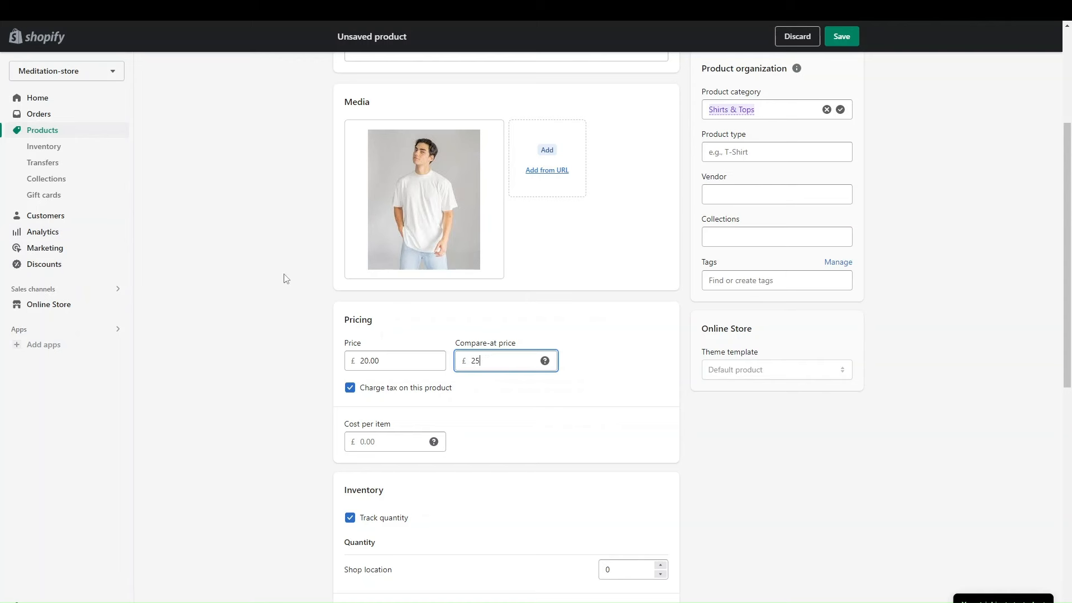
pyautogui.write('.00')
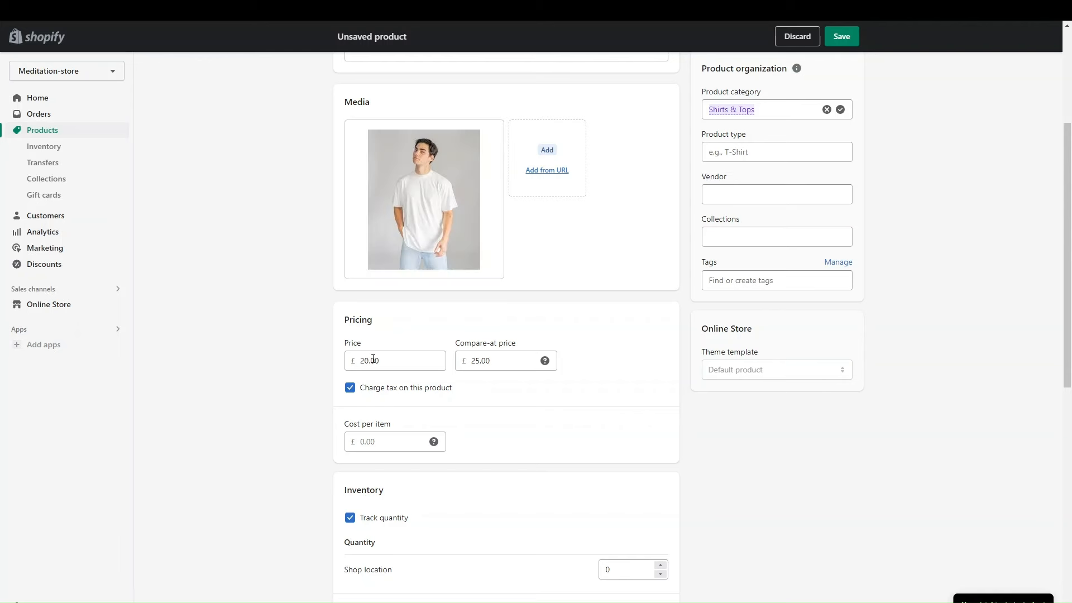
pyautogui.click(500, 362)
pyautogui.scroll(-1, 378, 452)
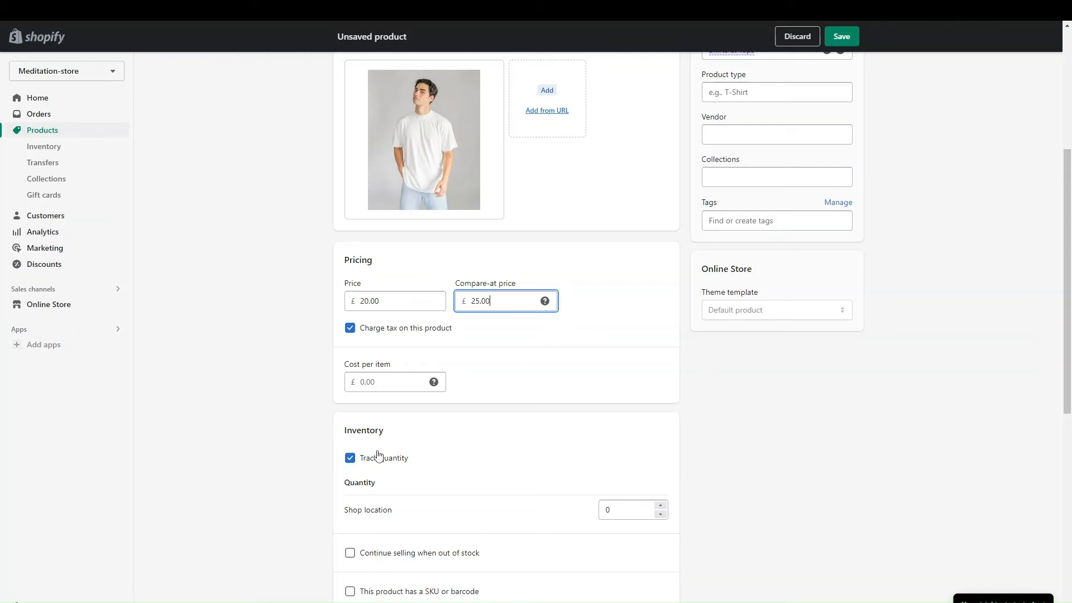
pyautogui.click(378, 372)
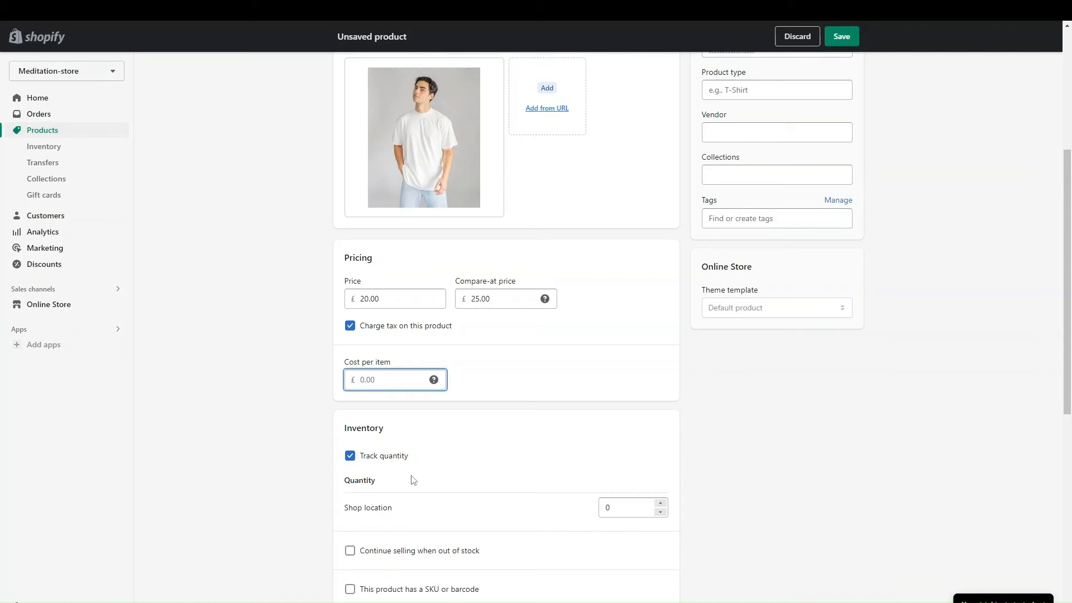
# Keep quantity tracking enabled and set the stock quantity at the shop location to 50.
pyautogui.scroll(-2, 414, 480)
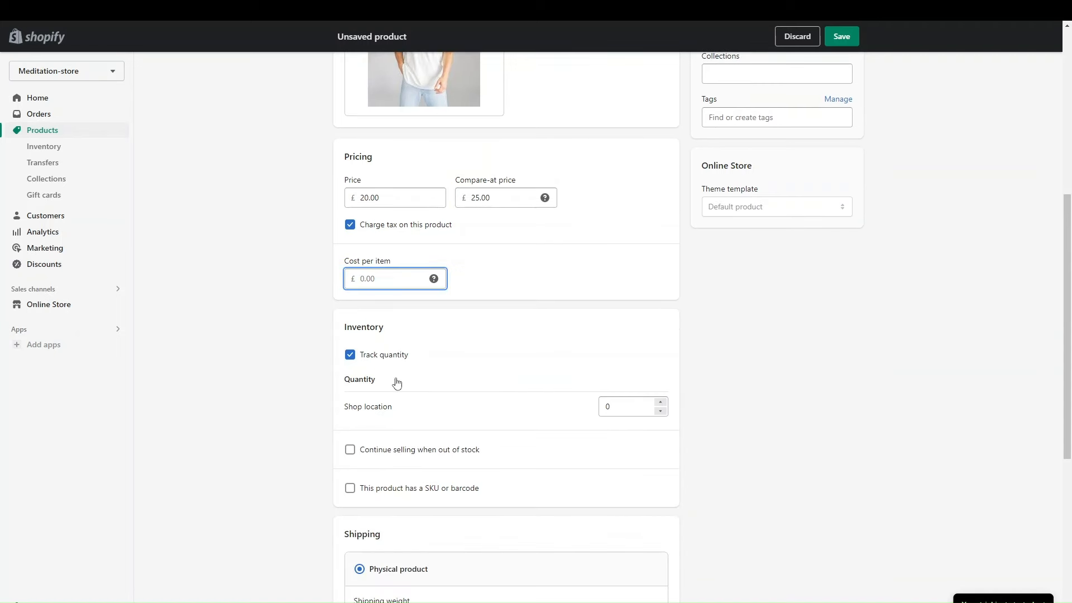
pyautogui.scroll(-1, 395, 402)
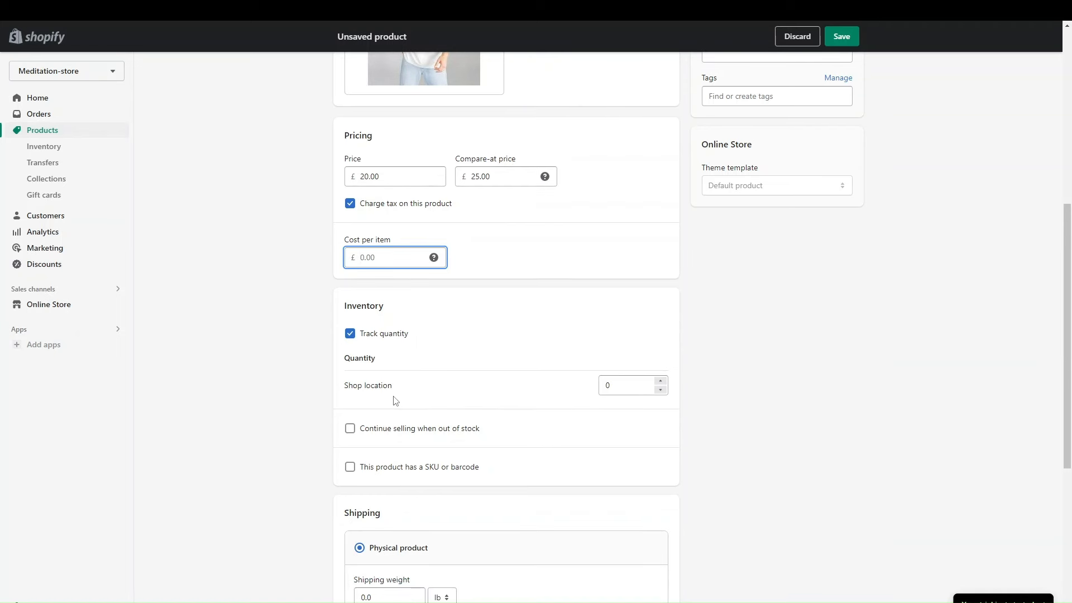
pyautogui.click(349, 335)
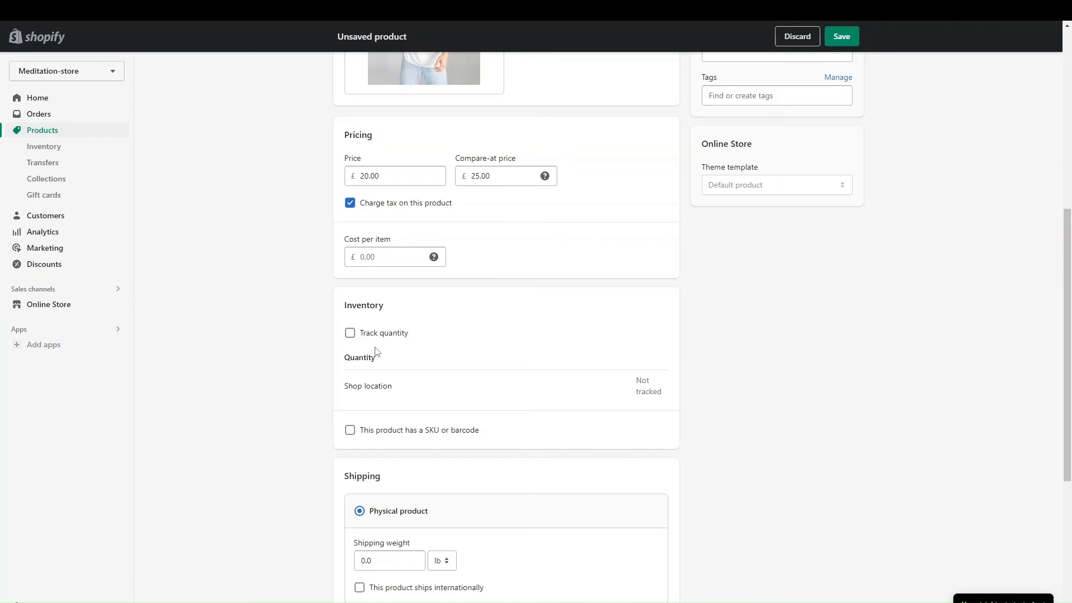
pyautogui.click(350, 333)
pyautogui.press('Tab')
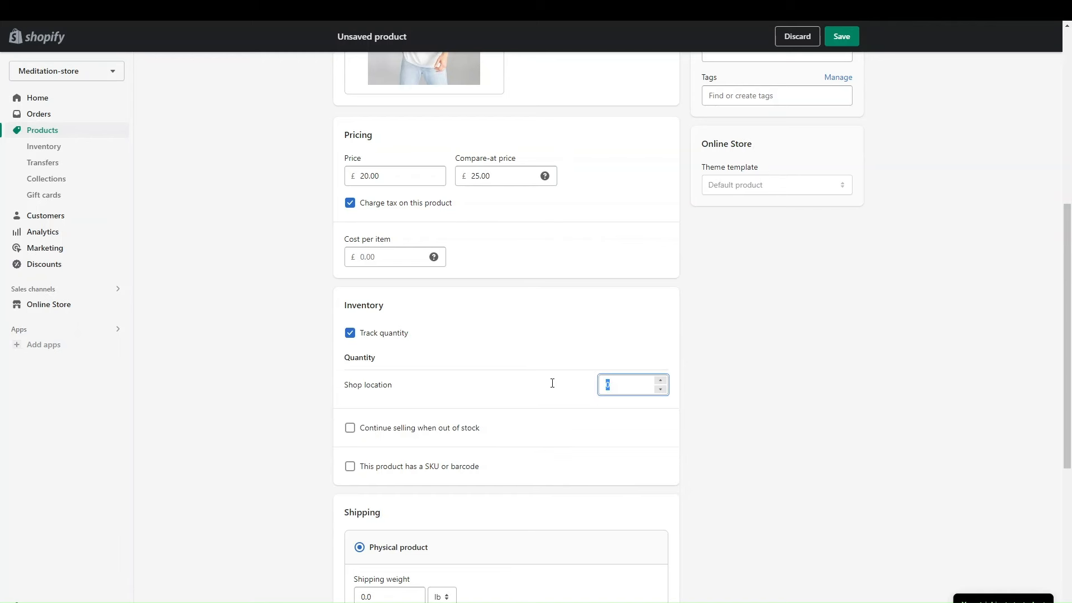
pyautogui.write('50')
# Turn on the SKU or barcode option to view its fields, and turn it off again without entering anything.
pyautogui.scroll(-1, 493, 423)
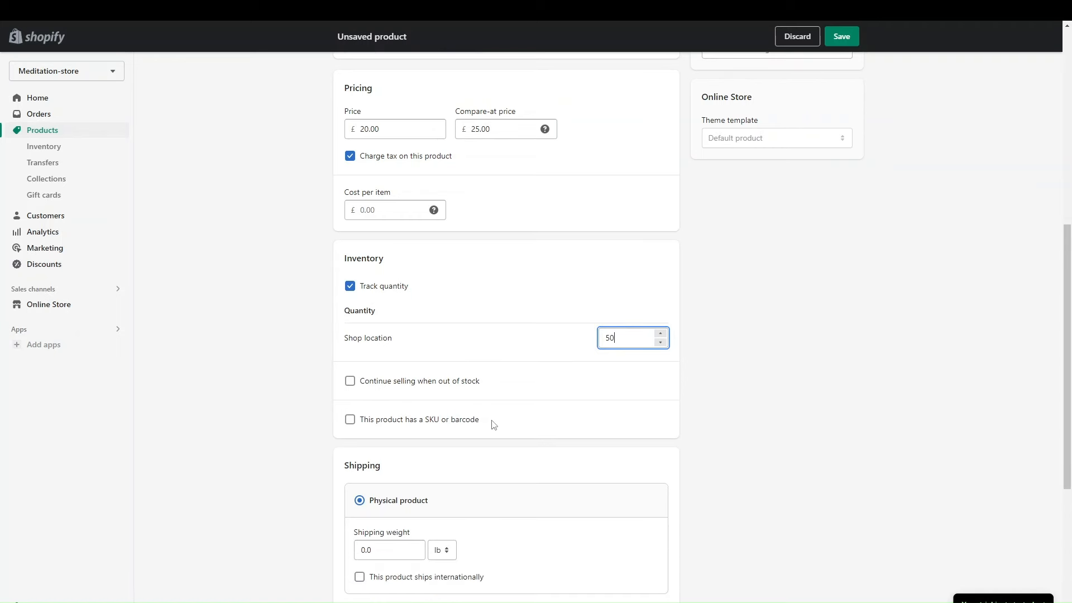
pyautogui.click(447, 380)
pyautogui.click(427, 420)
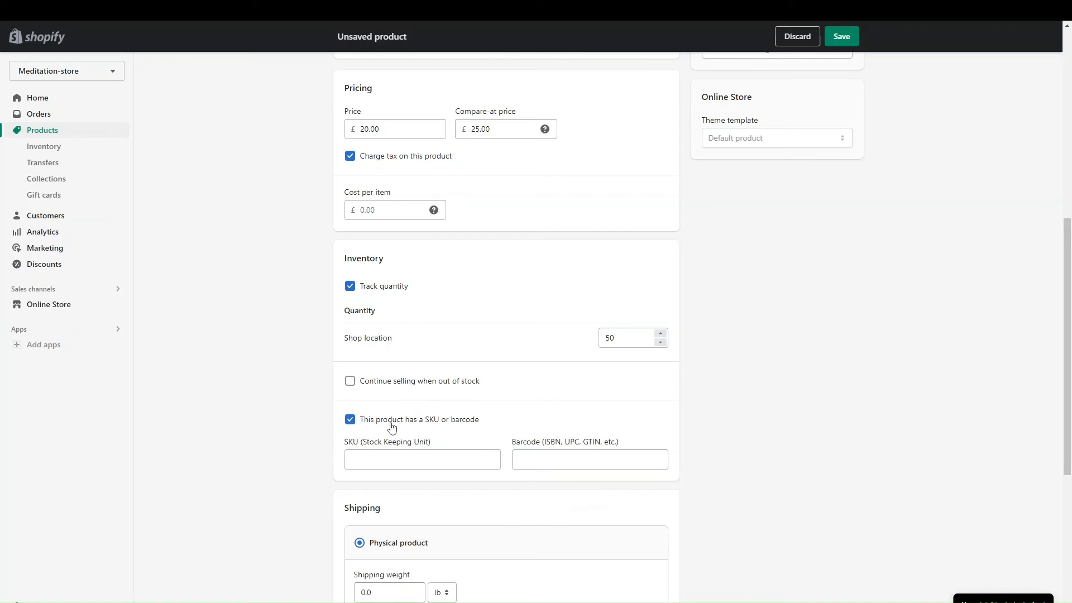
pyautogui.scroll(-2, 413, 438)
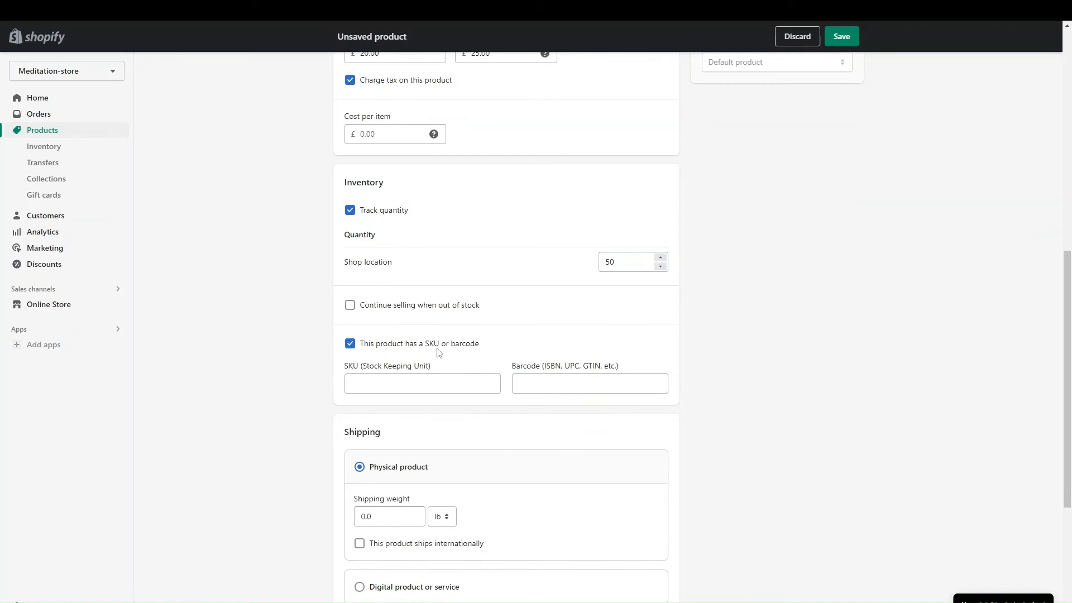
pyautogui.click(400, 391)
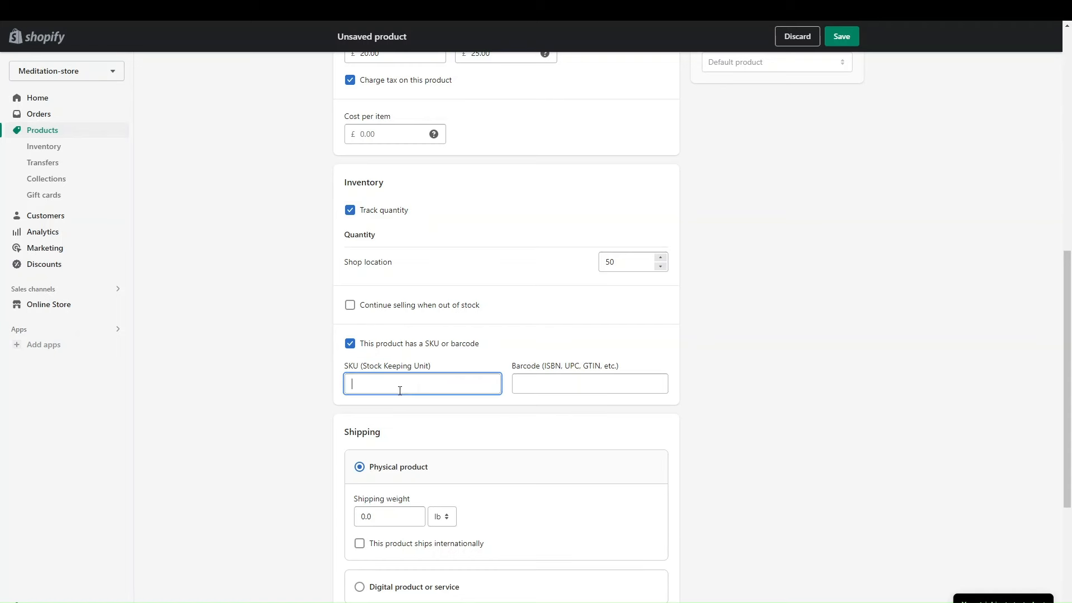
pyautogui.click(432, 343)
# Set the physical product's shipping weight to 50.0 with kg as the unit.
pyautogui.scroll(-3, 448, 476)
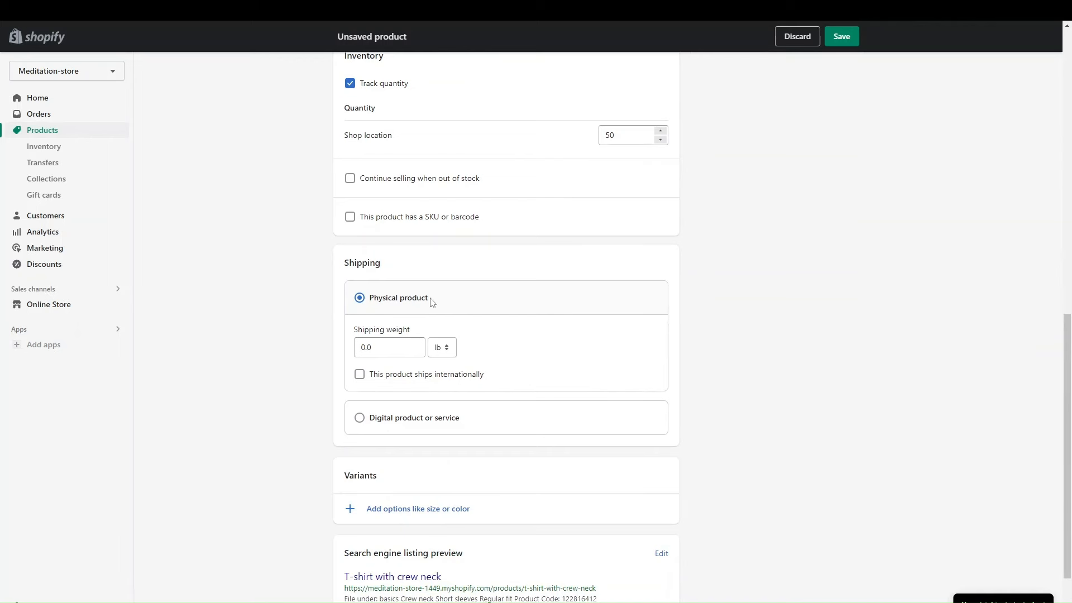
pyautogui.doubleClick(384, 348)
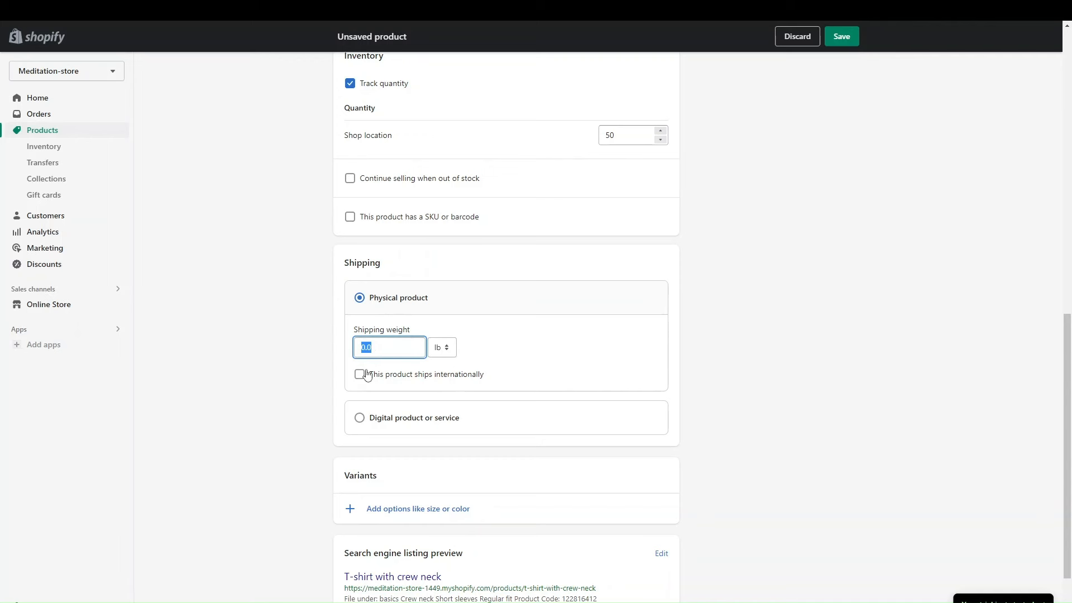
pyautogui.write('50.00')
pyautogui.click(452, 347)
pyautogui.click(439, 385)
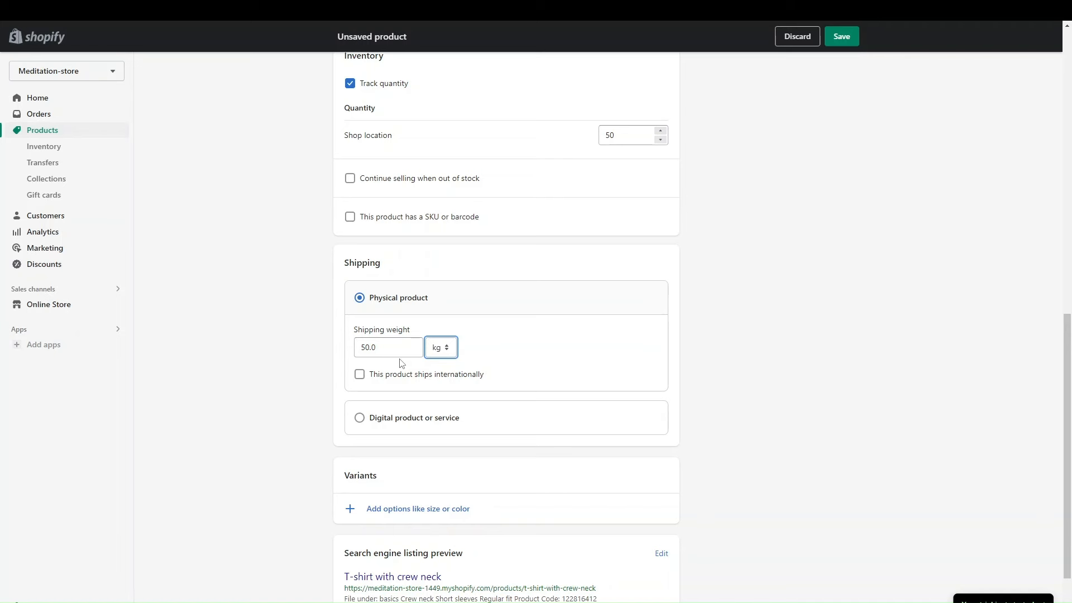
# Check the customs fields by switching international shipping on and off again, and clear the shipping weight.
pyautogui.click(384, 378)
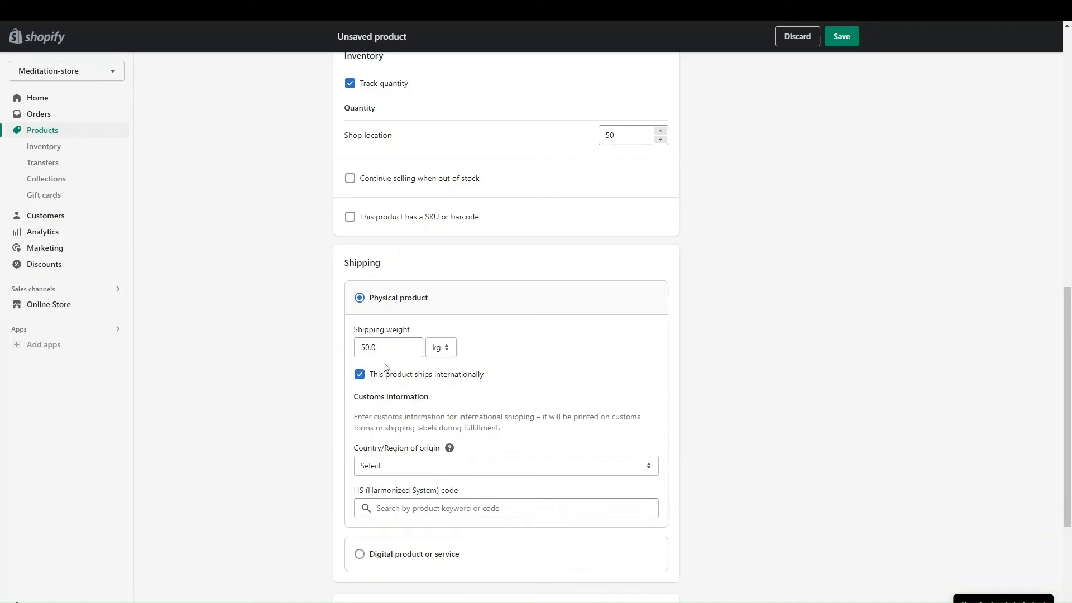
pyautogui.click(393, 379)
pyautogui.moveTo(385, 346); pyautogui.dragTo(359, 347)
pyautogui.press('BackSpace')
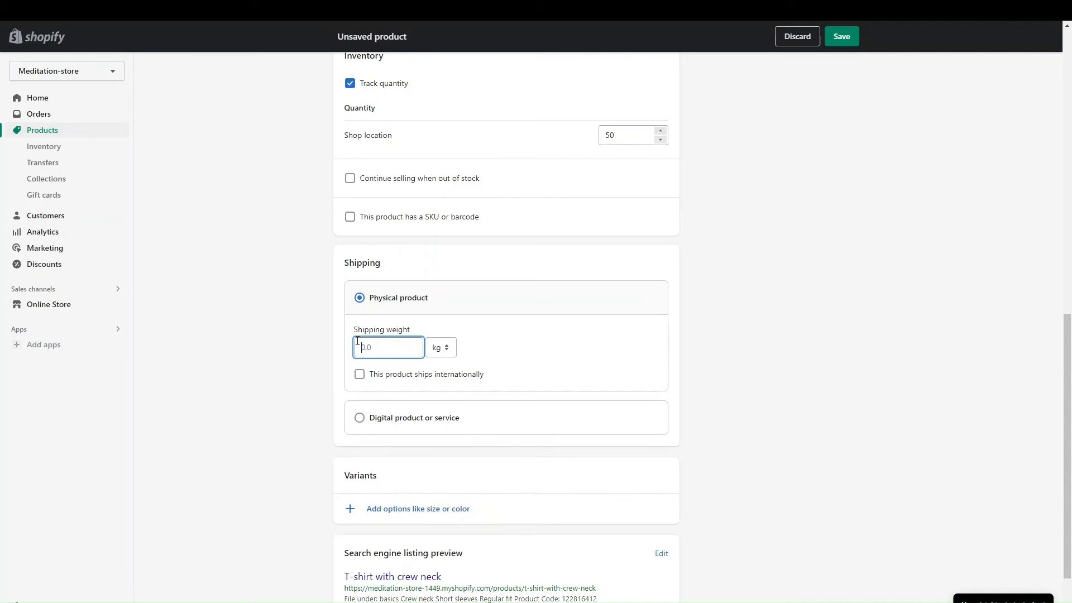
pyautogui.click(476, 367)
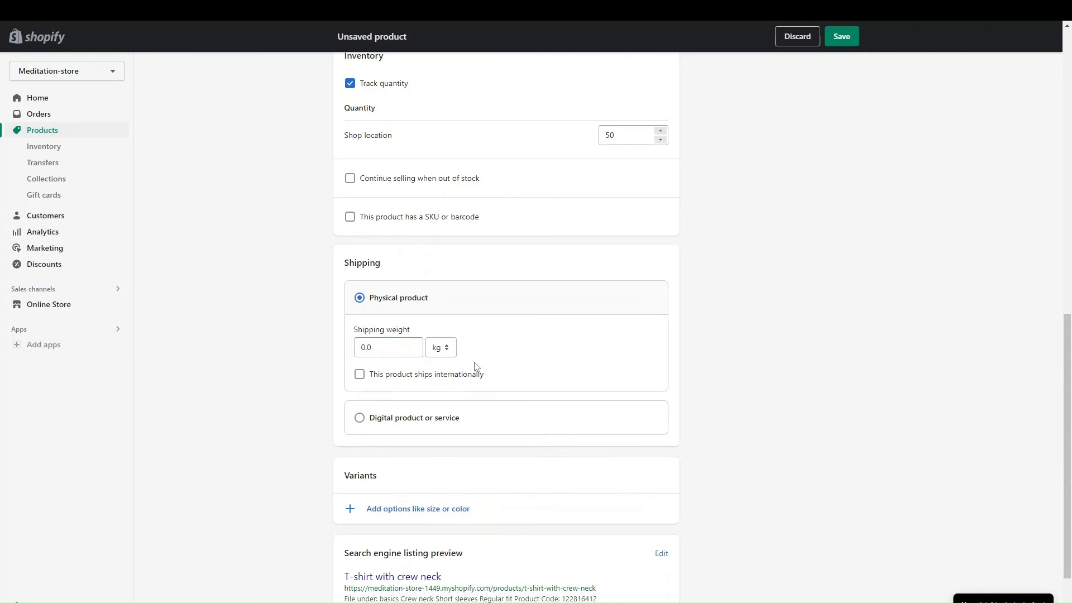
# Switch the shipping type to Digital product or service, and return it to Physical product.
pyautogui.click(393, 420)
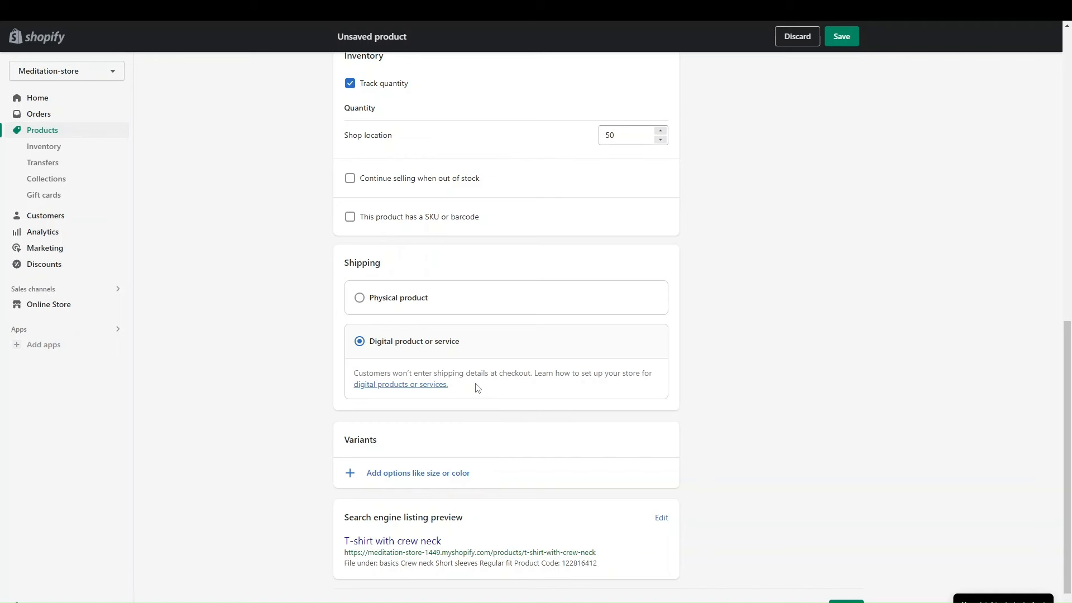
pyautogui.click(372, 298)
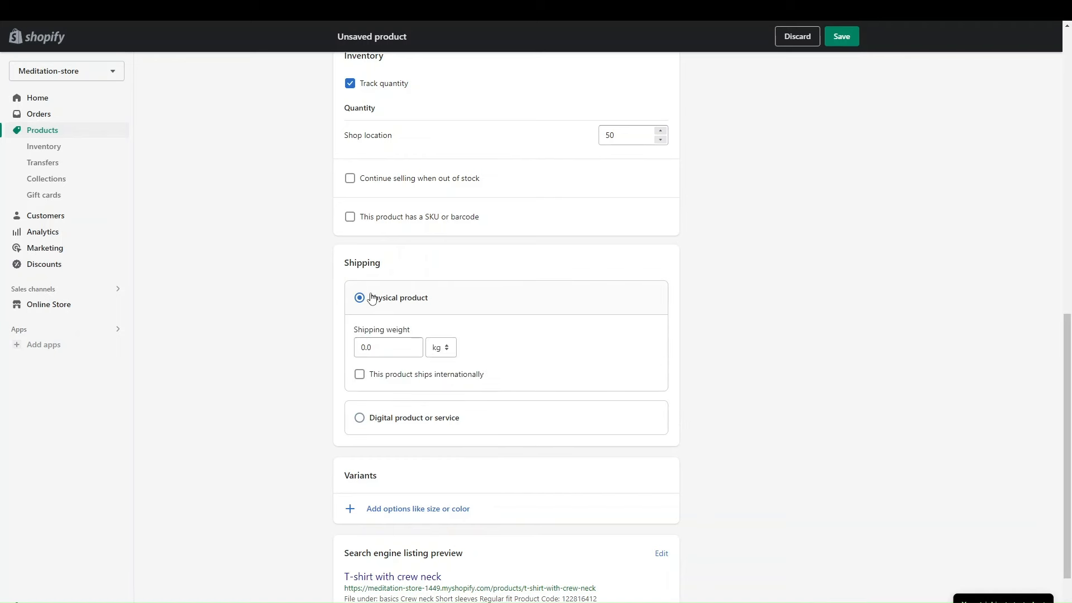
# Add a variant option named Size and give it the first value Large.
pyautogui.scroll(-2, 266, 511)
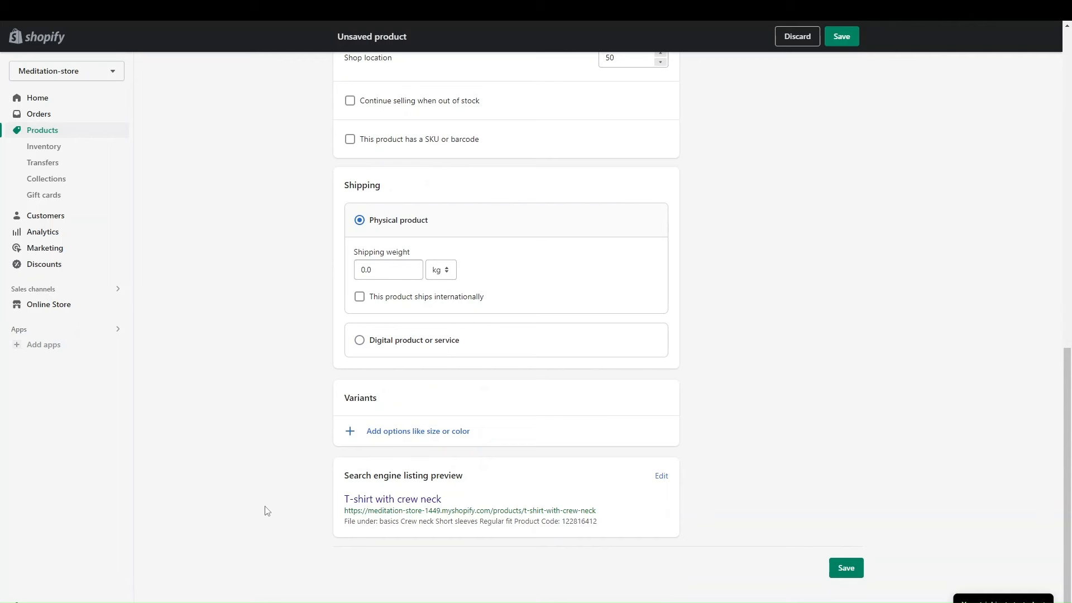
pyautogui.click(393, 440)
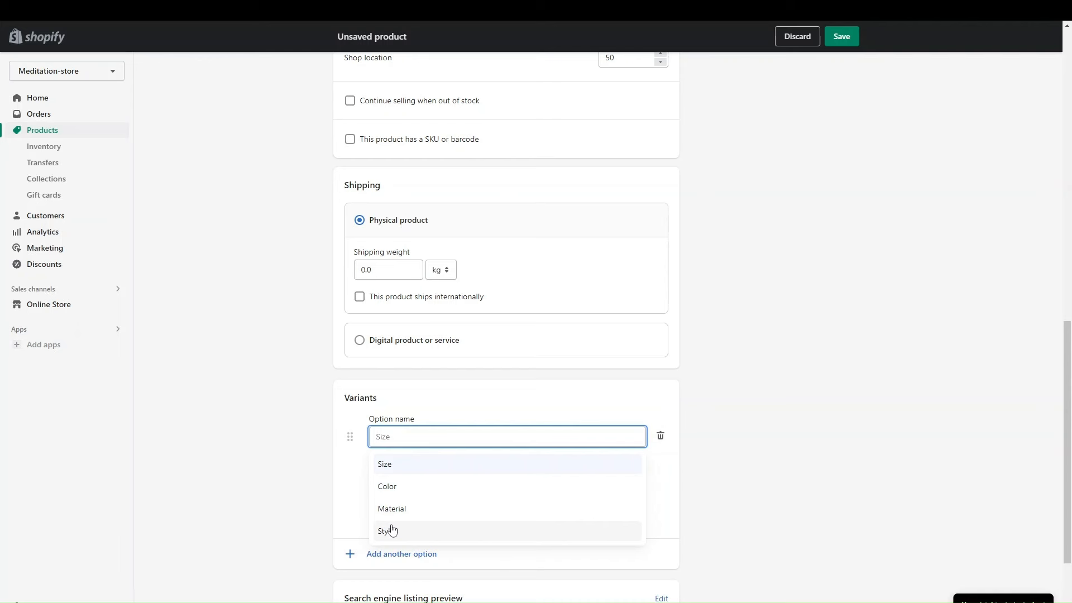
pyautogui.click(402, 464)
pyautogui.click(401, 493)
pyautogui.scroll(-1, 402, 491)
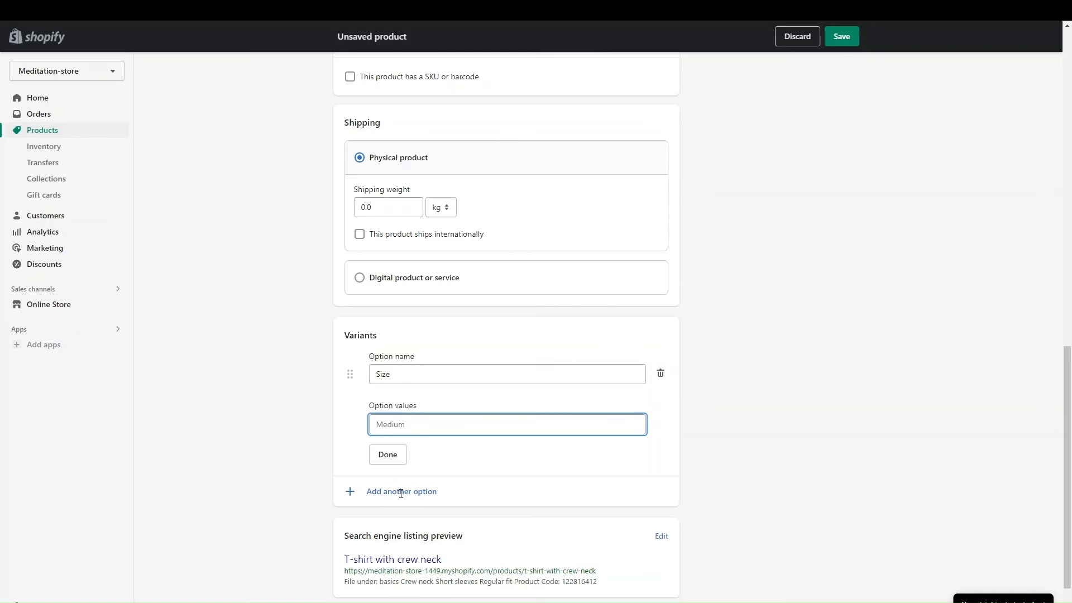
pyautogui.write('la')
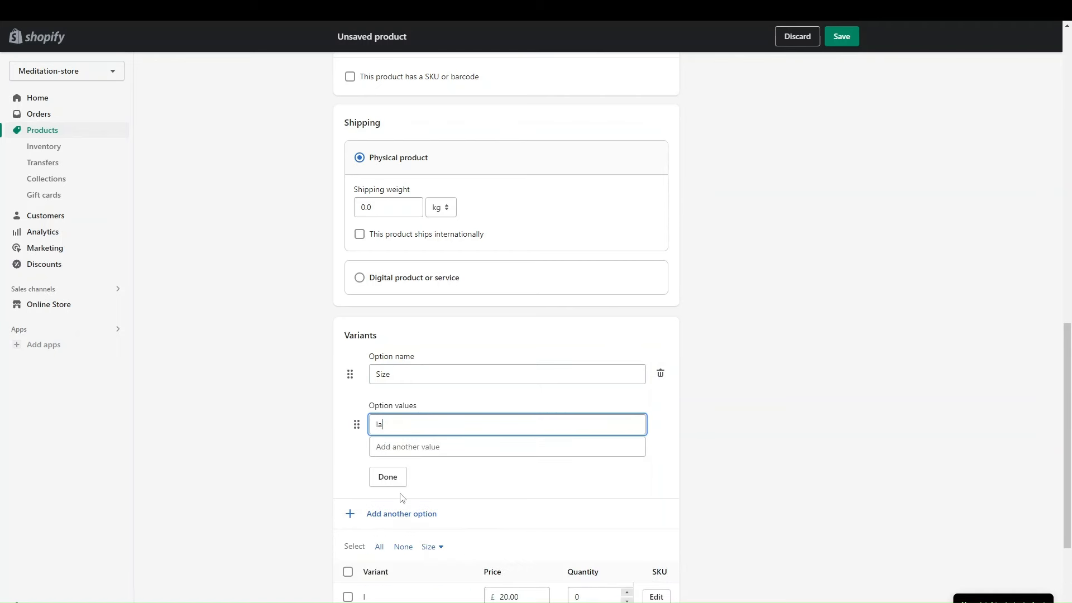
pyautogui.write('rge')
pyautogui.moveTo(398, 426); pyautogui.dragTo(334, 429)
pyautogui.write('Large')
pyautogui.press('Tab')
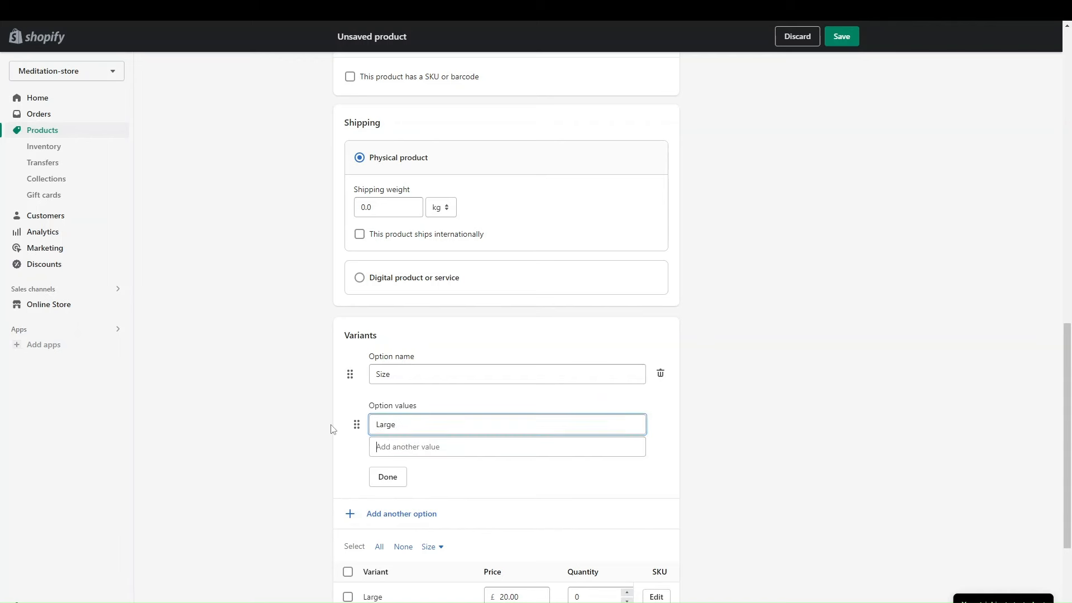
# Add the values Medium and XS to the Size option and finish editing it.
pyautogui.write('M')
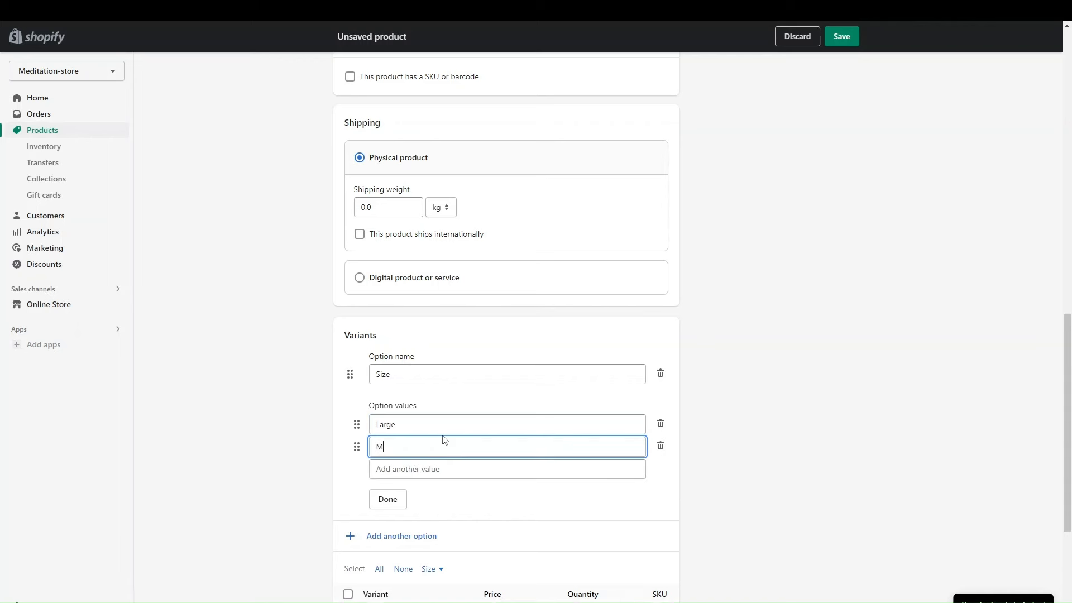
pyautogui.write('edium')
pyautogui.click(406, 477)
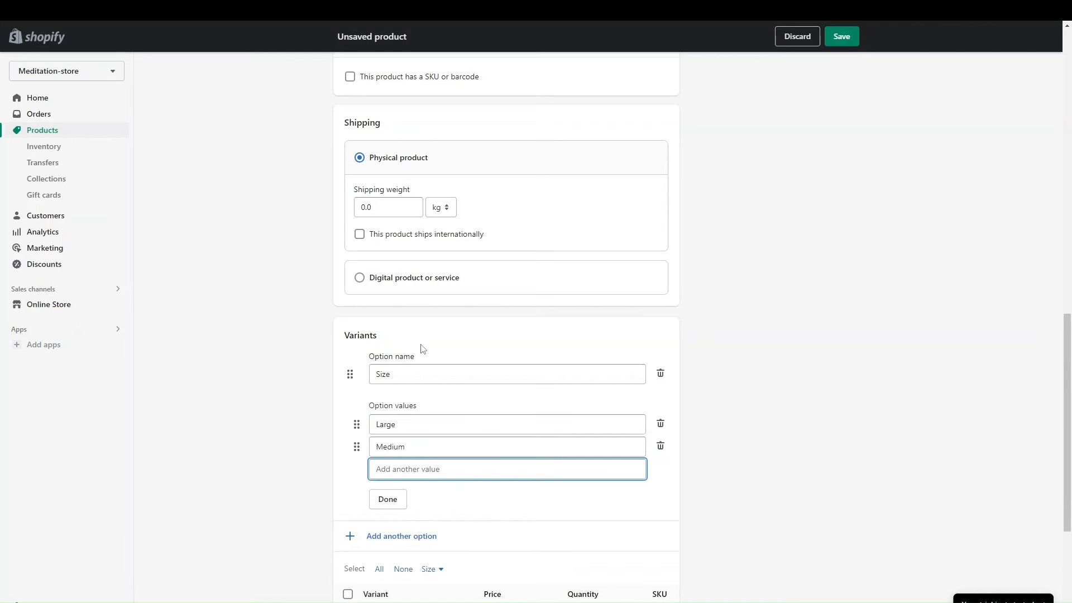
pyautogui.write('XS')
pyautogui.press('BackSpace')
pyautogui.write('s')
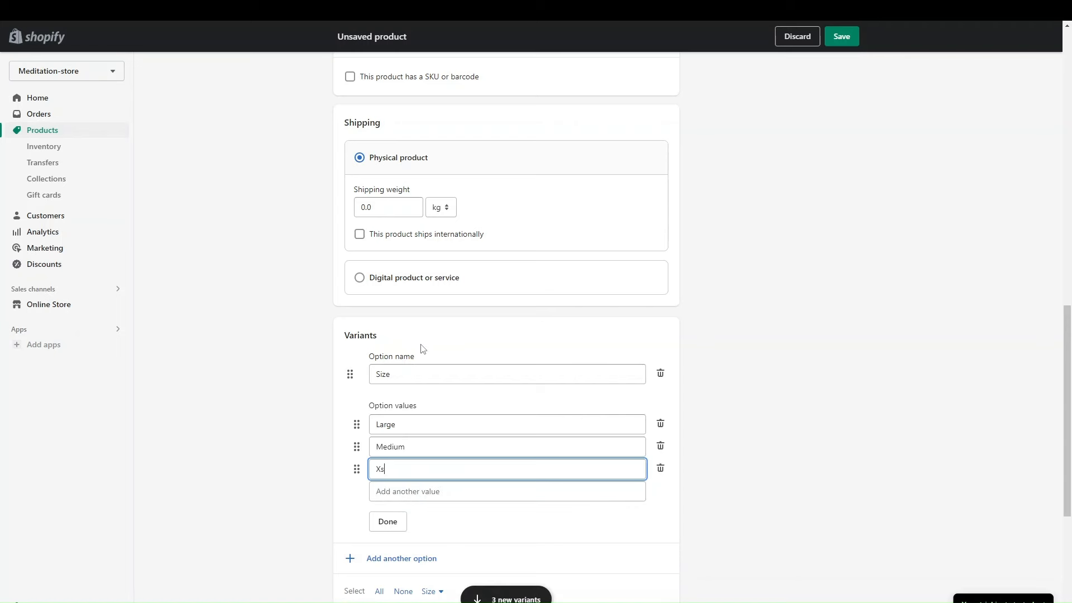
pyautogui.press('BackSpace')
pyautogui.click(389, 526)
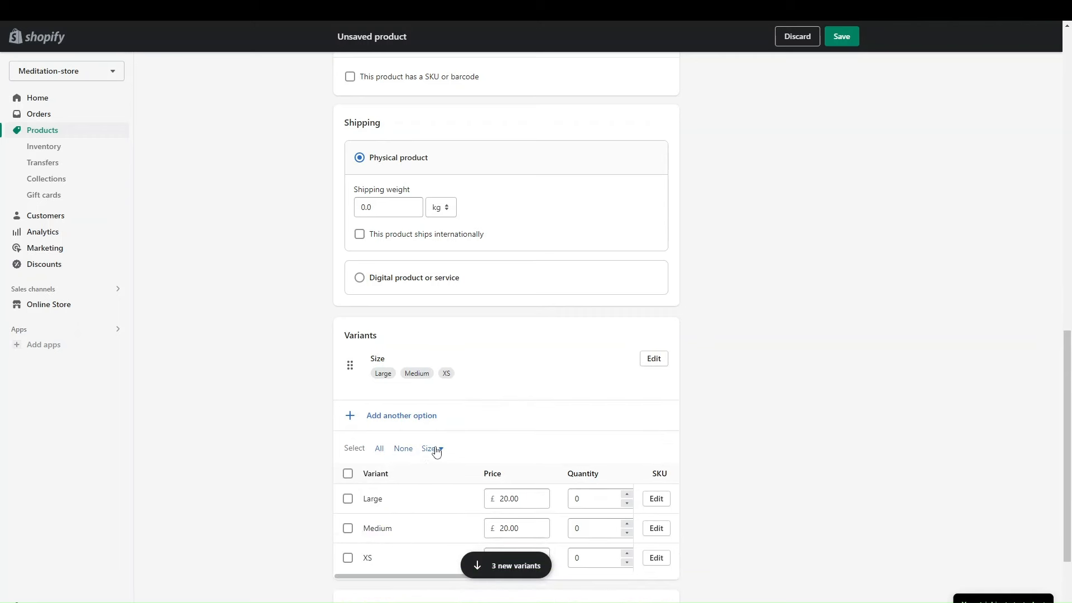
# Add a second variant option named Material with the values Cotton and Polyster, and finish editing it.
pyautogui.click(399, 404)
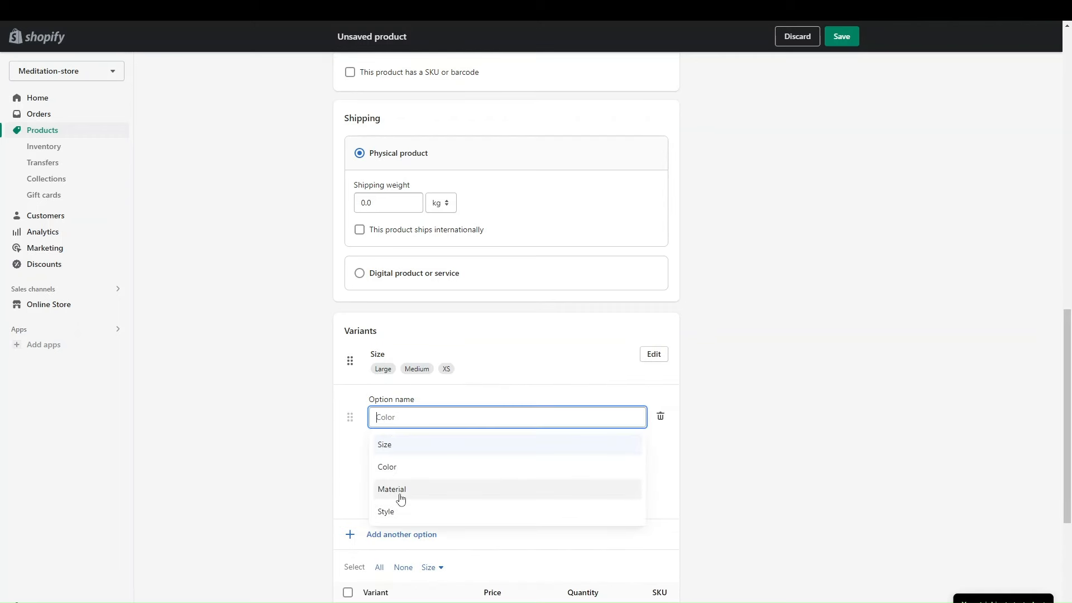
pyautogui.click(397, 488)
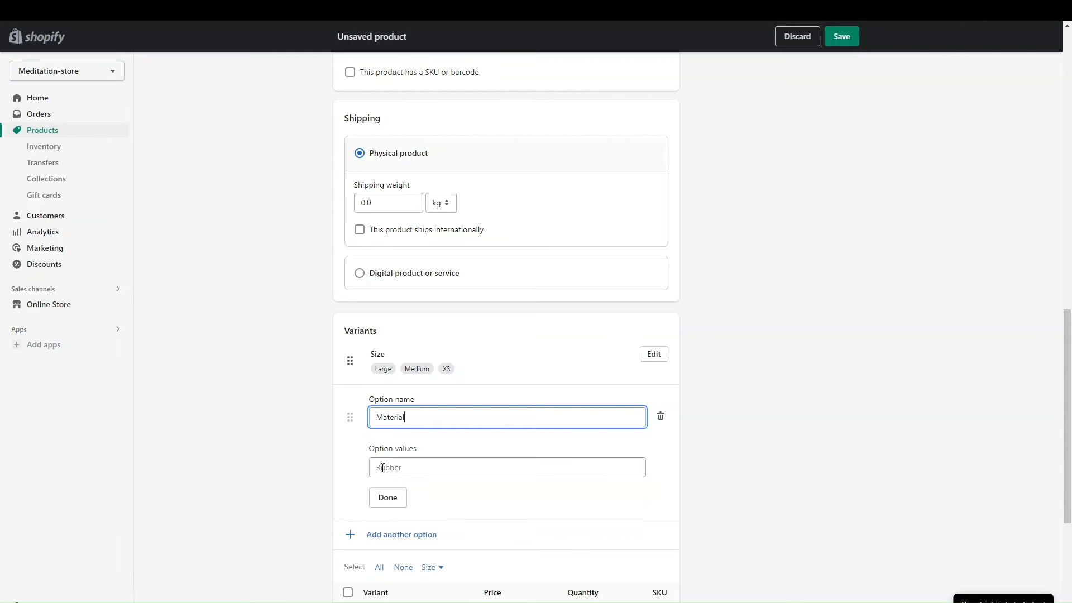
pyautogui.click(383, 468)
pyautogui.write('Co')
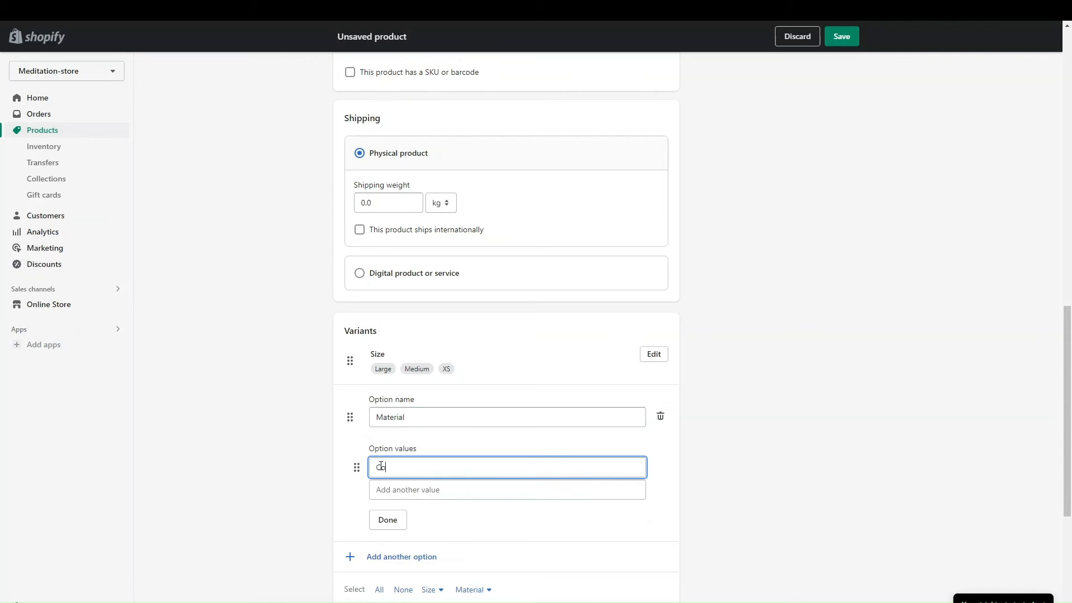
pyautogui.write('tton')
pyautogui.click(386, 491)
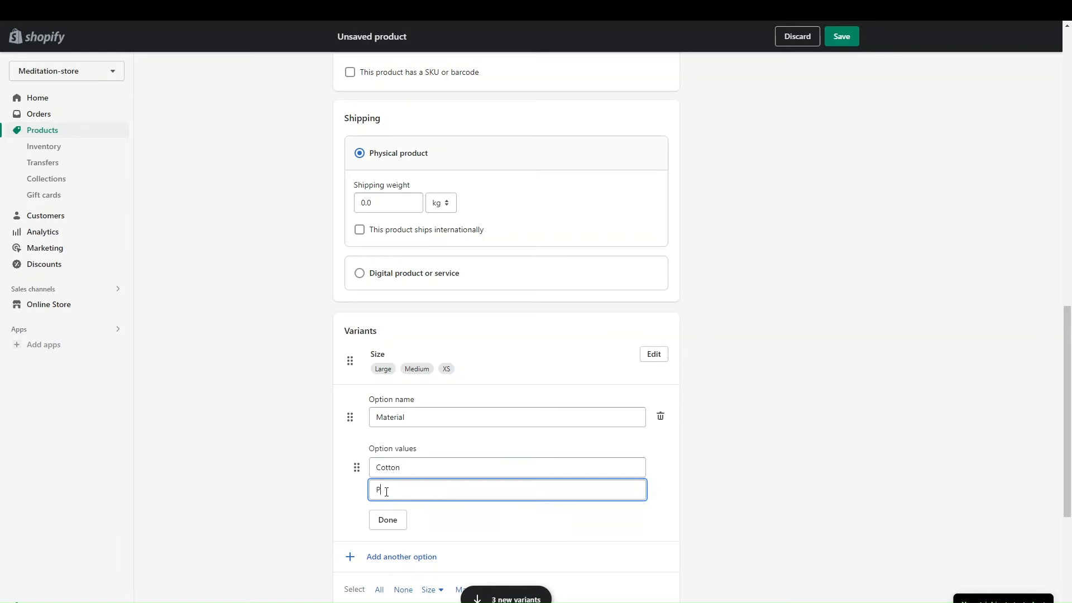
pyautogui.write('Polyster')
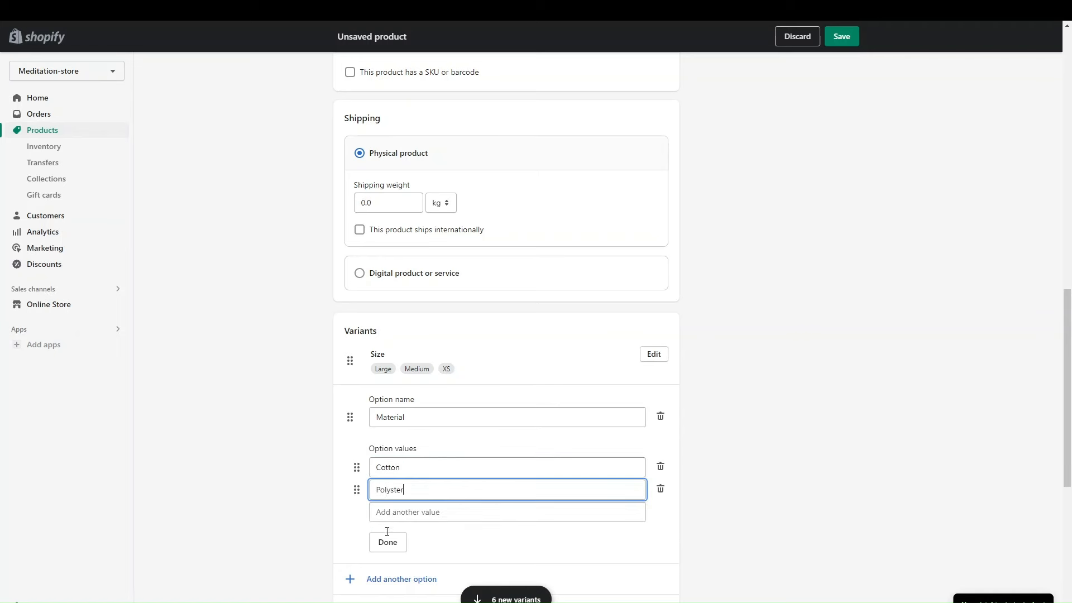
pyautogui.click(388, 543)
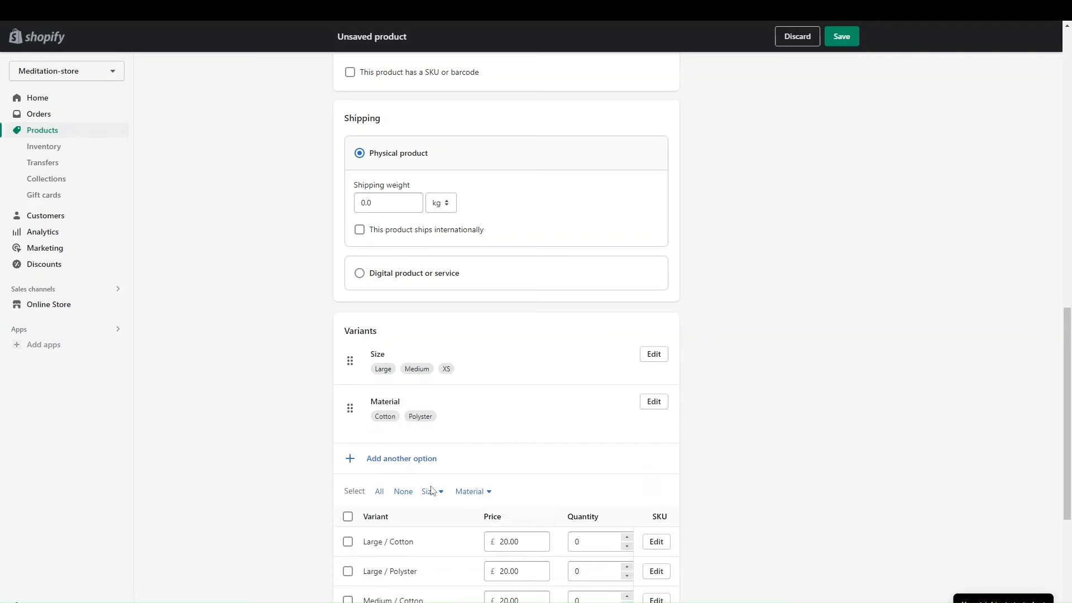
pyautogui.scroll(-2, 480, 438)
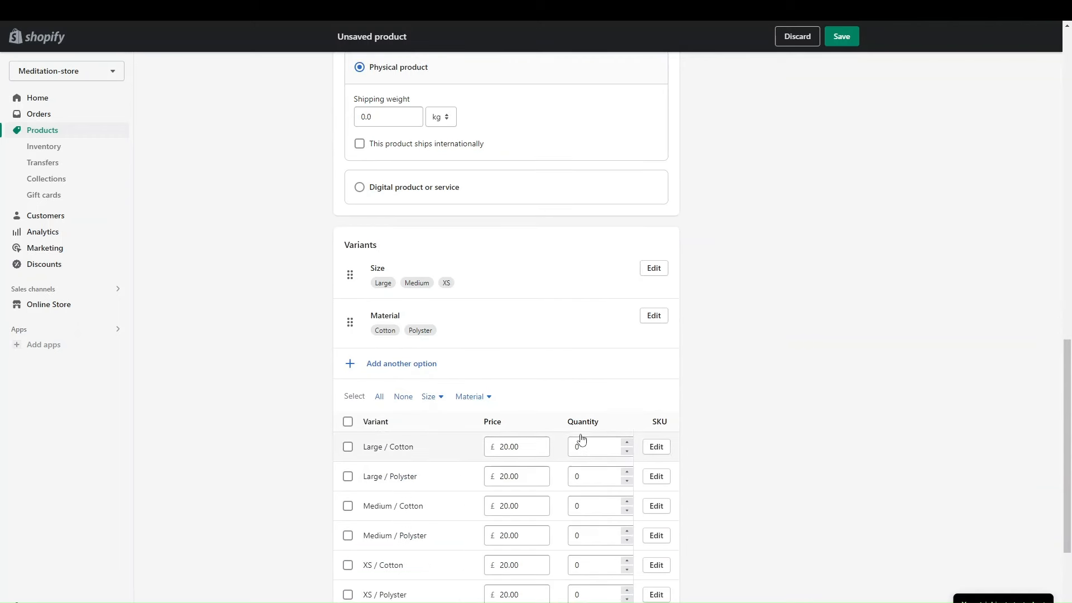
pyautogui.scroll(-3, 758, 383)
pyautogui.scroll(1, 474, 419)
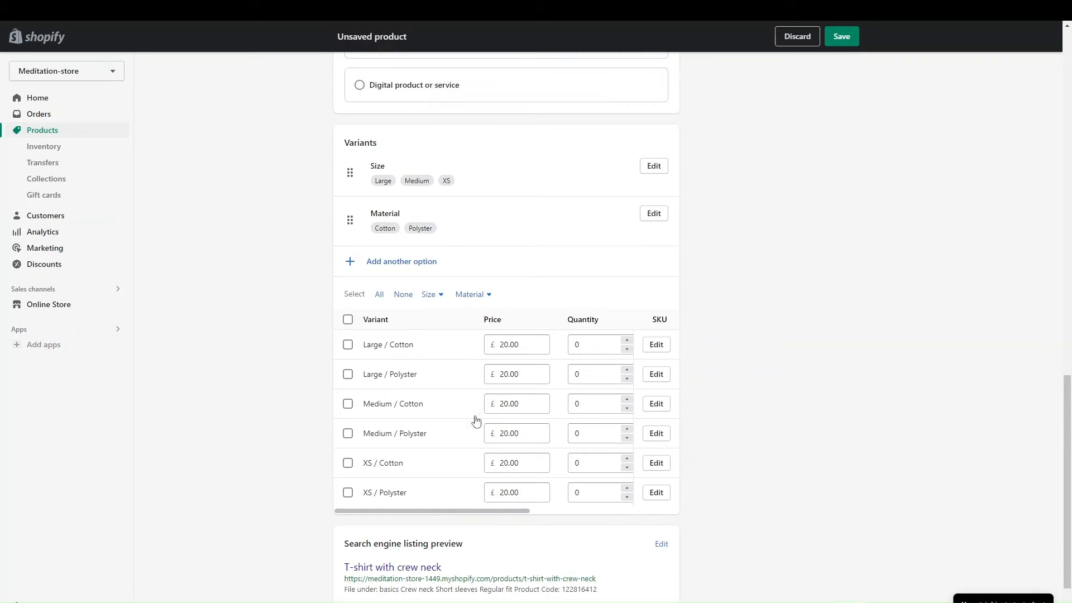
pyautogui.hscroll(3, 474, 419)
pyautogui.hscroll(-3, 476, 421)
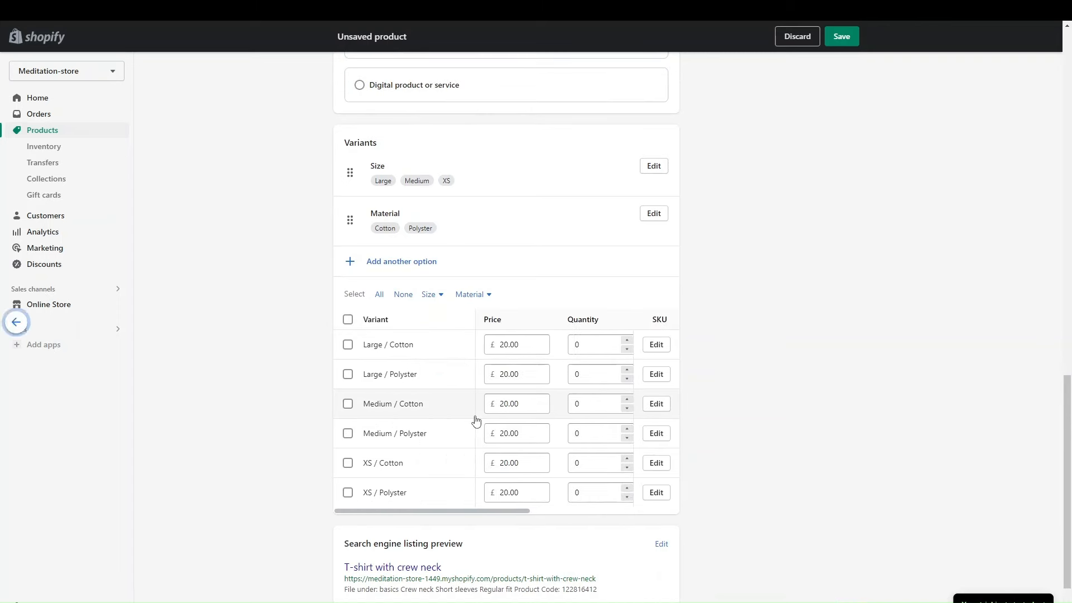
pyautogui.click(475, 418)
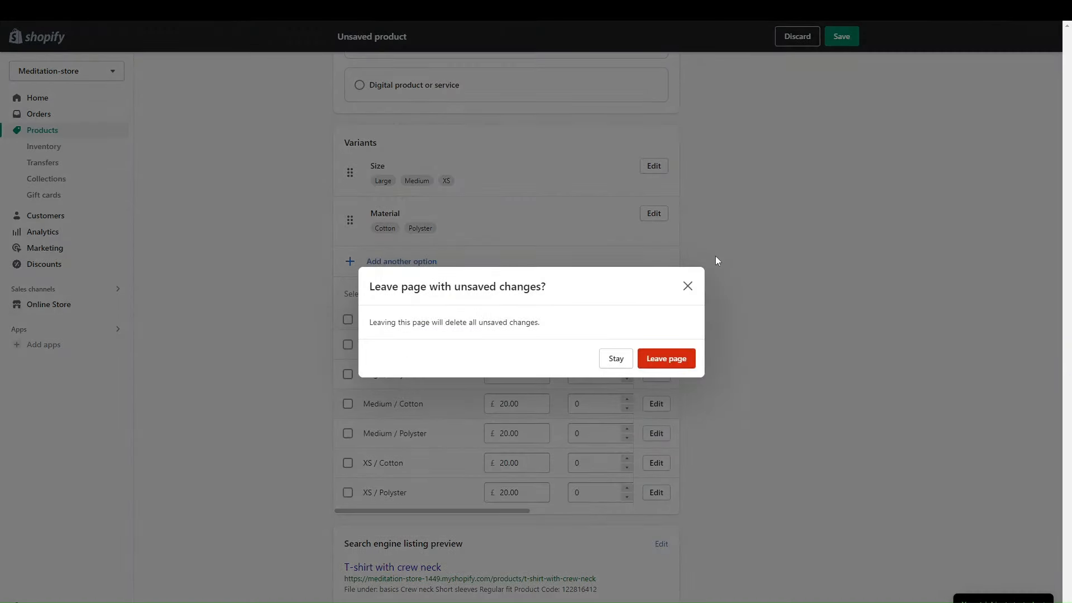
pyautogui.click(688, 286)
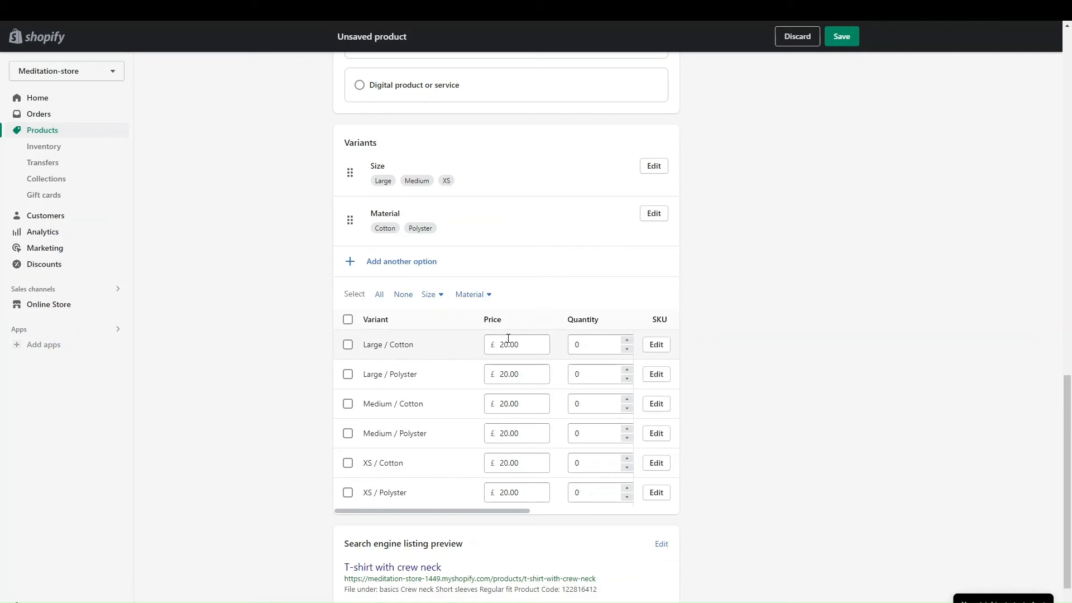
# Set the price of the Large / Polyster variant to £15.00.
pyautogui.click(504, 374)
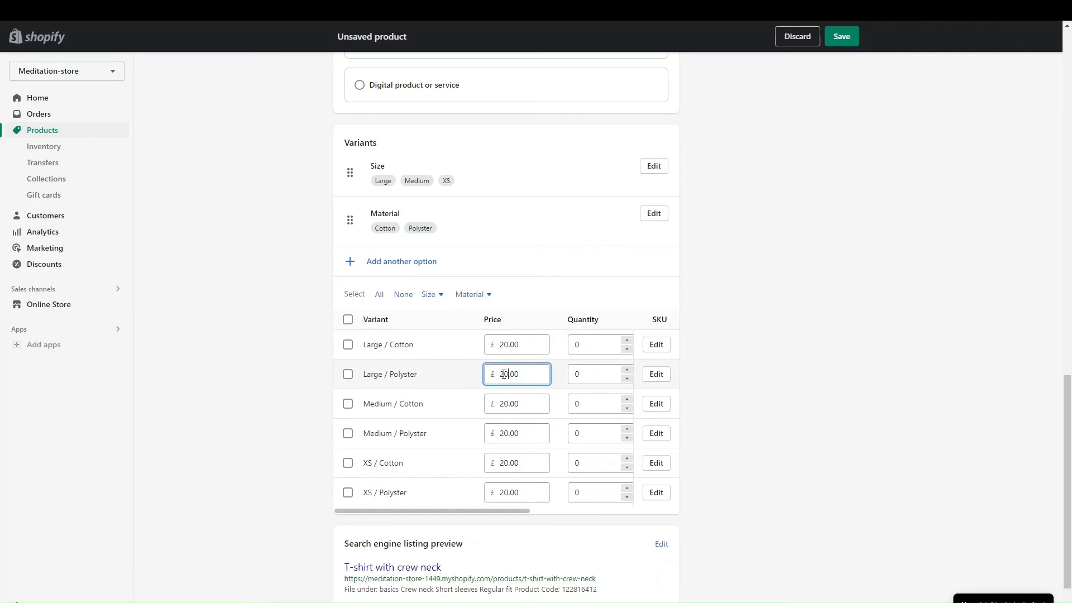
pyautogui.doubleClick(504, 374)
pyautogui.write('15')
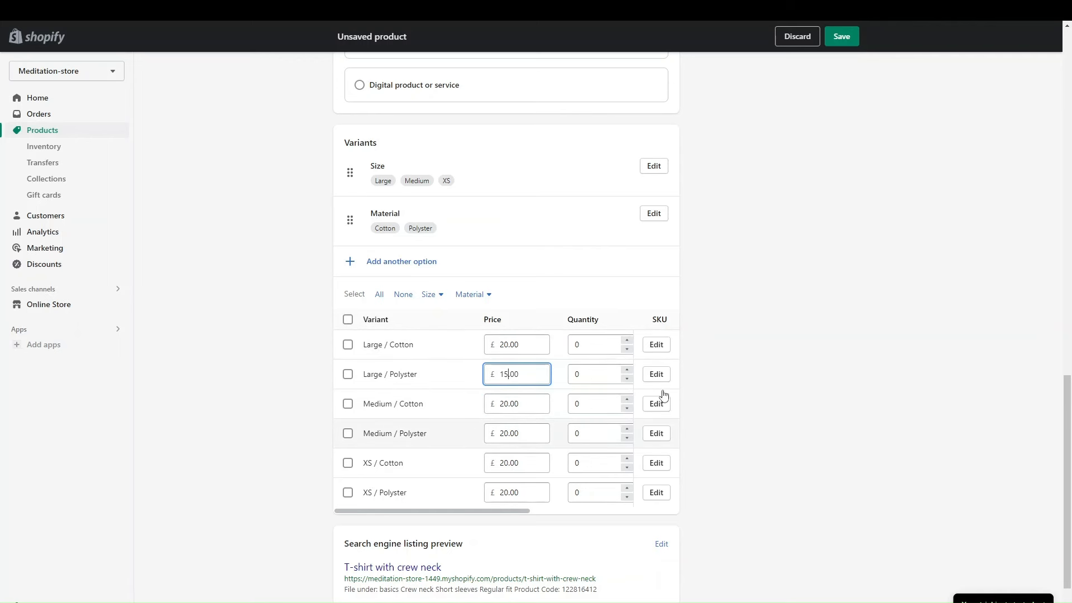
# Check which bulk actions are available for the Medium / Cotton variant, and clear its selection.
pyautogui.click(348, 404)
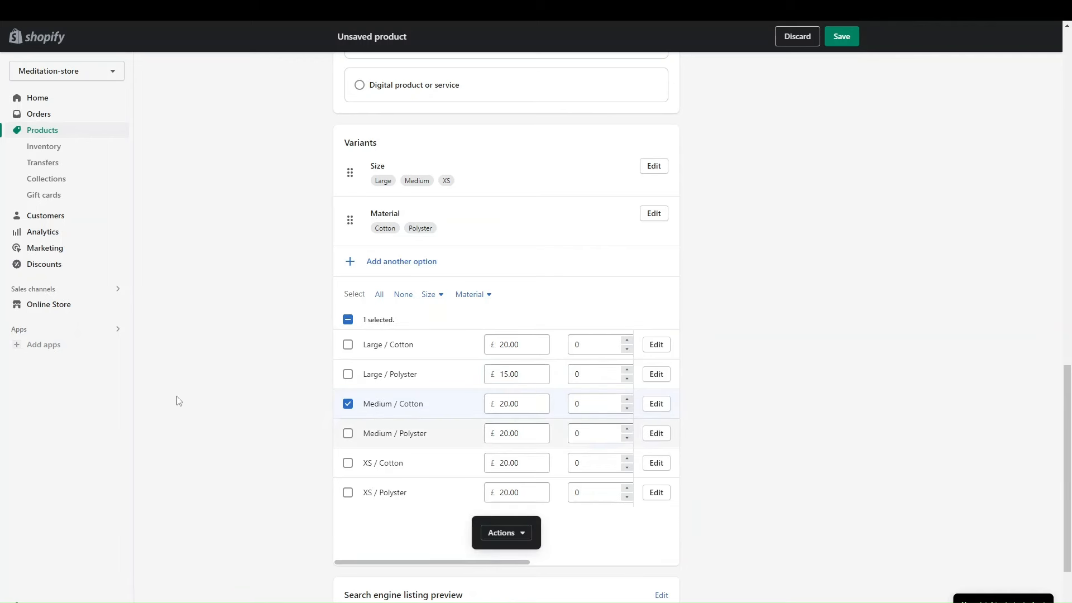
pyautogui.click(502, 533)
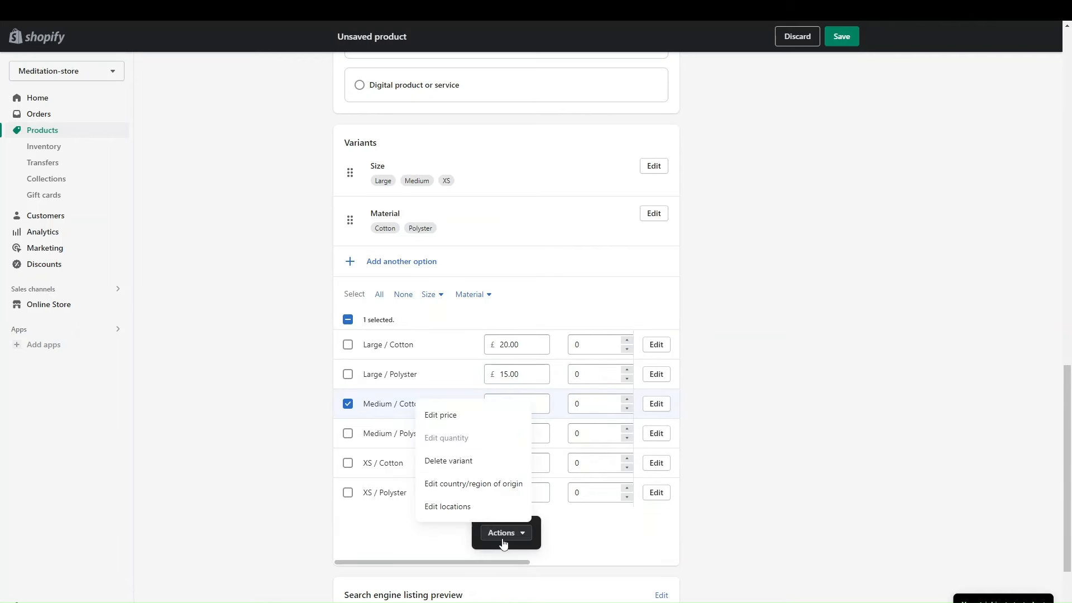
pyautogui.click(419, 539)
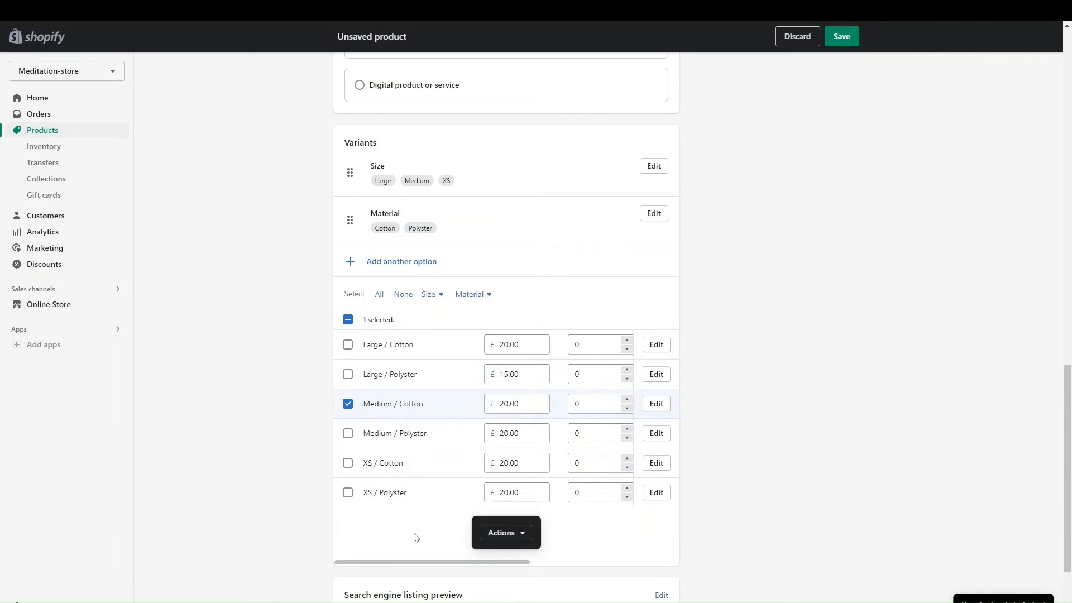
pyautogui.click(347, 404)
# Delete the Large / Polyster variant from the variants list.
pyautogui.scroll(1, 455, 370)
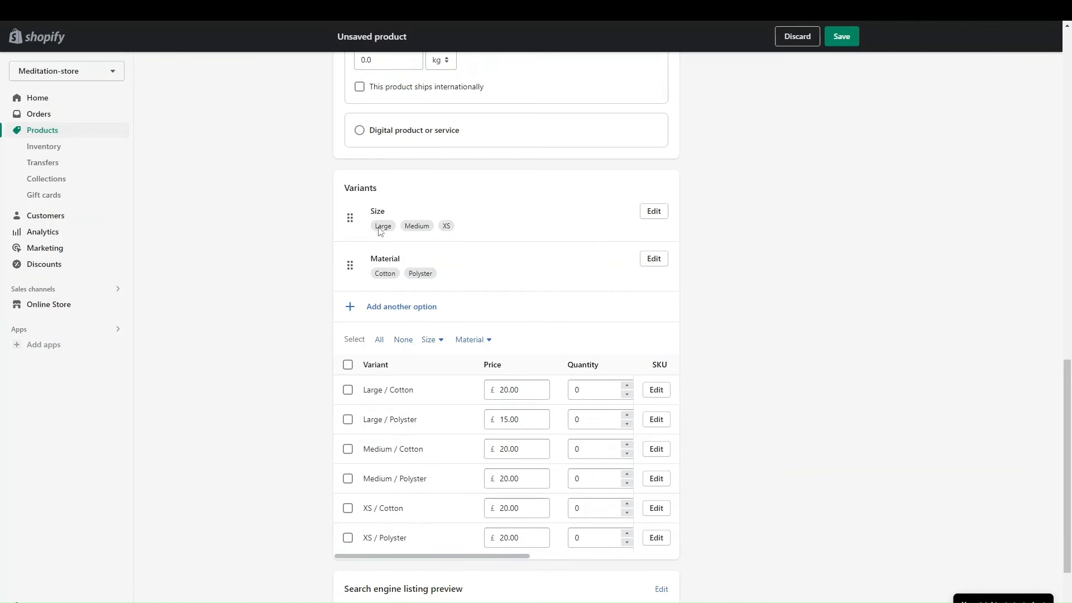
pyautogui.click(347, 420)
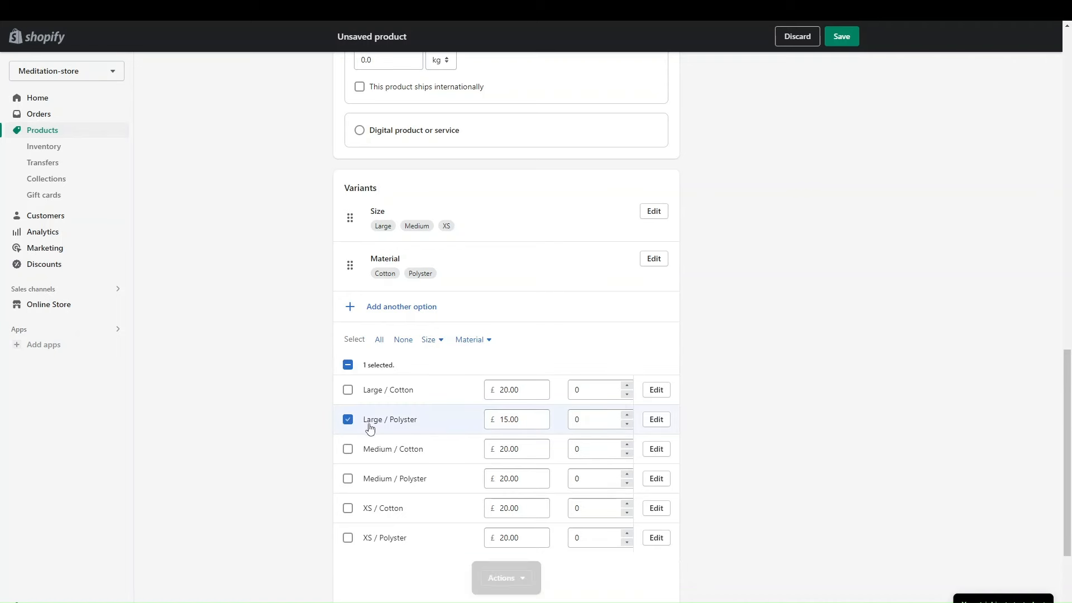
pyautogui.scroll(-1, 342, 500)
pyautogui.click(516, 511)
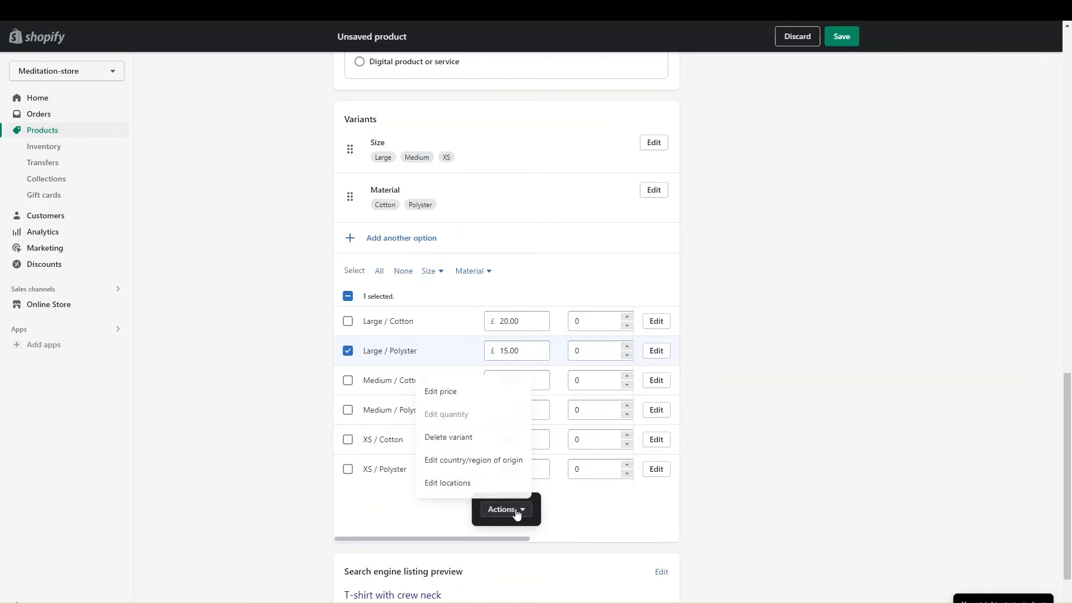
pyautogui.click(464, 437)
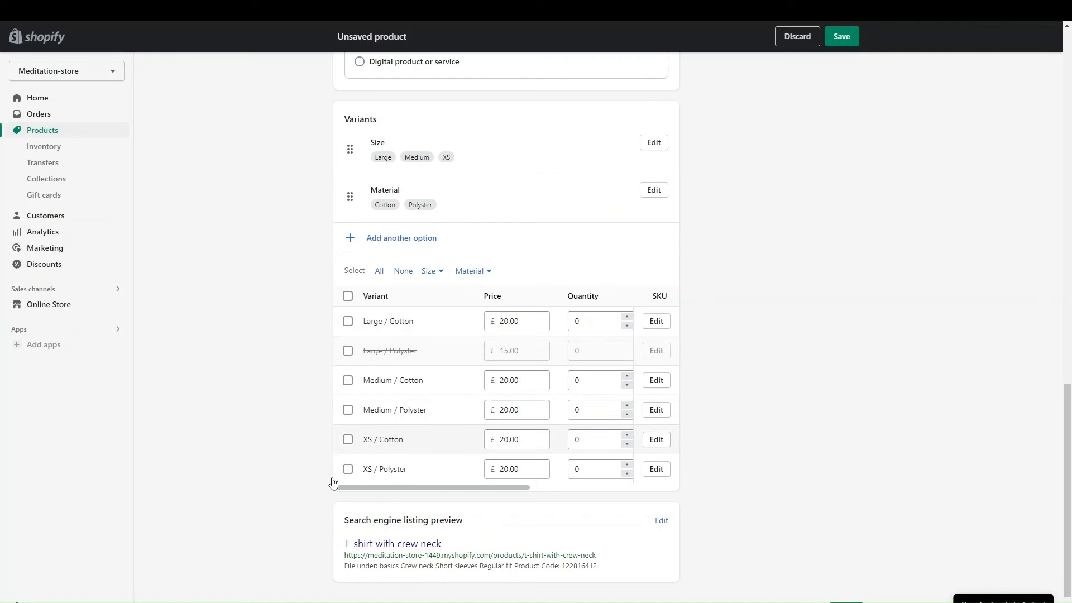
# Open the search engine listing for editing and review its page title, meta description and URL handle against the product details.
pyautogui.scroll(-2, 321, 501)
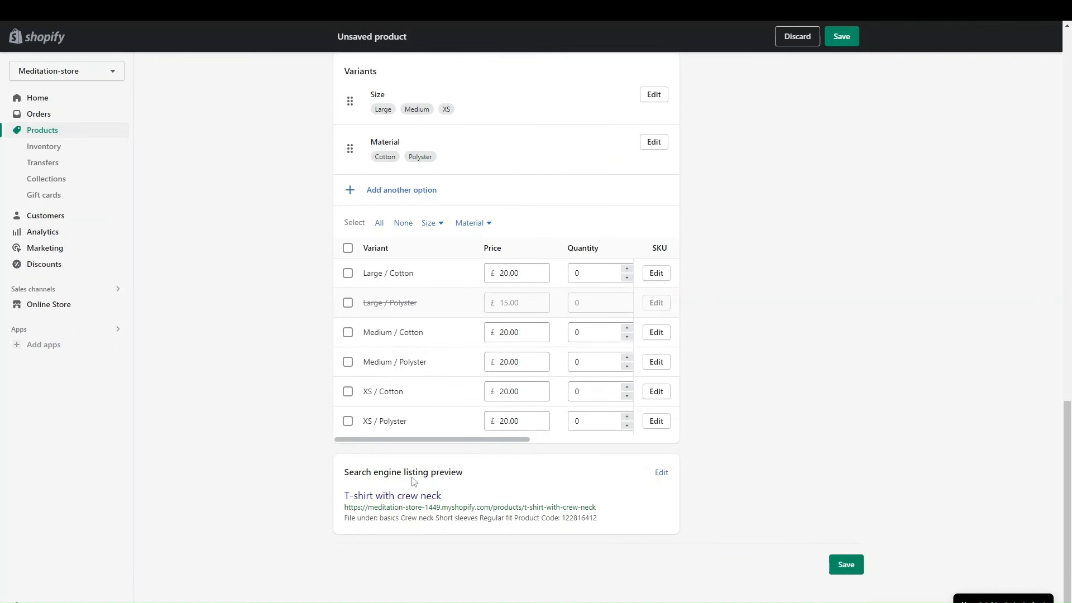
pyautogui.click(661, 472)
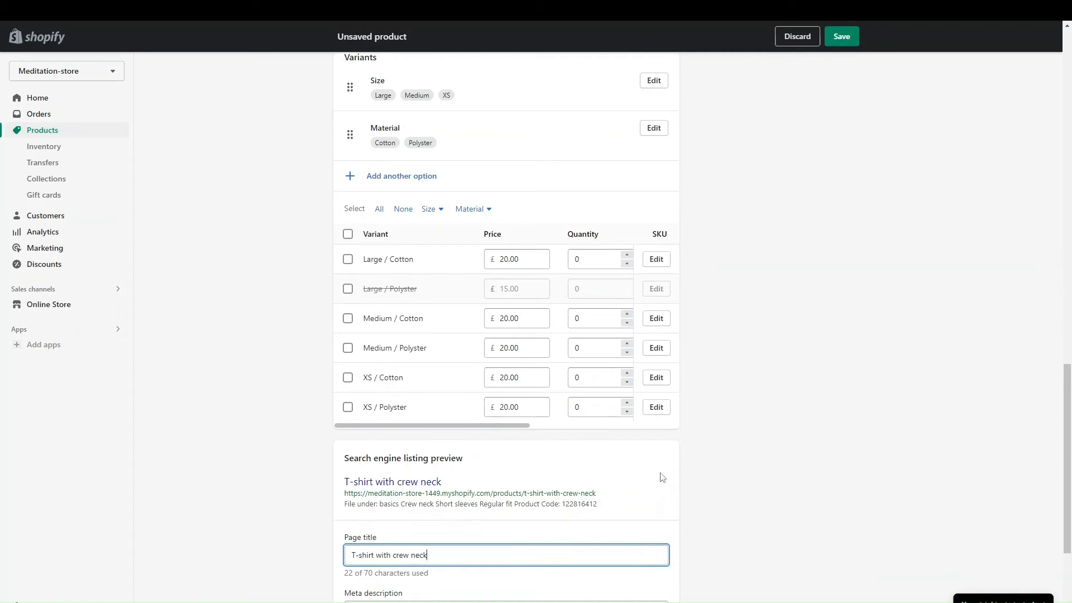
pyautogui.scroll(-4, 662, 476)
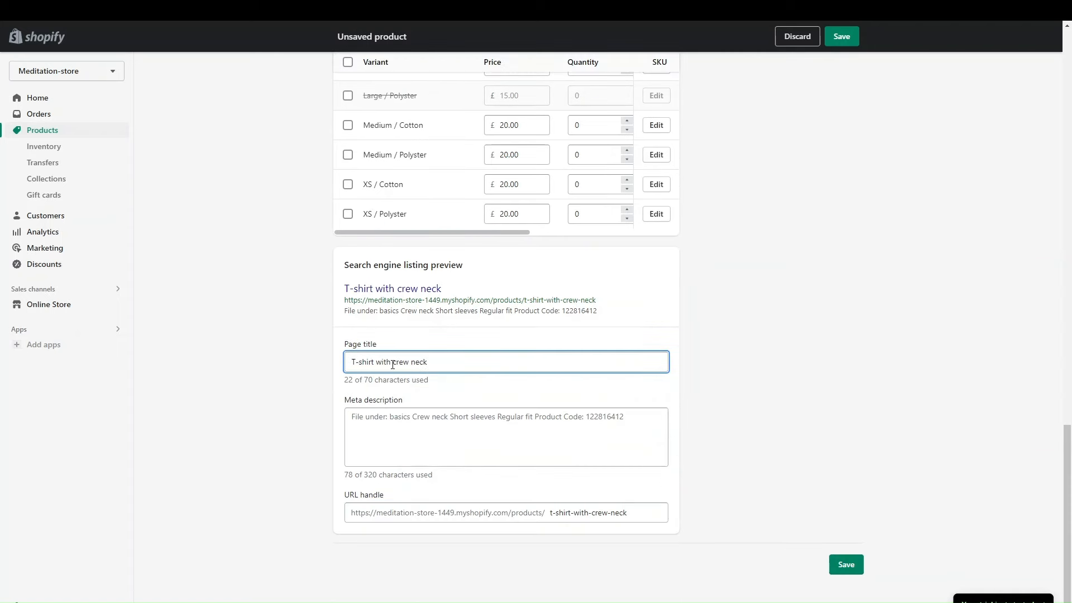
pyautogui.click(383, 418)
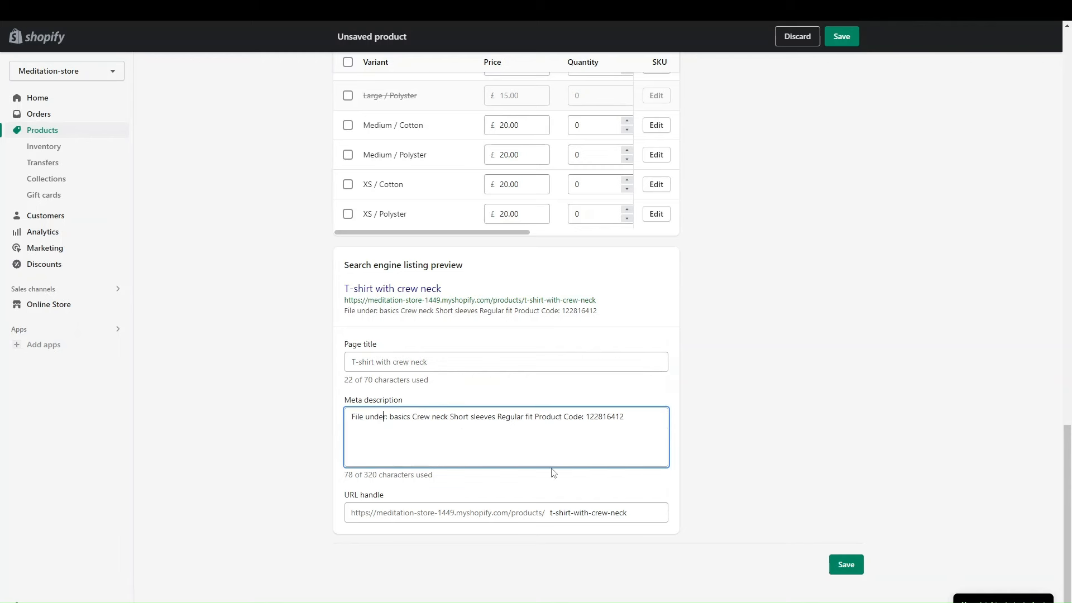
pyautogui.scroll(20, 553, 472)
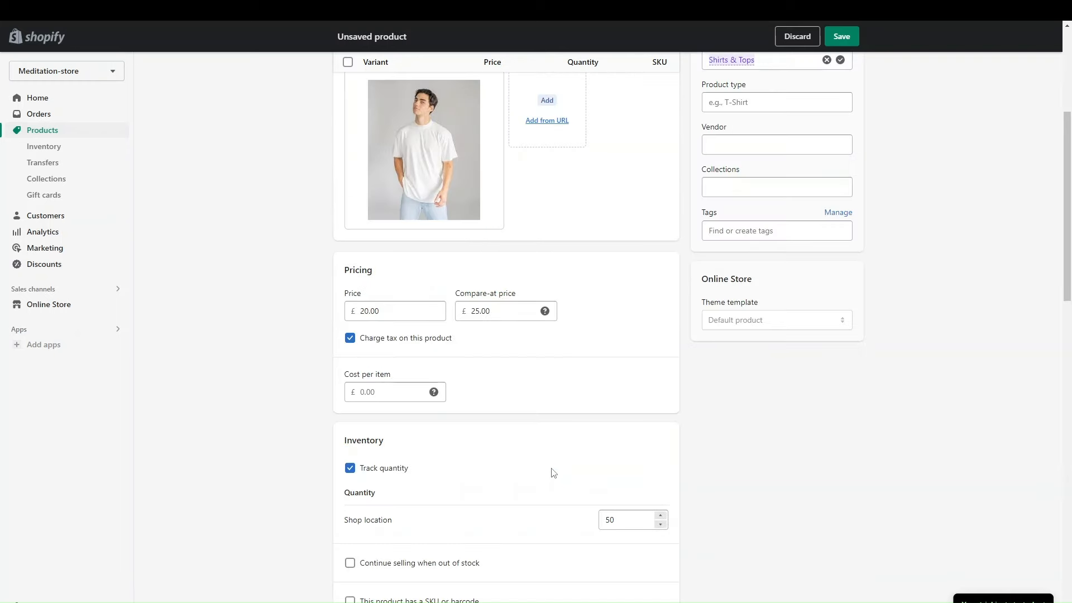
pyautogui.scroll(-20, 488, 432)
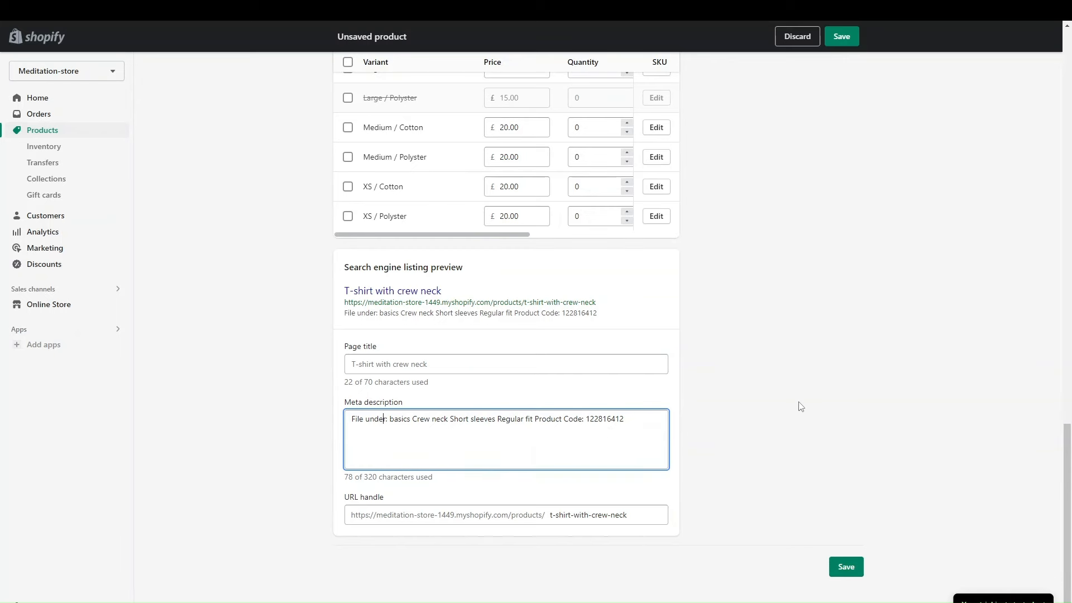
pyautogui.scroll(8, 799, 407)
pyautogui.scroll(-8, 799, 407)
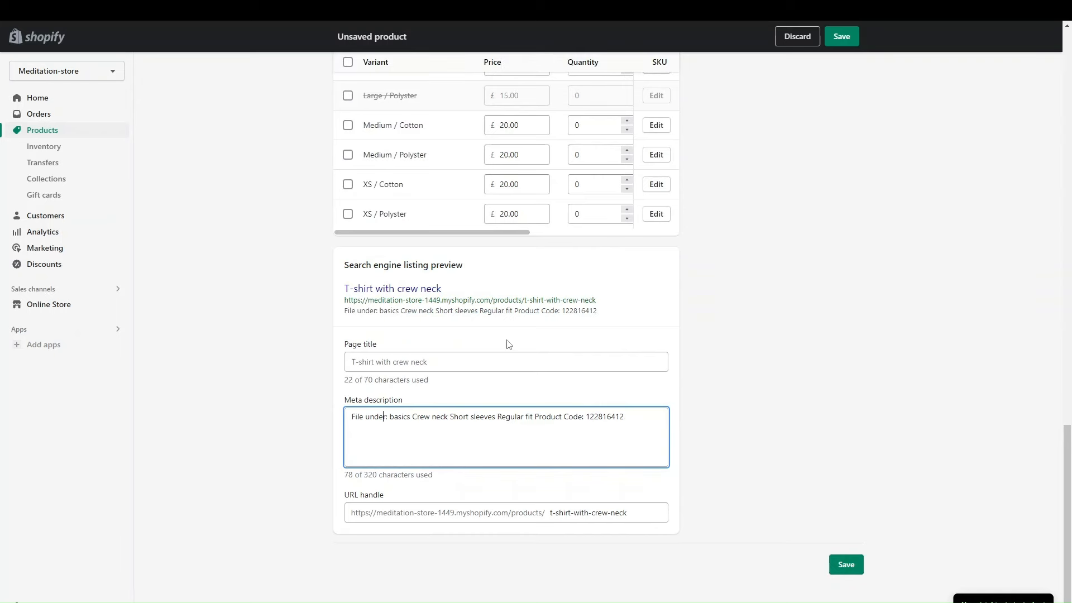
# Check the product status choices and keep the product Active.
pyautogui.scroll(15, 459, 378)
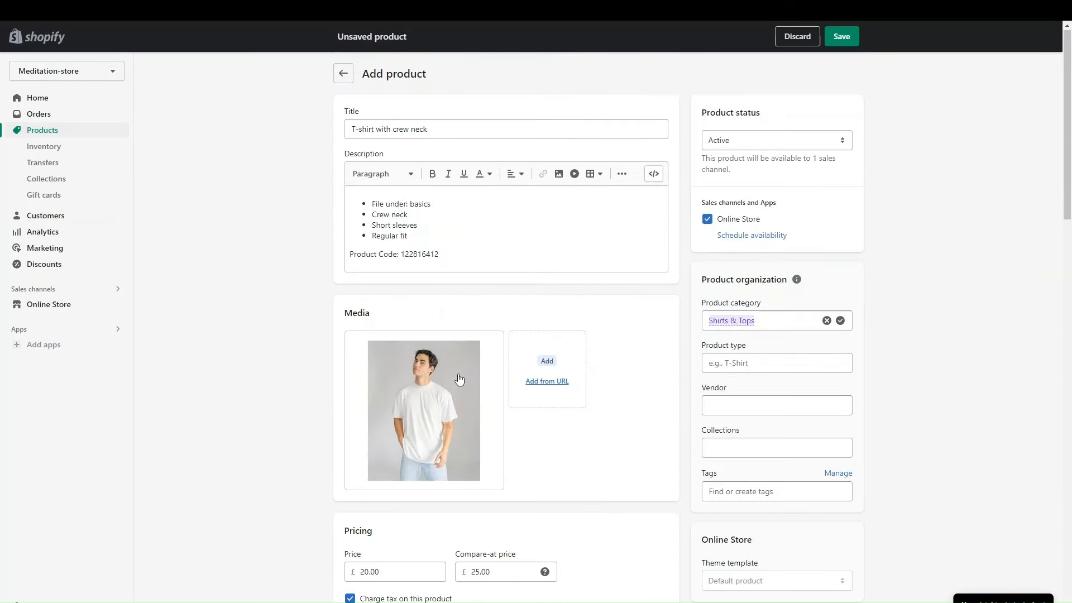
pyautogui.click(792, 141)
pyautogui.click(810, 198)
# Examine the product type and vendor fields and the collections offered for the product, without assigning any.
pyautogui.scroll(-1, 775, 347)
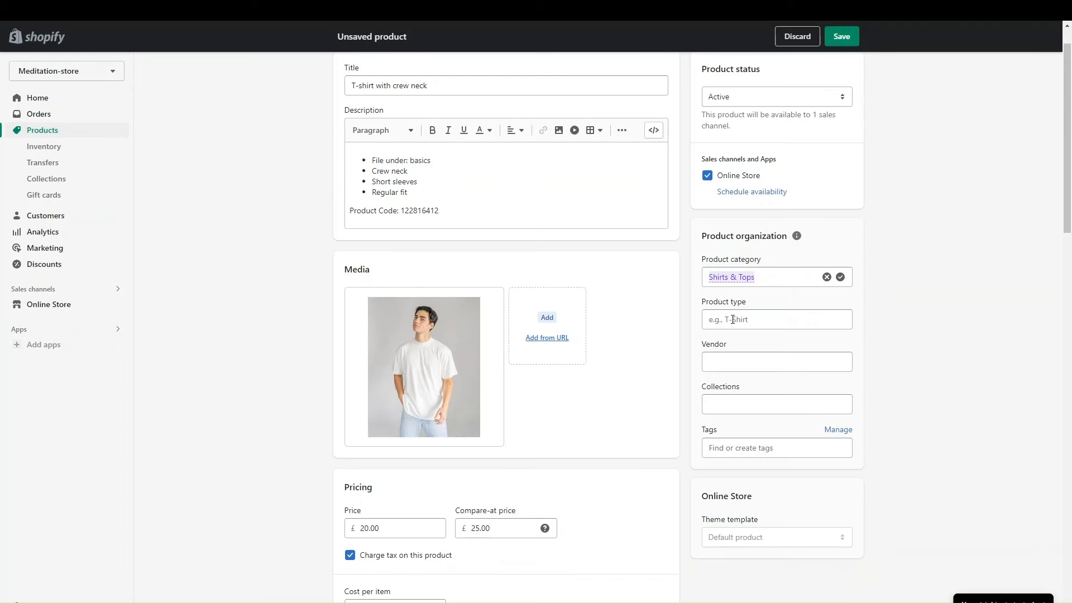
pyautogui.click(726, 319)
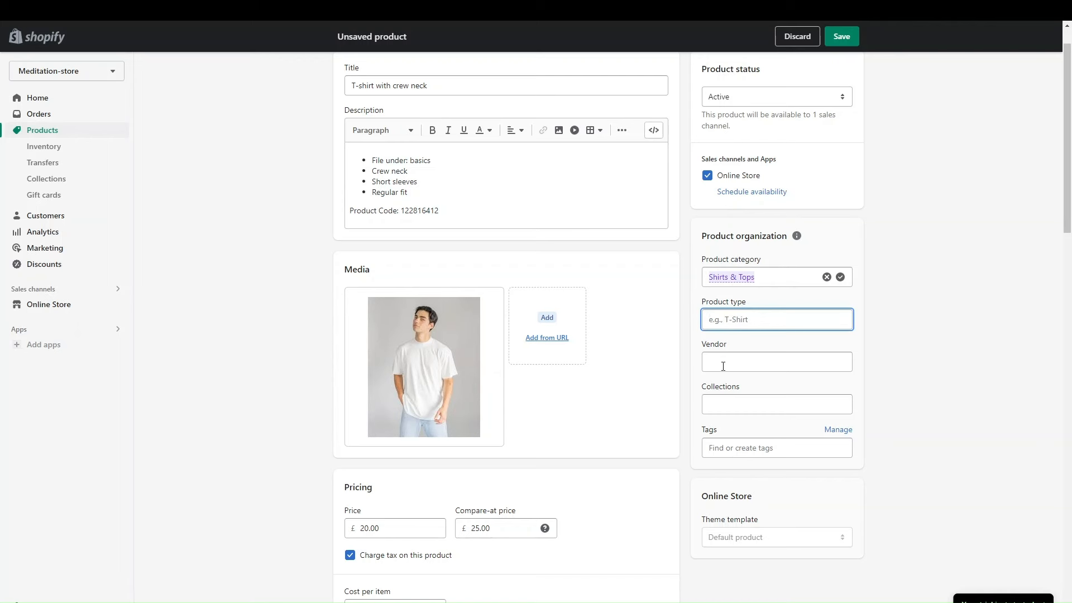
pyautogui.click(723, 366)
pyautogui.click(728, 400)
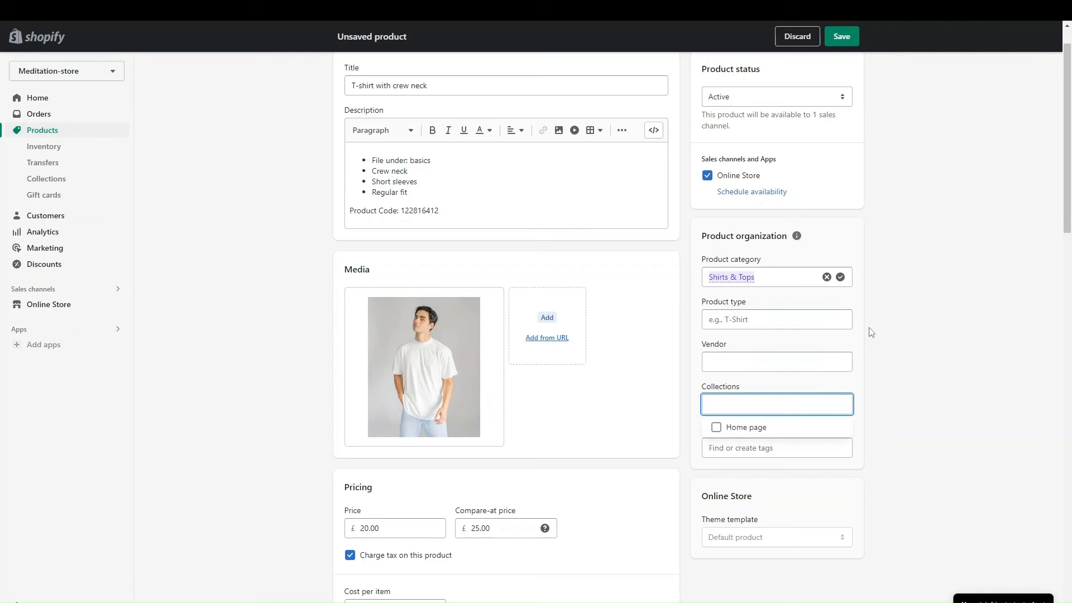
pyautogui.click(890, 350)
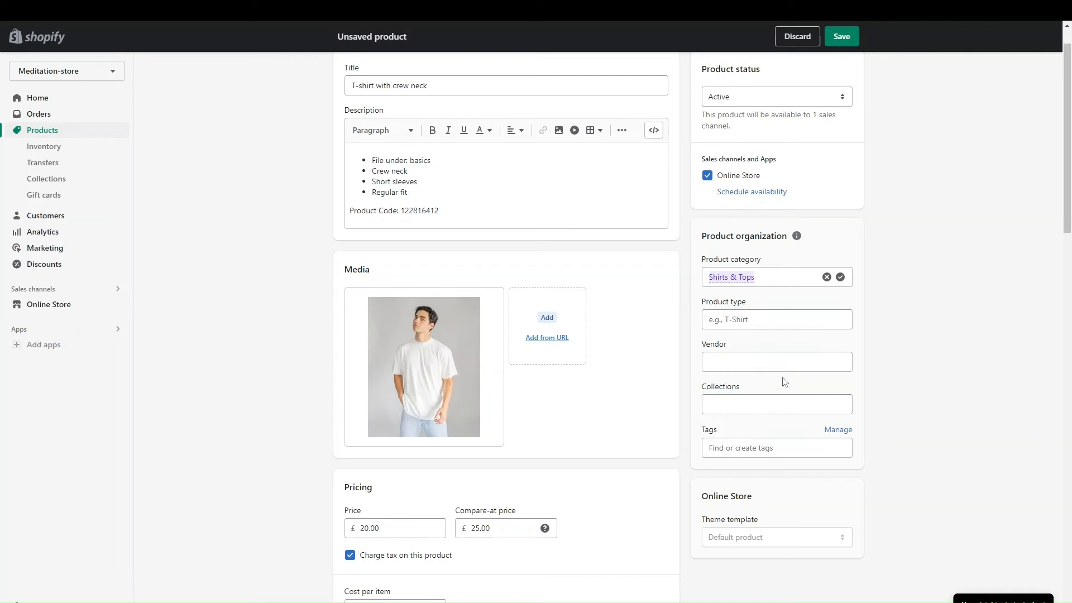
pyautogui.click(736, 407)
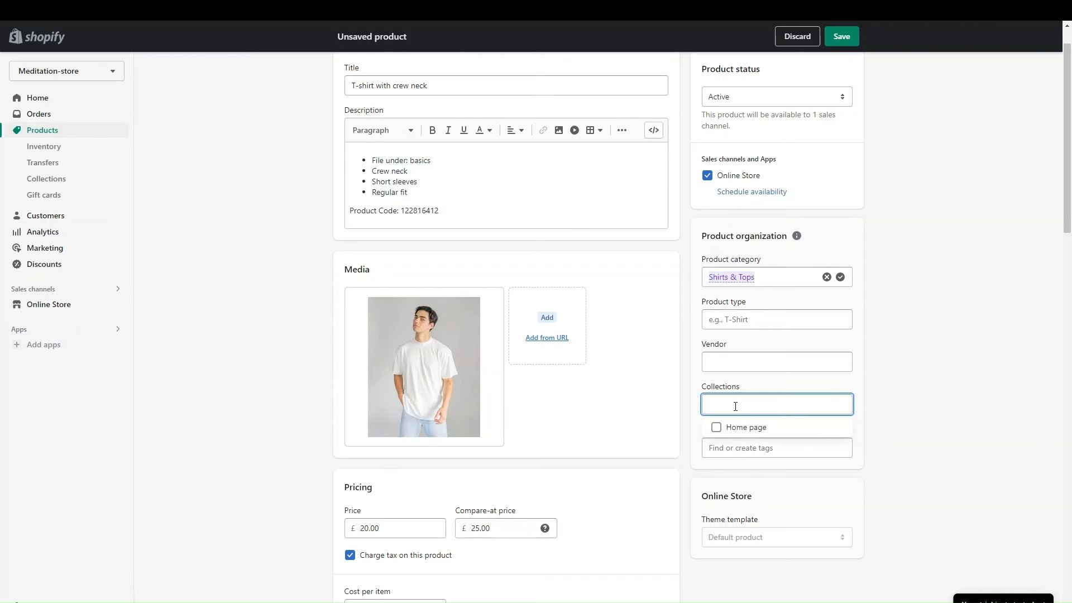
pyautogui.click(890, 407)
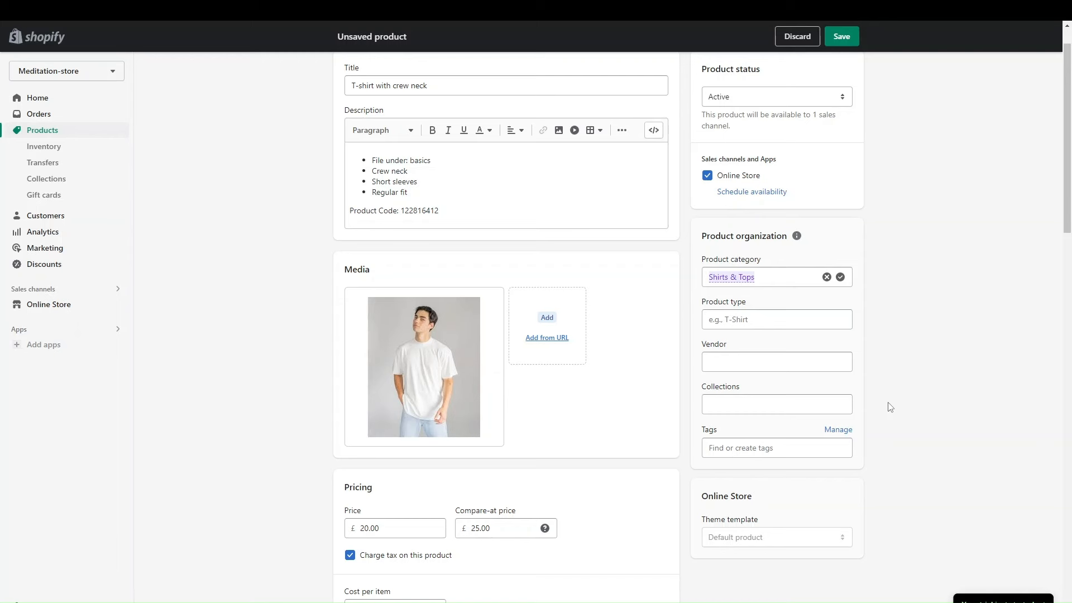
pyautogui.click(752, 400)
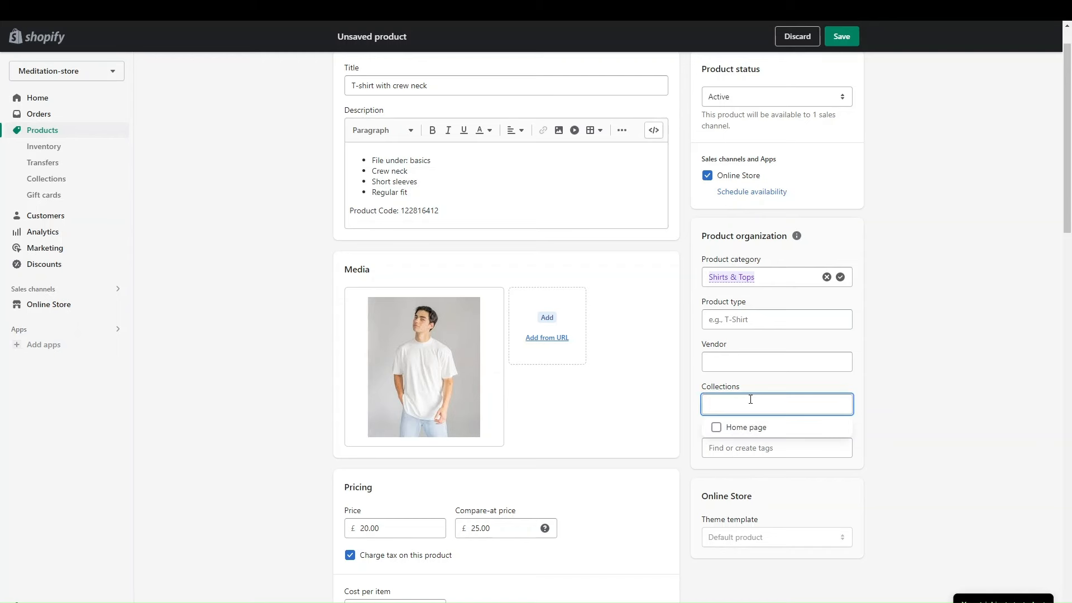
# Leave the collections field empty, review the product form, and save the T-shirt with crew neck product.
pyautogui.click(887, 404)
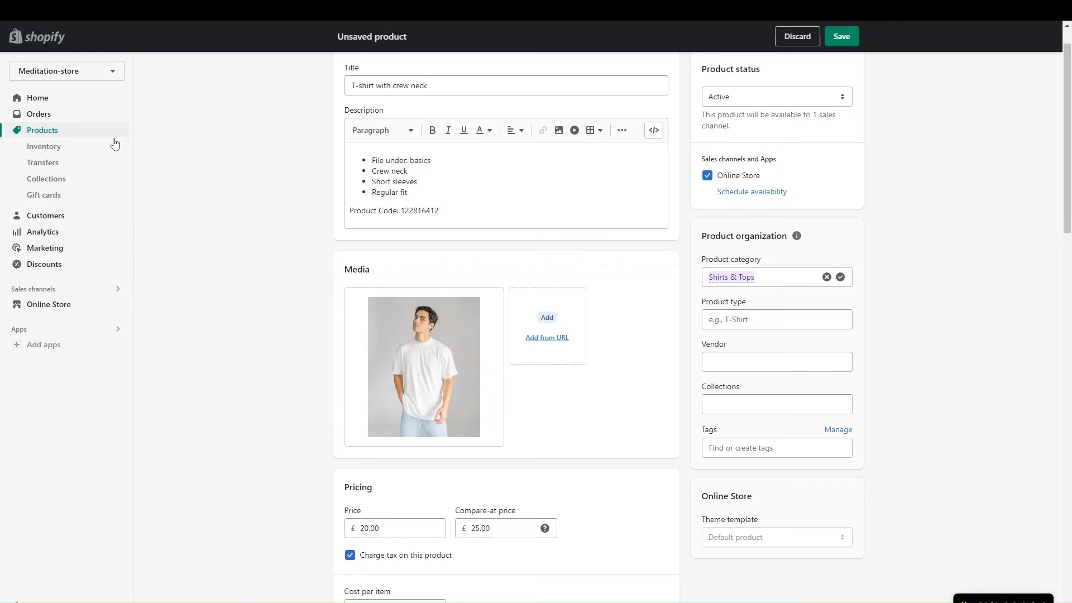
pyautogui.scroll(-3, 785, 465)
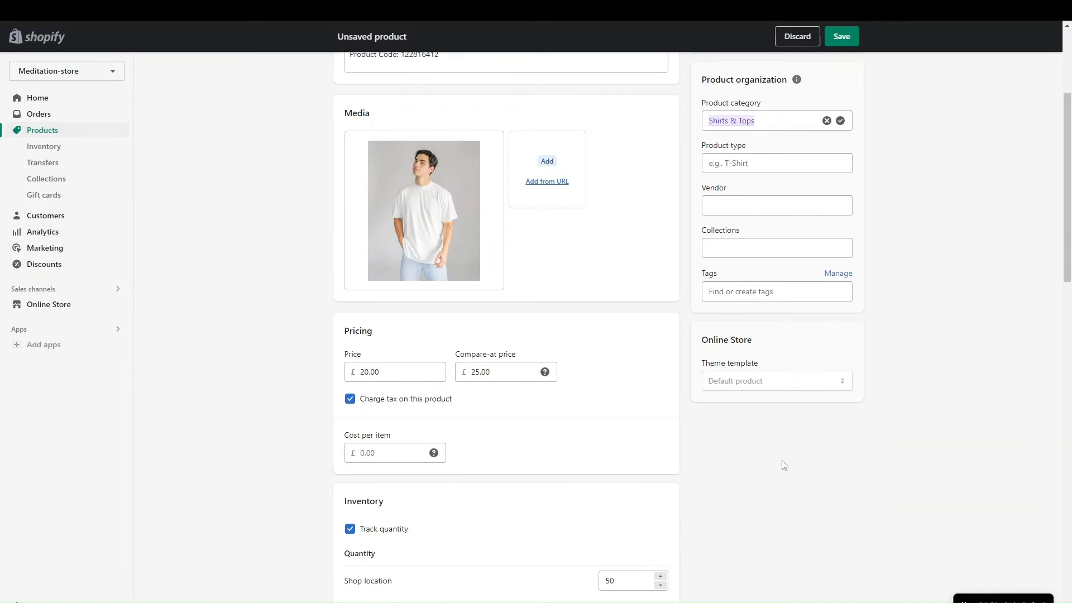
pyautogui.scroll(4, 820, 441)
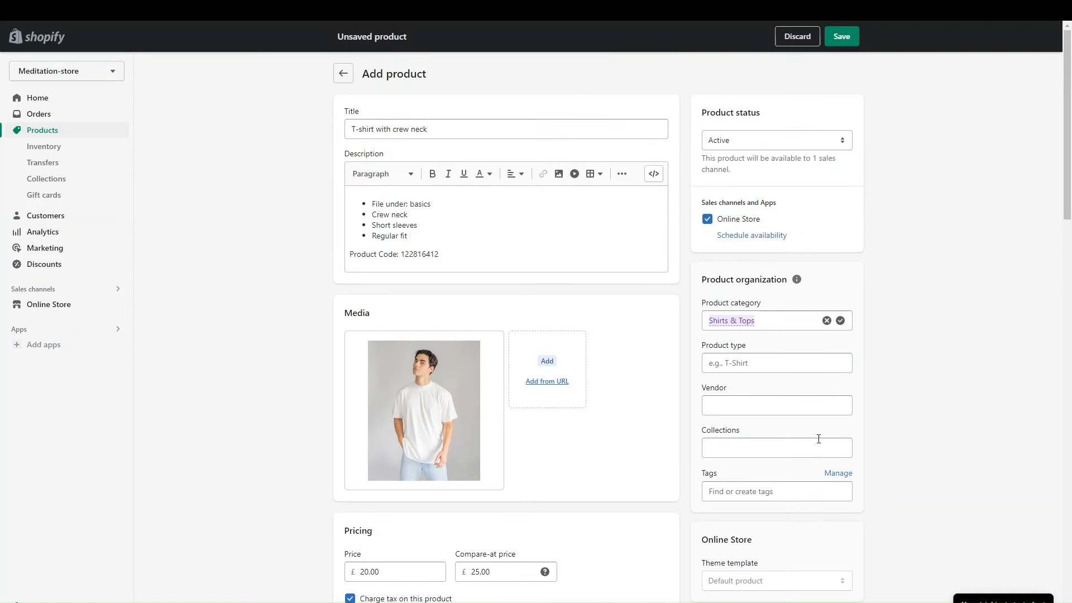
pyautogui.click(842, 38)
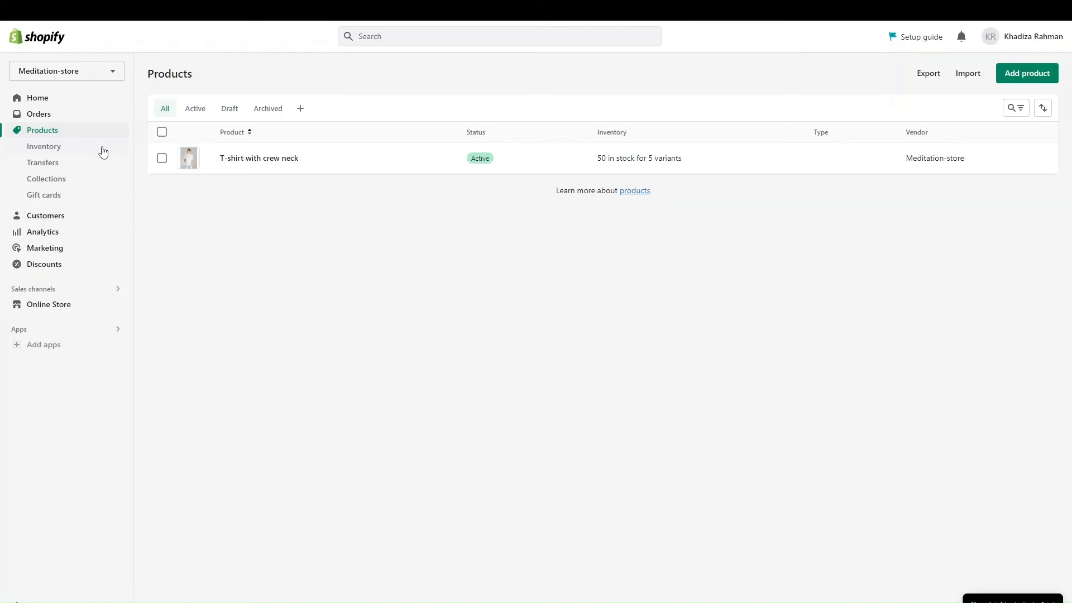
# Start a new product collection and title it "Apparell".
pyautogui.click(38, 180)
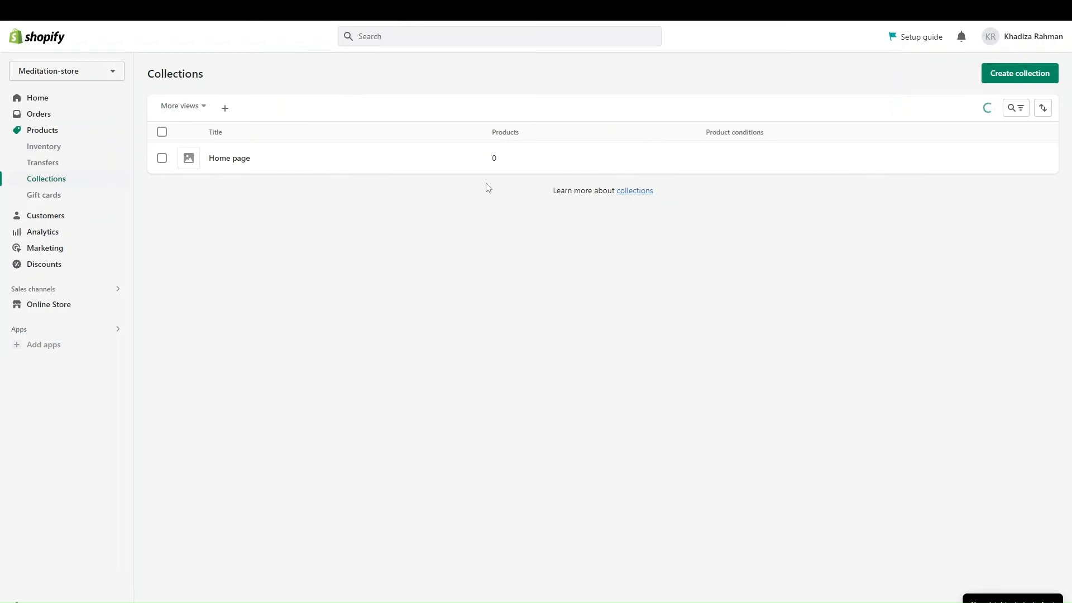
pyautogui.click(1011, 83)
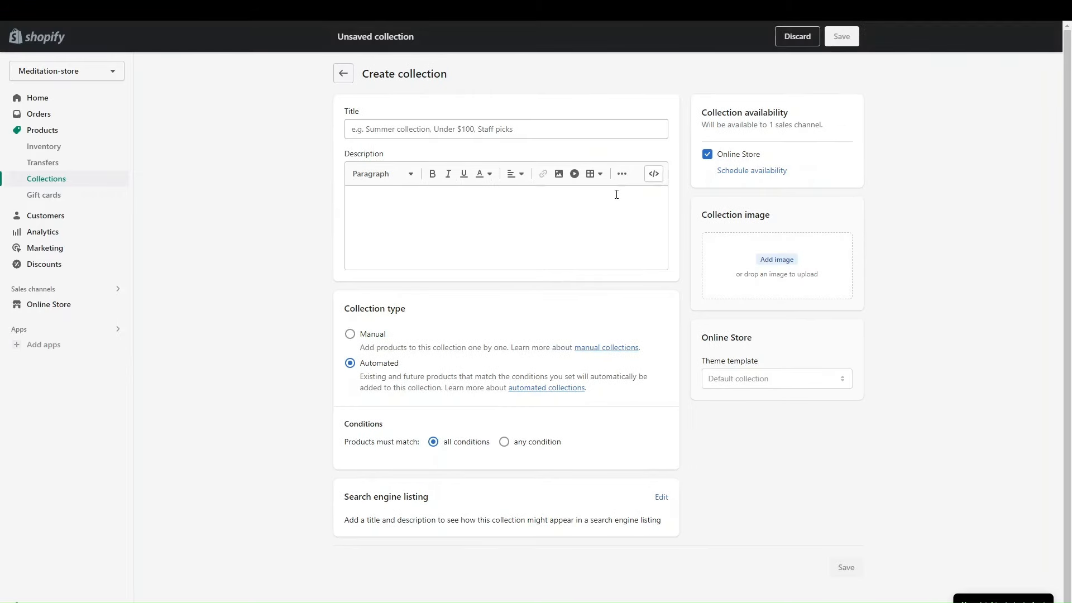
pyautogui.click(410, 128)
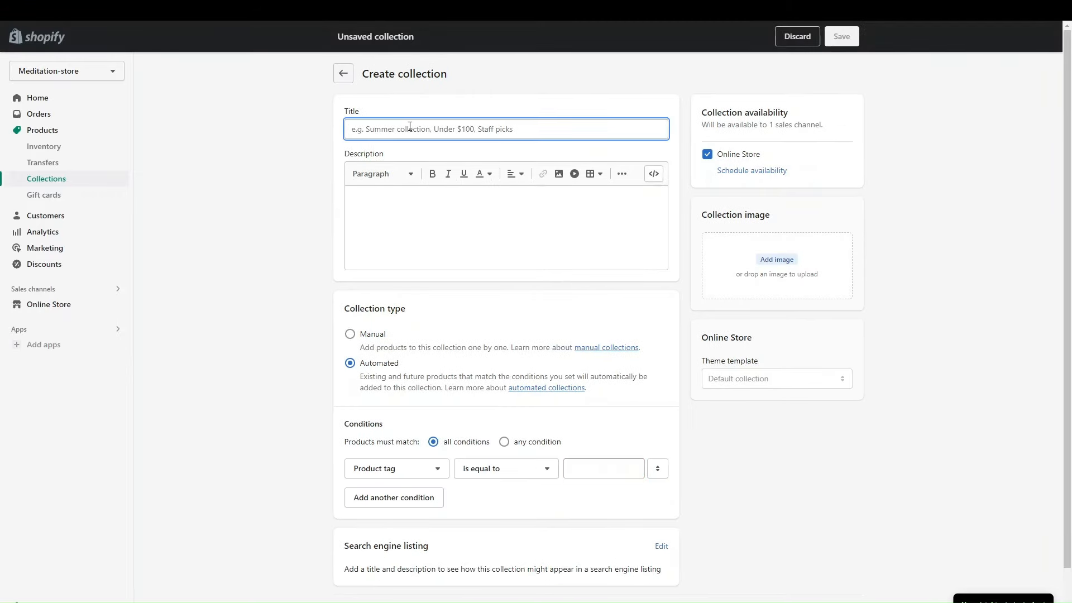
pyautogui.write('App')
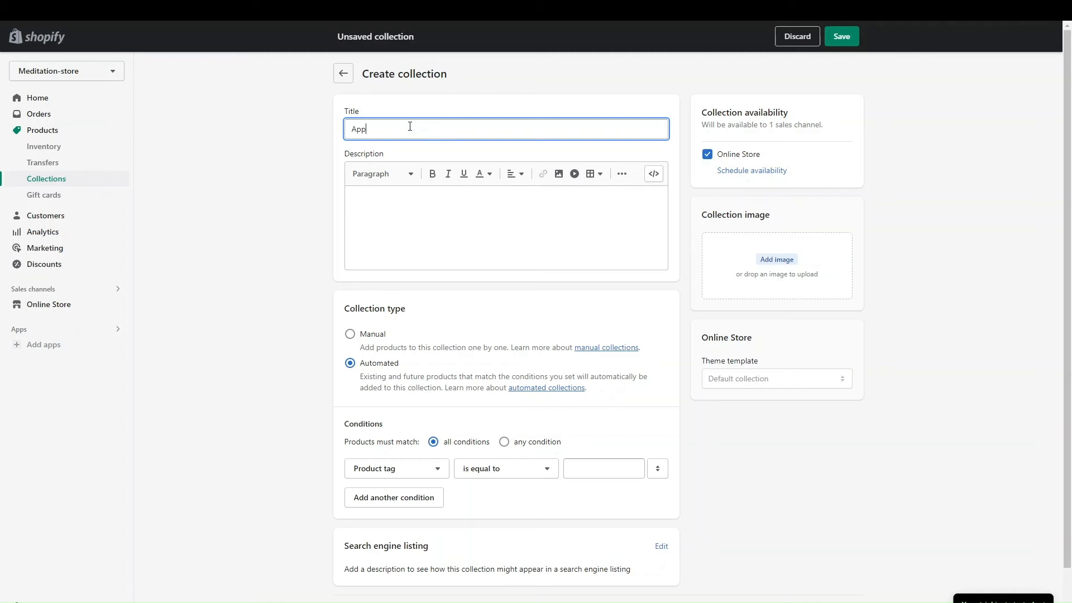
pyautogui.write('arell')
# Fill the collection's description with the placeholder text beginning "Lorem ipsum dolor sit amet, consectetur adipiscing elit".
pyautogui.hotkey('alt', 'Tab')
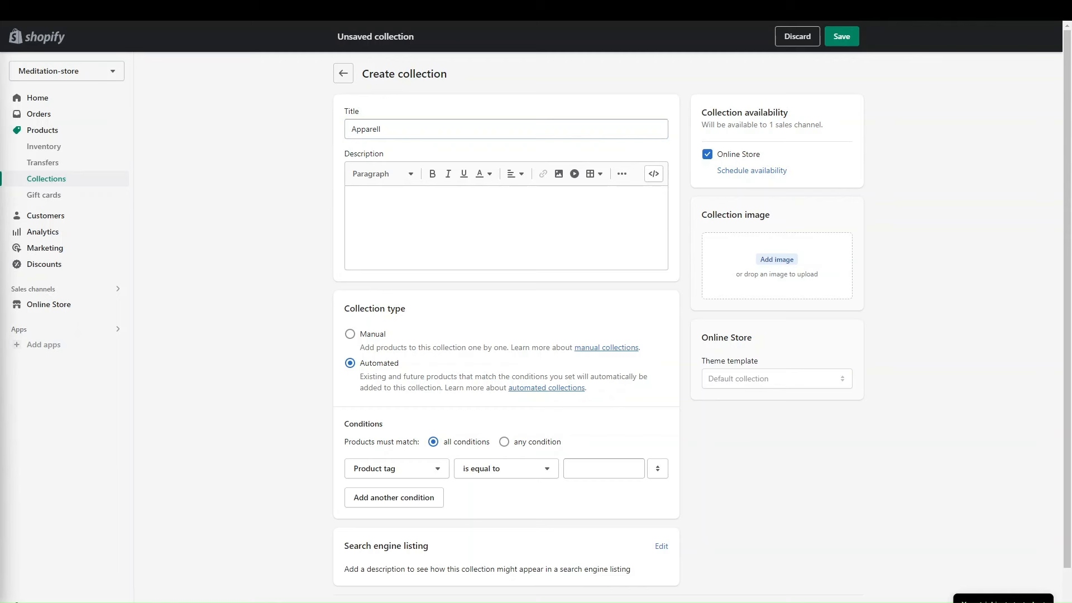
pyautogui.click(463, 209)
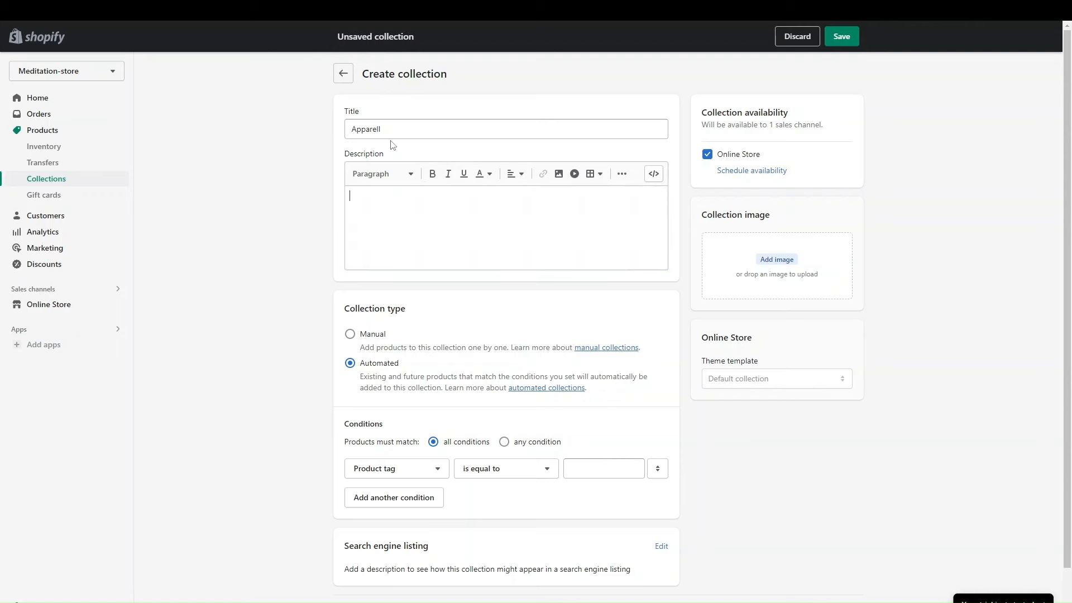
pyautogui.scroll(-1, 287, 310)
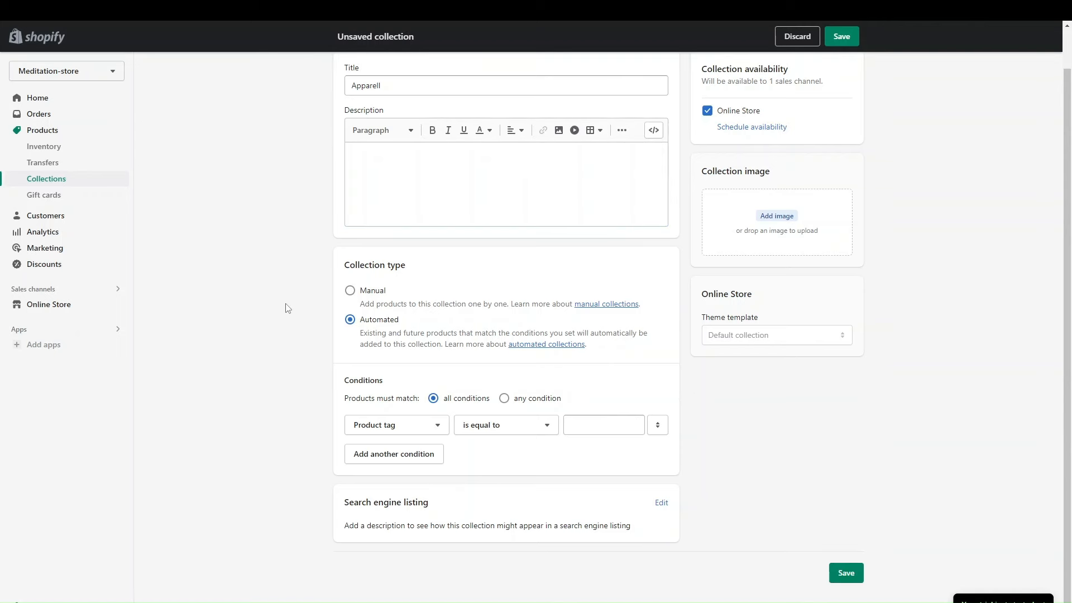
pyautogui.scroll(1, 286, 308)
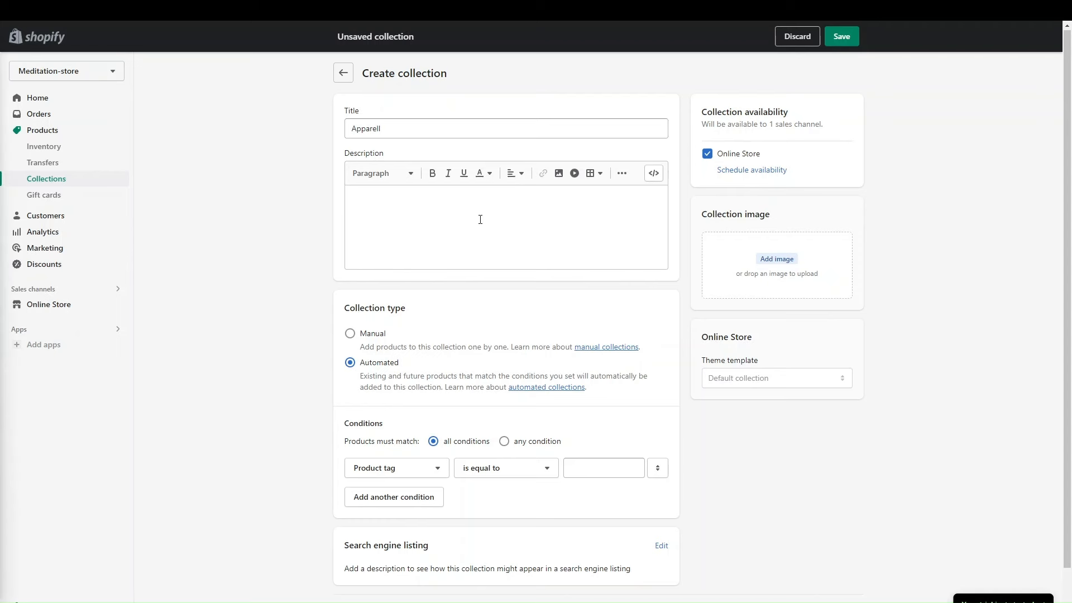
pyautogui.write('Lorem ipsum dolor sit amet, consectetur adipiscing elit. In lobortis quis turpis nec posuere. Nam id neque ac ex dignissim sollicitudin. Integer porta orci quis nunc bibendum, eu ultricies diam auctor. Cras id nisl ipsum. Sed mauris quam, tincidunt eget lorem at, tincidunt consequat tellus. Cras sed nunc elit. Sed posuere lectus eget arcu dignissim pulvinar. Quisque vestibulum quam vitae eleifend efficitur. Cras sed nulla in libero ultrices dapibus. Proin ex tellus, hendrerit id scelerisque non, eleifend id sapien. Ut bibendum, neque quis tempor consequat, arcu nisl efficitur erat, ut suscipit dolor mauris non lacus. Maecenas accumsan eget felis non finibus. Mauris nulla ligula, faucibus et dolor eget, pellentesque tincidunt justo.')
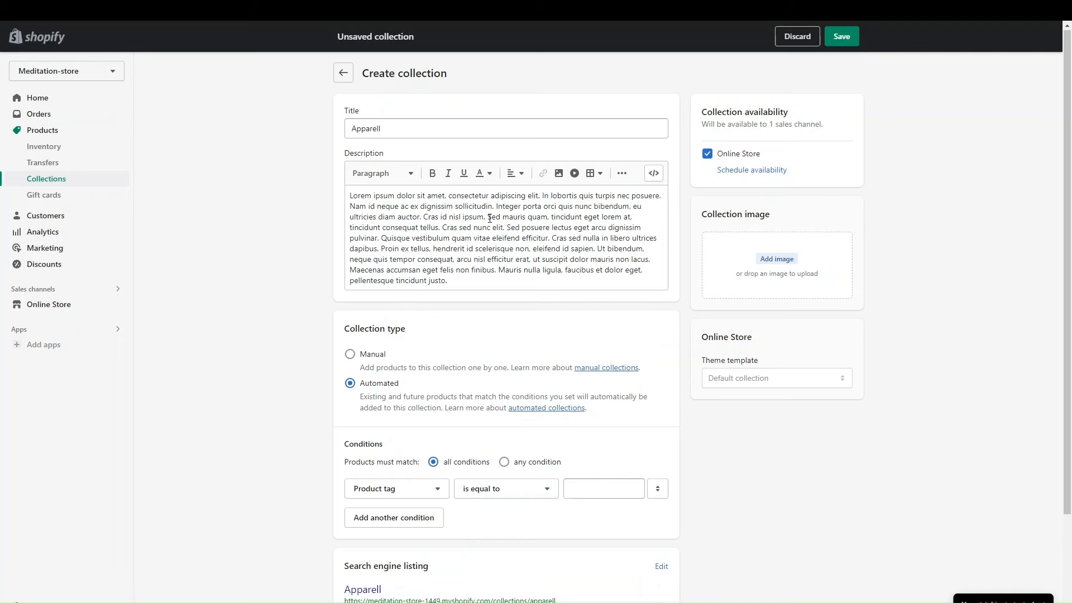
# Compare the Manual and Automated collection types and choose Automated with products matching all conditions.
pyautogui.scroll(-1, 552, 317)
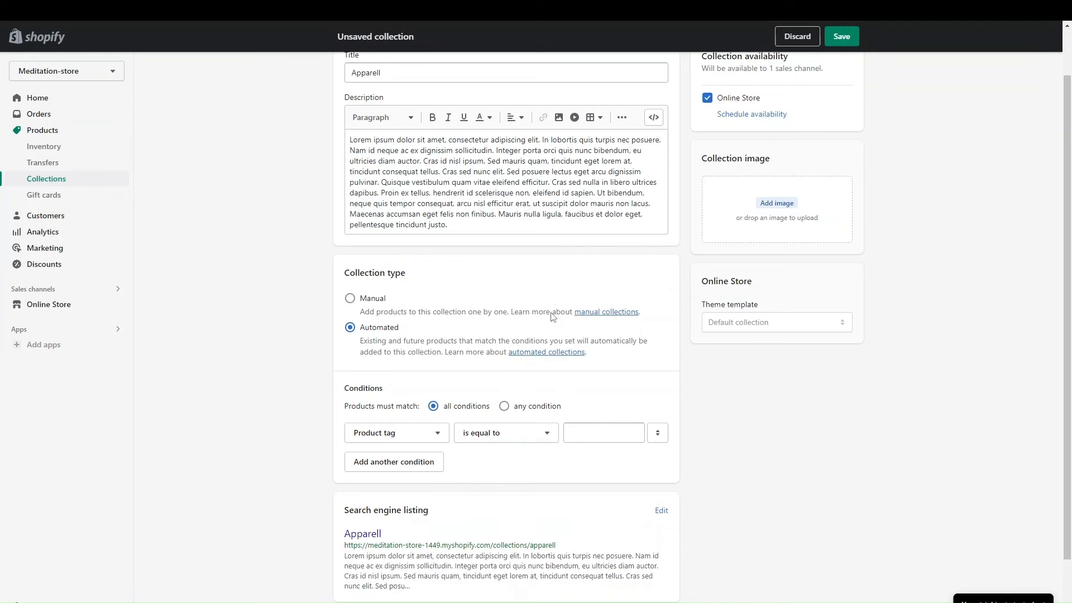
pyautogui.click(350, 300)
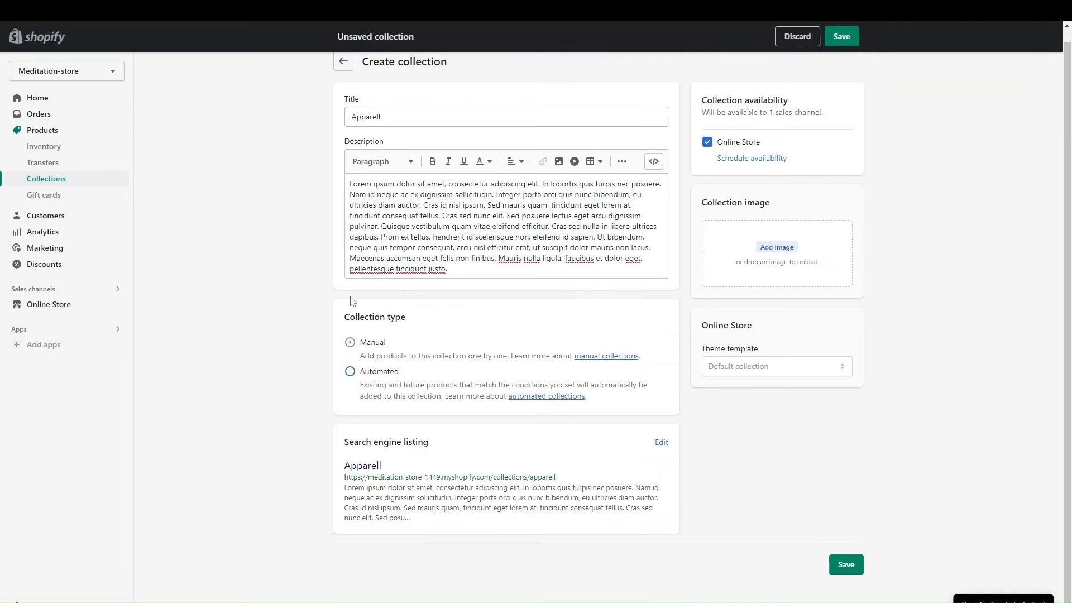
pyautogui.click(350, 374)
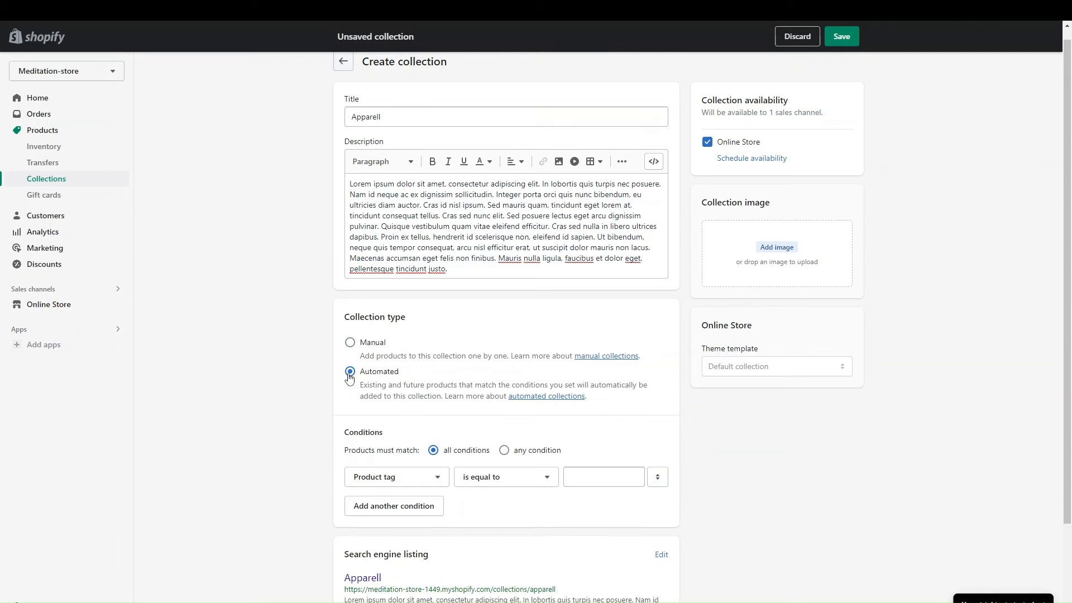
pyautogui.click(350, 343)
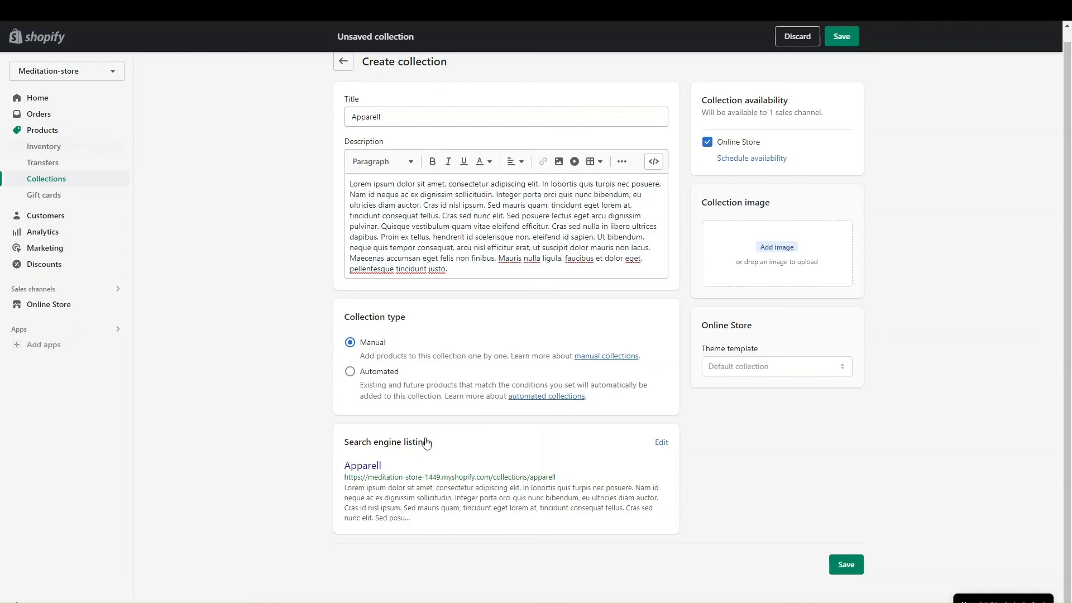
pyautogui.click(351, 372)
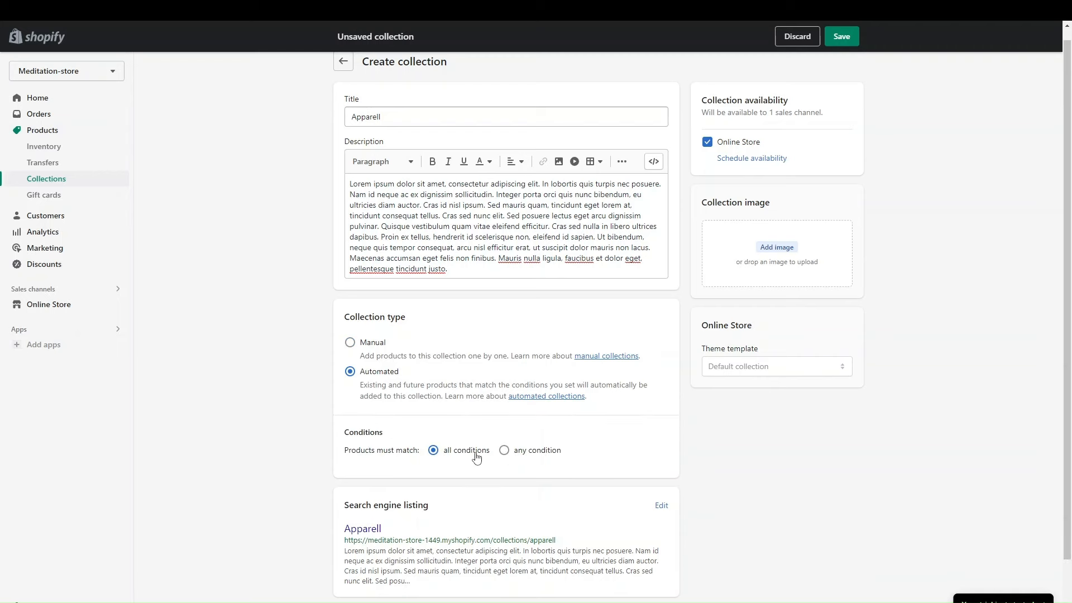
pyautogui.scroll(-1, 476, 454)
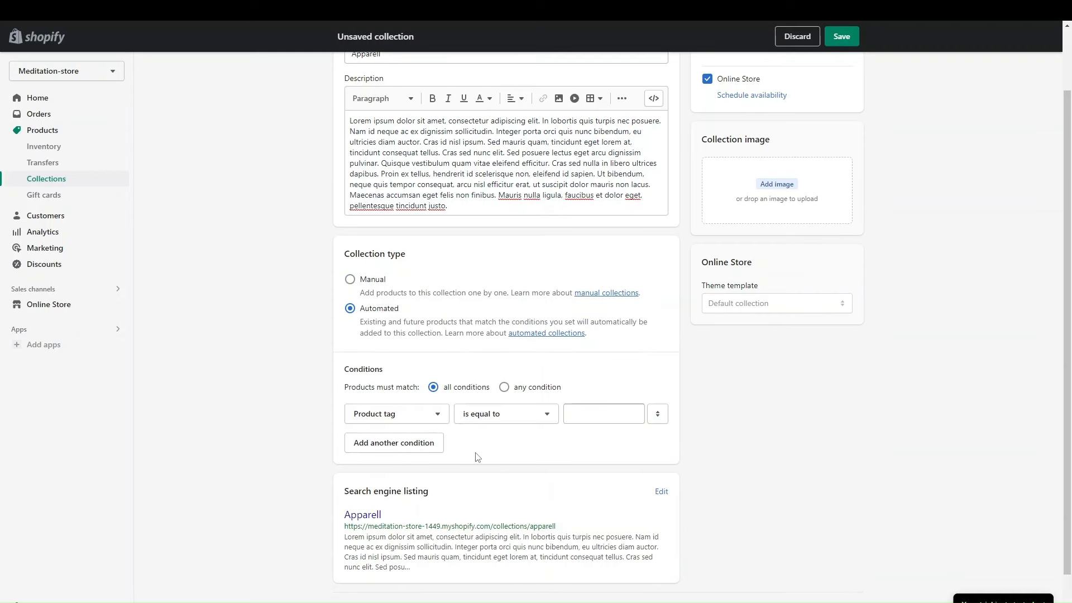
pyautogui.scroll(1, 469, 341)
pyautogui.scroll(-2, 454, 297)
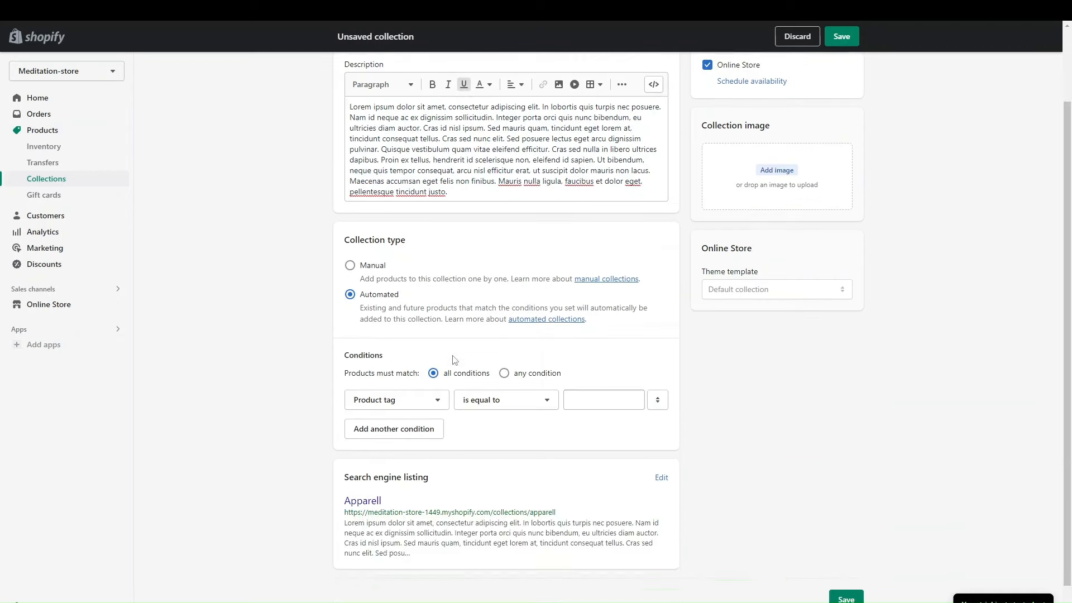
# Set the automated collection's condition to product tag is equal to "Apparrell".
pyautogui.click(408, 373)
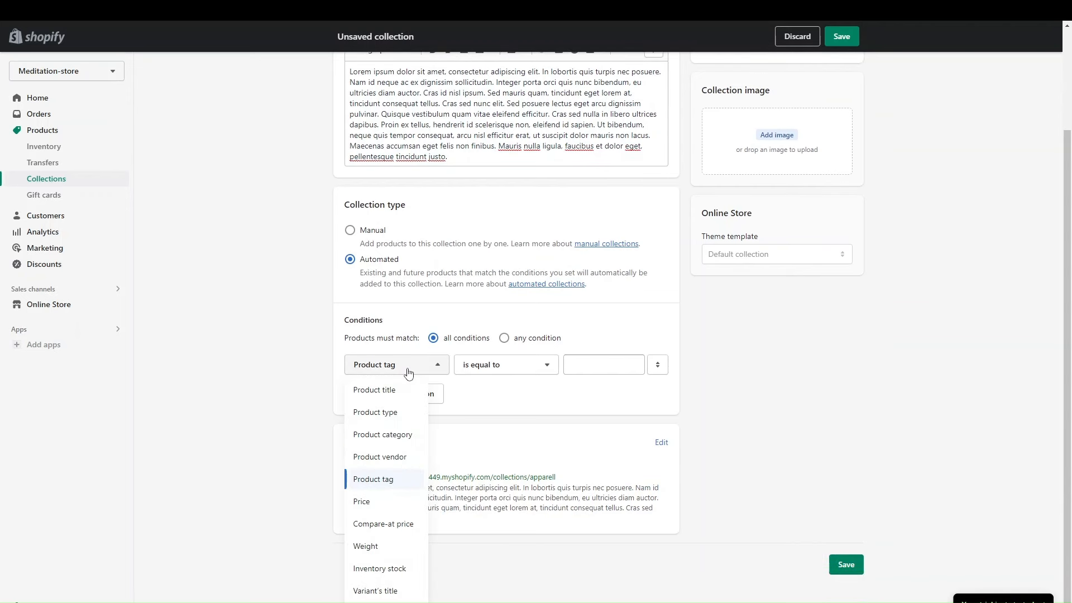
pyautogui.click(595, 361)
pyautogui.click(593, 359)
pyautogui.write('A')
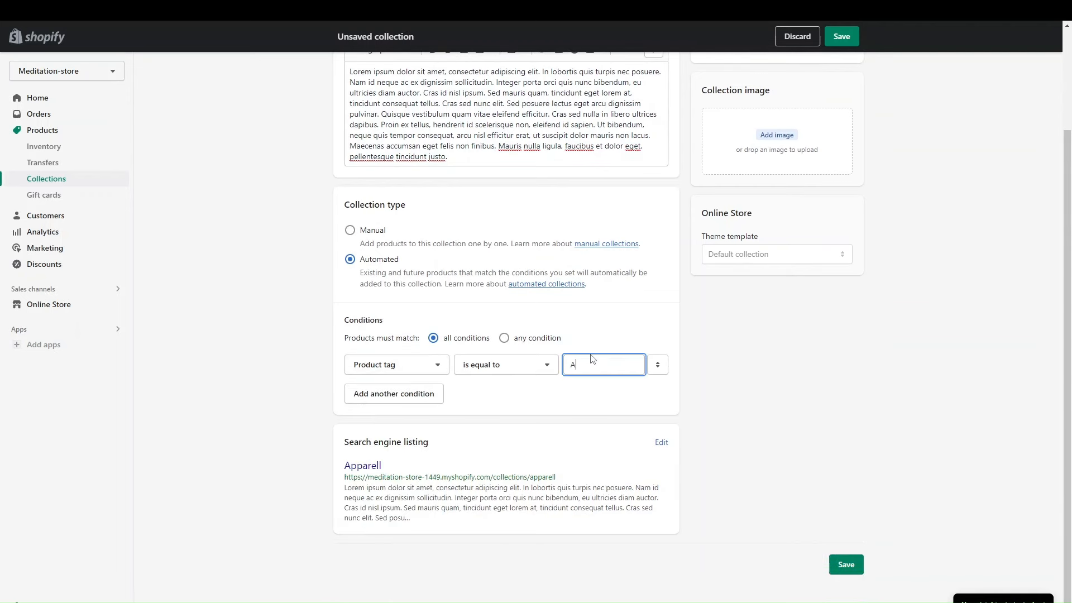
pyautogui.write('pparrell')
# Add a second condition, examine the available condition fields and operators, and delete that condition again.
pyautogui.click(416, 396)
pyautogui.click(396, 397)
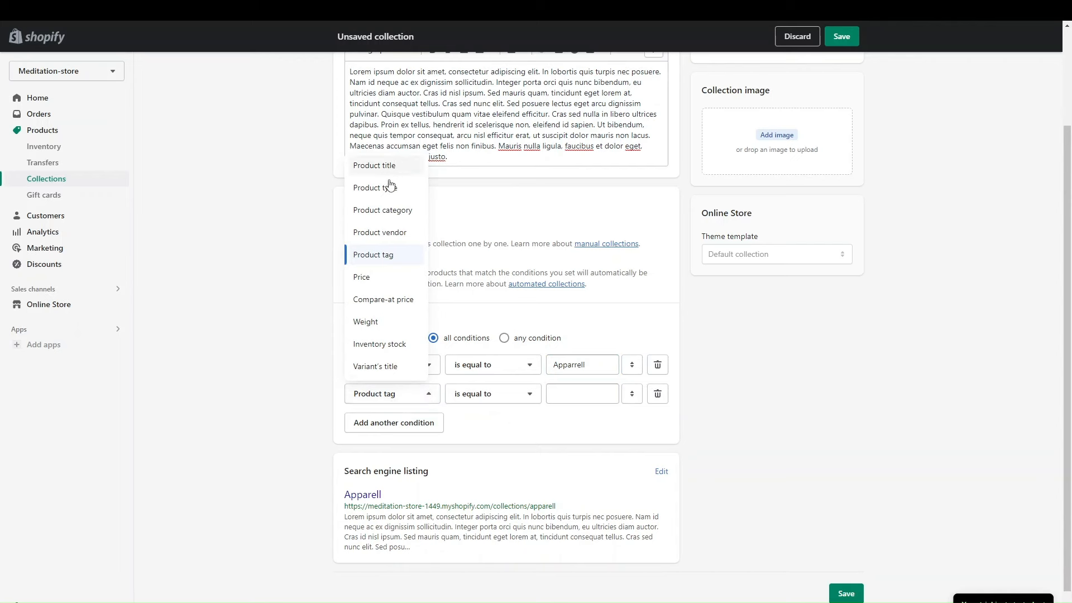
pyautogui.click(492, 395)
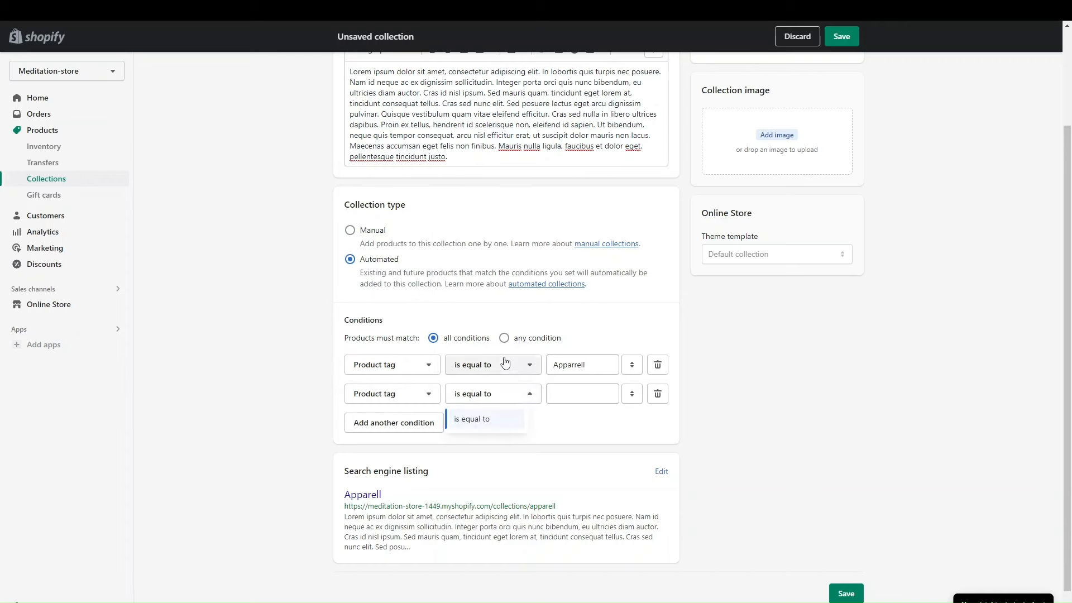
pyautogui.click(416, 371)
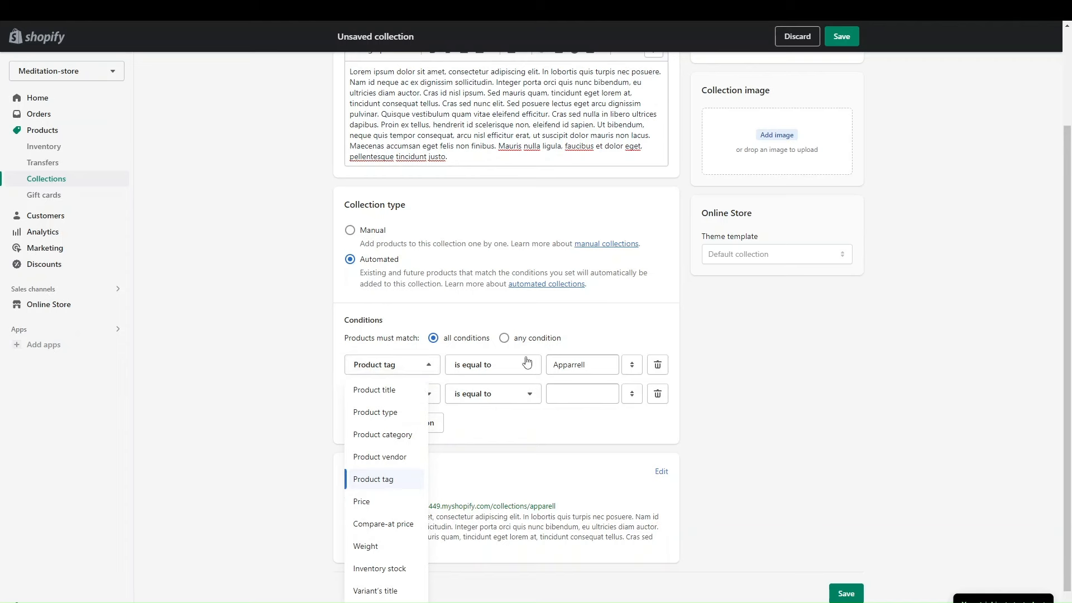
pyautogui.click(403, 367)
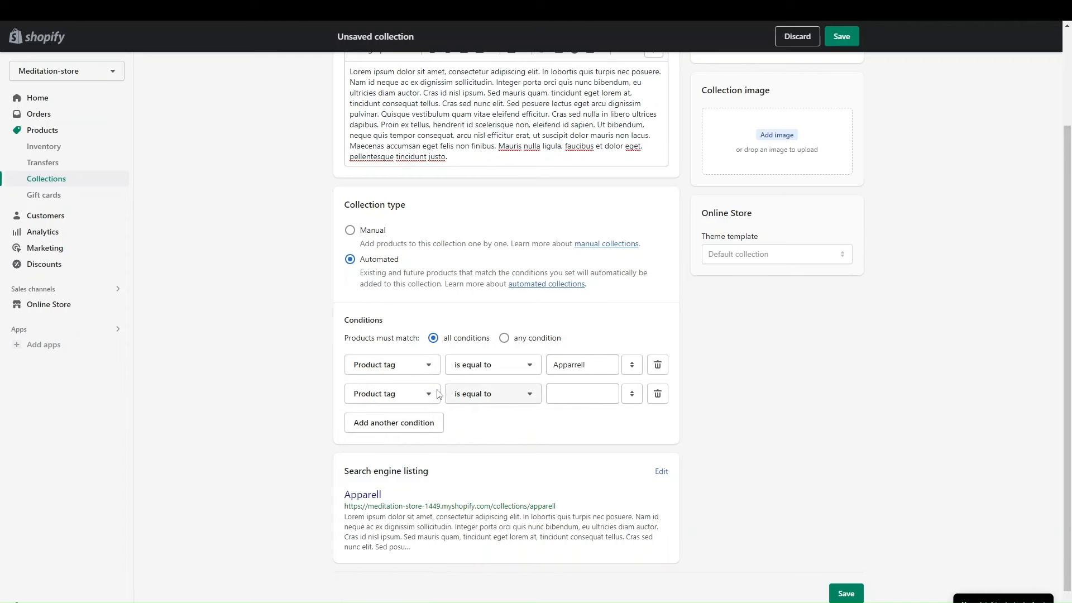
pyautogui.click(571, 396)
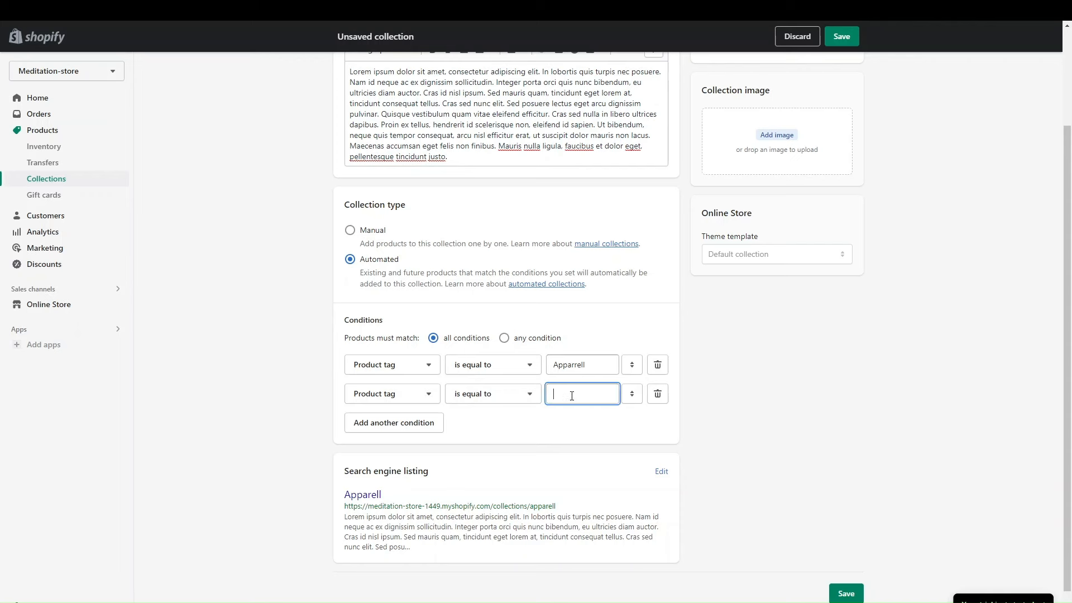
pyautogui.click(658, 394)
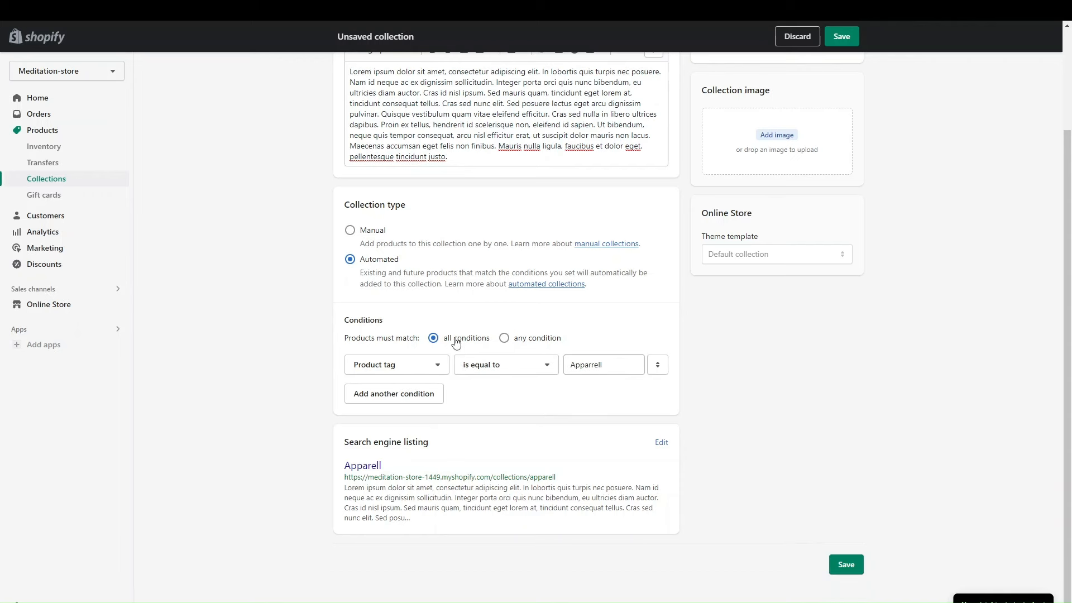
# Try the any condition and all conditions matching options, and switch the collection type to Manual.
pyautogui.click(516, 340)
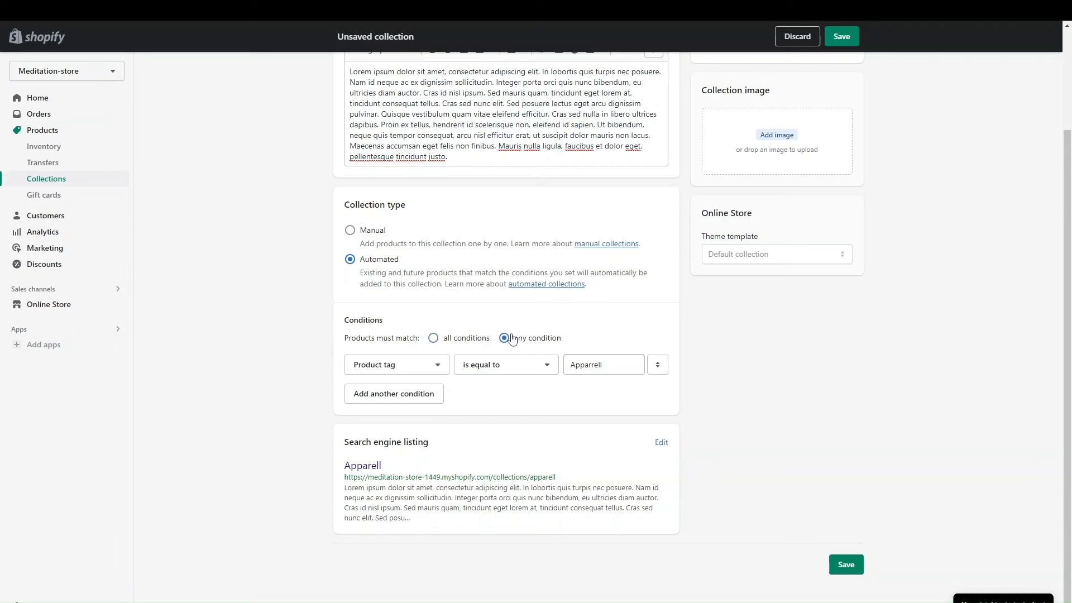
pyautogui.click(451, 345)
pyautogui.click(351, 231)
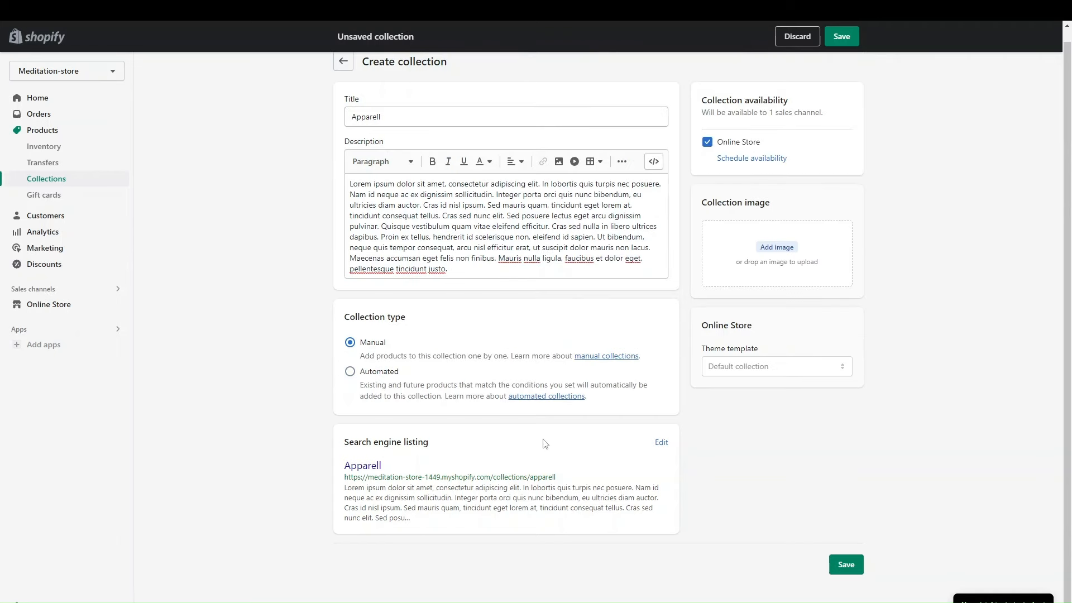
# Open the collection's search engine listing for editing and review its fields.
pyautogui.click(661, 442)
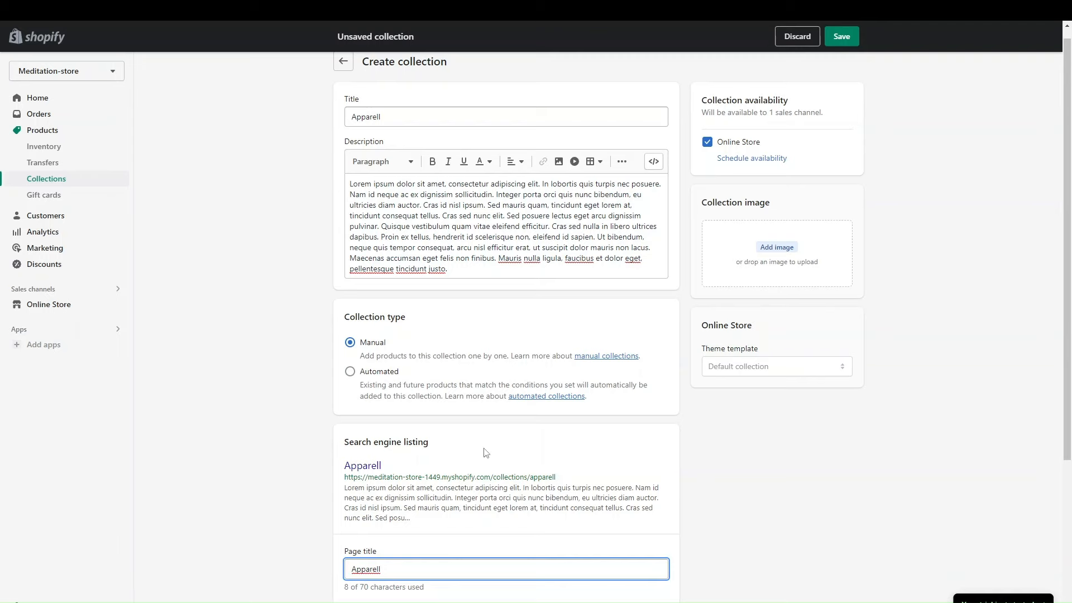
pyautogui.scroll(-4, 486, 450)
pyautogui.scroll(4, 437, 406)
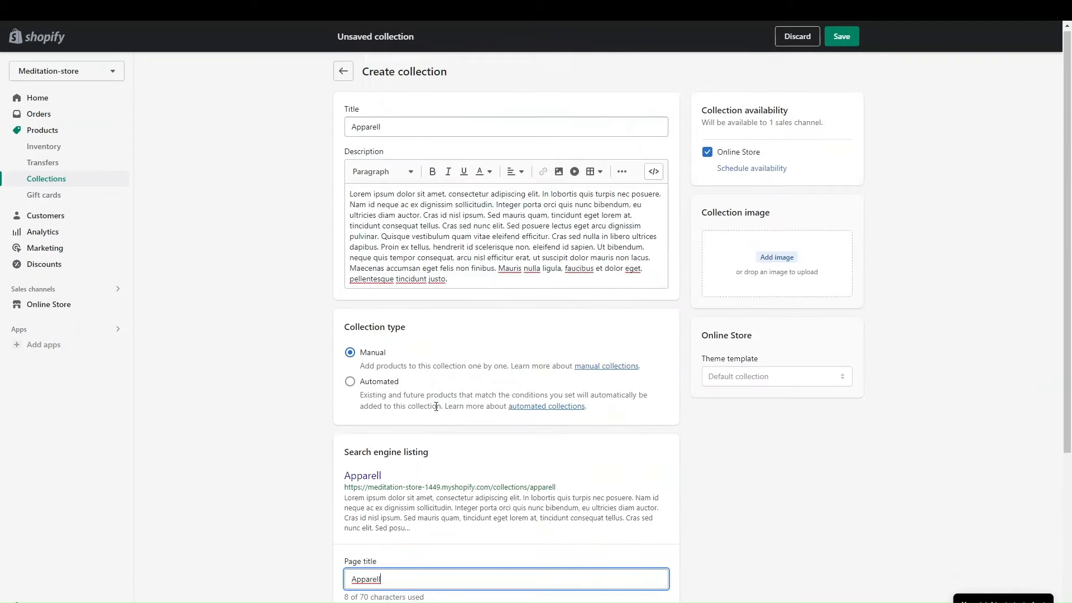
# Upload the file "images (1)" from Downloads as the collection image and save the Apparell collection.
pyautogui.click(773, 263)
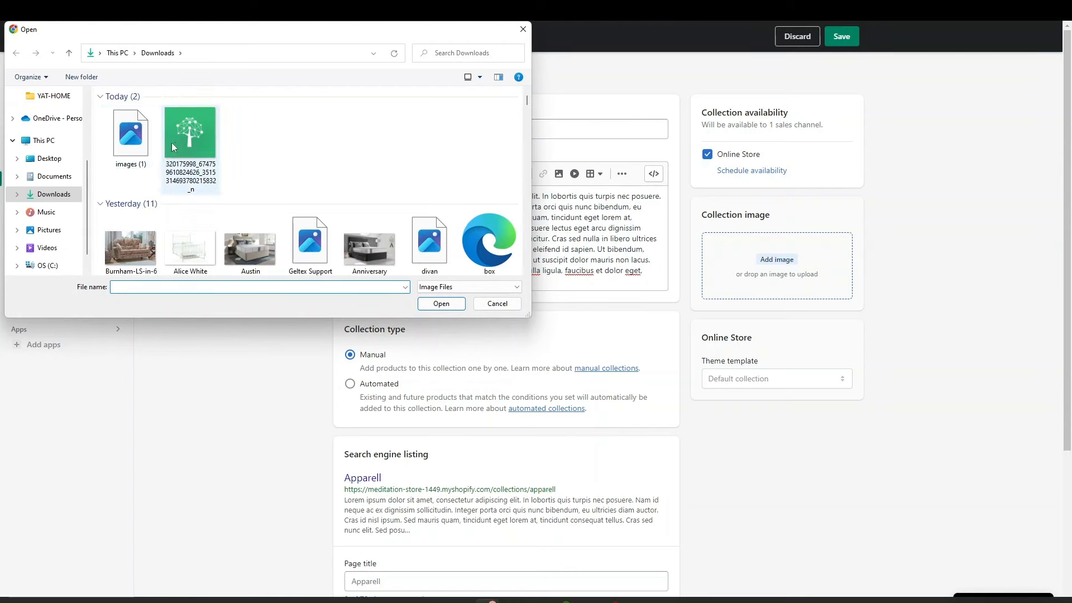
pyautogui.click(130, 134)
pyautogui.click(441, 303)
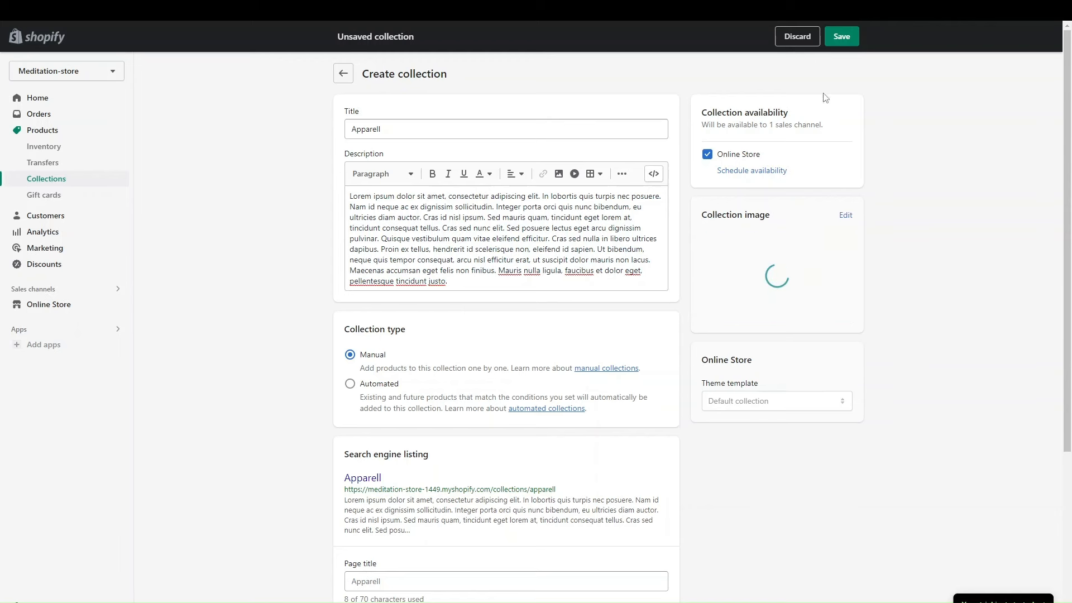
pyautogui.click(842, 37)
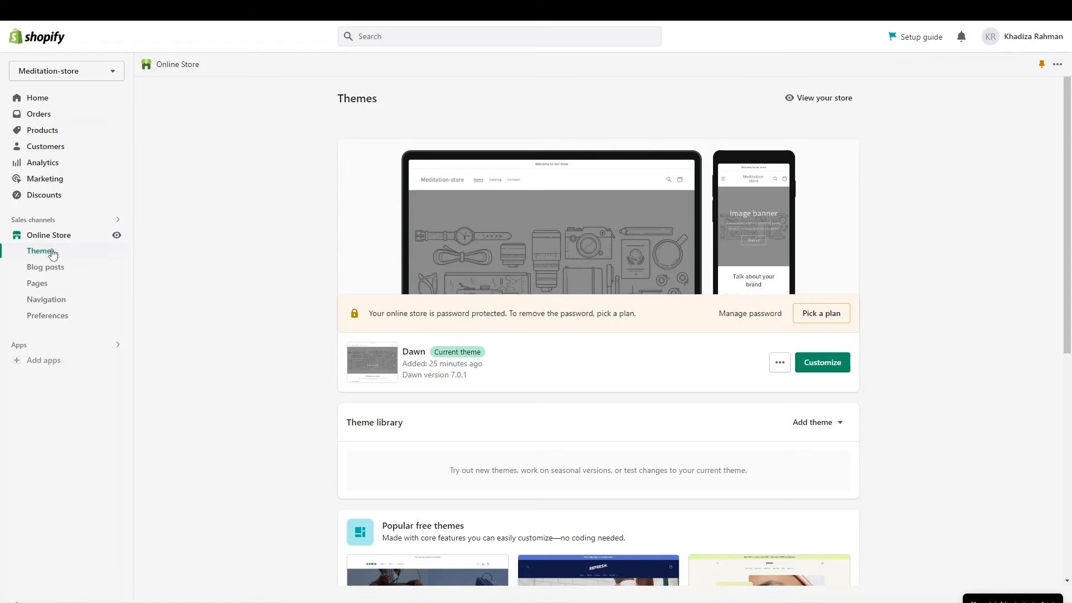
# Open the live online store and examine its Dawn home page from the image banner down through the featured products and collage.
pyautogui.click(117, 236)
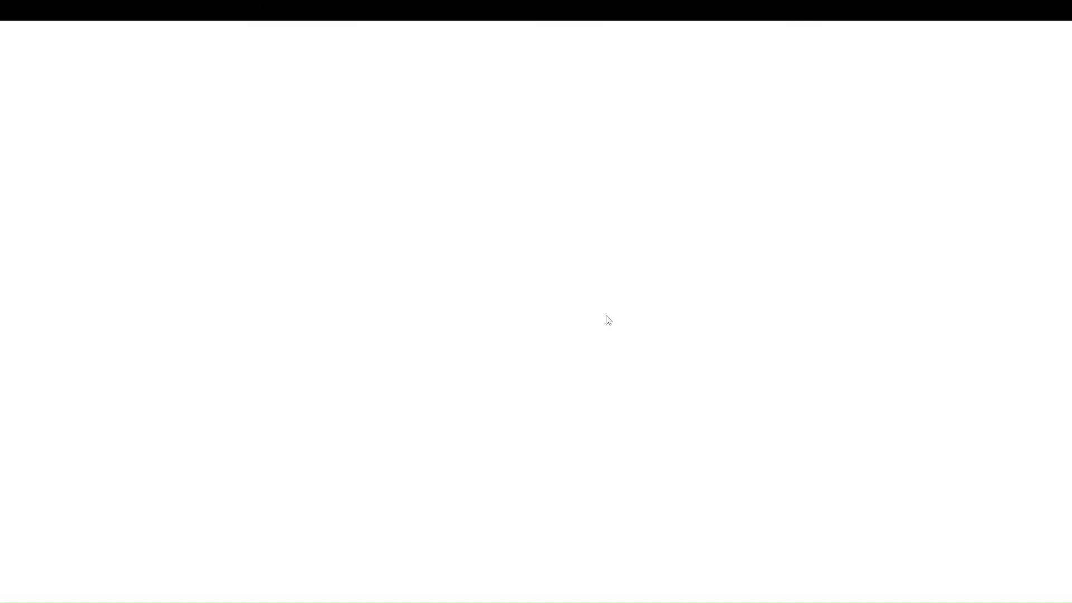
pyautogui.scroll(-1, 539, 306)
pyautogui.scroll(1, 539, 306)
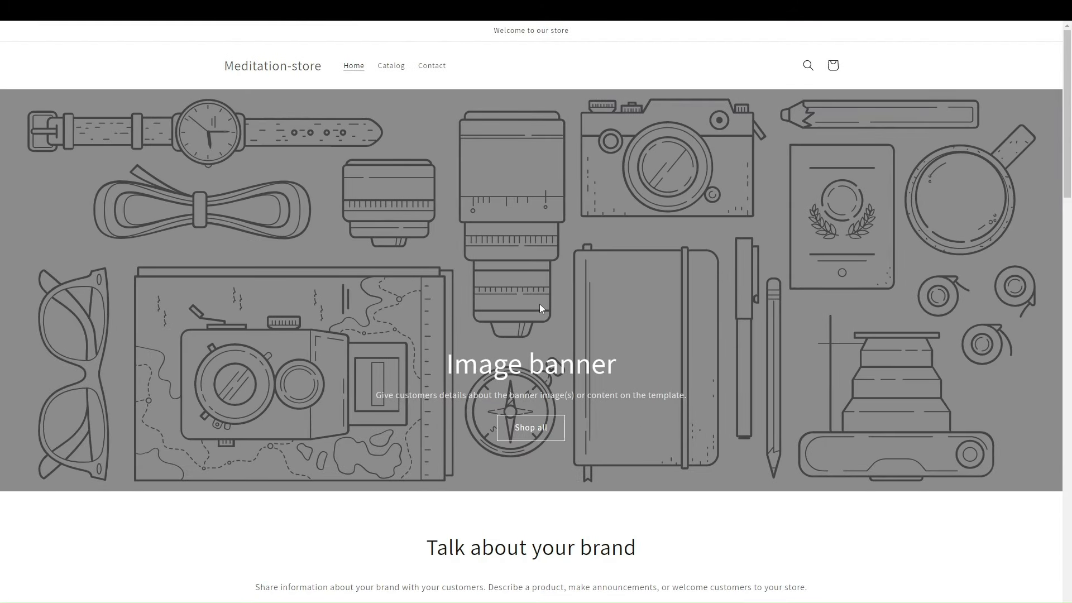
pyautogui.scroll(-2, 492, 397)
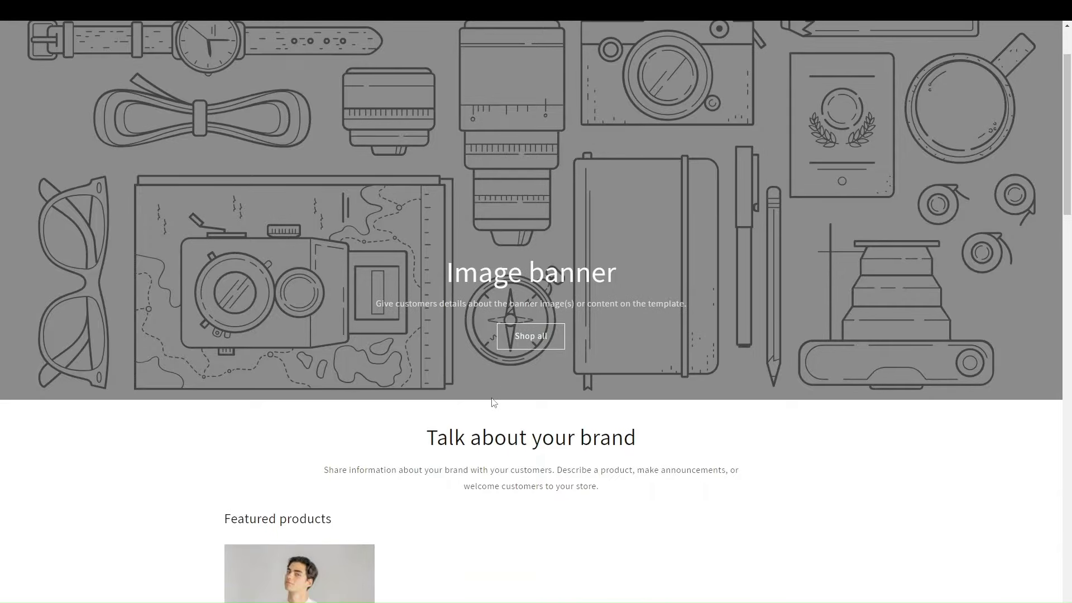
pyautogui.scroll(-5, 491, 373)
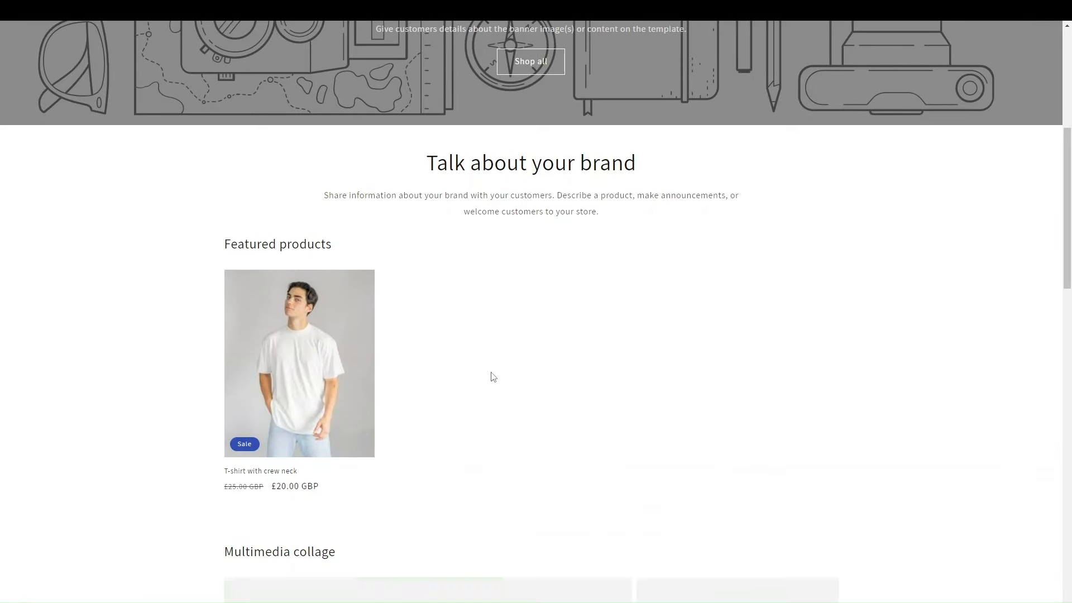
pyautogui.scroll(-12, 333, 430)
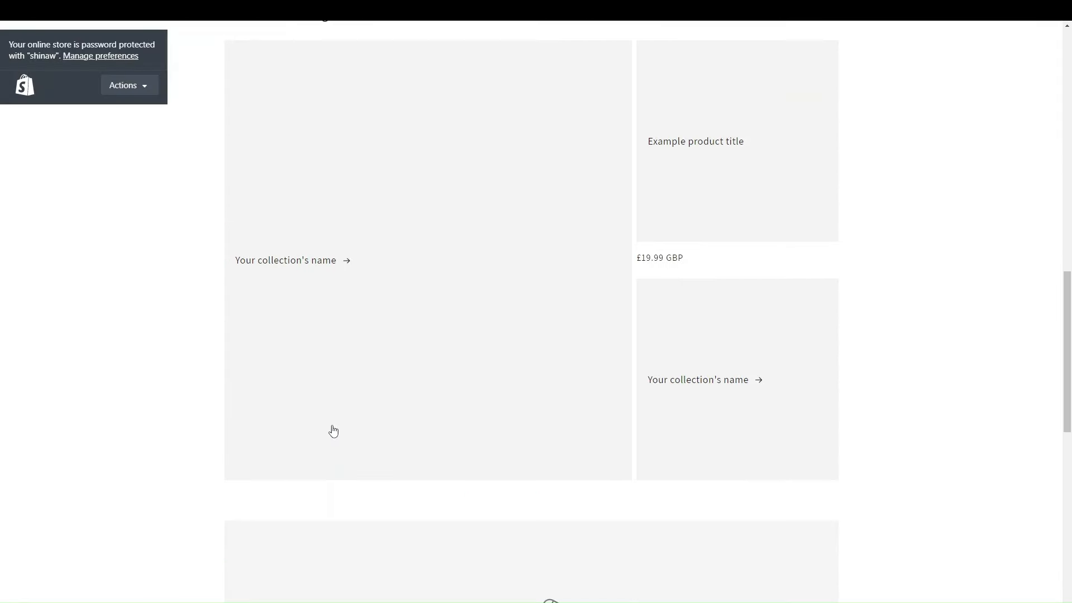
pyautogui.scroll(-7, 333, 431)
pyautogui.scroll(20, 333, 430)
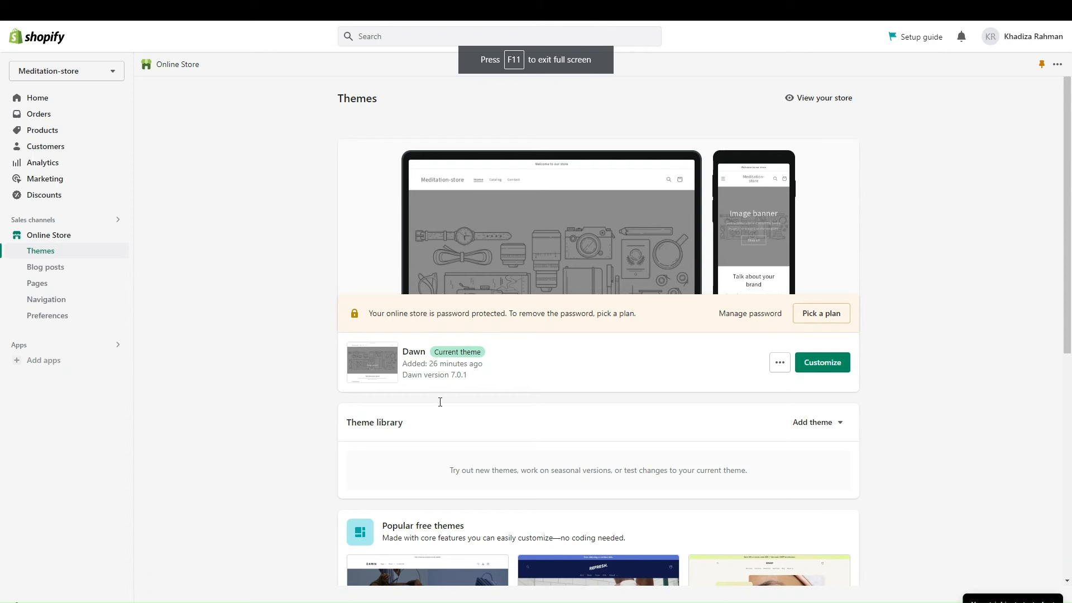
# Return to the store's Themes page and look through the current theme and the popular free themes.
pyautogui.scroll(-2, 302, 335)
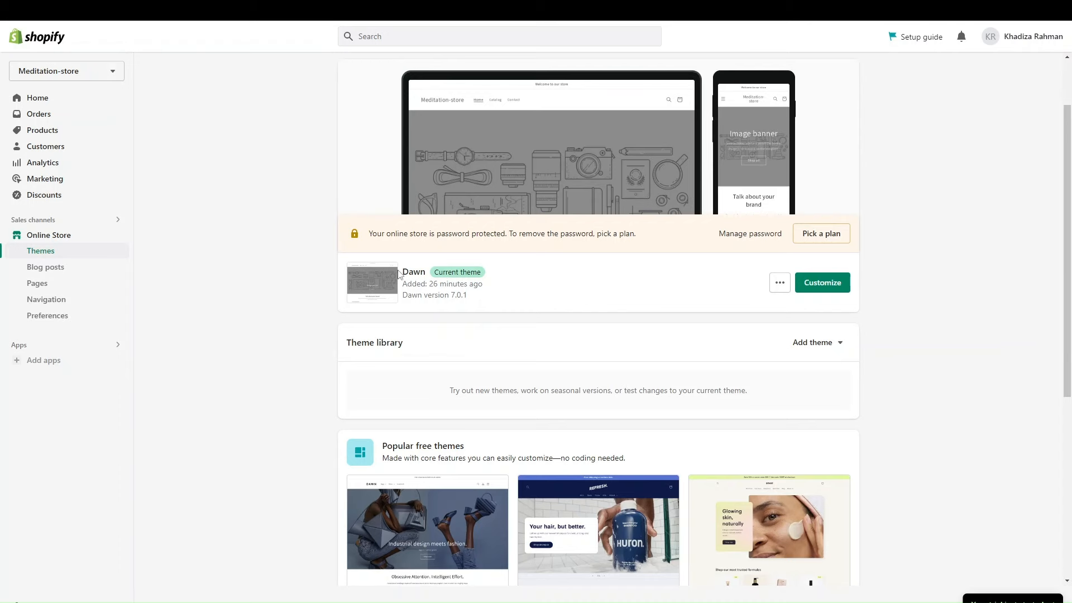
pyautogui.scroll(-5, 642, 426)
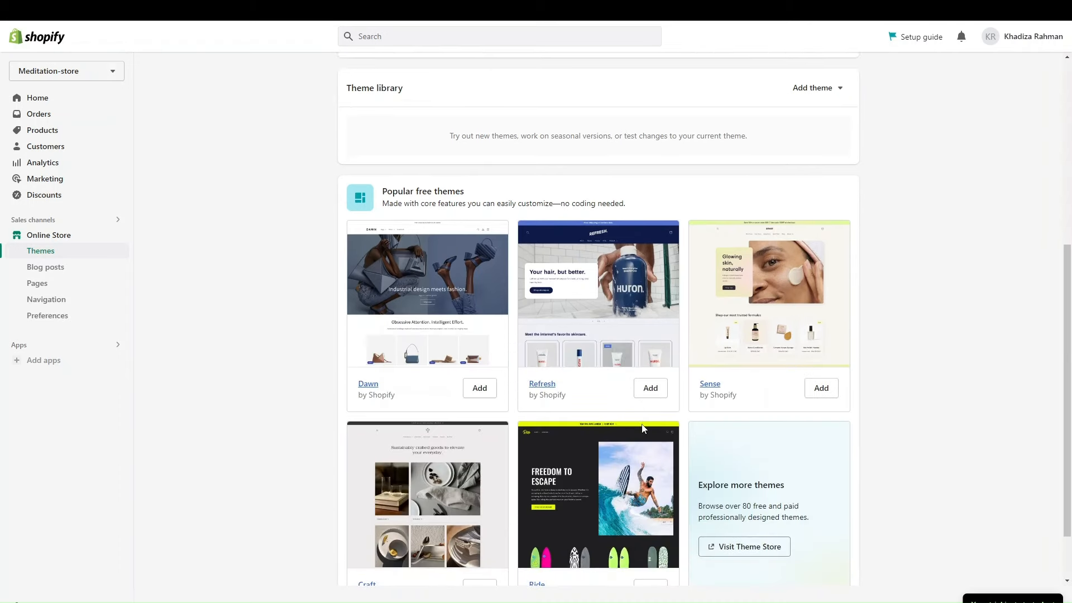
pyautogui.scroll(1, 642, 427)
pyautogui.scroll(-3, 642, 427)
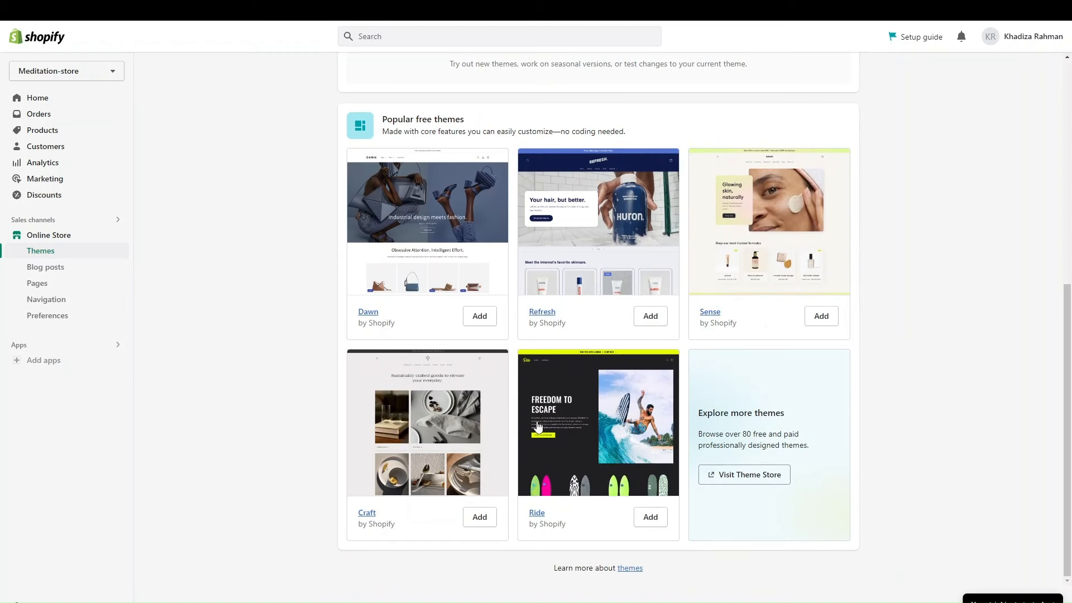
pyautogui.scroll(2, 545, 391)
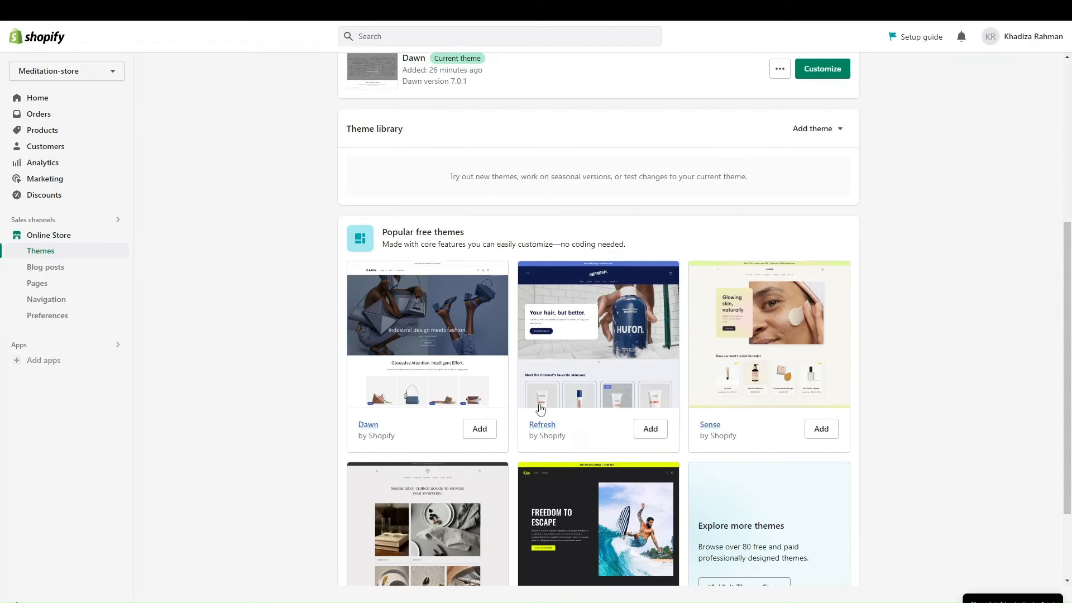
pyautogui.scroll(-2, 541, 409)
# Visit the Shopify Theme Store and examine the listed themes and the price and industry filters.
pyautogui.click(720, 478)
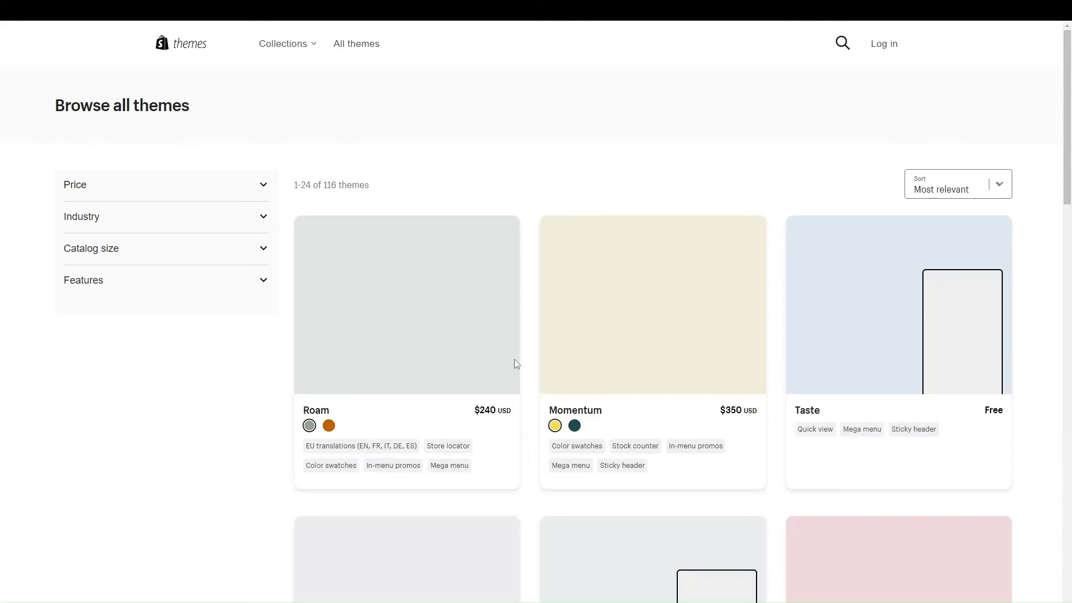
pyautogui.scroll(-5, 522, 476)
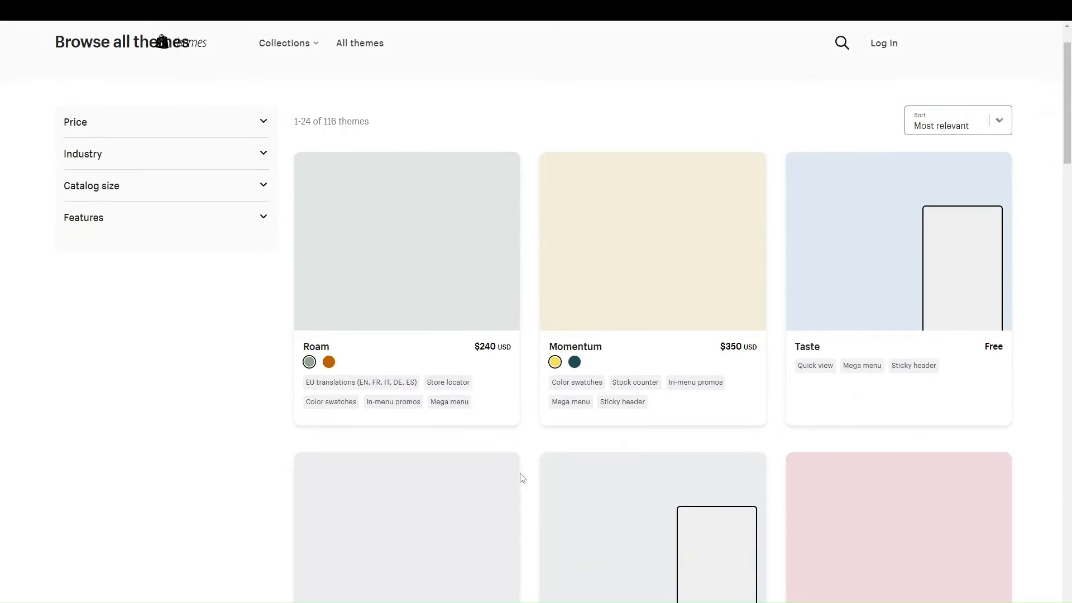
pyautogui.scroll(-16, 522, 477)
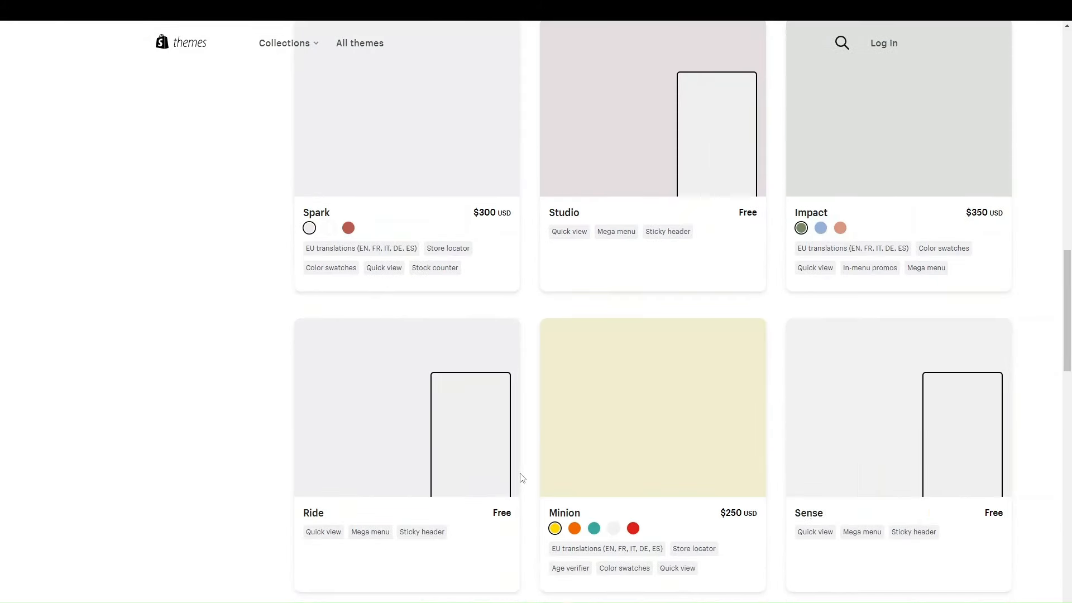
pyautogui.scroll(-5, 522, 477)
pyautogui.scroll(20, 521, 477)
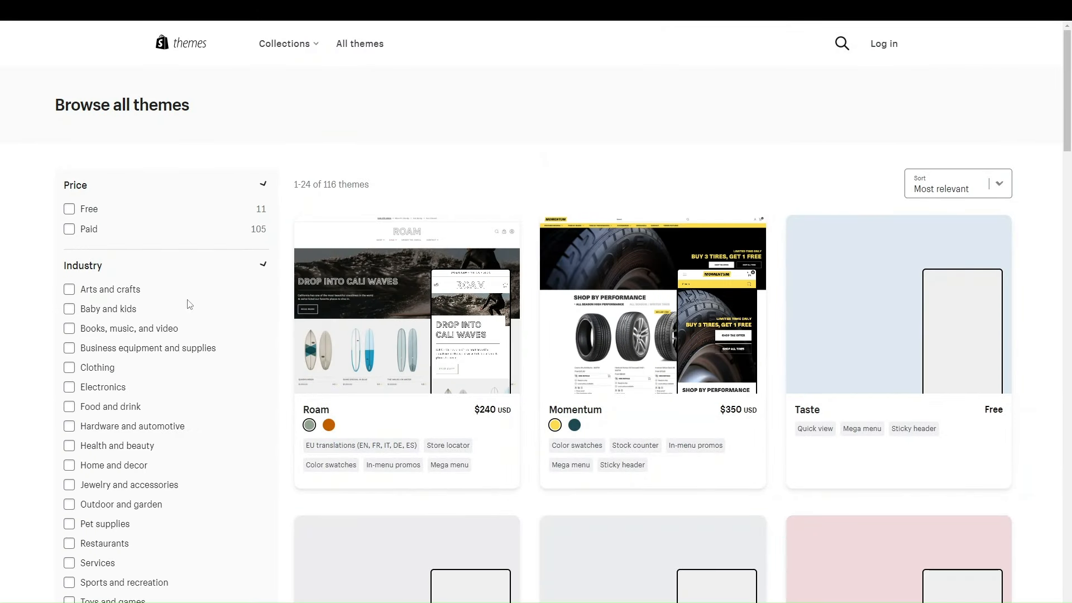
pyautogui.scroll(-2, 189, 304)
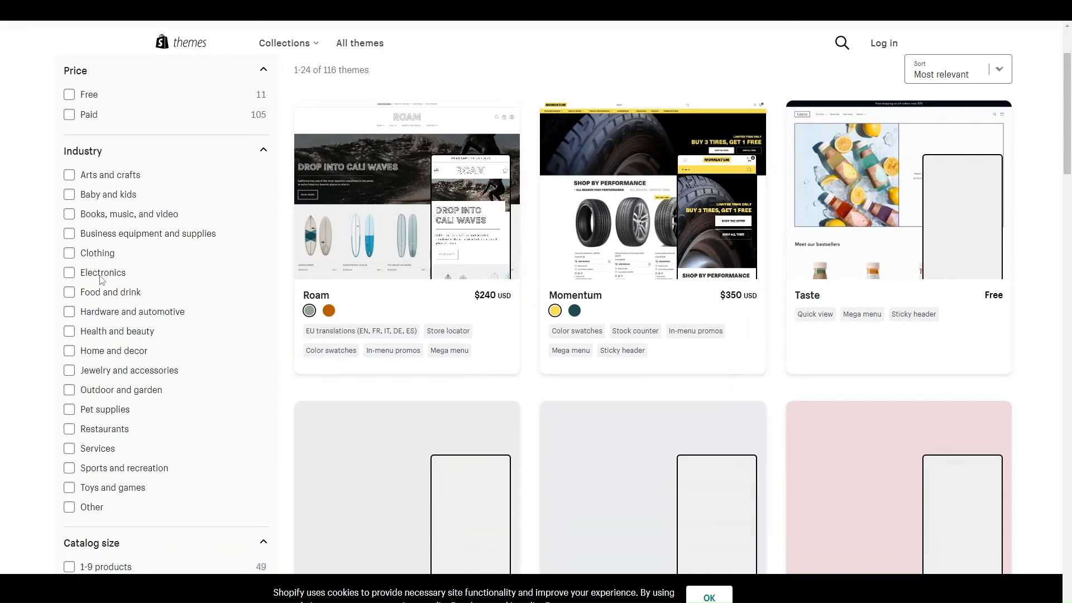
pyautogui.scroll(2, 148, 346)
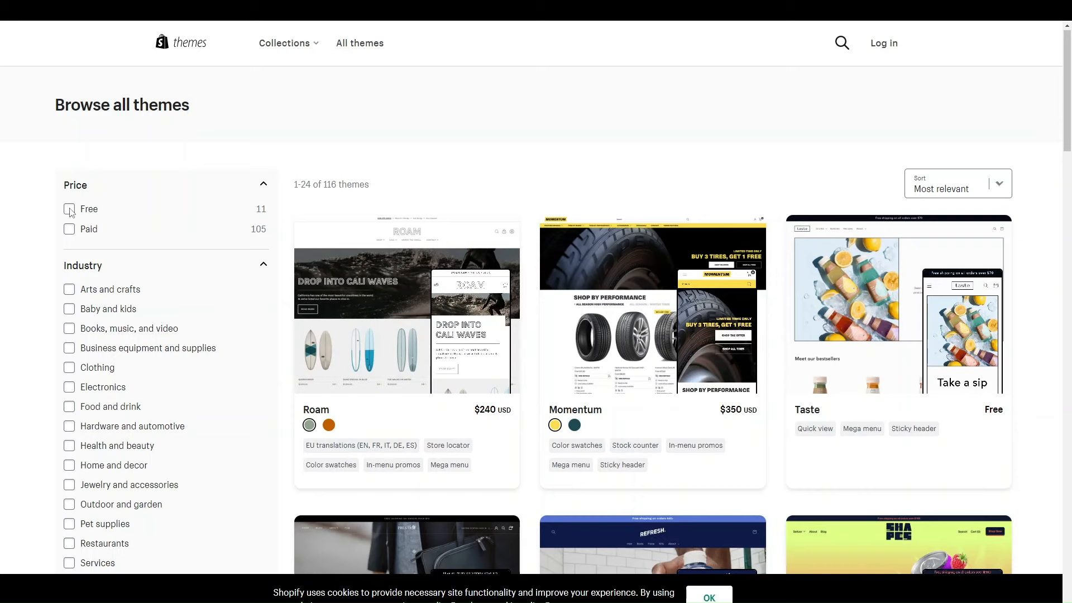
pyautogui.moveTo(410, 21)
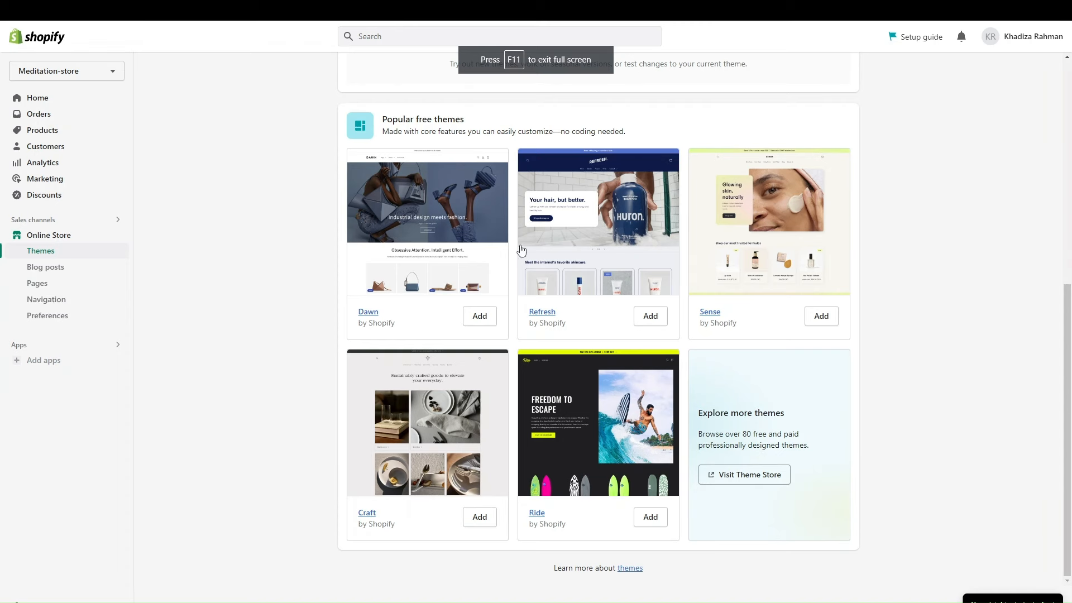
# Back on the store's Themes page, add the free Sense theme to the theme library.
pyautogui.scroll(1, 465, 338)
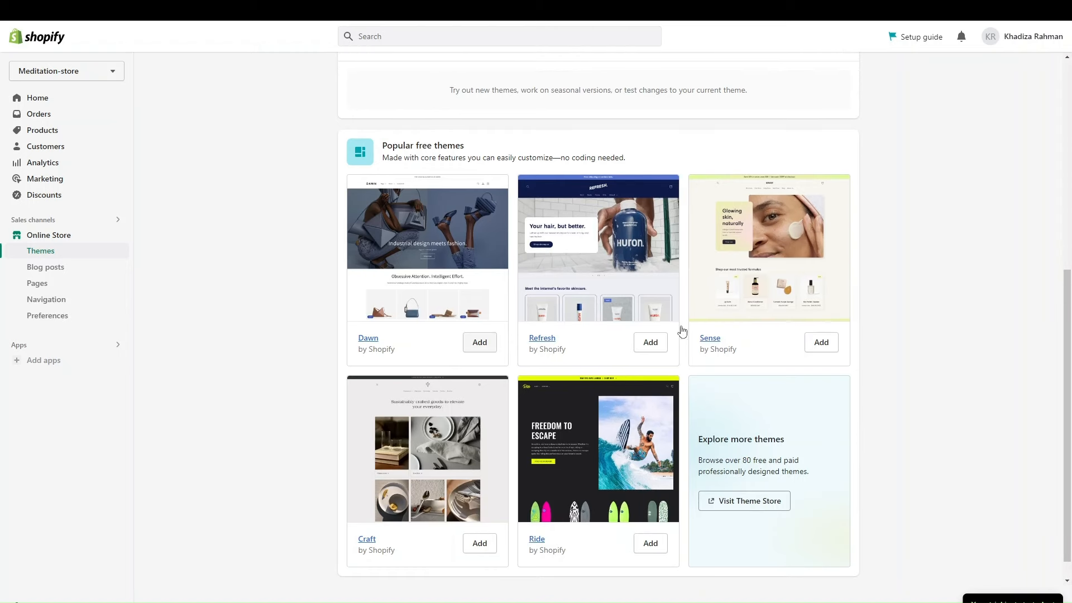
pyautogui.click(808, 343)
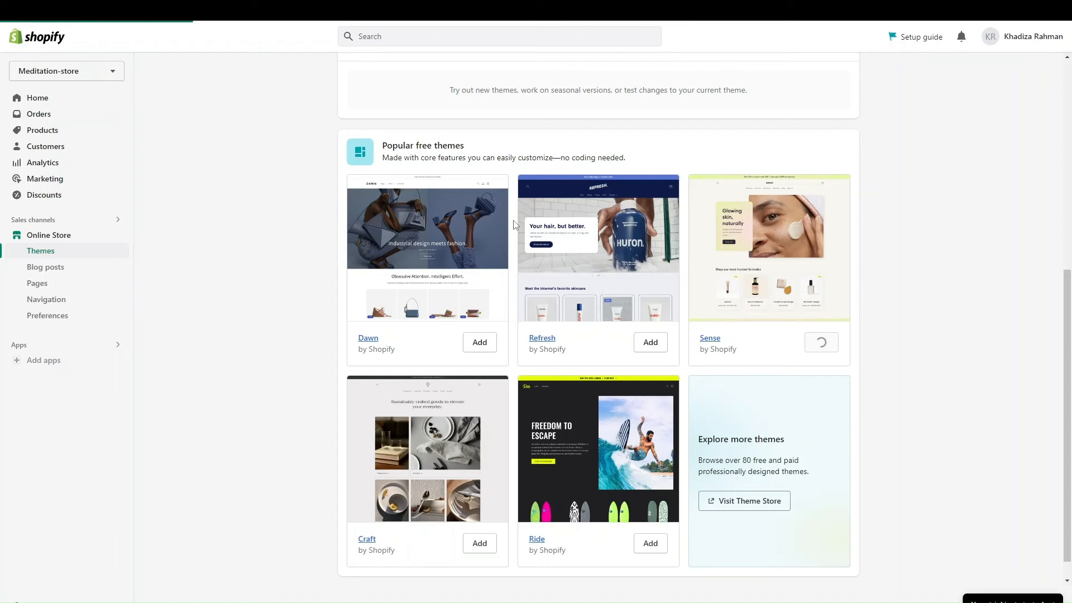
pyautogui.scroll(1, 714, 363)
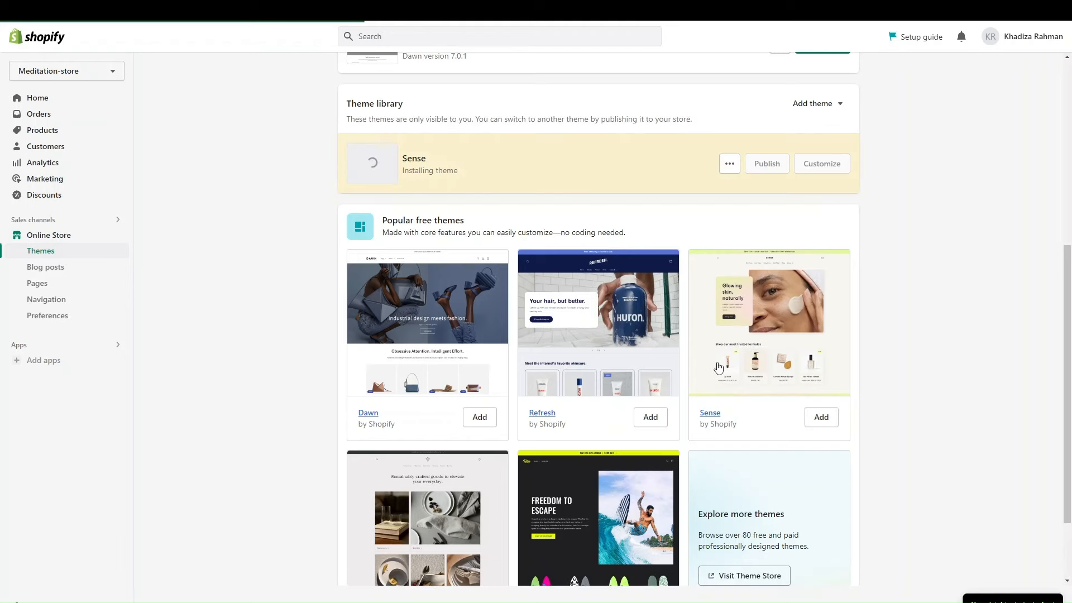
pyautogui.scroll(2, 718, 367)
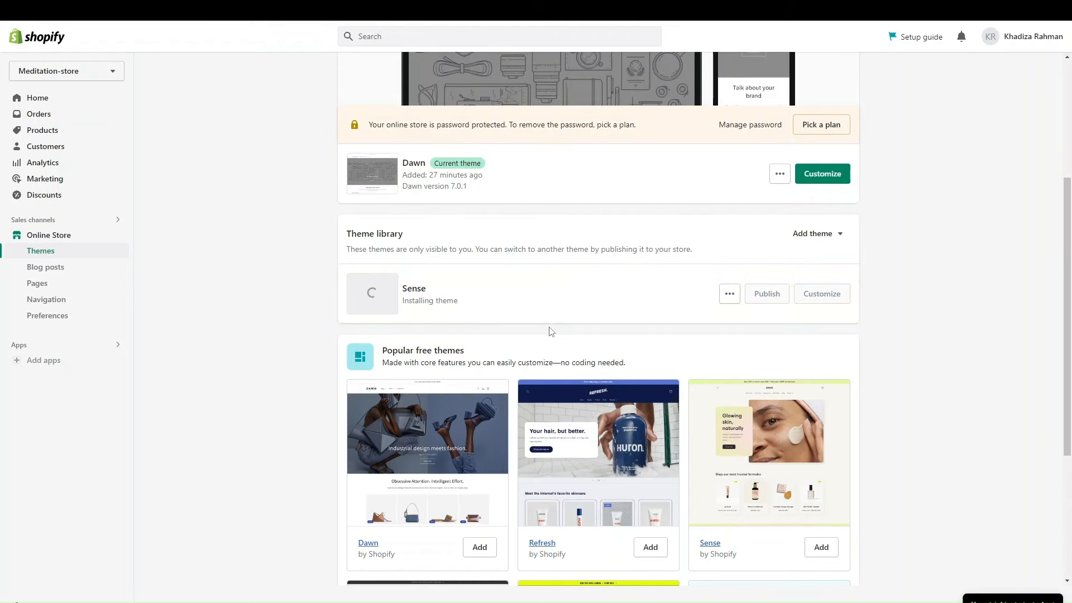
pyautogui.scroll(1, 602, 319)
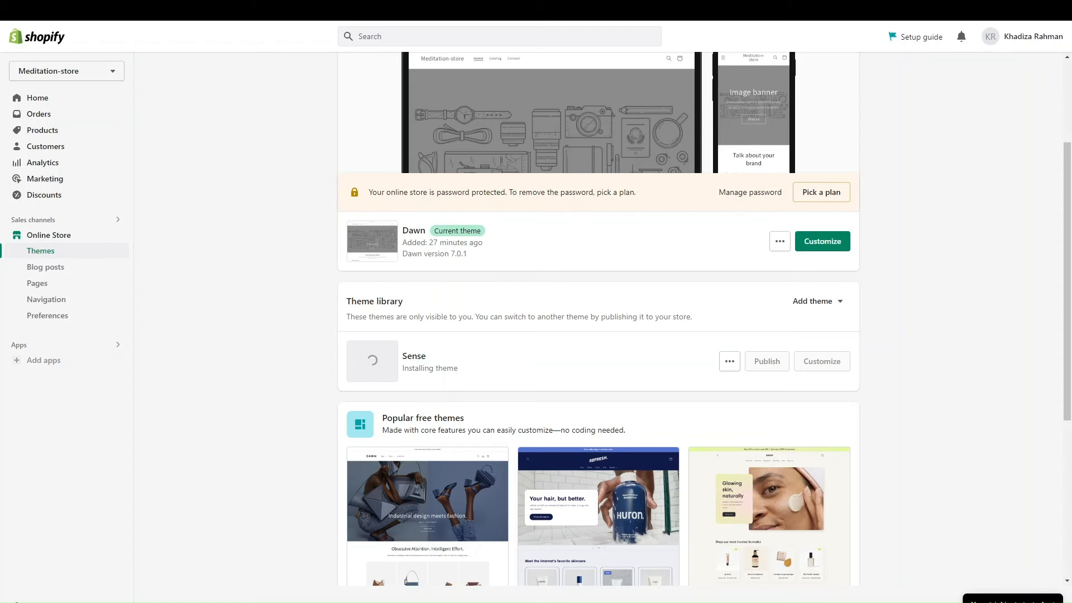
pyautogui.scroll(-1, 592, 246)
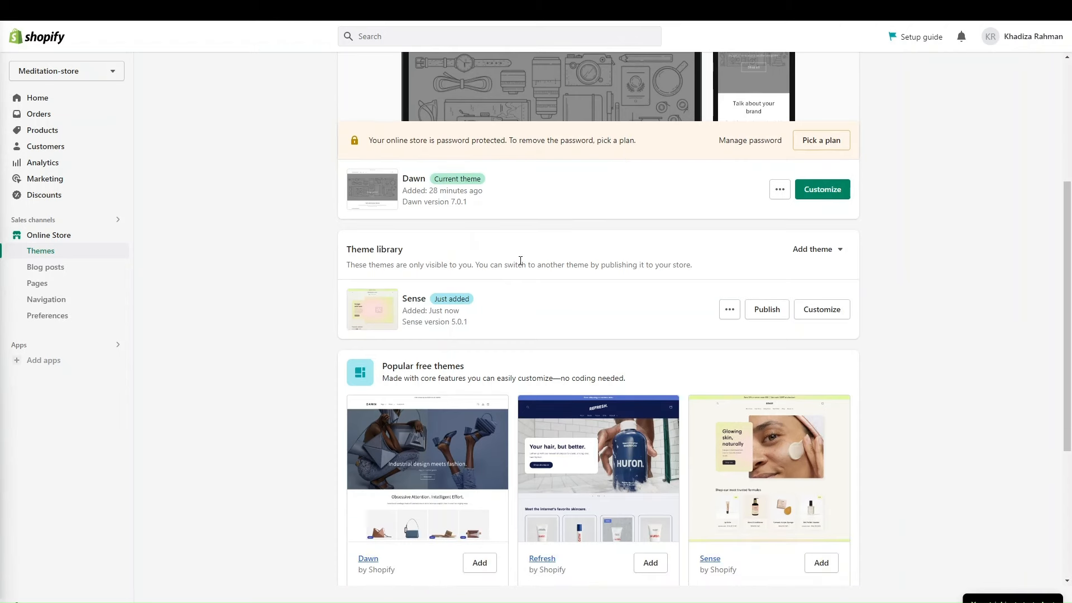
# Publish the Sense theme from the theme library as the store's current theme.
pyautogui.click(731, 317)
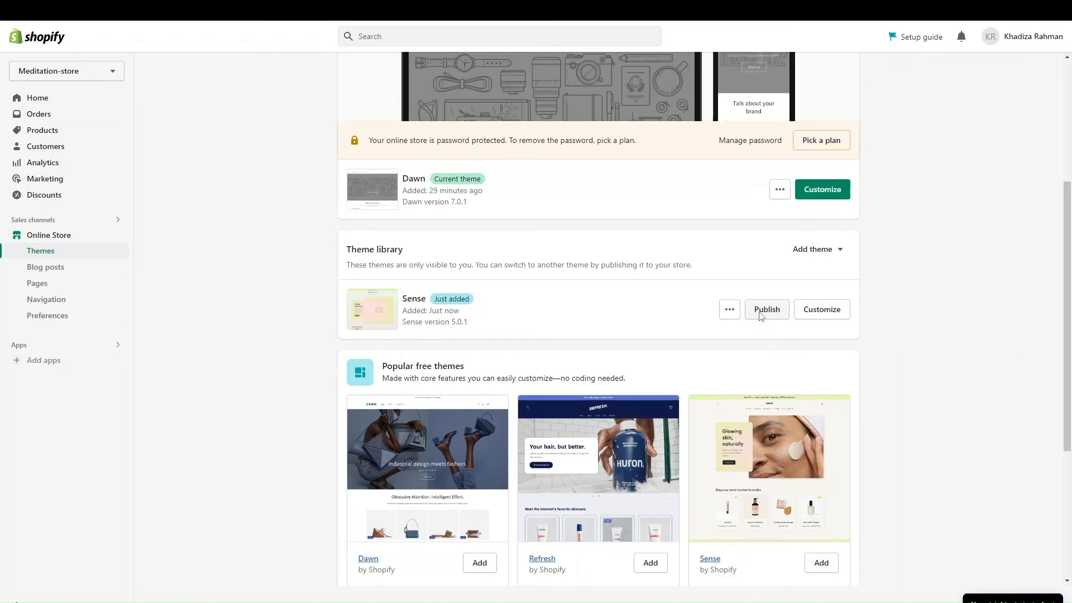
pyautogui.click(761, 310)
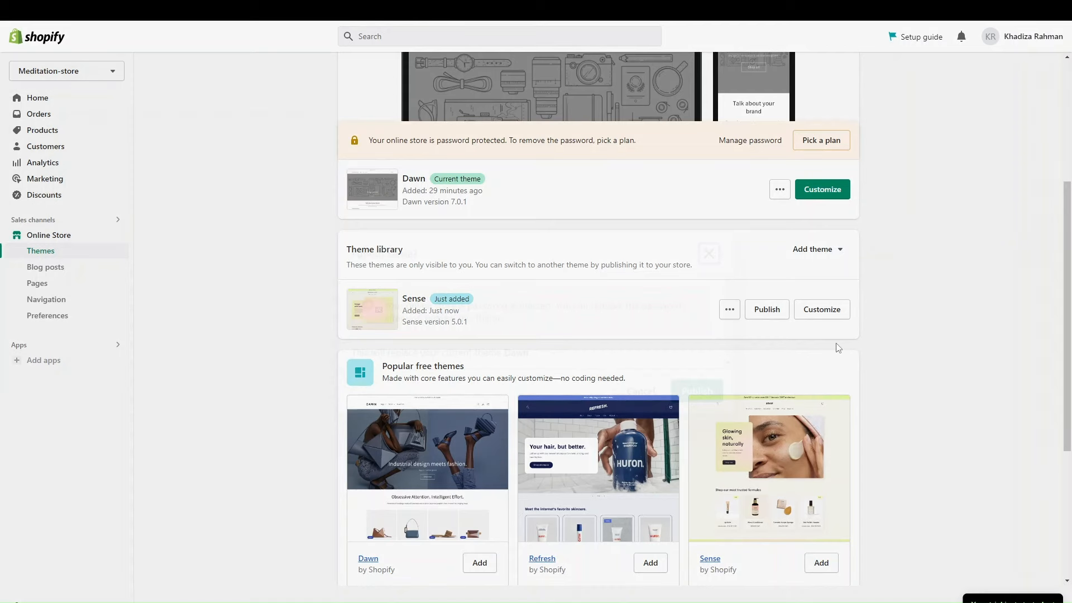
pyautogui.click(761, 309)
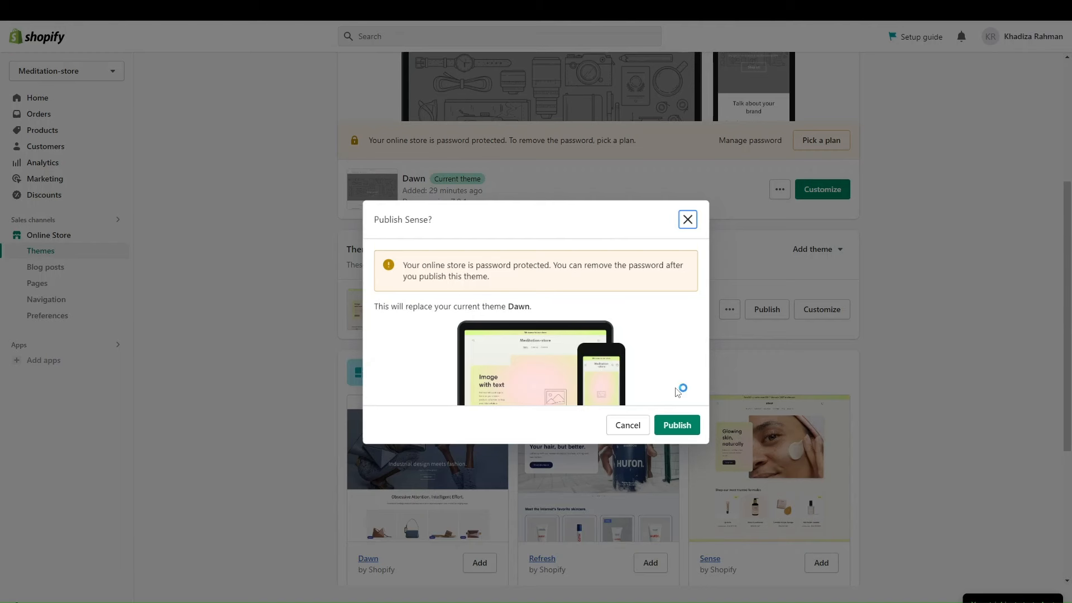
pyautogui.click(679, 428)
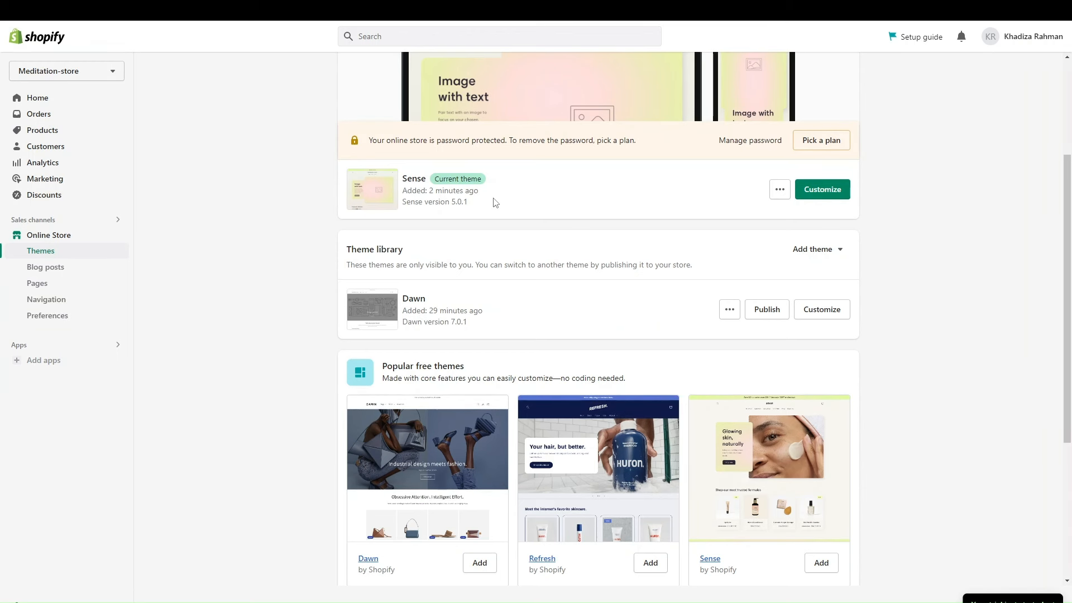
# View the online store with the Sense theme and examine its home page down to the featured collection and brand section.
pyautogui.scroll(1, 496, 201)
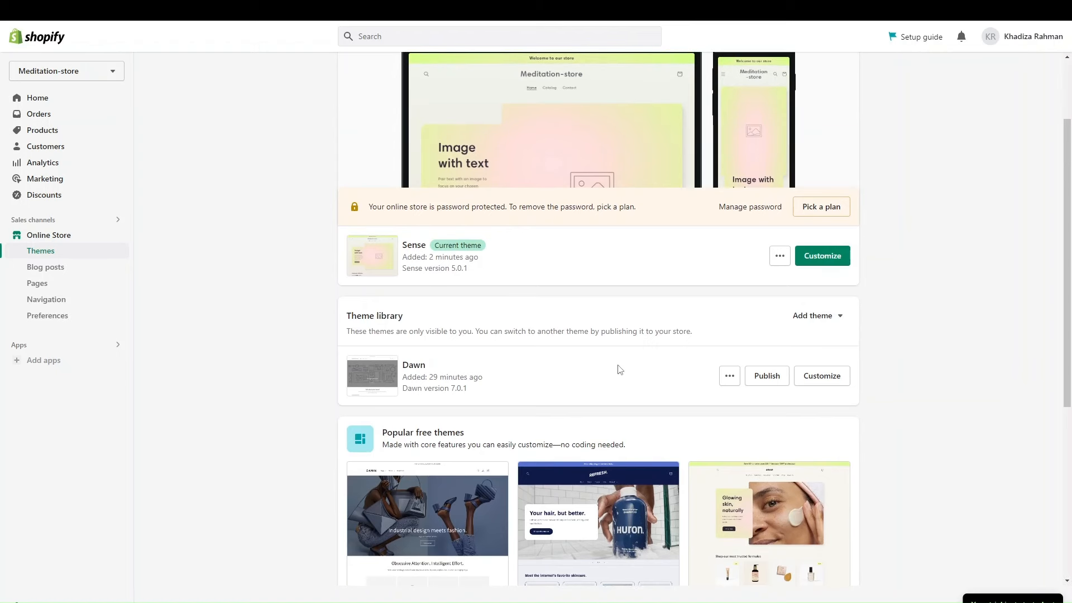
pyautogui.scroll(2, 618, 370)
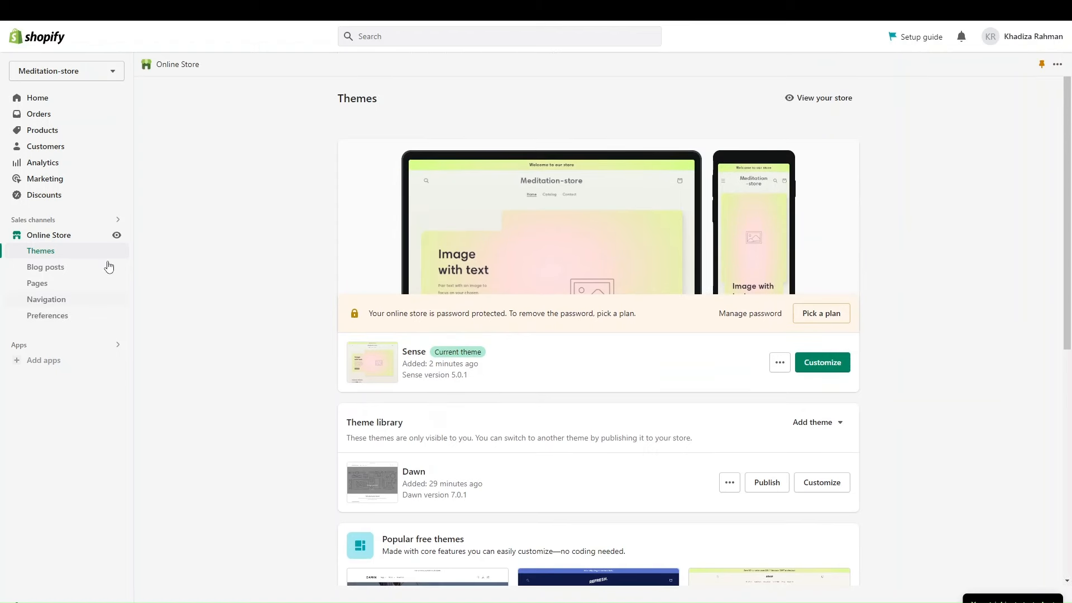
pyautogui.click(117, 236)
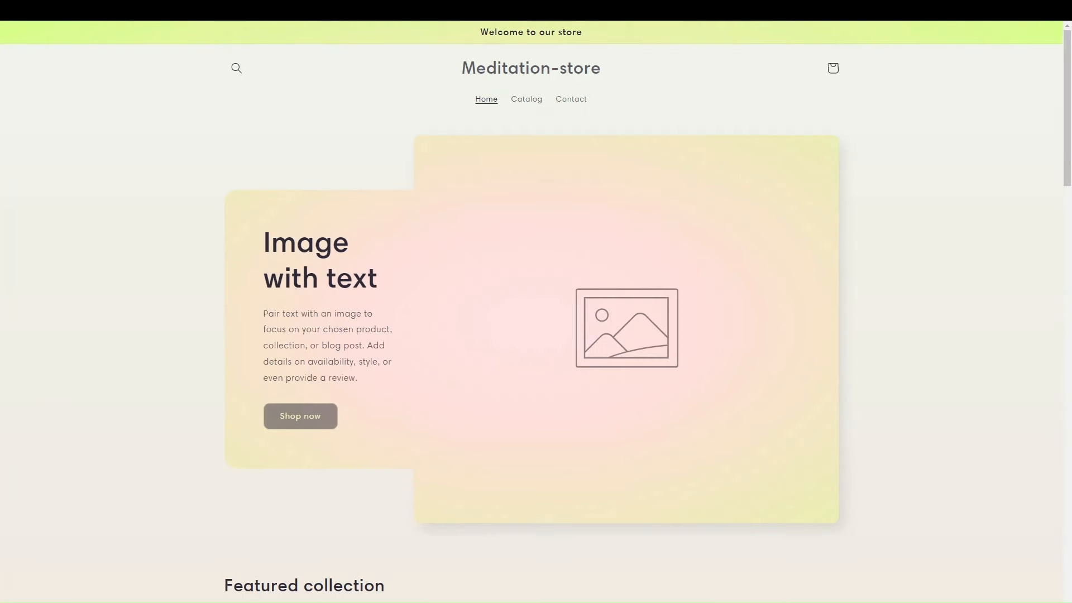
pyautogui.scroll(-5, 336, 260)
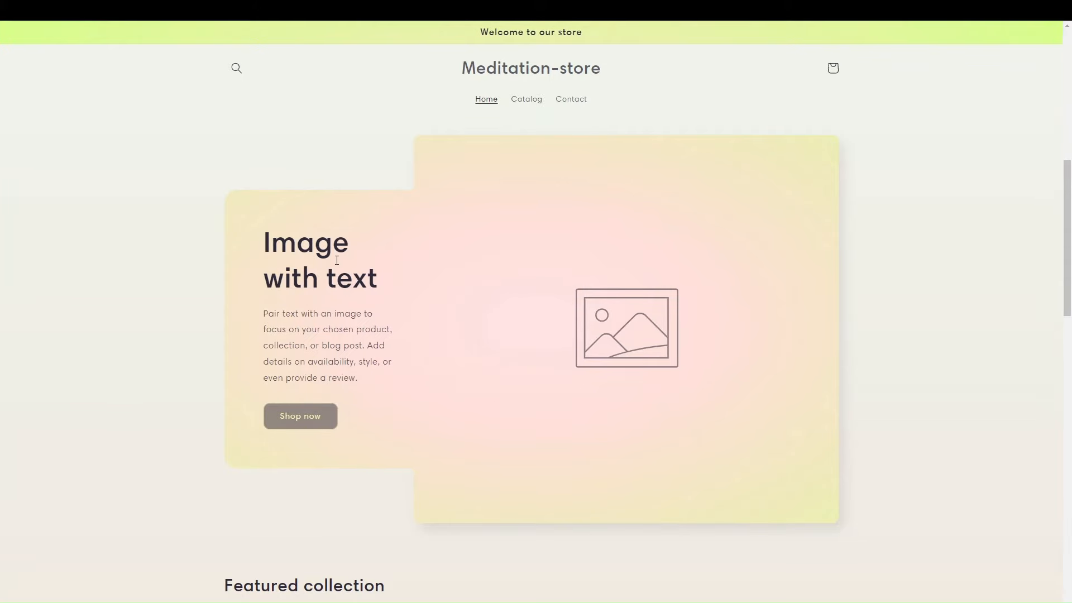
pyautogui.scroll(-10, 337, 264)
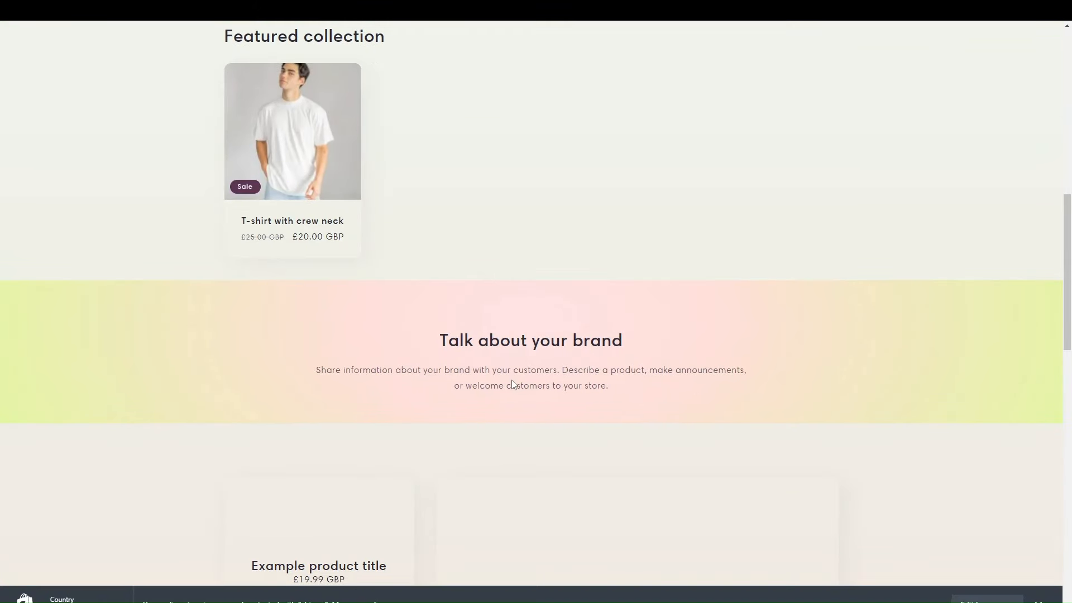
pyautogui.scroll(3, 302, 264)
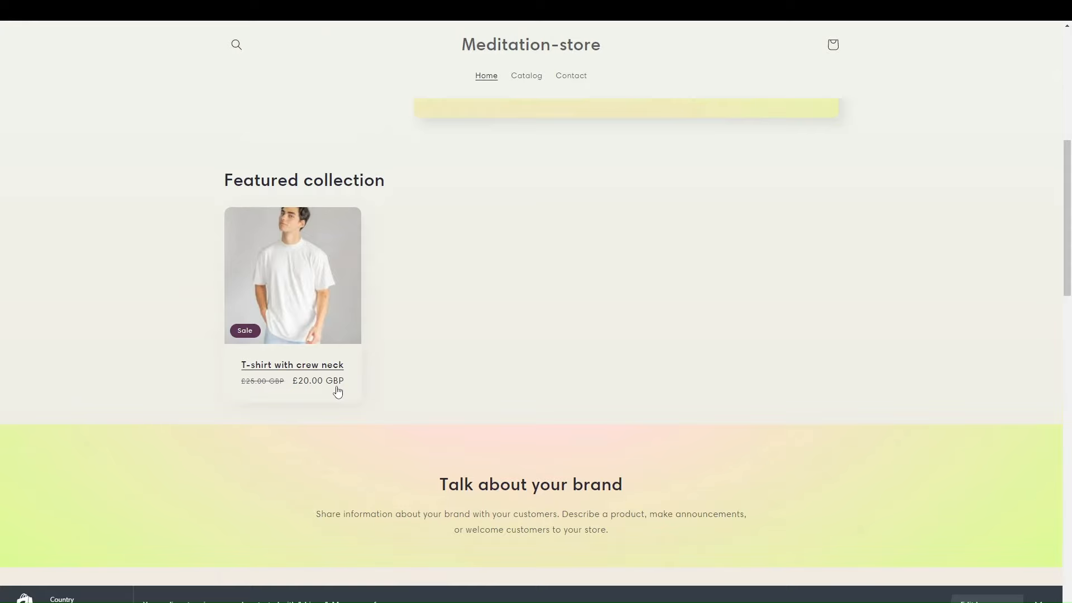
# Look over the storefront home page and open the current Sense theme for customizing.
pyautogui.scroll(-10, 336, 396)
pyautogui.scroll(1, 531, 390)
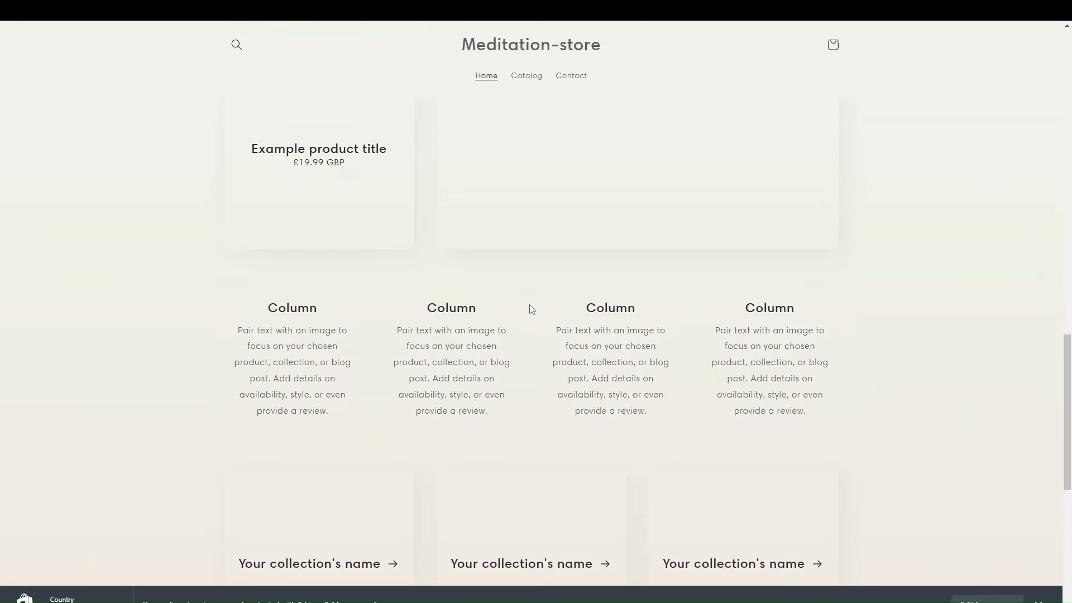
pyautogui.scroll(10, 531, 308)
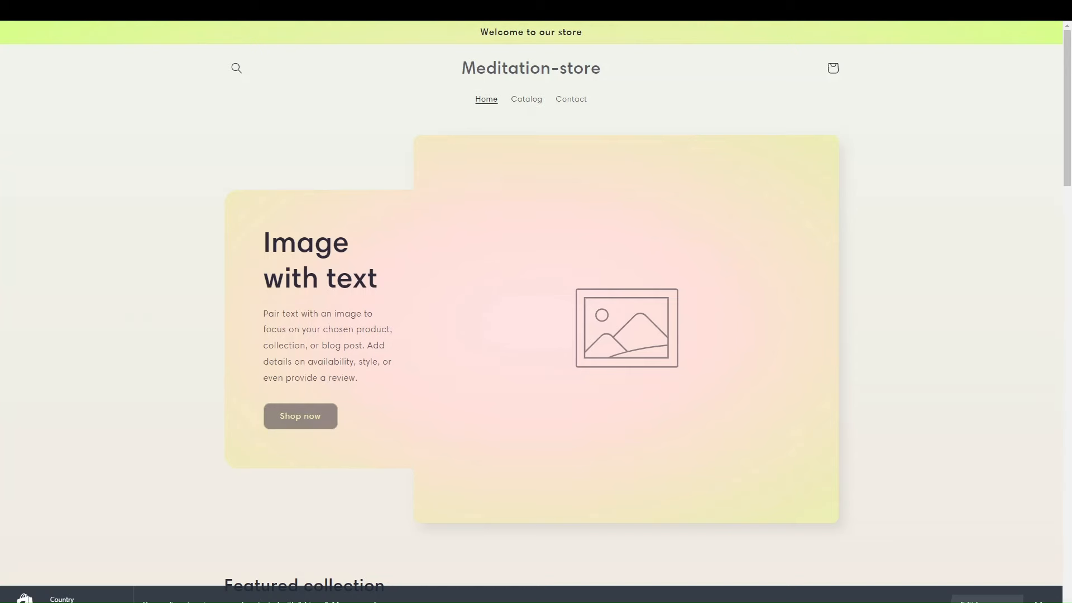
pyautogui.hotkey('ctrl', 'shift', 'Tab')
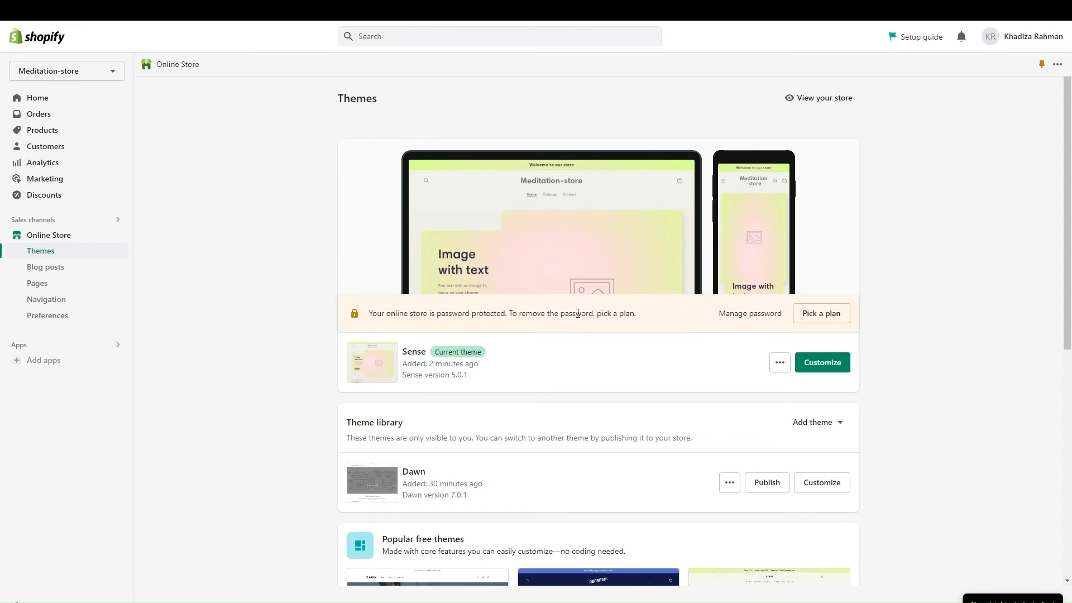
pyautogui.click(824, 363)
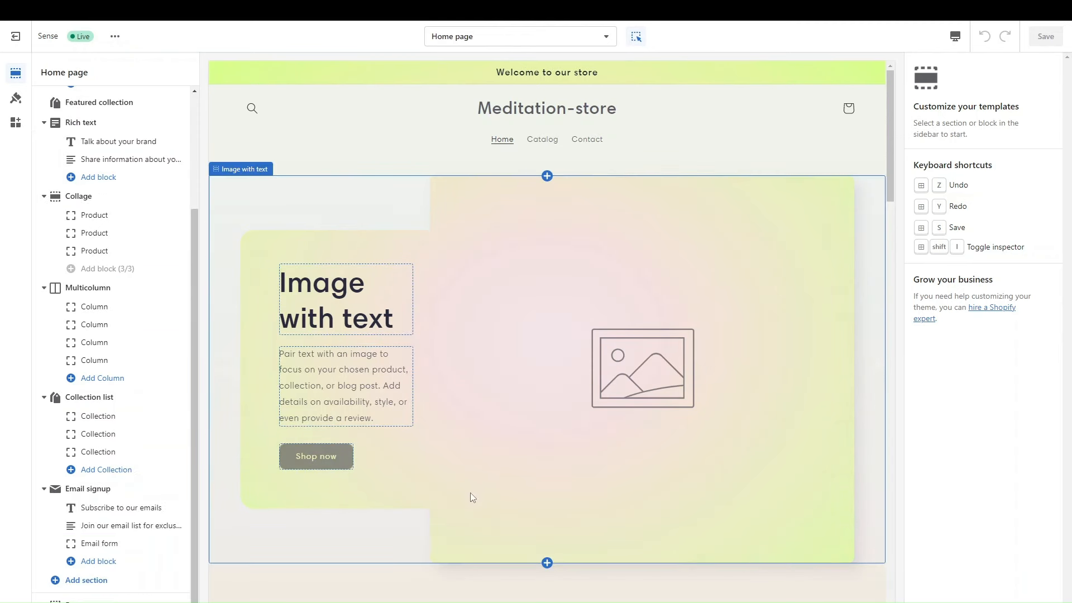
# Append Lorem ipsum placeholder text to the existing paragraph in the Image with text section.
pyautogui.scroll(-5, 471, 494)
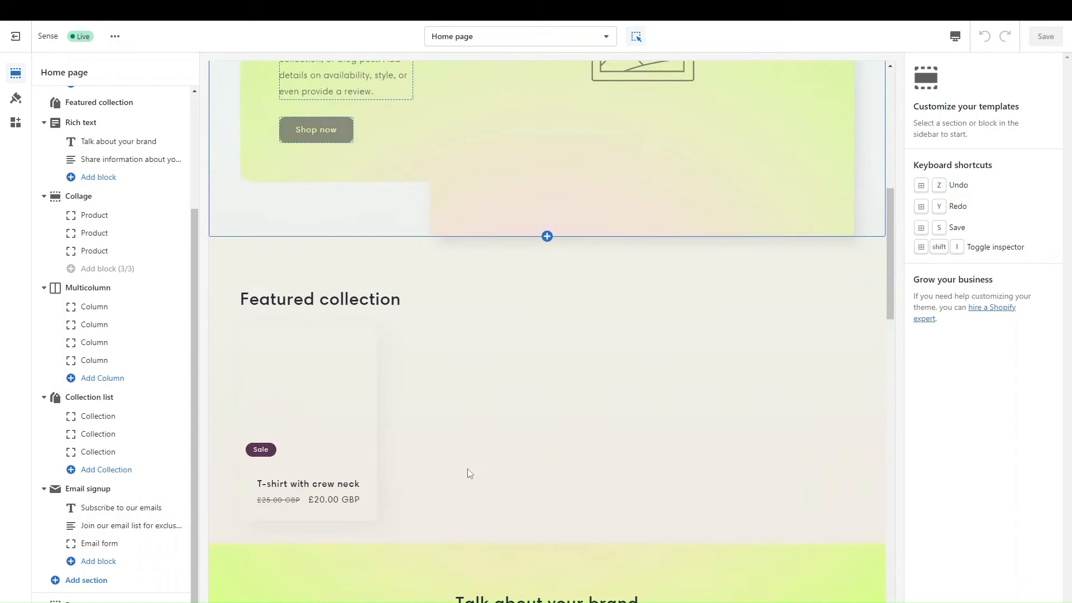
pyautogui.scroll(-3, 468, 472)
pyautogui.scroll(8, 467, 472)
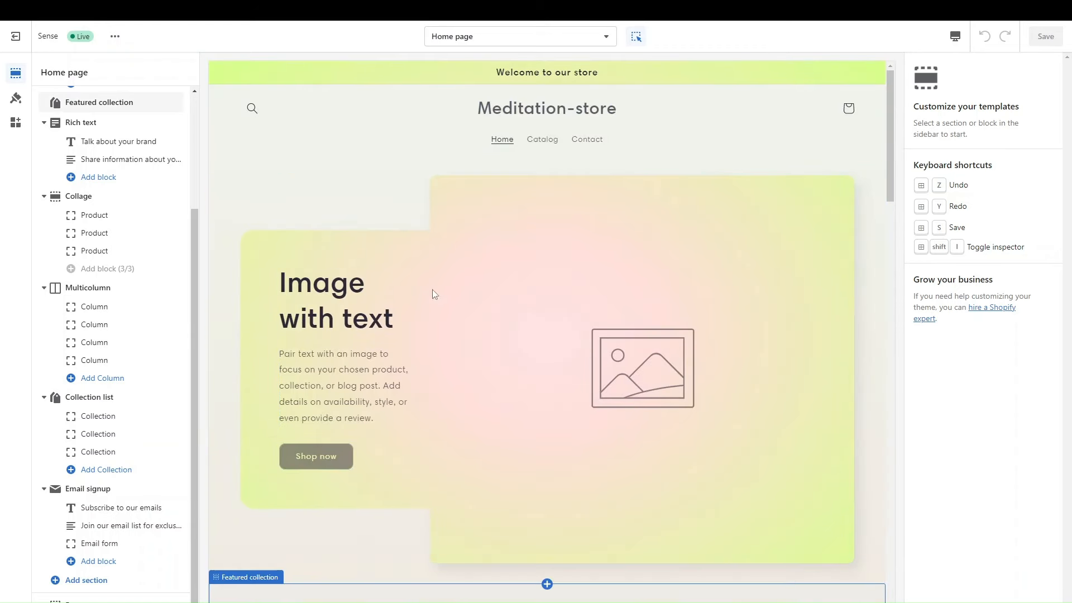
pyautogui.click(373, 401)
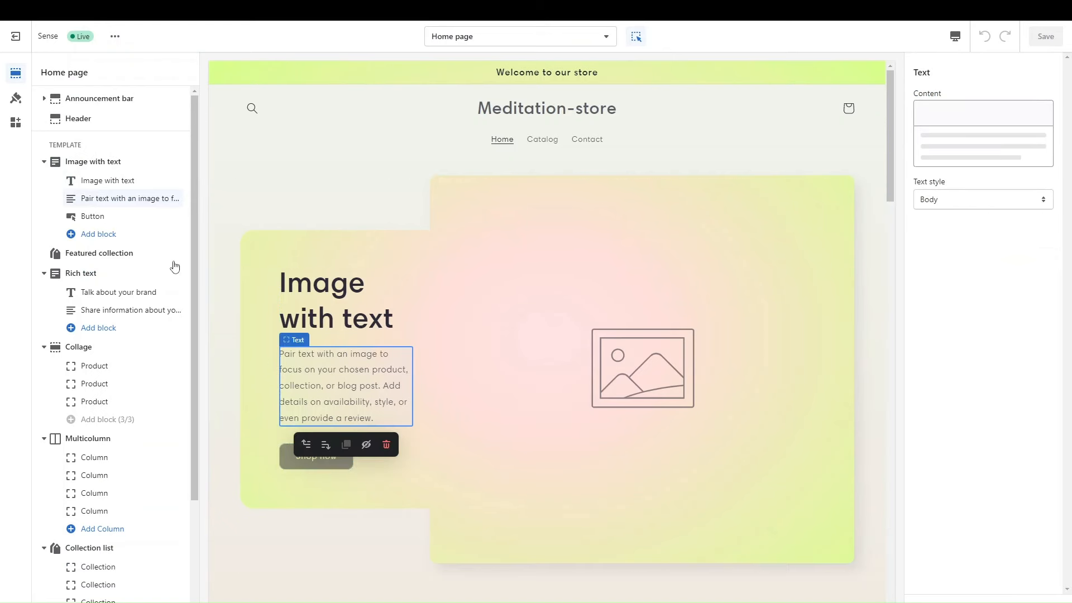
pyautogui.click(308, 403)
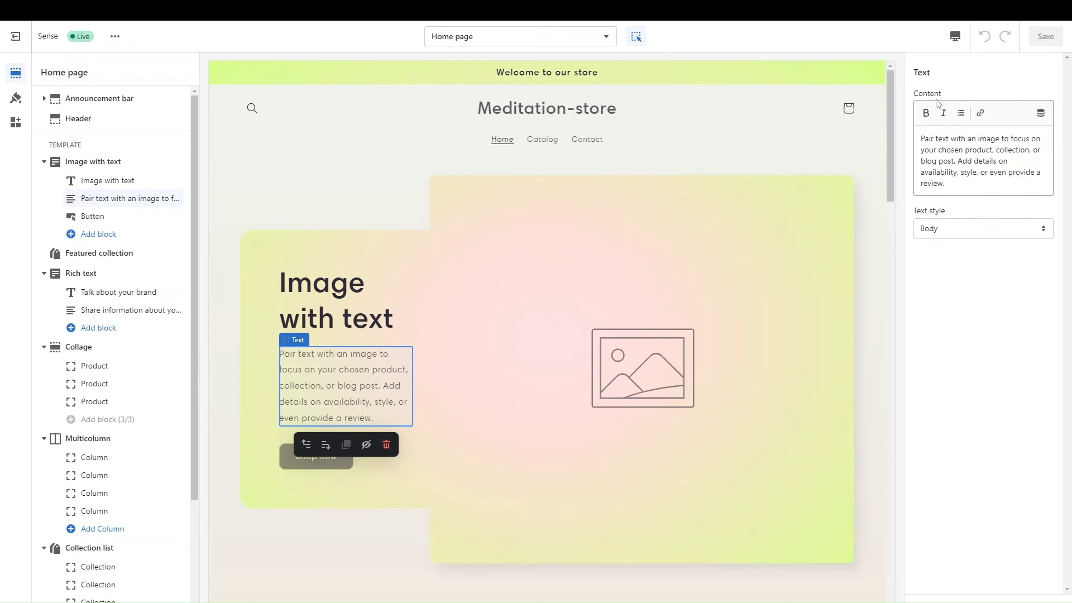
pyautogui.click(958, 187)
pyautogui.hotkey('ctrl', 'a')
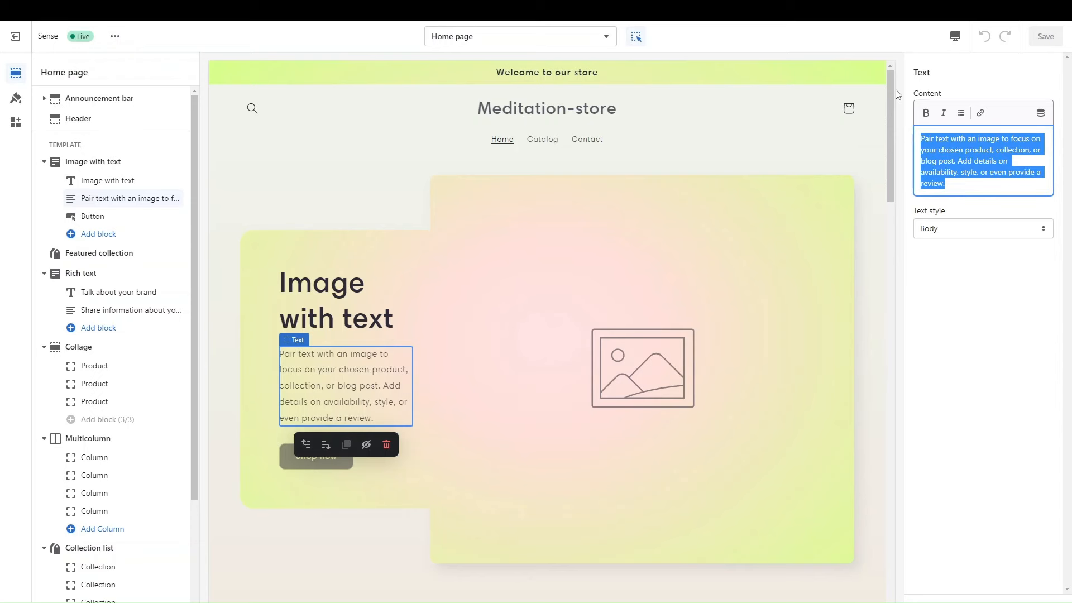
pyautogui.press('Right')
pyautogui.write('Lorem ipsum dolor sit amet, consectetur adipiscing elit. In lobortis quis turpis nec posuere. Nam id neque ac ex dignissim sollicitudin. Integer porta orci quis nunc bibendum, eu ultricies diam auctor. Cras id nisl ipsum. Sed mauris quam, tincidunt eget lorem at, tincidunt consequat tellus. Cras sed nunc elit. Sed posuere lectus eget arcu dignissim pulvinar. Quisque vestibulum quam vitae eleifend efficitur. Cras sed nulla in libero ultrices dapibus. Proin ex tellus, hendrerit id scelerisque non, eleifend id sapien. Ut bibendum, neque quis tempor consequat, arcu nisl efficitur erat, ut suscipit dolor mauris non lacus. Maecenas accumsan eget felis non finibus. Mauris nulla ligula, faucibus et dolor eget, pellentesque tincidunt justo.')
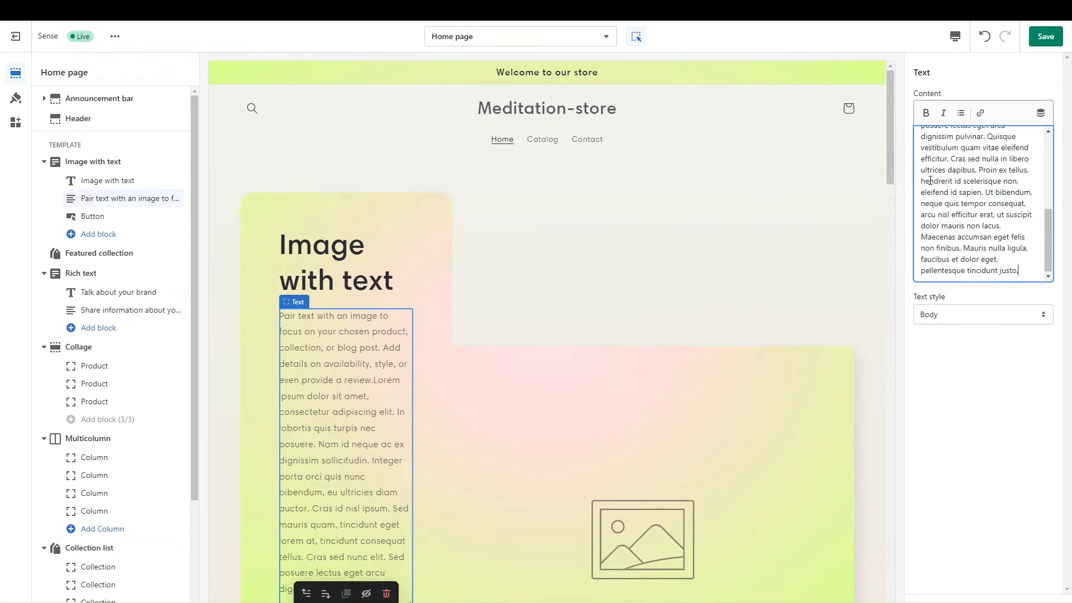
# Trim the placeholder text so that the paragraph ends with "Nam id neque ac".
pyautogui.moveTo(952, 159); pyautogui.dragTo(1048, 293)
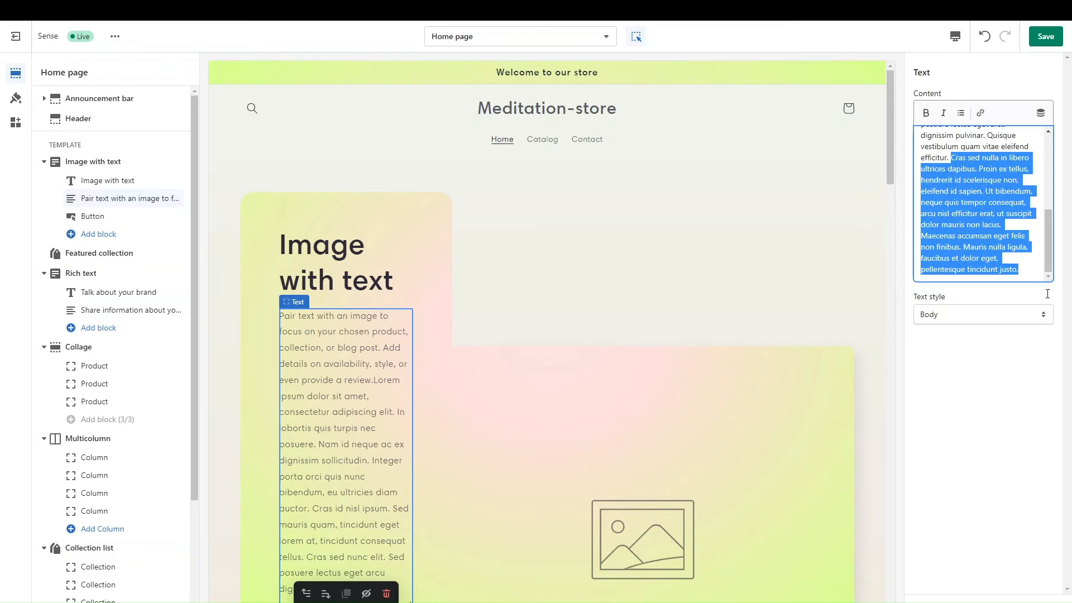
pyautogui.press('BackSpace')
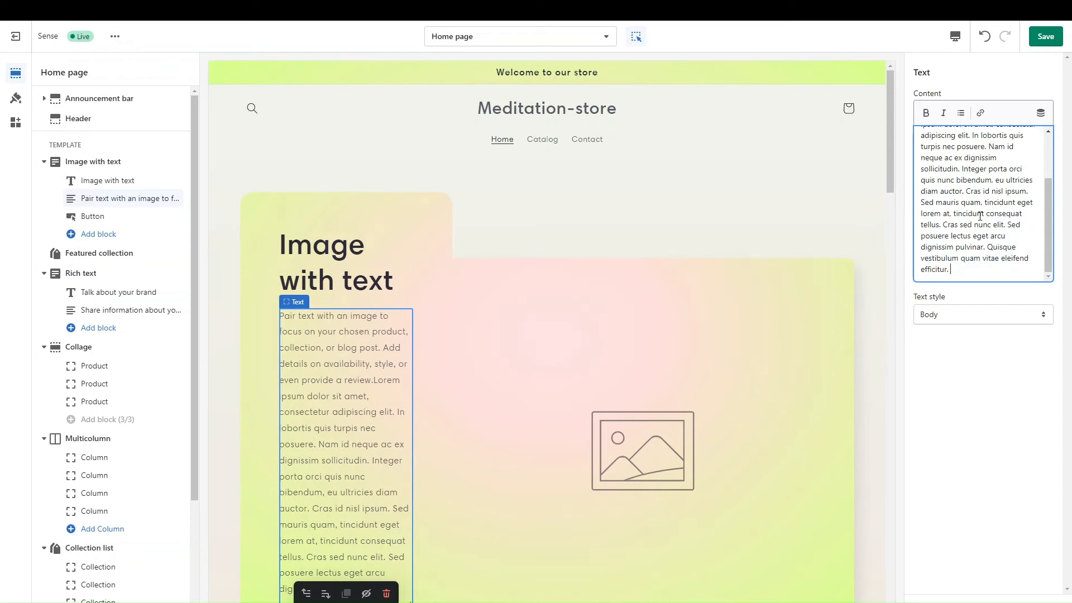
pyautogui.scroll(1, 959, 198)
pyautogui.moveTo(952, 193); pyautogui.dragTo(1021, 367)
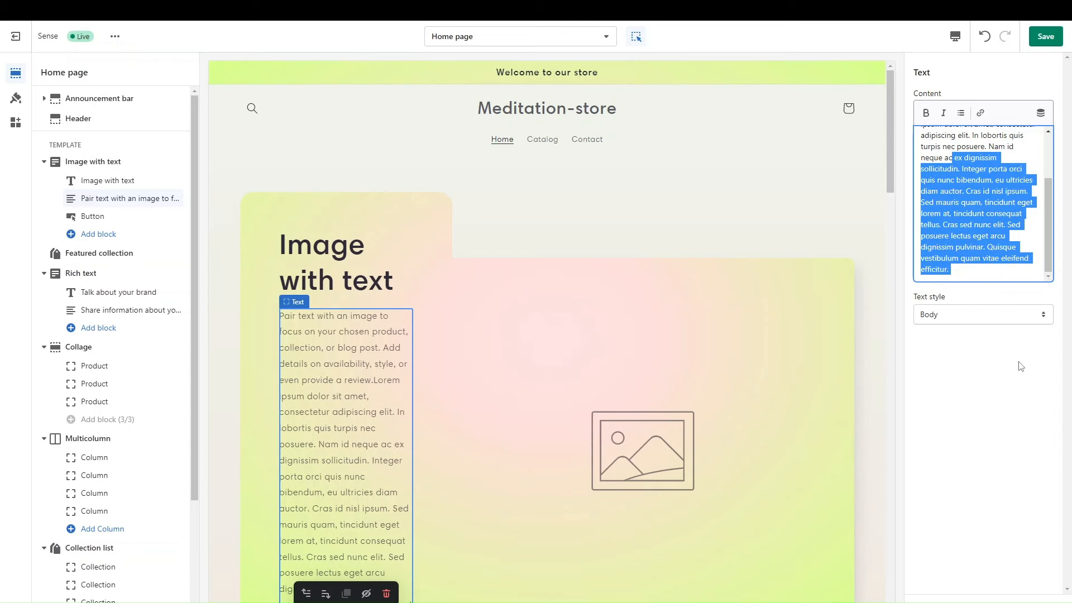
pyautogui.press('BackSpace')
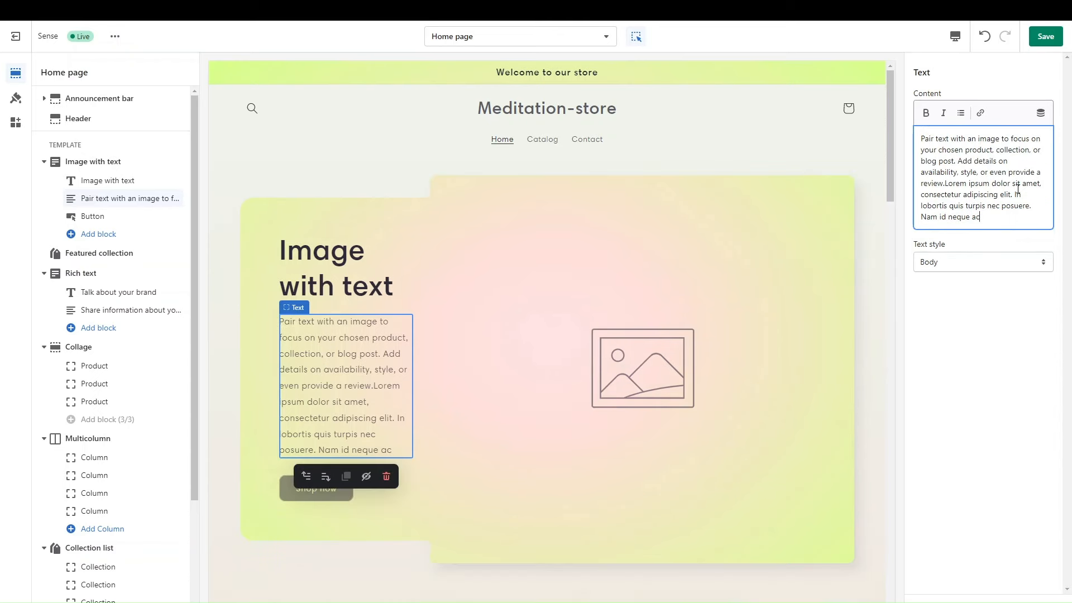
# Set the paragraph's text style to Subtitle and select the Image with text section.
pyautogui.click(971, 265)
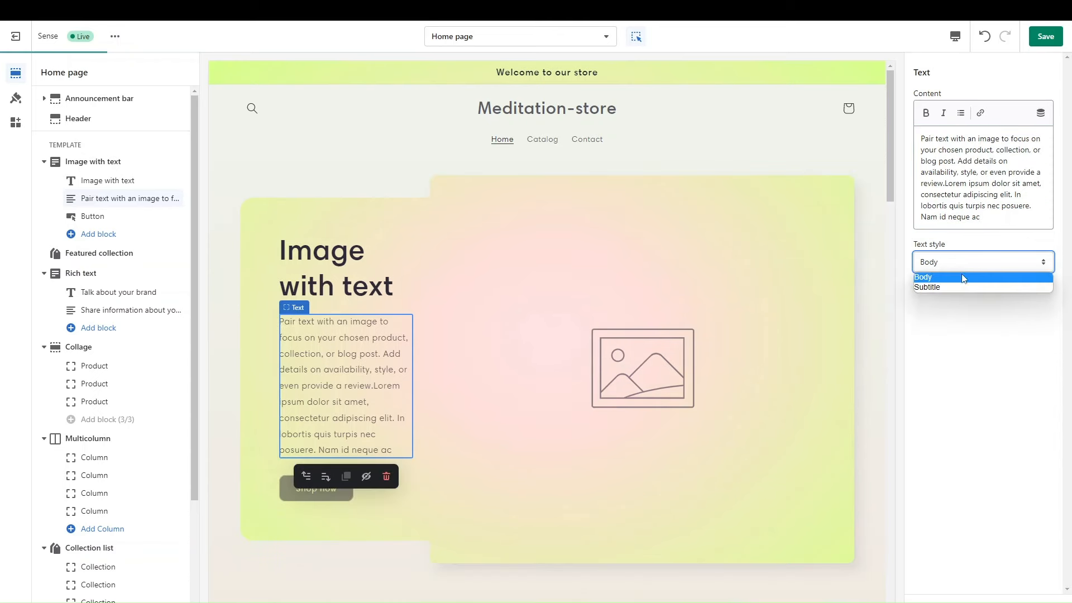
pyautogui.click(930, 287)
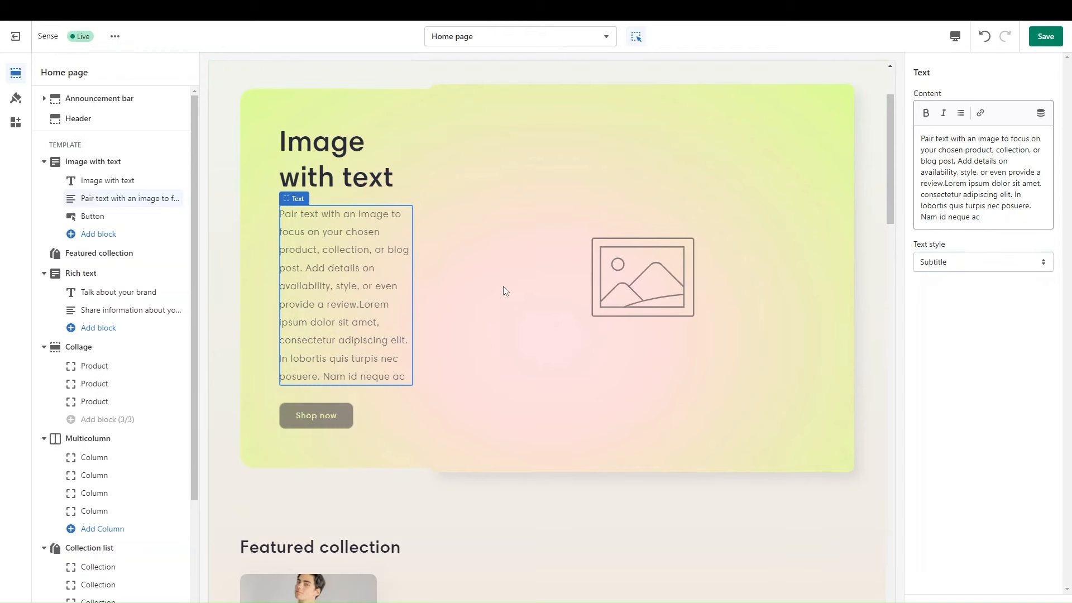
pyautogui.click(360, 191)
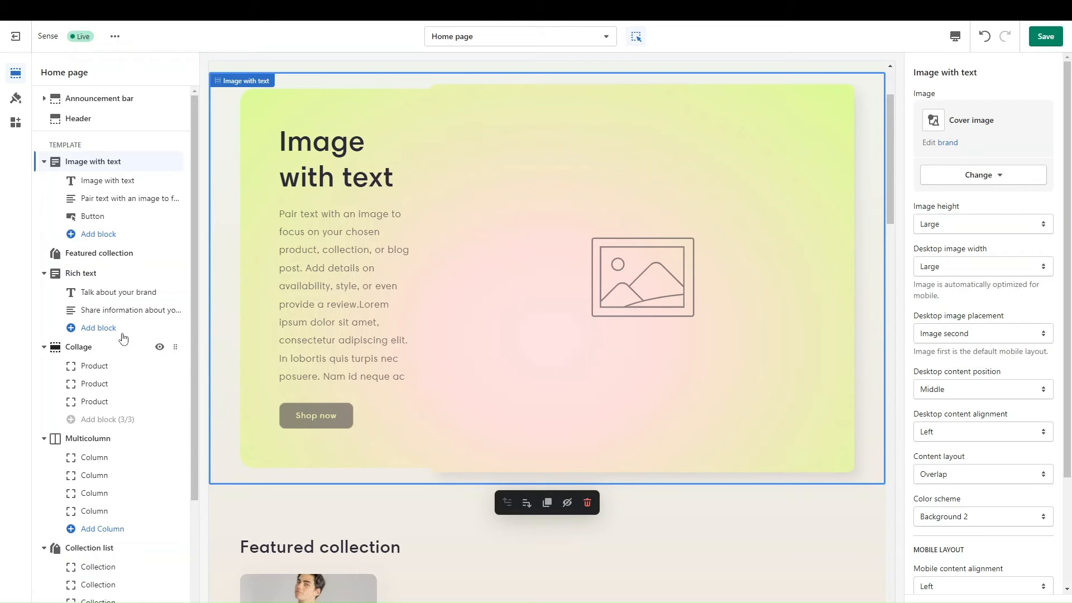
pyautogui.scroll(-3, 124, 339)
pyautogui.scroll(3, 86, 182)
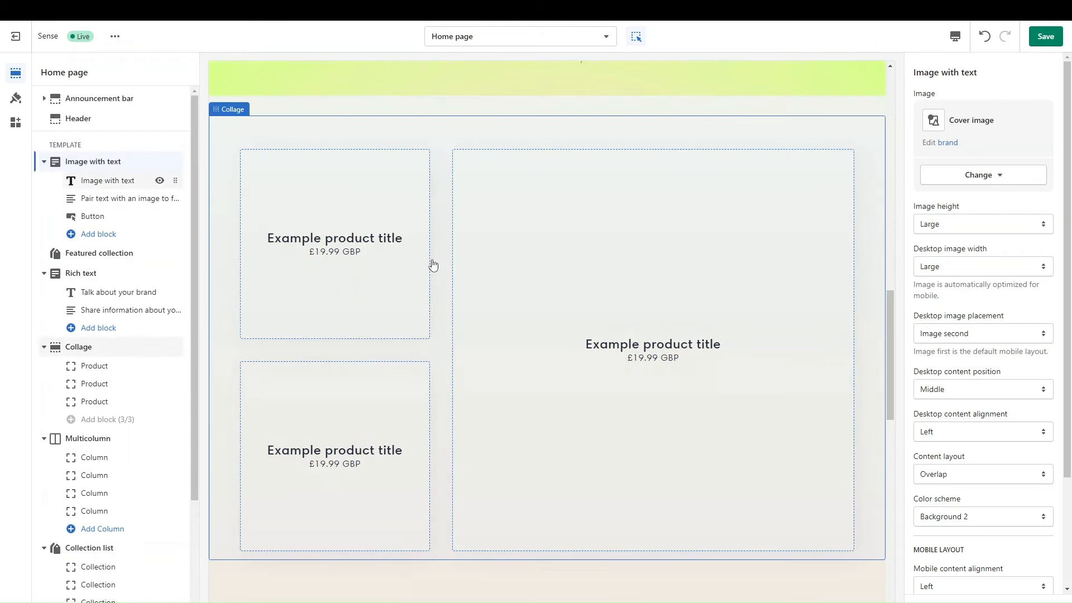
# Link the Shop now button in the Image with text section to the Contact page.
pyautogui.click(92, 223)
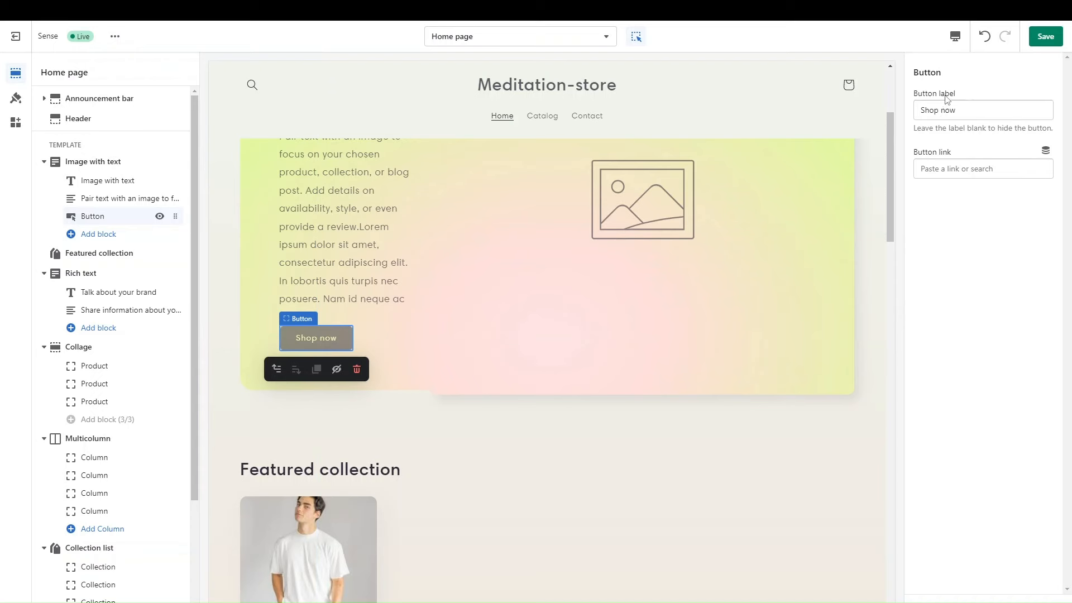
pyautogui.click(955, 168)
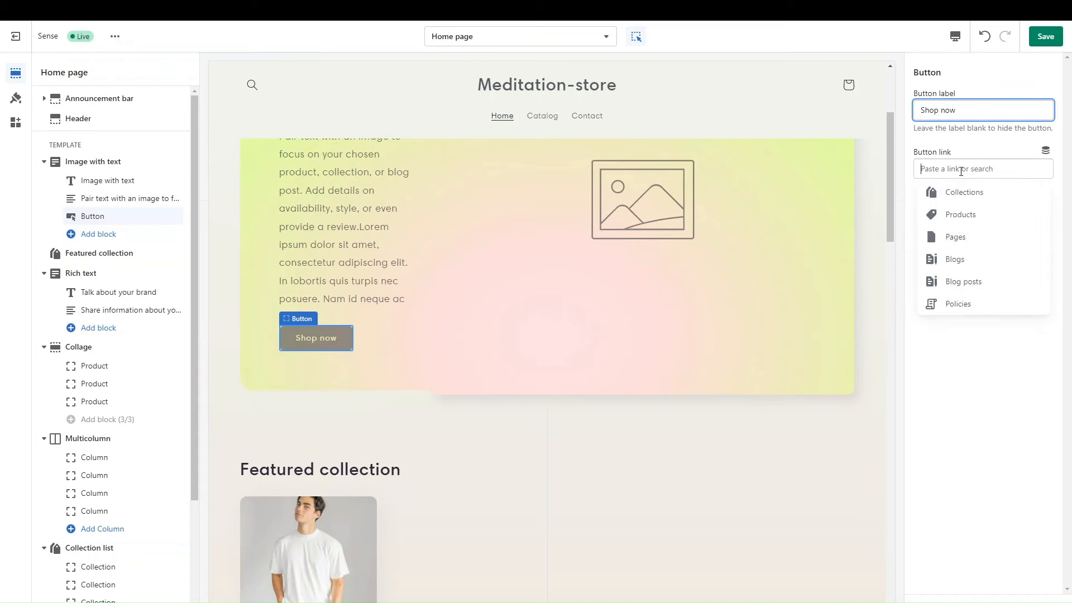
pyautogui.click(954, 239)
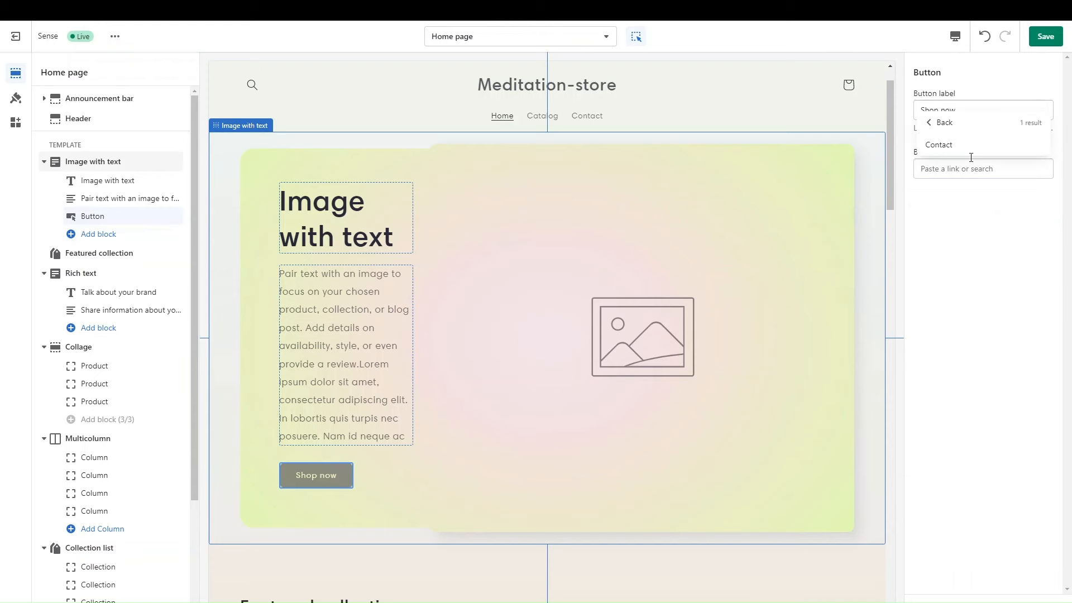
pyautogui.click(940, 144)
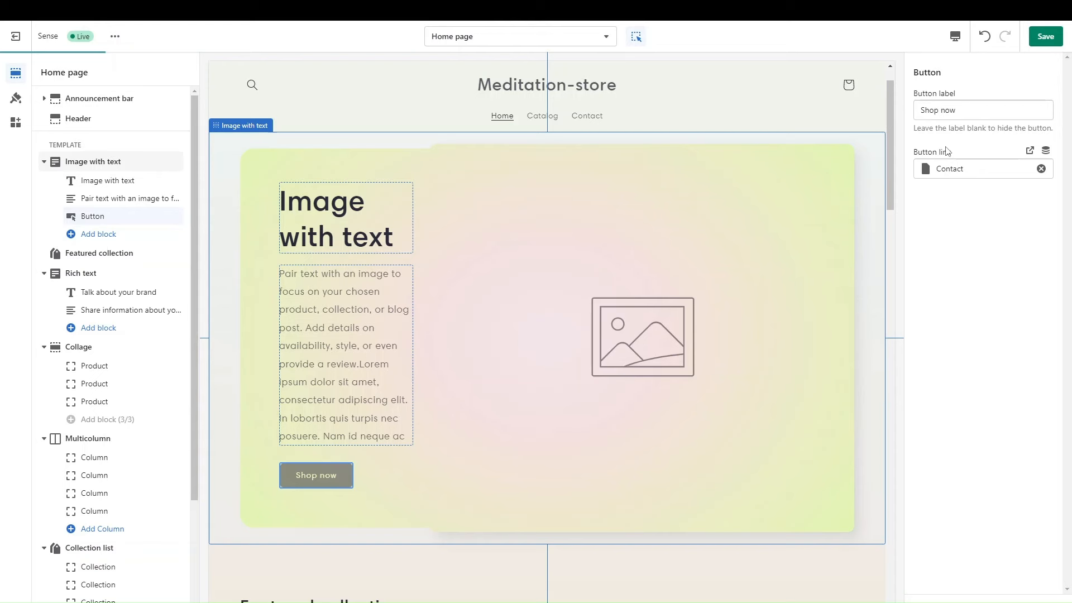
# Replace the Shop now button's link with the Apparell collection and set its label to "View our Apparell".
pyautogui.click(1042, 169)
pyautogui.click(969, 198)
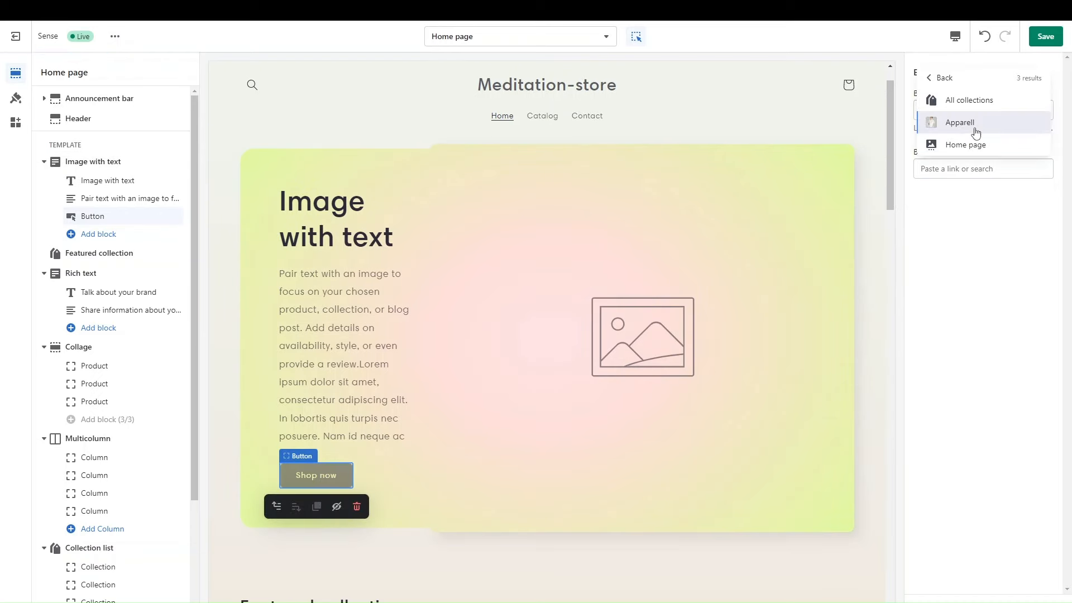
pyautogui.click(975, 129)
pyautogui.moveTo(965, 110); pyautogui.dragTo(864, 110)
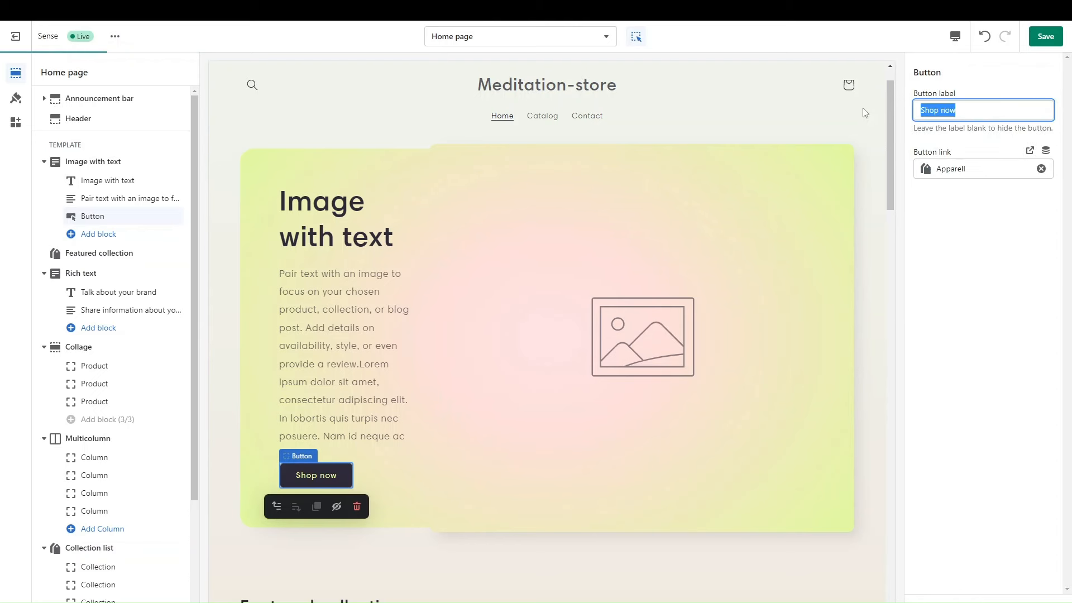
pyautogui.write('Vi')
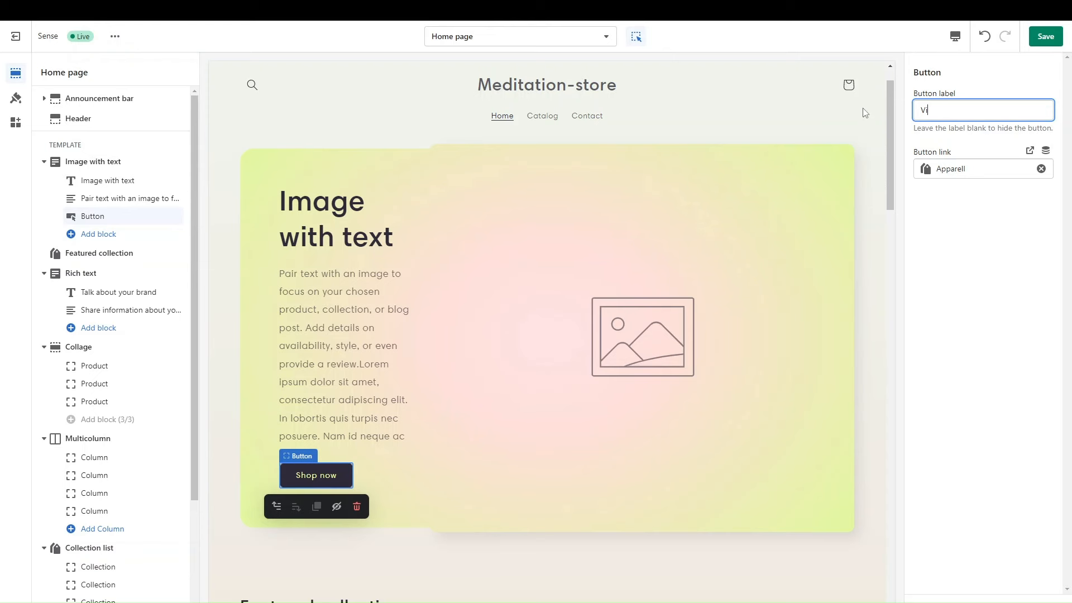
pyautogui.write('ew our Apparell')
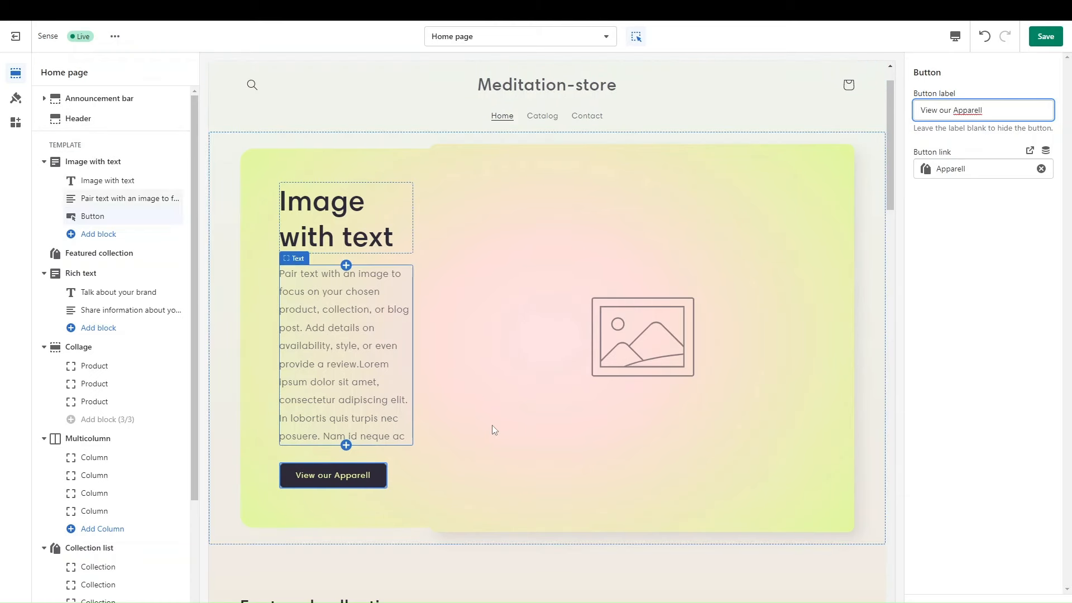
# Look over the remaining home page sections and browse the section types that can be added below Rich text.
pyautogui.scroll(-9, 493, 429)
pyautogui.scroll(-10, 493, 429)
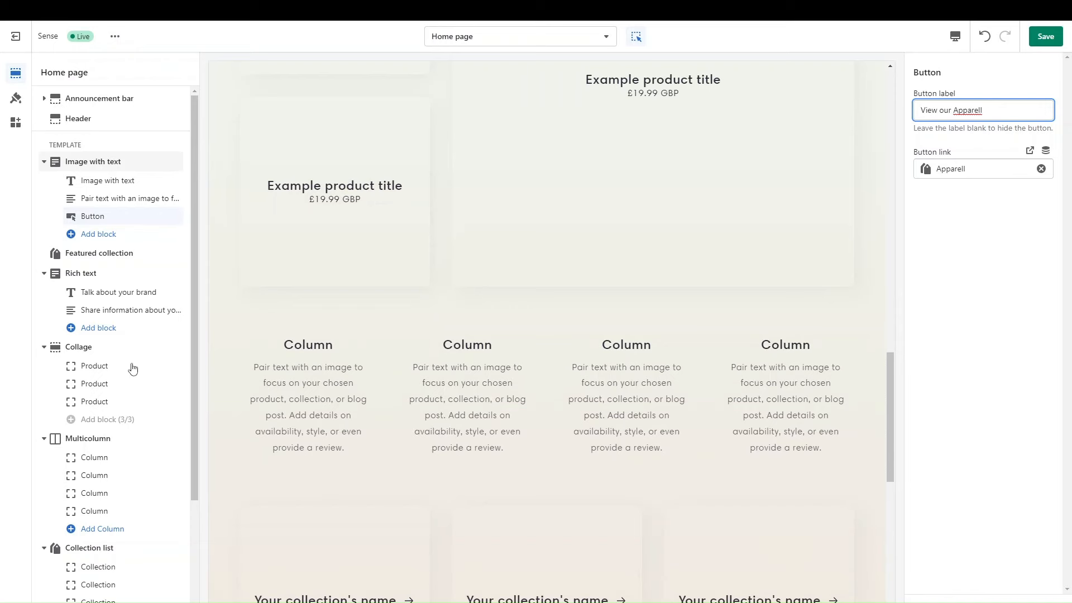
pyautogui.click(463, 382)
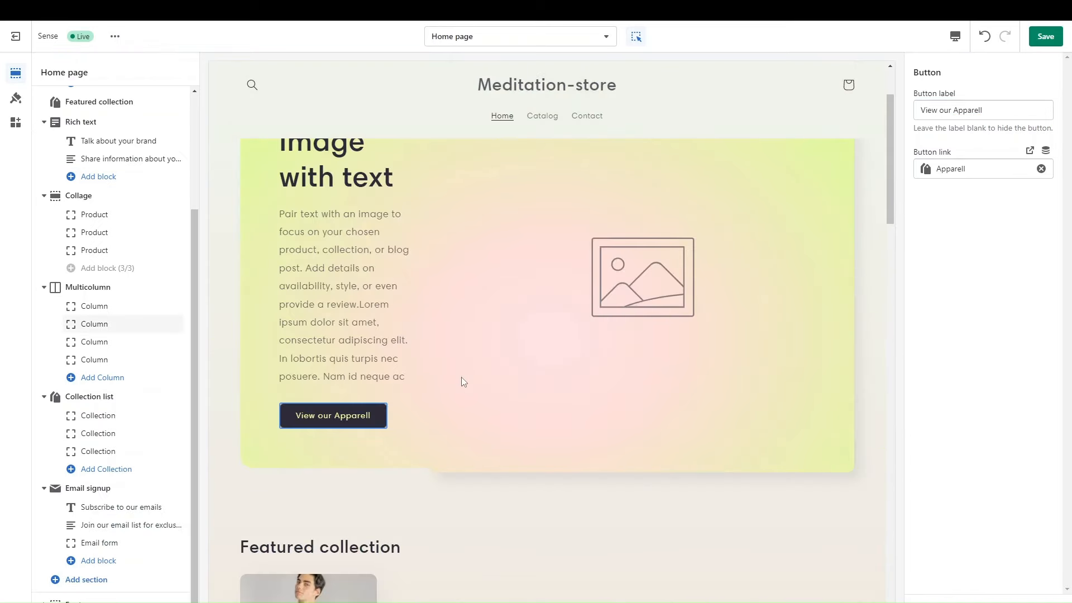
pyautogui.scroll(-10, 462, 377)
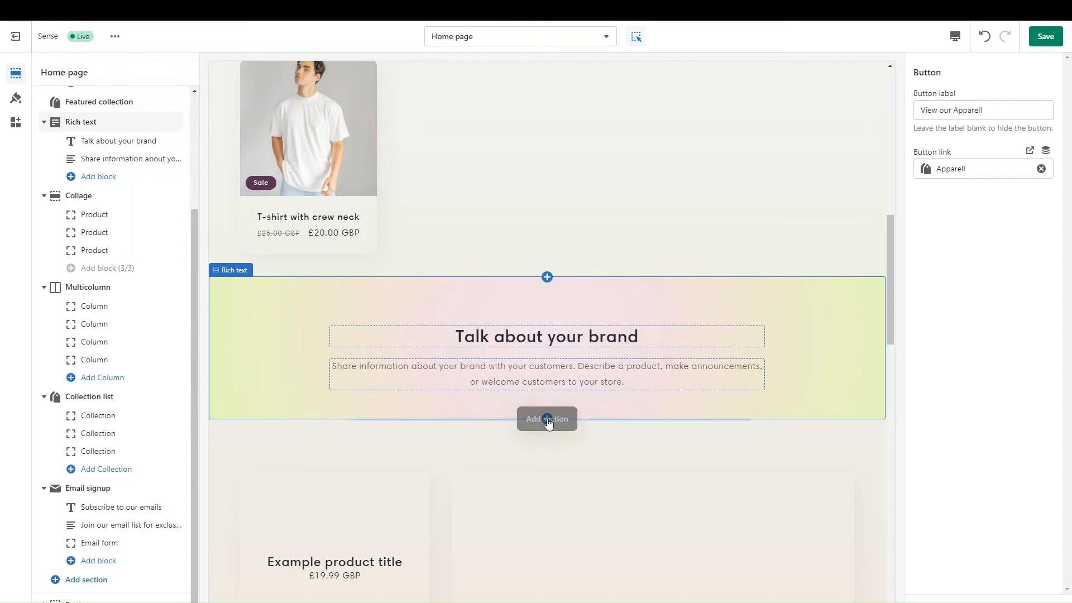
pyautogui.click(548, 422)
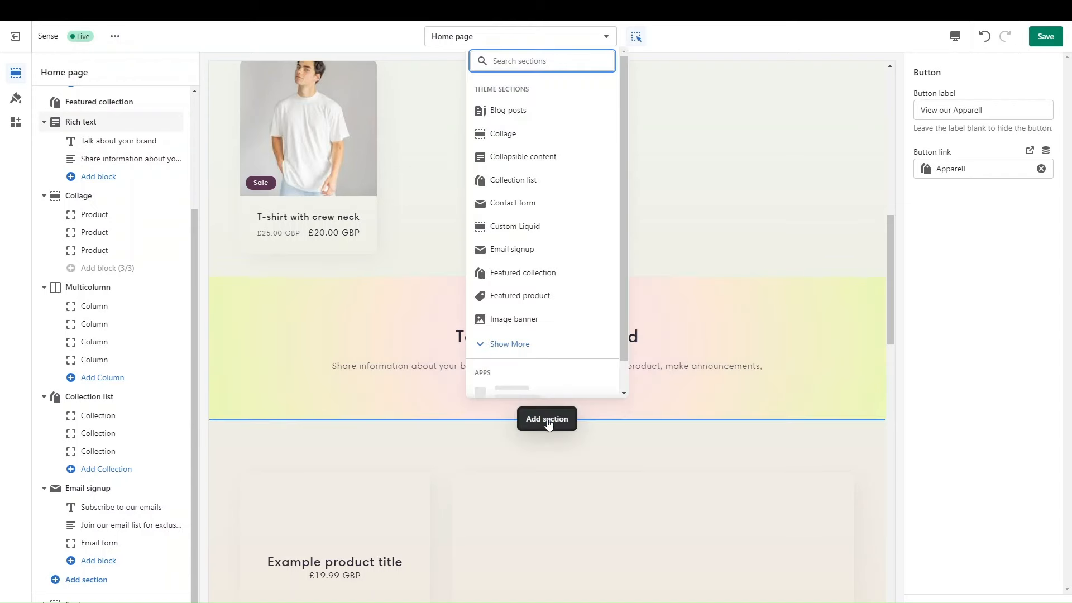
pyautogui.scroll(-1, 537, 199)
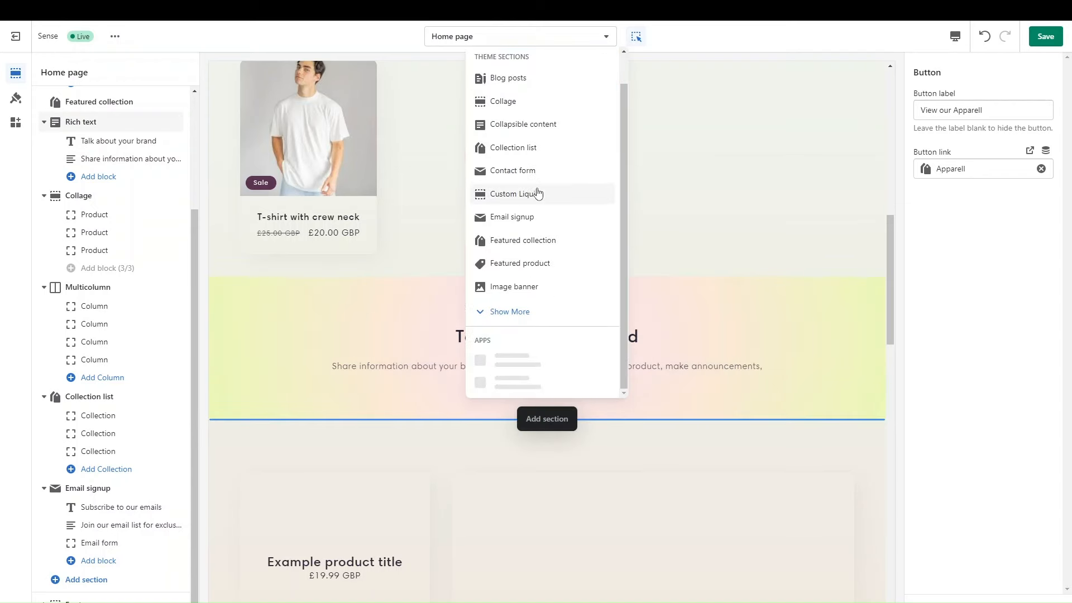
pyautogui.scroll(1, 538, 191)
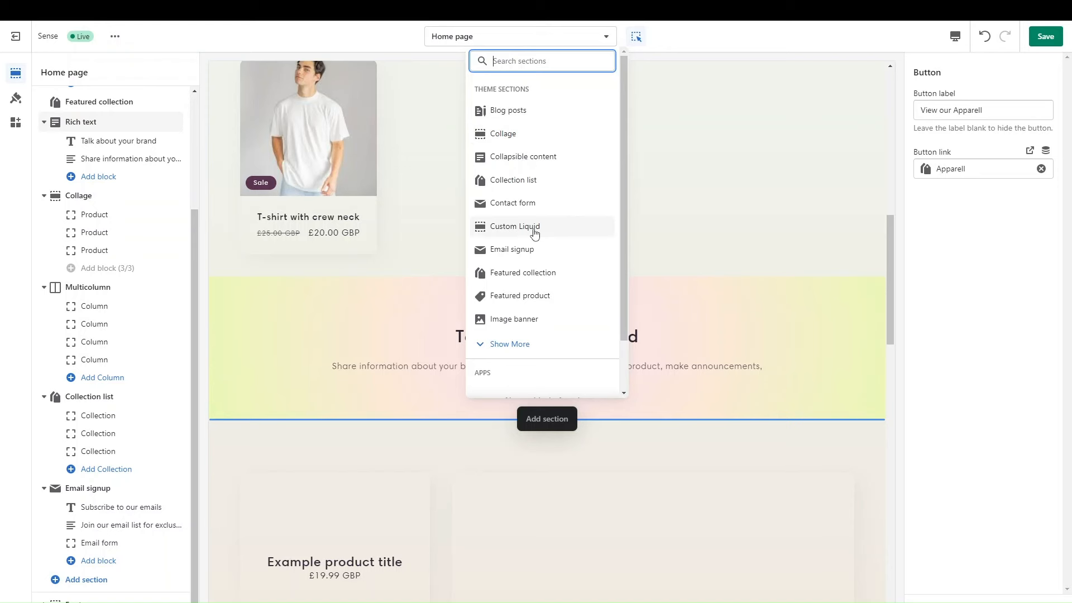
pyautogui.click(704, 244)
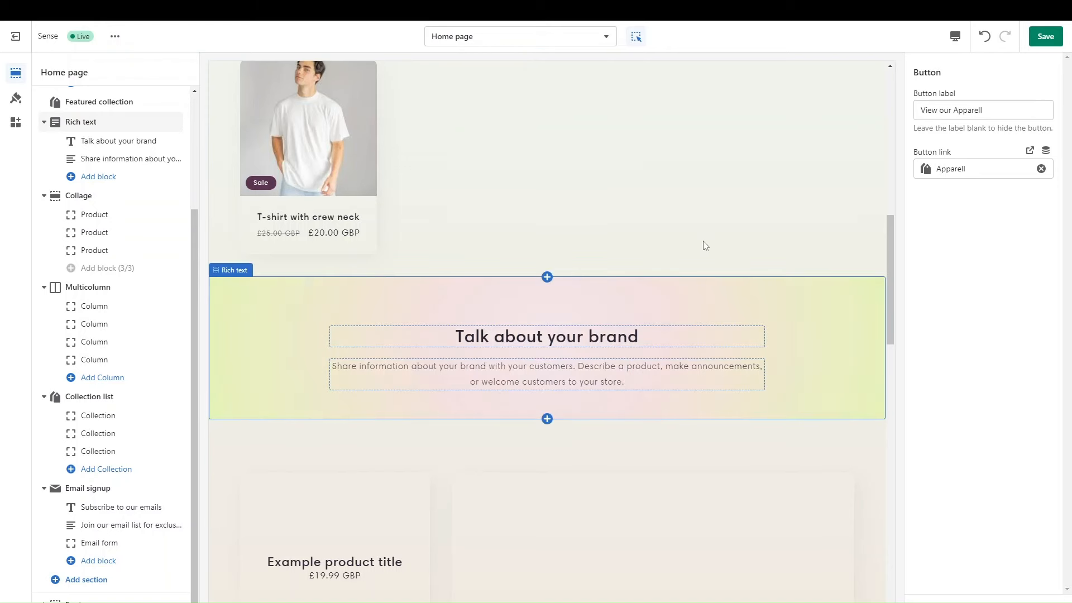
# Open the settings of the Featured collection section and view the sections below it.
pyautogui.click(705, 246)
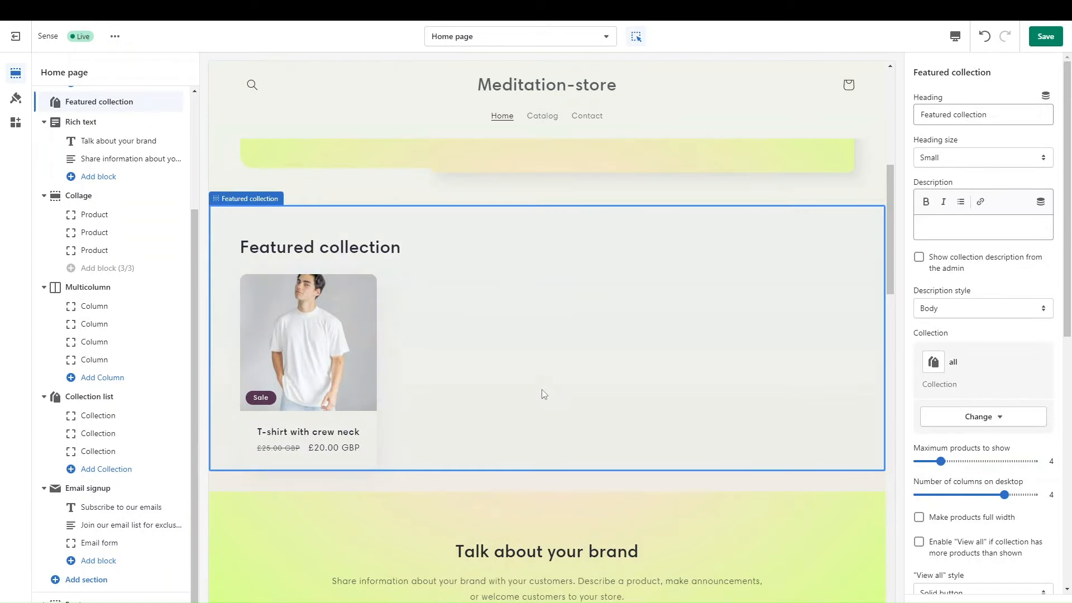
pyautogui.scroll(-4, 545, 470)
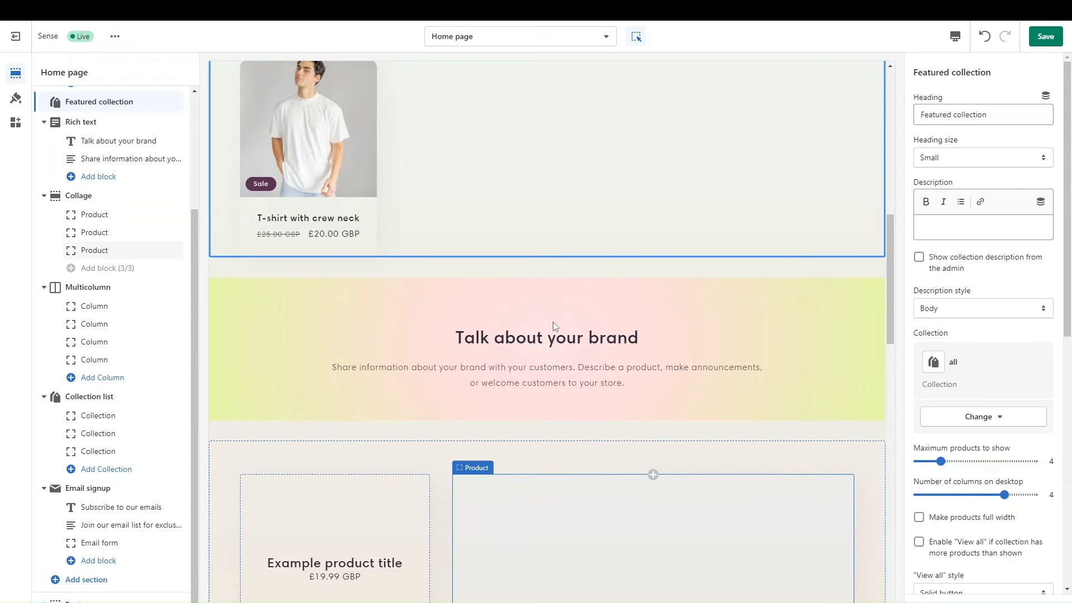
# Add a Buttons block below the text block in the Rich text section.
pyautogui.click(529, 382)
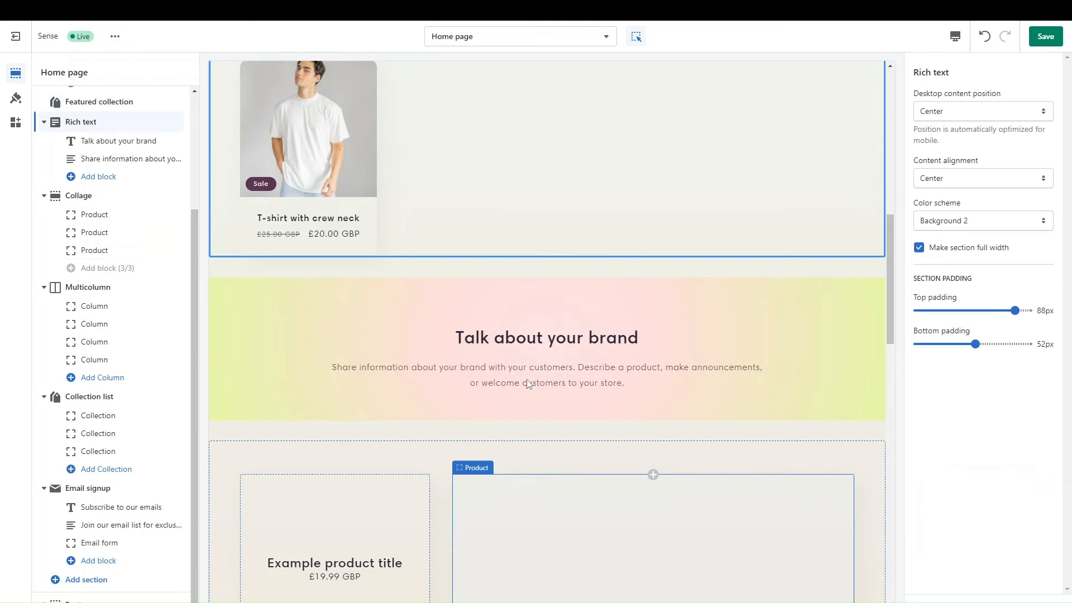
pyautogui.click(527, 380)
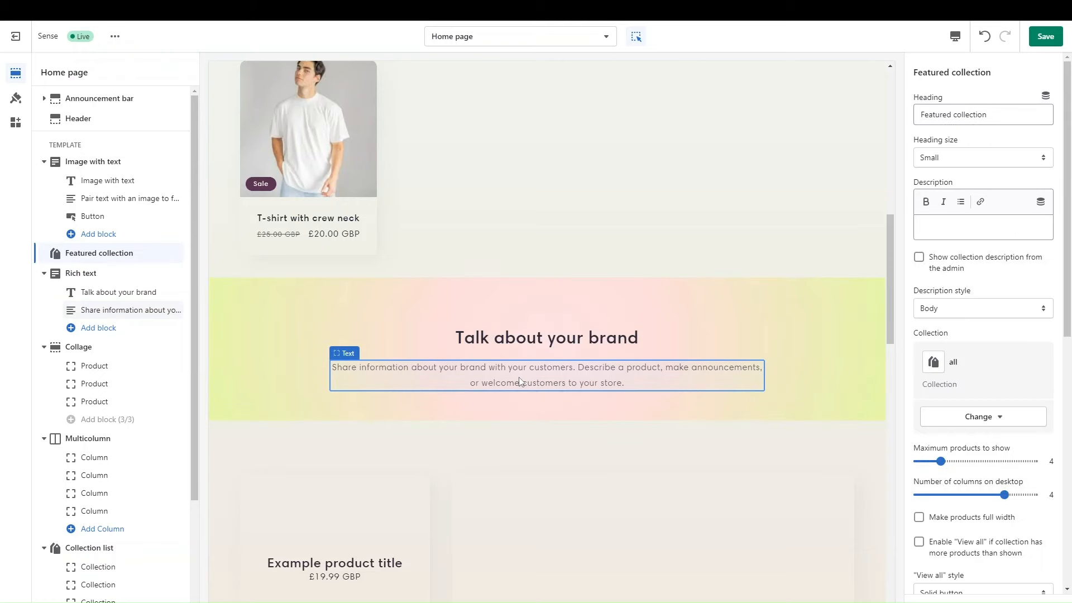
pyautogui.click(565, 343)
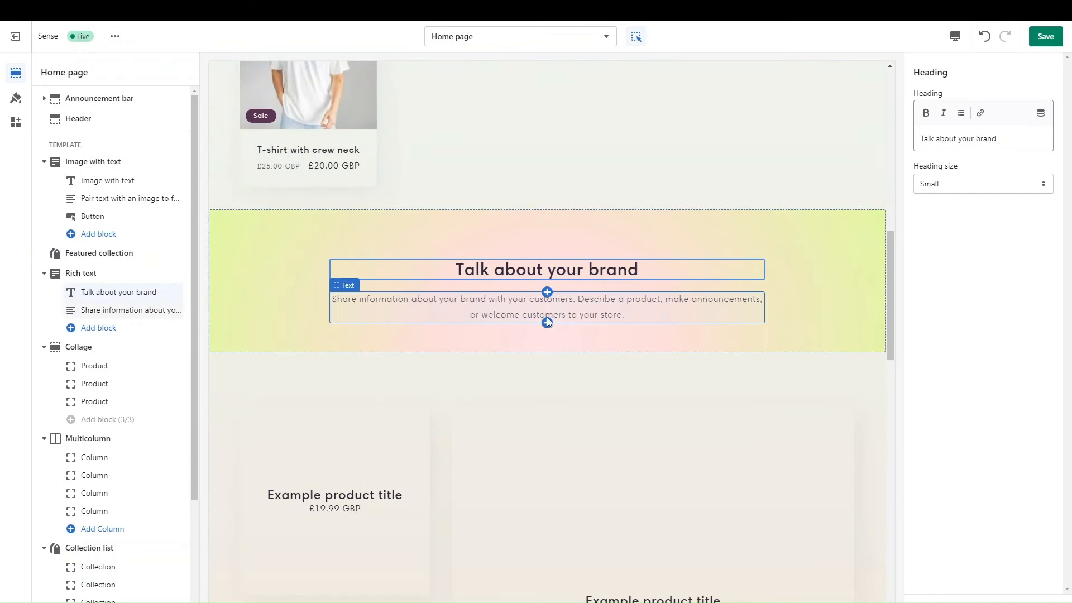
pyautogui.click(547, 324)
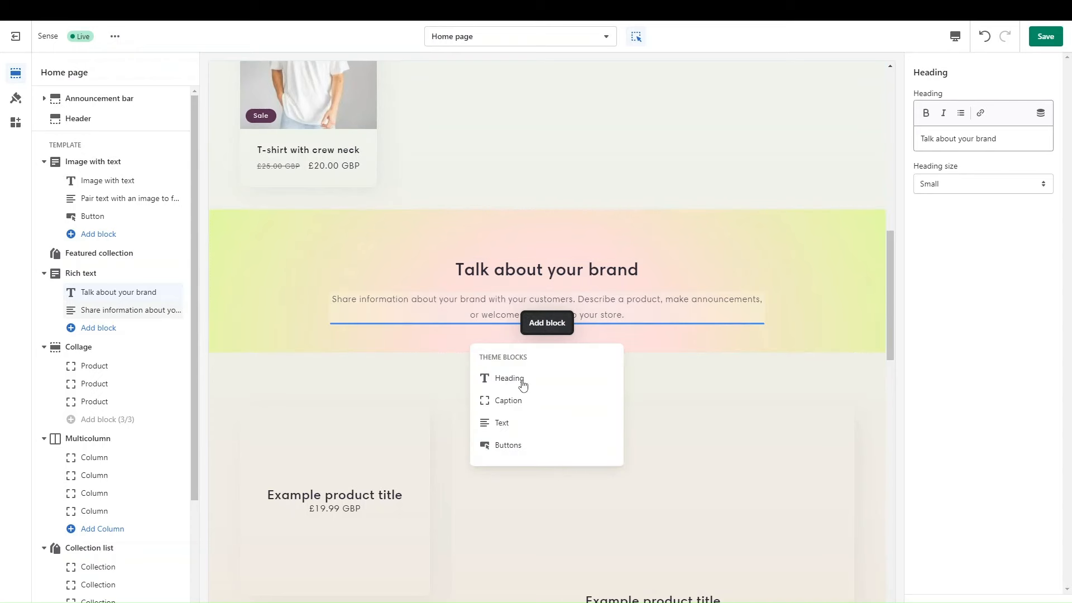
pyautogui.click(508, 447)
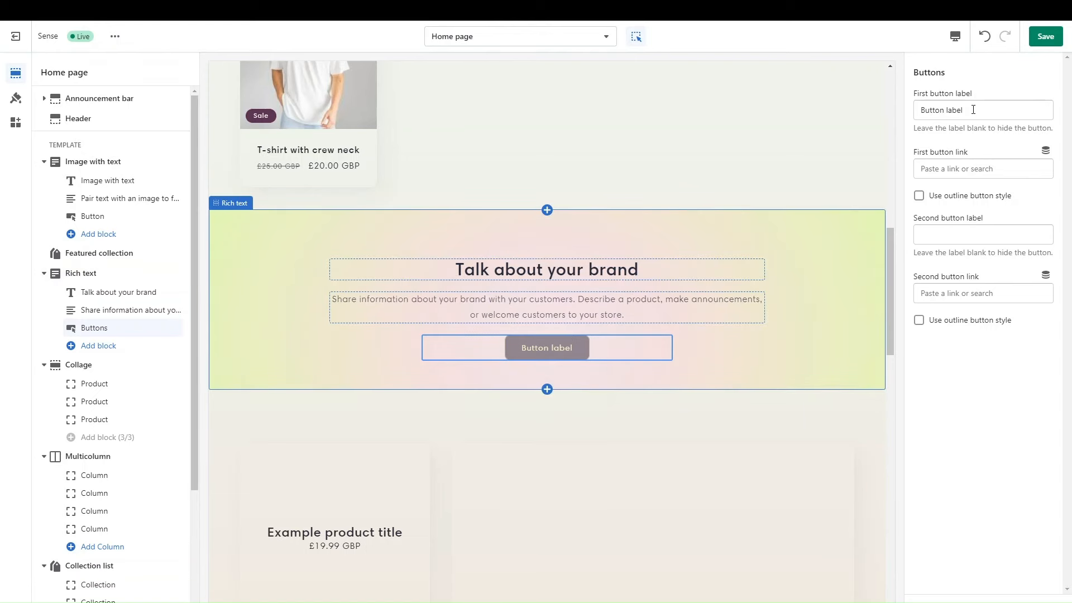
# Set the first button label of the new Buttons block to "About Us".
pyautogui.moveTo(974, 110); pyautogui.dragTo(892, 113)
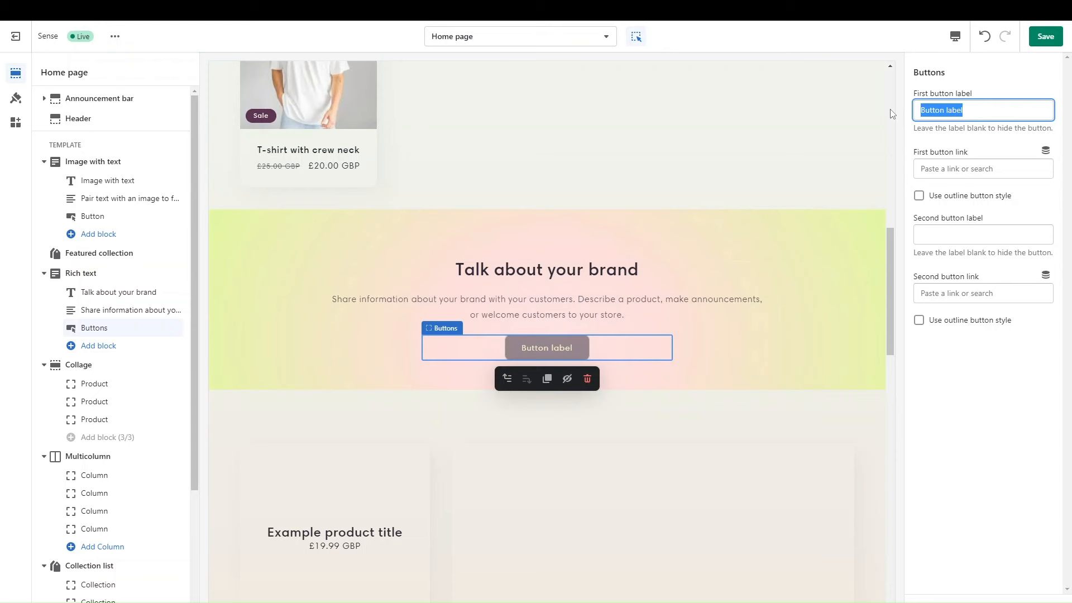
pyautogui.write('Ab')
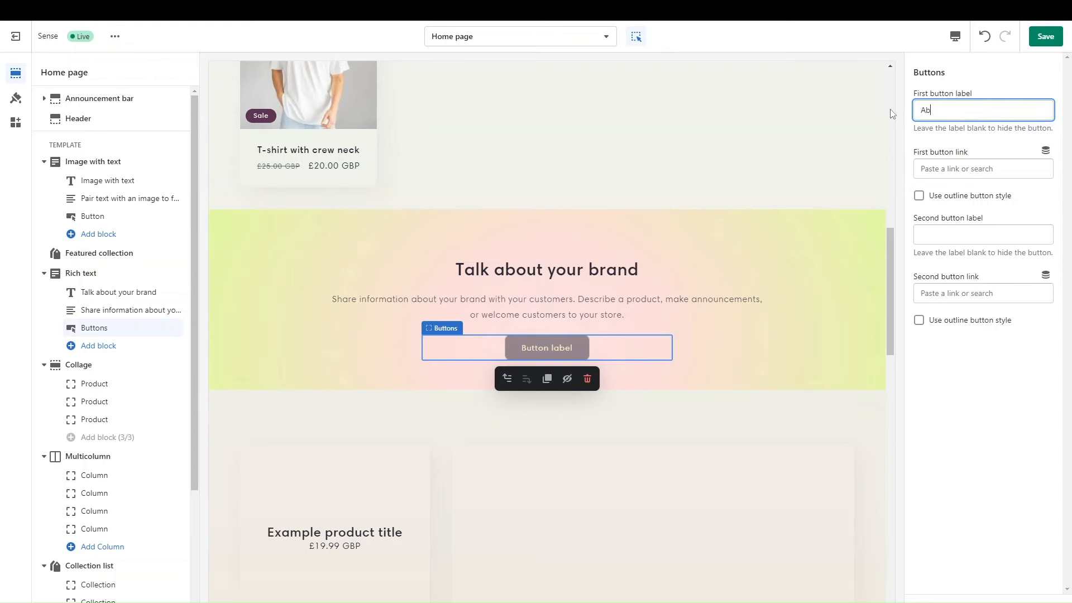
pyautogui.write('ot')
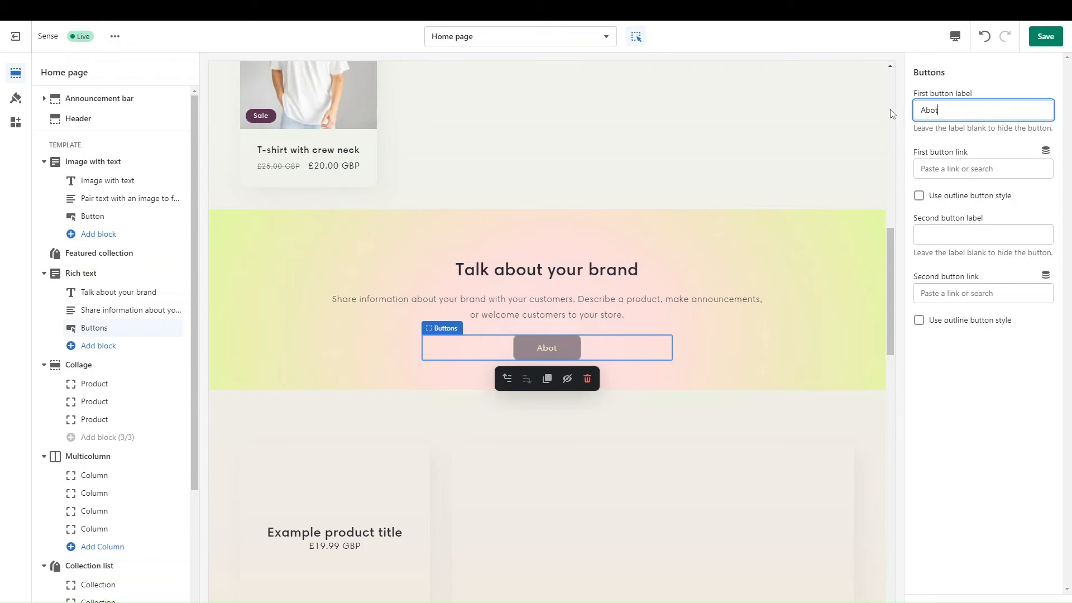
pyautogui.press('BackSpace')
pyautogui.write('ut')
pyautogui.doubleClick(927, 110)
pyautogui.write('About Us')
# Link the About Us button in the Rich text section to the Contact page.
pyautogui.click(958, 169)
pyautogui.click(971, 238)
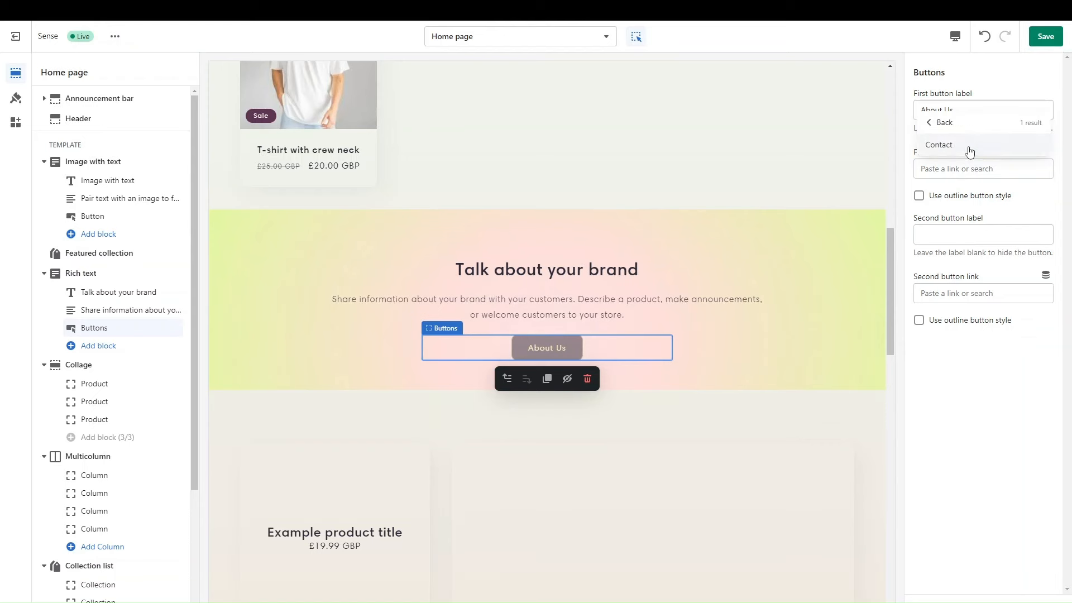
pyautogui.click(970, 147)
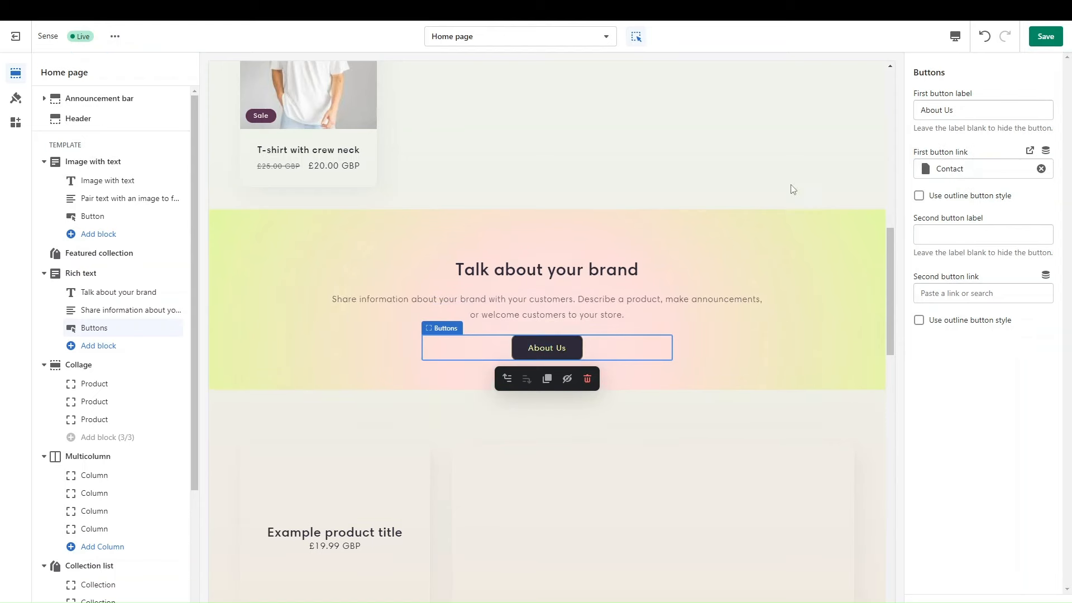
# Switch the theme preview from the home page to the Catalog page in the header navigation.
pyautogui.scroll(-8, 732, 266)
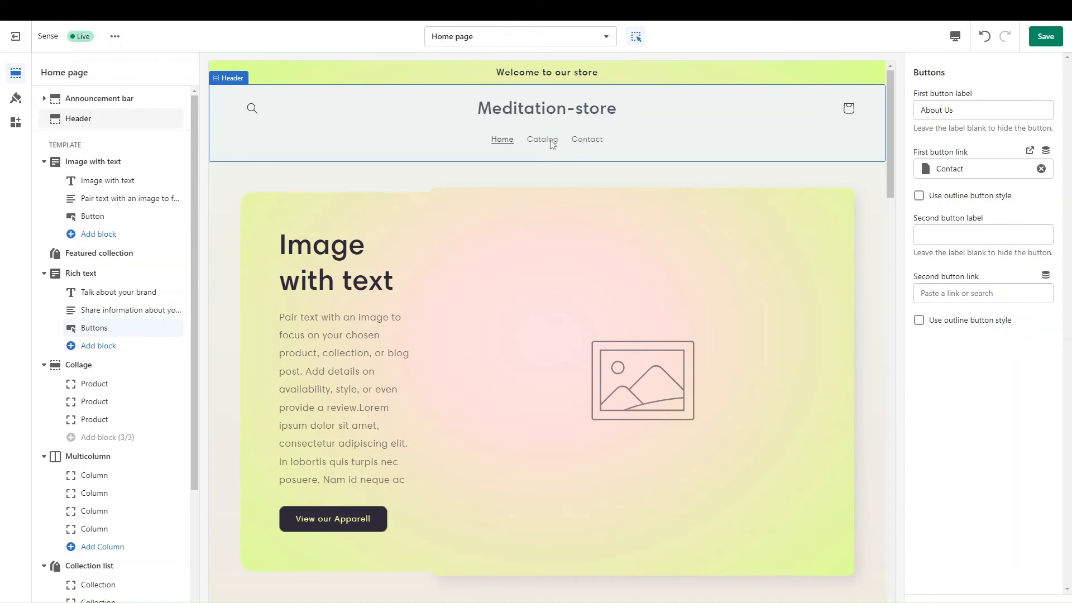
pyautogui.click(552, 144)
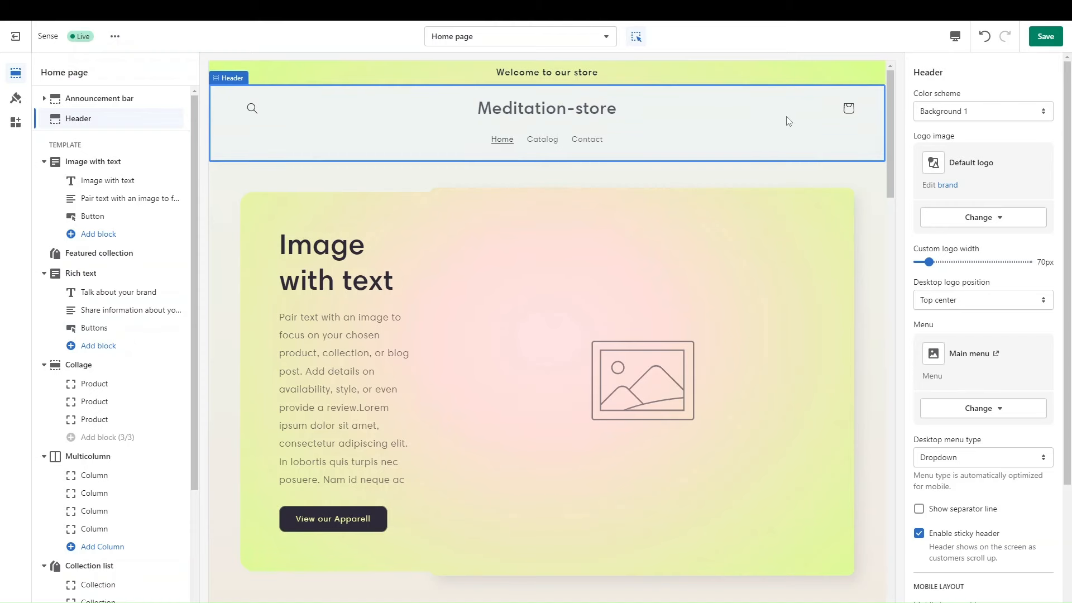
pyautogui.press('F5')
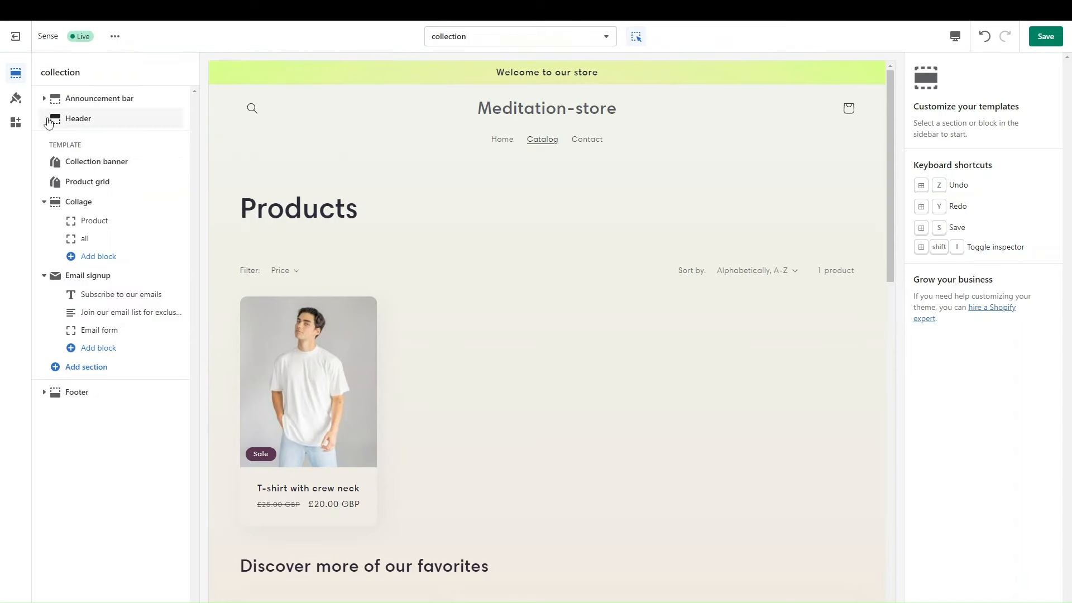
# Select the Header section and open its Main menu for editing in the store admin.
pyautogui.click(49, 123)
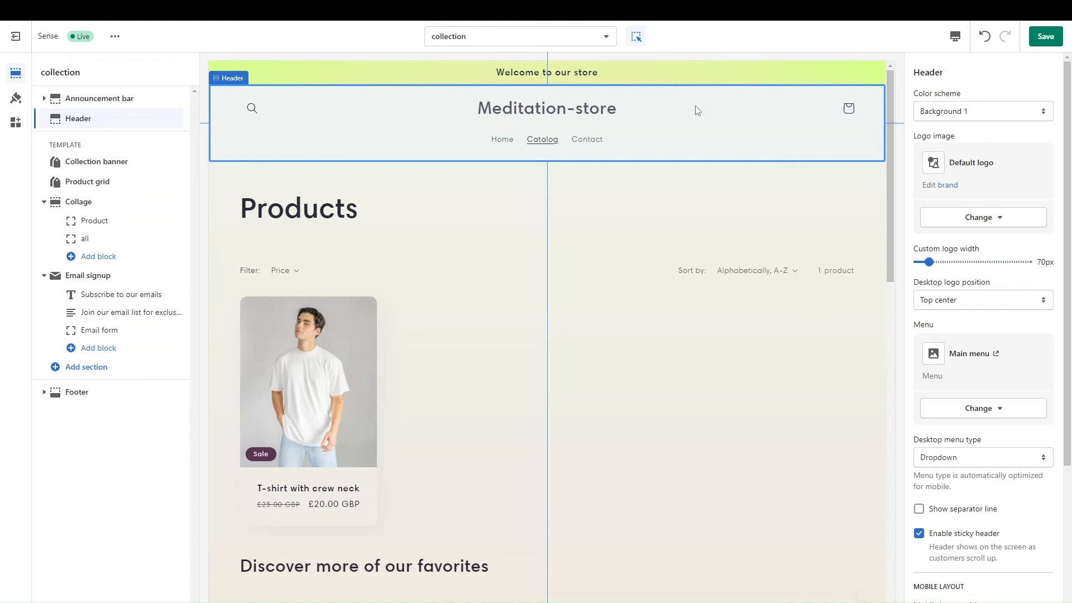
pyautogui.scroll(-3, 1016, 296)
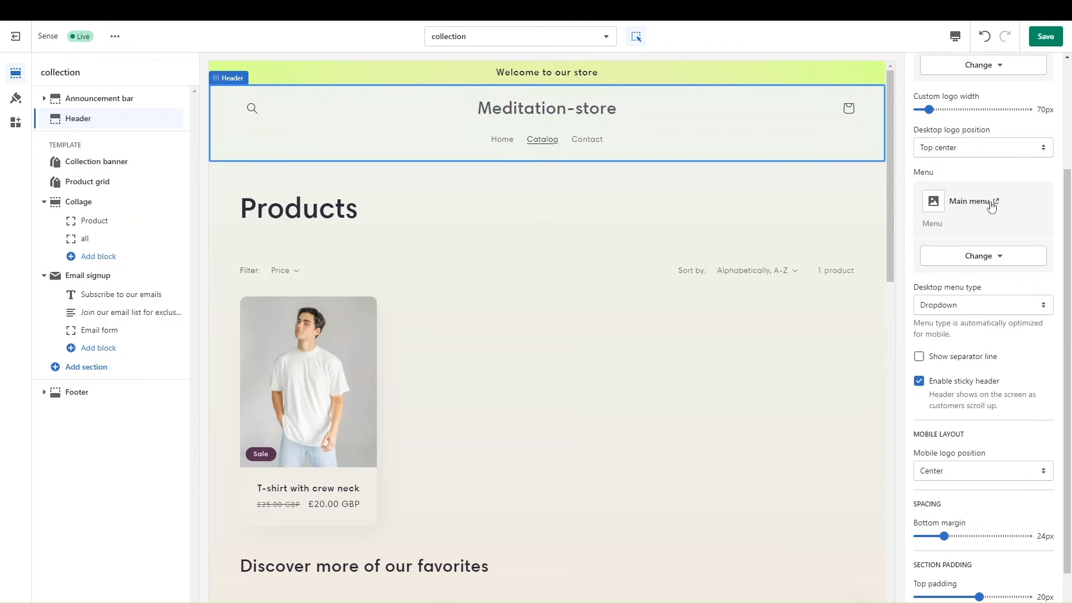
pyautogui.click(982, 257)
pyautogui.click(982, 257)
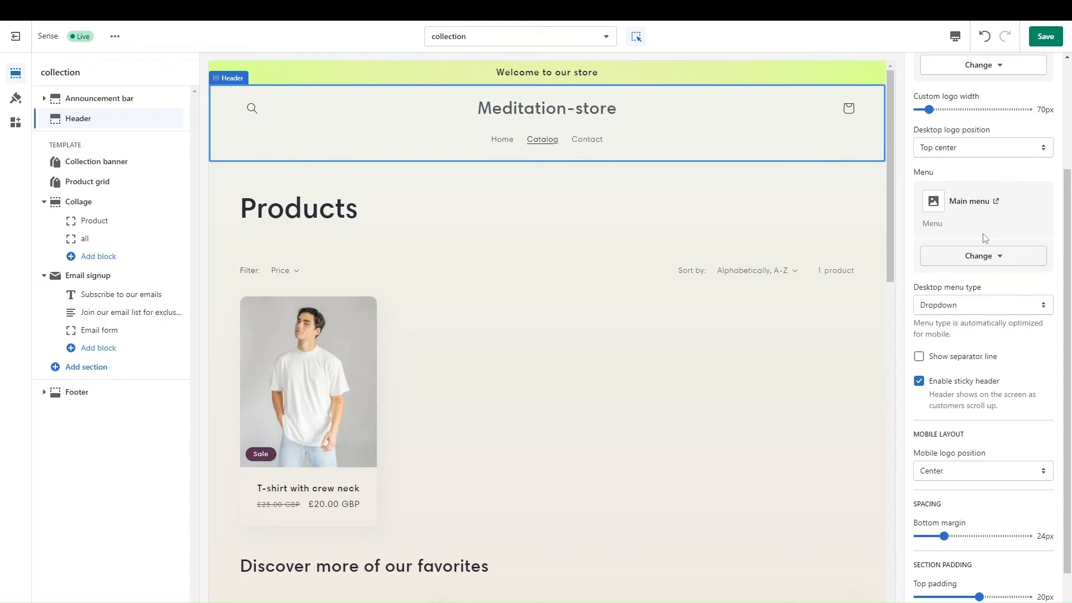
pyautogui.click(986, 205)
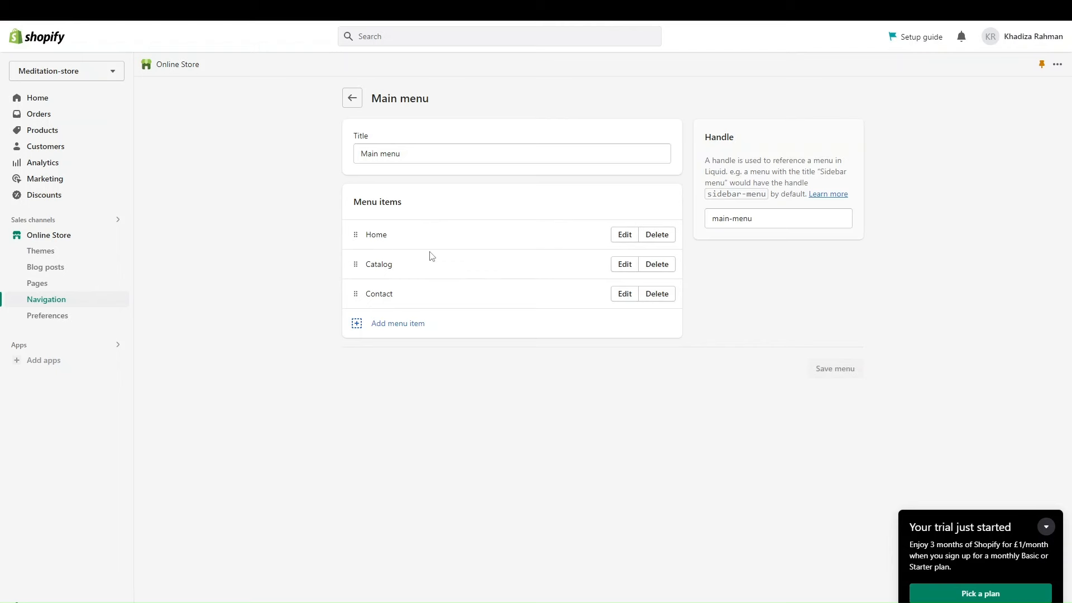
# Start a new Main menu item, name it "About Us" and browse the store pages for its link.
pyautogui.click(360, 330)
pyautogui.click(953, 107)
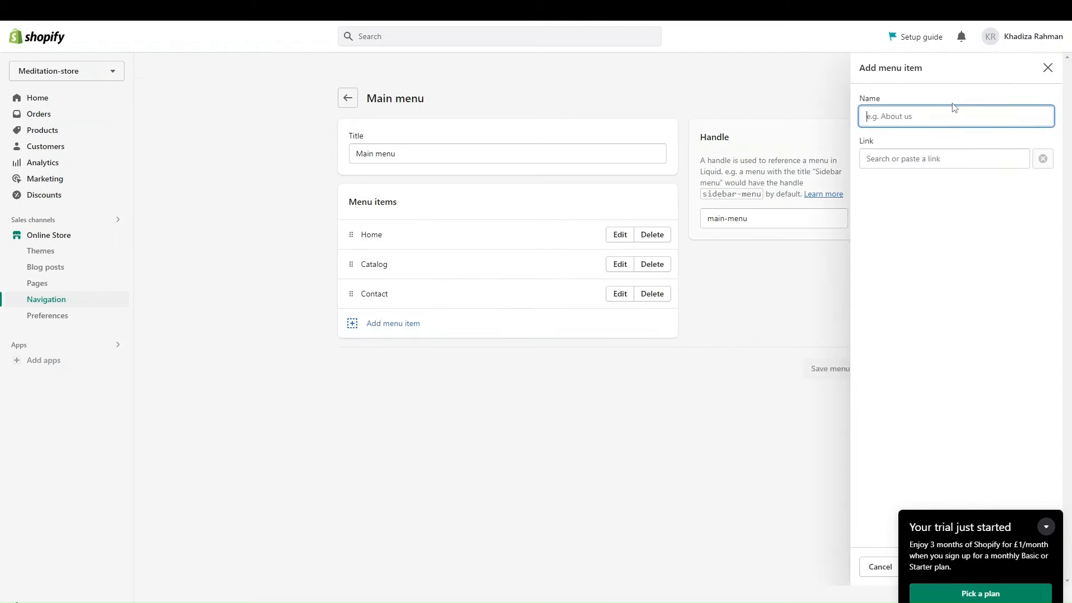
pyautogui.write('About Us')
pyautogui.click(958, 159)
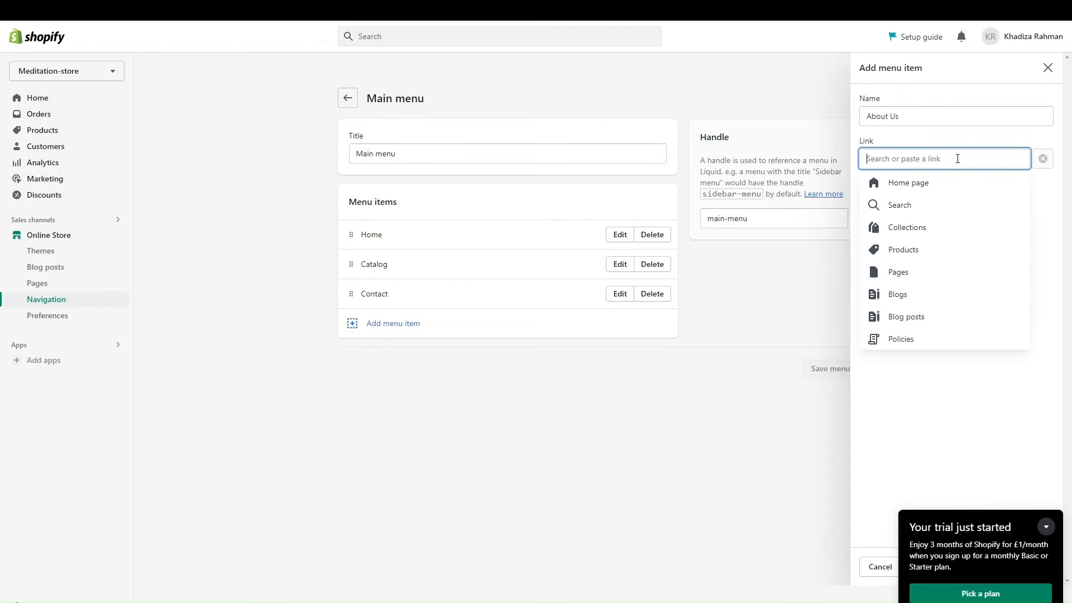
pyautogui.click(903, 271)
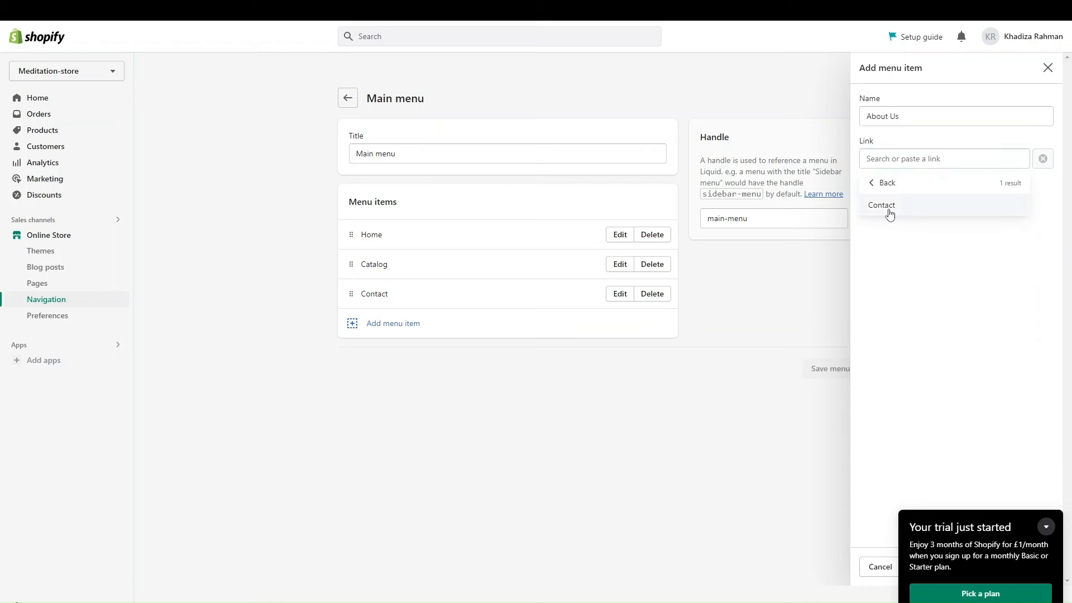
# Rename the new menu item "Apparell" and link it to the Apparell collection.
pyautogui.tripleClick(898, 117)
pyautogui.press('BackSpace')
pyautogui.write('Apparell')
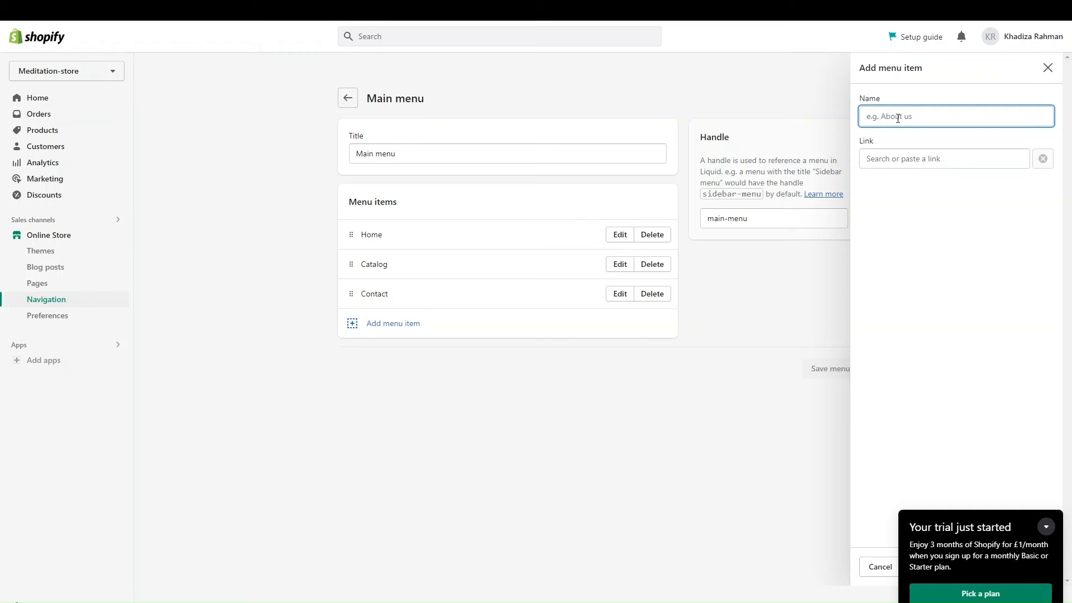
pyautogui.click(914, 159)
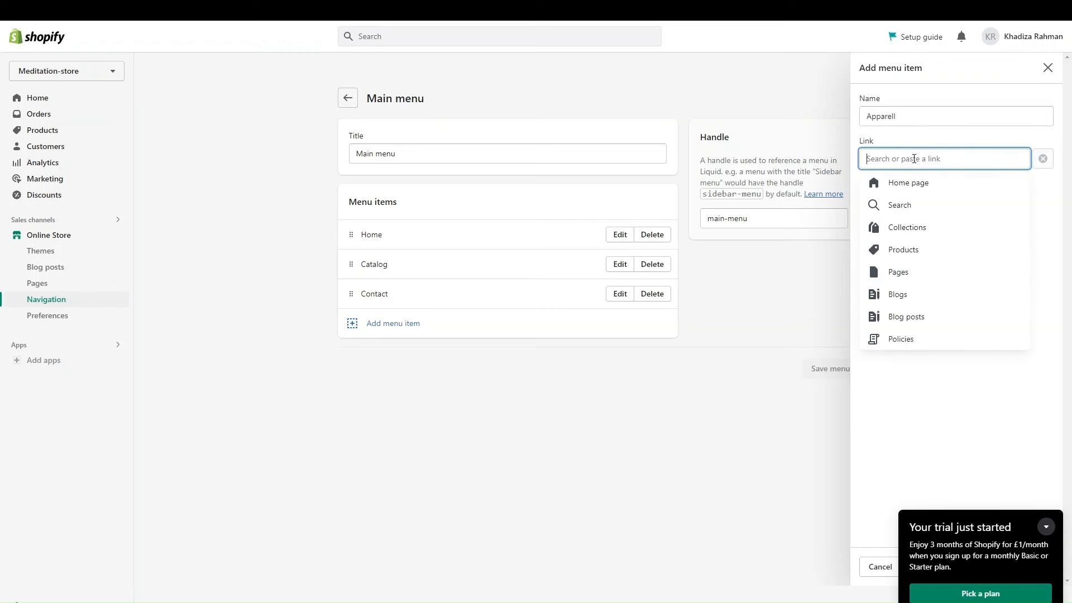
pyautogui.click(906, 229)
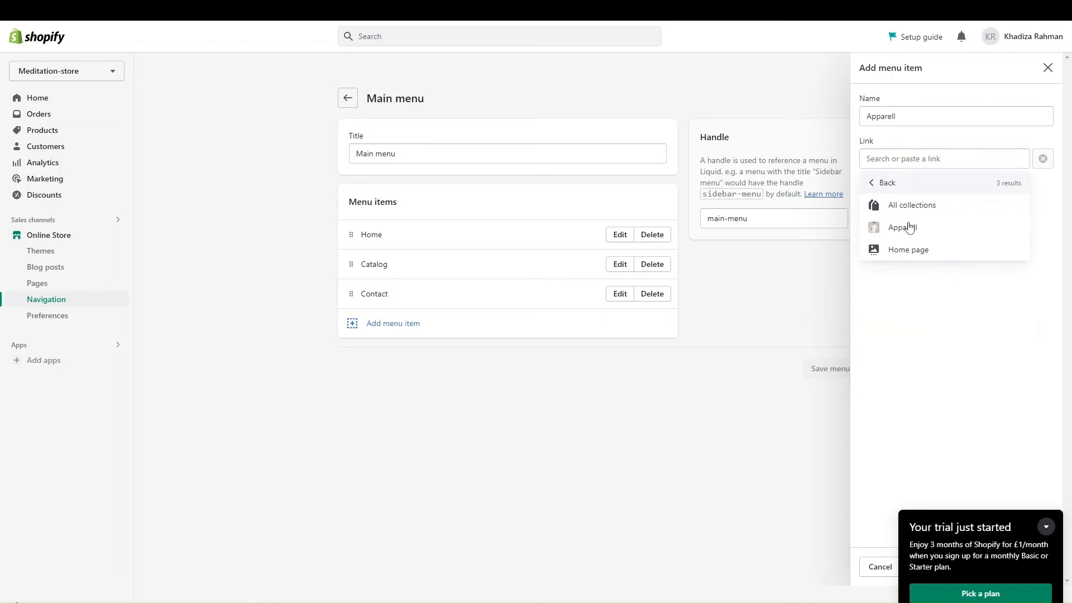
pyautogui.click(910, 228)
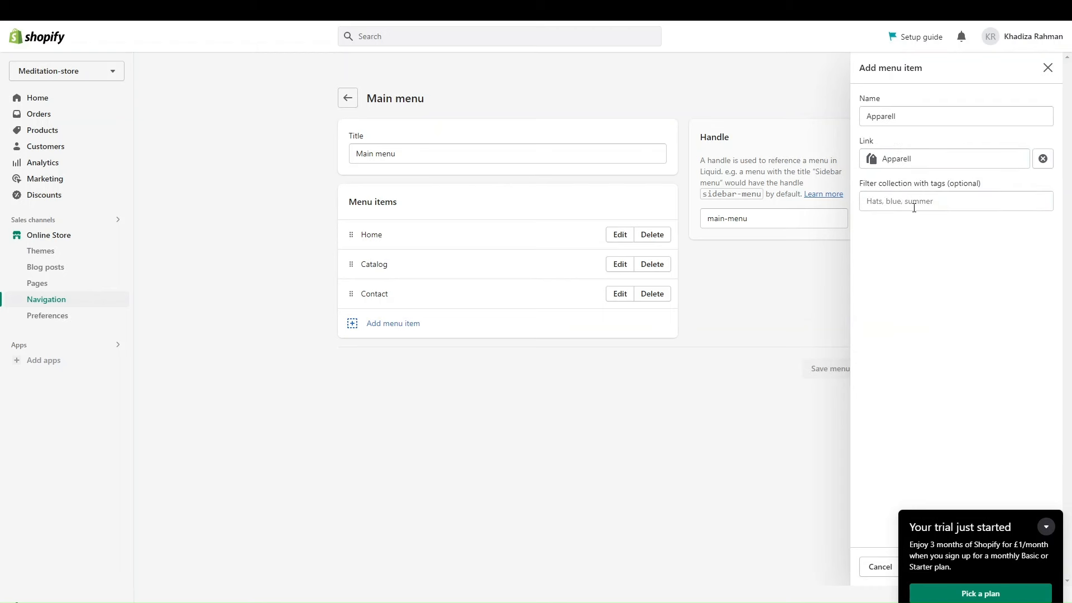
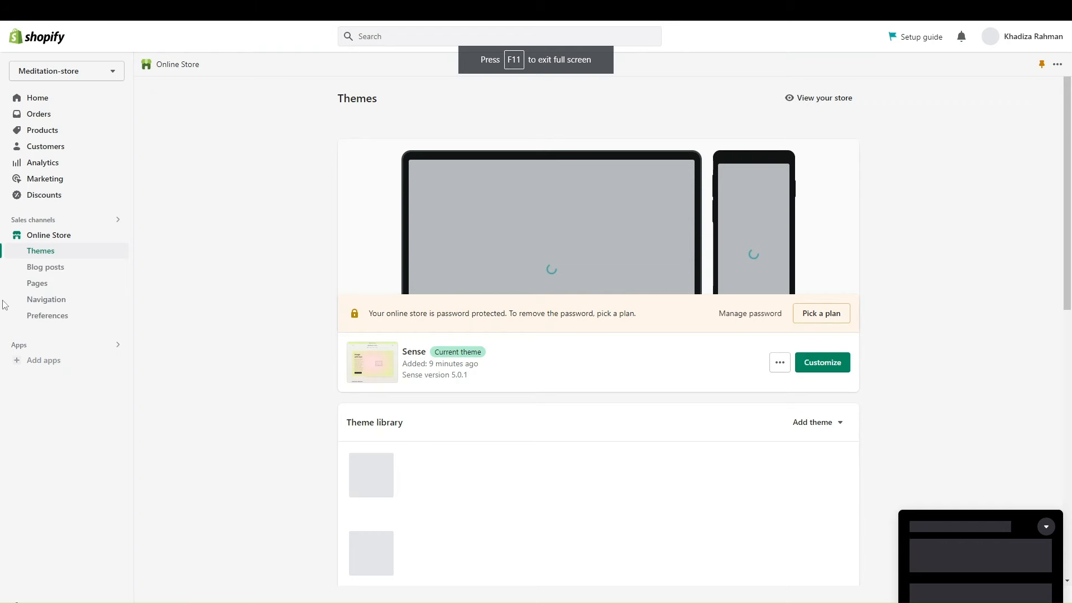
# Create a new store page titled "About Us" and fill its content with the Lorem ipsum placeholder paragraph.
pyautogui.click(43, 288)
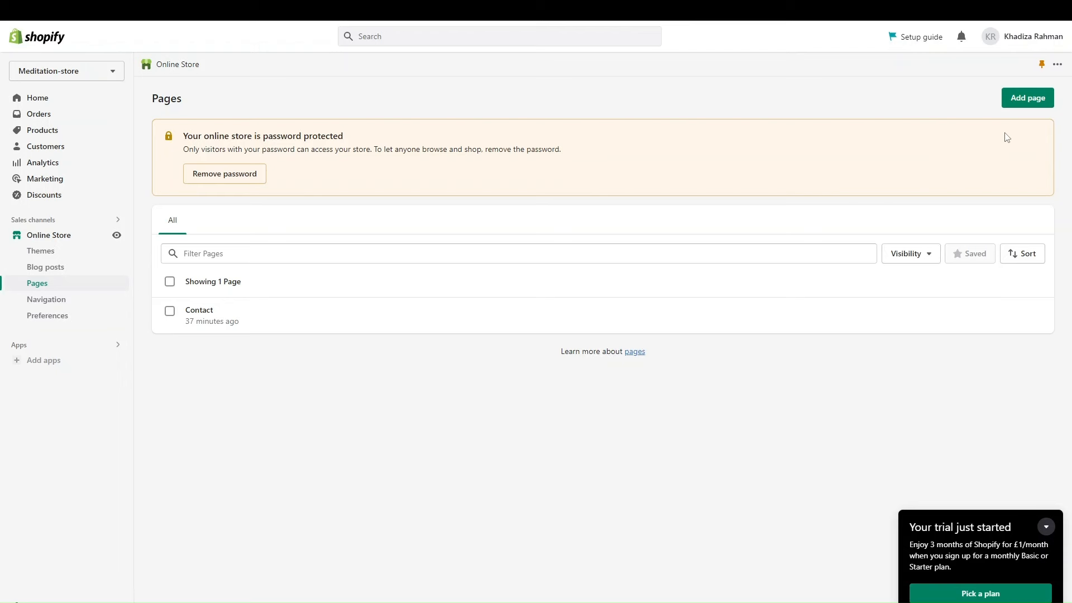
pyautogui.click(1030, 100)
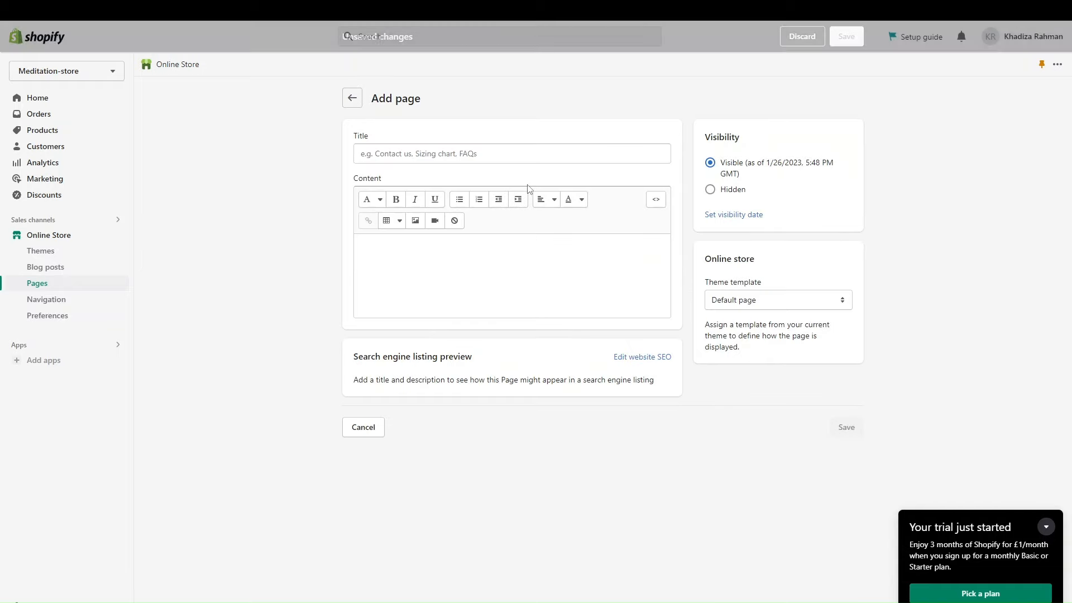
pyautogui.click(462, 153)
pyautogui.write('About Us')
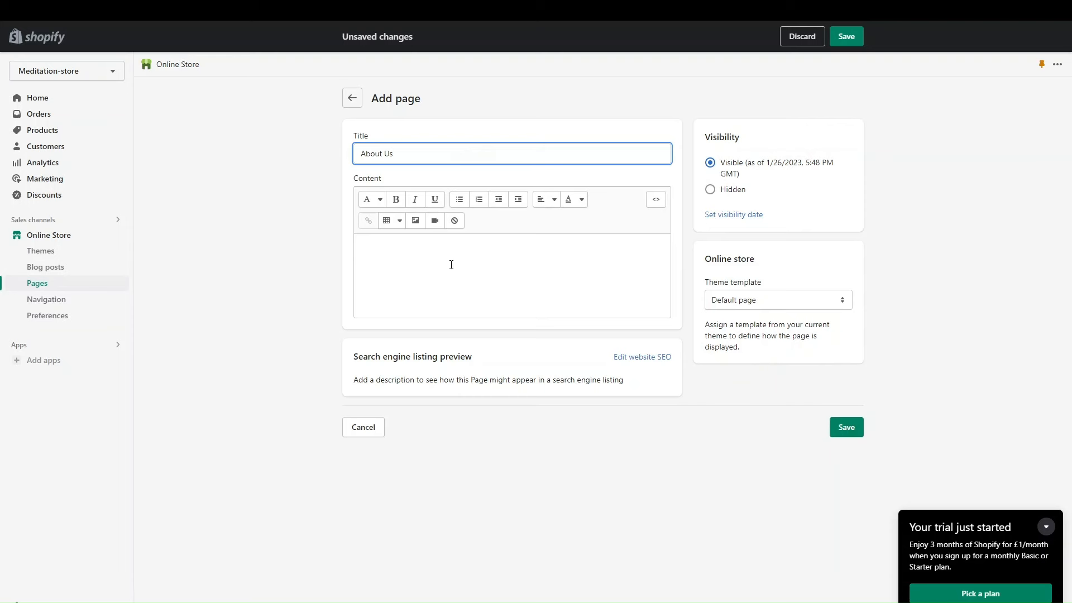
pyautogui.click(451, 265)
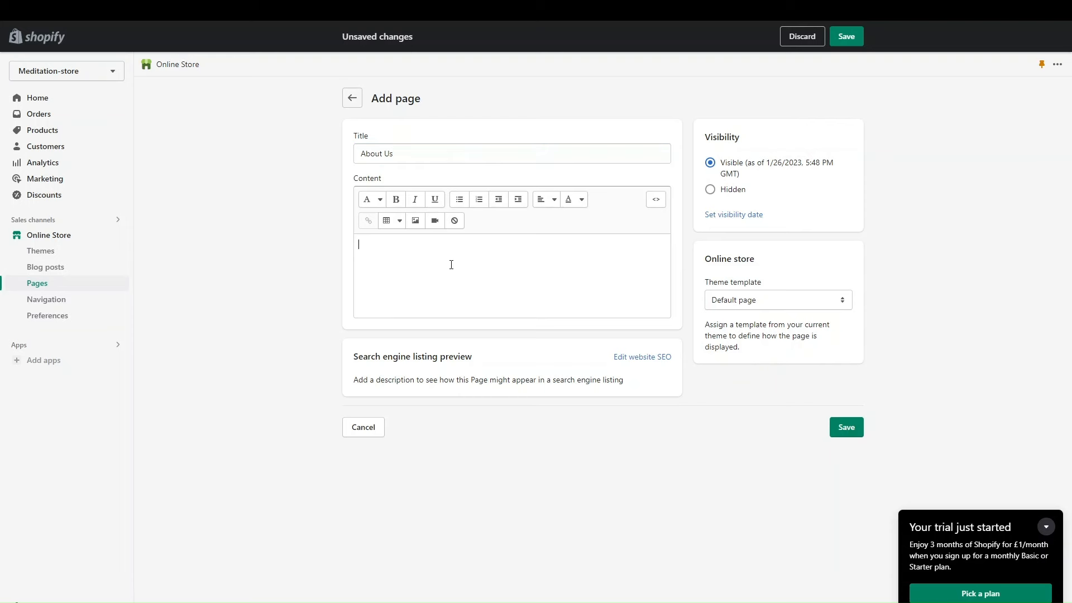
pyautogui.write('Lorem ipsum dolor sit amet, consectetur adipiscing elit. In lobortis quis turpis nec posuere. Nam id neque ac ex dignissim sollicitudin. Integer porta orci quis nunc bibendum, eu ultricies diam auctor. Cras id nisl ipsum. Sed mauris quam, tincidunt eget lorem at, tincidunt consequat tellus. Cras sed nunc elit. Sed posuere lectus eget arcu dignissim pulvinar. Quisque vestibulum quam vitae eleifend efficitur. Cras sed nulla in libero ultrices dapibus. Proin ex tellus, hendrerit id scelerisque non, eleifend id sapien. Ut bibendum, neque quis tempor consequat, arcu nisl efficitur erat, ut suscipit dolor mauris non lacus. Maecenas accumsan eget felis non finibus. Mauris nulla ligula, faucibus et dolor eget, pellentesque tincidunt justo.')
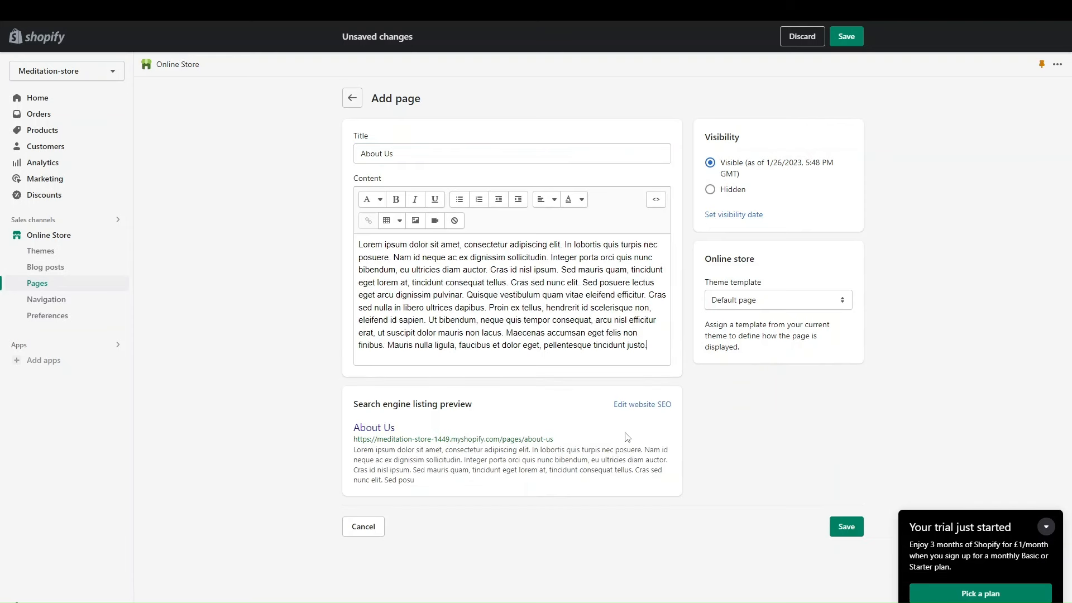
# Edit the page's search engine listing by removing the cut-off words "Sed posu" from the end of the description.
pyautogui.click(646, 412)
pyautogui.scroll(-3, 510, 541)
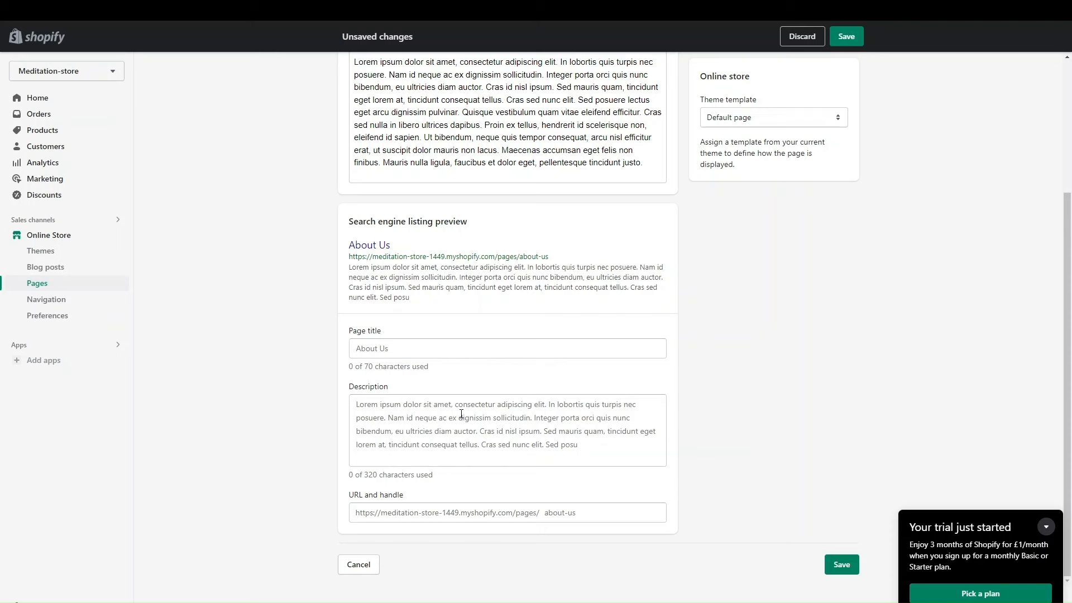
pyautogui.click(461, 414)
pyautogui.click(428, 350)
pyautogui.scroll(2, 428, 346)
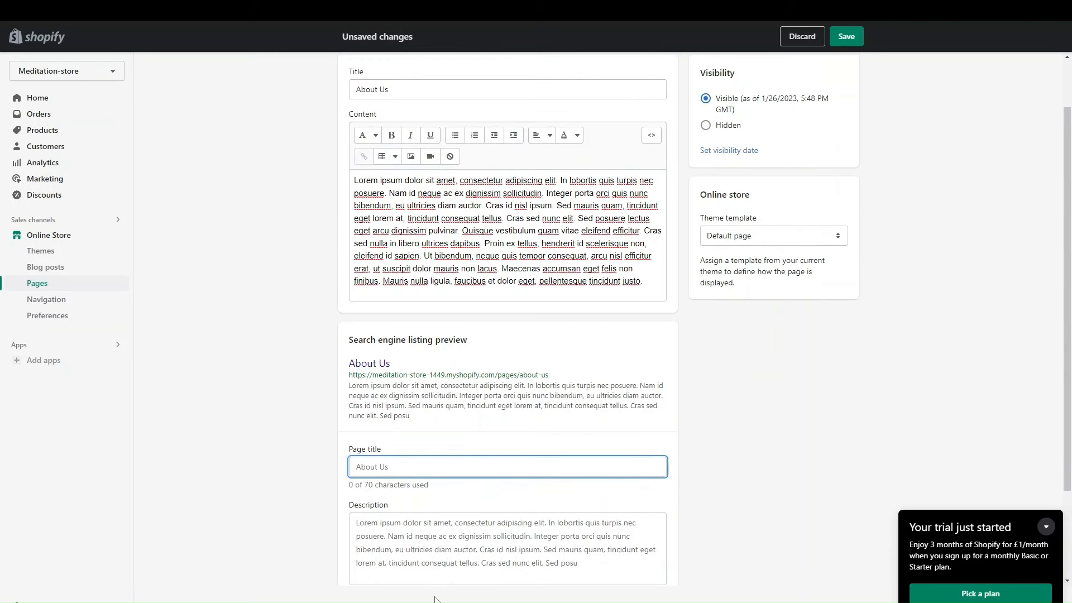
pyautogui.click(427, 551)
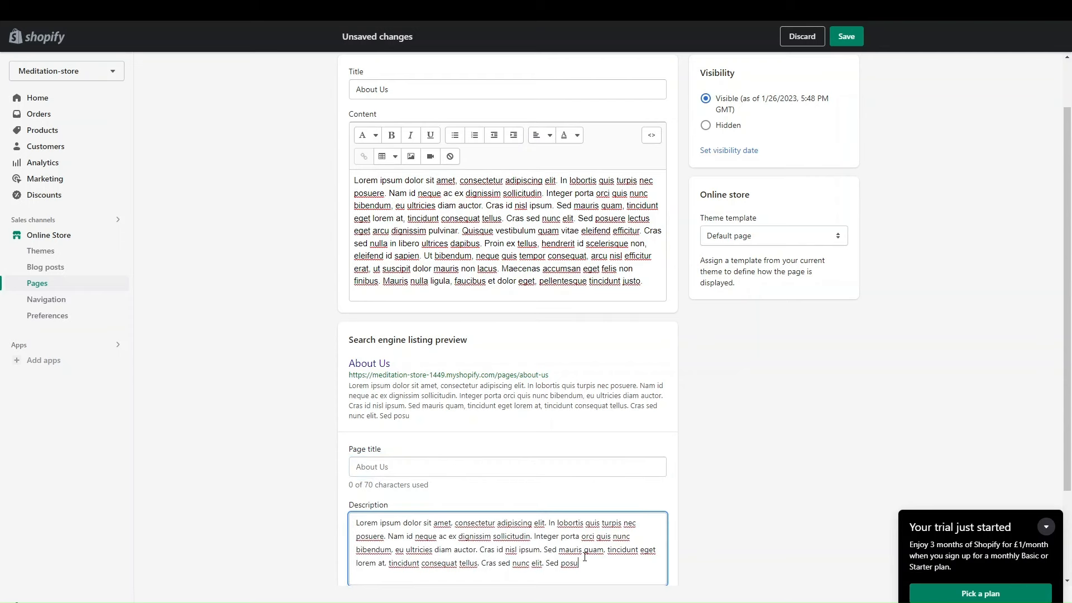
pyautogui.press('BackSpace')
pyautogui.press('BackSpace')
pyautogui.press('BackSpace')
pyautogui.press('BackSpace')
pyautogui.press('BackSpace')
pyautogui.press('BackSpace')
pyautogui.press('BackSpace')
pyautogui.click(806, 433)
pyautogui.scroll(2, 807, 433)
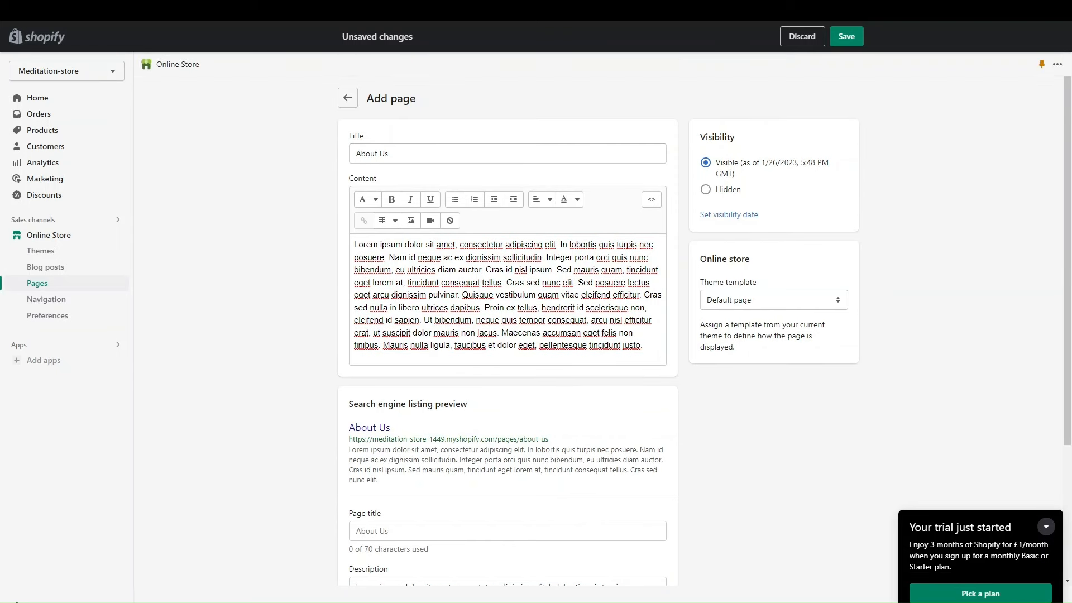
# Keep the Default page theme template for the About Us page and save the page.
pyautogui.click(769, 301)
pyautogui.click(768, 301)
pyautogui.click(768, 301)
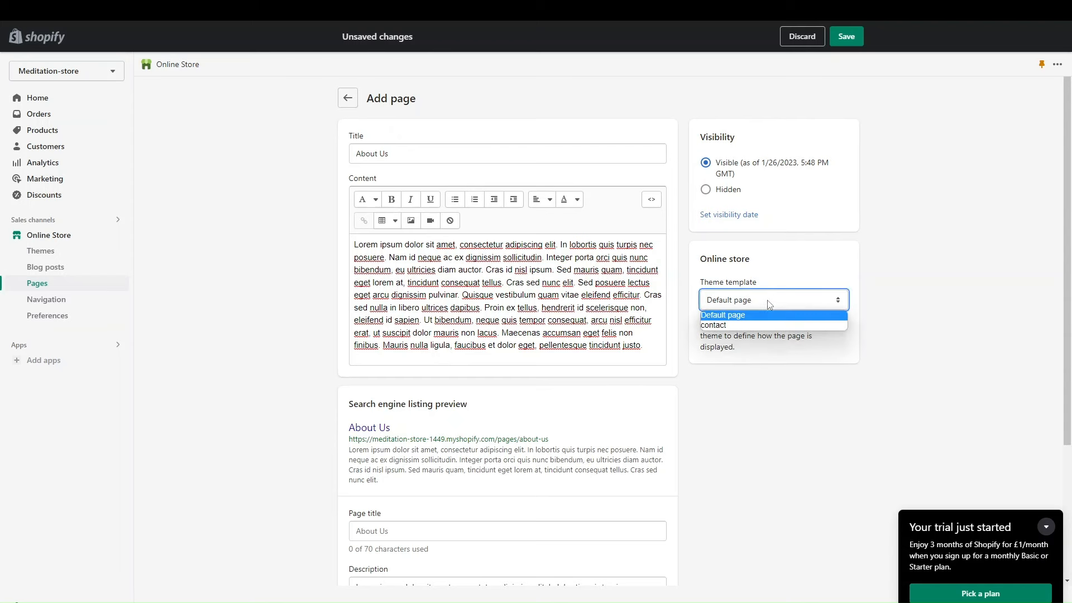
pyautogui.click(751, 383)
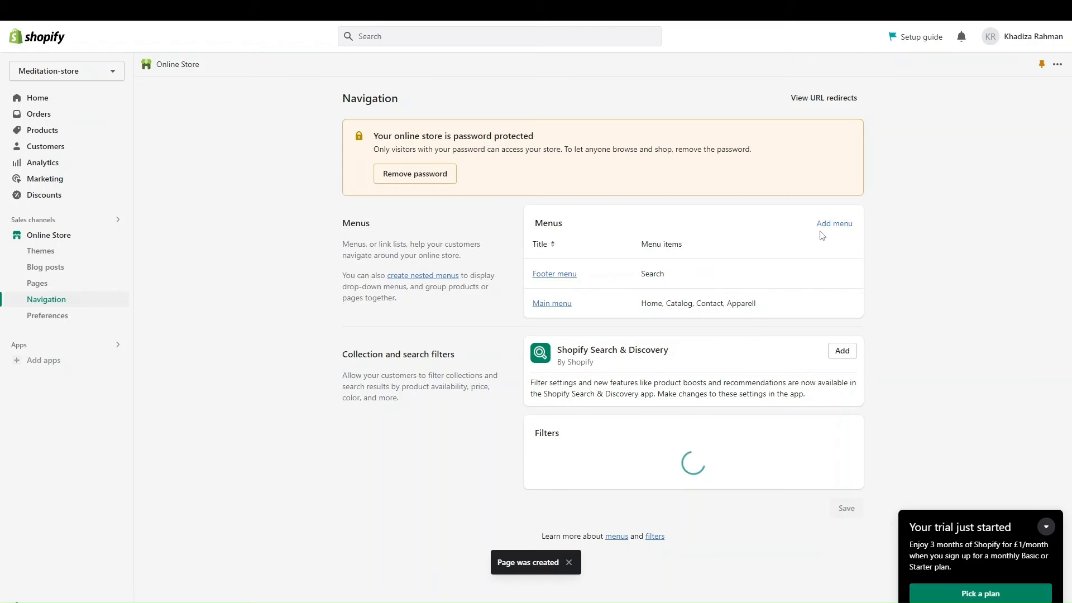
# Add a menu item named "About Us" to the Main menu, linked to the About Us store page.
pyautogui.rightClick(574, 286)
pyautogui.click(972, 277)
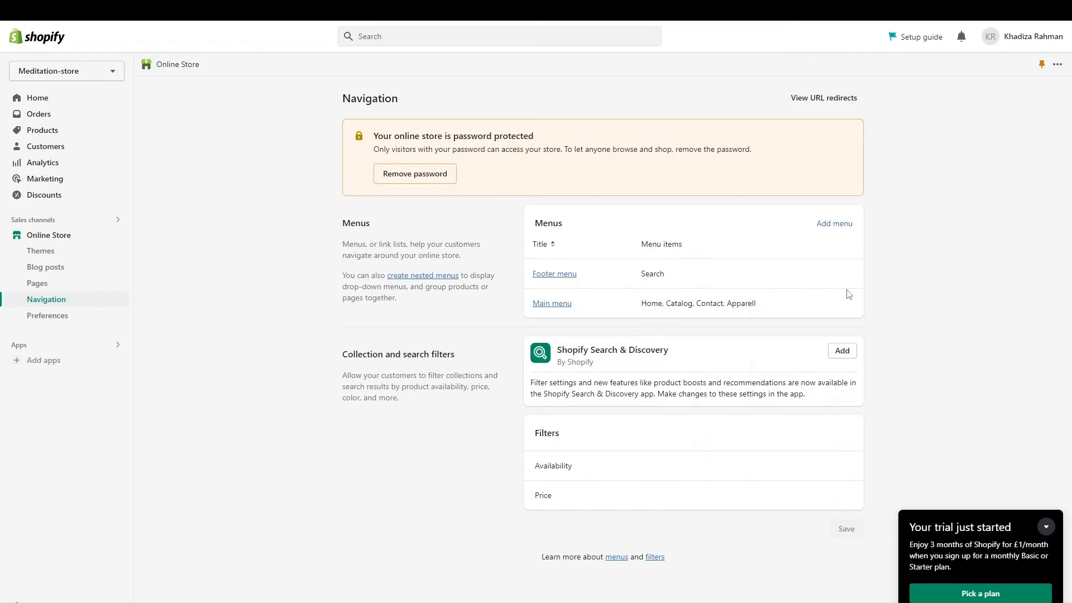
pyautogui.click(567, 304)
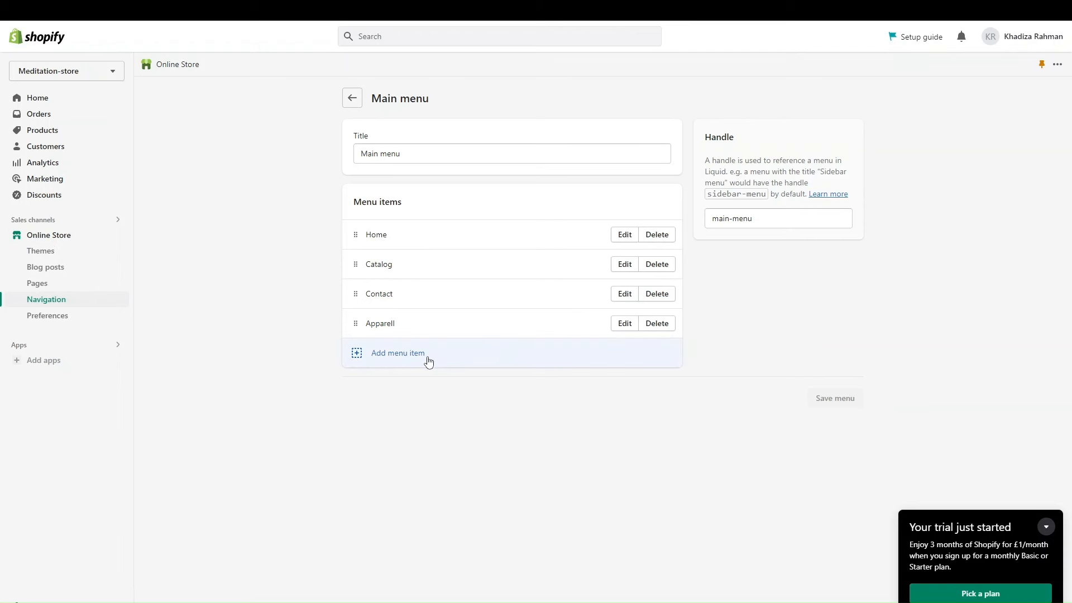
pyautogui.click(410, 361)
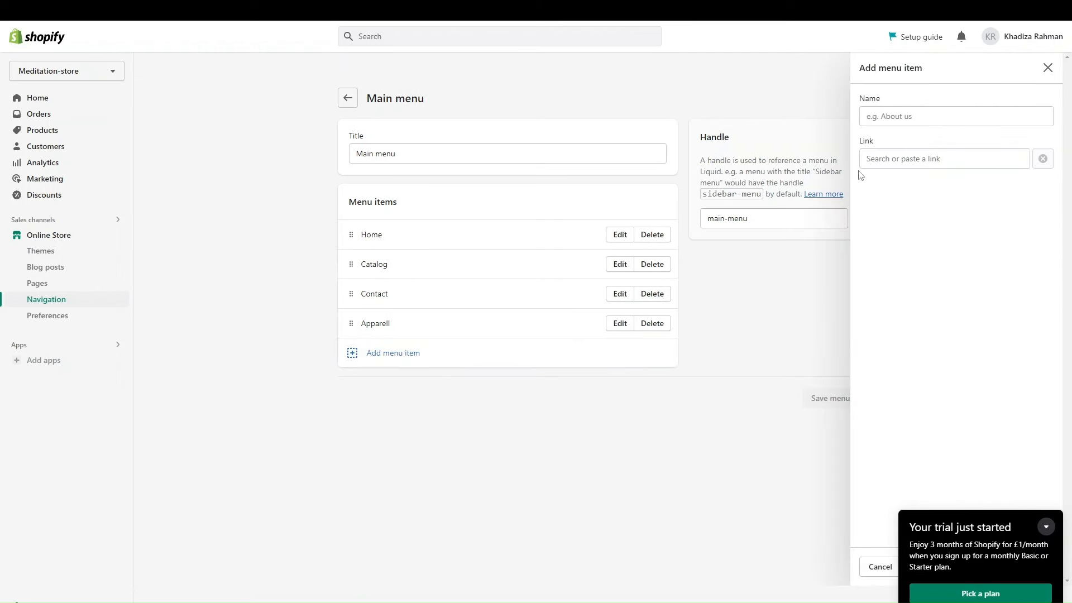
pyautogui.write('About Us')
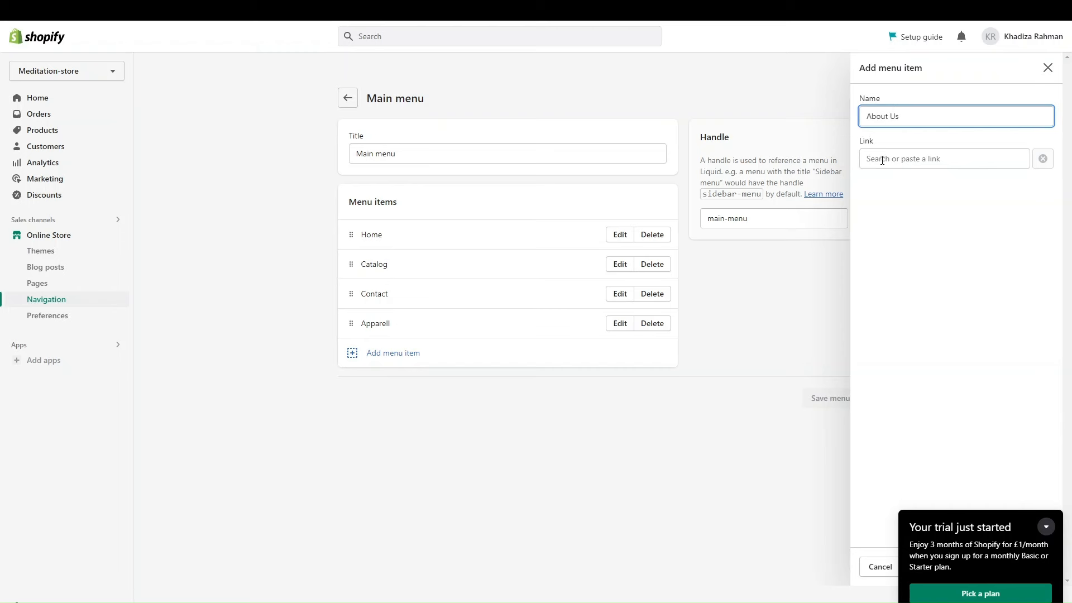
pyautogui.click(882, 160)
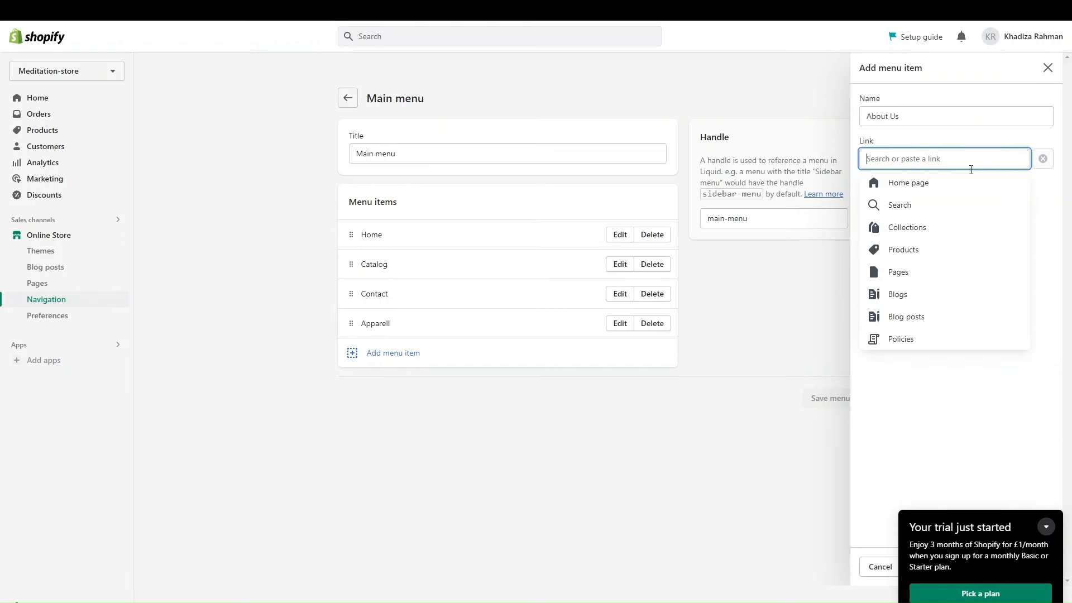
pyautogui.click(901, 272)
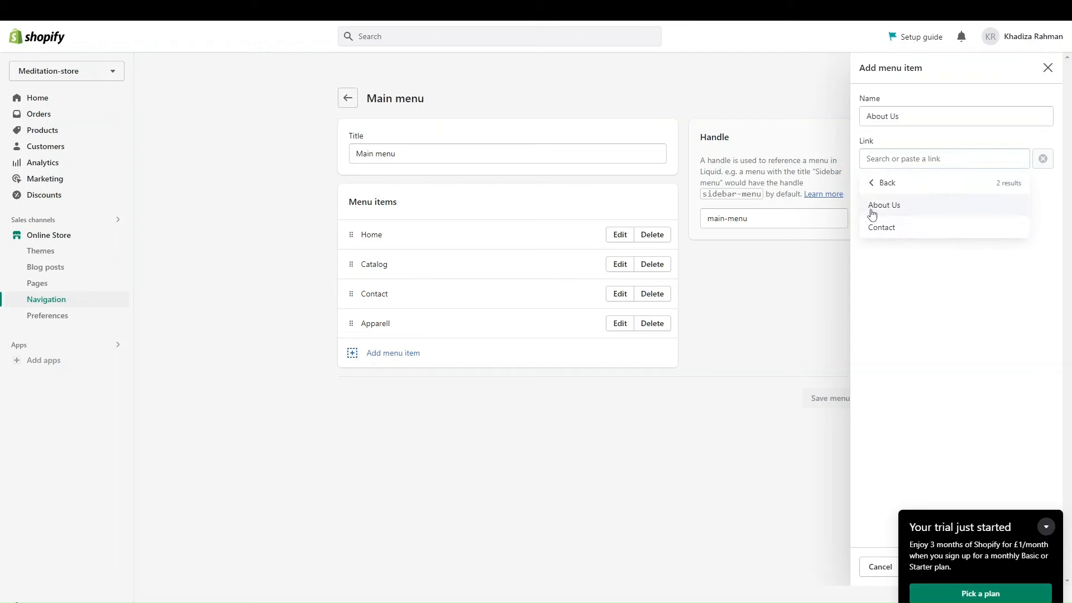
pyautogui.click(873, 212)
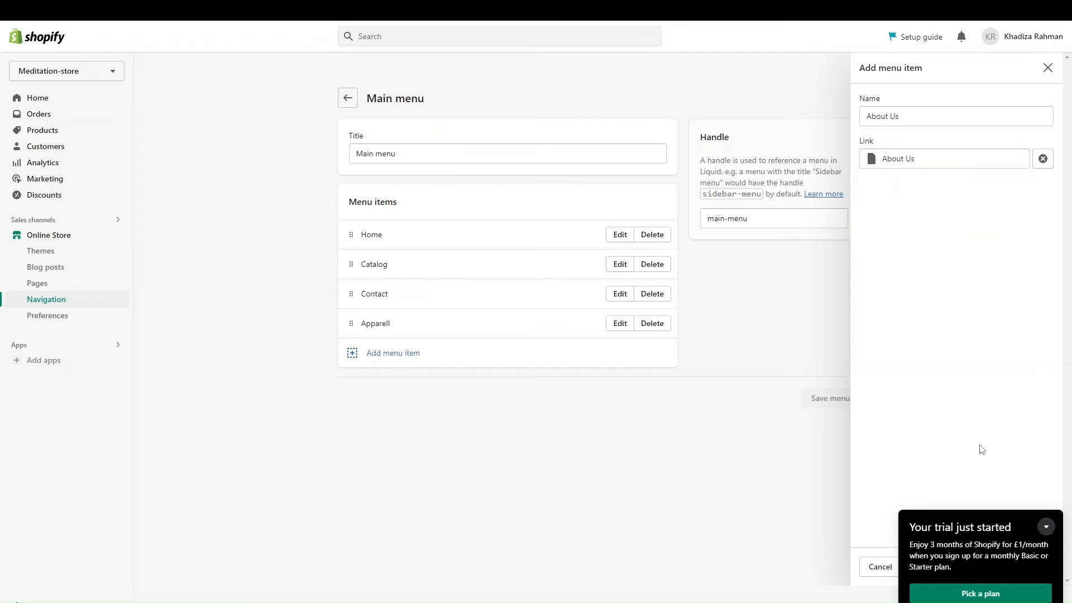
pyautogui.click(1049, 525)
pyautogui.click(1038, 566)
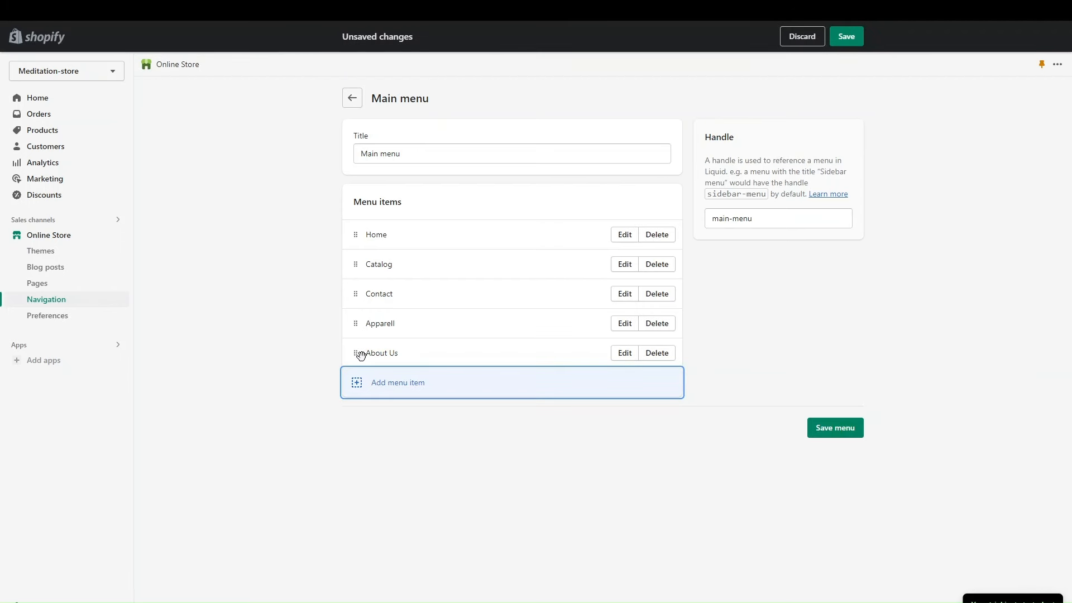
# Reorder the Main menu with About Us directly below Home and Apparell nested under Catalog, and save the menu.
pyautogui.moveTo(359, 353); pyautogui.dragTo(328, 272)
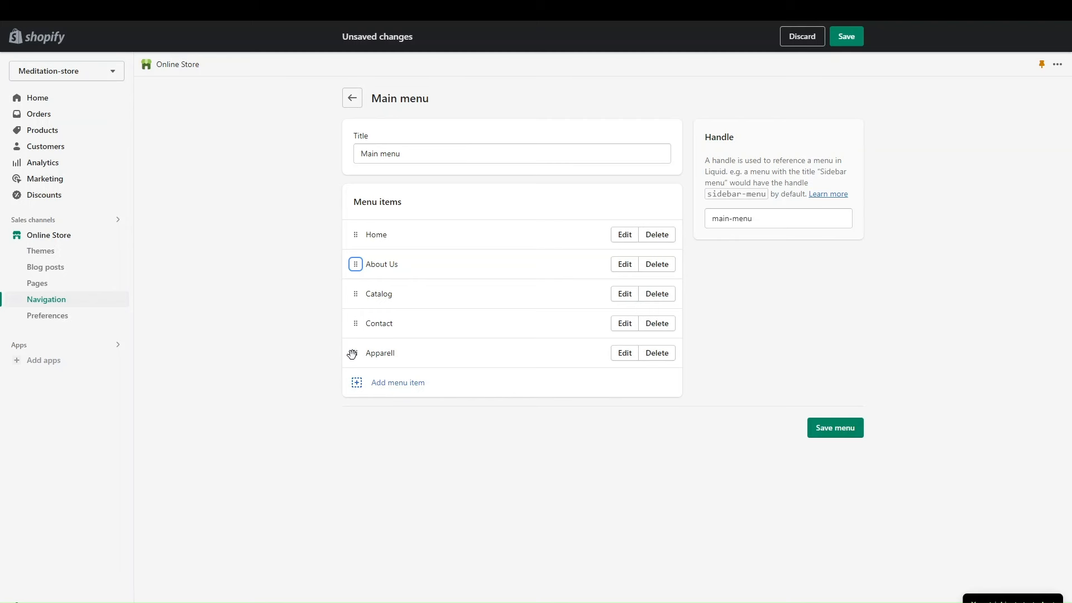
pyautogui.moveTo(353, 353); pyautogui.dragTo(391, 326)
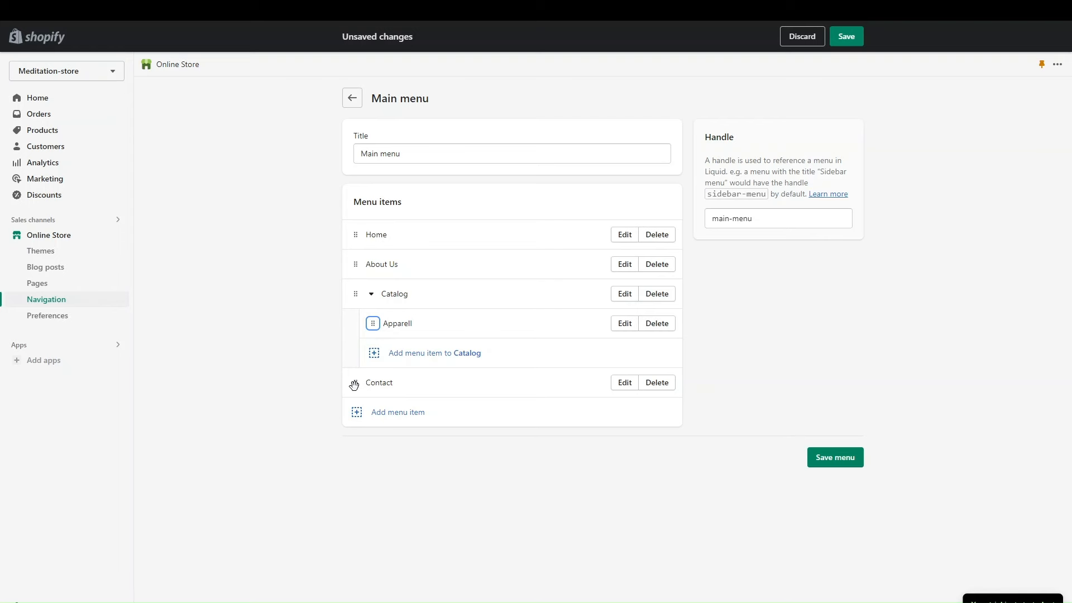
pyautogui.moveTo(354, 383)
pyautogui.mouseDown()
pyautogui.moveTo(347, 330)
pyautogui.moveTo(352, 383)
pyautogui.mouseUp()
pyautogui.click(821, 457)
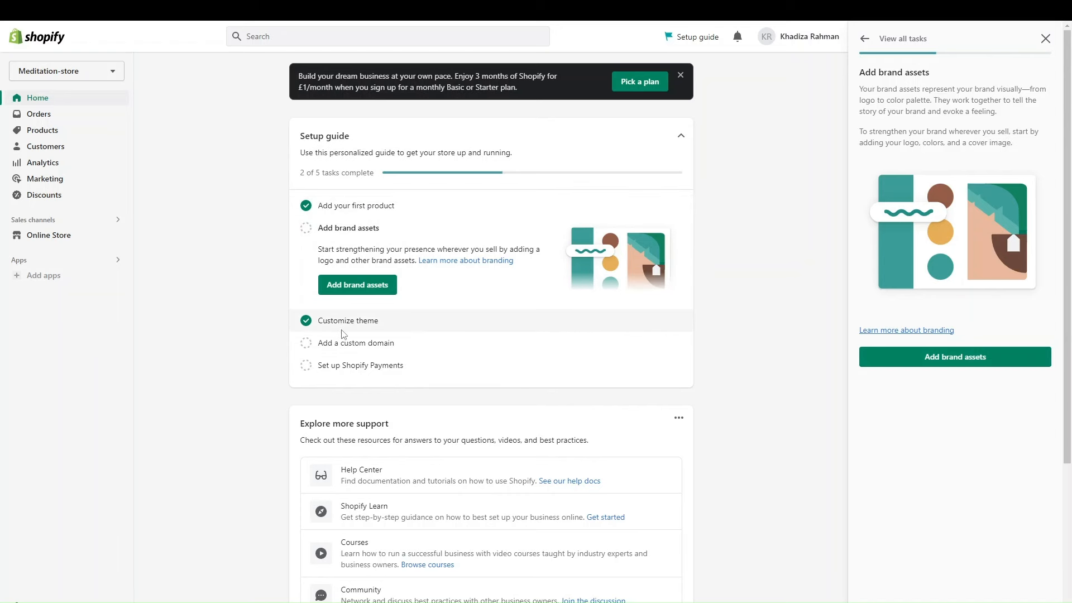
# Open the store's brand asset settings and start an image upload for the default logo.
pyautogui.click(353, 288)
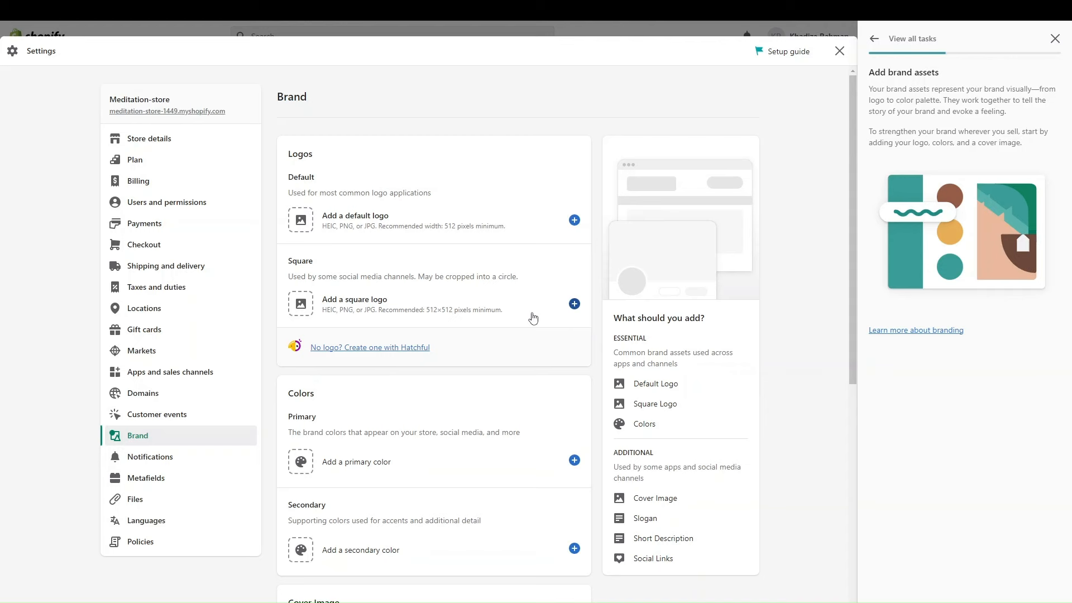
pyautogui.click(301, 223)
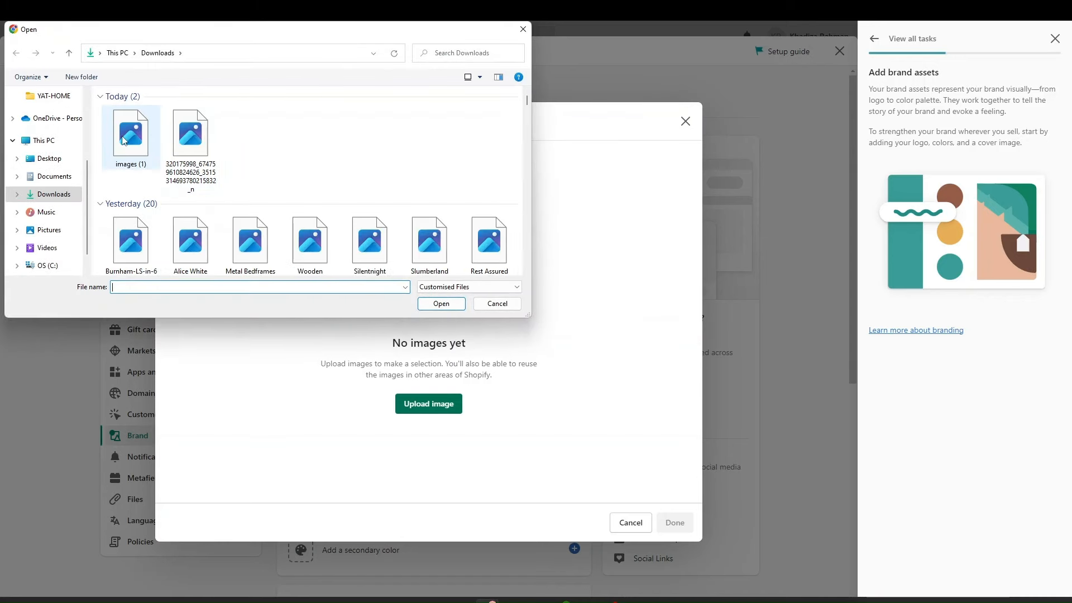
pyautogui.click(123, 136)
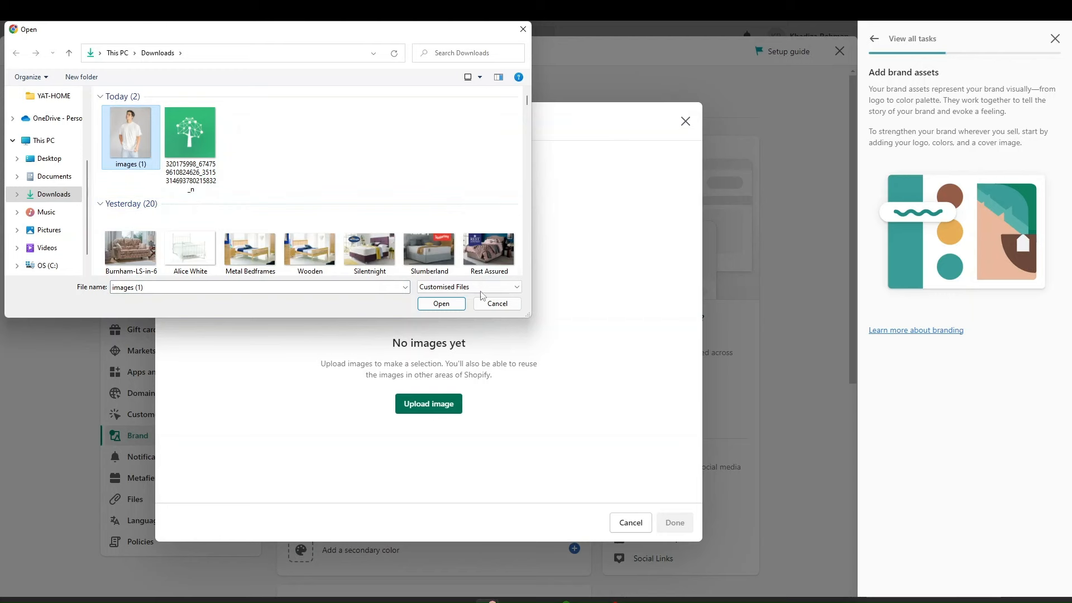
pyautogui.click(449, 309)
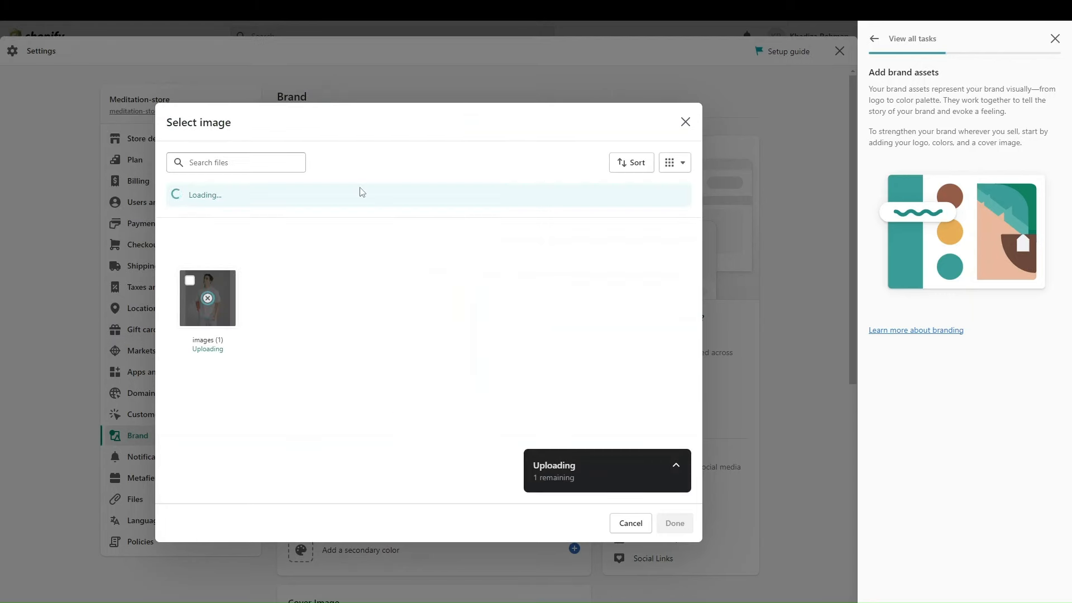
pyautogui.click(208, 304)
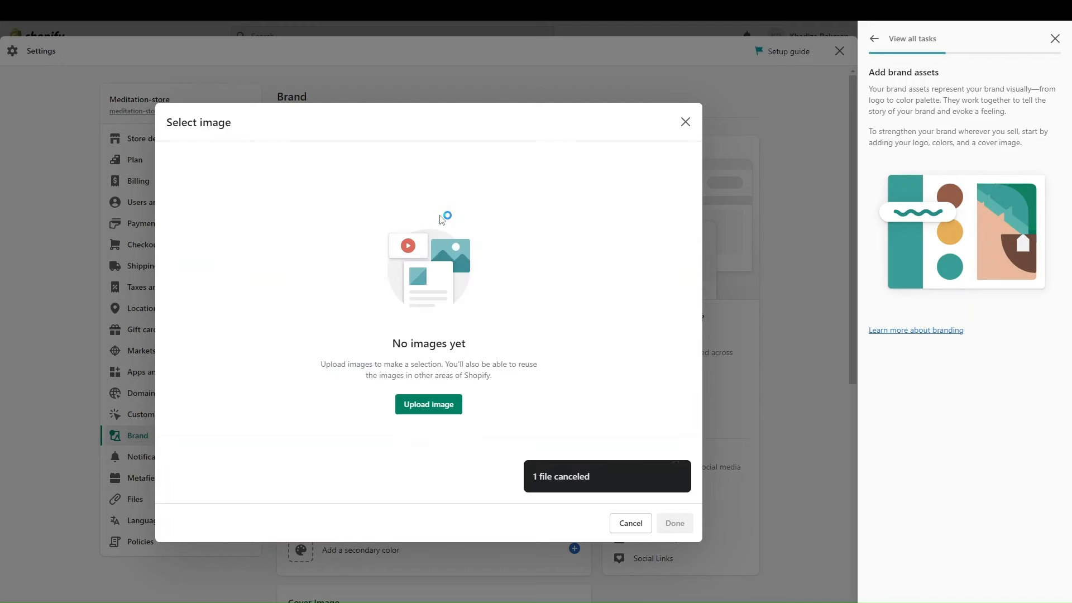
# Upload the green tree image from the Downloads folder and use it as the default logo.
pyautogui.click(424, 405)
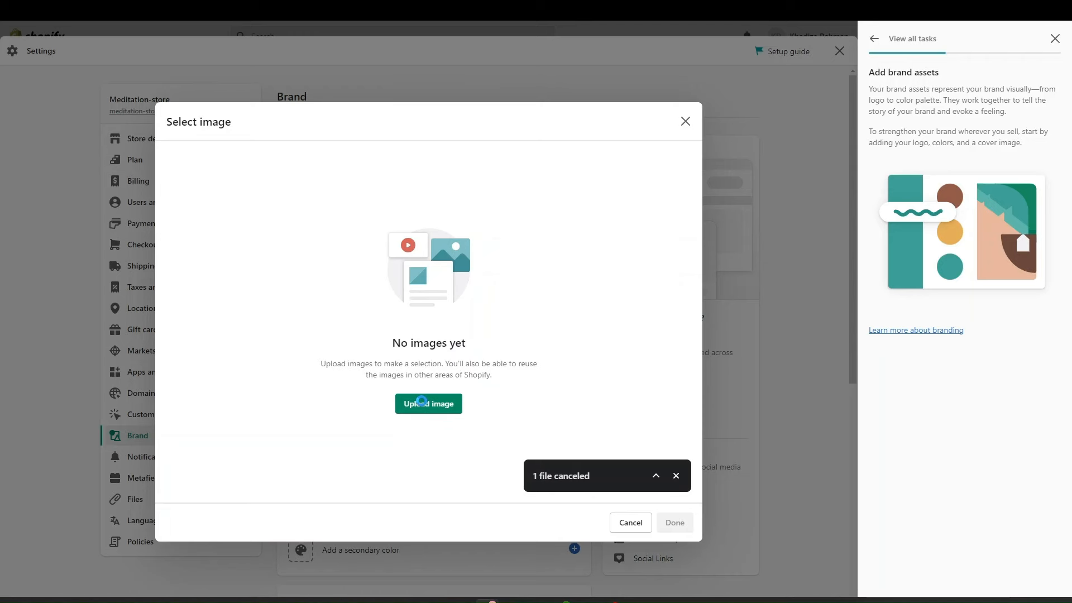
pyautogui.click(201, 146)
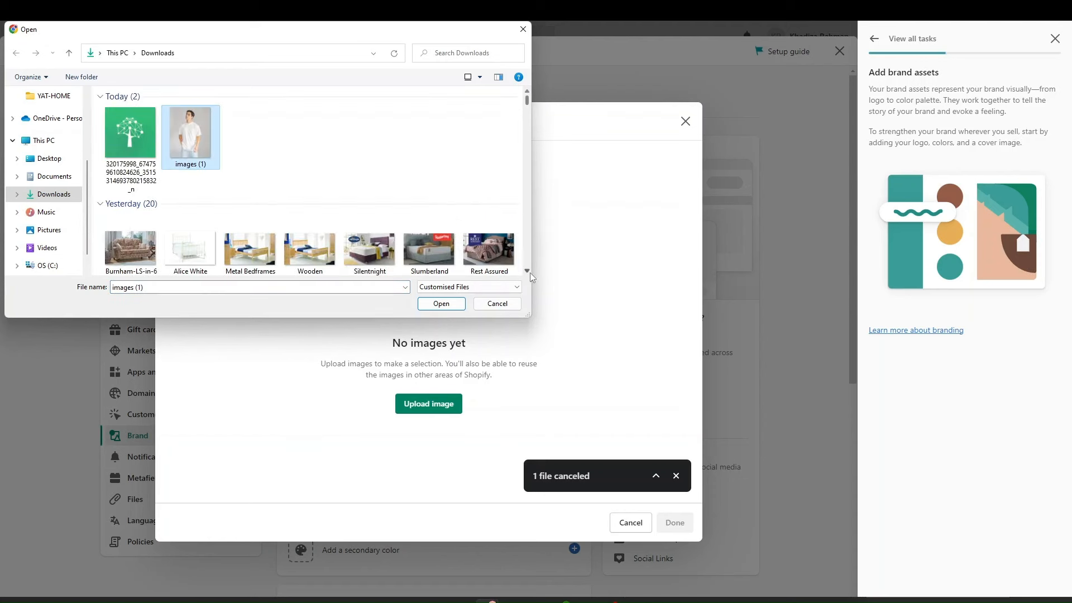
pyautogui.click(115, 148)
pyautogui.click(498, 305)
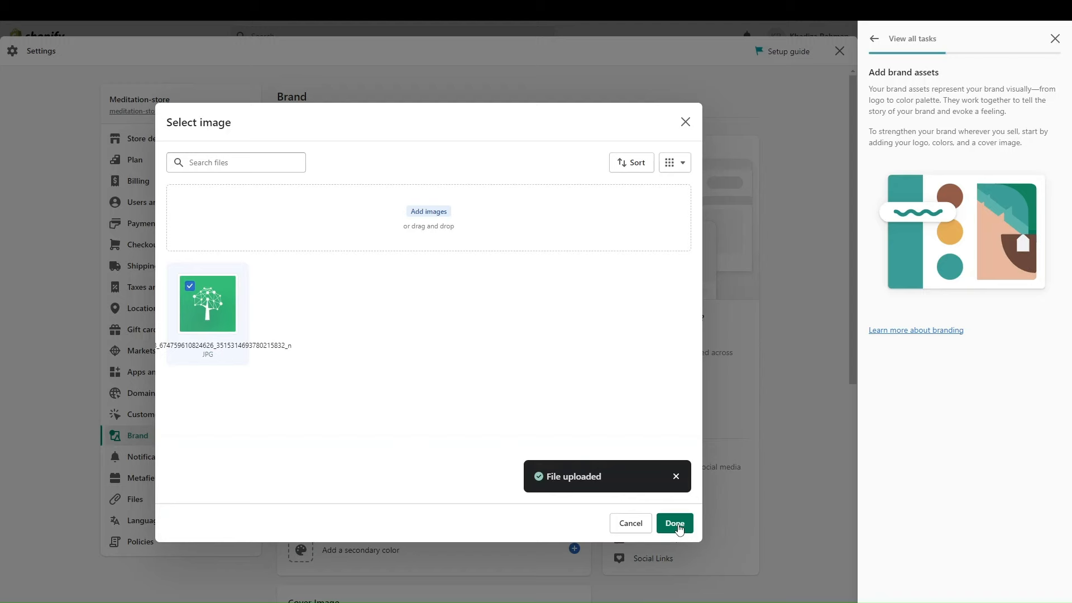
pyautogui.click(676, 524)
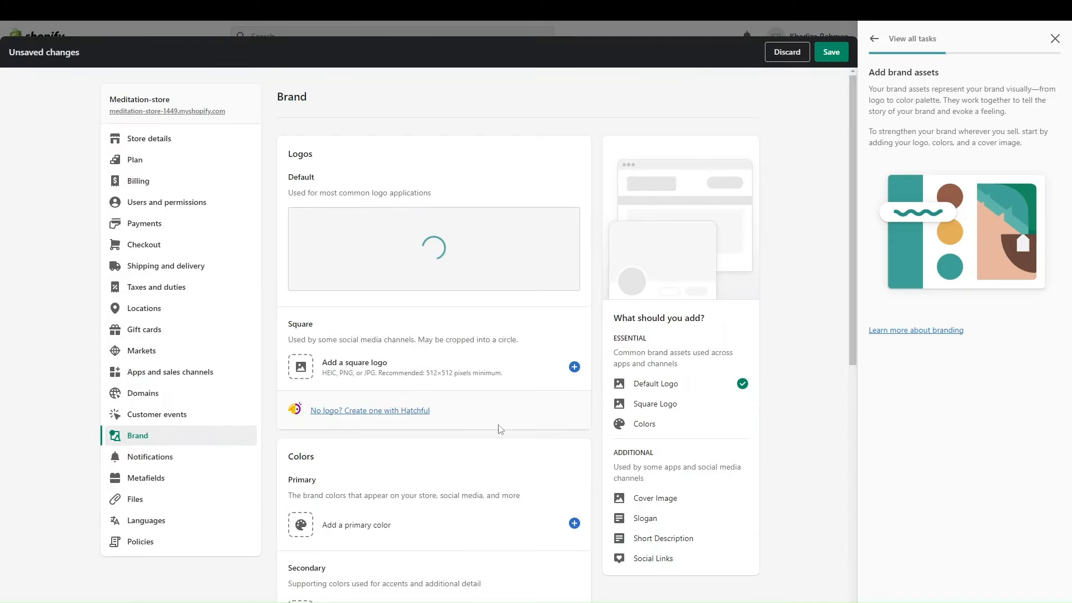
# Add a green primary brand color, #22ca15.
pyautogui.scroll(-3, 481, 541)
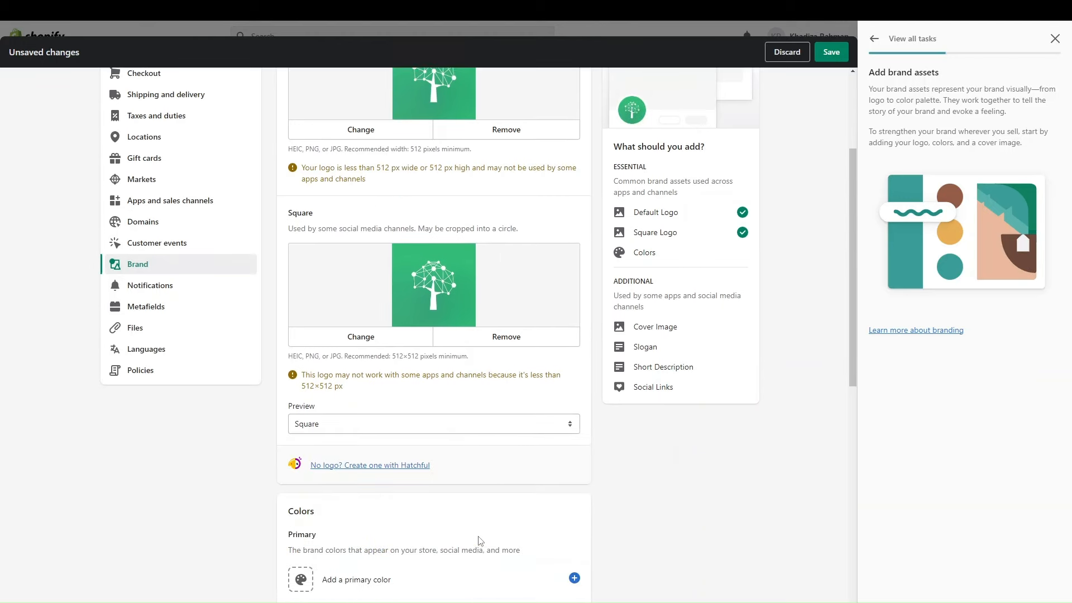
pyautogui.scroll(-5, 480, 540)
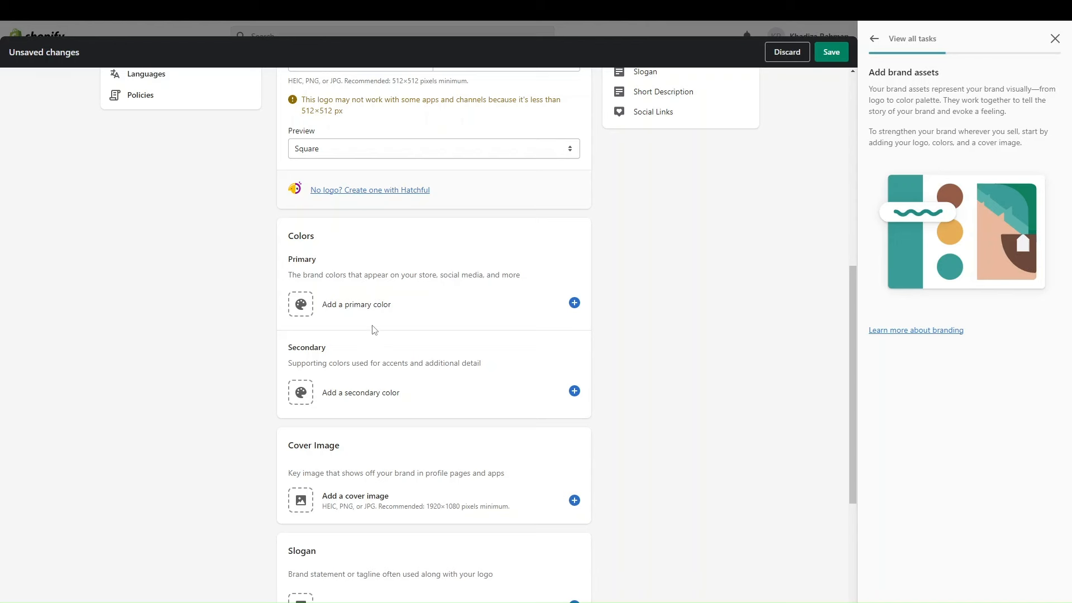
pyautogui.click(308, 304)
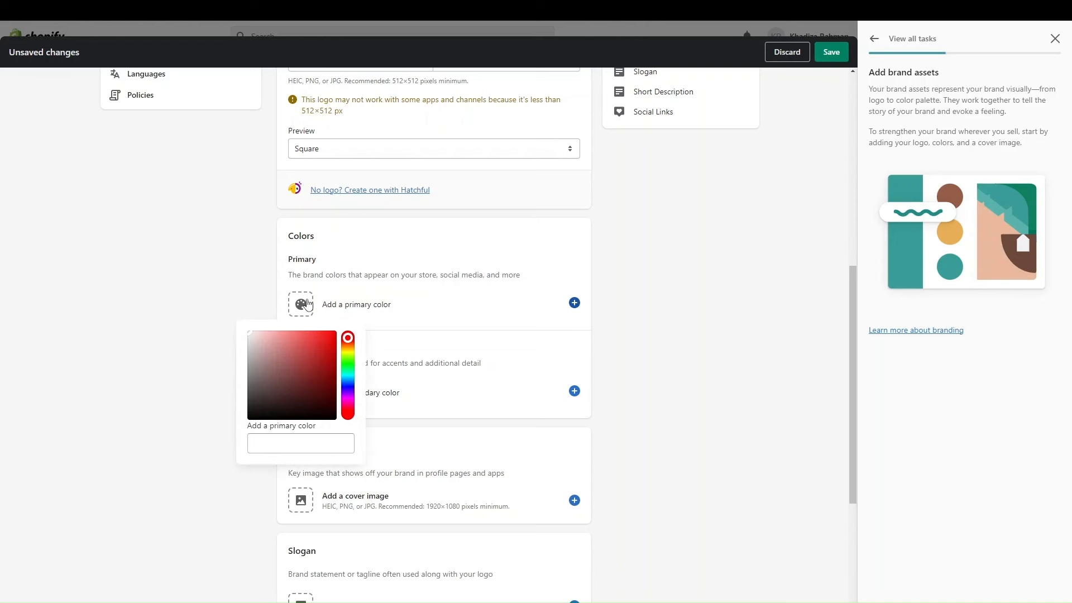
pyautogui.click(348, 360)
pyautogui.moveTo(348, 362); pyautogui.dragTo(348, 364)
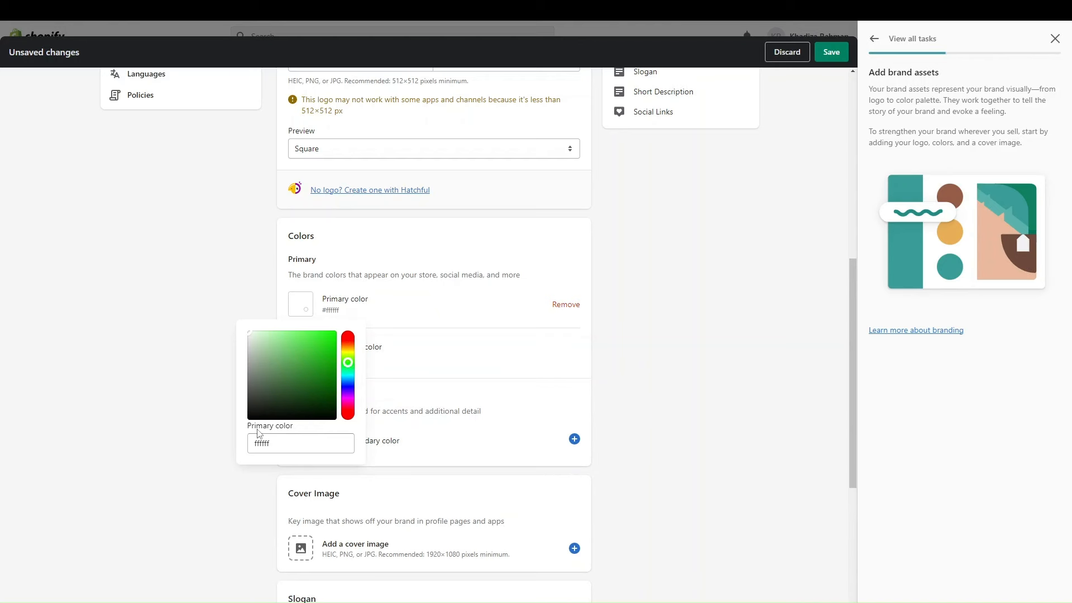
pyautogui.click(331, 332)
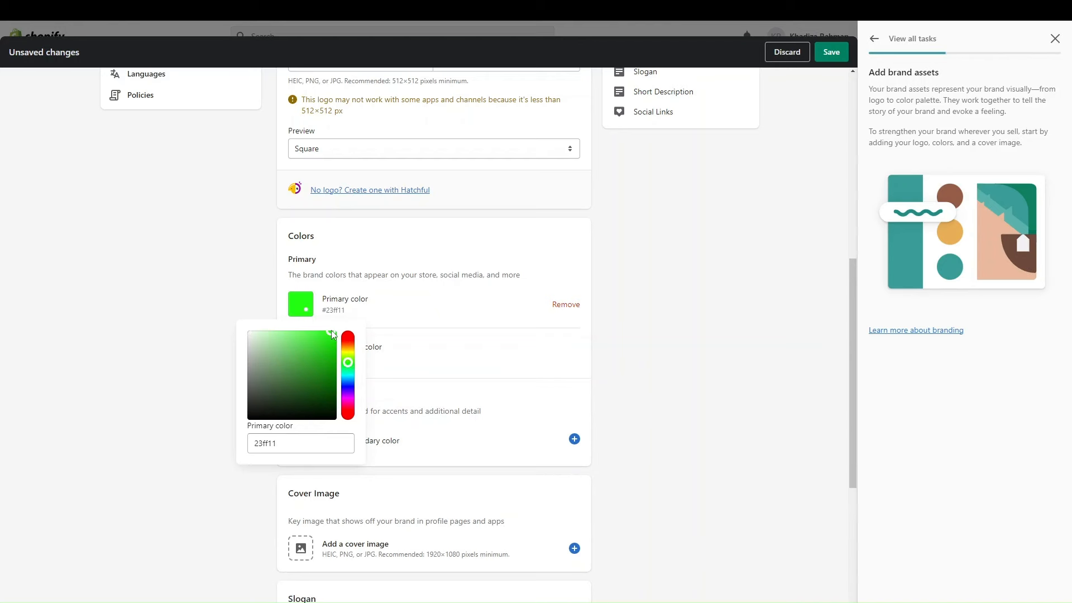
pyautogui.moveTo(334, 334); pyautogui.dragTo(329, 359)
pyautogui.click(718, 305)
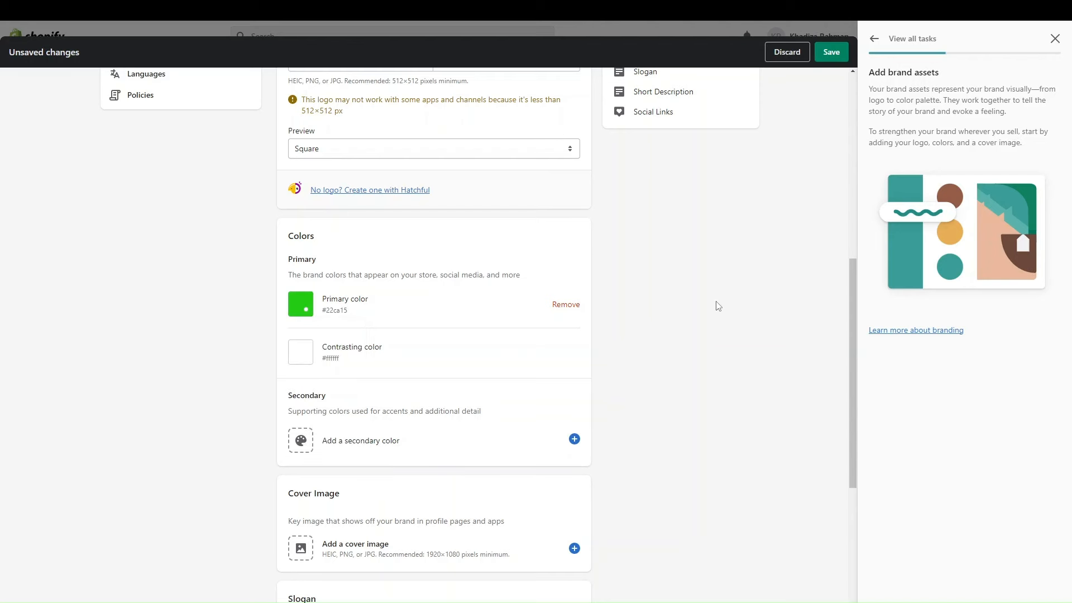
# Set the contrasting brand color to black, #000000, and save the brand settings.
pyautogui.scroll(1, 591, 268)
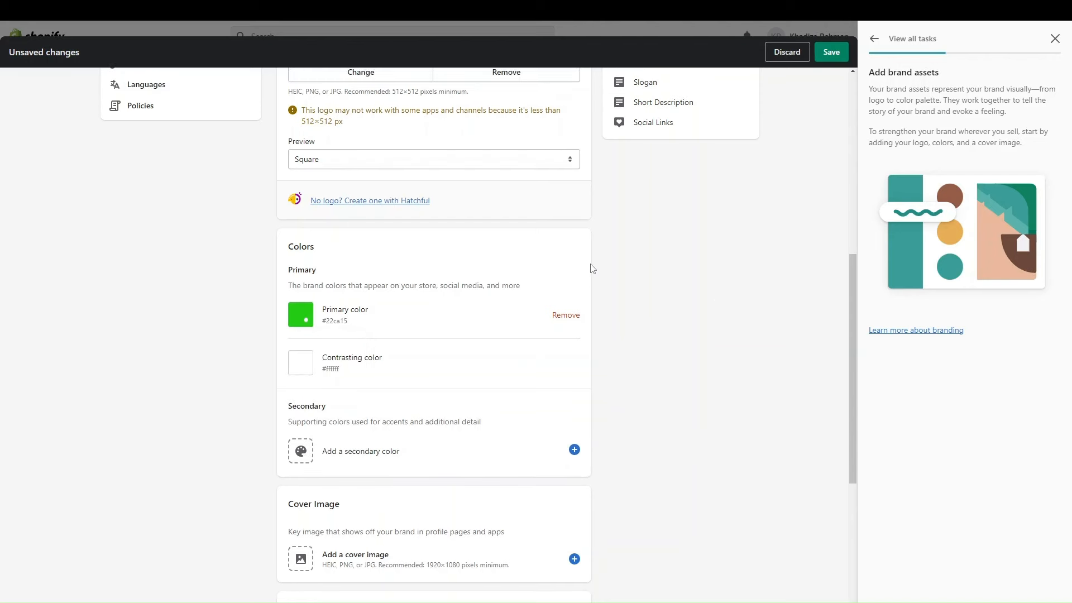
pyautogui.click(296, 369)
pyautogui.moveTo(313, 427); pyautogui.dragTo(232, 541)
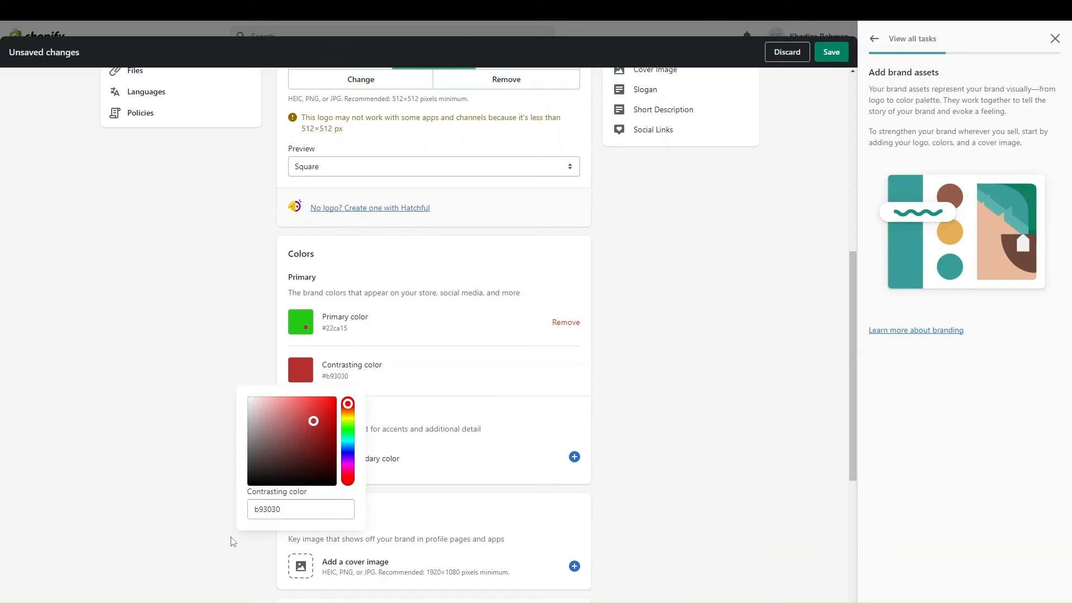
pyautogui.click(234, 542)
pyautogui.scroll(7, 428, 371)
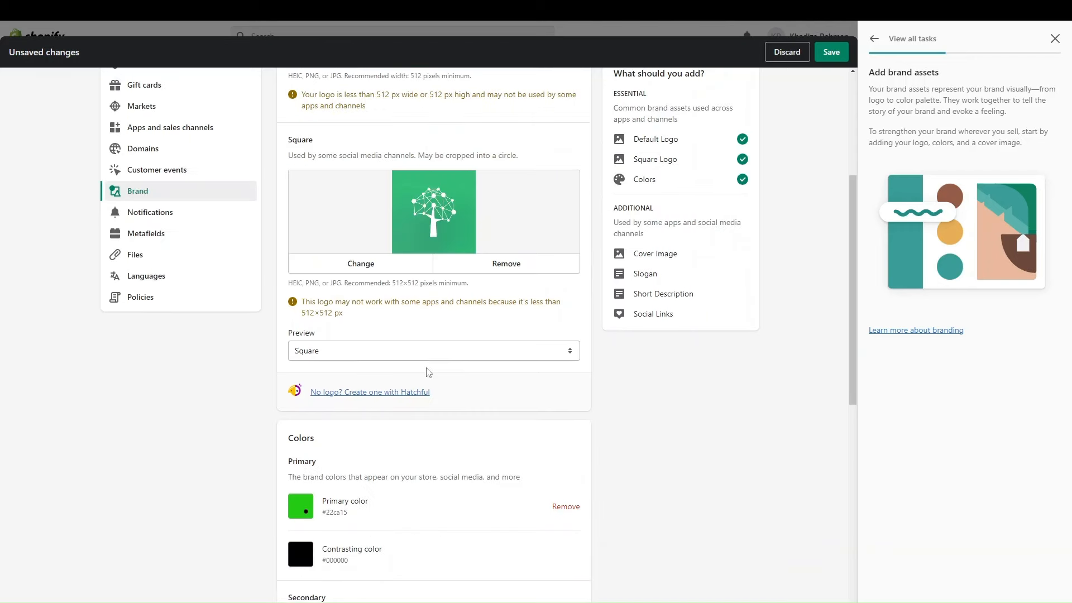
pyautogui.click(831, 52)
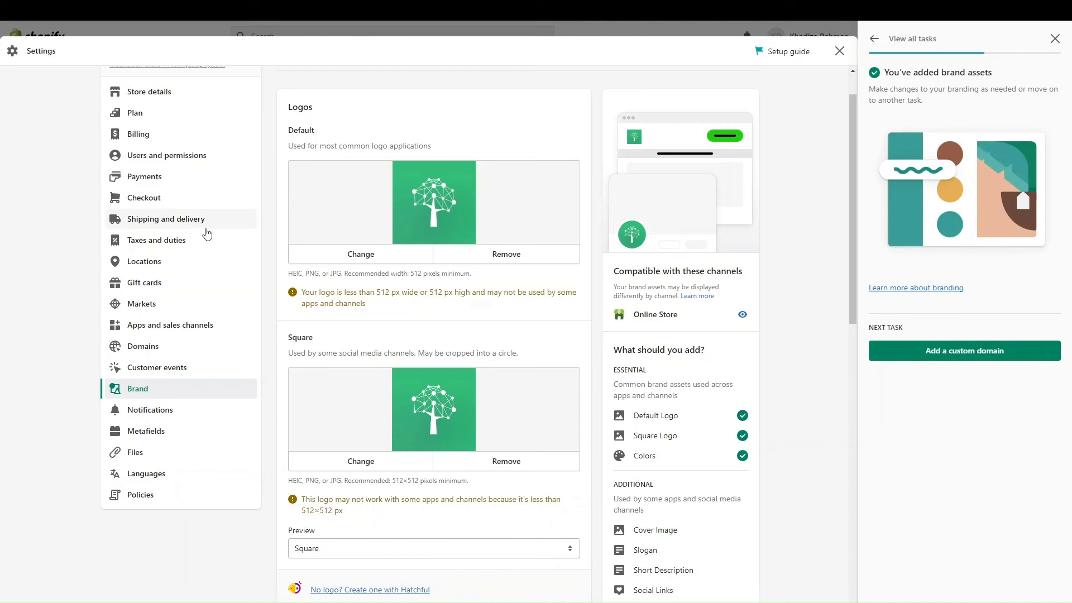
# Open the shipping and delivery settings and manage the general shipping rates for all products.
pyautogui.scroll(1, 206, 232)
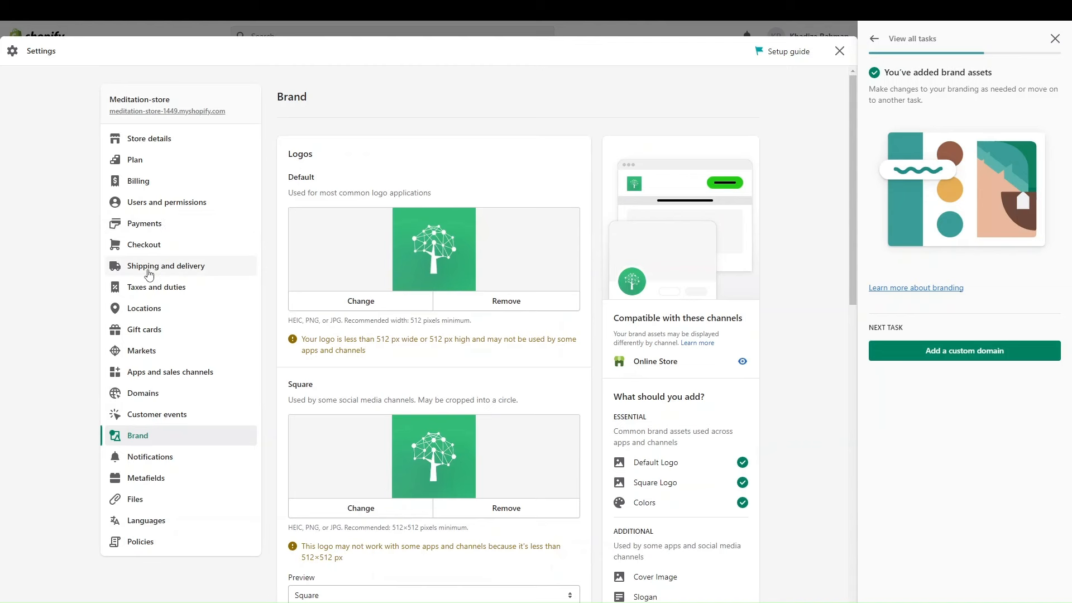
pyautogui.click(149, 276)
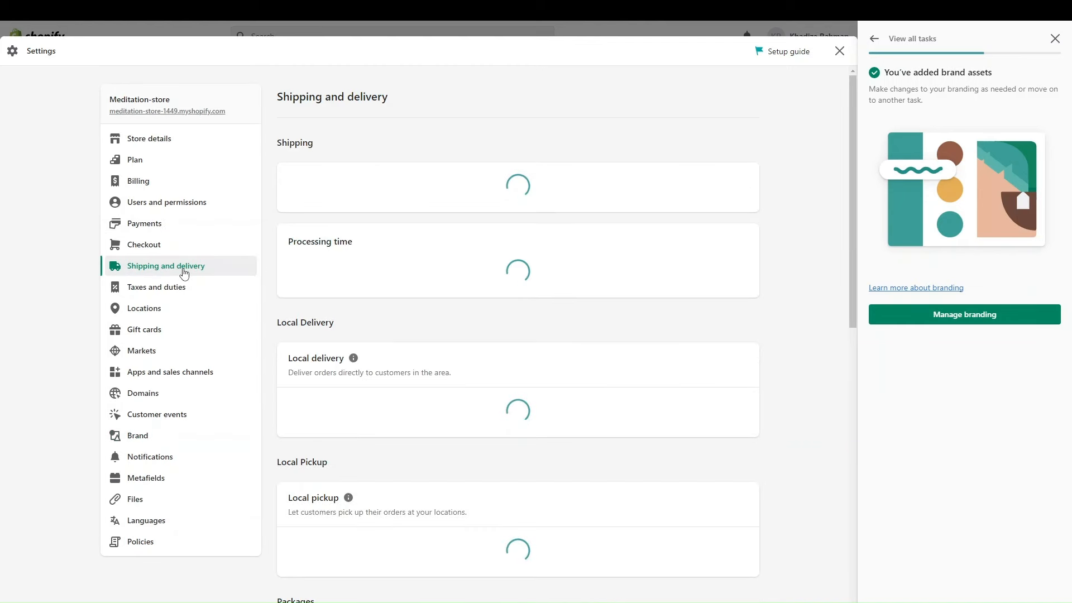
pyautogui.scroll(-5, 391, 389)
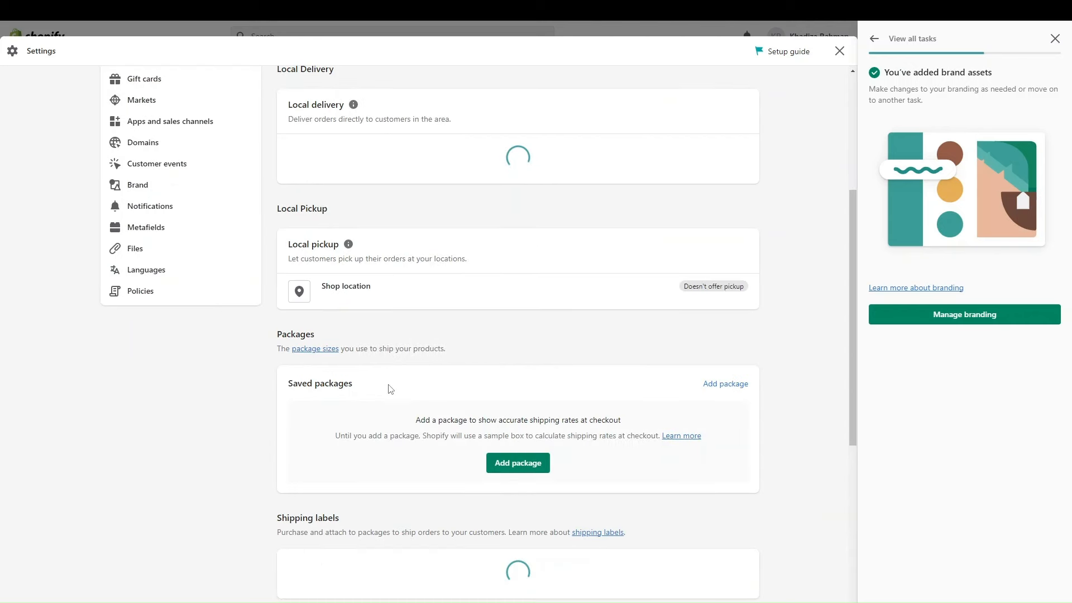
pyautogui.scroll(10, 469, 295)
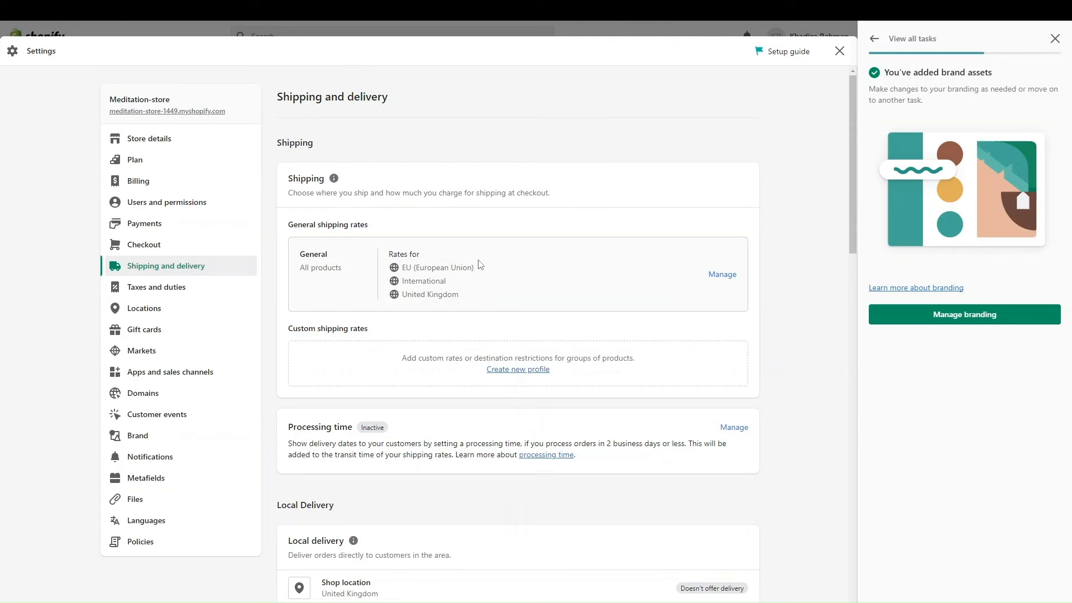
pyautogui.click(722, 275)
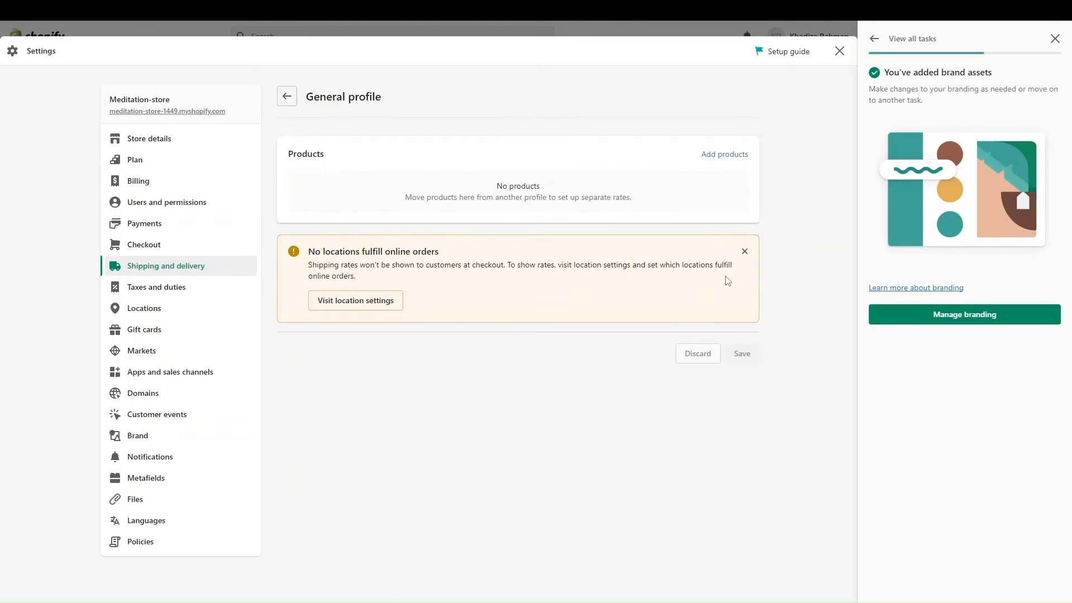
# Review the general profile's shipping origin and the rates of the EU, International and United Kingdom shipping zones.
pyautogui.scroll(-1, 665, 349)
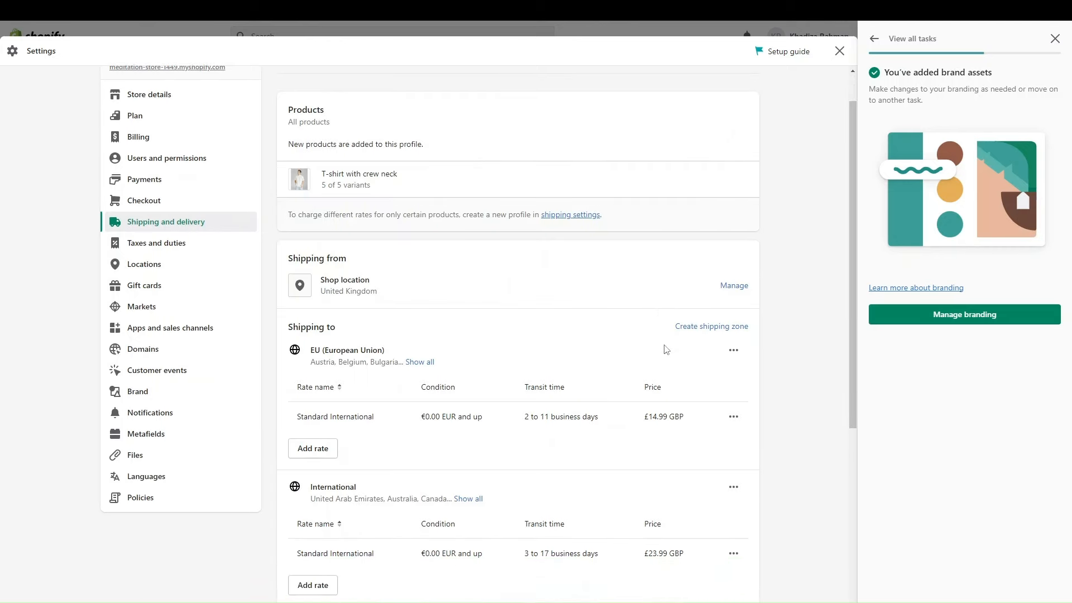
pyautogui.scroll(-1, 665, 349)
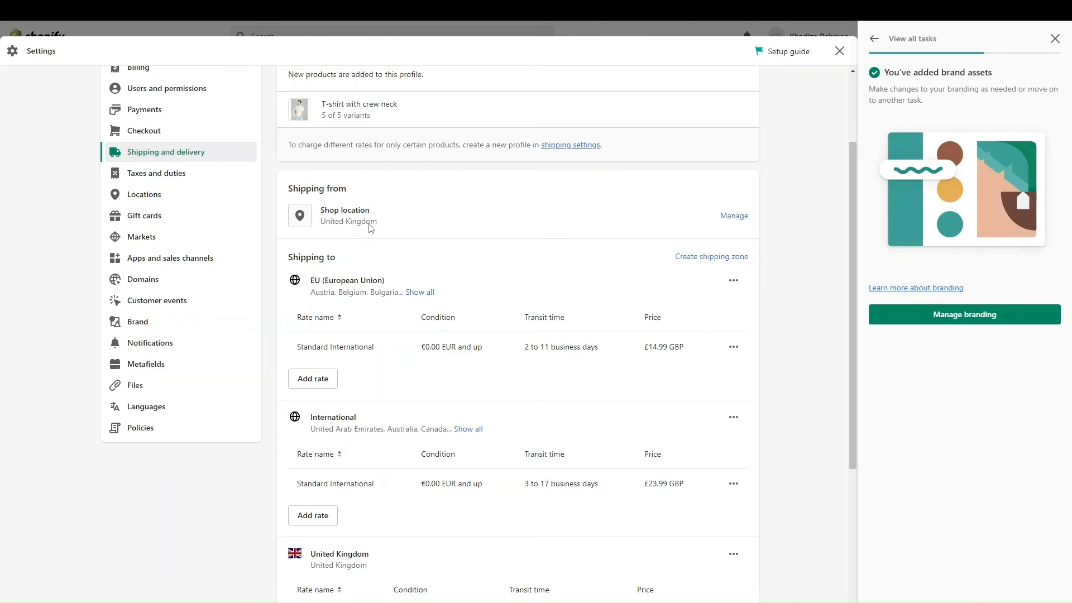
pyautogui.scroll(-3, 453, 301)
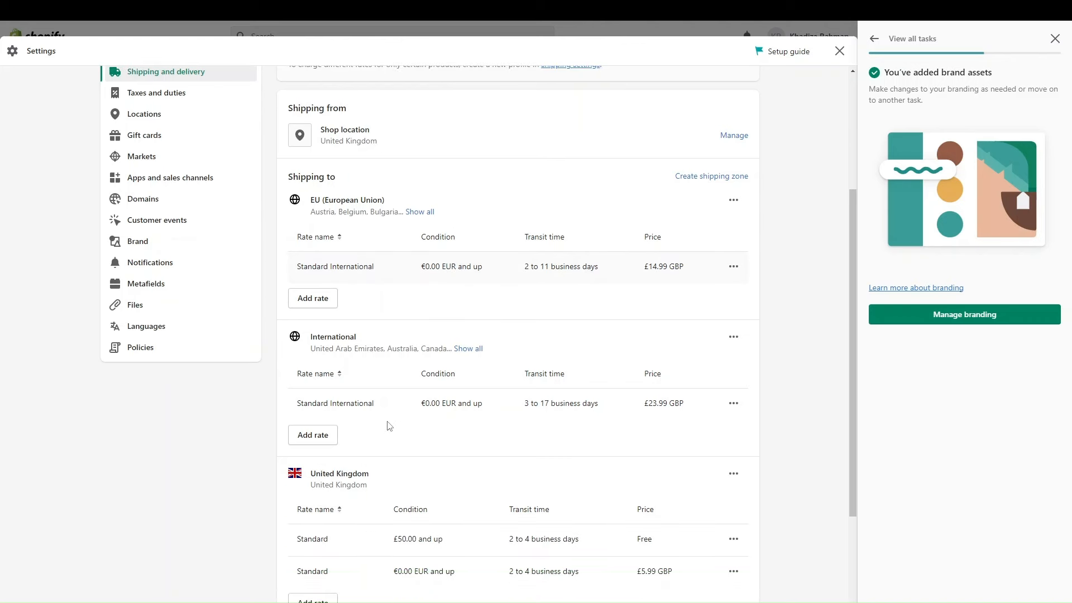
pyautogui.scroll(3, 389, 426)
pyautogui.scroll(-1, 389, 426)
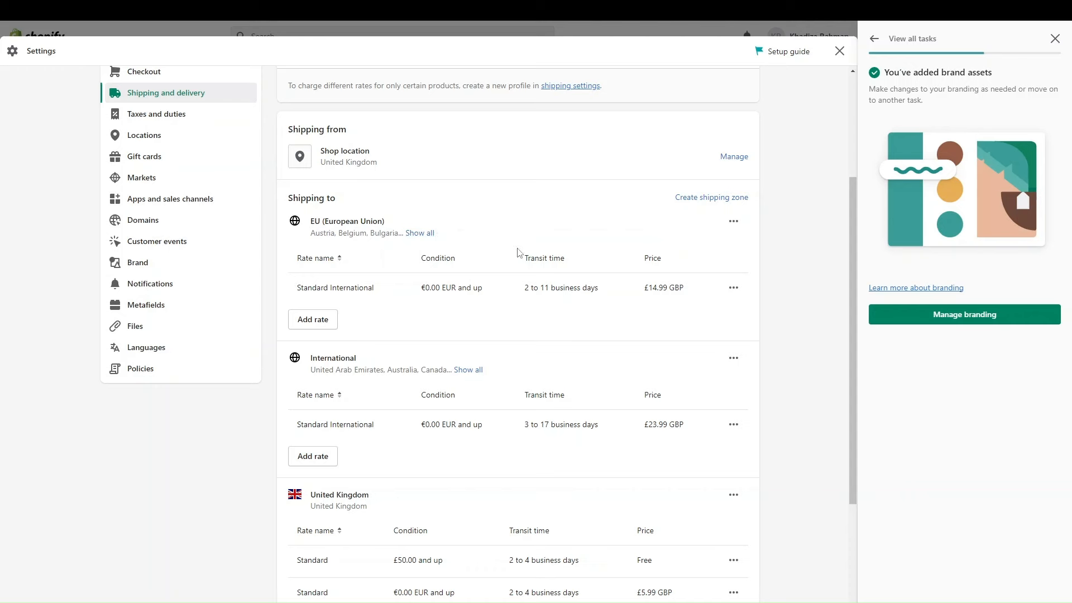
pyautogui.scroll(-1, 497, 297)
pyautogui.scroll(-2, 398, 361)
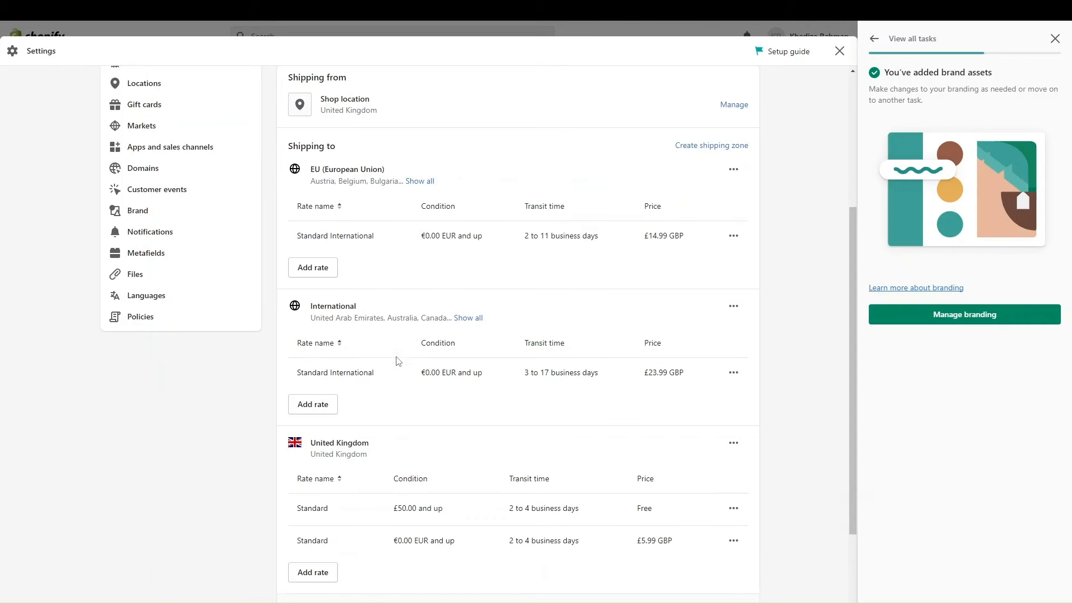
pyautogui.scroll(-1, 378, 349)
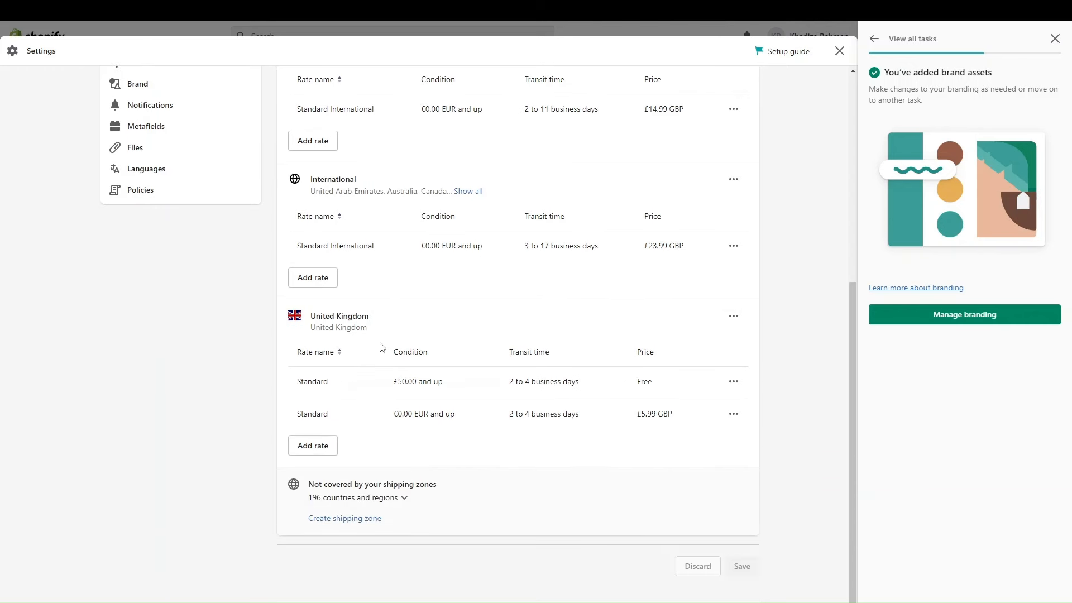
pyautogui.scroll(4, 378, 350)
pyautogui.rightClick(381, 344)
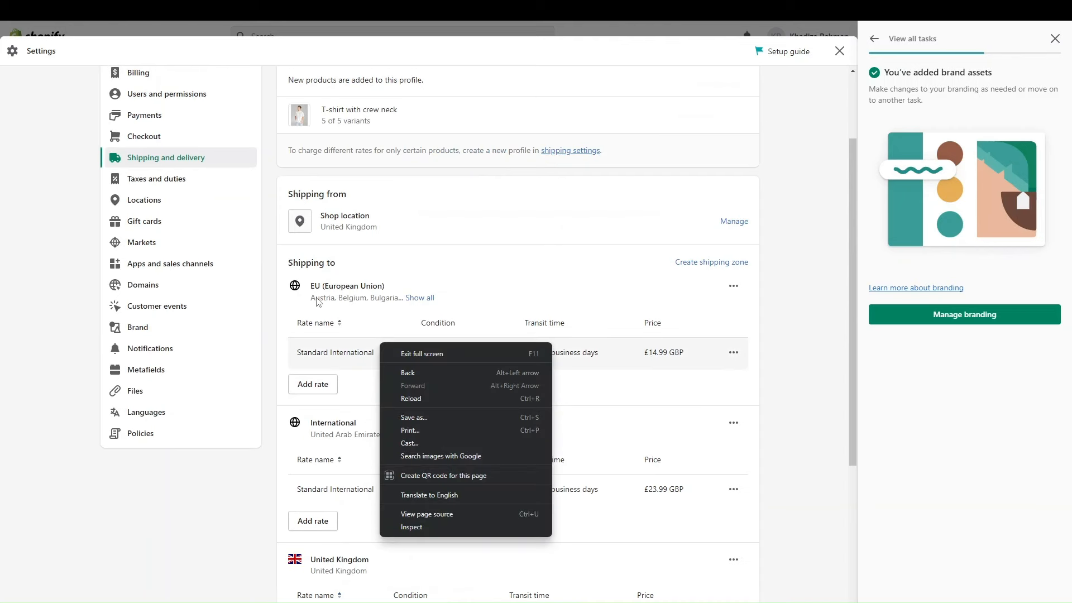
pyautogui.click(426, 287)
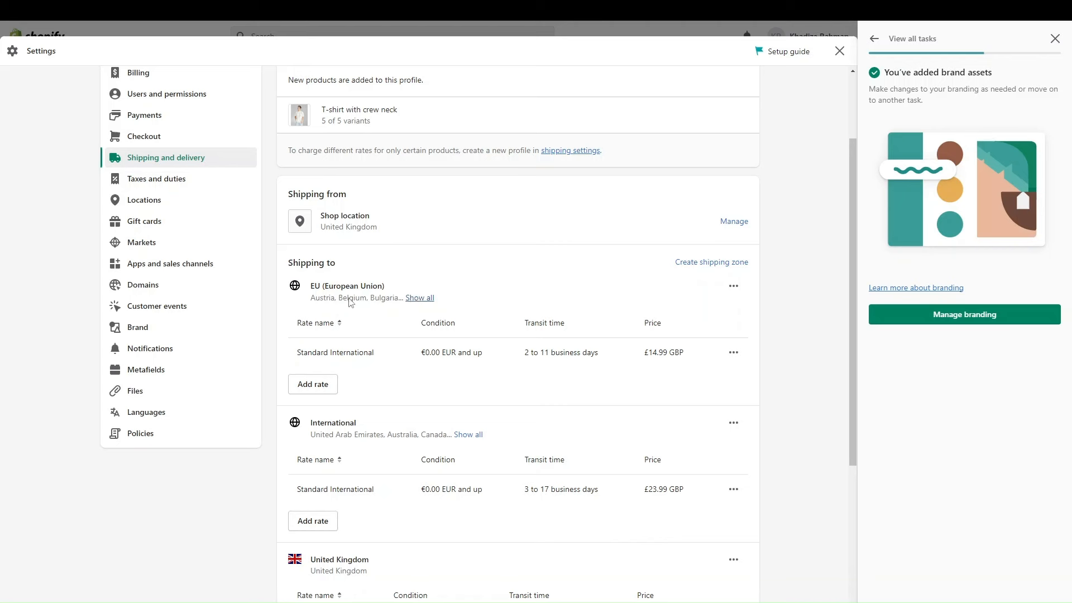
# Show the full country lists of the EU and International shipping zones and check the zones' rates.
pyautogui.click(428, 298)
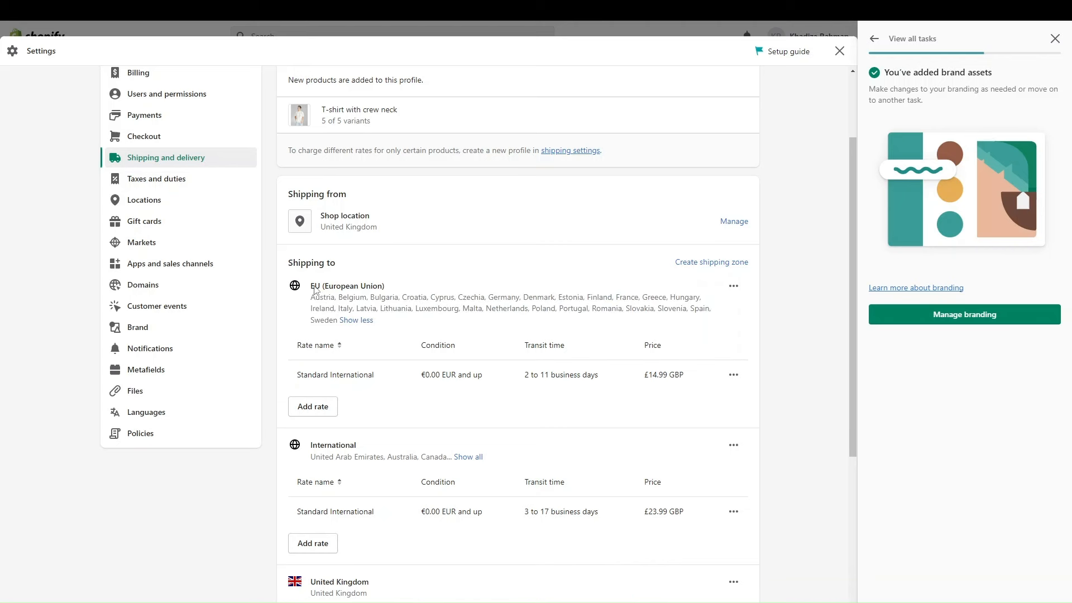
pyautogui.scroll(-2, 361, 371)
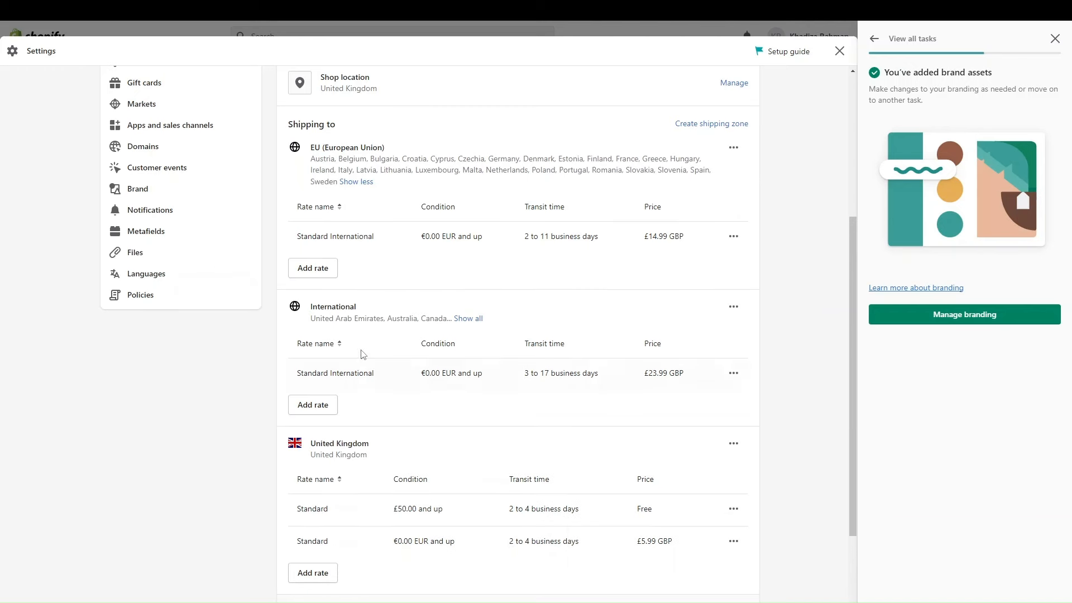
pyautogui.click(478, 320)
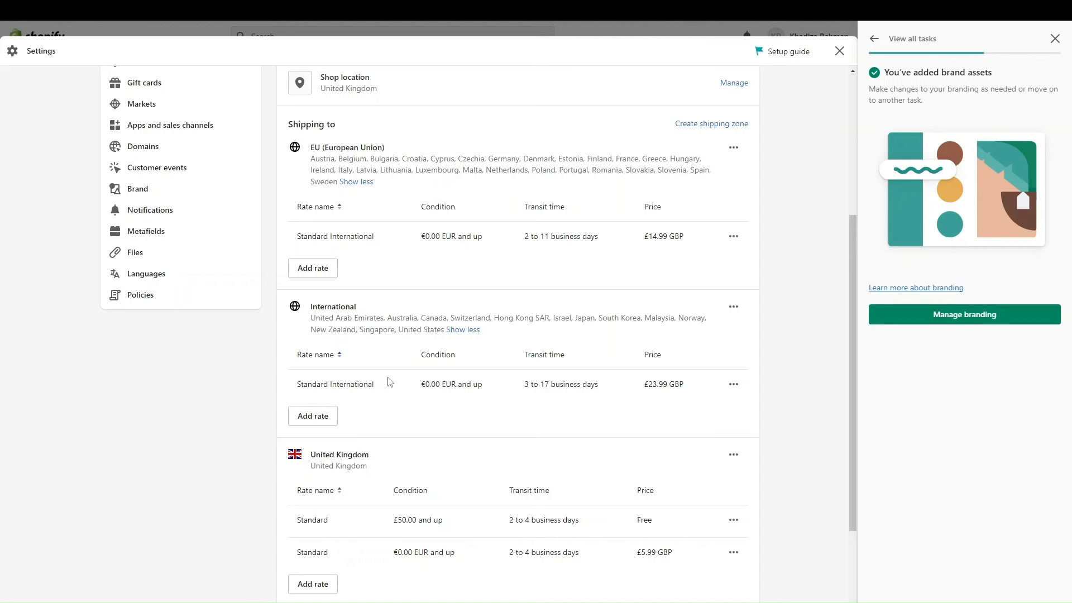
pyautogui.scroll(-2, 390, 379)
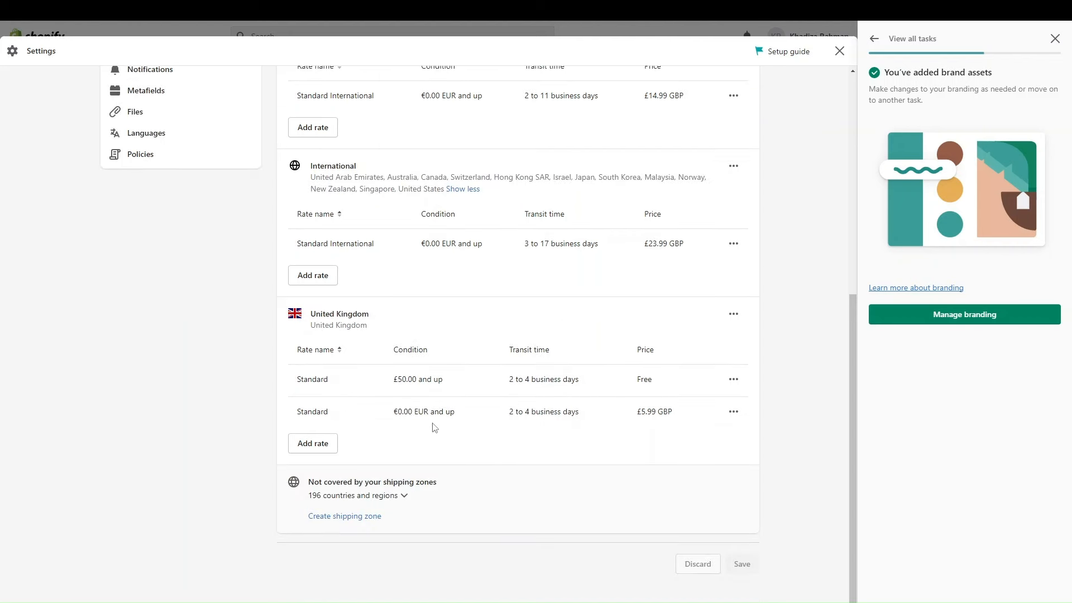
pyautogui.scroll(5, 405, 368)
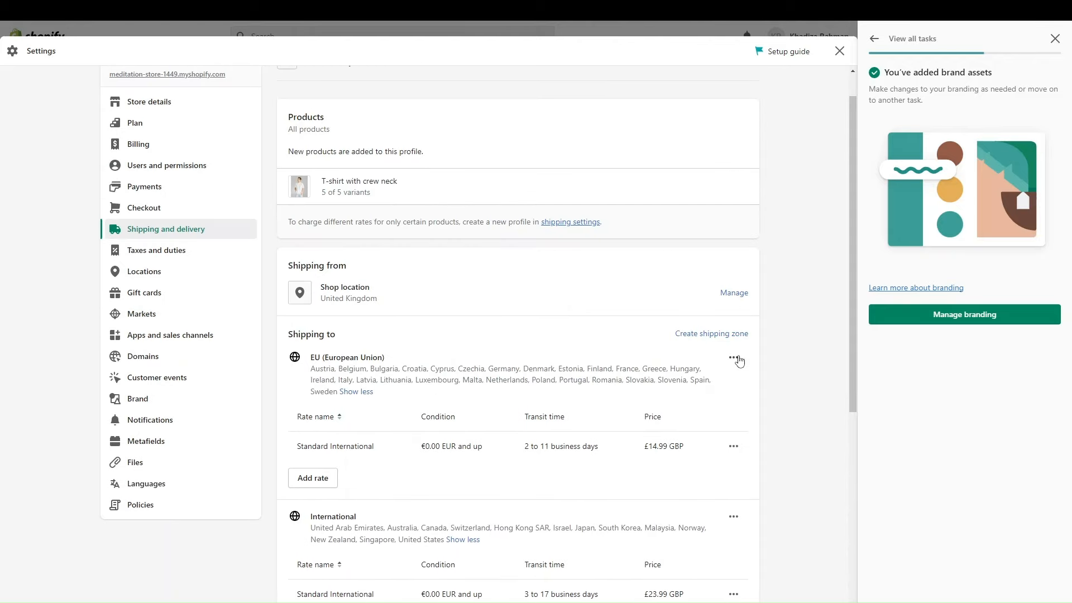
# Open the EU (European Union) zone for editing, look through its country list and close it without changes.
pyautogui.click(734, 358)
pyautogui.click(717, 389)
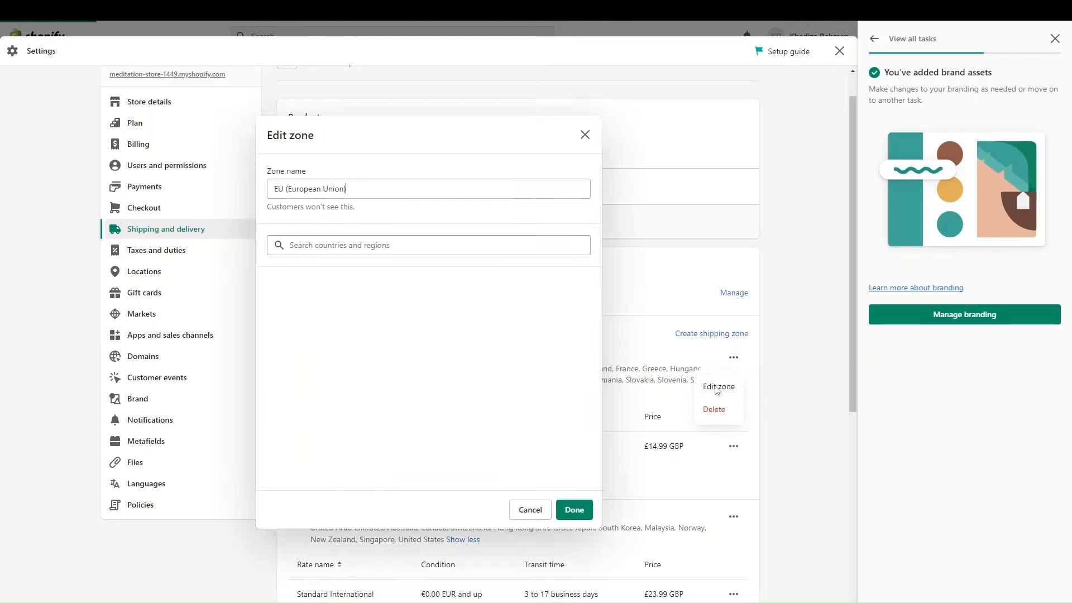
pyautogui.scroll(-5, 371, 378)
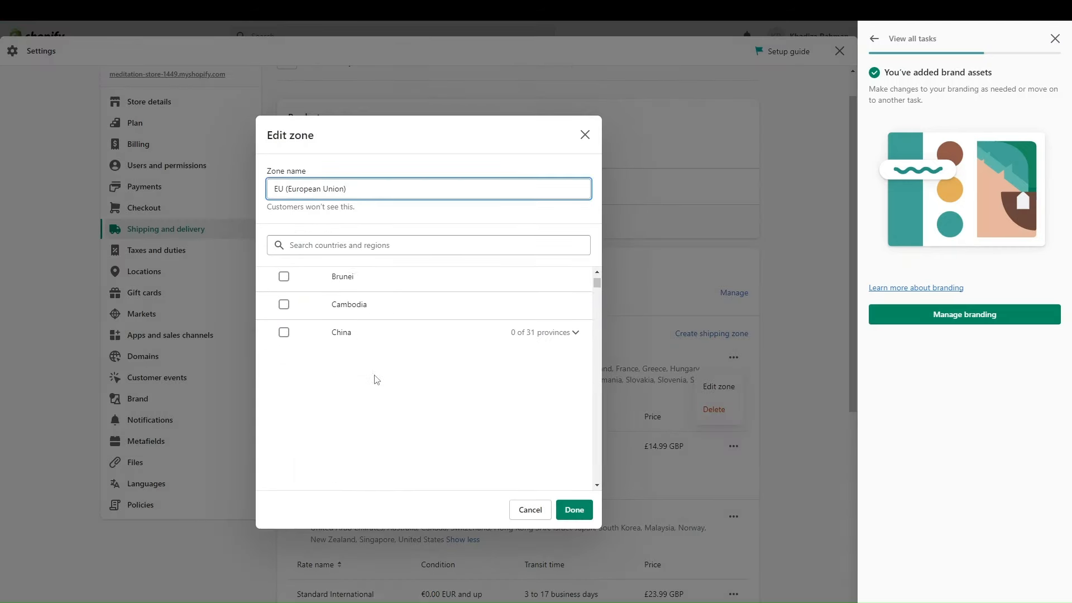
pyautogui.click(585, 144)
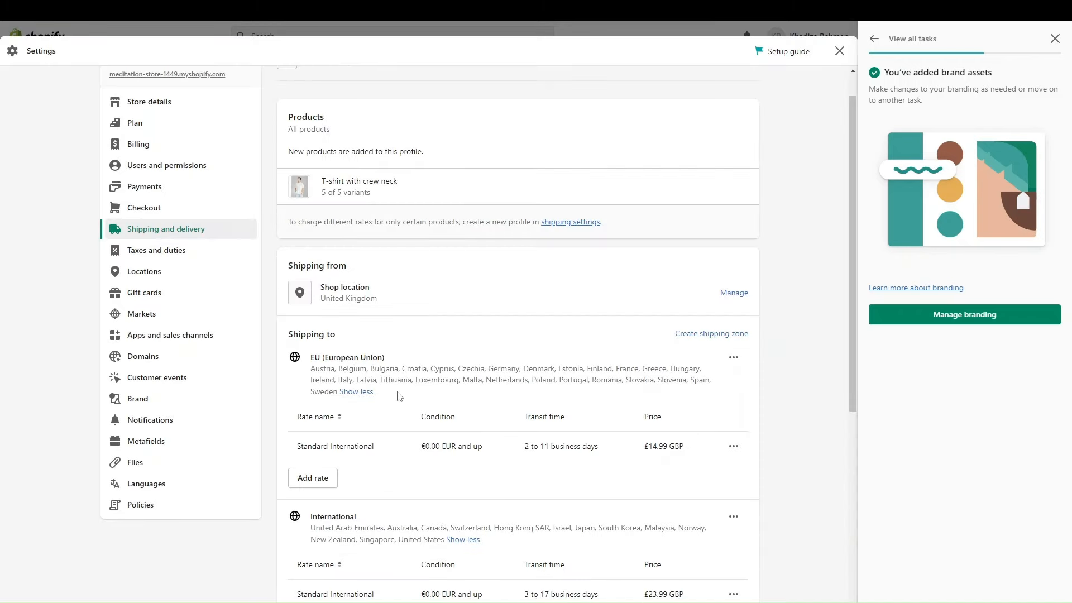
# Start a new own rate for the EU zone with the Economy International (10 to 15 business days) transit time.
pyautogui.scroll(-2, 400, 396)
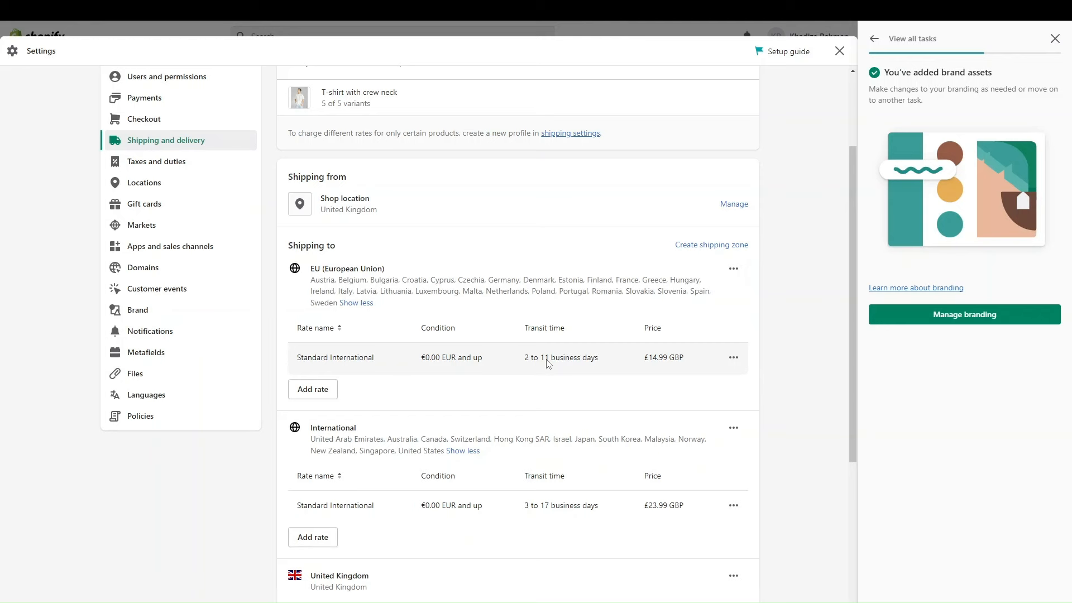
pyautogui.click(306, 391)
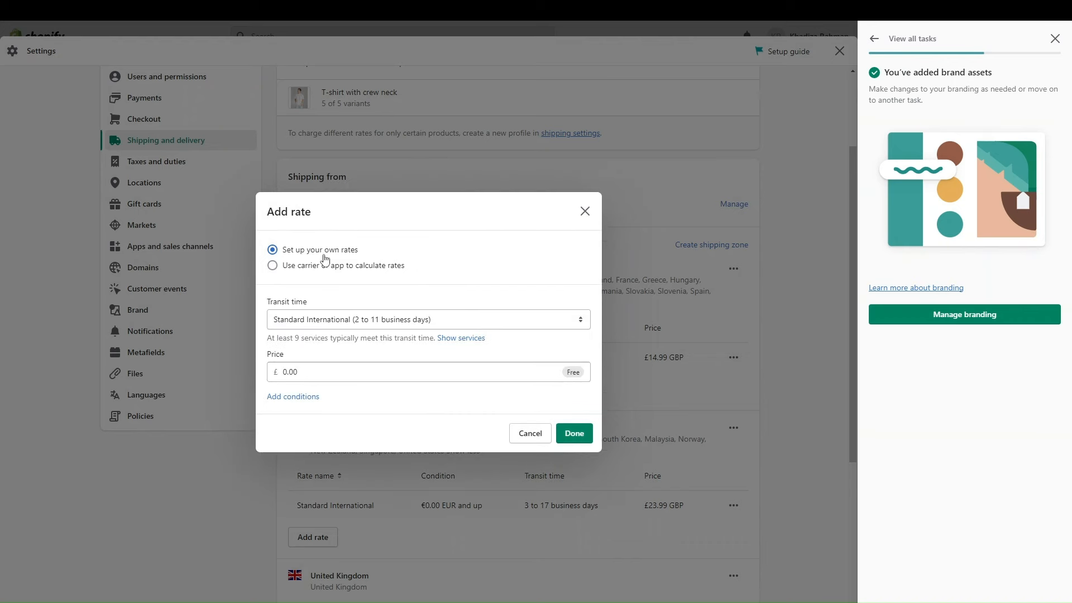
pyautogui.click(352, 265)
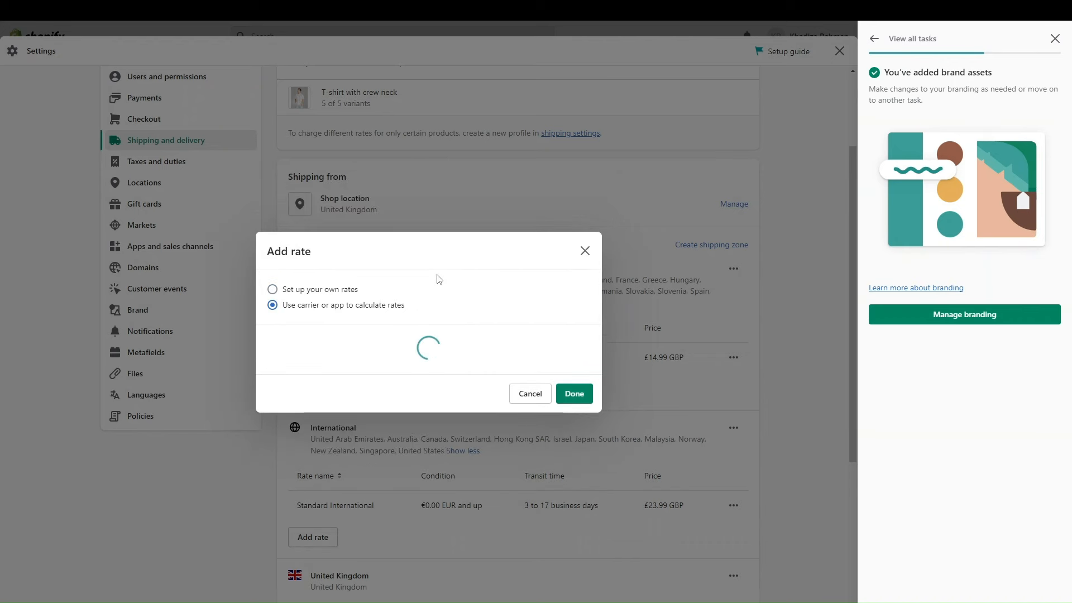
pyautogui.click(331, 290)
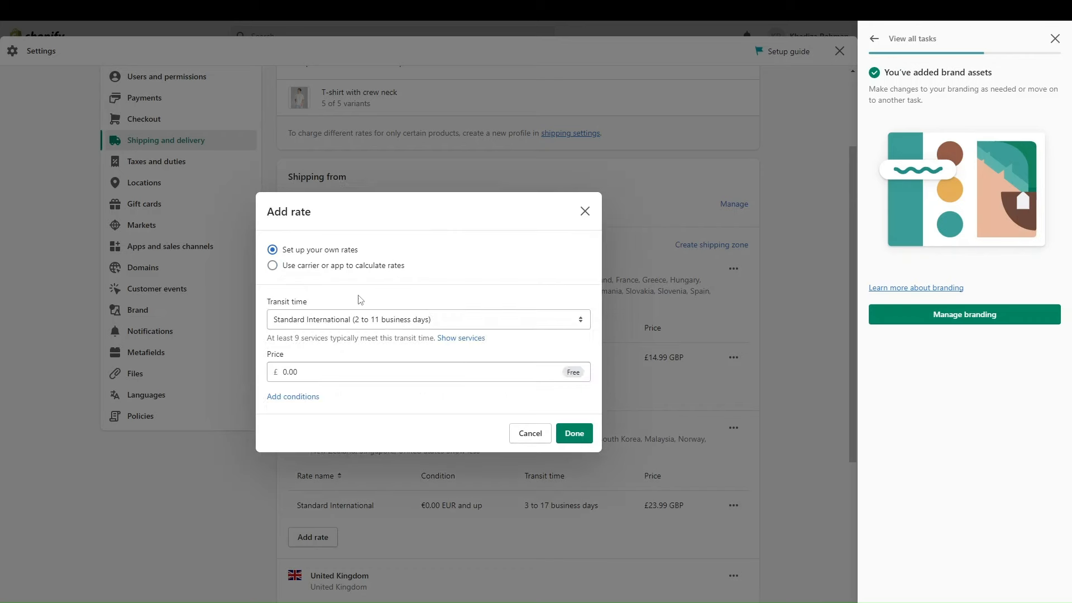
pyautogui.click(381, 324)
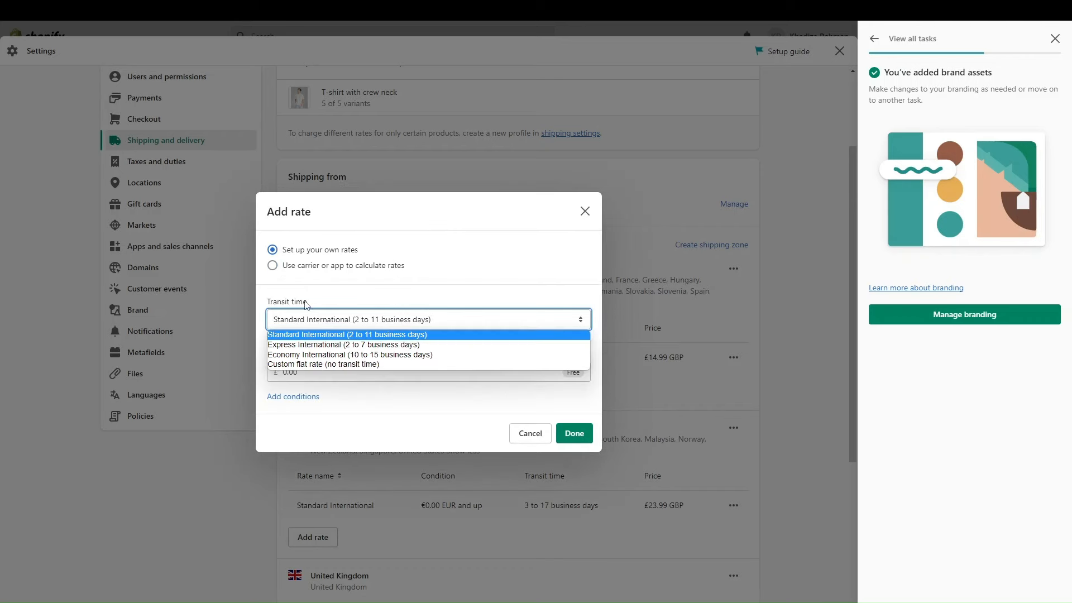
pyautogui.click(320, 364)
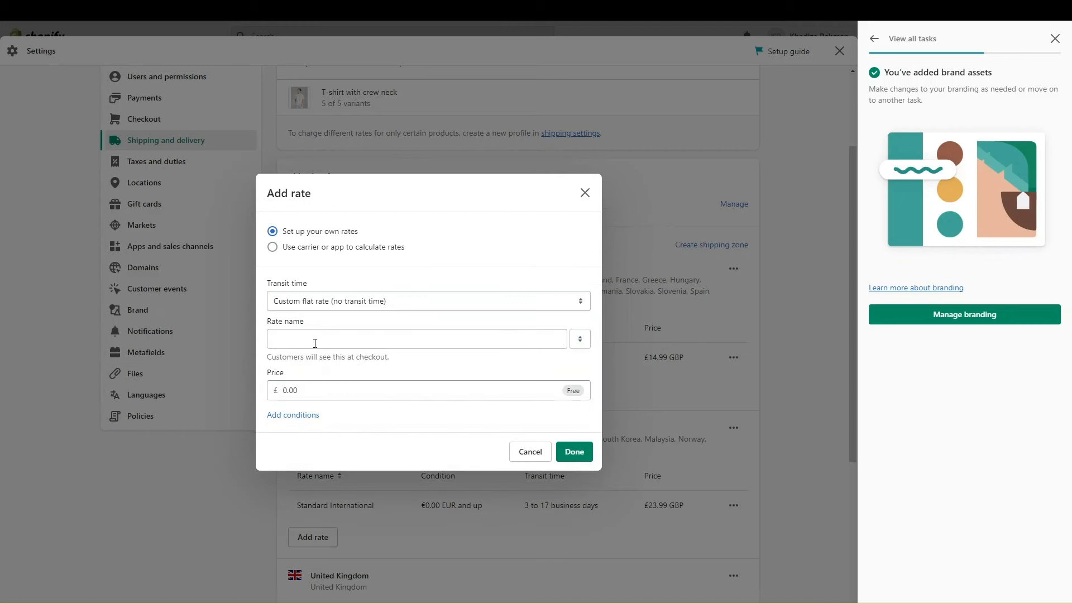
pyautogui.click(308, 304)
pyautogui.click(323, 335)
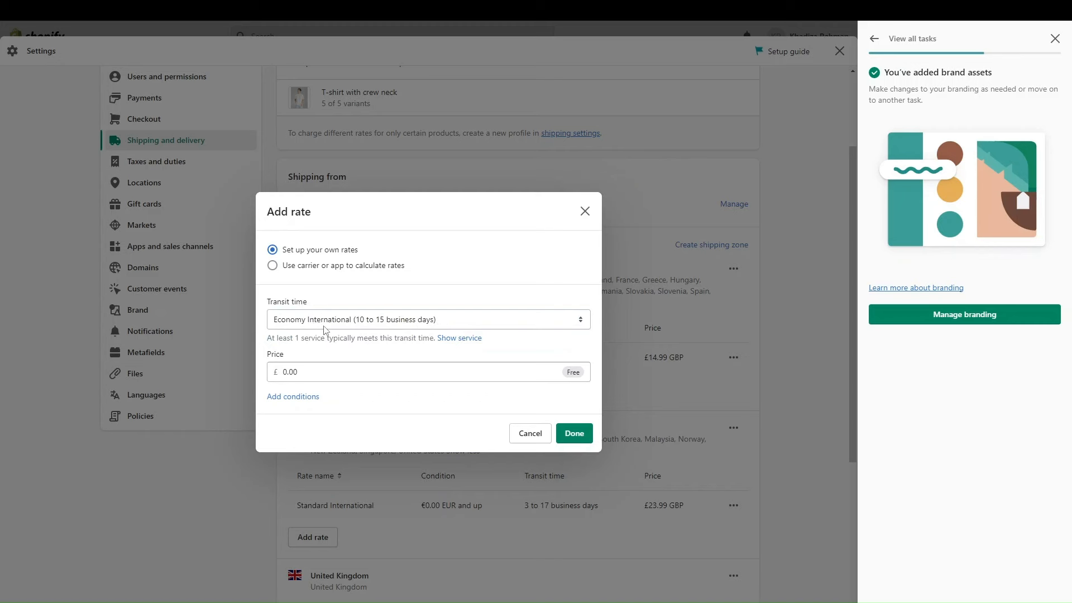
# Set the new EU rate's price to £25.00 and add conditions to the rate.
pyautogui.click(316, 377)
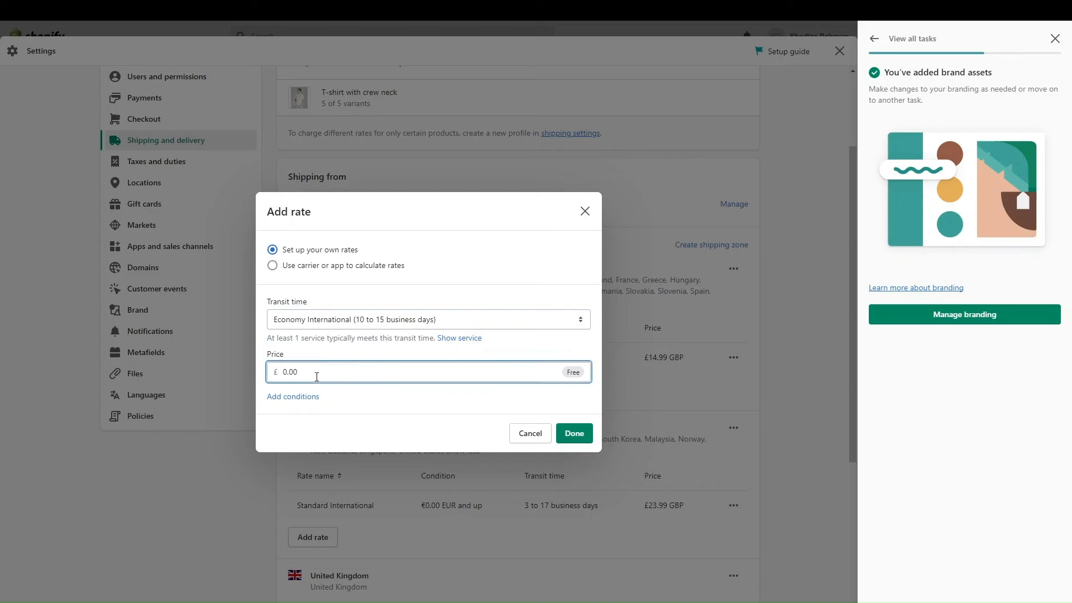
pyautogui.moveTo(316, 377); pyautogui.dragTo(260, 381)
pyautogui.write('25')
pyautogui.click(297, 398)
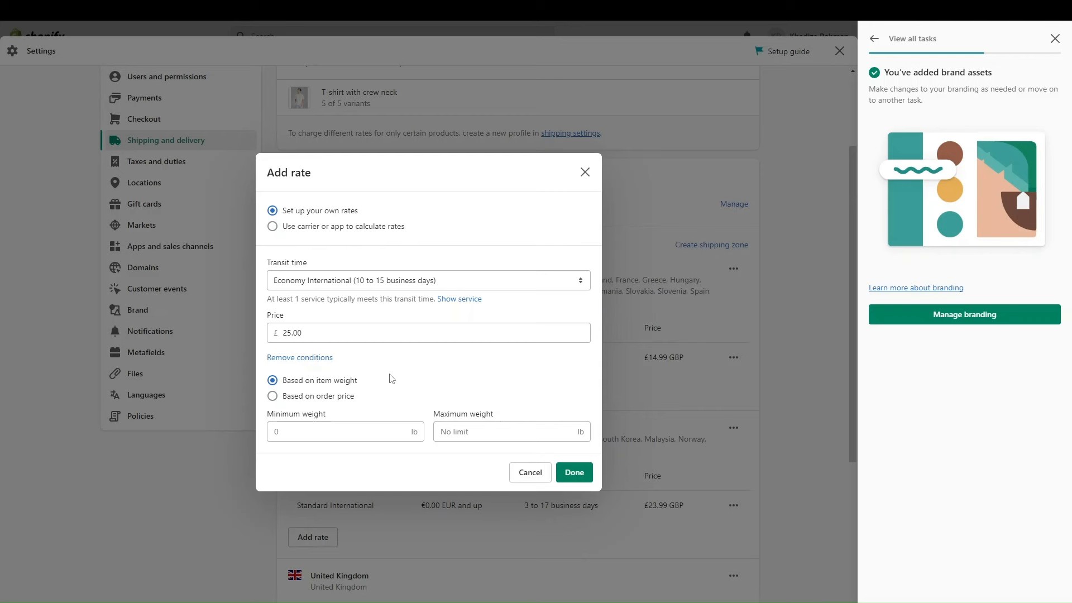
# Change the new EU rate's transit time to Custom flat rate (no transit time) and name the rate "Extra Heavy Item".
pyautogui.click(403, 281)
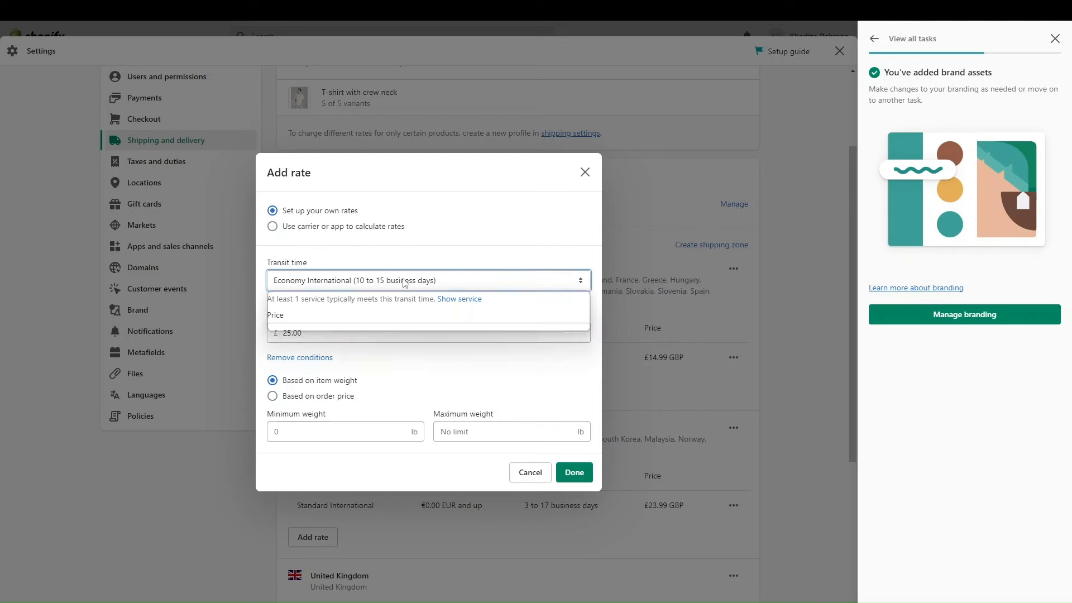
pyautogui.click(361, 326)
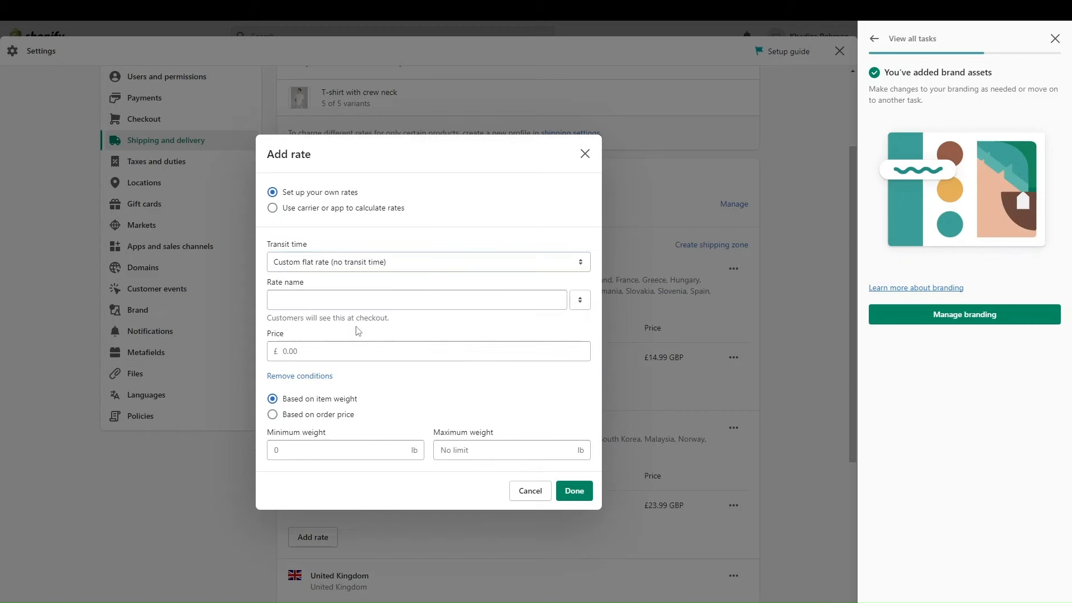
pyautogui.click(322, 301)
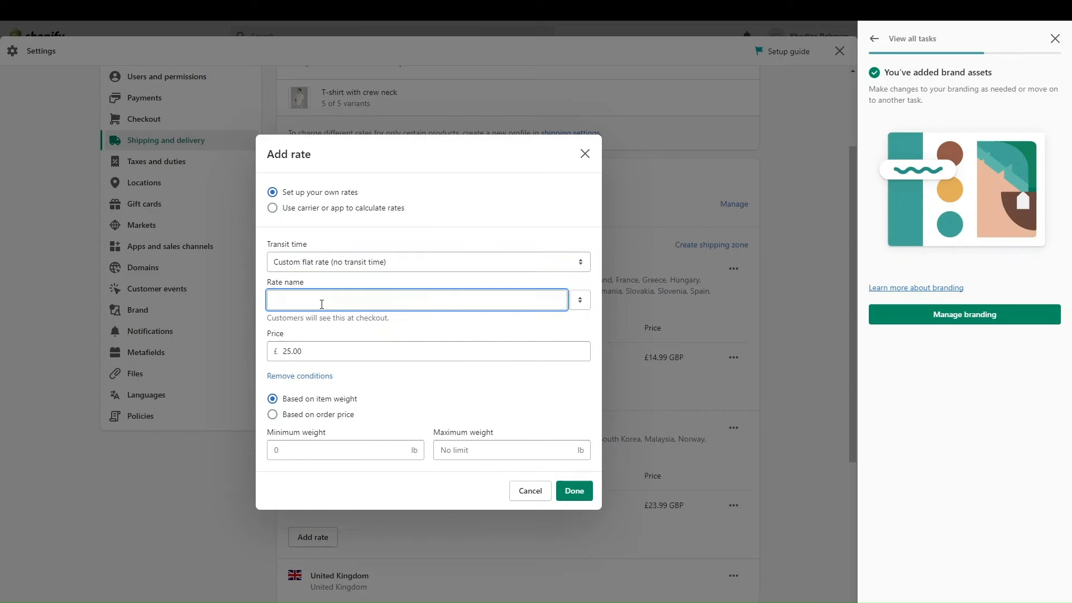
pyautogui.write('Extra H')
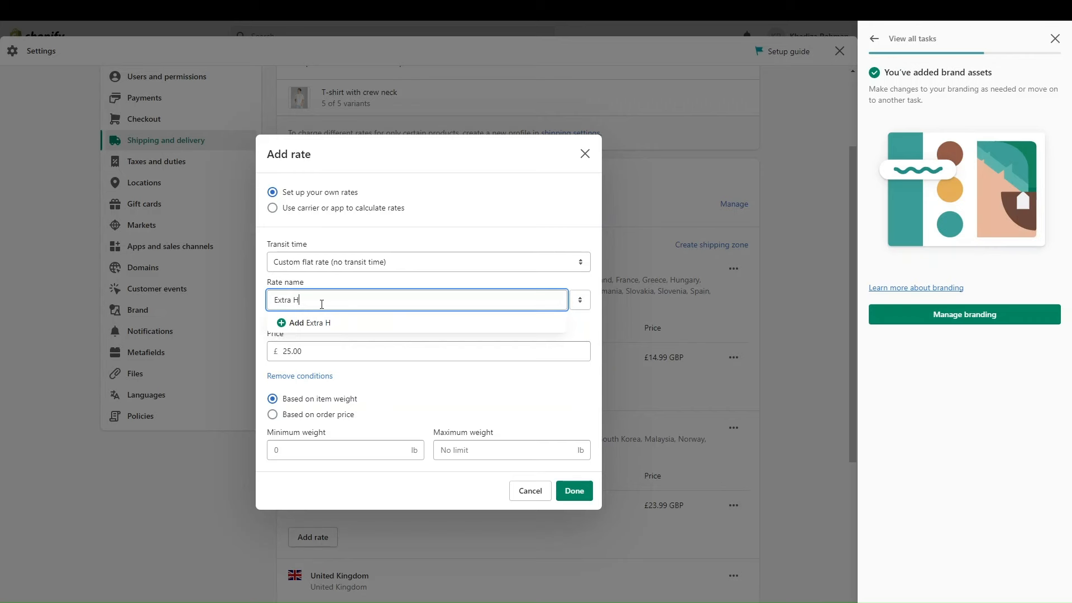
pyautogui.write('Eavy Item')
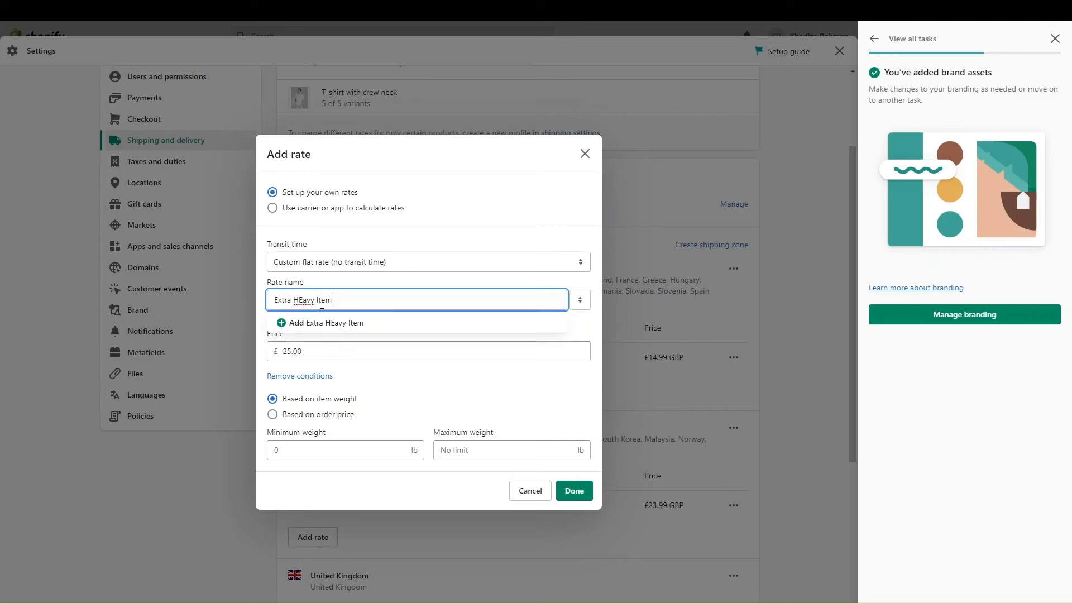
pyautogui.click(310, 329)
pyautogui.click(303, 304)
pyautogui.press('BackSpace')
pyautogui.write('e')
pyautogui.click(310, 328)
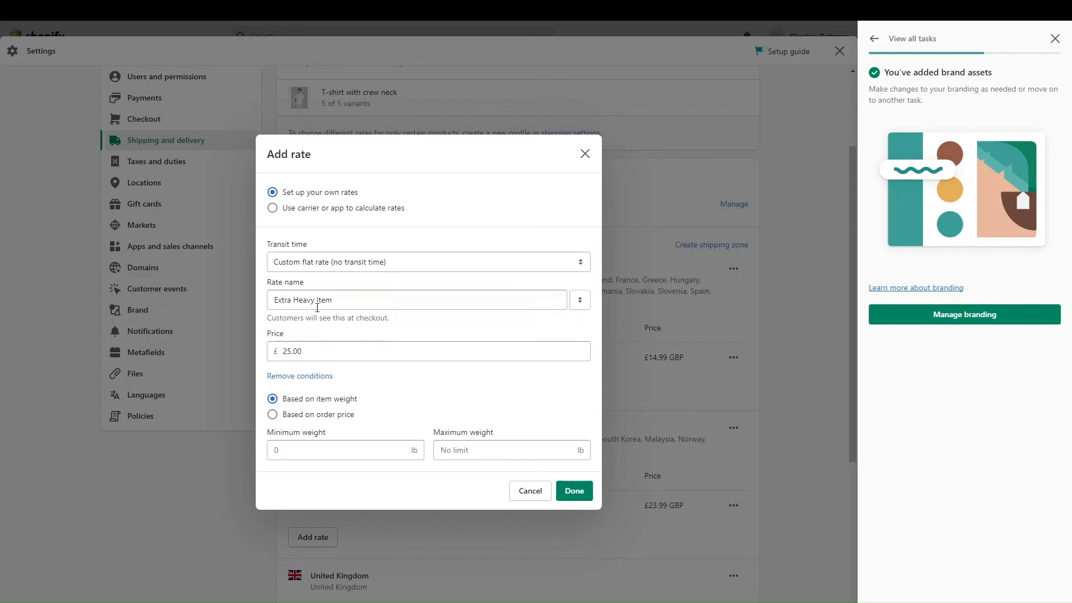
# Set the Extra Heavy Item rate's price to £50.00 with an item weight condition of 85 to 100 lb and add it to the EU zone.
pyautogui.moveTo(309, 345); pyautogui.dragTo(236, 355)
pyautogui.write('5')
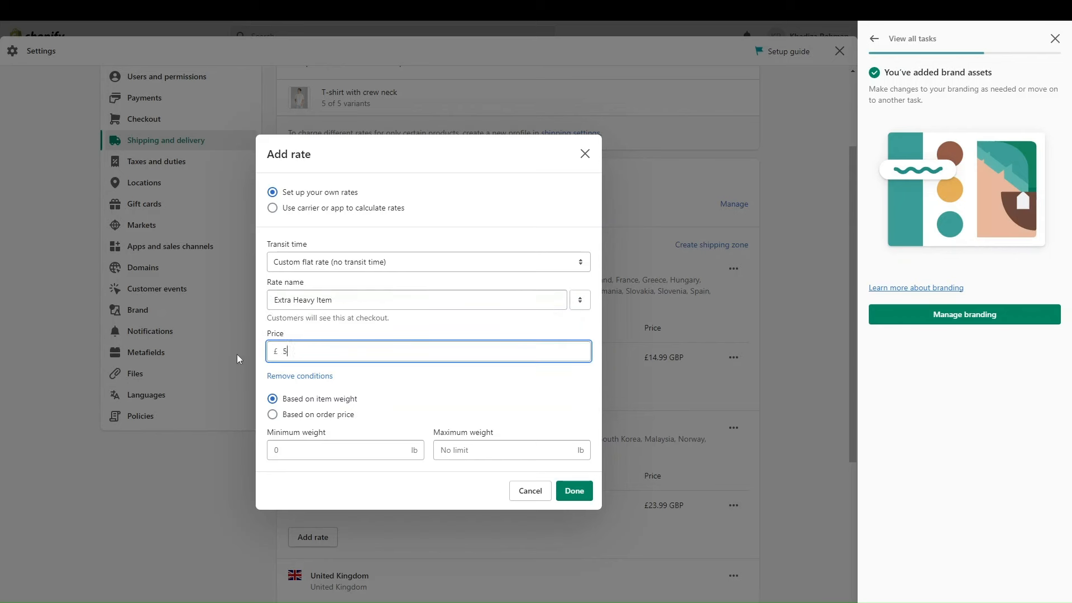
pyautogui.write('0.00')
pyautogui.click(330, 446)
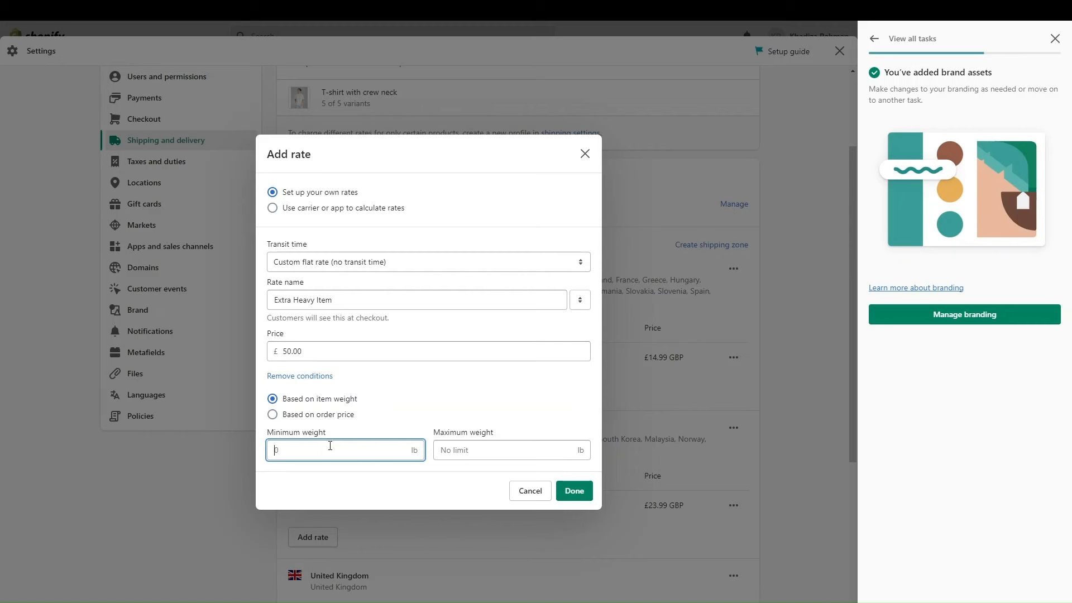
pyautogui.write('85')
pyautogui.click(491, 447)
pyautogui.write('100')
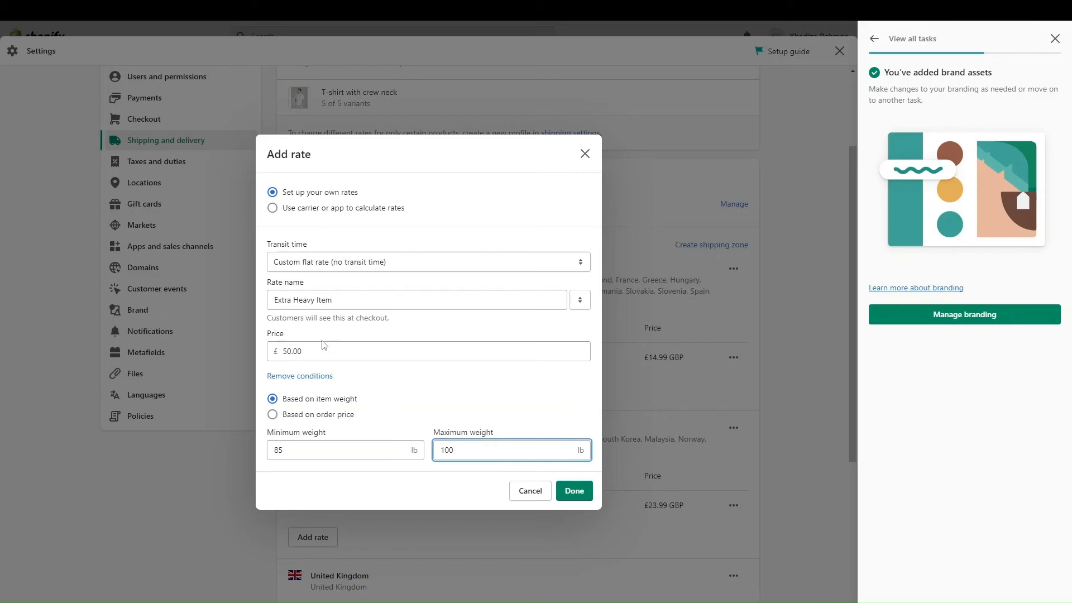
pyautogui.click(577, 491)
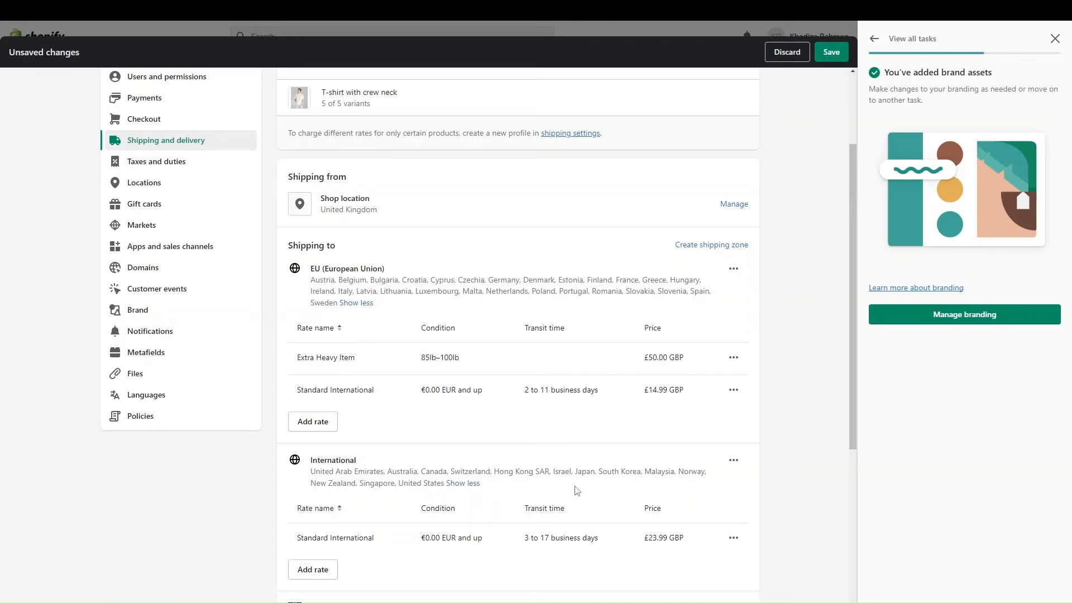
# Review the rates of all shipping zones and save the changes to the General profile.
pyautogui.scroll(-5, 577, 490)
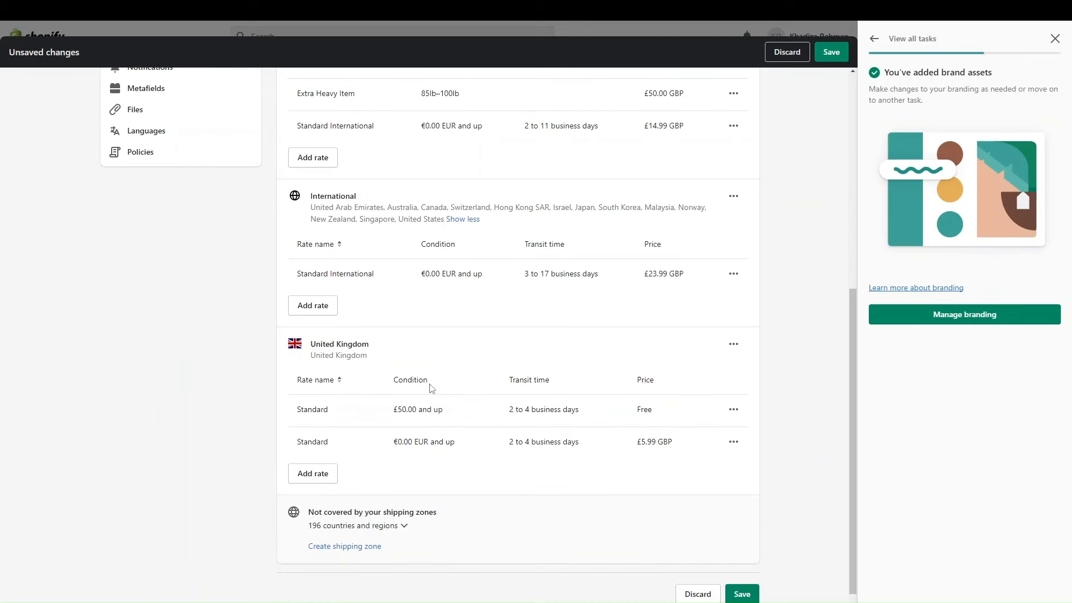
pyautogui.scroll(-1, 431, 391)
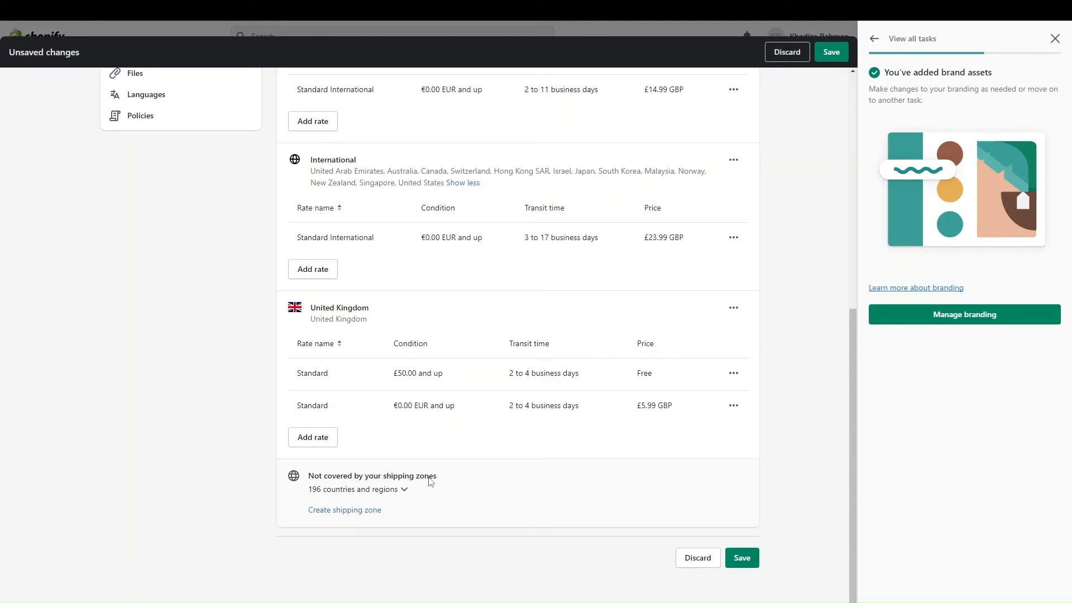
pyautogui.scroll(8, 480, 388)
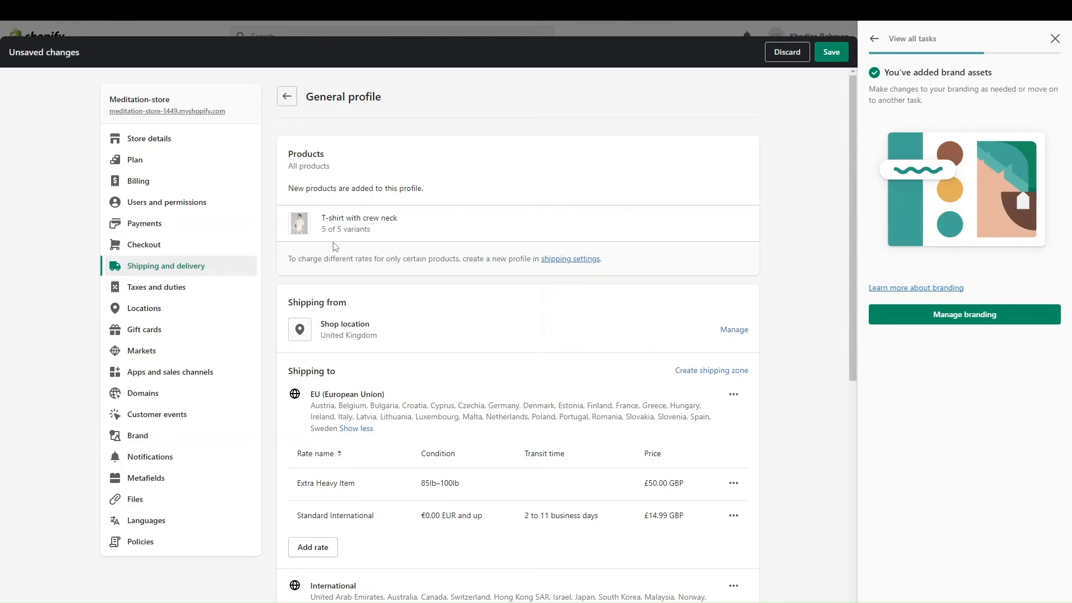
pyautogui.click(292, 103)
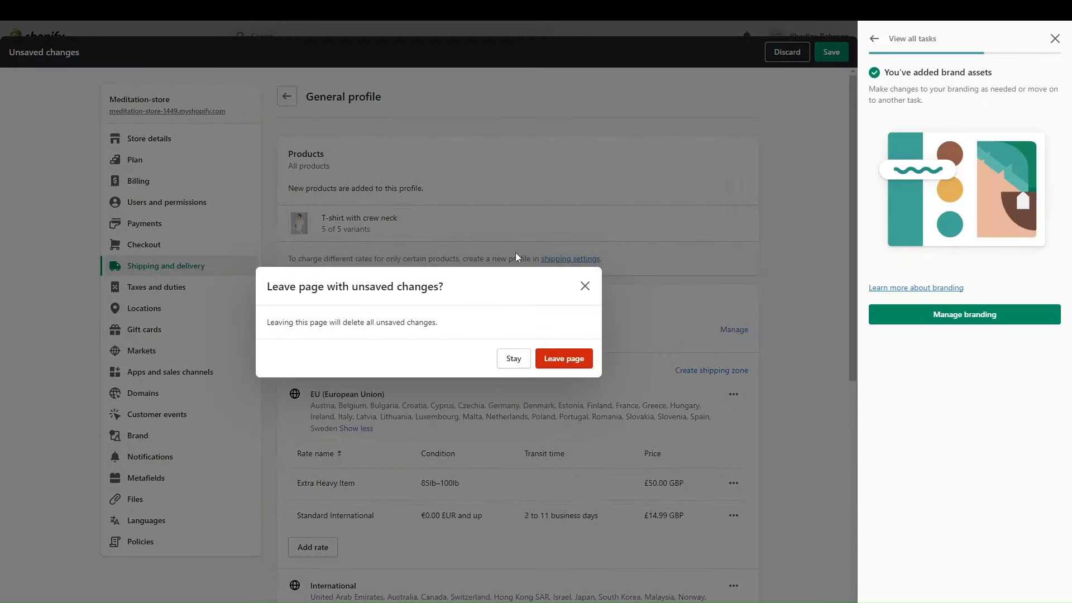
pyautogui.click(585, 286)
pyautogui.click(834, 54)
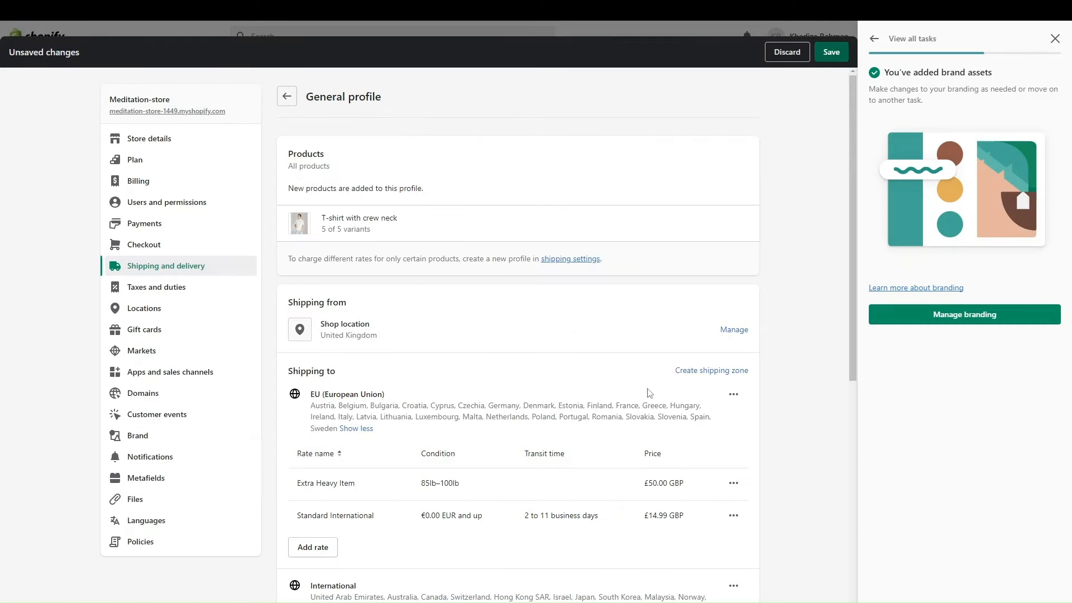
pyautogui.scroll(-8, 650, 393)
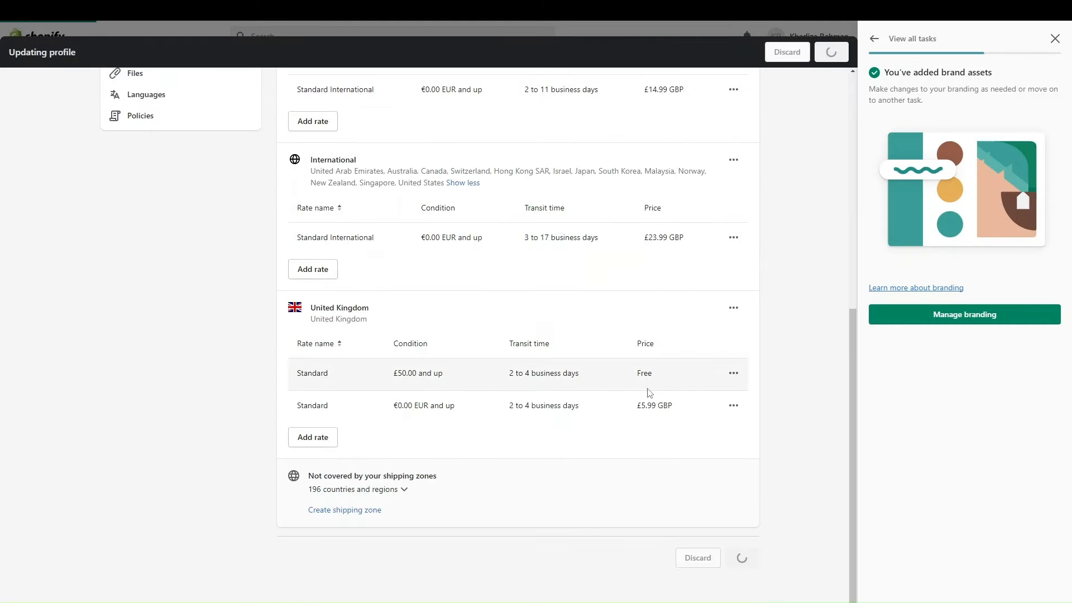
pyautogui.scroll(6, 650, 393)
pyautogui.scroll(2, 650, 393)
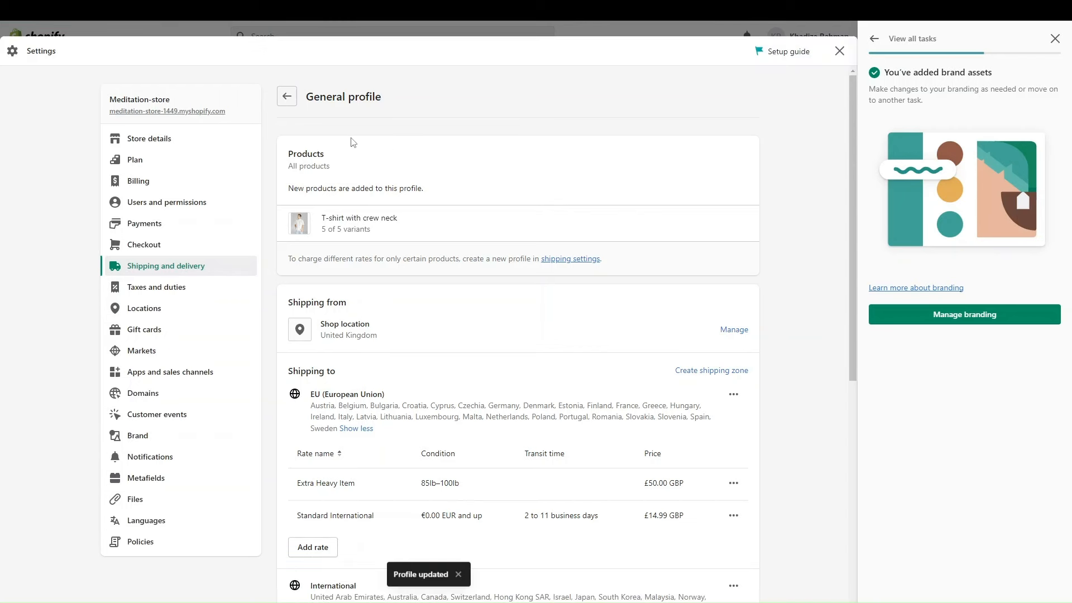
# Return to the shipping and delivery settings and enable local pickup for the shop location.
pyautogui.click(287, 100)
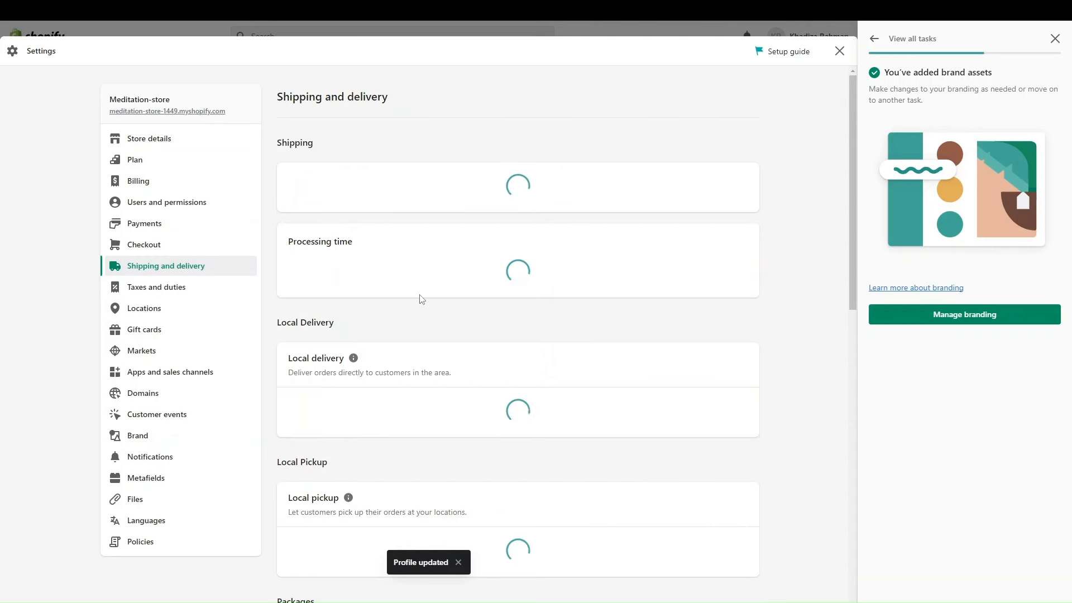
pyautogui.scroll(-2, 354, 494)
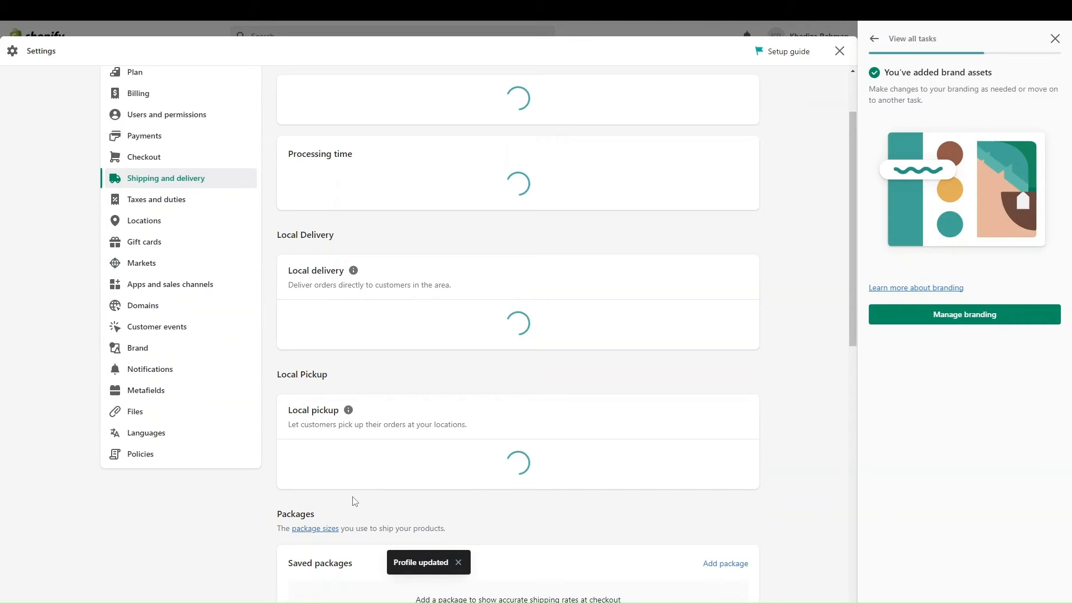
pyautogui.scroll(-2, 397, 447)
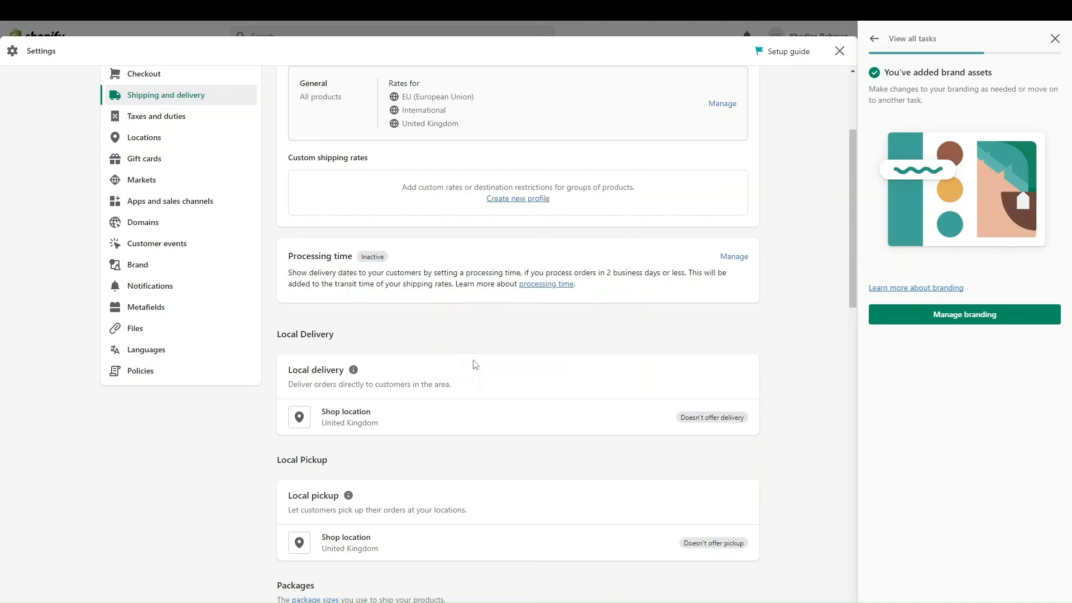
pyautogui.scroll(-3, 476, 390)
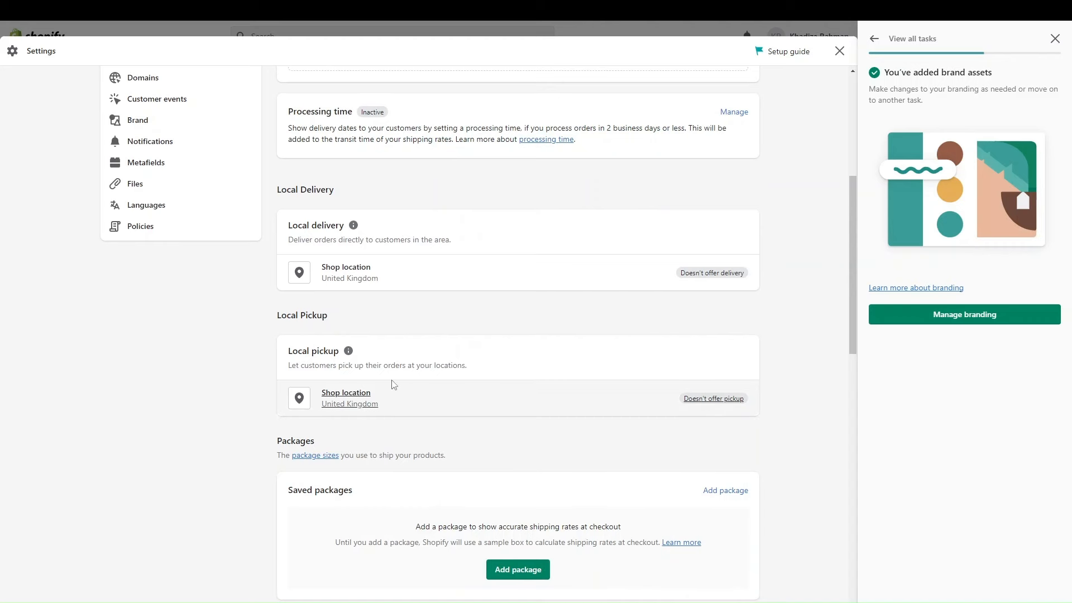
pyautogui.click(695, 401)
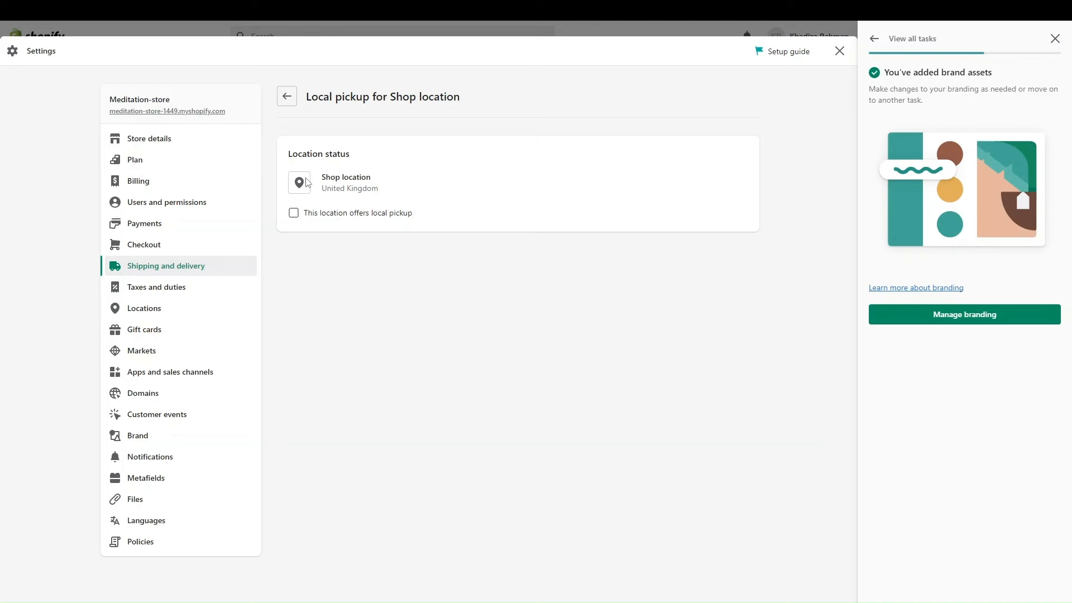
pyautogui.click(294, 213)
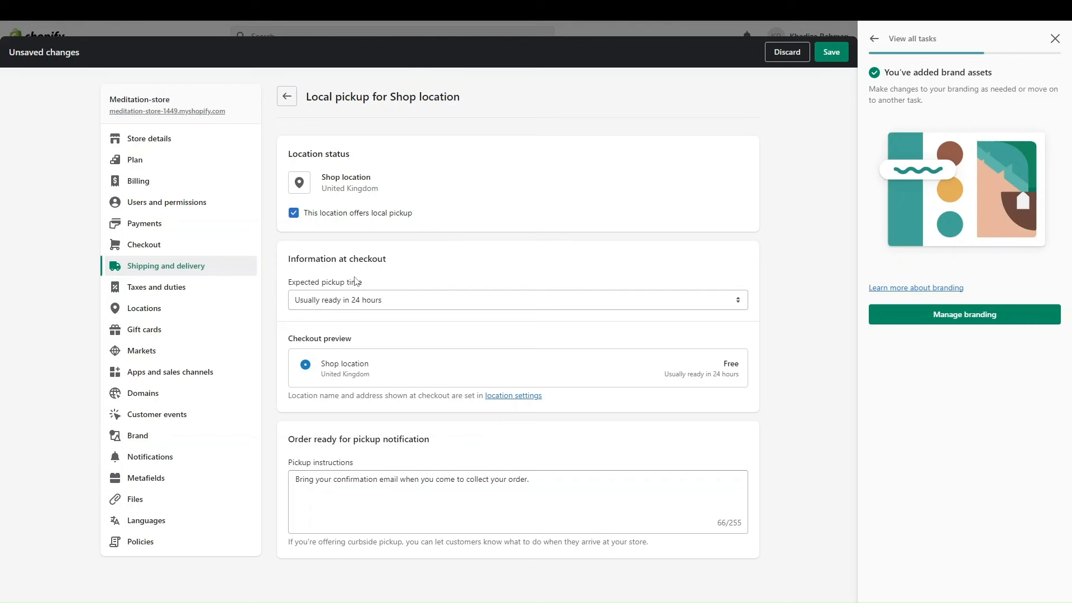
# Set the expected pickup time to "Usually ready in 2-4 days", check the pickup instructions and save the local pickup settings.
pyautogui.click(339, 302)
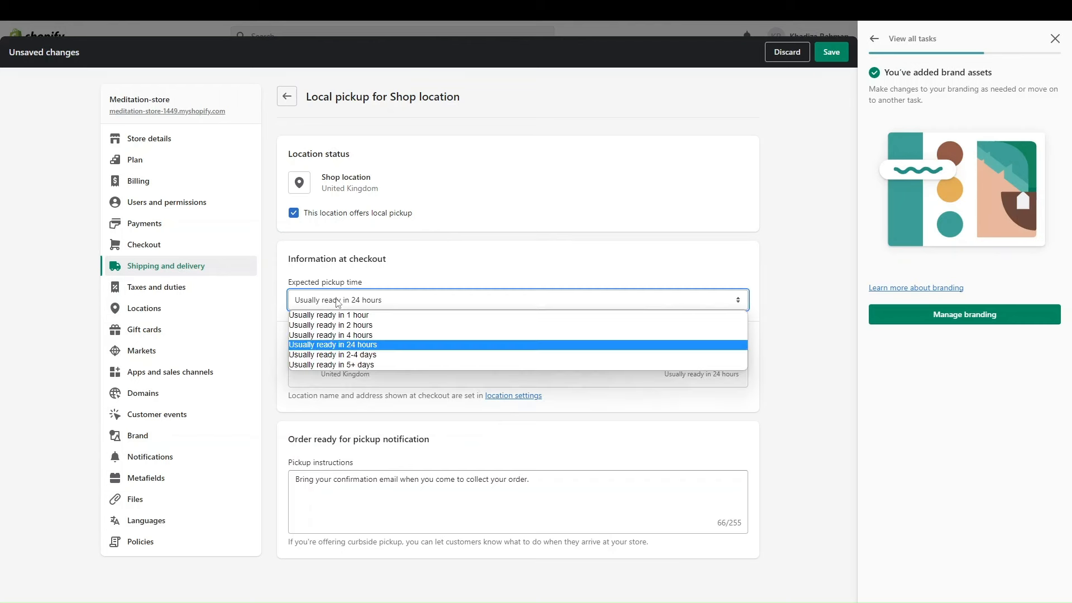
pyautogui.click(356, 356)
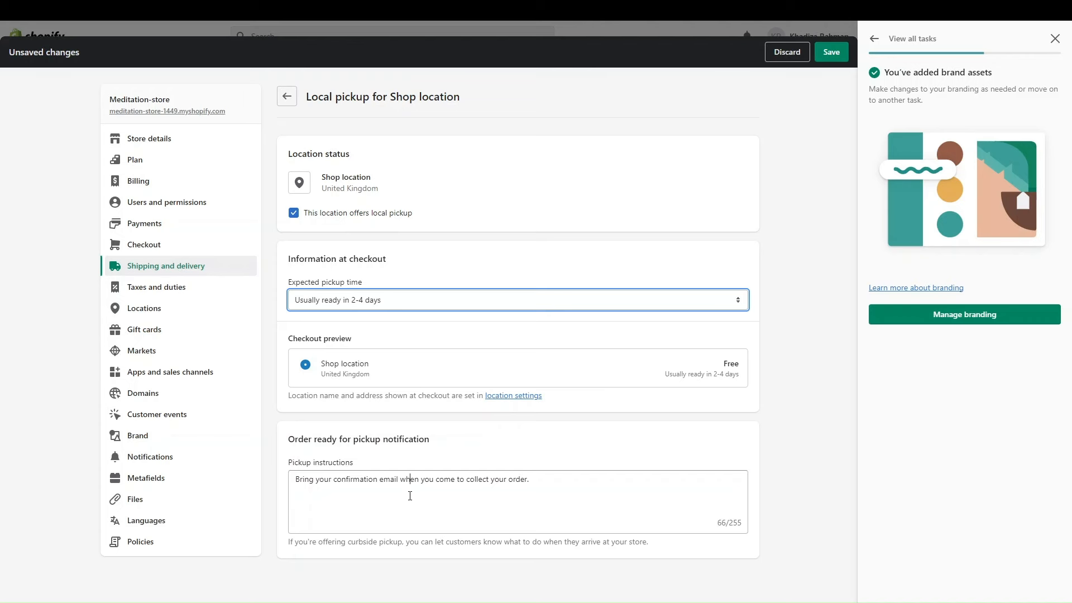
pyautogui.click(410, 496)
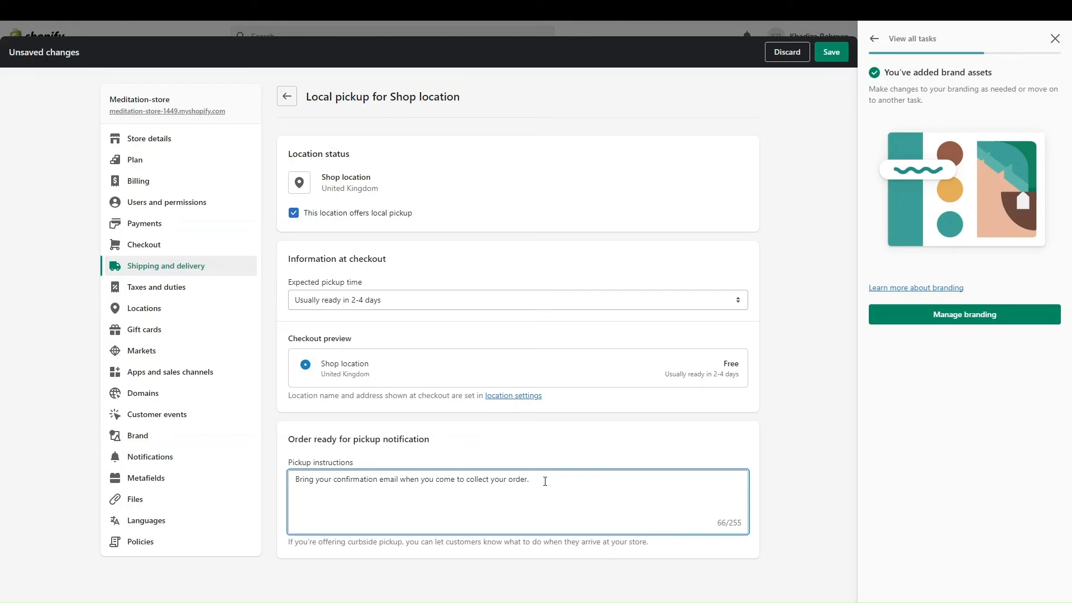
pyautogui.click(830, 52)
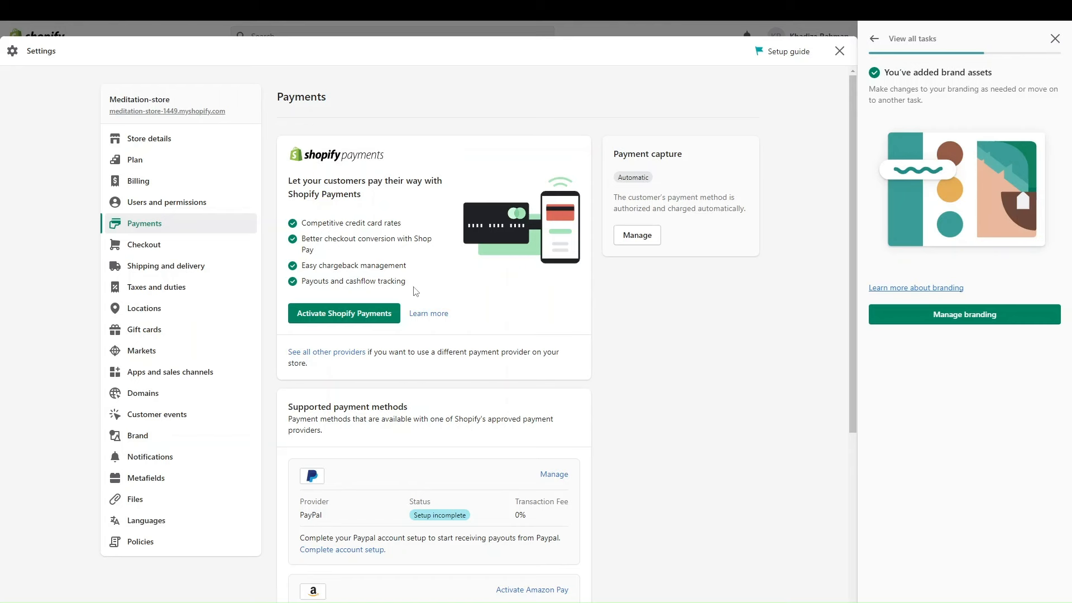
# Open the Shopify Payments activation form, close it without entering anything, and look through the supported and manual payment methods.
pyautogui.click(342, 322)
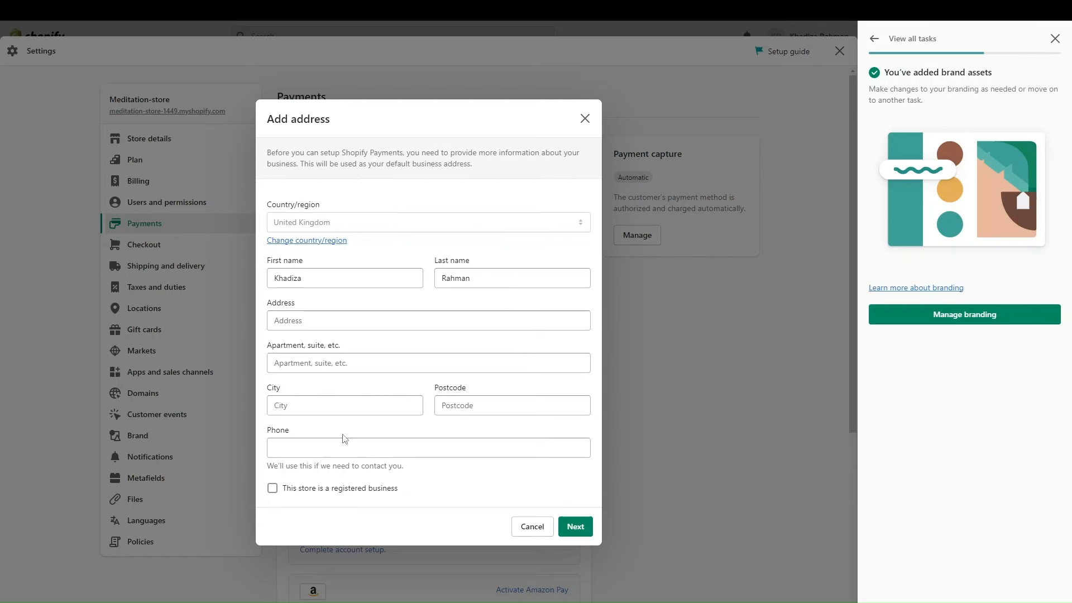
pyautogui.click(585, 118)
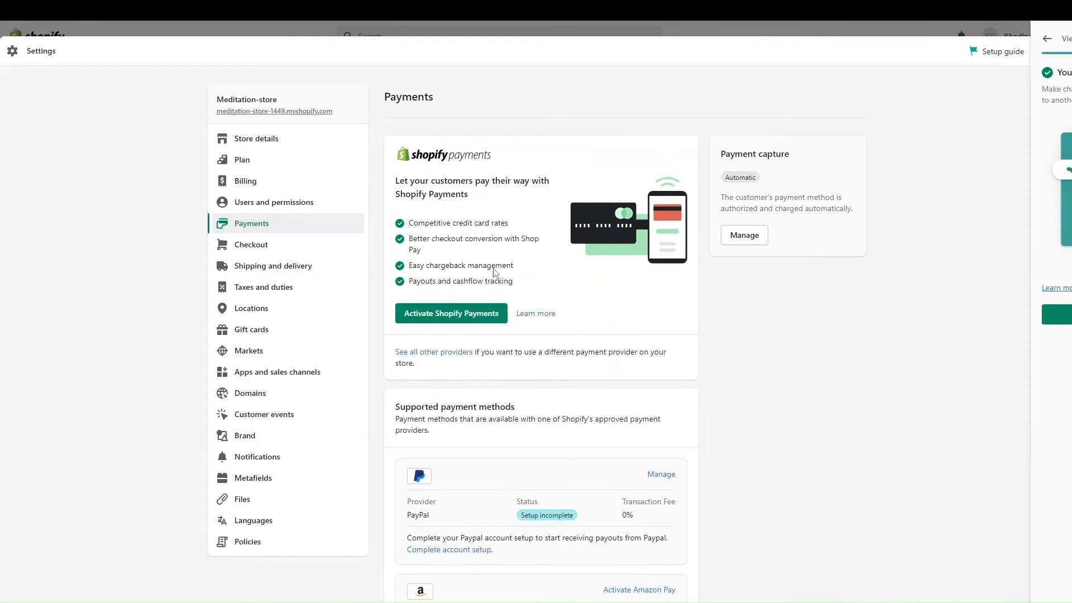
pyautogui.scroll(-1, 565, 321)
pyautogui.scroll(-2, 565, 323)
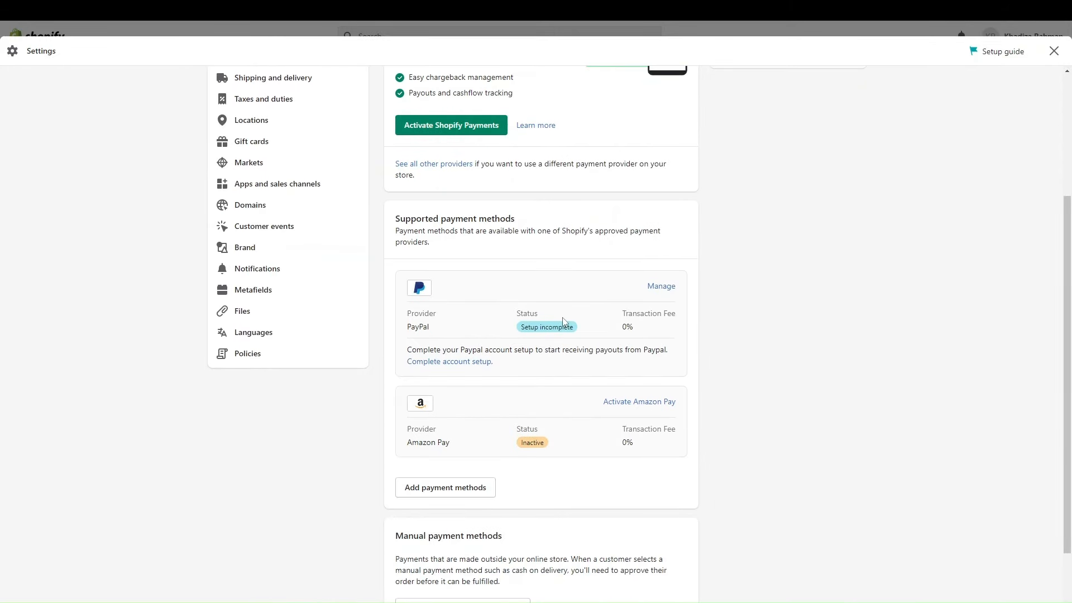
pyautogui.scroll(-2, 593, 423)
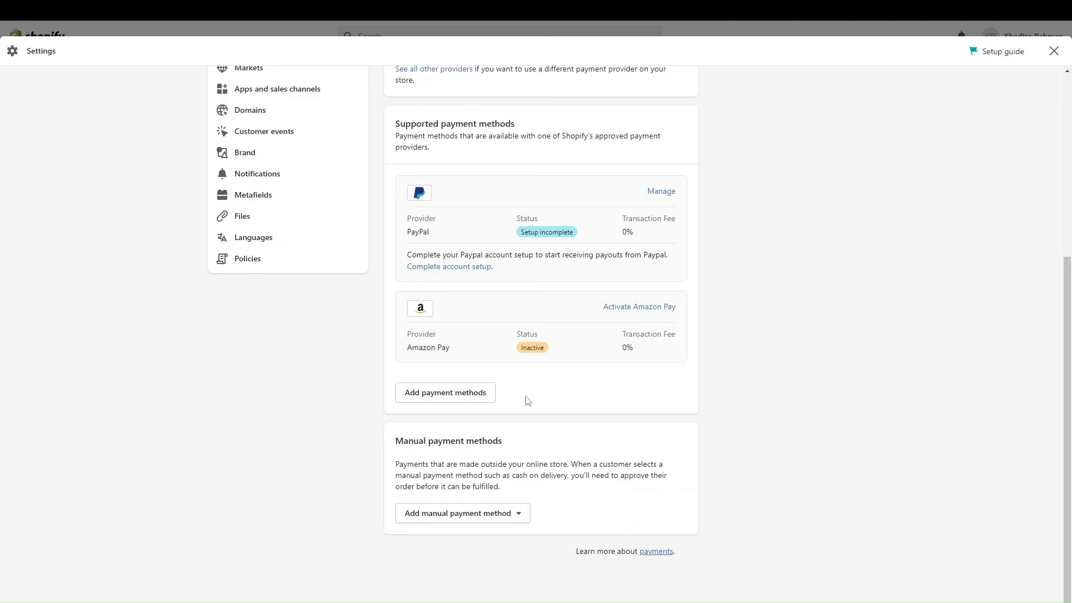
# Search the additional payment methods for "apple" and clear the search.
pyautogui.click(463, 395)
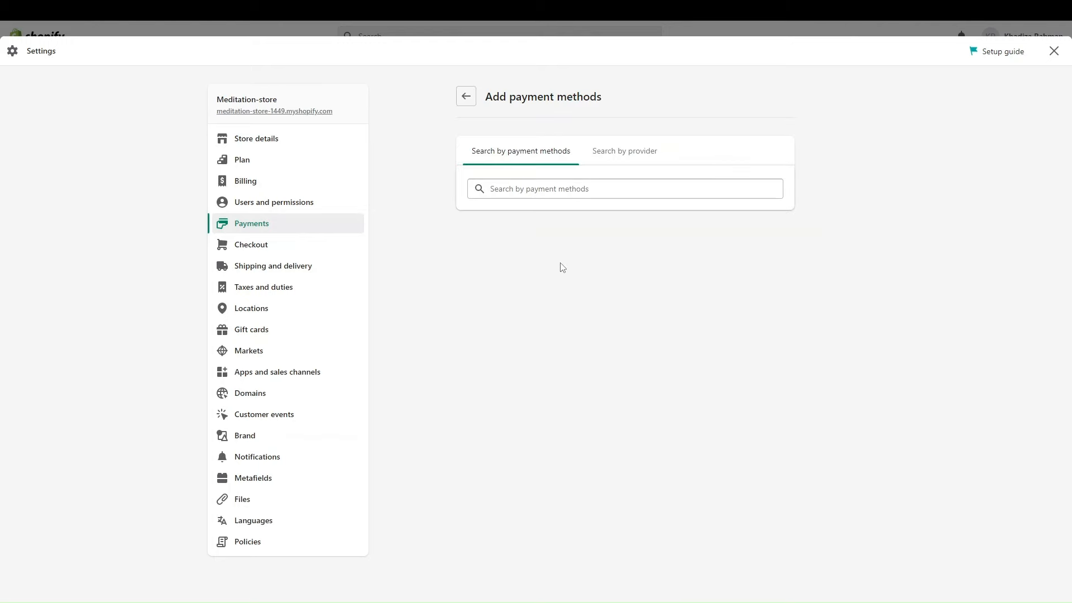
pyautogui.click(557, 193)
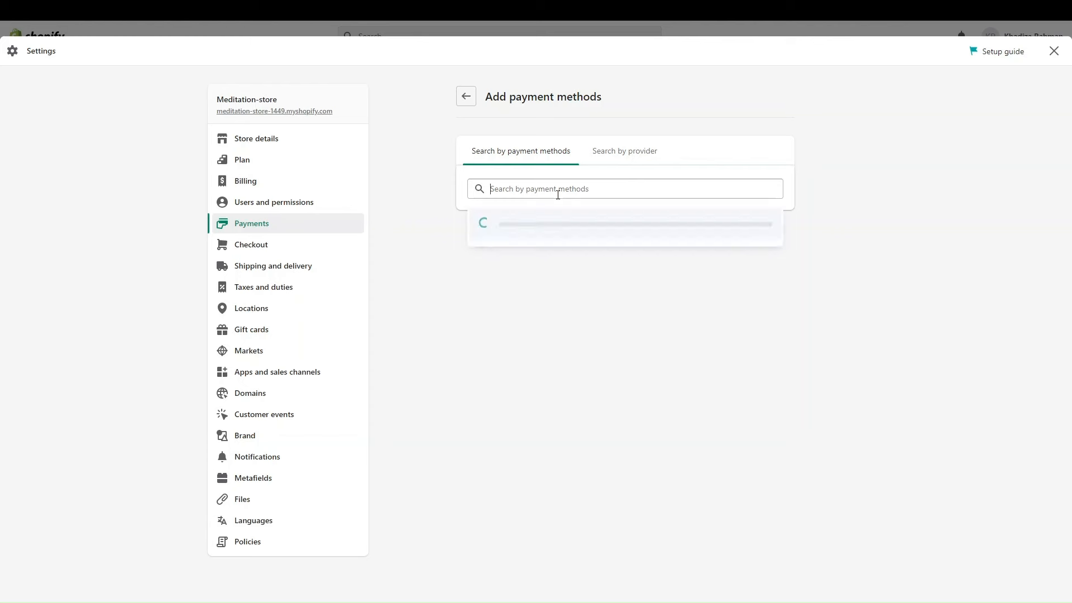
pyautogui.write('apple')
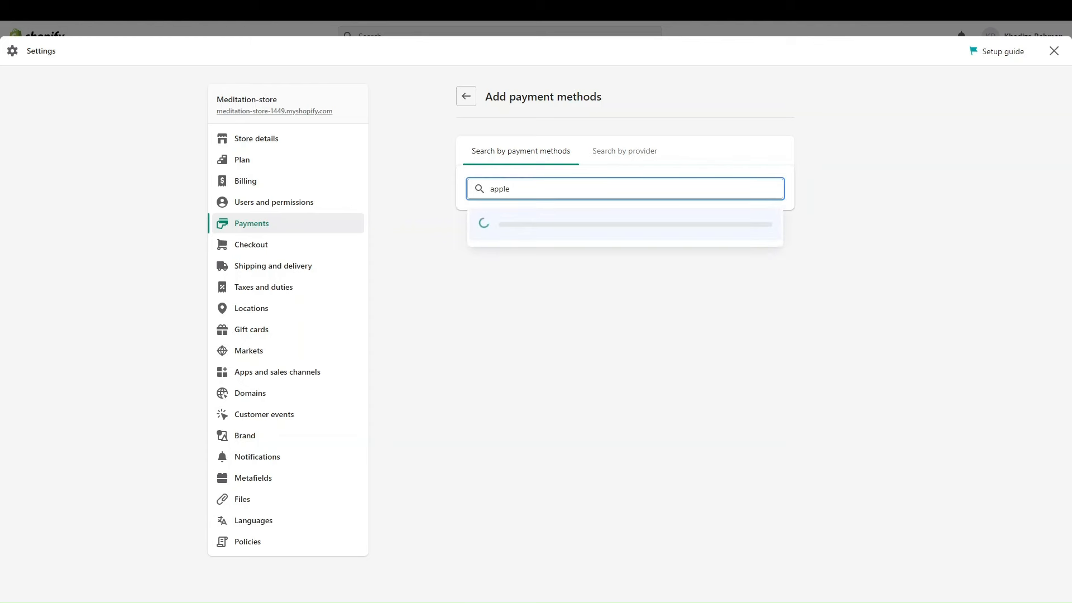
pyautogui.click(20, 93)
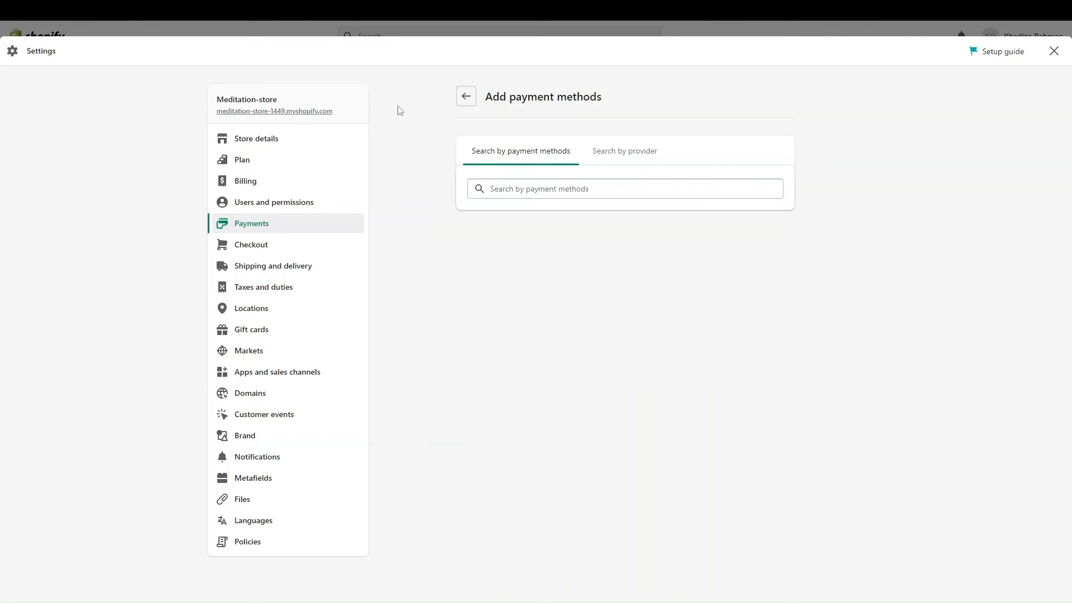
# Search the additional payment methods for "maste" and clear the search.
pyautogui.click(498, 186)
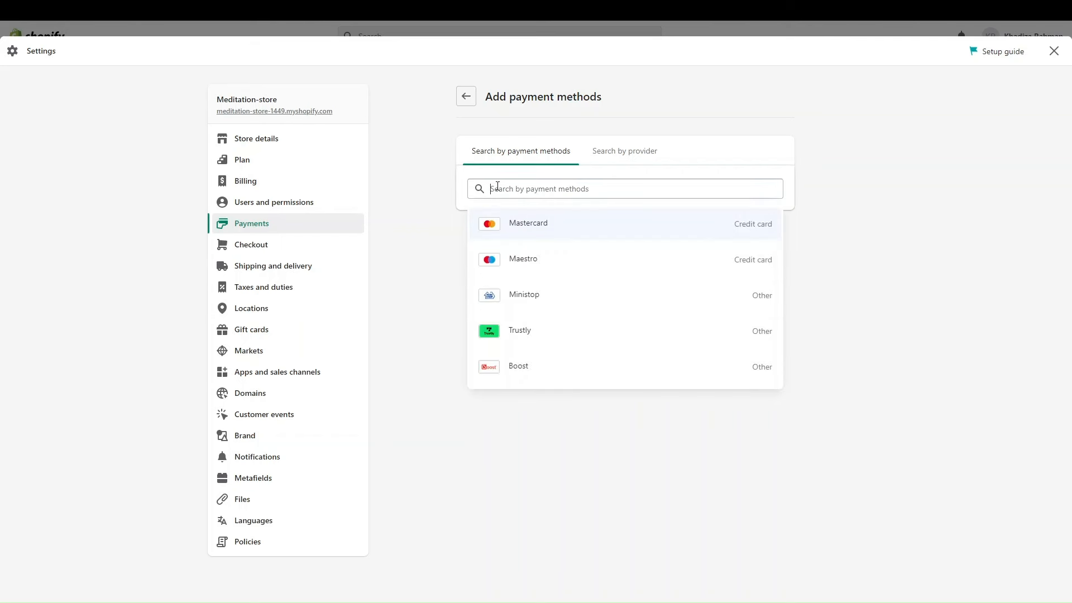
pyautogui.write('maste')
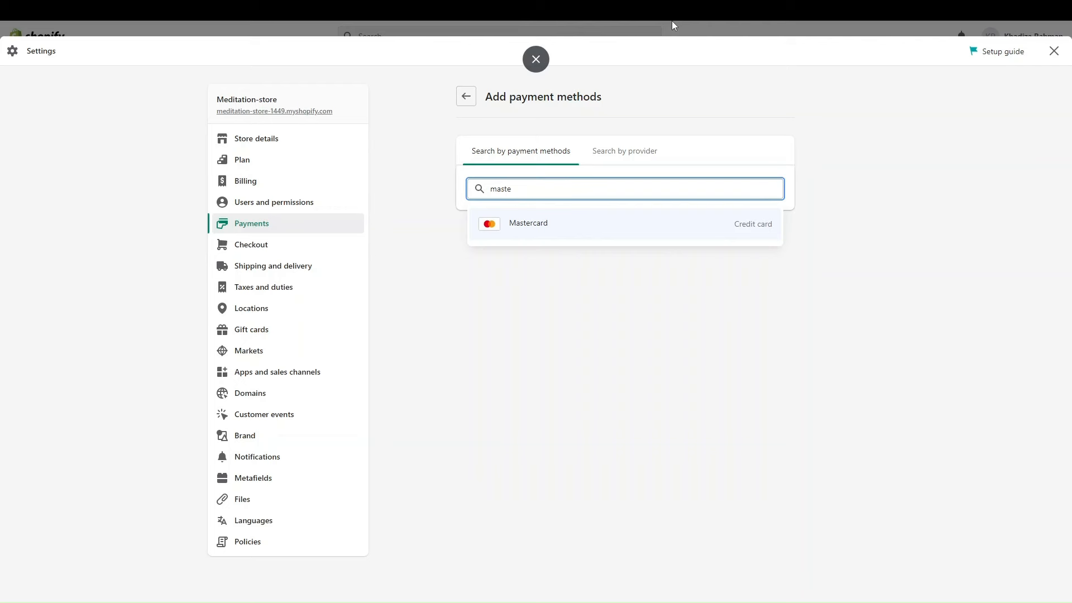
pyautogui.press('BackSpace')
pyautogui.press('BackSpace')
pyautogui.press('BackSpace')
pyautogui.press('BackSpace')
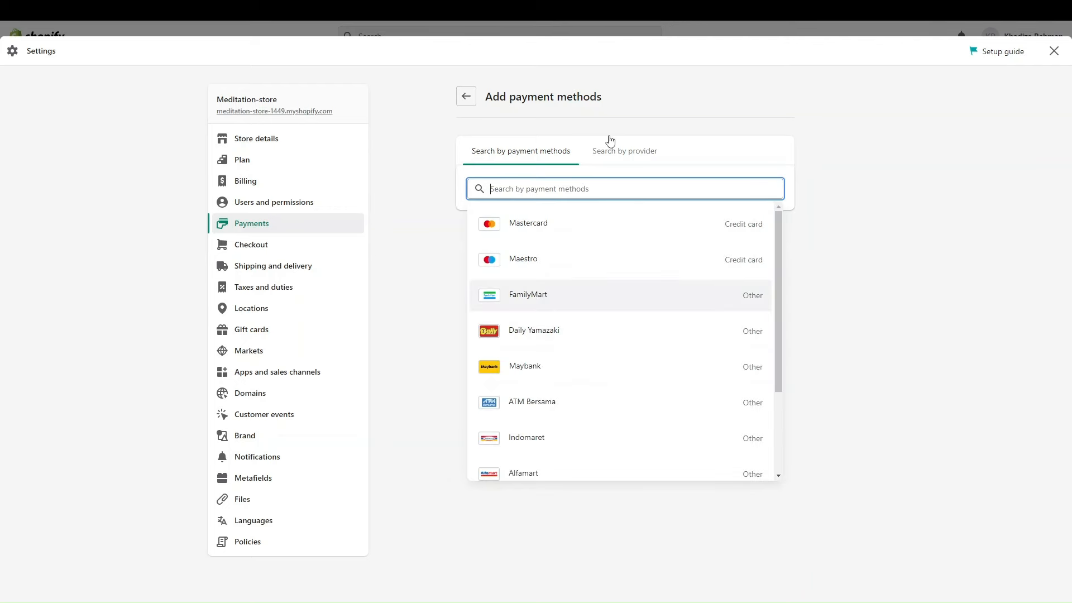
# Filter the payment methods by FamilyMart, review the providers that offer it, and remove the filter.
pyautogui.click(594, 288)
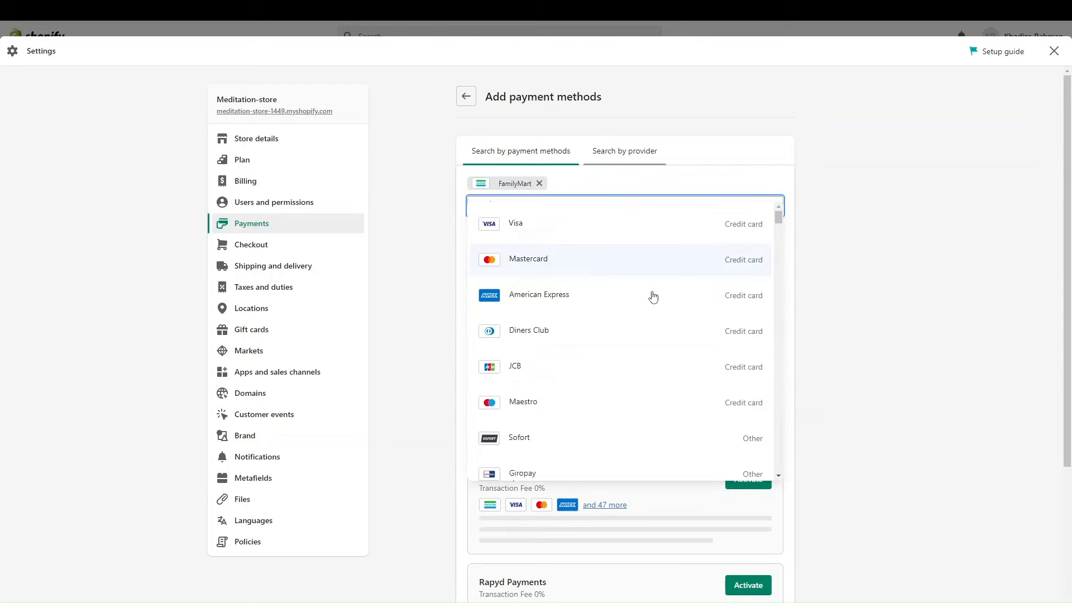
pyautogui.click(873, 381)
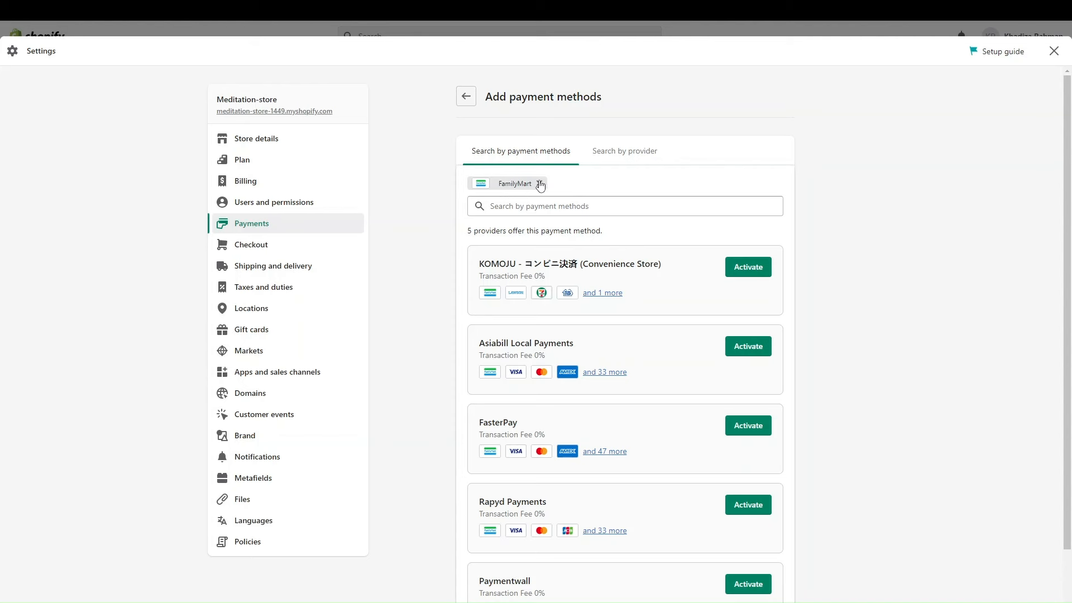
pyautogui.click(540, 184)
# Search the payment providers for "app" and select Paysera Payment App to view its details.
pyautogui.click(624, 151)
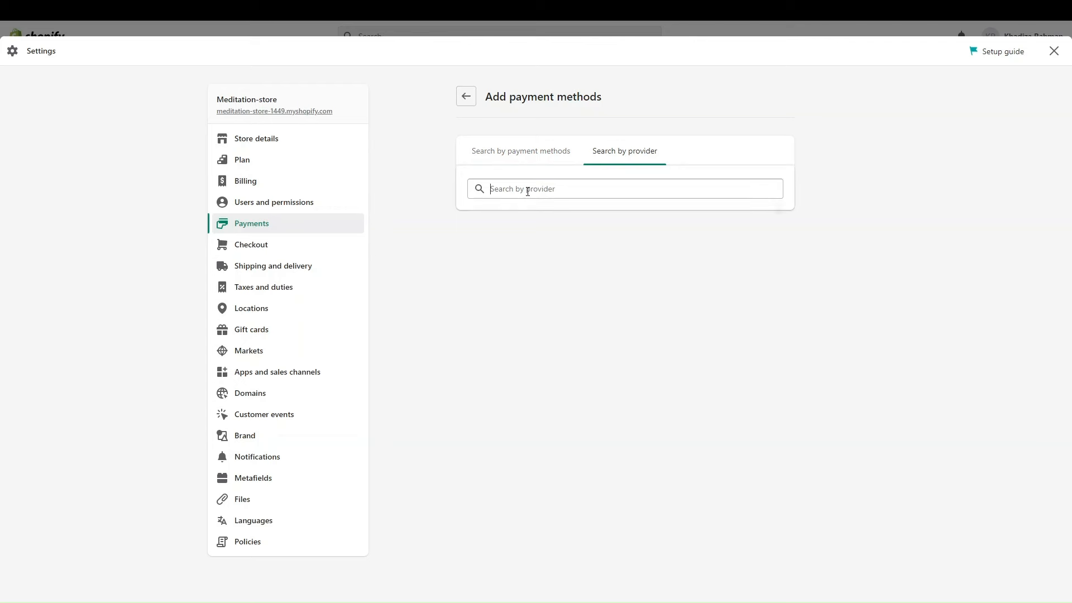
pyautogui.click(528, 191)
pyautogui.write('app')
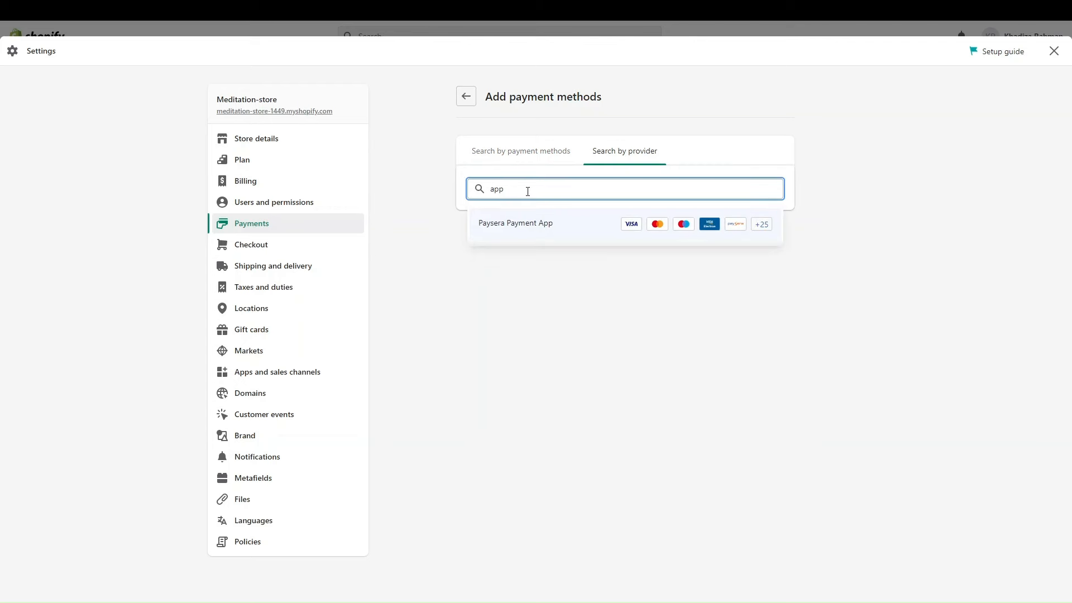
pyautogui.click(528, 225)
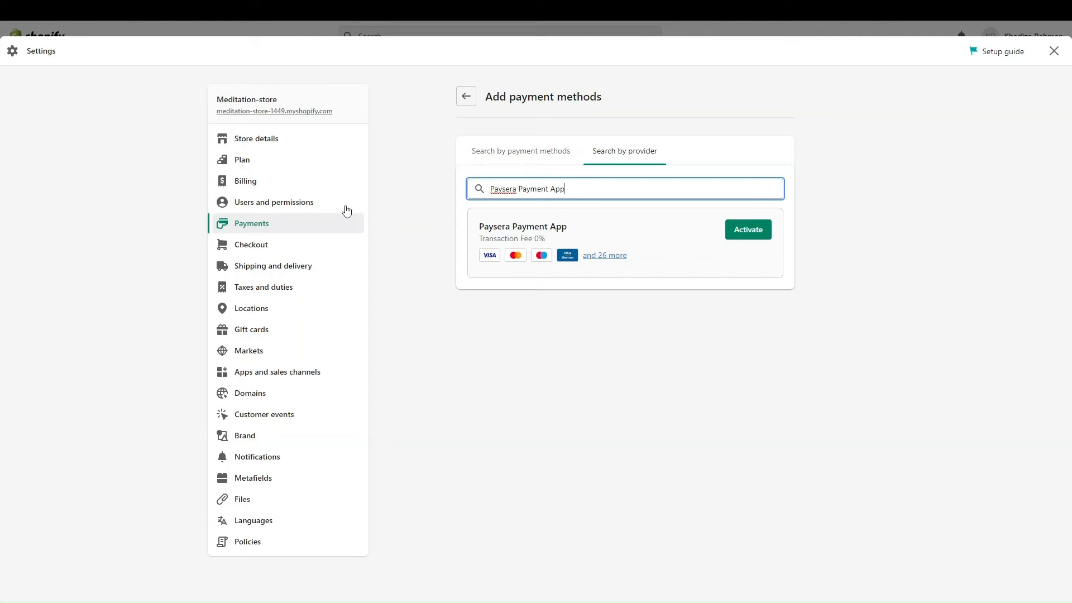
# Open the store's plan settings, check the remaining trial period, and open the list of available plans.
pyautogui.click(262, 161)
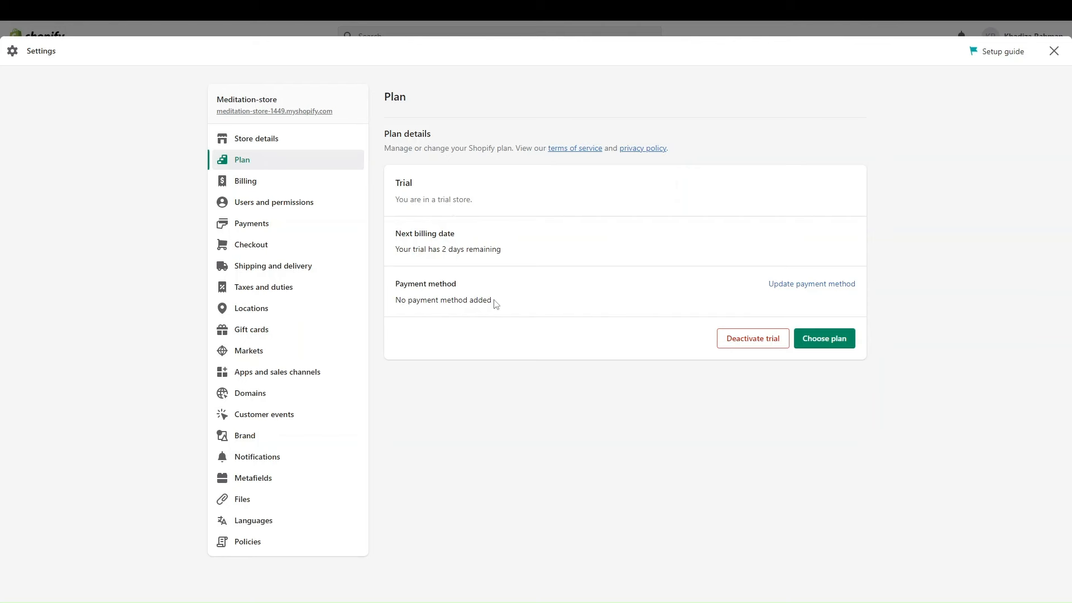
pyautogui.moveTo(442, 252); pyautogui.dragTo(521, 249)
pyautogui.click(821, 345)
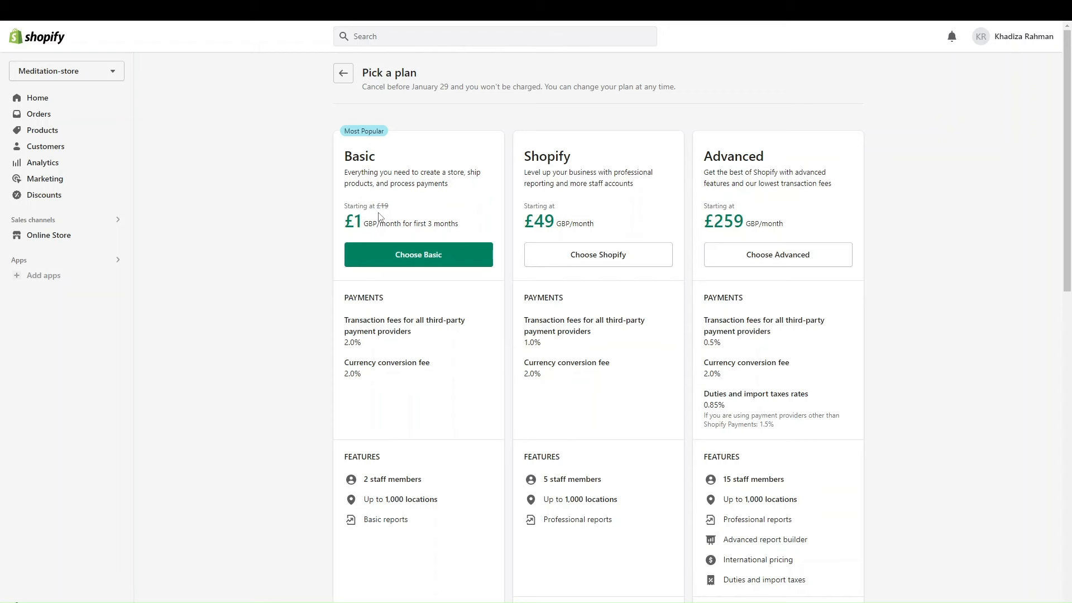
# Compare the prices, transaction fees, features and shipping options of the Basic, Shopify, Advanced and Starter plans.
pyautogui.scroll(-1, 301, 353)
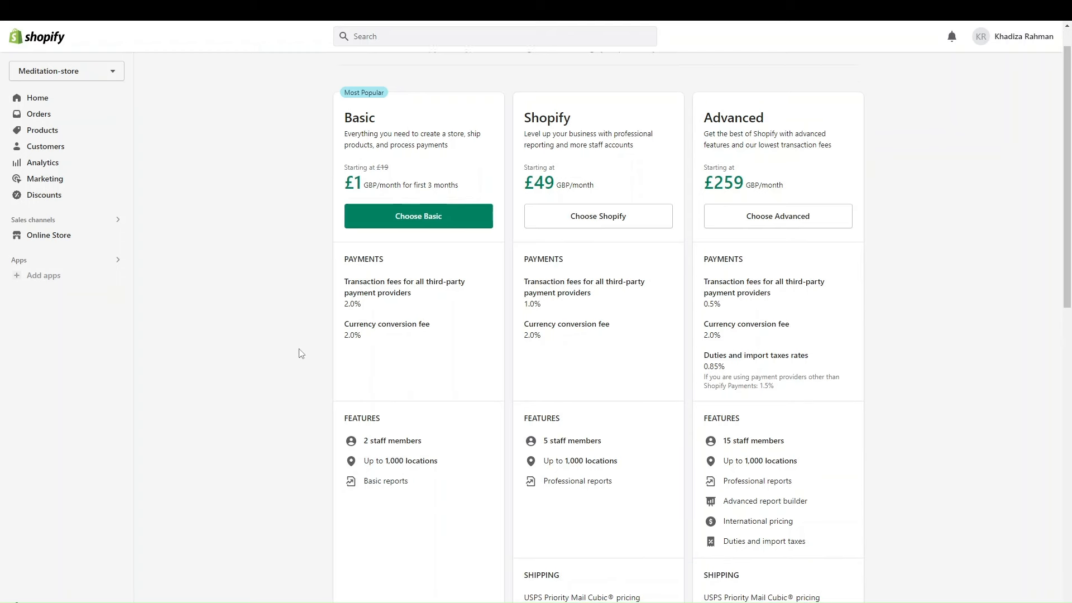
pyautogui.scroll(1, 301, 353)
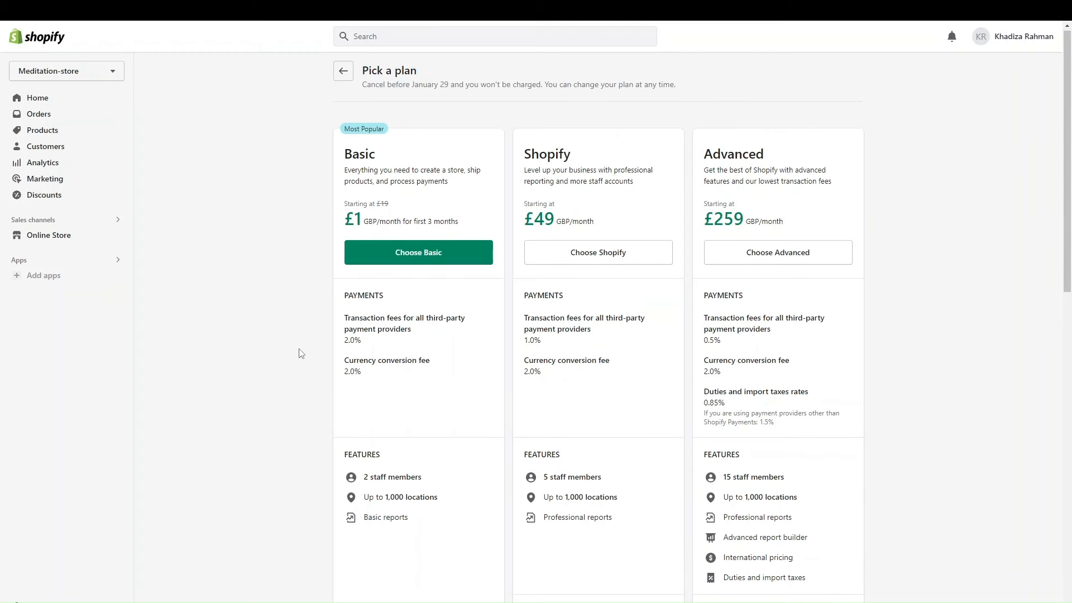
pyautogui.scroll(-1, 301, 353)
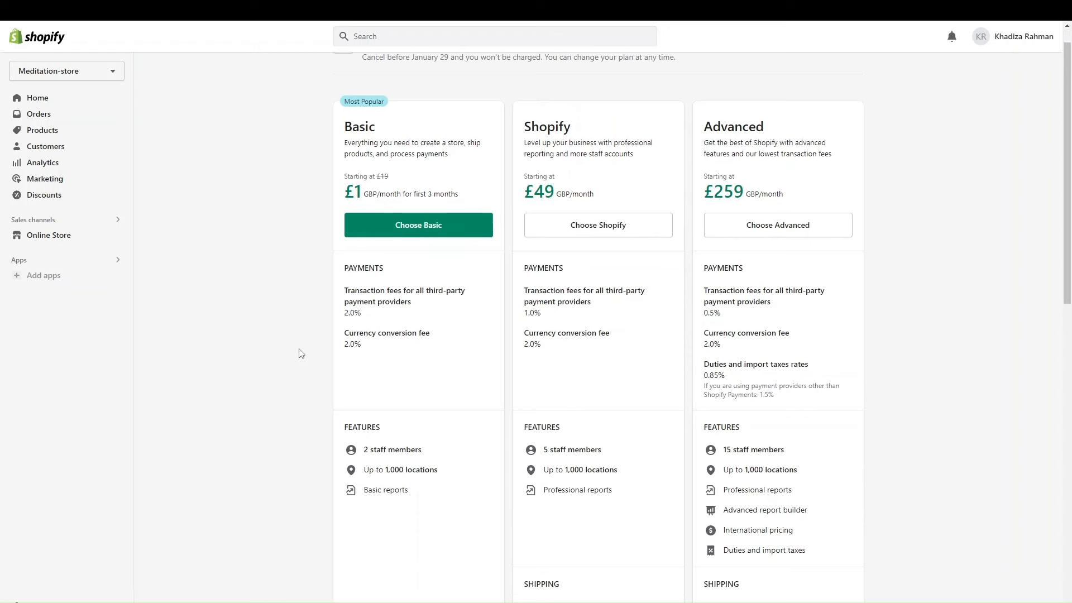
pyautogui.scroll(1, 315, 338)
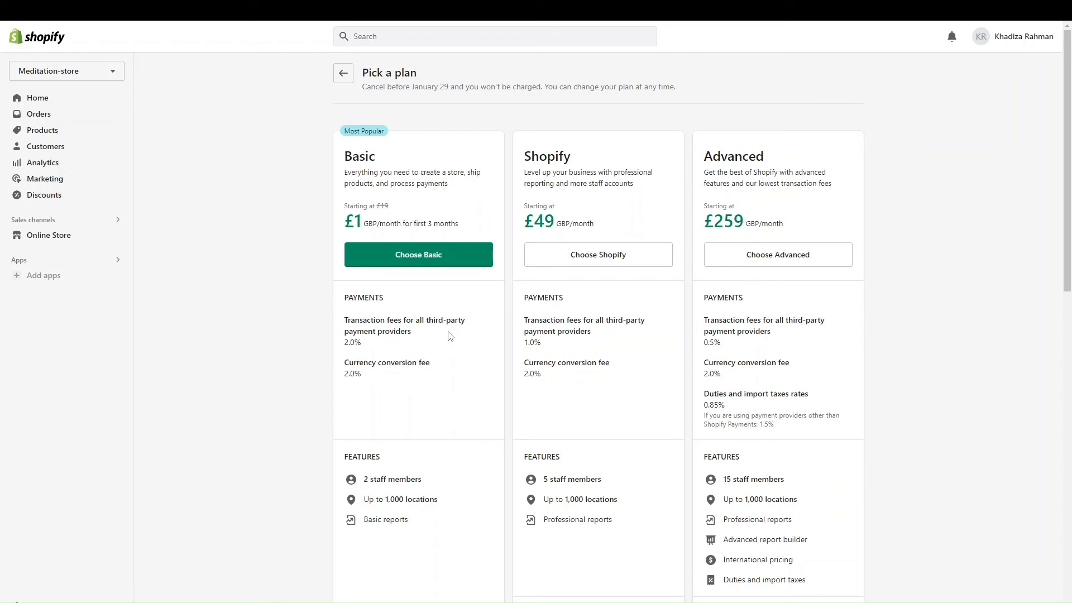
pyautogui.moveTo(375, 322); pyautogui.dragTo(446, 339)
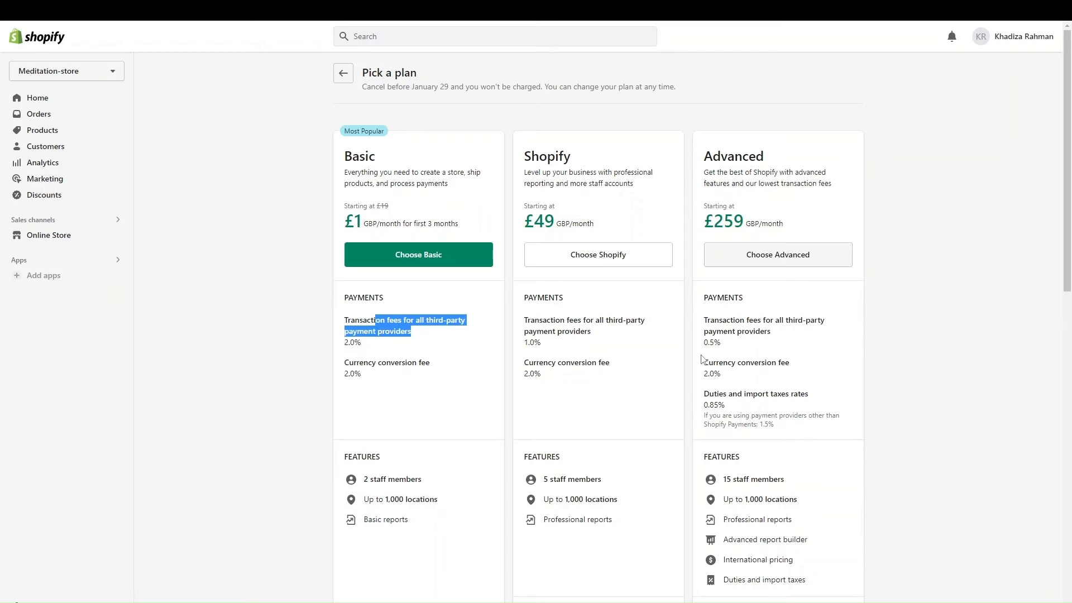
pyautogui.scroll(-1, 702, 358)
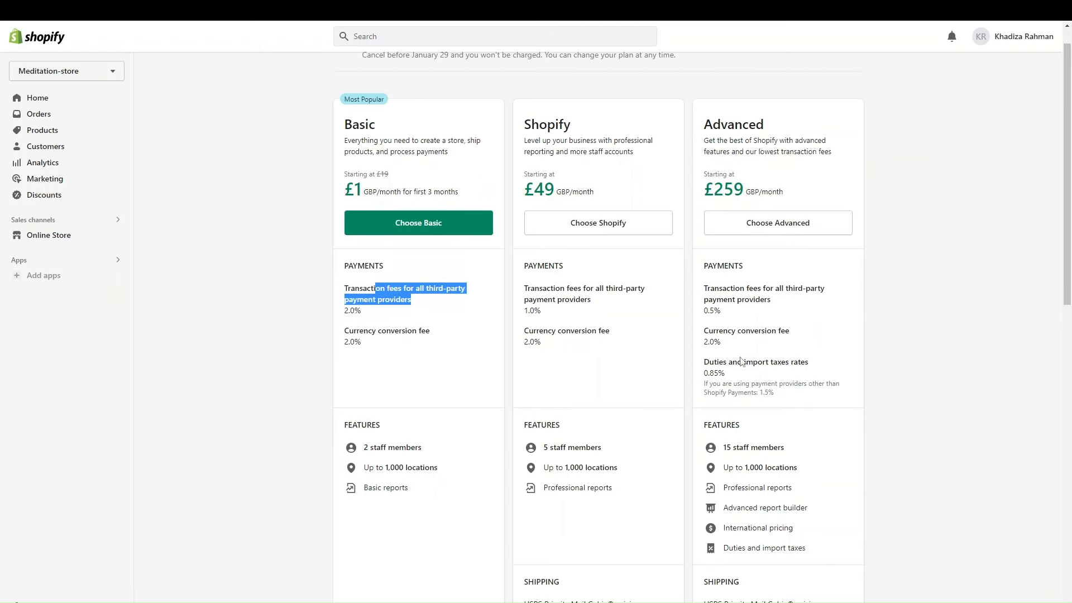
pyautogui.scroll(-2, 742, 361)
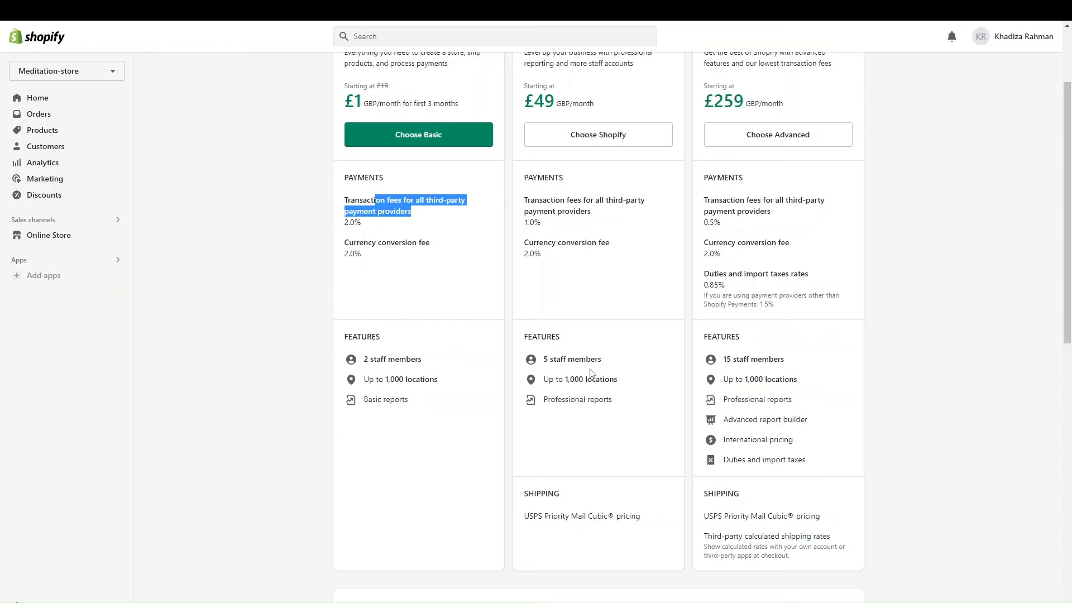
pyautogui.scroll(-3, 770, 475)
pyautogui.scroll(-8, 770, 474)
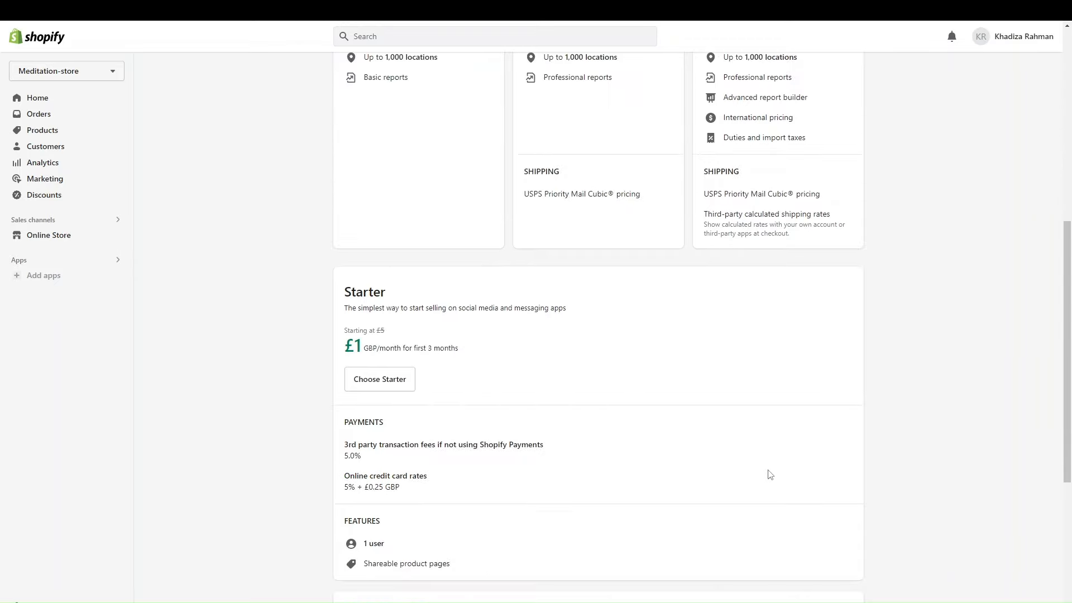
pyautogui.scroll(10, 770, 475)
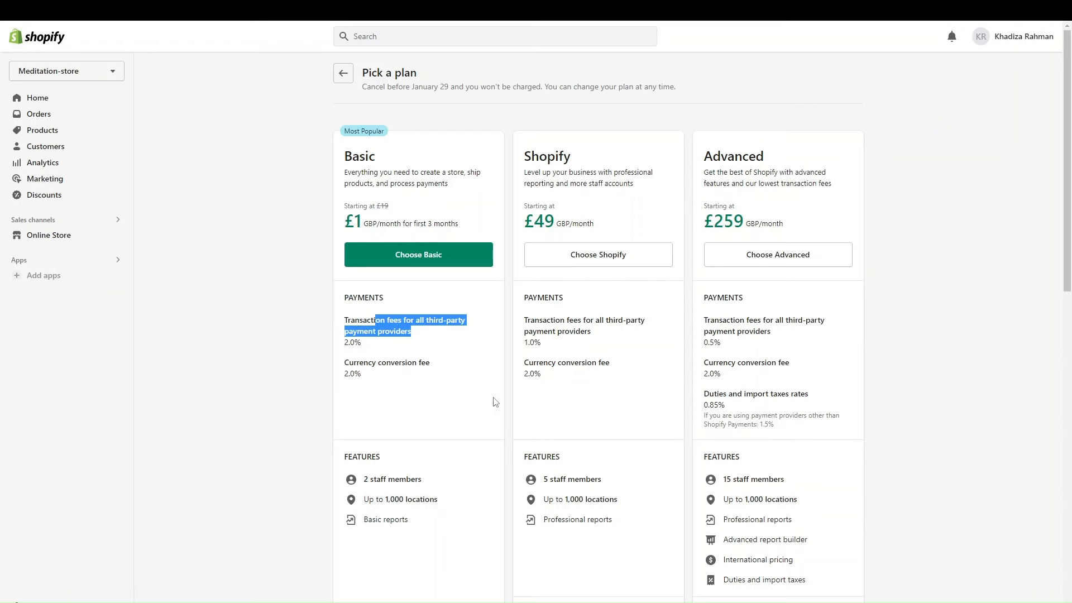
pyautogui.scroll(-3, 495, 398)
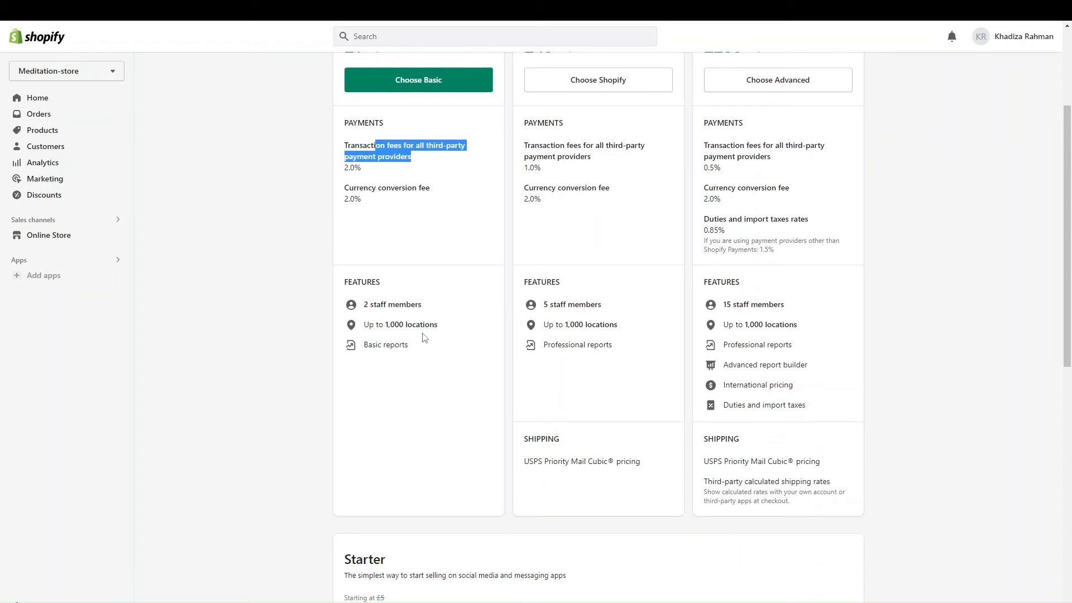
pyautogui.scroll(1, 425, 335)
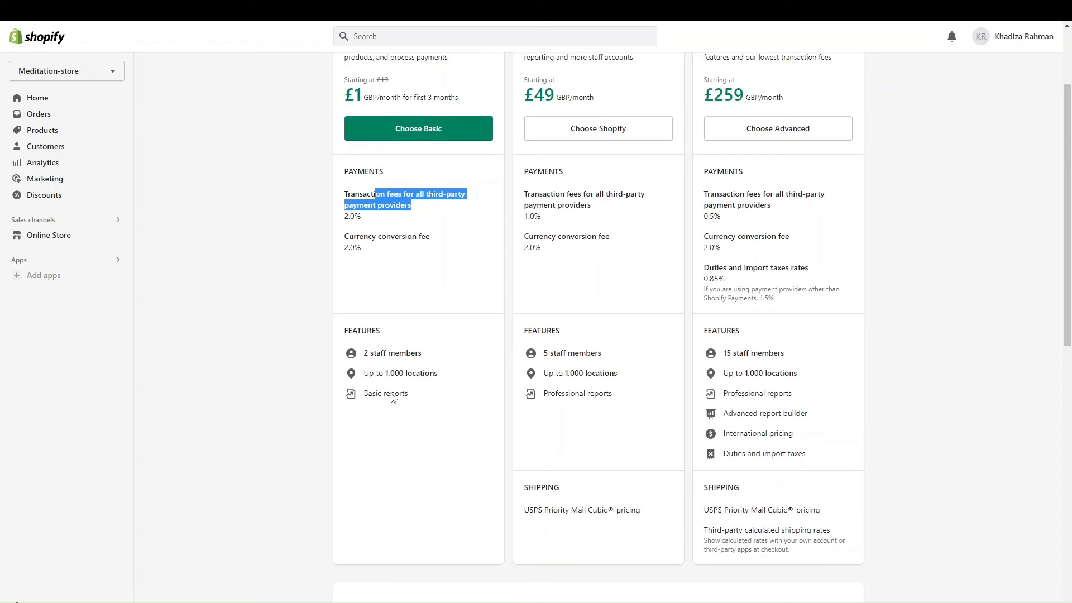
pyautogui.scroll(1, 389, 398)
pyautogui.scroll(1, 391, 425)
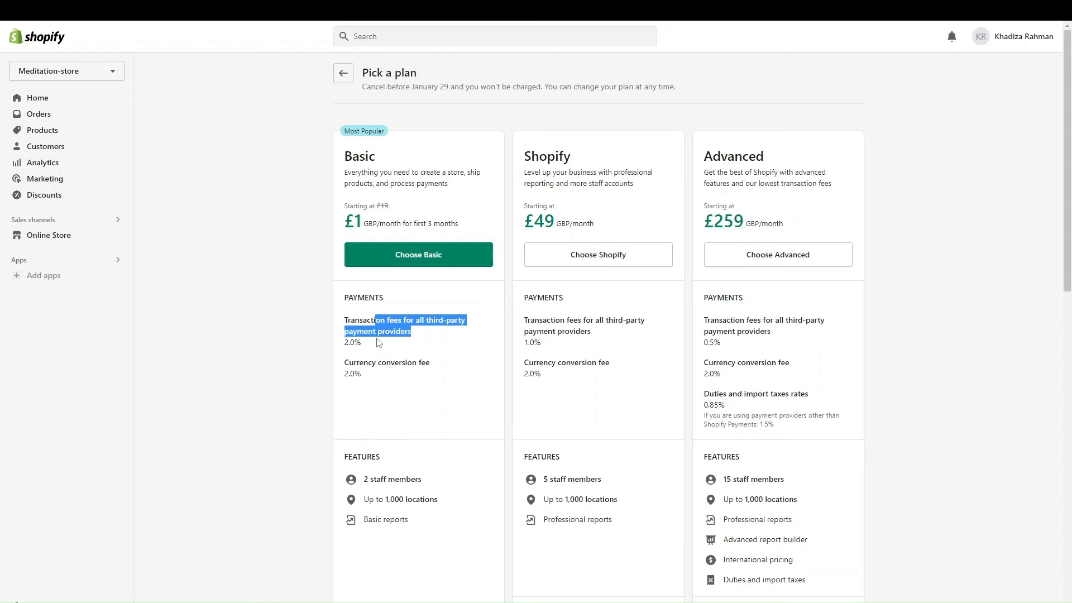
pyautogui.click(388, 317)
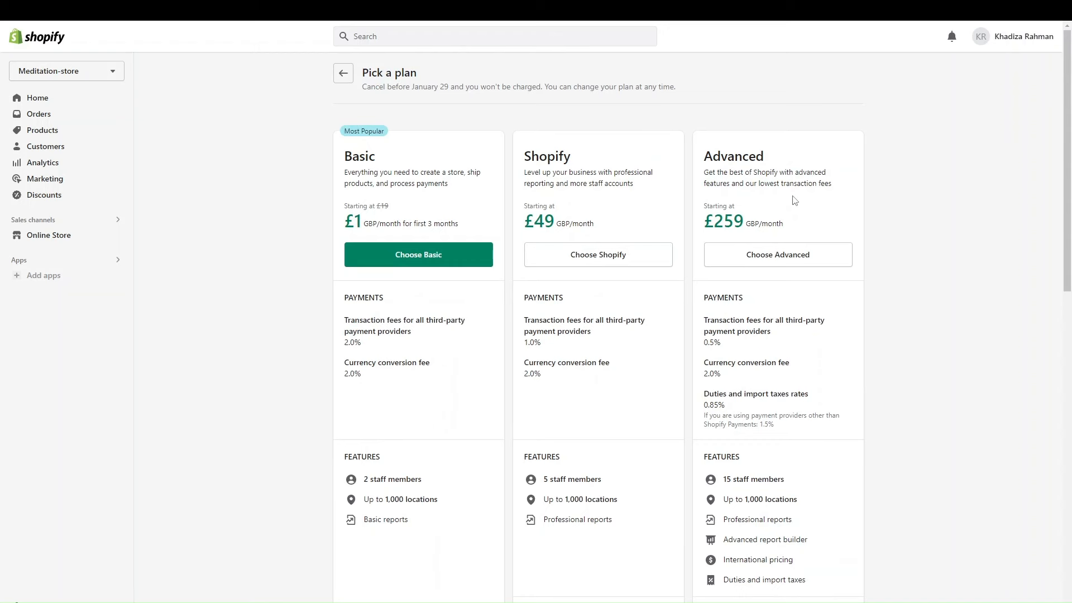
# Choose the Basic plan, compare yearly and monthly billing, confirm the monthly cycle, and look over the business address form.
pyautogui.click(434, 256)
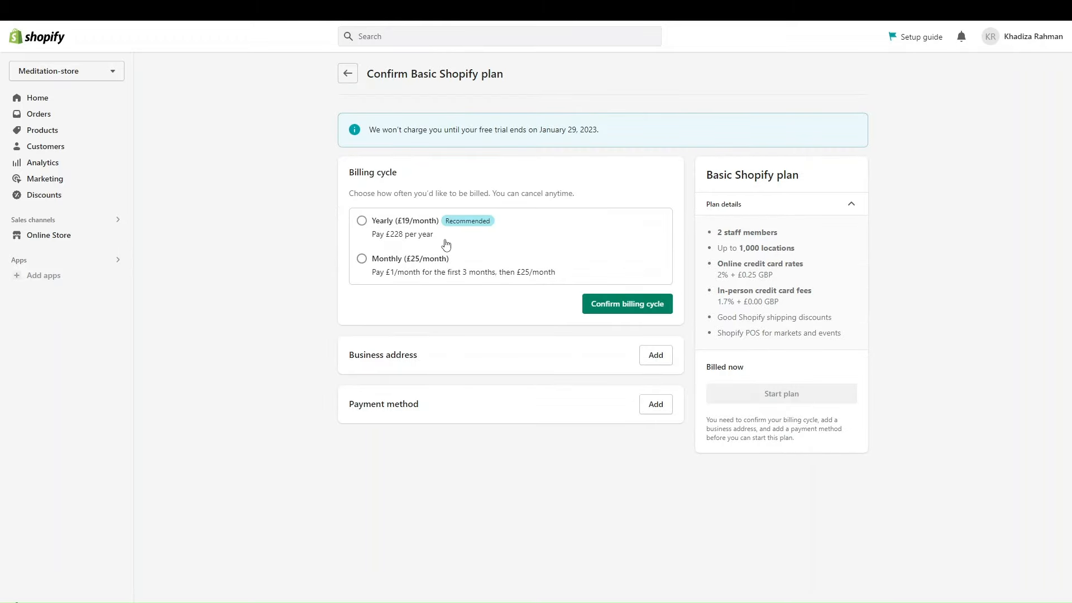
pyautogui.click(380, 238)
pyautogui.click(385, 271)
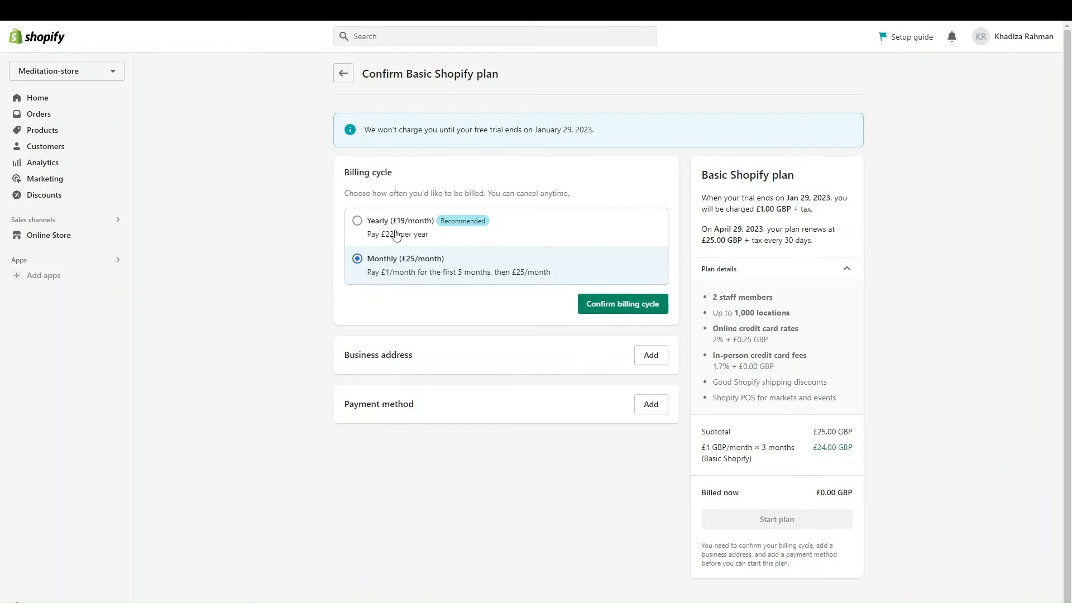
pyautogui.click(449, 235)
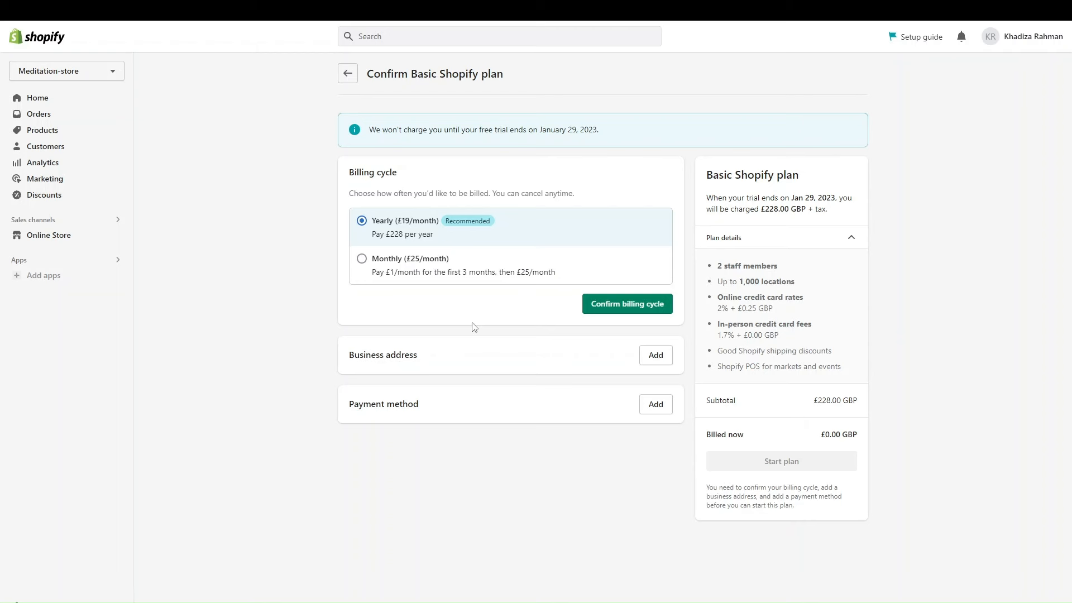
pyautogui.click(430, 271)
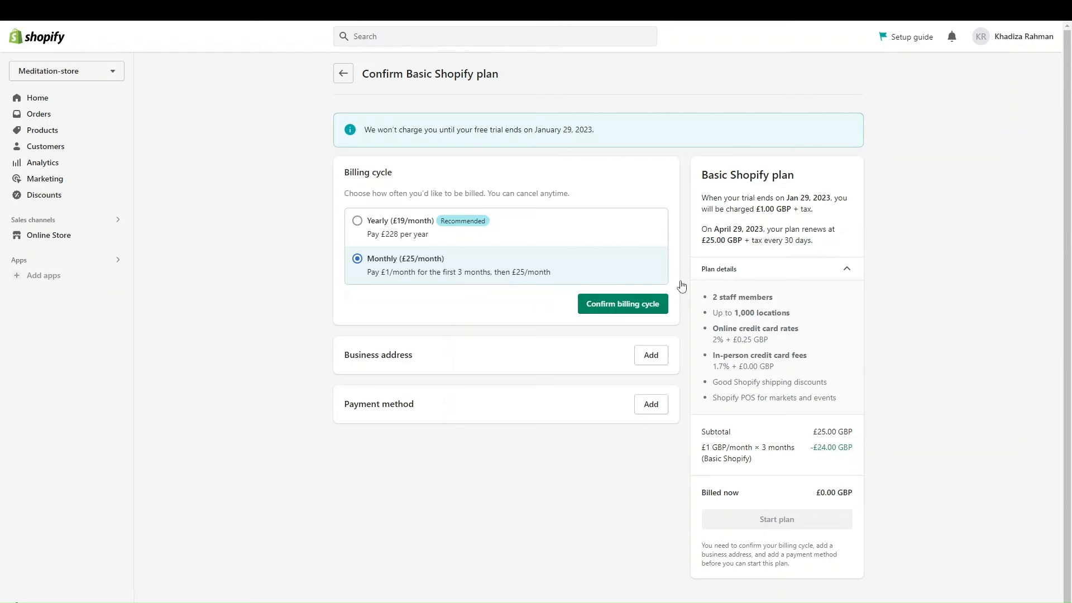
pyautogui.click(615, 306)
pyautogui.scroll(-2, 545, 425)
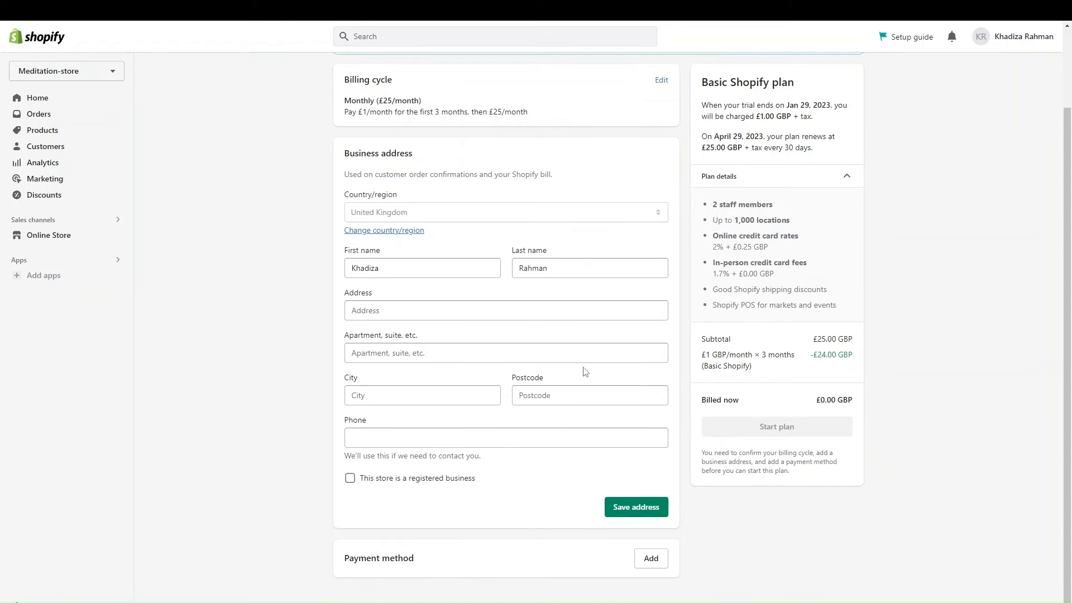
pyautogui.scroll(2, 632, 332)
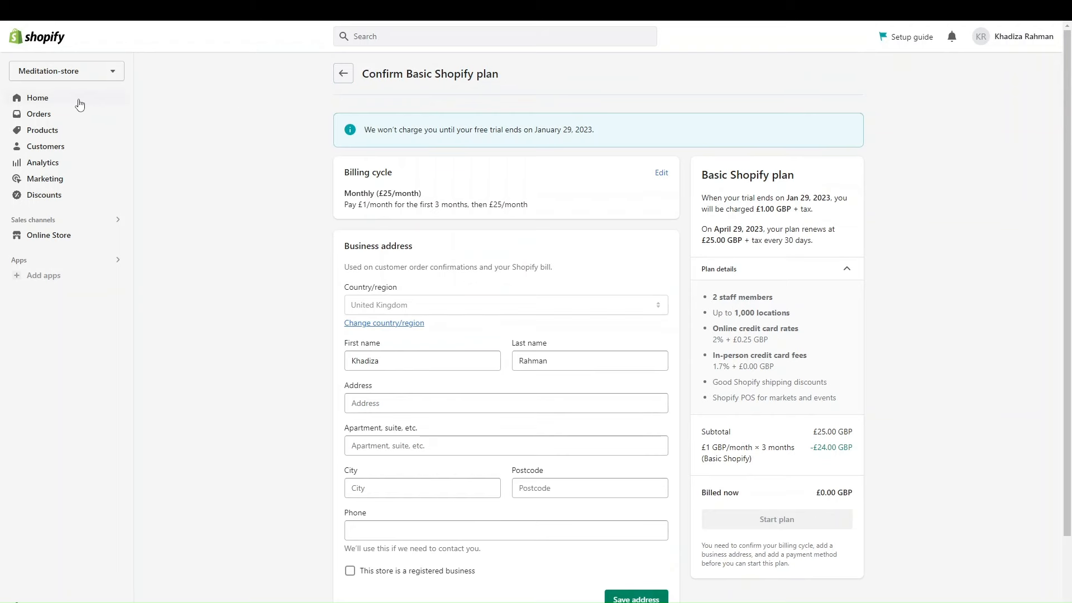
# Return to the store's home page, open the custom domain setup, and search the domains for "meditation-store.net".
pyautogui.click(37, 99)
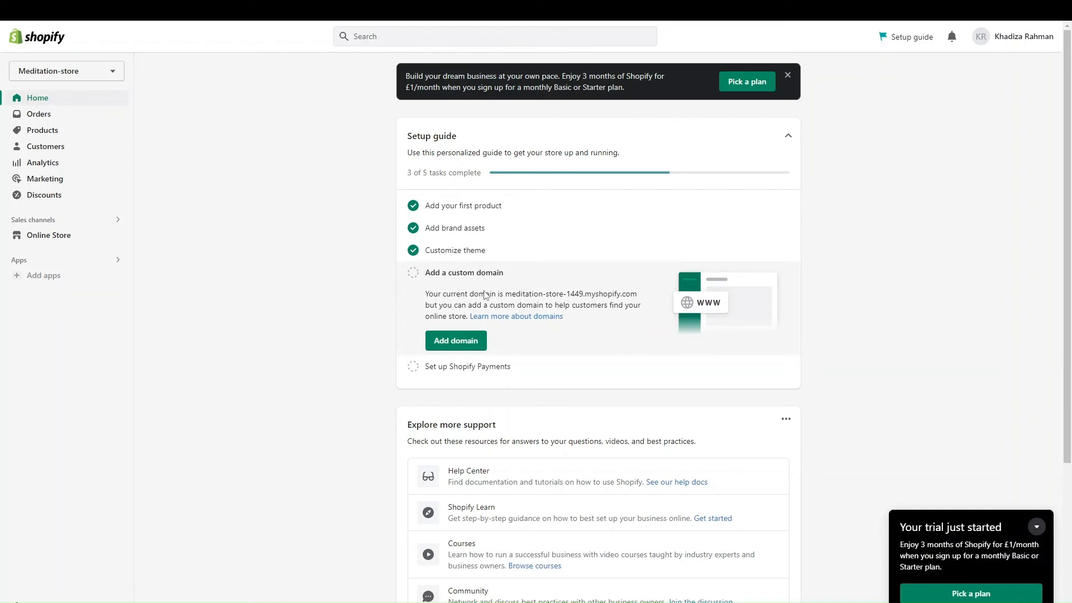
pyautogui.click(449, 345)
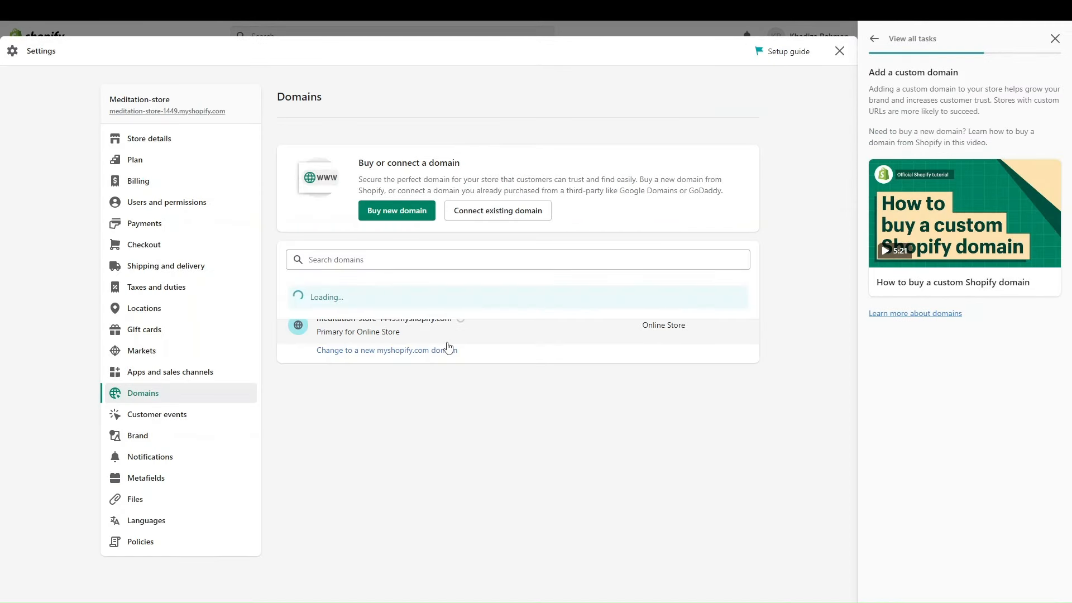
pyautogui.click(376, 259)
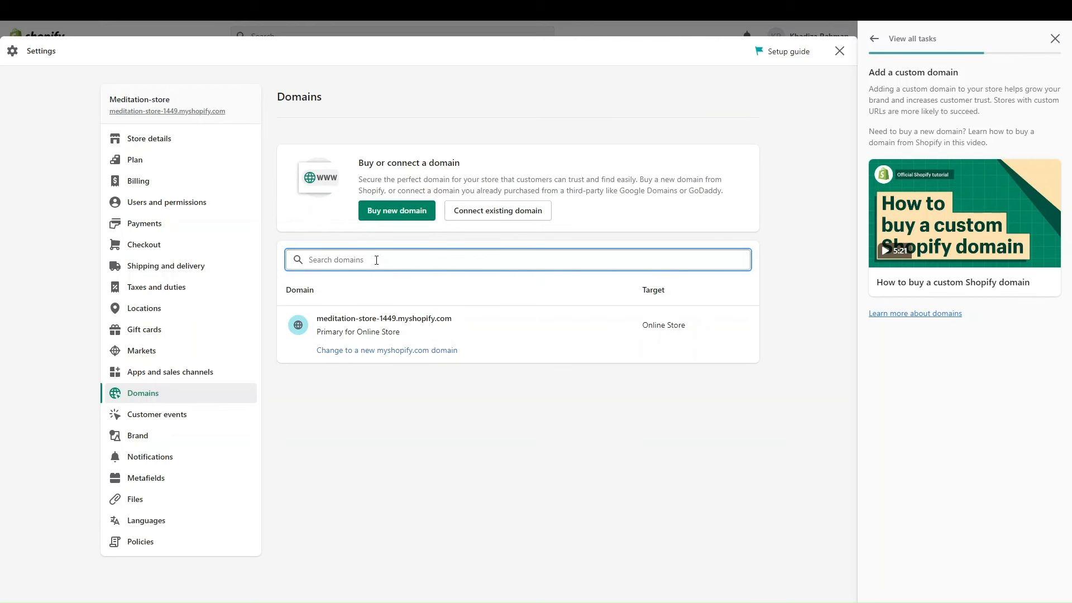
pyautogui.write('medit')
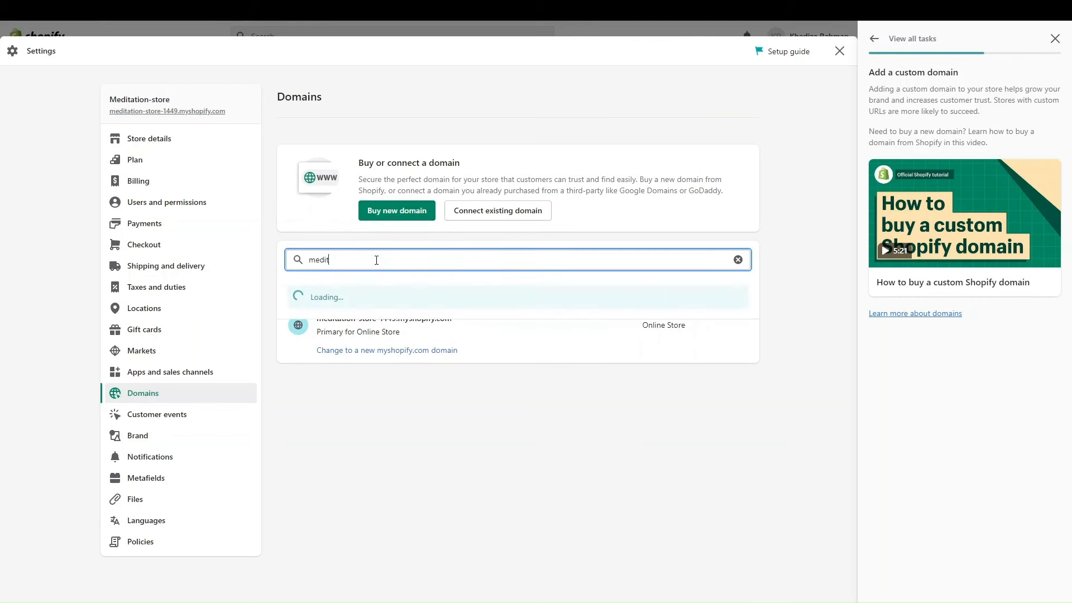
pyautogui.write('ation-so')
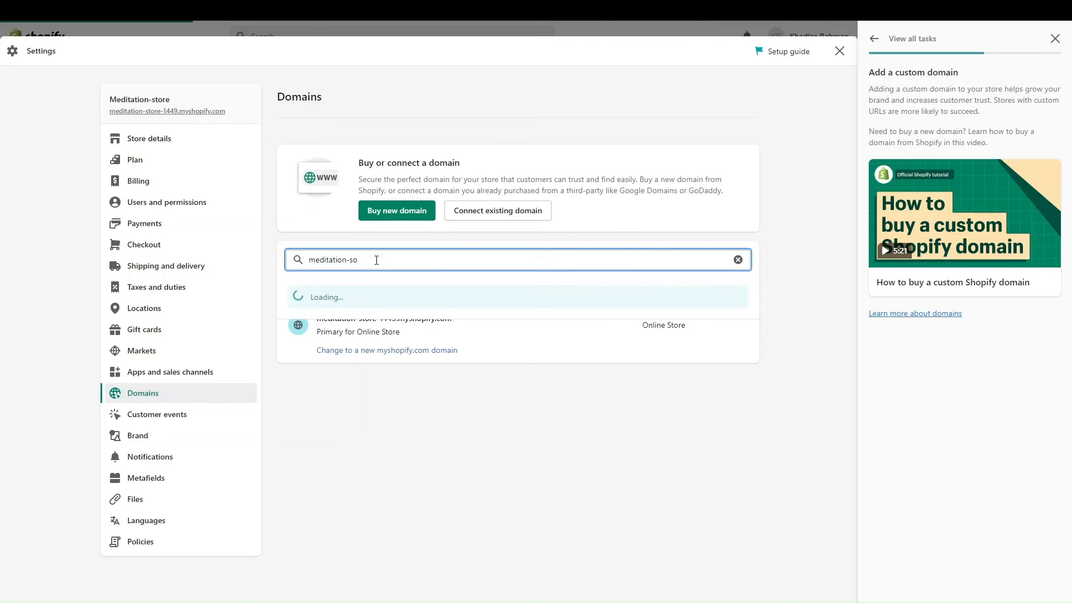
pyautogui.write('tore')
pyautogui.press('BackSpace')
pyautogui.press('BackSpace')
pyautogui.write('t')
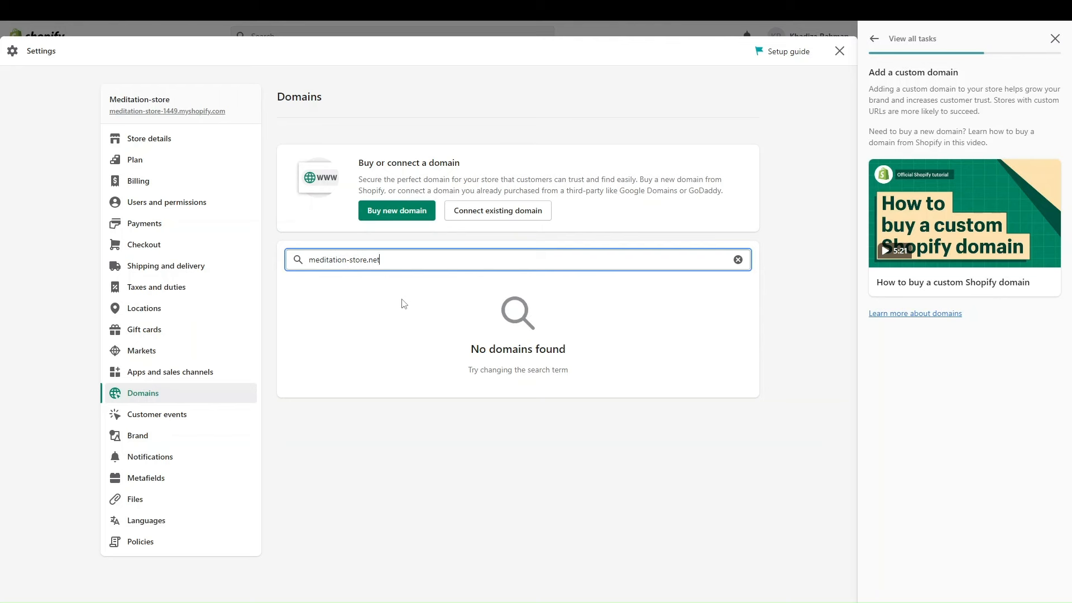
# Search the store's domains for "meditation-store.com" and for the shorter term "meditation".
pyautogui.press('BackSpace')
pyautogui.press('BackSpace')
pyautogui.press('BackSpace')
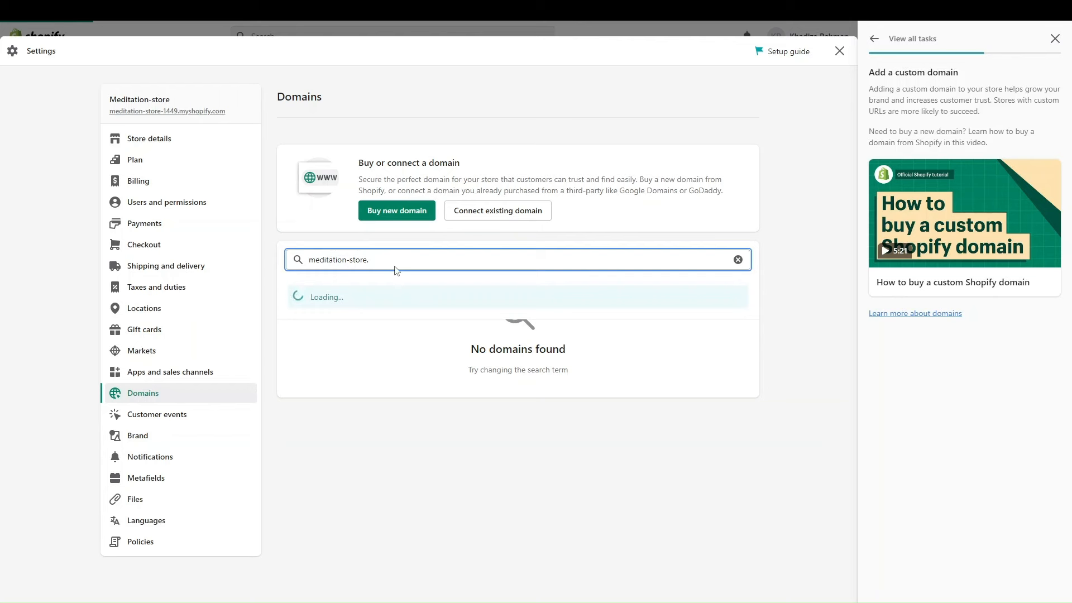
pyautogui.write('com')
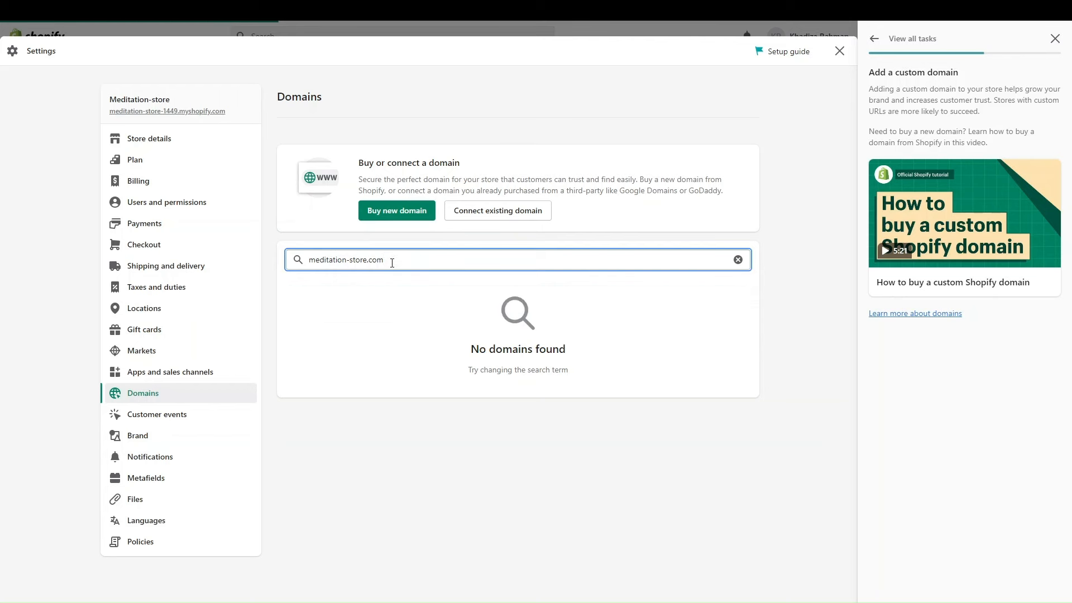
pyautogui.doubleClick(360, 261)
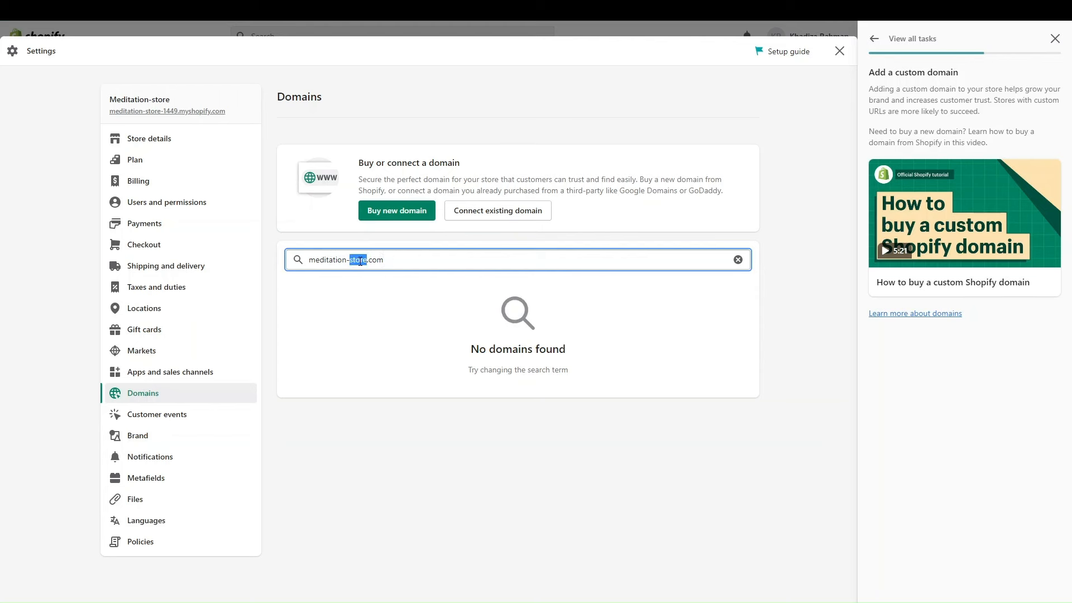
pyautogui.press('BackSpace')
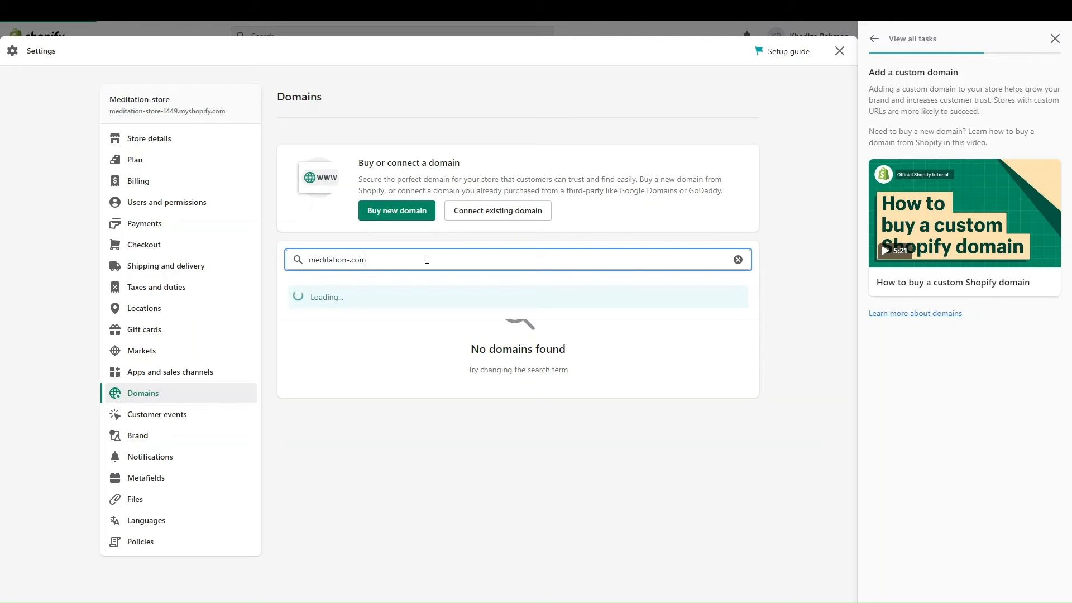
pyautogui.press('BackSpace')
pyautogui.press('BackSpace')
pyautogui.press('BackSpace')
pyautogui.press('BackSpace')
pyautogui.press('BackSpace')
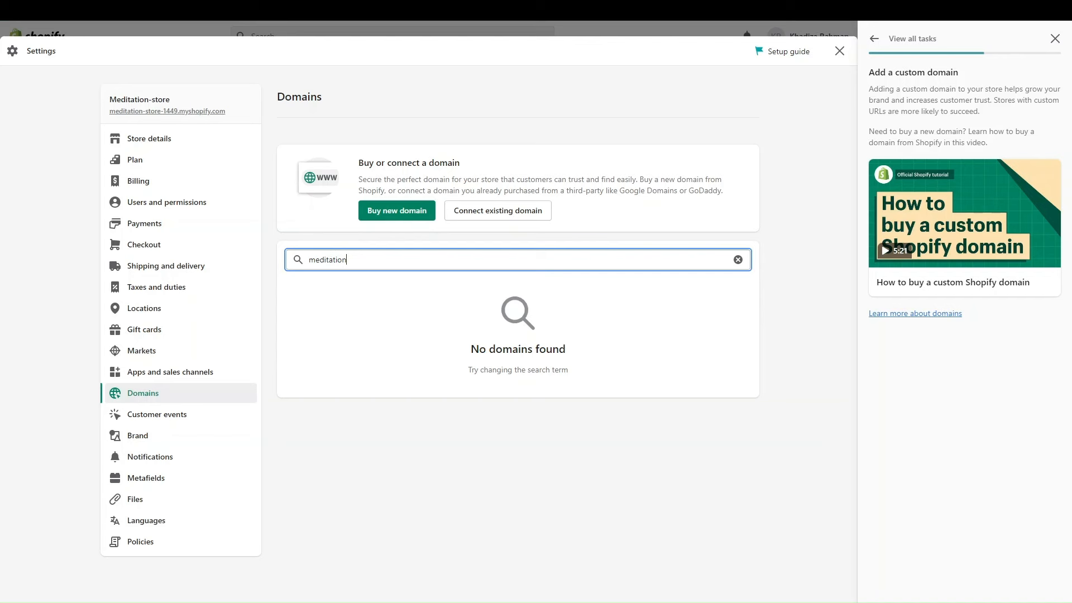
# Look up meditation.net among the domains for purchase and show ten more alternative extensions with their yearly prices.
pyautogui.click(396, 211)
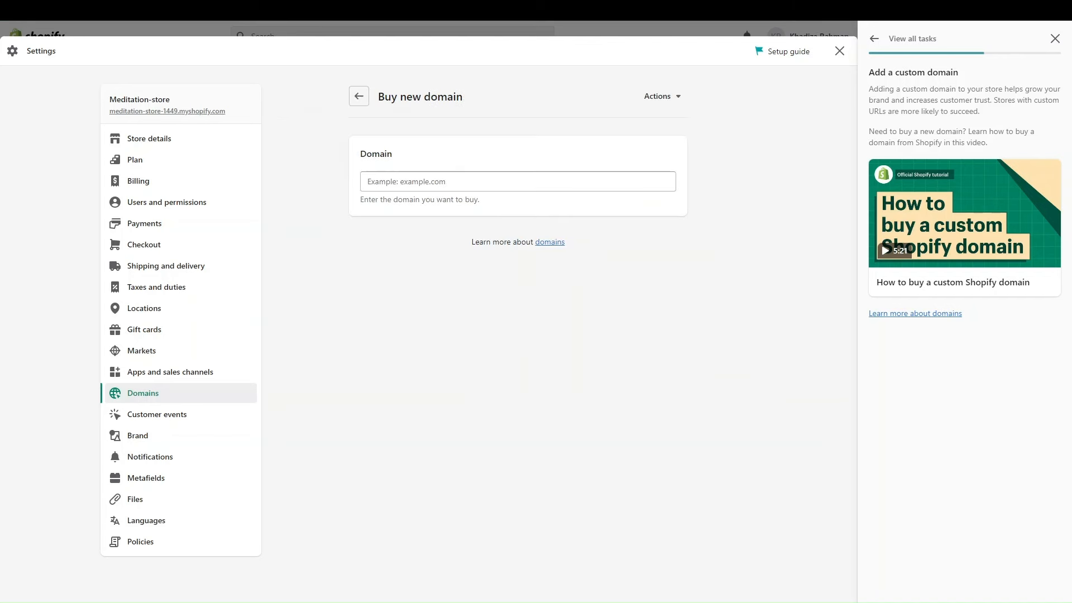
pyautogui.click(417, 182)
pyautogui.write('medit')
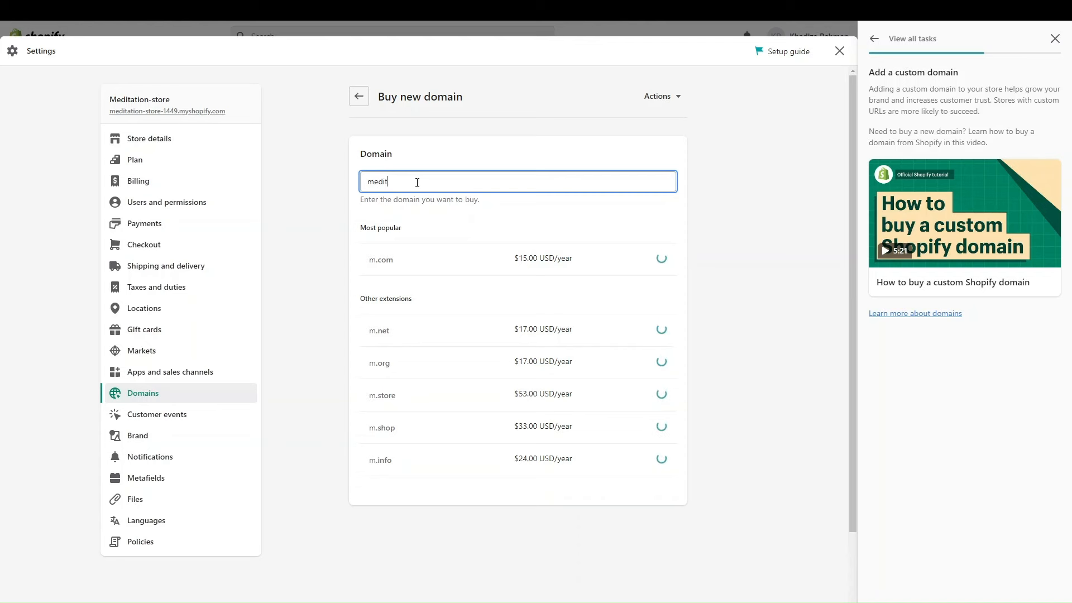
pyautogui.press('BackSpace')
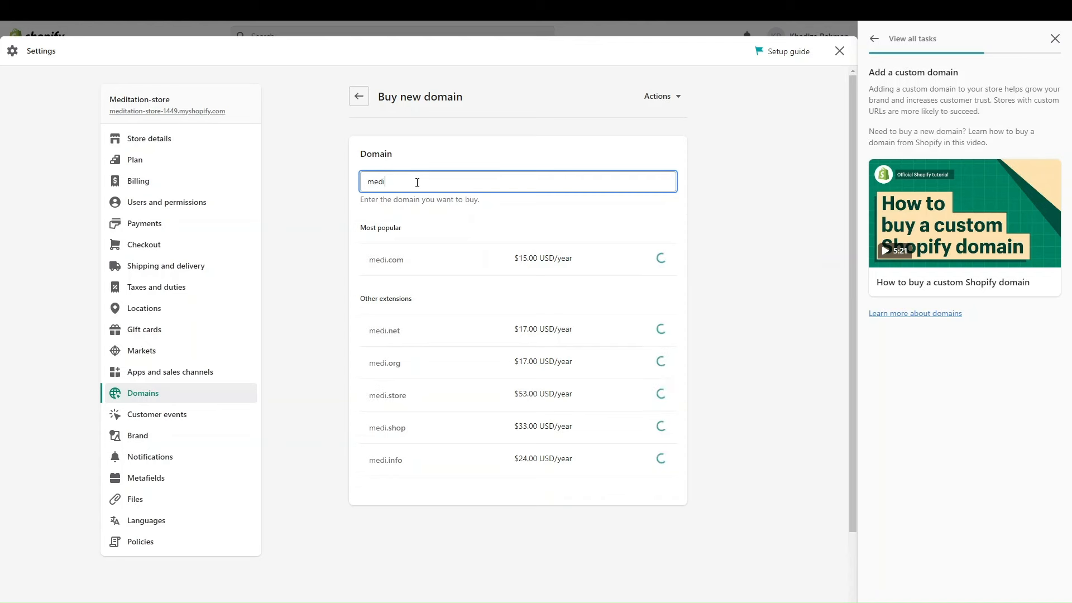
pyautogui.write('ta')
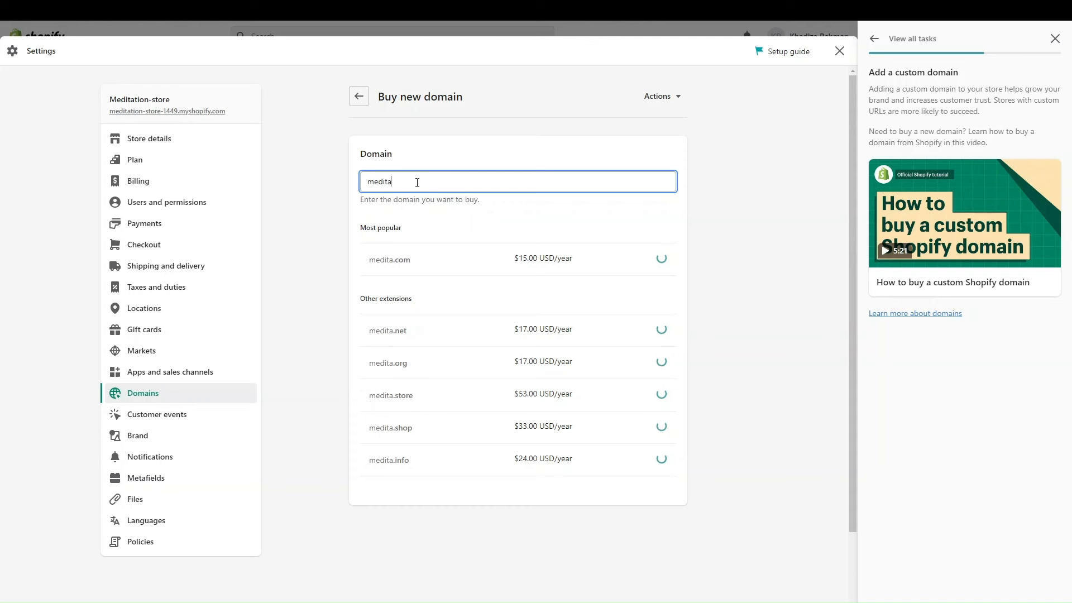
pyautogui.write('tion.net')
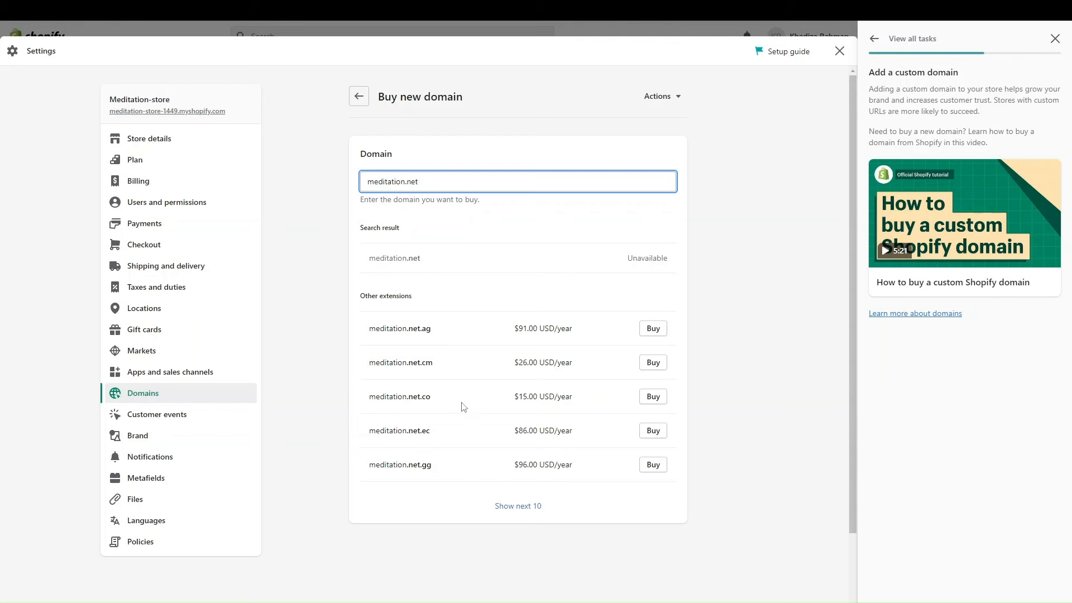
pyautogui.click(525, 506)
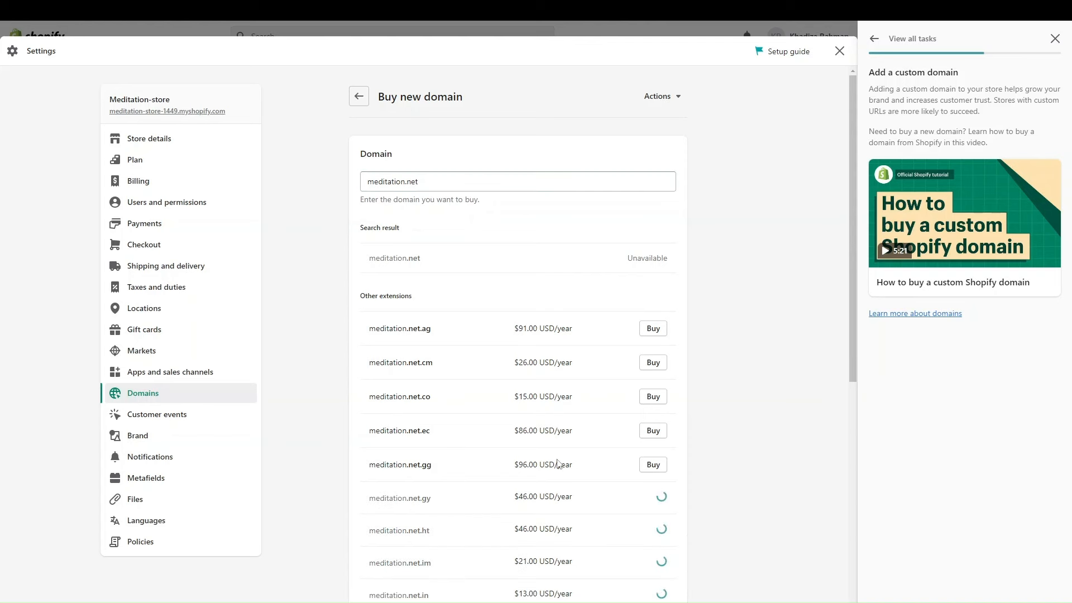
pyautogui.scroll(-1, 559, 463)
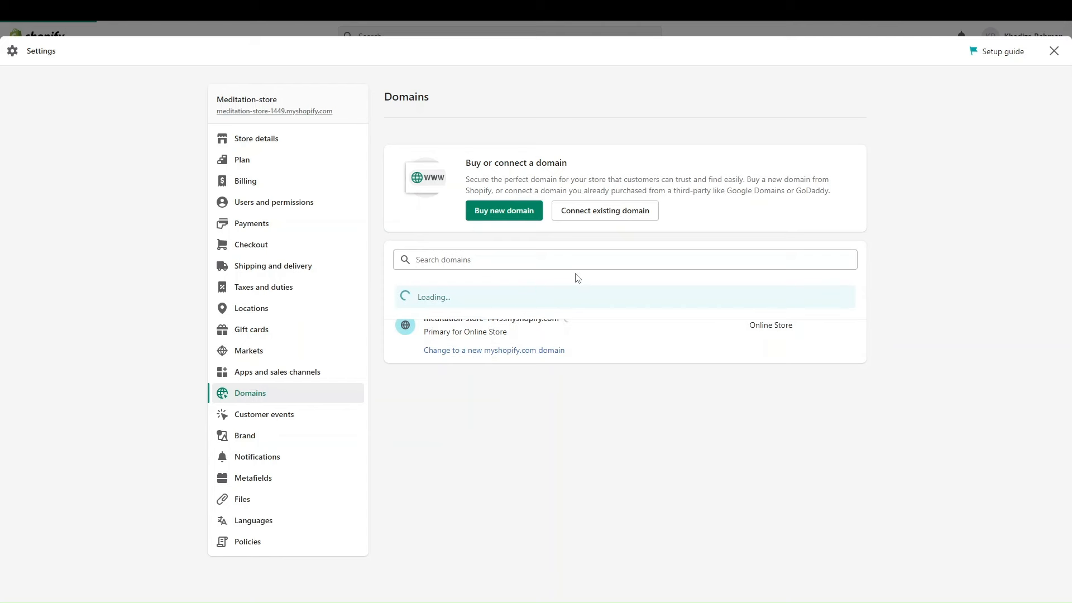
# Start connecting the existing domain meditation.net to the store.
pyautogui.click(610, 216)
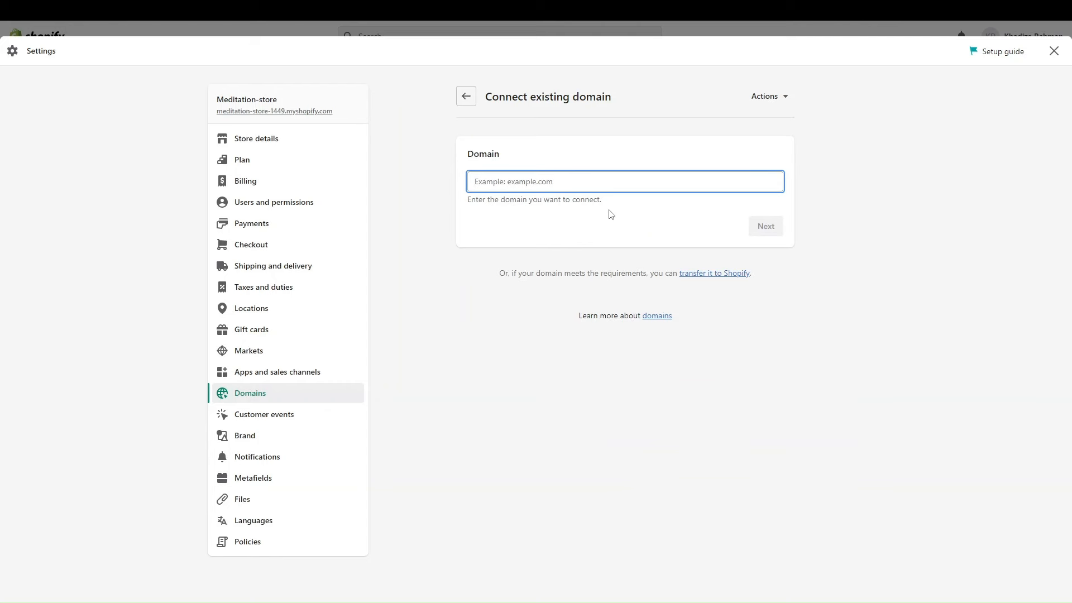
pyautogui.write('medi')
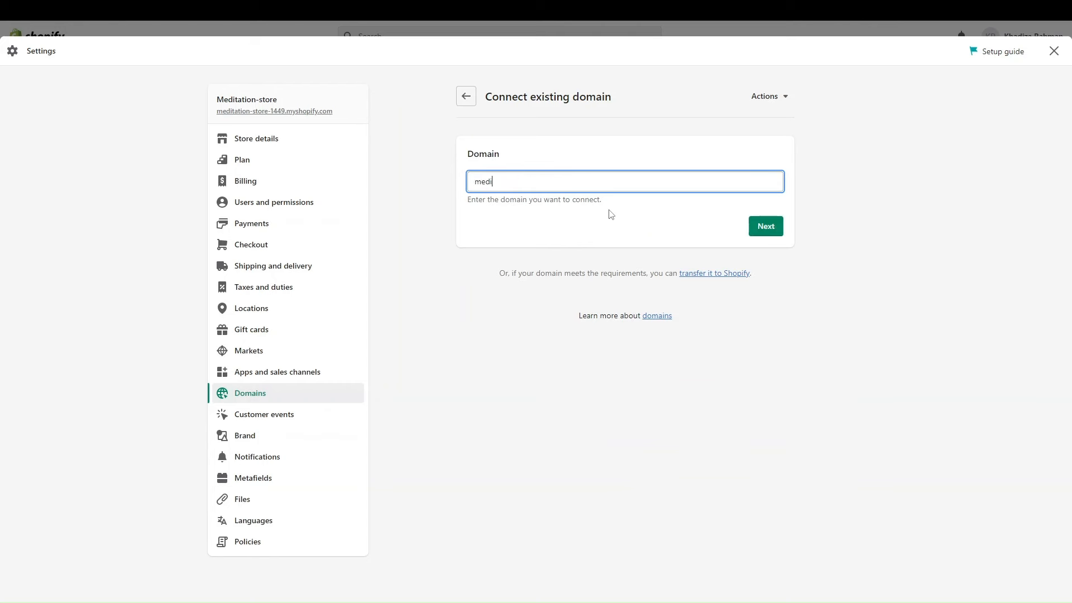
pyautogui.write('tation.net')
pyautogui.click(767, 226)
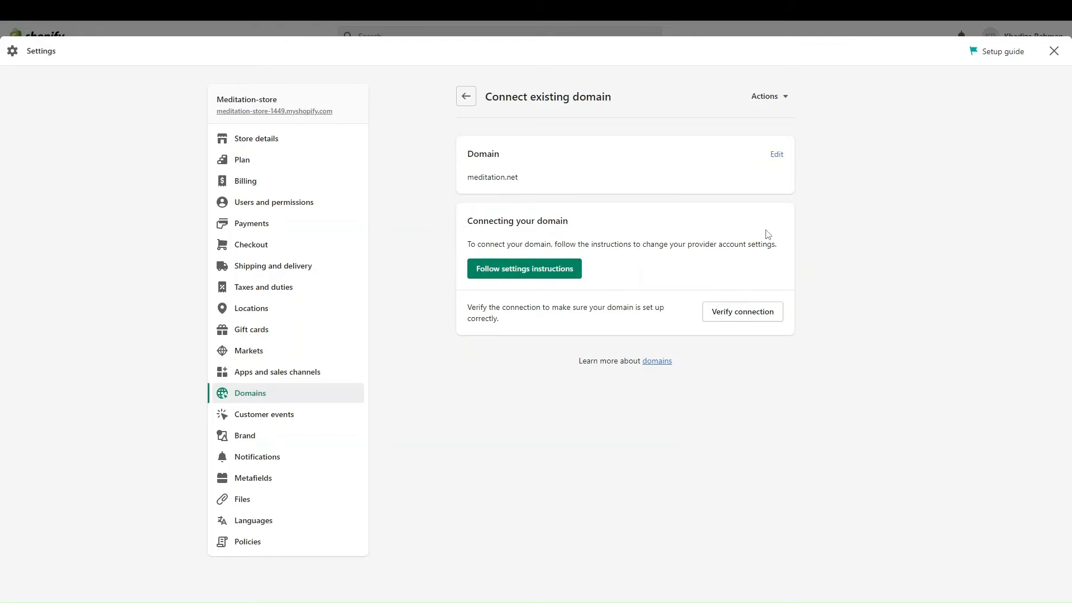
# Open the domain connection instructions and look through the help article on connecting a third-party domain to Shopify.
pyautogui.click(510, 272)
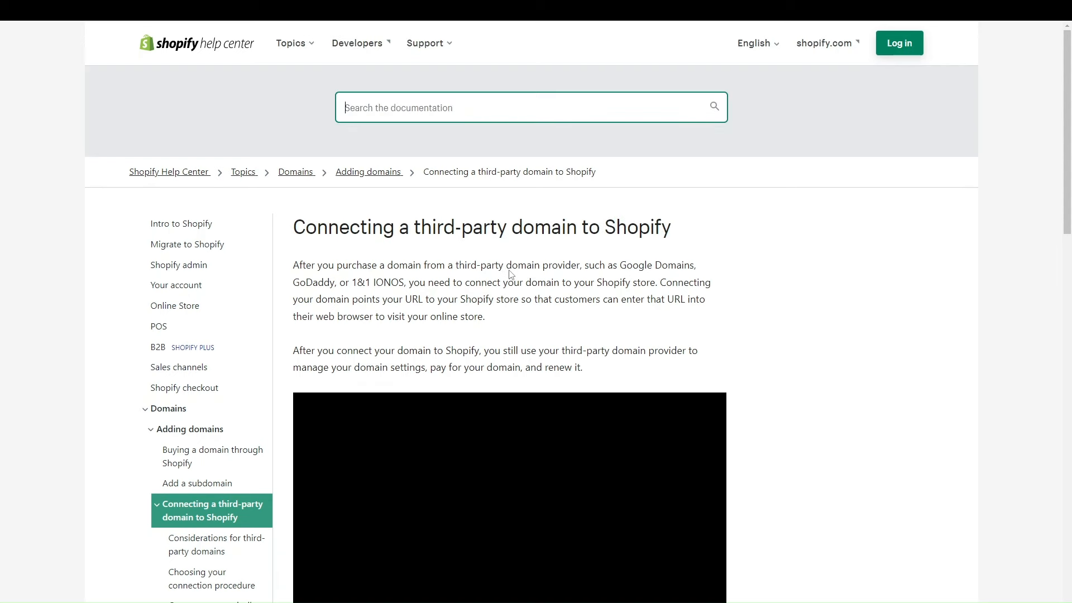
pyautogui.scroll(-7, 509, 273)
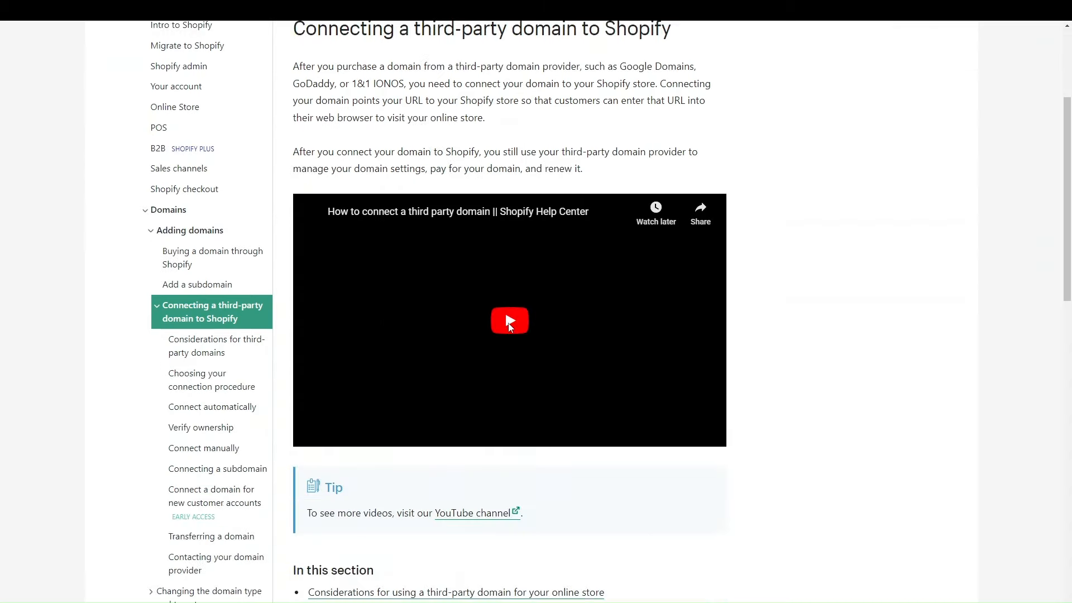
pyautogui.scroll(-5, 497, 357)
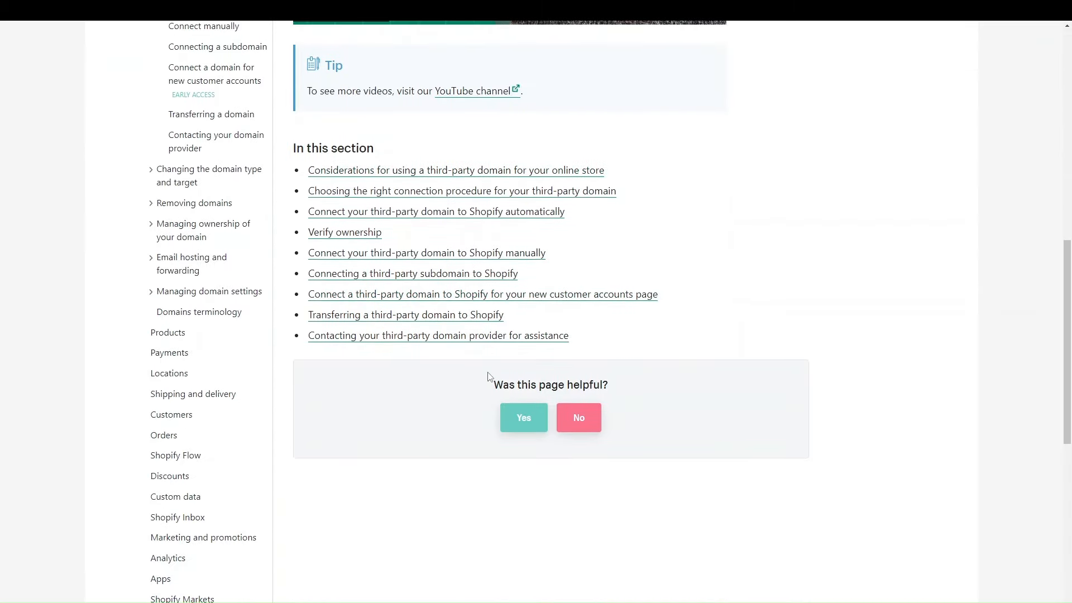
pyautogui.scroll(-7, 490, 378)
pyautogui.scroll(20, 490, 378)
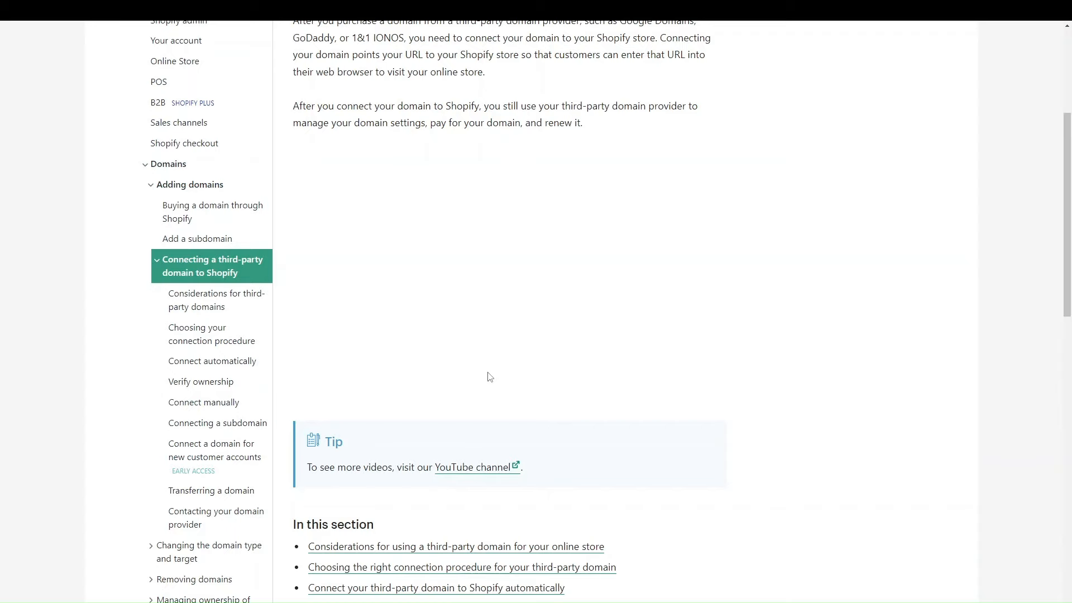
pyautogui.scroll(1, 488, 372)
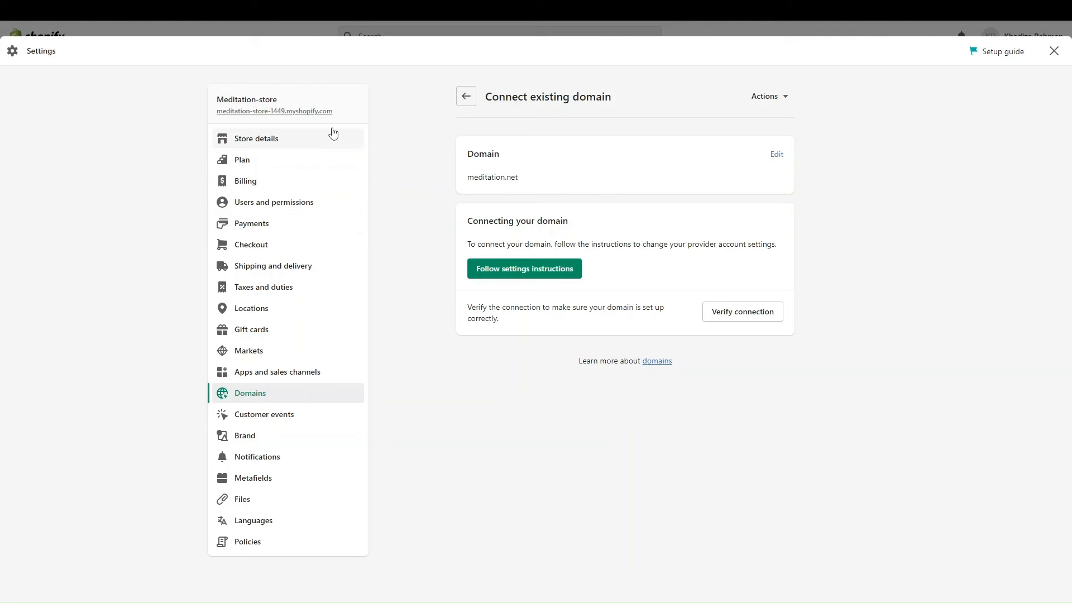
# Review the store's billing settings, covering payment methods, billing currency, subscriptions and the upcoming bill.
pyautogui.click(262, 191)
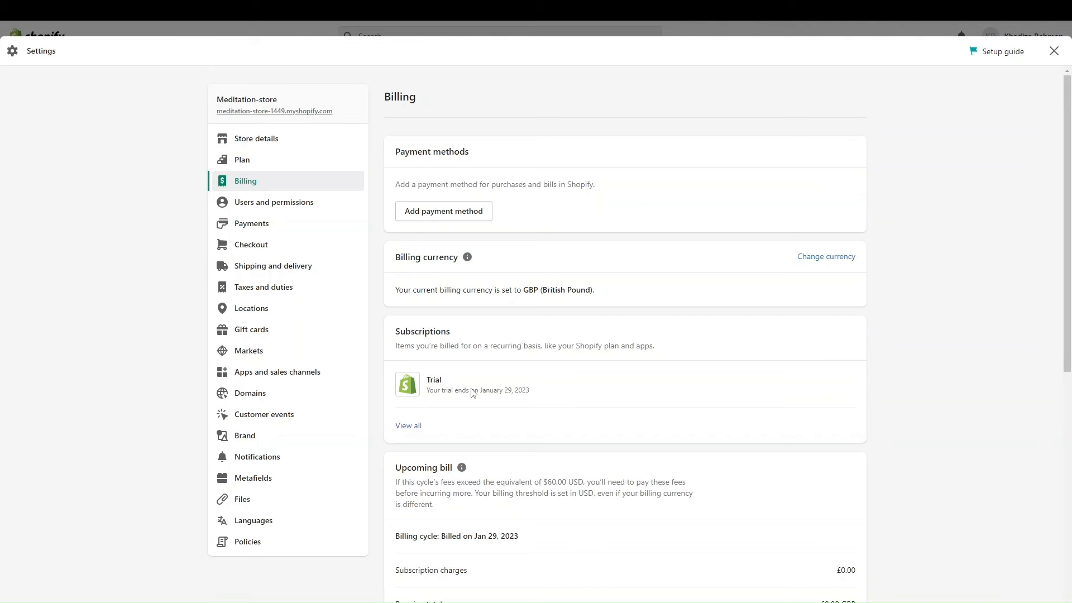
pyautogui.scroll(-3, 474, 393)
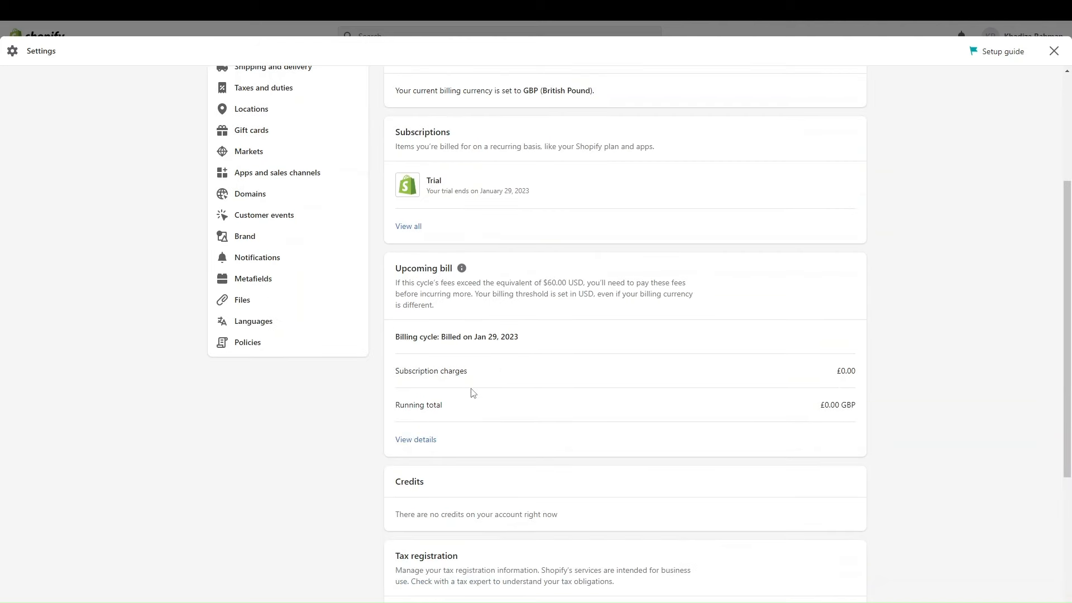
pyautogui.scroll(3, 473, 393)
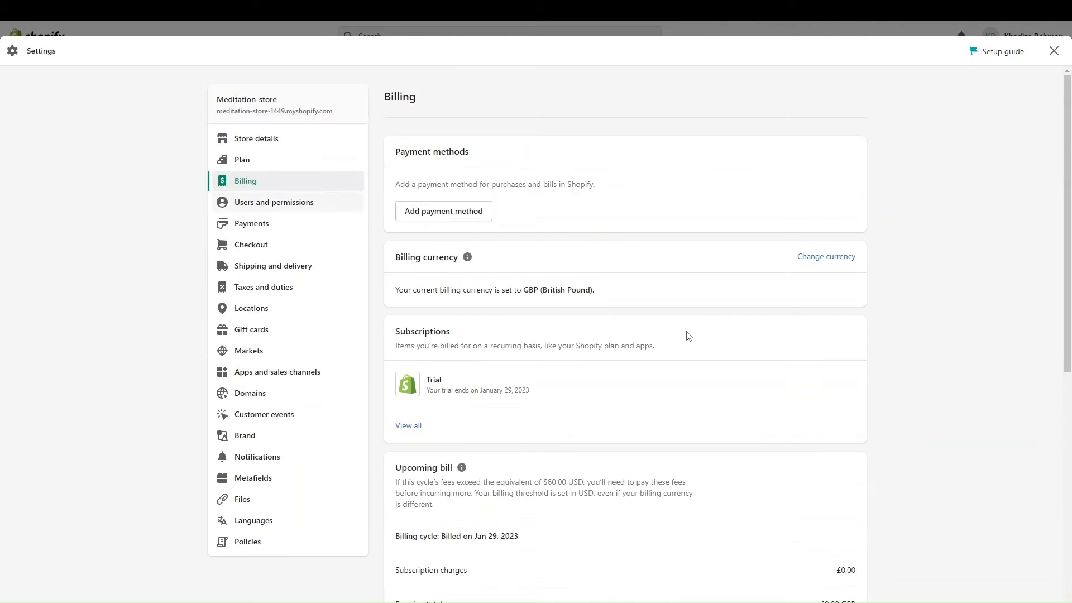
pyautogui.scroll(-1, 641, 431)
pyautogui.scroll(1, 645, 431)
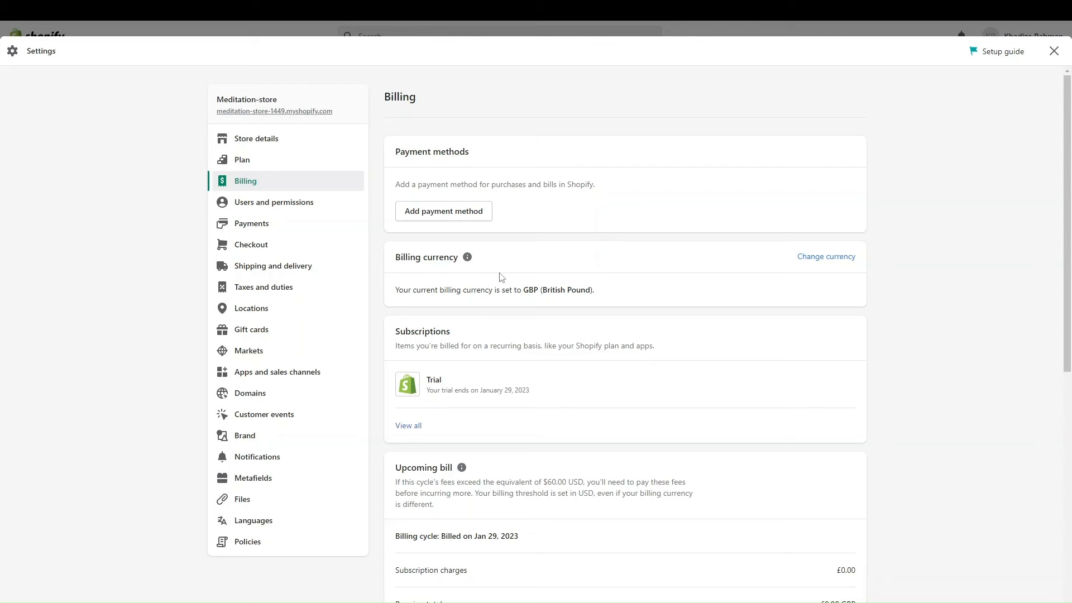
pyautogui.scroll(-1, 476, 423)
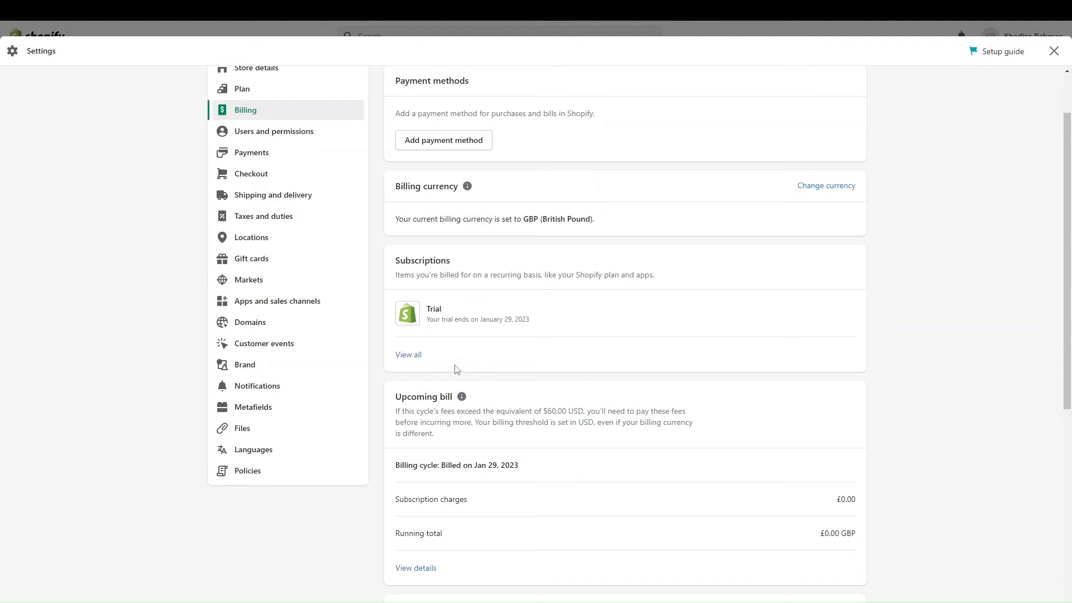
pyautogui.scroll(-3, 457, 369)
pyautogui.scroll(4, 456, 370)
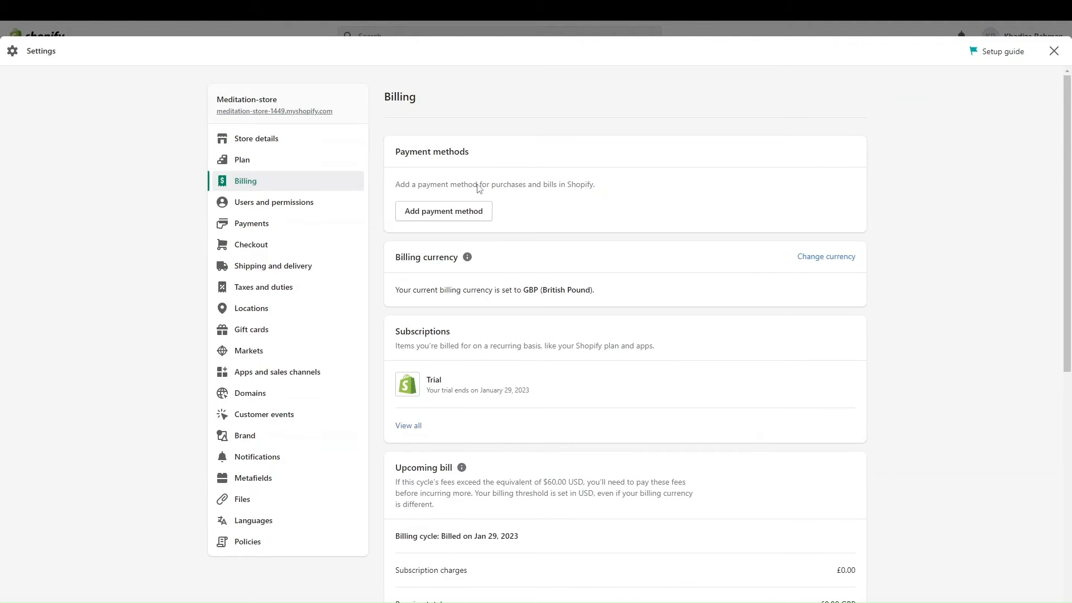
# Review the users and permissions settings, start adding a staff member, and look over the name and email fields.
pyautogui.click(286, 206)
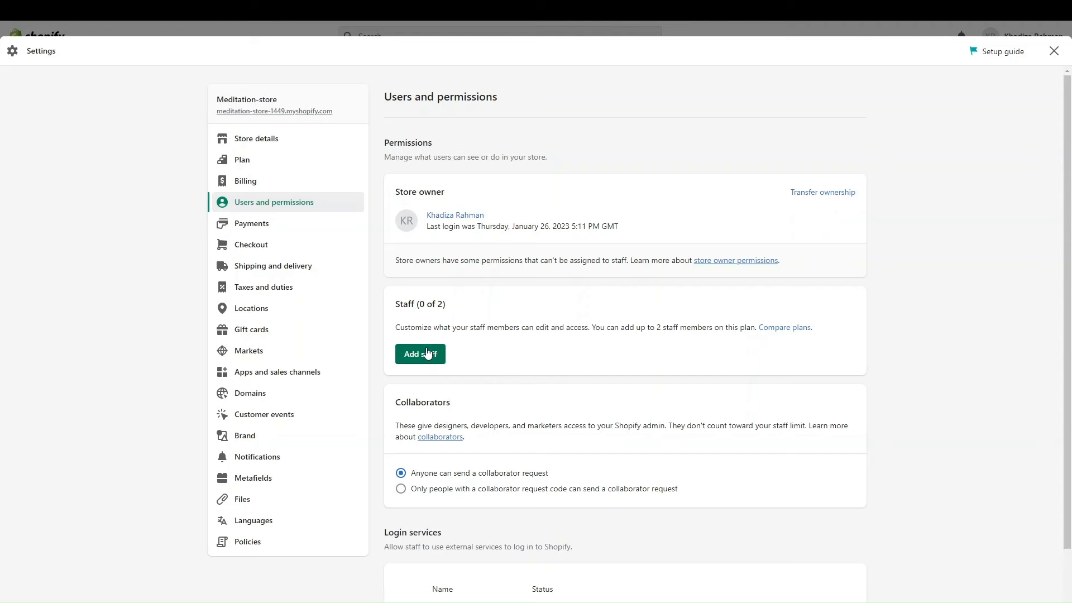
pyautogui.scroll(-2, 487, 483)
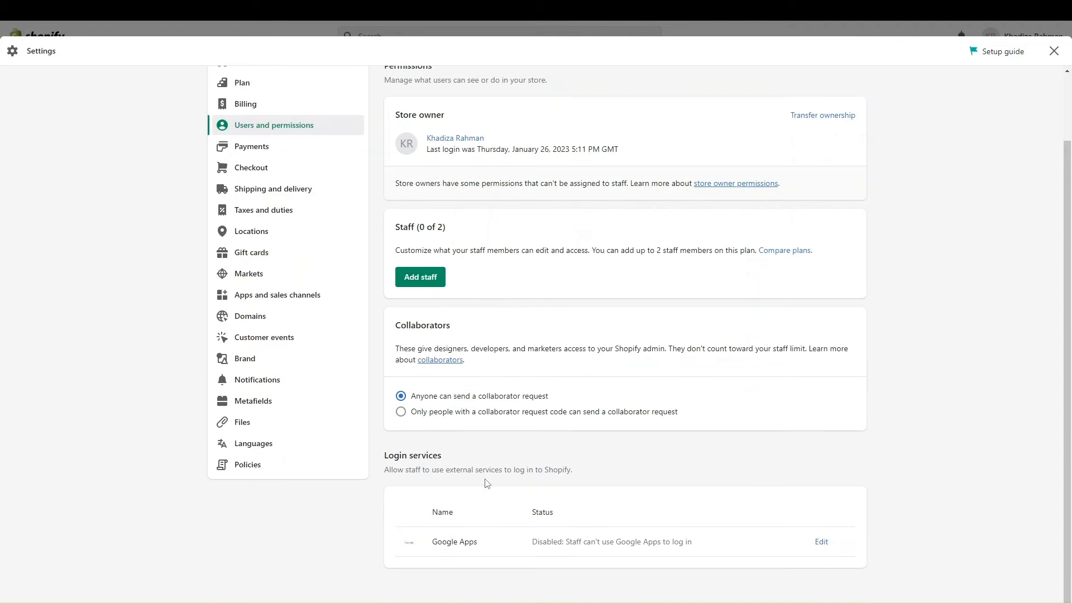
pyautogui.scroll(1, 534, 324)
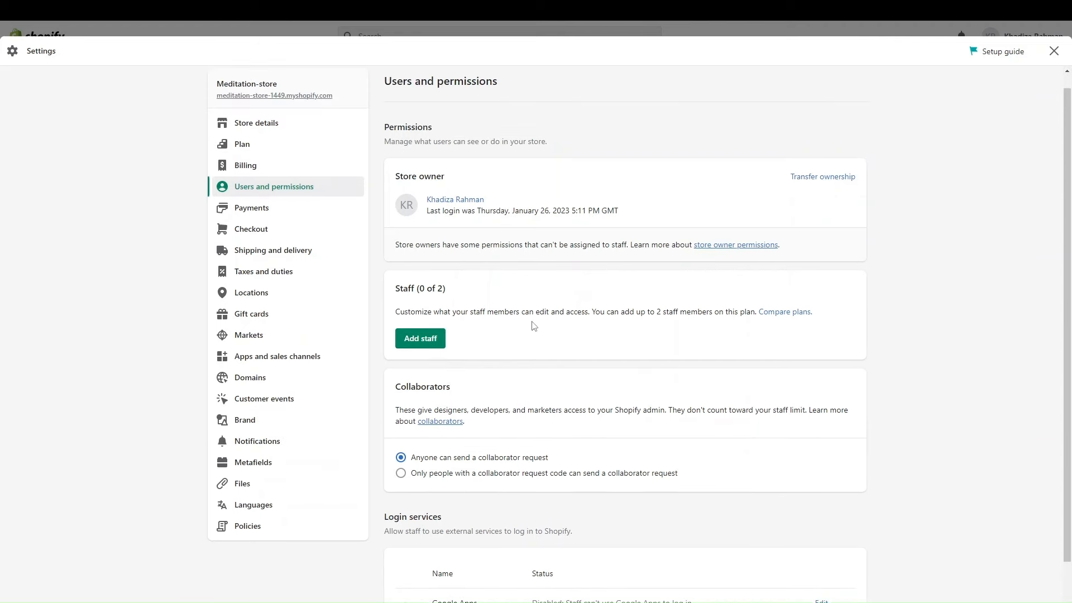
pyautogui.click(430, 341)
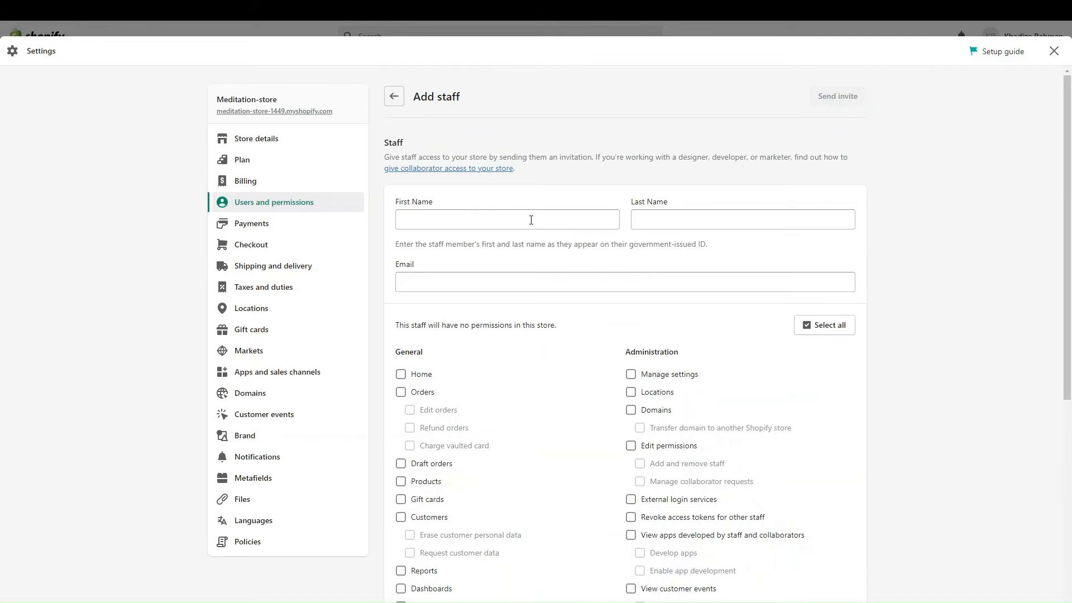
pyautogui.click(531, 220)
pyautogui.click(650, 217)
pyautogui.click(549, 300)
# Clear all of the new staff member's permissions and grant only Themes, Blog posts and pages, and Search and navigation.
pyautogui.scroll(-3, 525, 438)
pyautogui.scroll(-1, 537, 272)
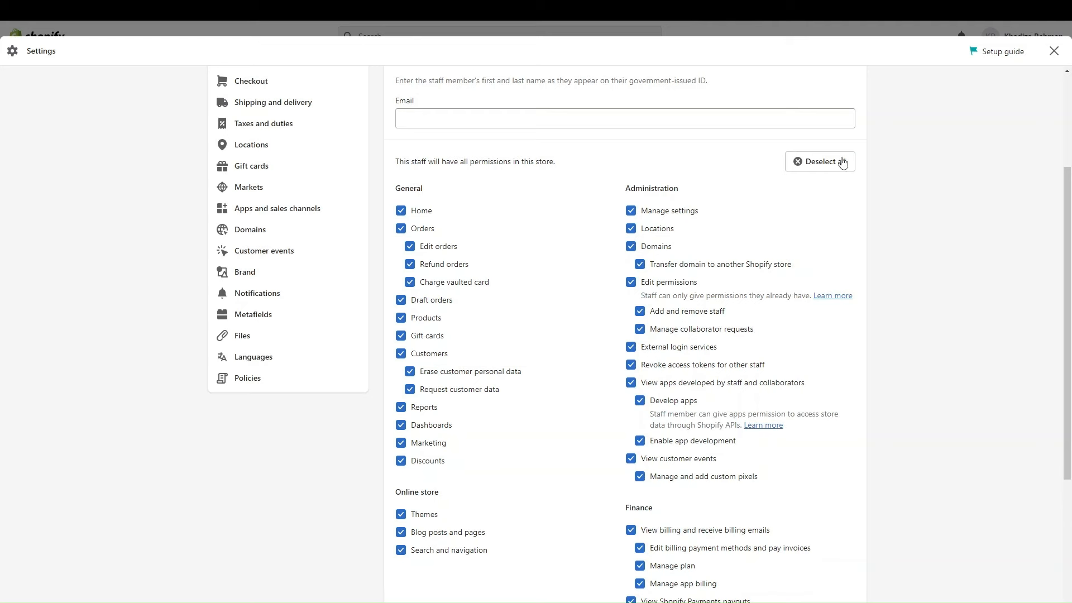
pyautogui.click(844, 163)
pyautogui.scroll(-3, 677, 389)
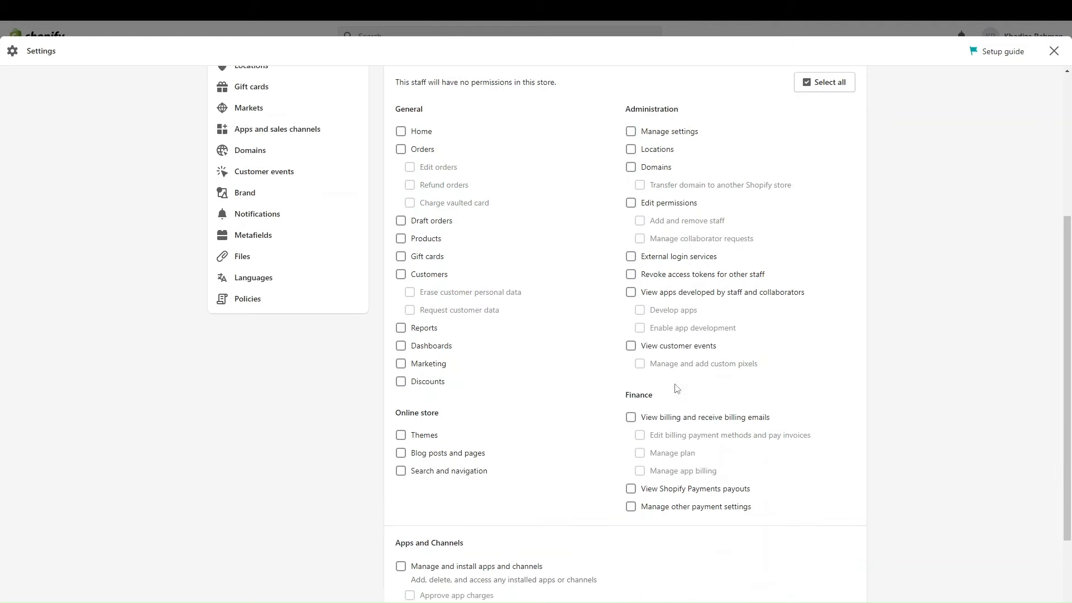
pyautogui.click(400, 352)
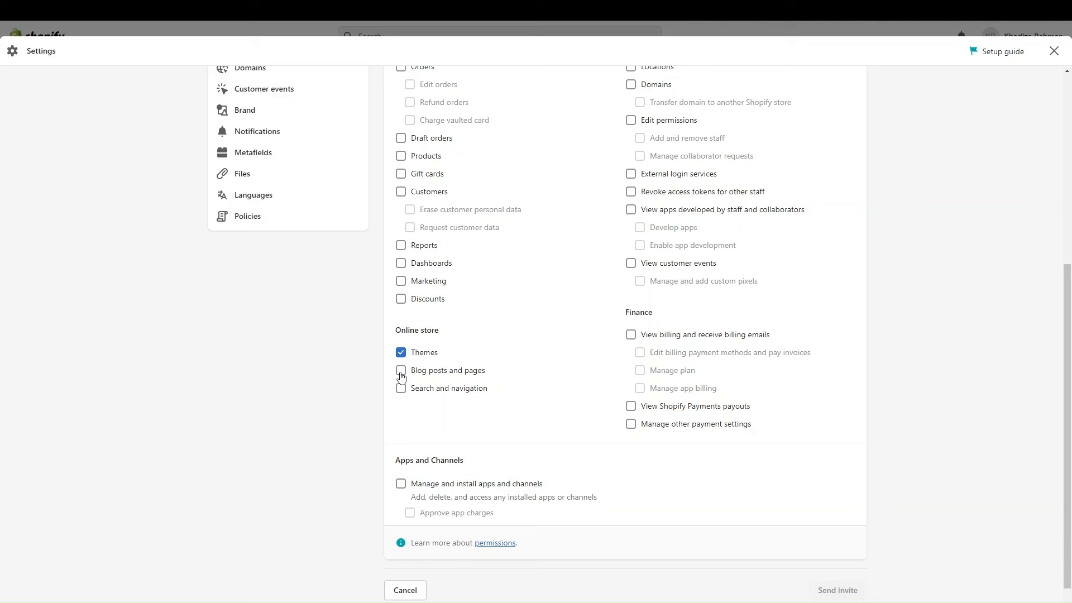
pyautogui.click(401, 370)
pyautogui.click(401, 389)
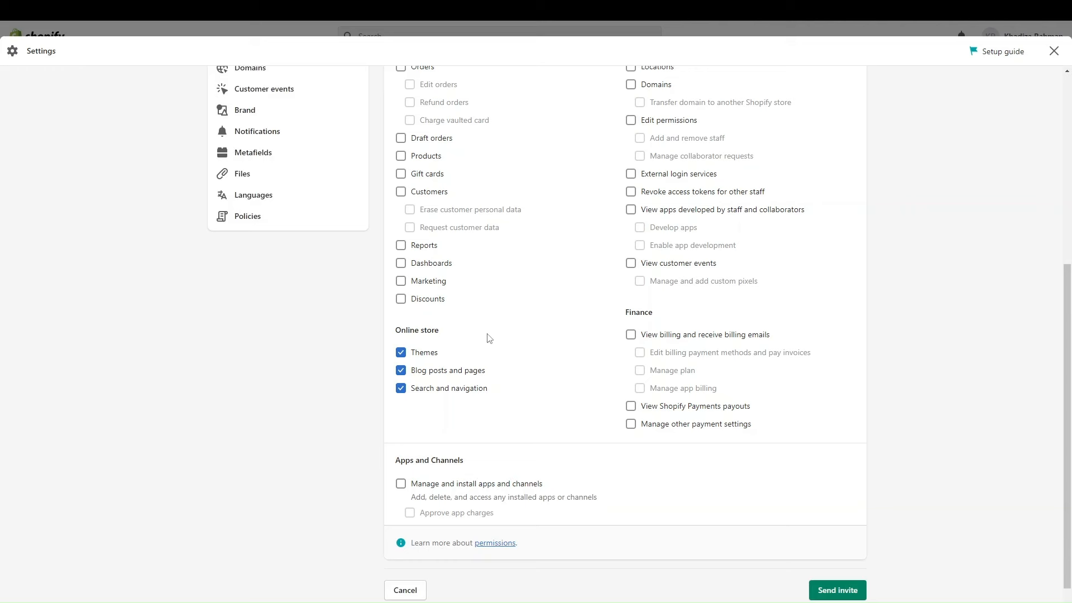
pyautogui.scroll(3, 489, 338)
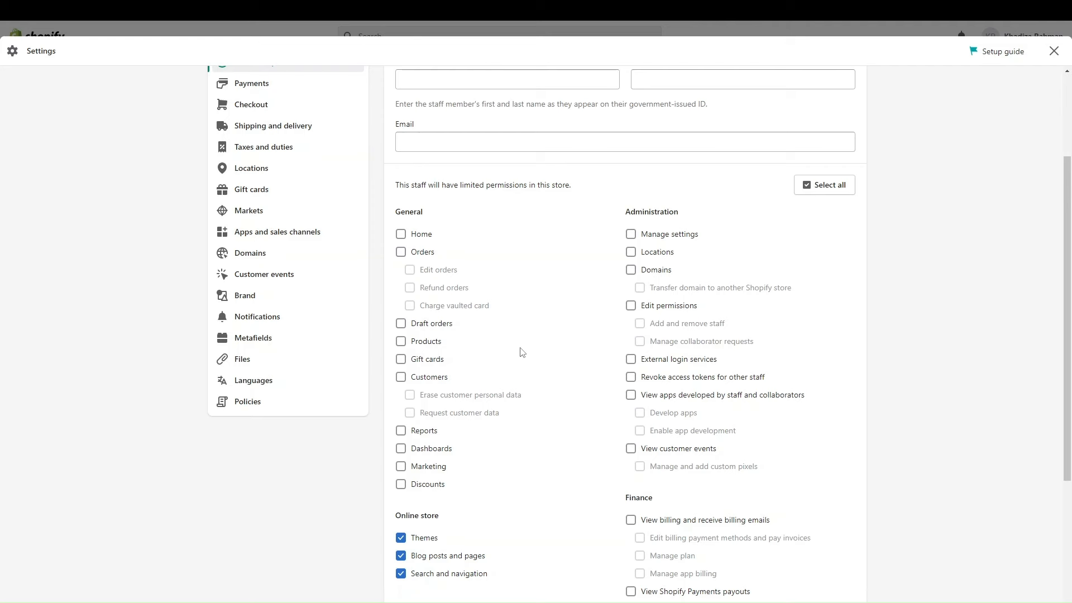
# Clear all of the new staff member's permissions and cancel adding the staff member.
pyautogui.click(825, 192)
pyautogui.click(824, 187)
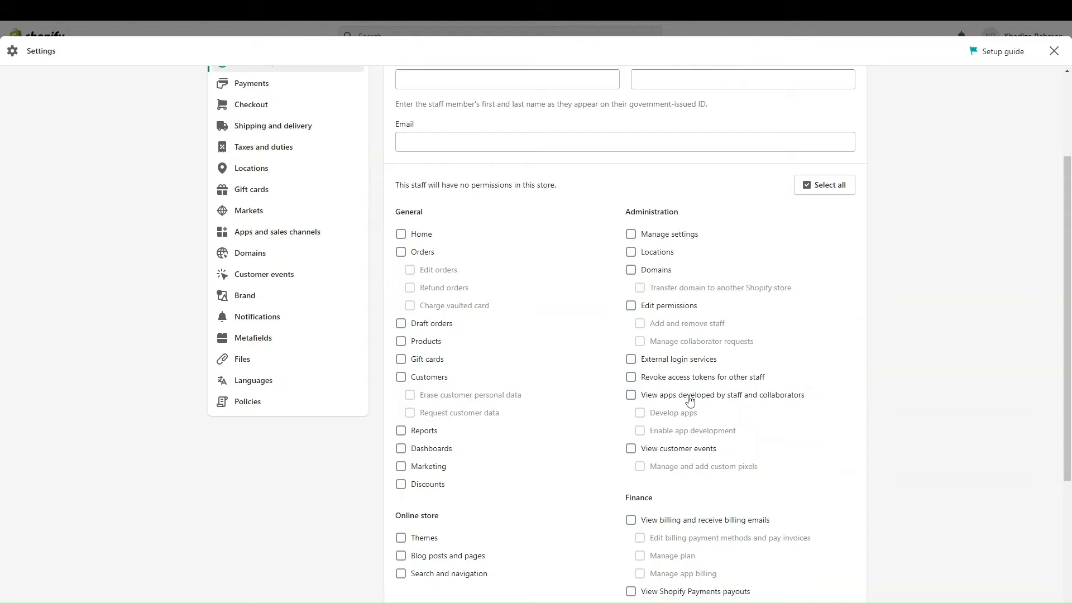
pyautogui.scroll(-4, 690, 400)
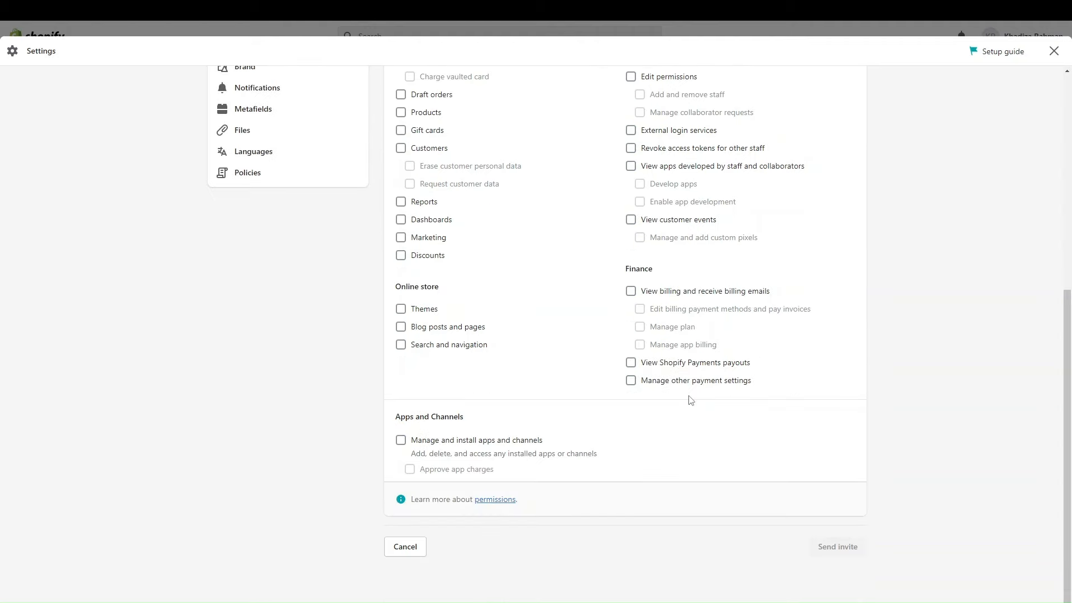
pyautogui.click(395, 550)
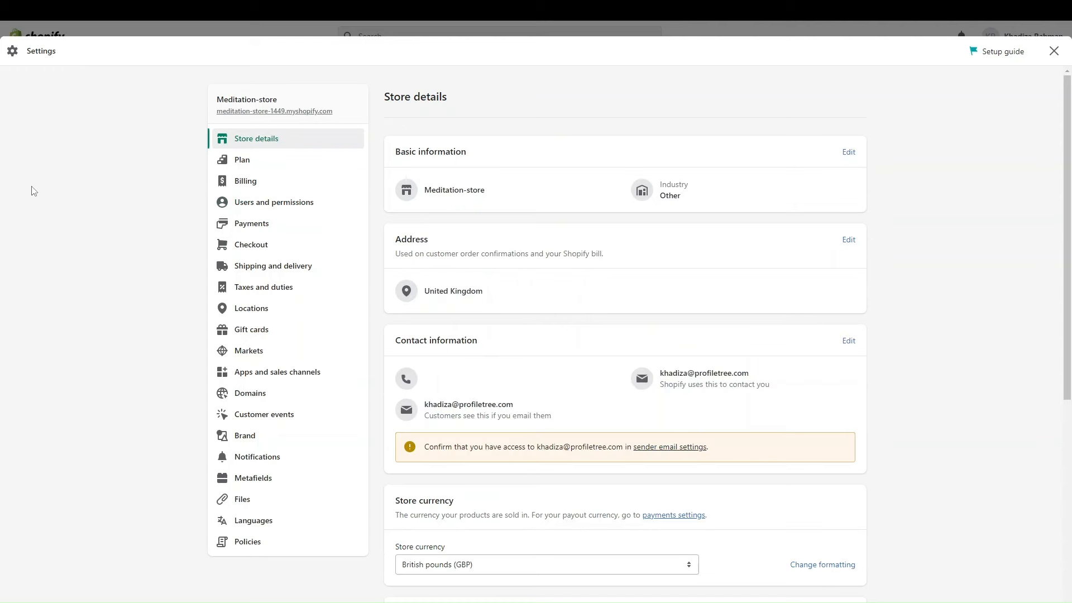
# Review the store details, covering basic information, address, contact information, currency, time zone and units, and order ID format.
pyautogui.scroll(-3, 546, 363)
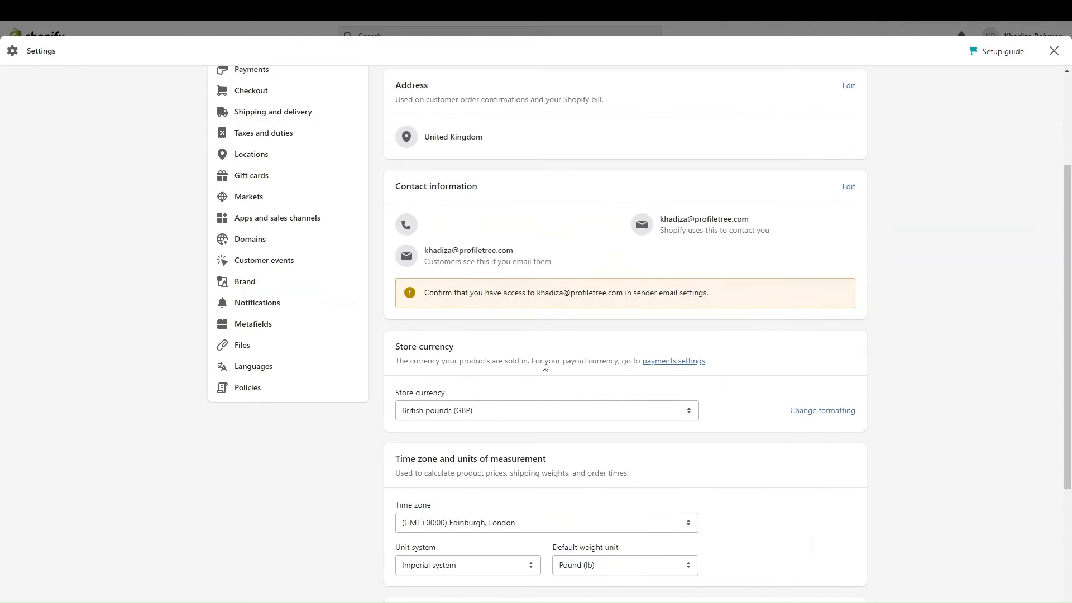
pyautogui.scroll(3, 546, 366)
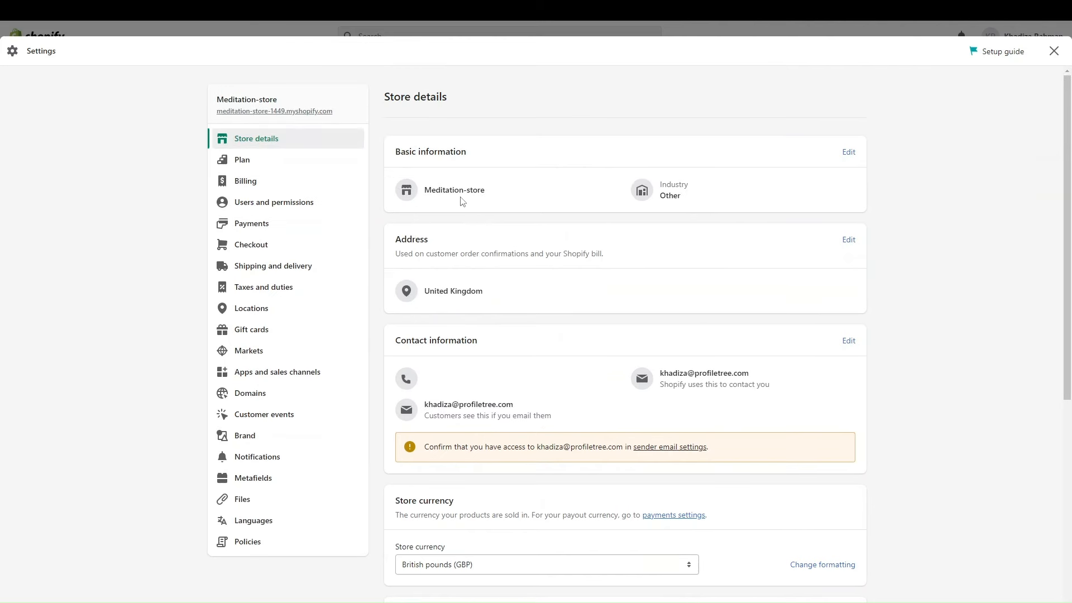
pyautogui.scroll(-4, 604, 319)
pyautogui.scroll(-3, 604, 318)
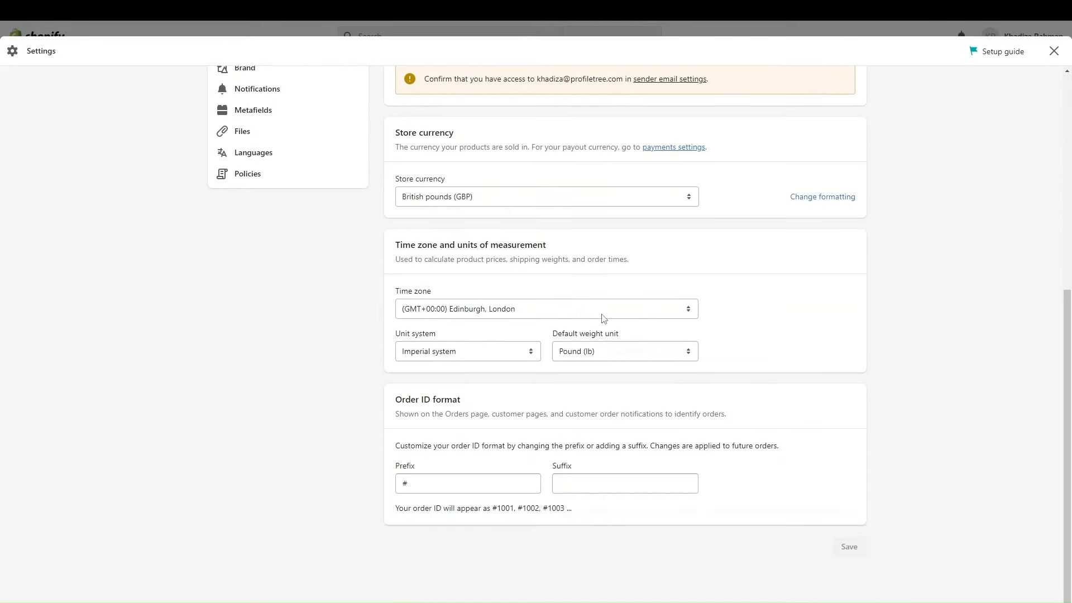
pyautogui.scroll(1, 604, 318)
pyautogui.scroll(-1, 604, 319)
pyautogui.moveTo(412, 415); pyautogui.dragTo(483, 416)
pyautogui.click(385, 420)
pyautogui.scroll(6, 657, 451)
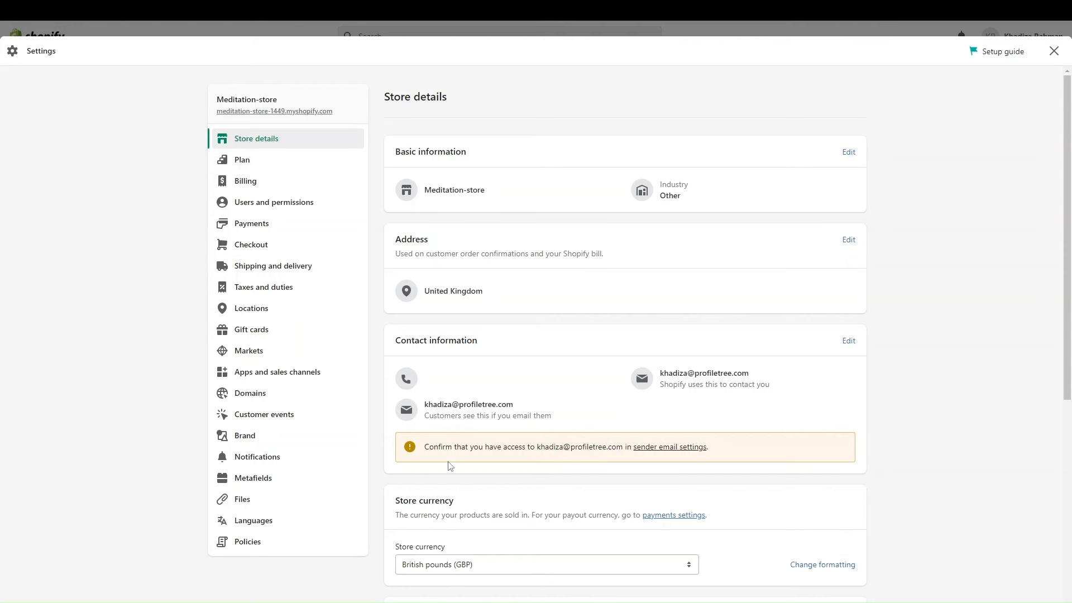
# Open the notification settings and look through the order, shipping, local delivery and local pickup customer notifications.
pyautogui.click(256, 460)
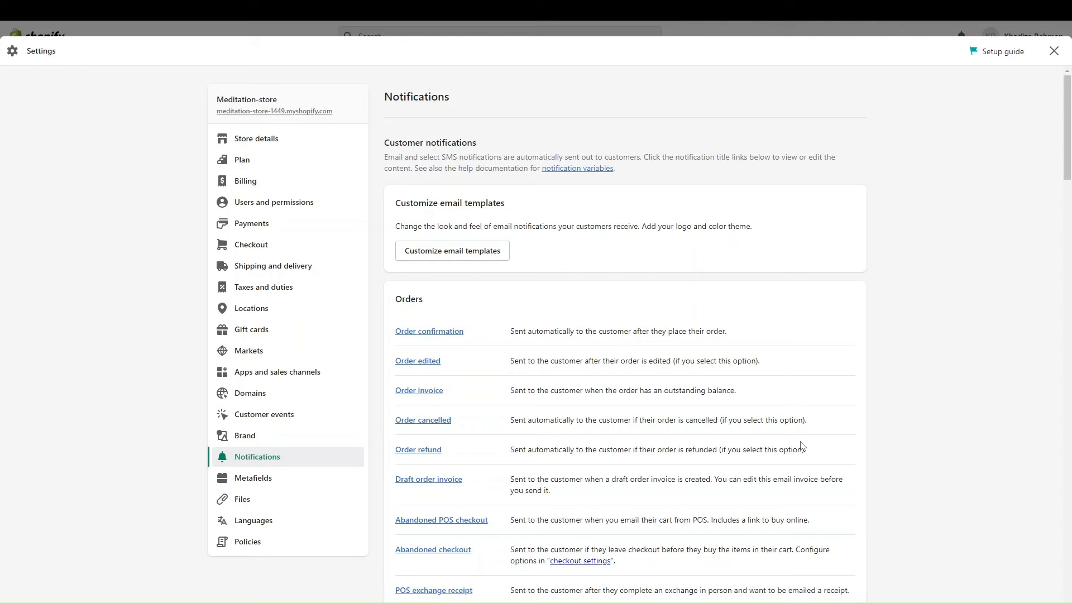
pyautogui.scroll(-2, 601, 379)
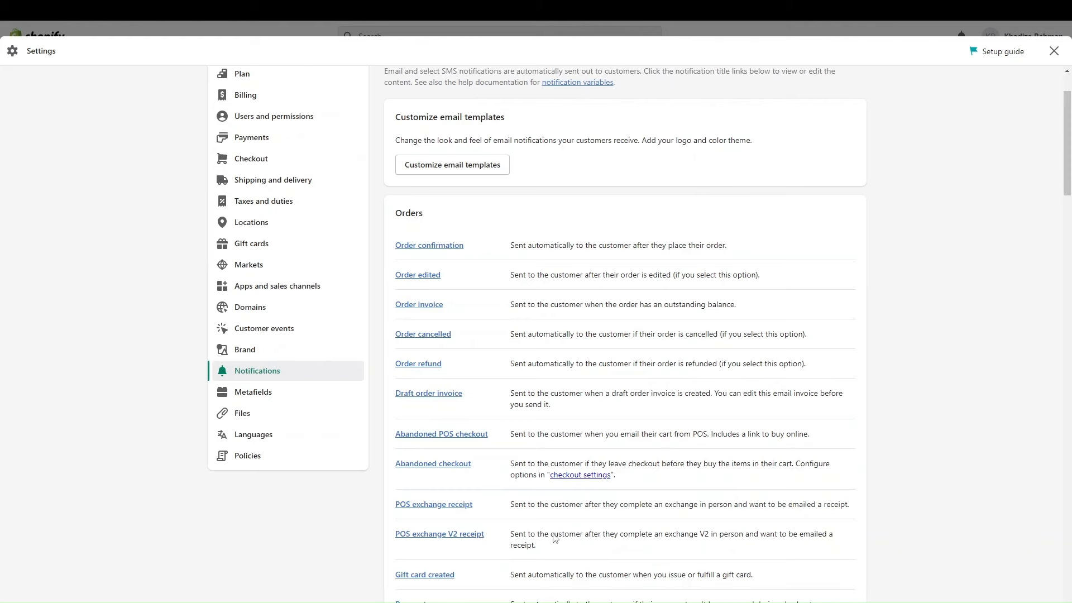
pyautogui.scroll(-10, 555, 538)
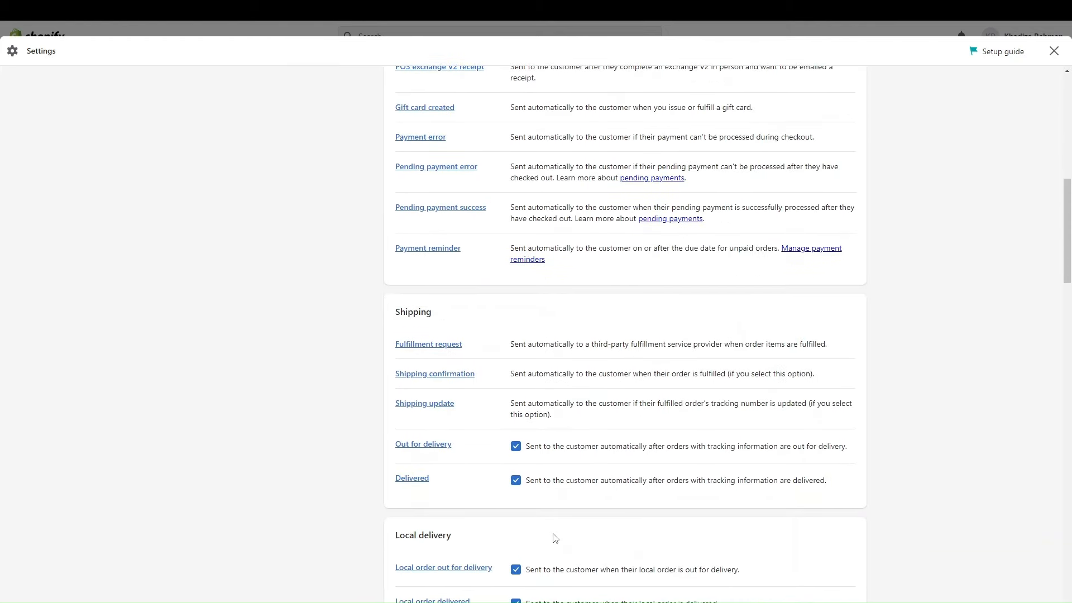
pyautogui.scroll(-6, 555, 538)
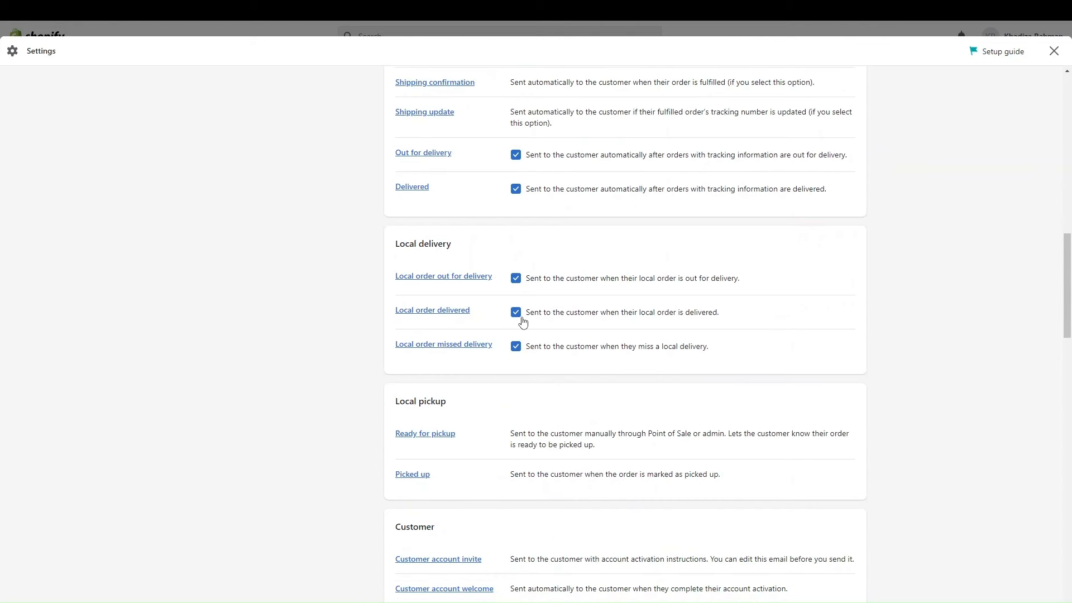
# Open the Ready for pickup notification and look through its email preview, including the pickup location and order summary.
pyautogui.click(439, 442)
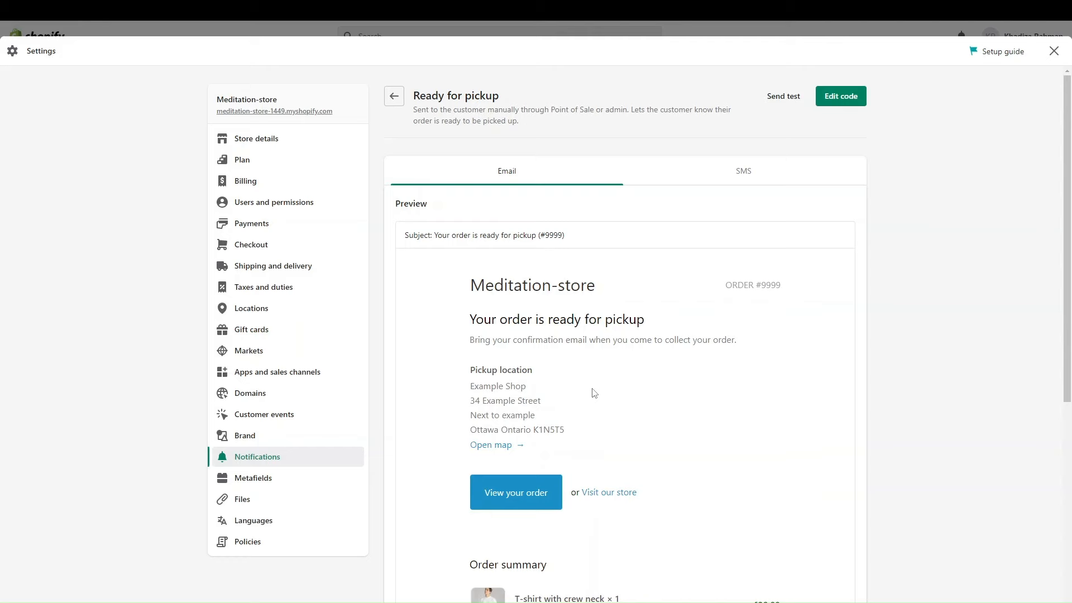
pyautogui.scroll(-2, 591, 391)
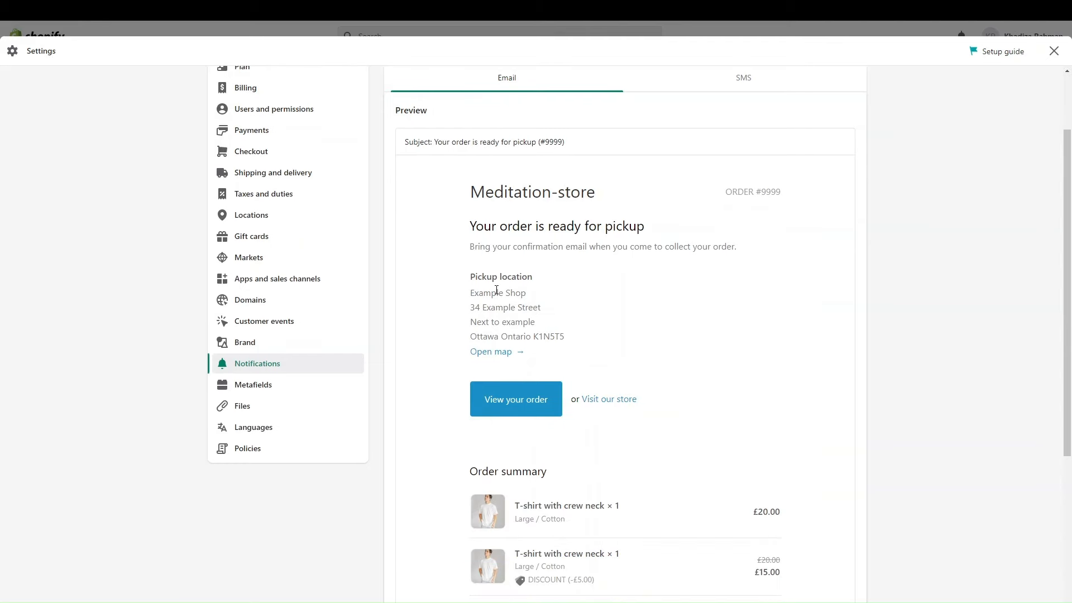
pyautogui.moveTo(497, 290); pyautogui.dragTo(523, 306)
pyautogui.scroll(-5, 523, 400)
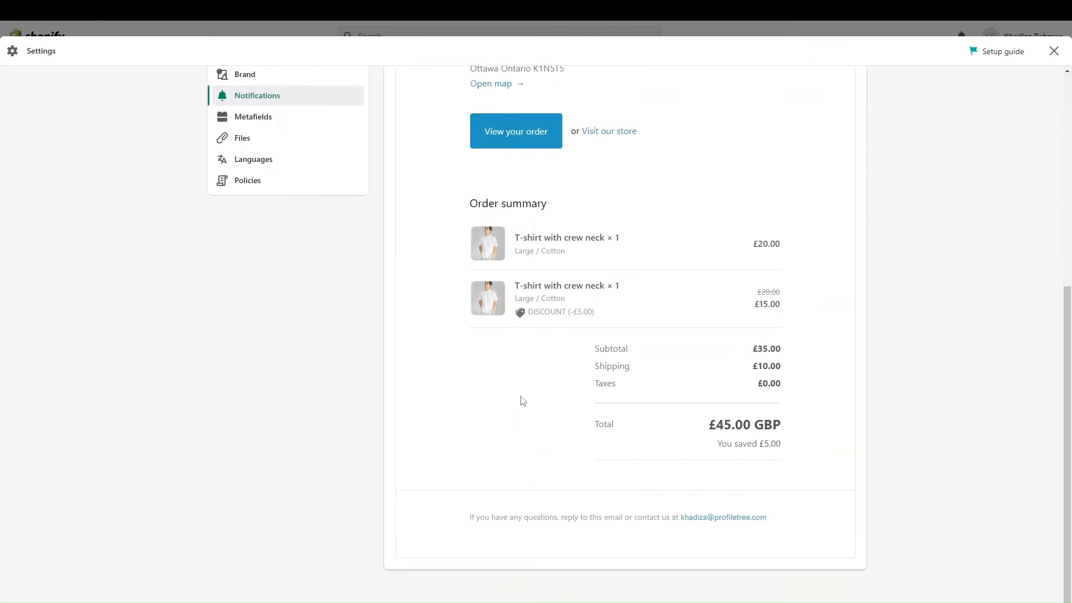
pyautogui.scroll(7, 522, 401)
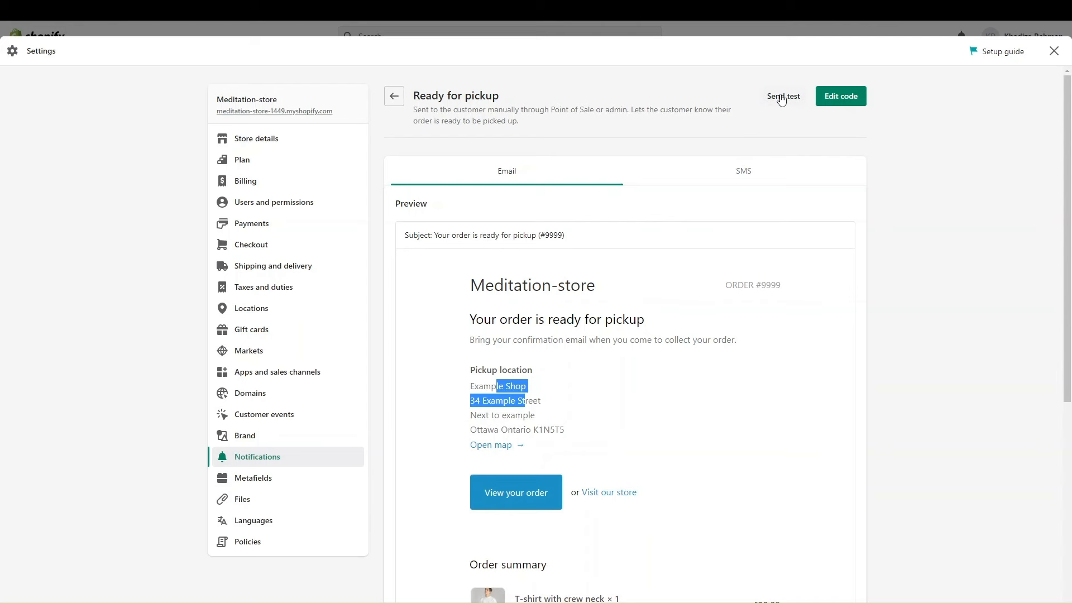
# Open the Ready for pickup notification's code for editing and look through the HTML of the email body.
pyautogui.click(838, 98)
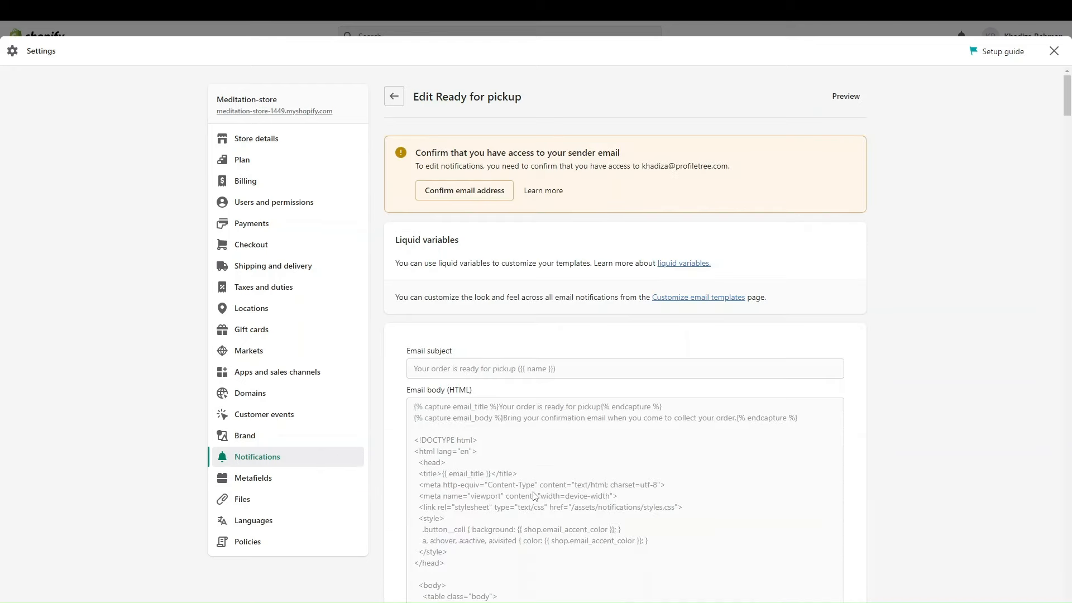
pyautogui.scroll(-7, 535, 496)
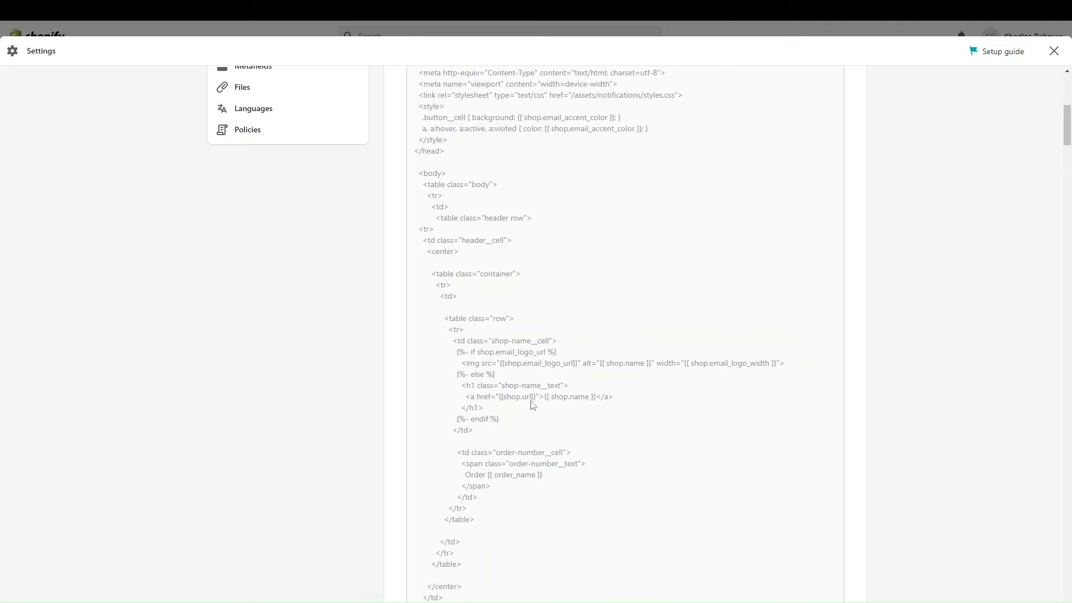
pyautogui.scroll(-6, 531, 405)
pyautogui.scroll(-4, 531, 404)
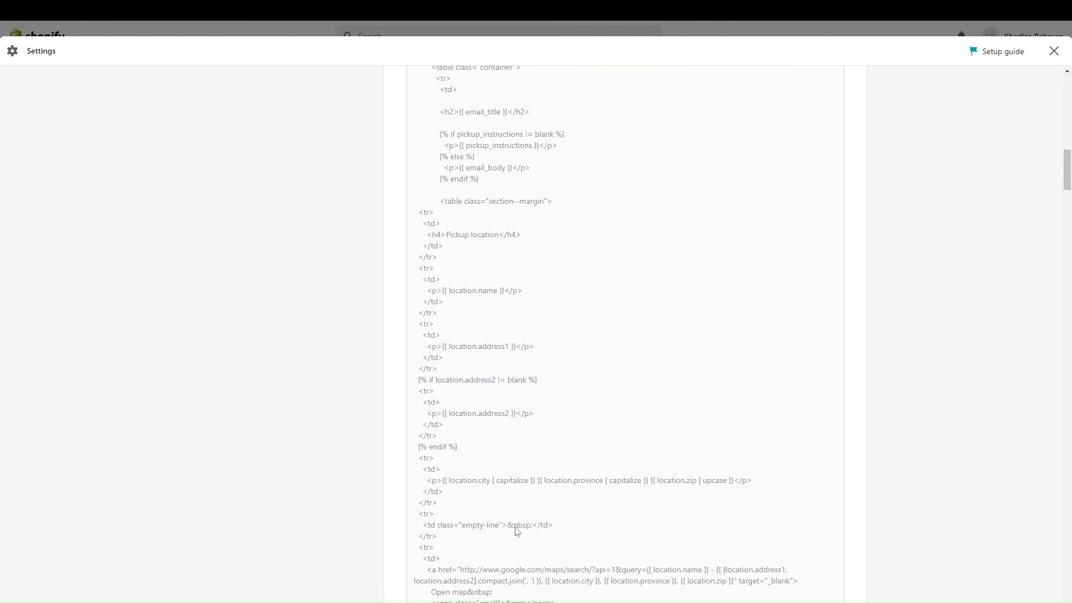
pyautogui.scroll(-3, 518, 511)
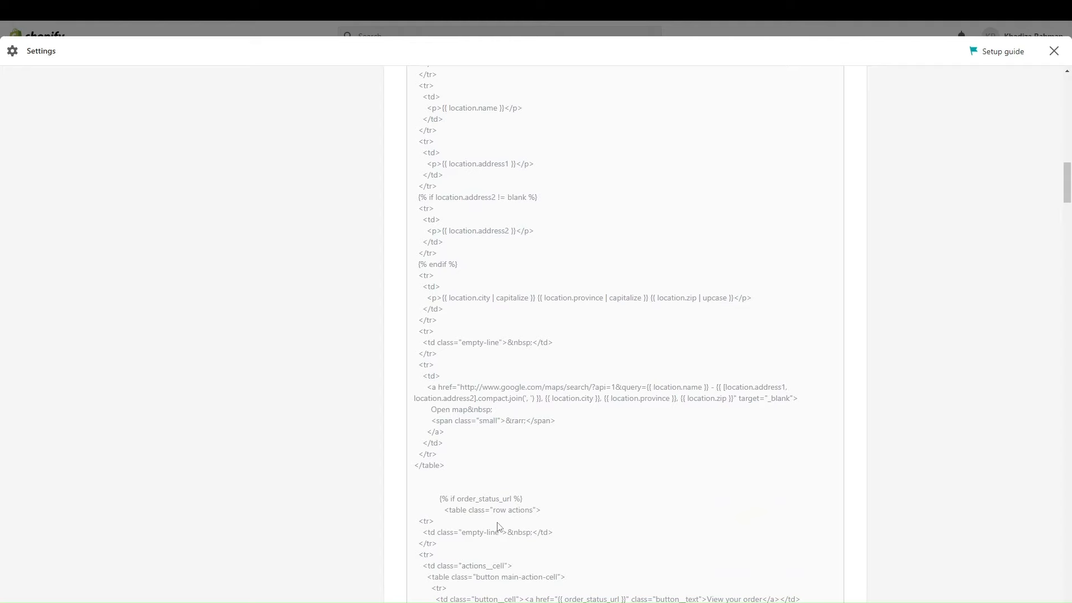
pyautogui.scroll(-2, 497, 527)
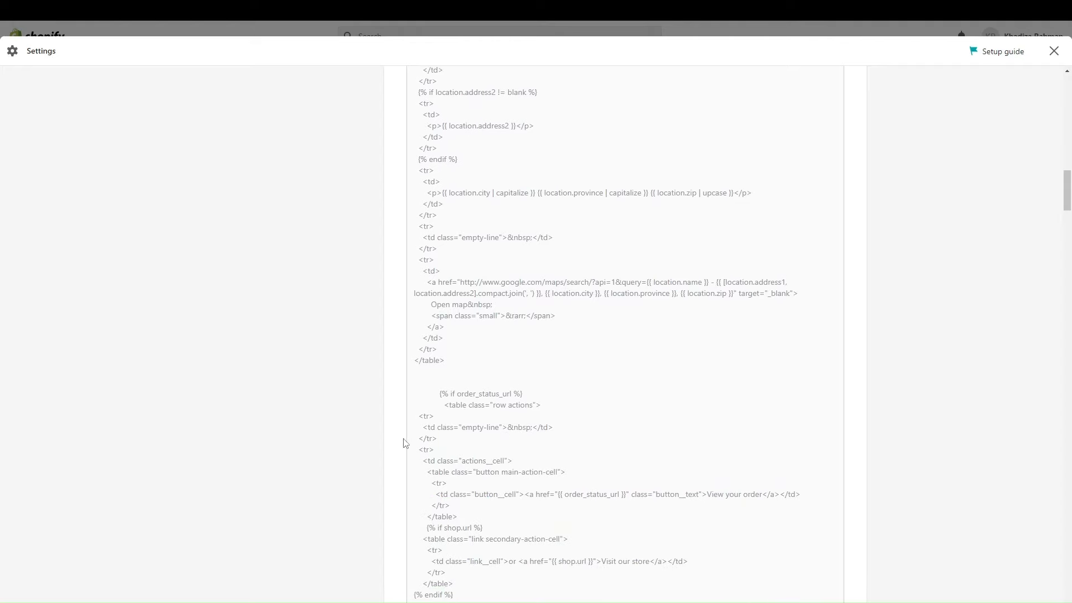
pyautogui.scroll(-9, 480, 530)
pyautogui.scroll(-20, 479, 530)
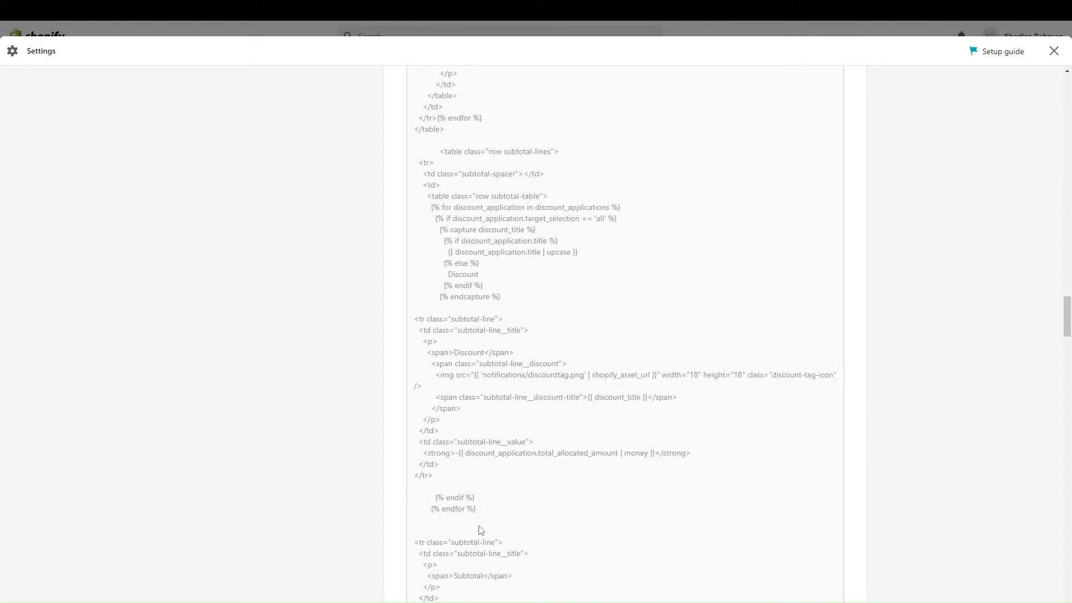
pyautogui.scroll(20, 480, 530)
pyautogui.scroll(10, 480, 530)
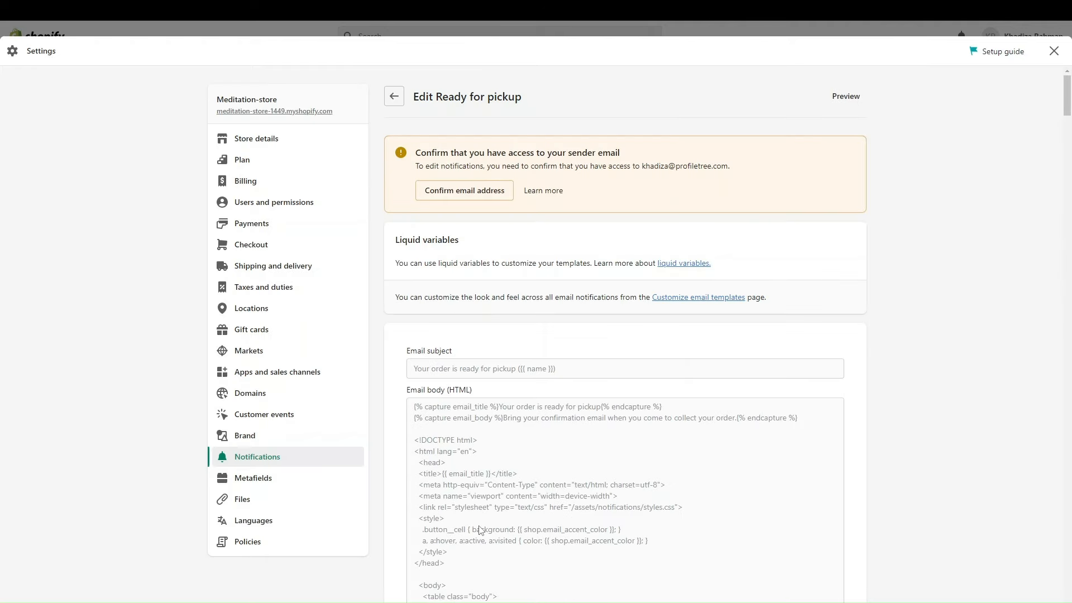
# Return from the code to the Ready for pickup email preview and look over it again.
pyautogui.click(395, 98)
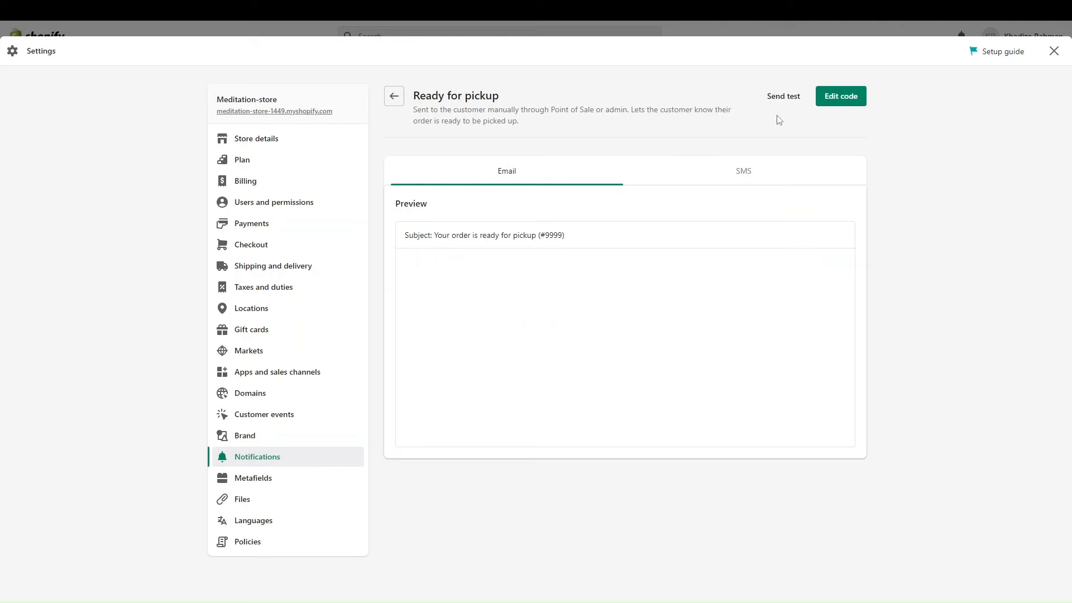
pyautogui.scroll(-5, 586, 353)
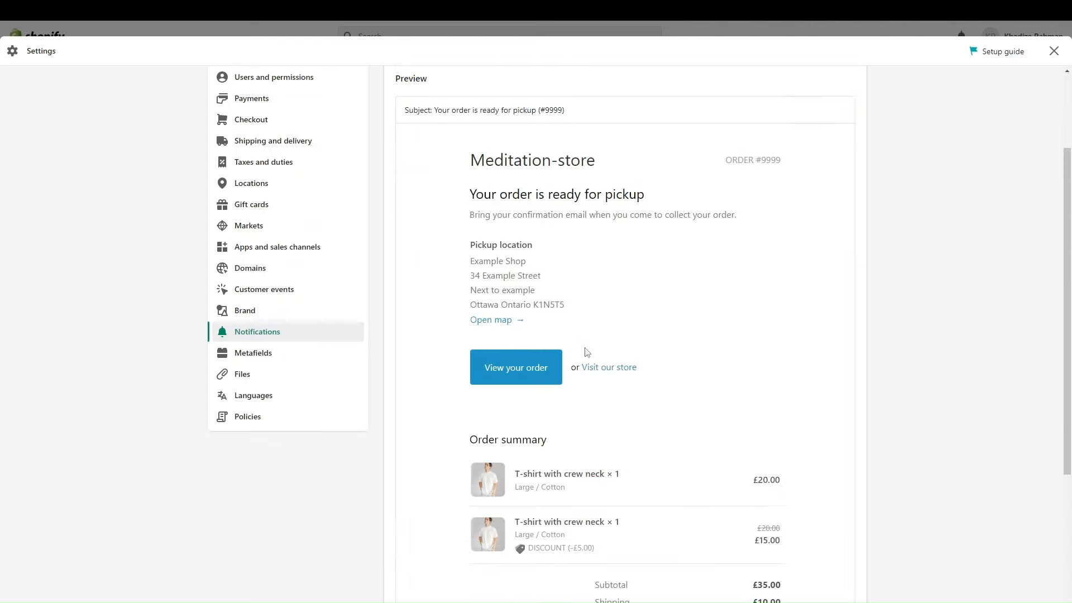
pyautogui.scroll(5, 586, 352)
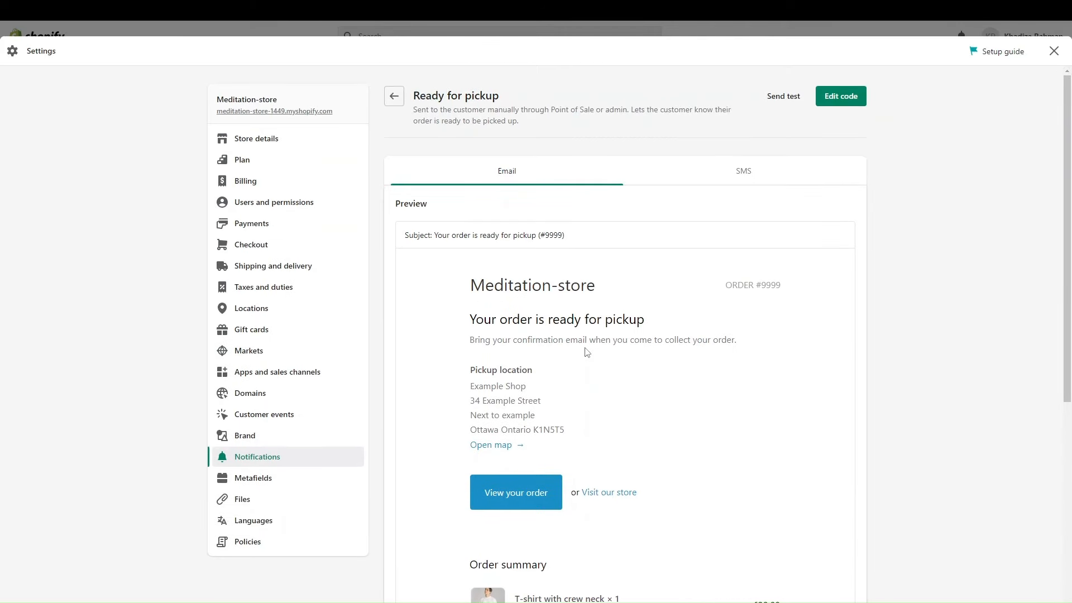
pyautogui.scroll(-1, 586, 352)
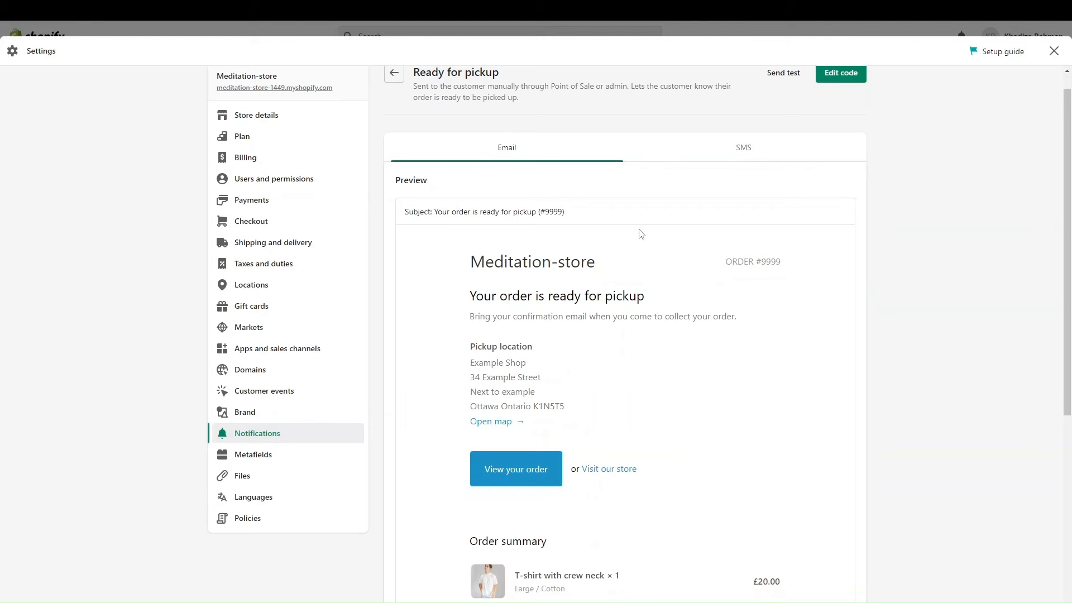
# Review the full notifications list, including email open tracking, staff order notifications, draft orders and webhooks, and close the settings.
pyautogui.click(280, 433)
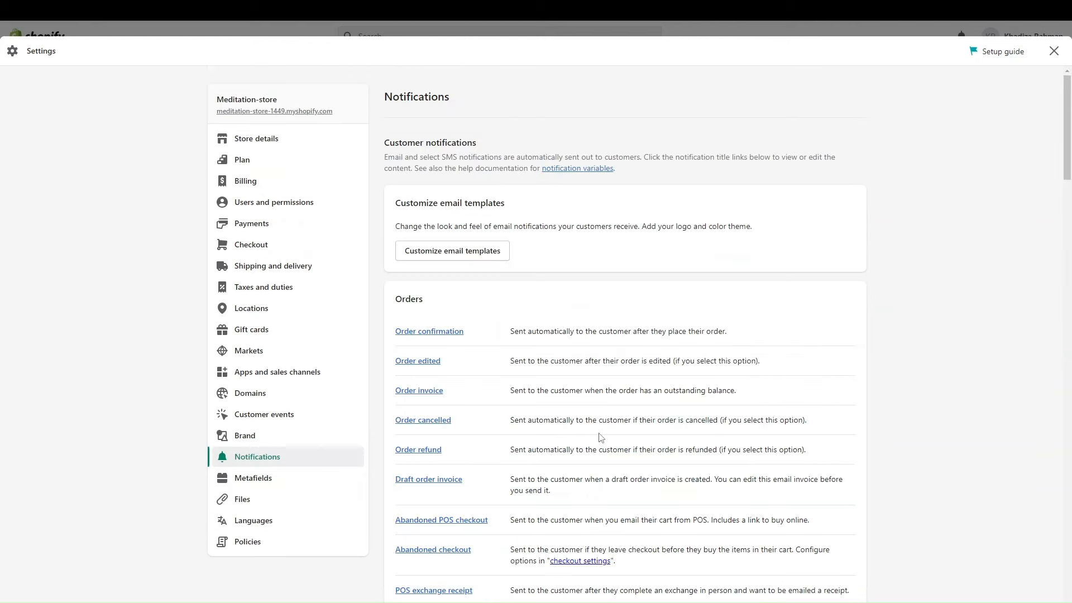
pyautogui.scroll(-20, 601, 437)
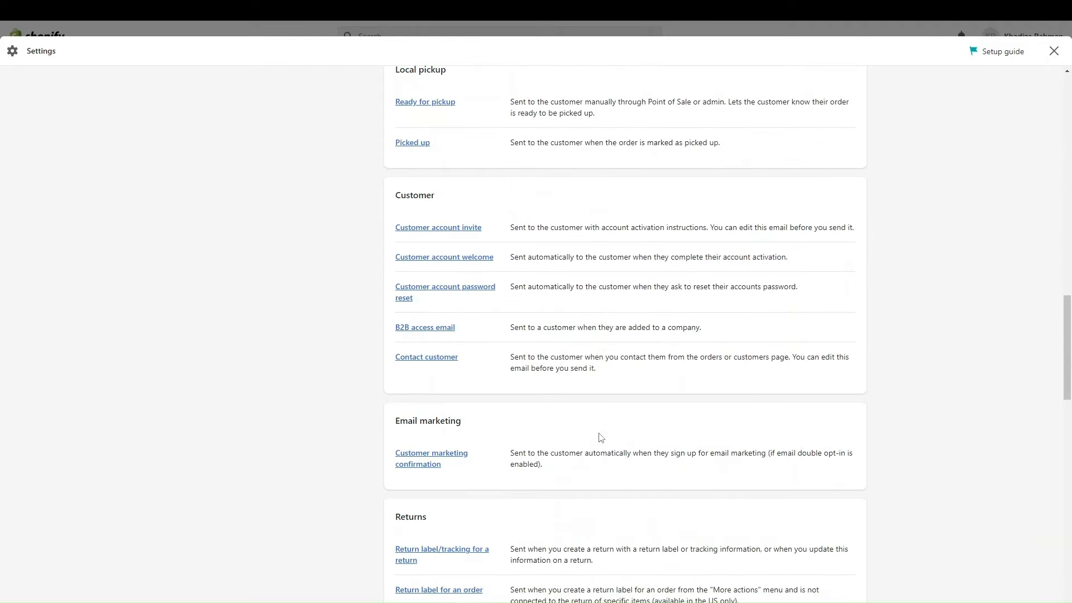
pyautogui.scroll(-4, 601, 437)
pyautogui.scroll(-8, 565, 395)
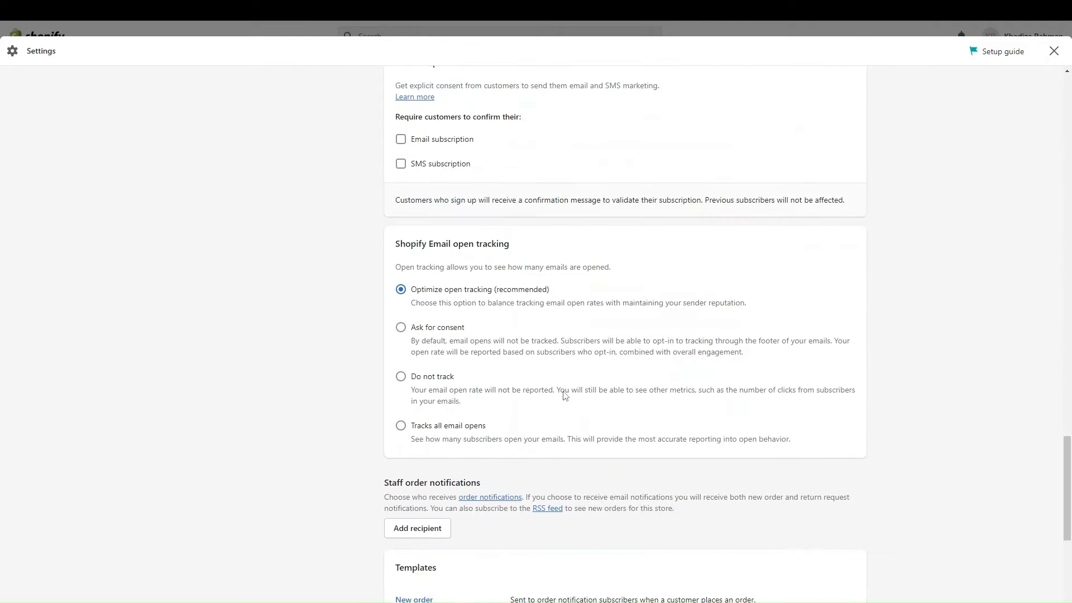
pyautogui.scroll(-6, 565, 395)
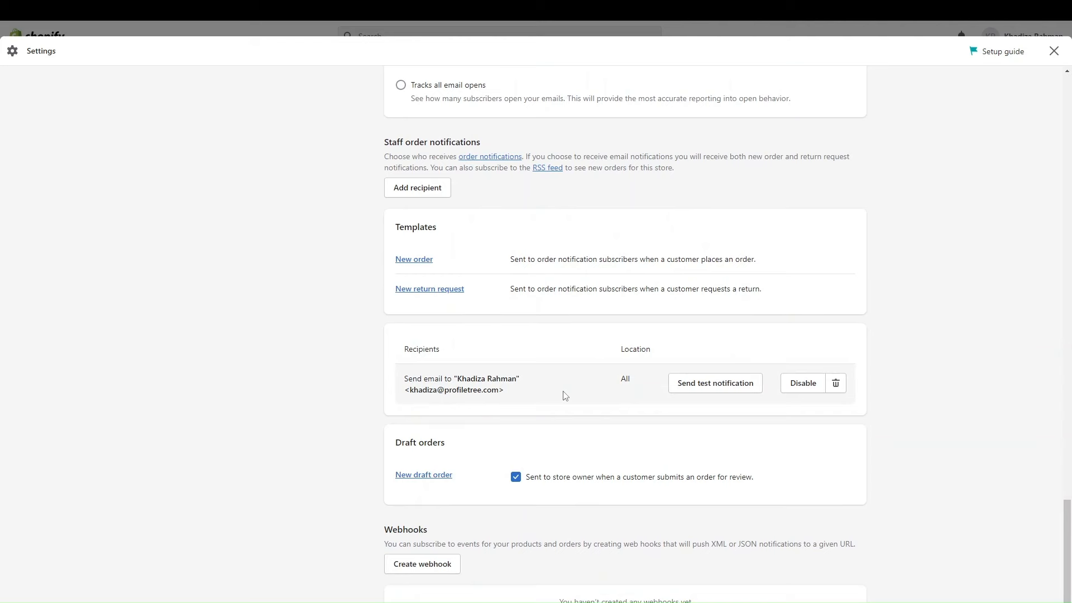
pyautogui.scroll(1, 565, 395)
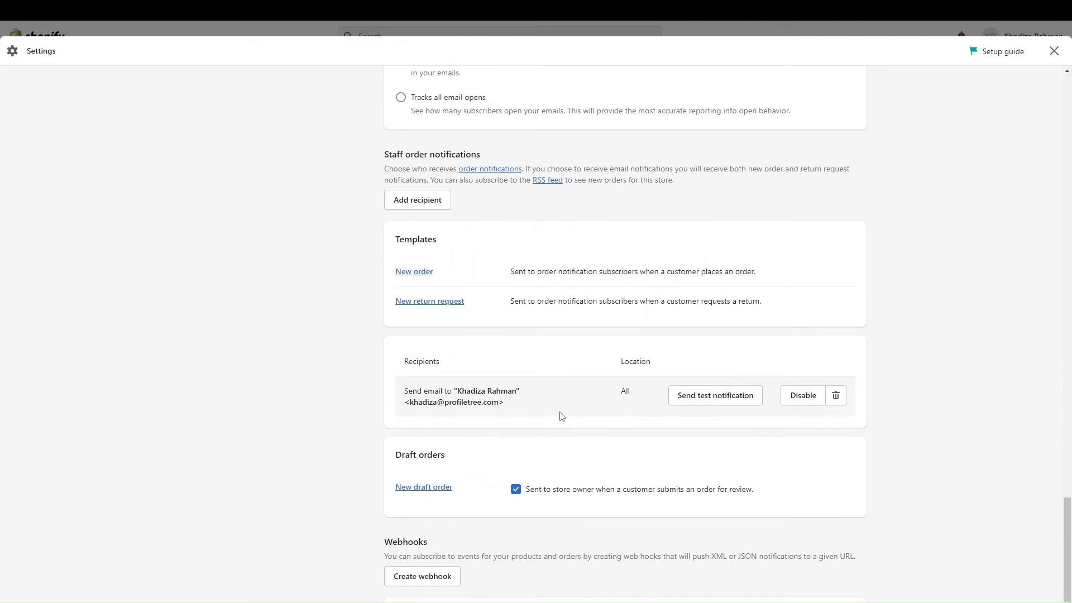
pyautogui.scroll(6, 561, 417)
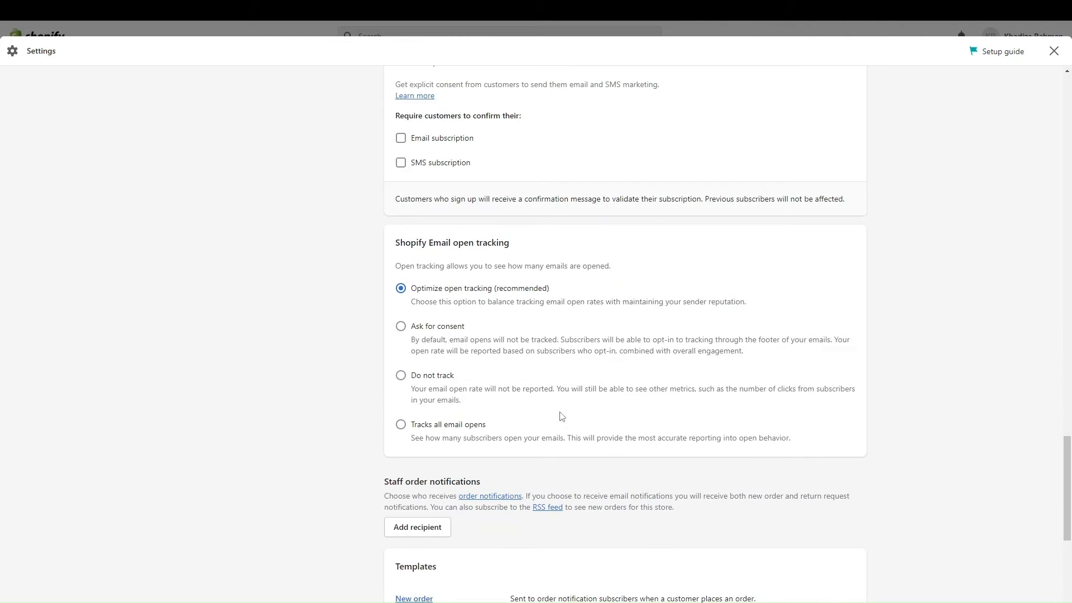
pyautogui.scroll(20, 561, 416)
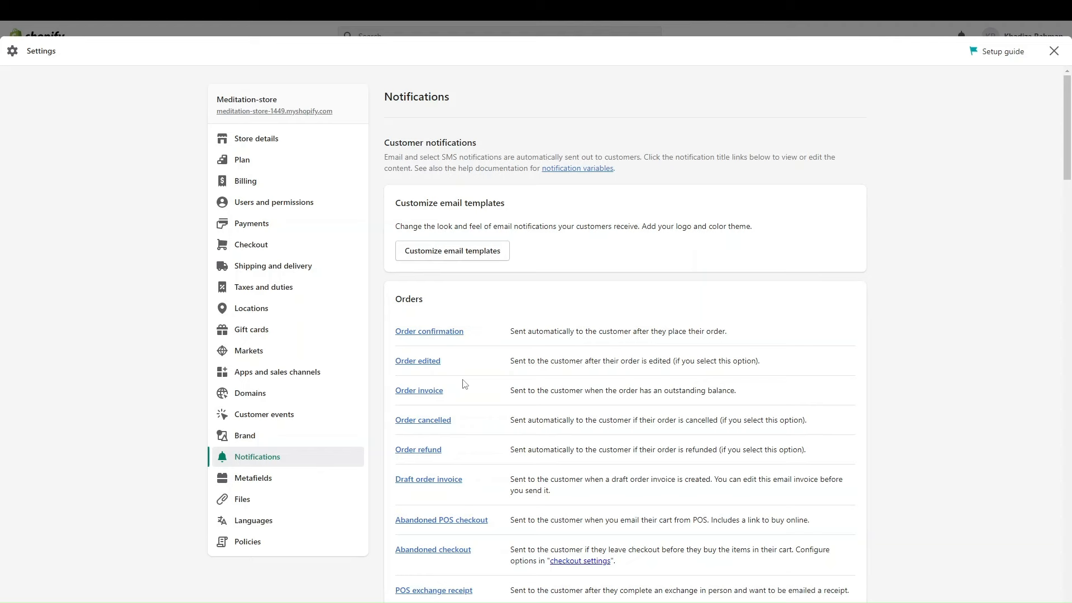
pyautogui.click(1054, 51)
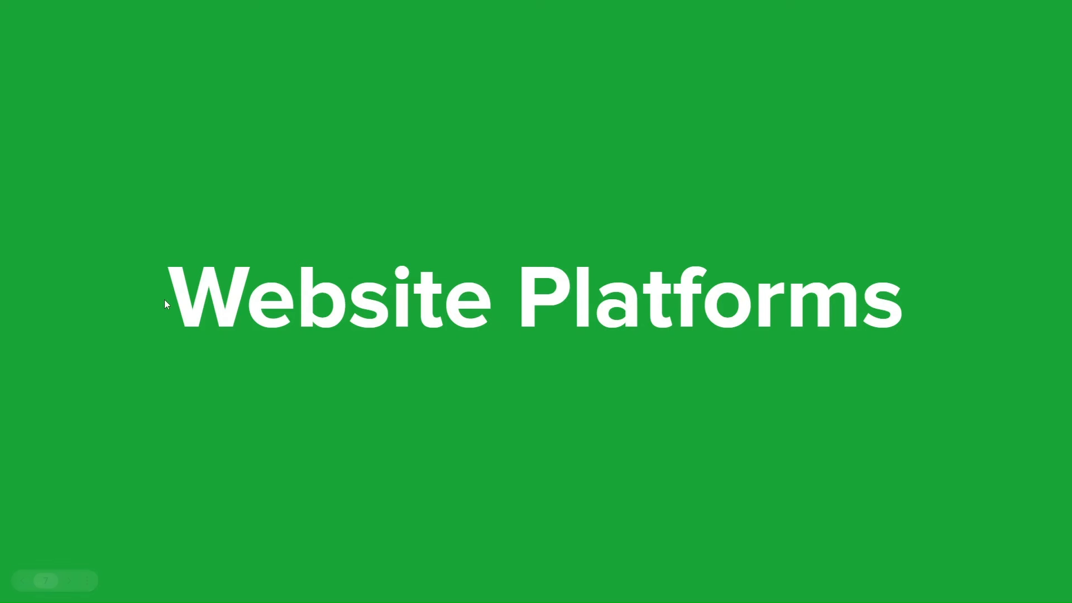
pyautogui.click(283, 305)
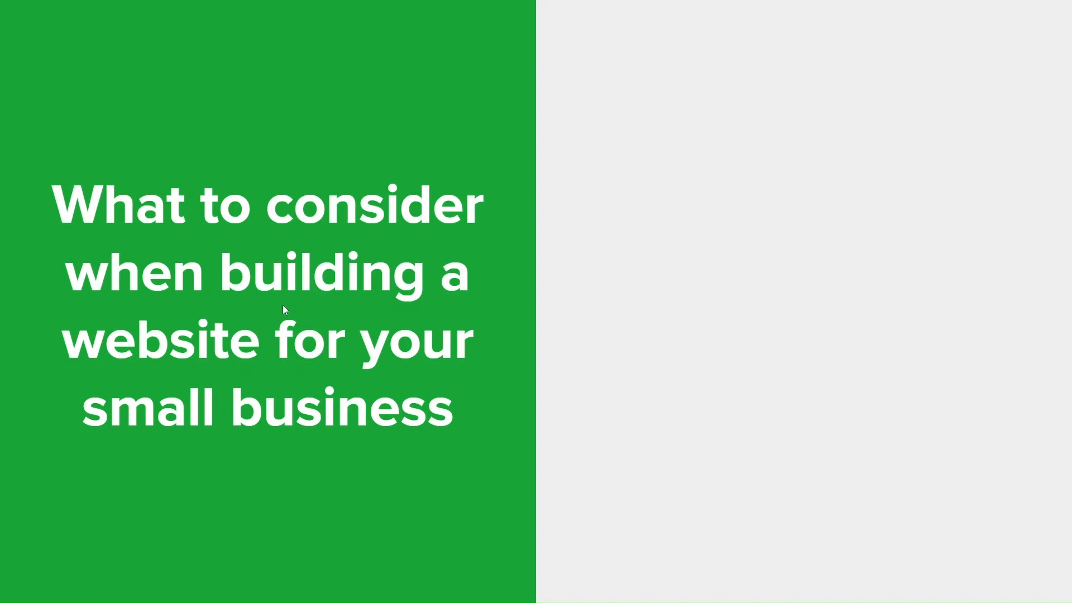
pyautogui.click(462, 351)
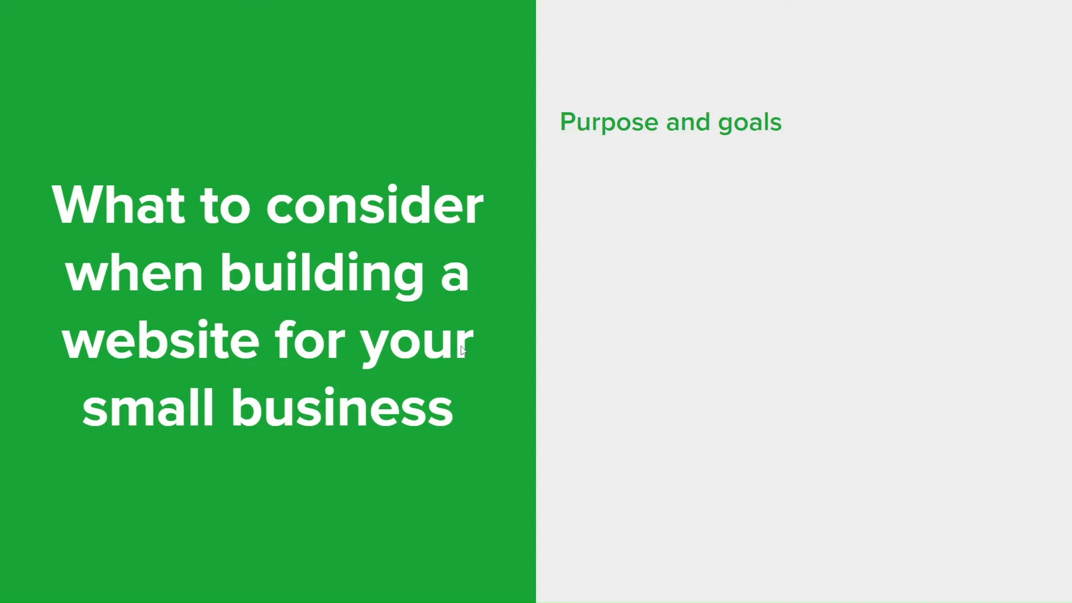